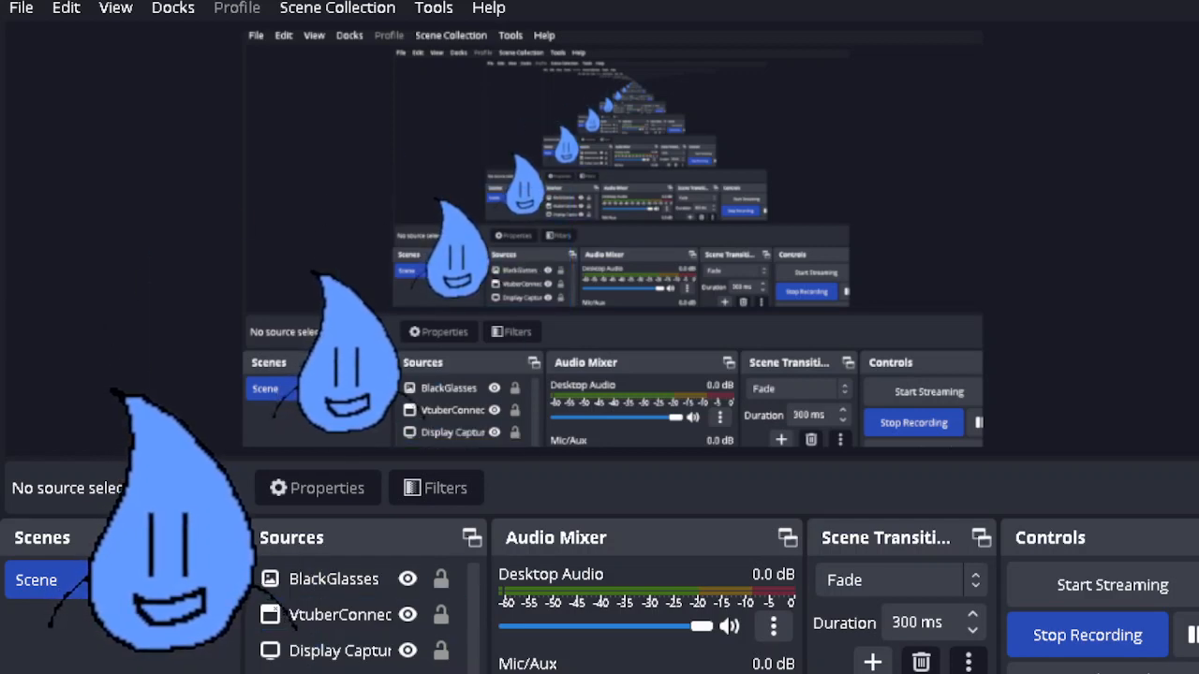
Step: Switch to the web browser and search the web for "sunglasses"
key(alt+Tab)
click(969, 4)
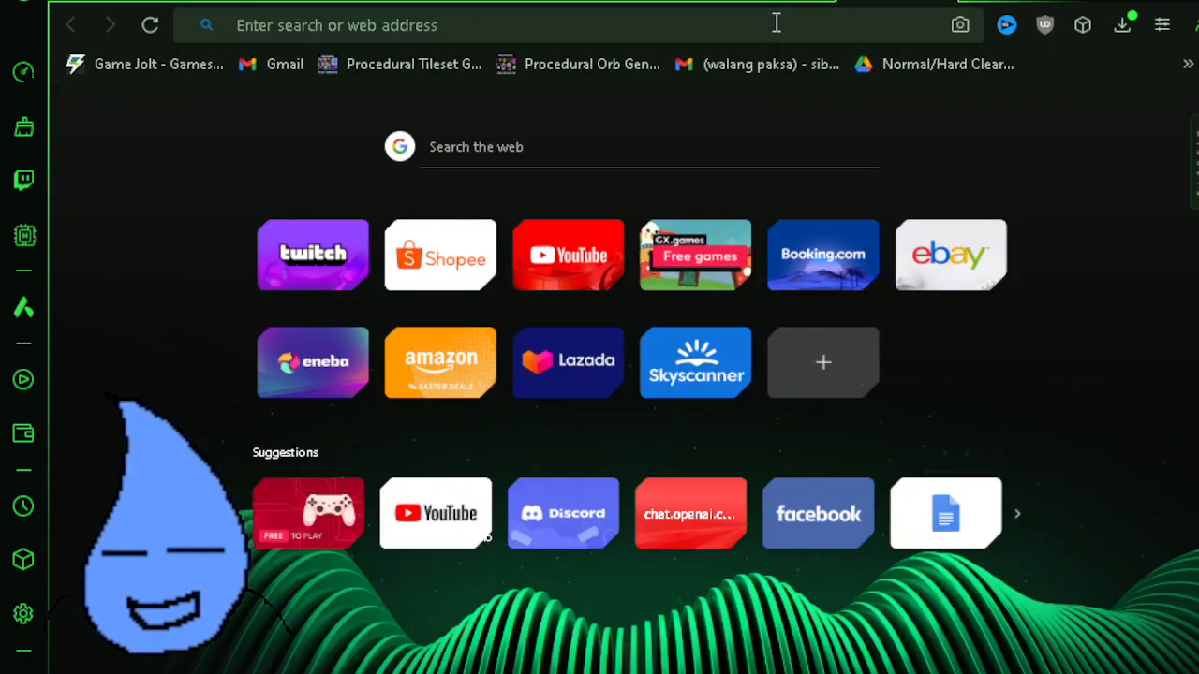
text(glasse)
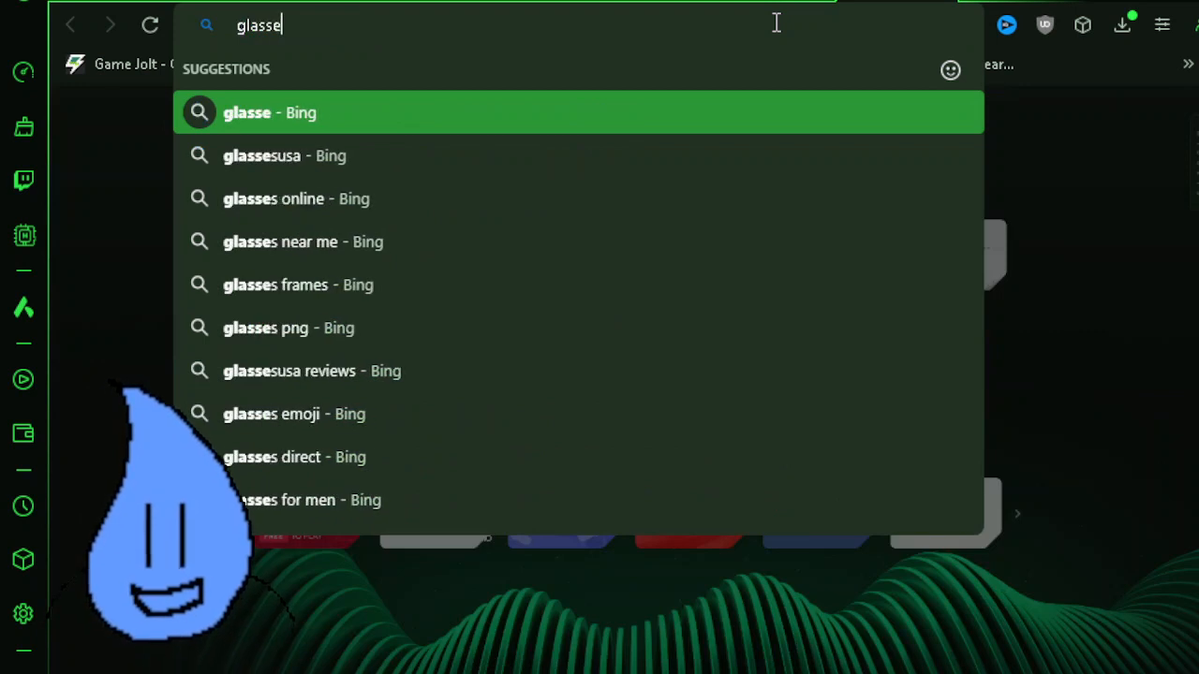
text(s)
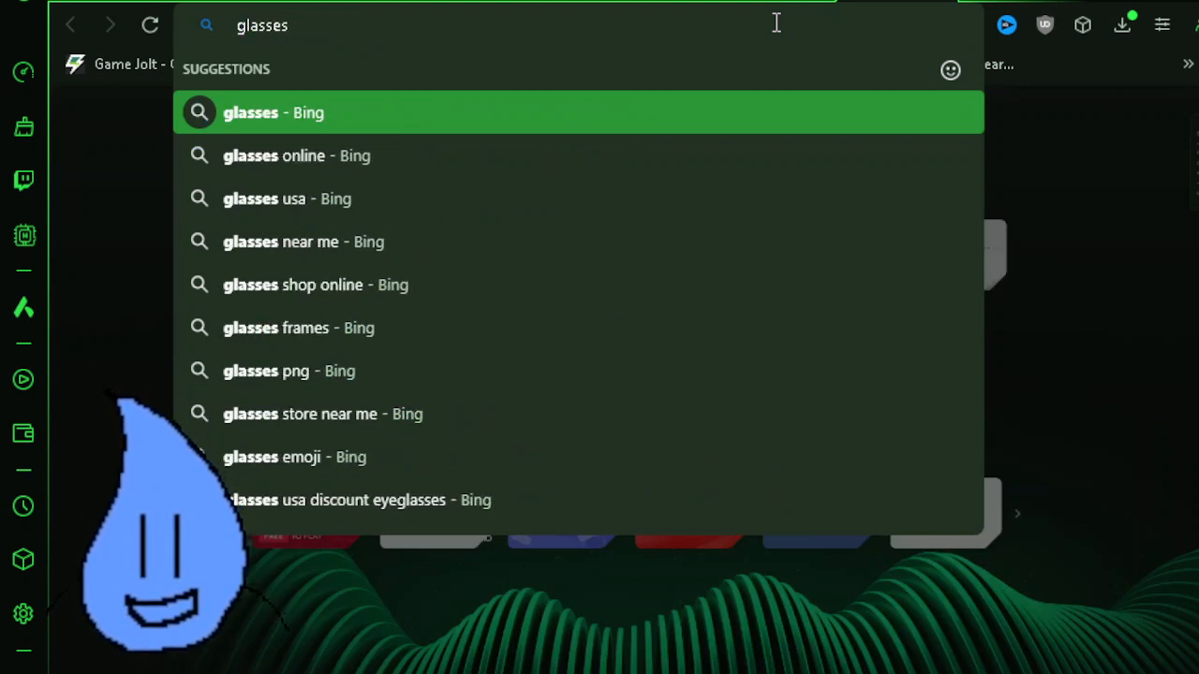
key(ctrl+a)
click(486, 33)
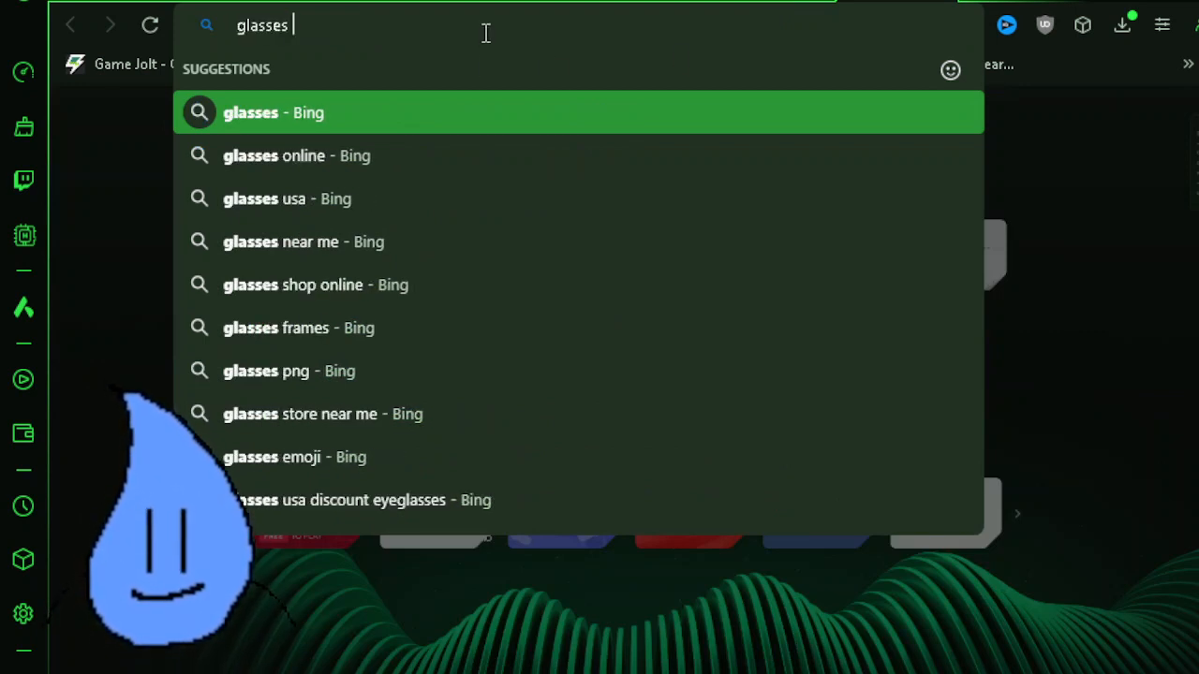
click(236, 26)
text(sun)
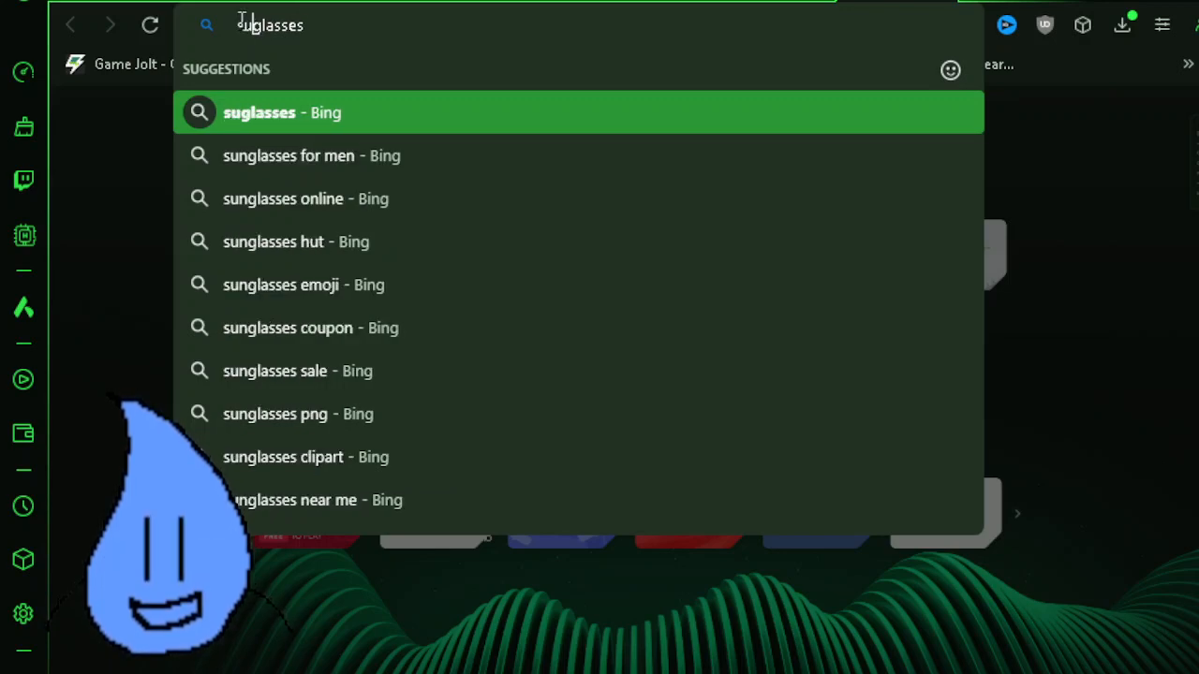
key(Return)
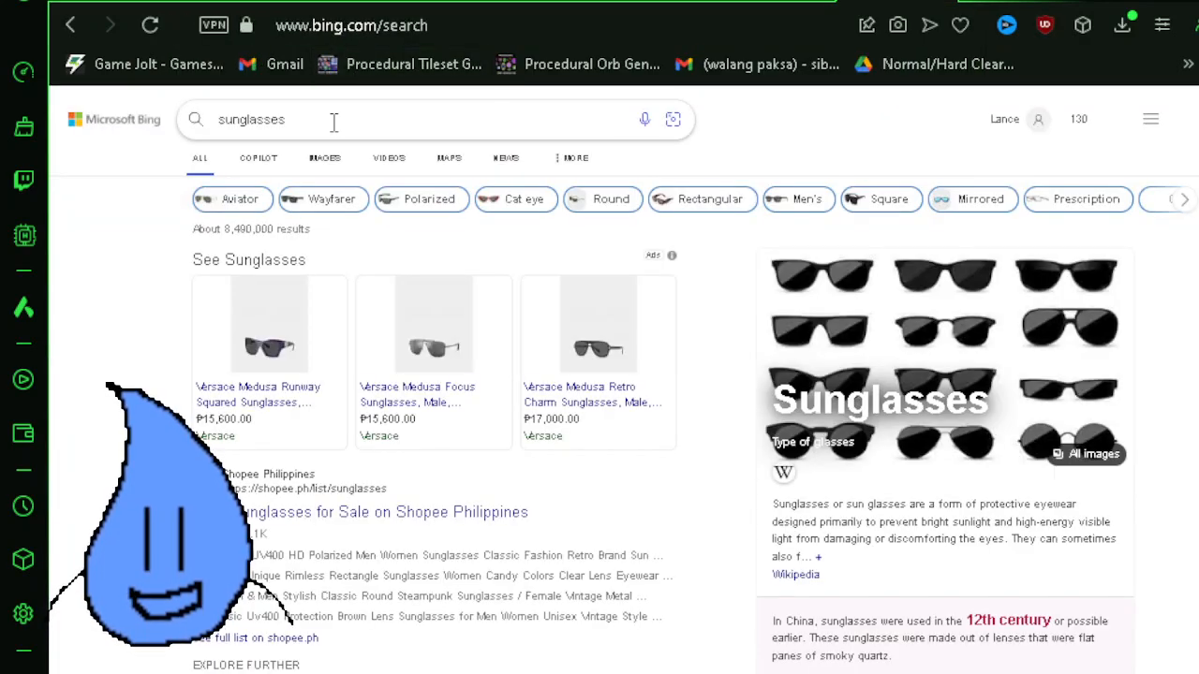
Step: Refine the web search to "sunglasses png" and show the image results
click(332, 120)
text(png)
key(Return)
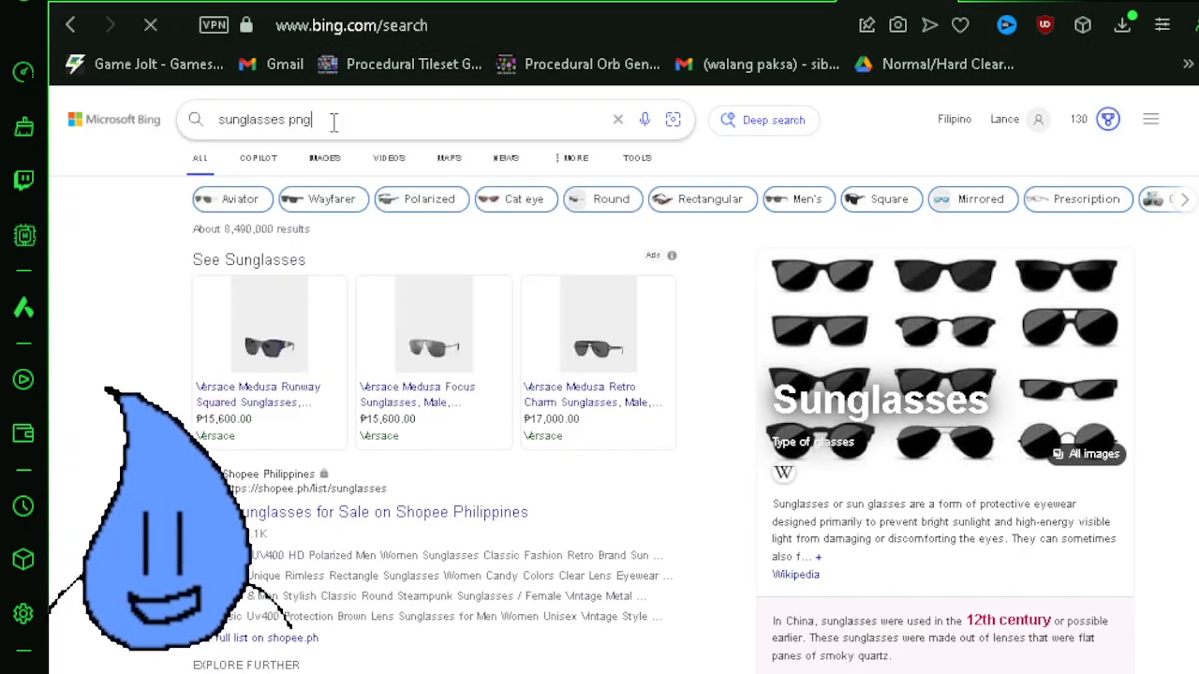
click(449, 159)
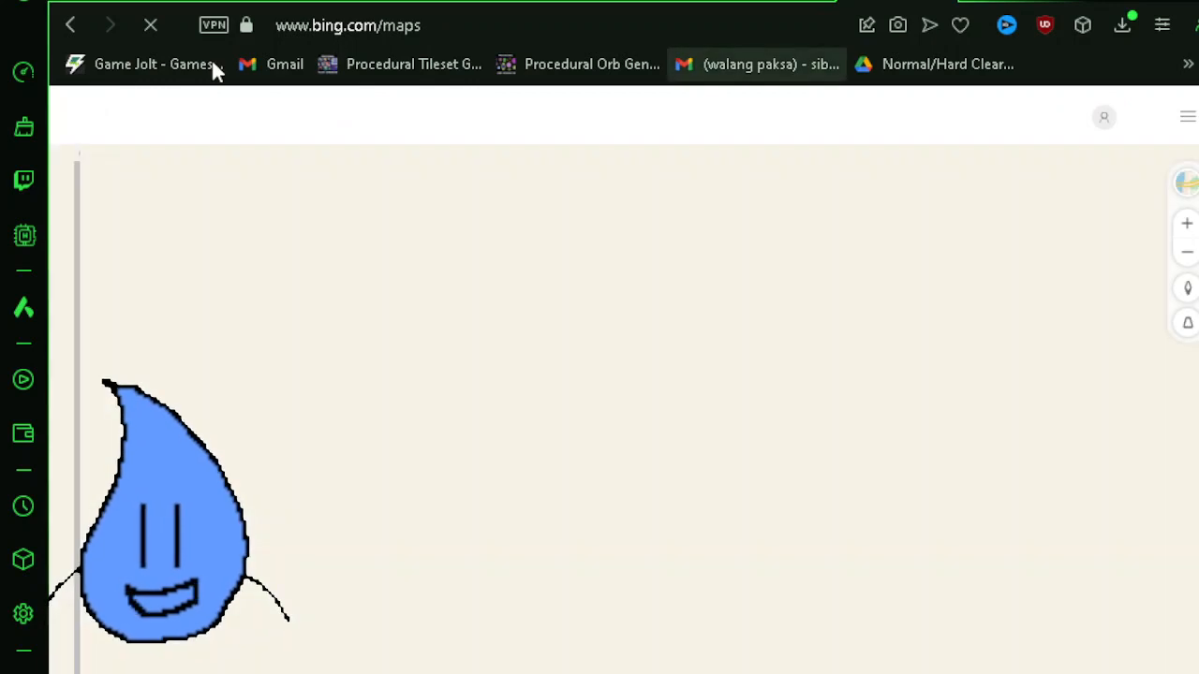
click(70, 25)
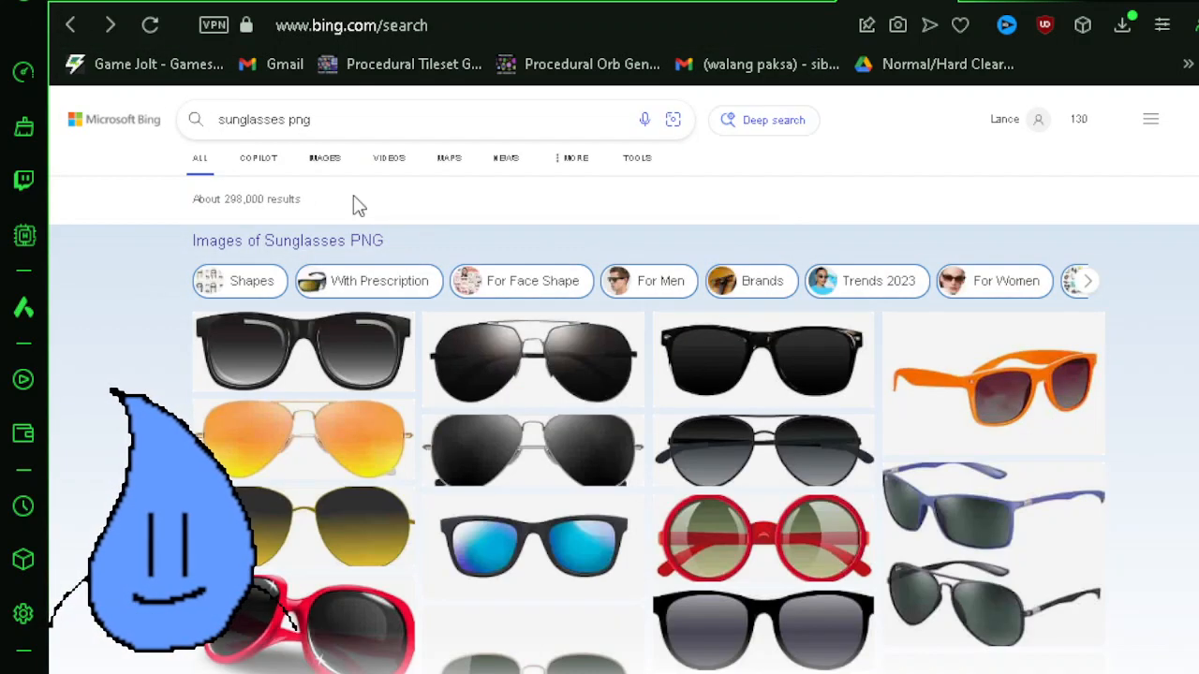
click(326, 160)
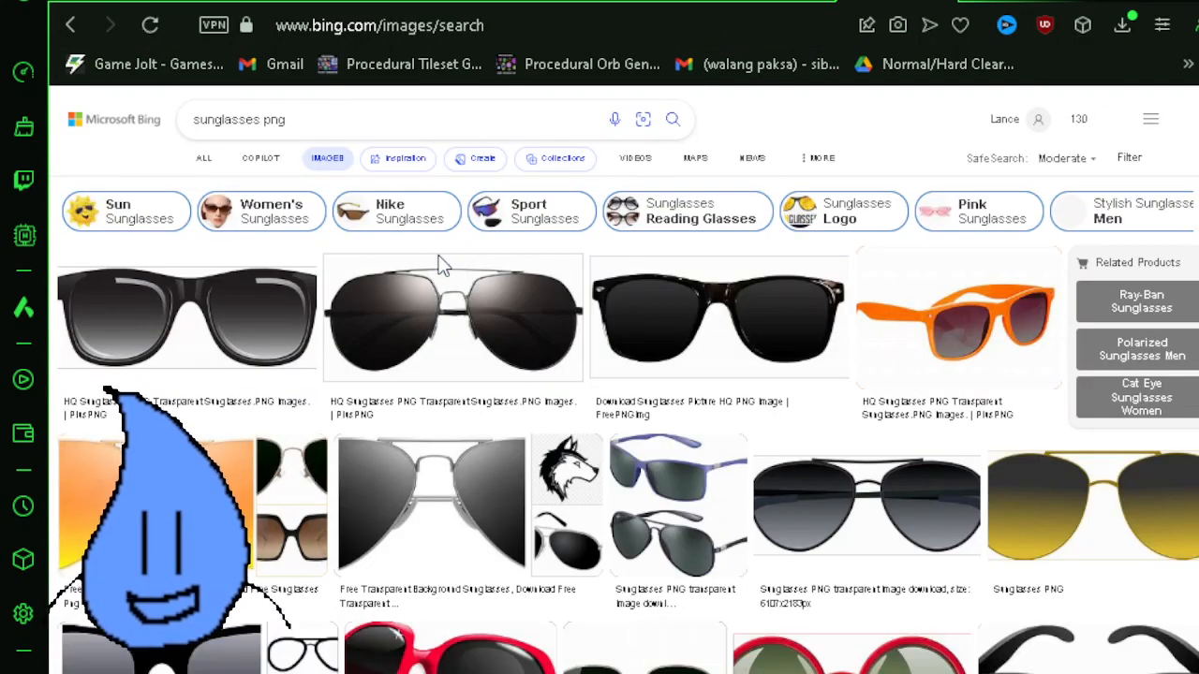
Step: Open the FreePNGImg picture of black sunglasses and save it to Downloads as 2-2-sunglasses-picture.png
click(763, 324)
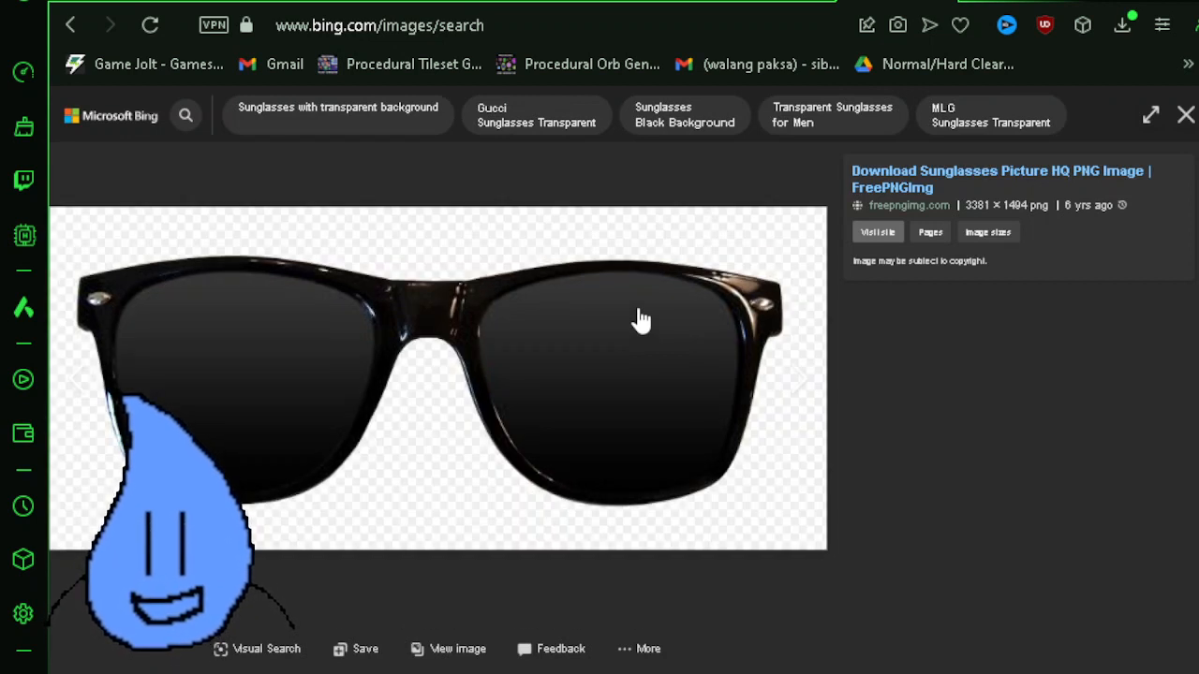
right_click(641, 319)
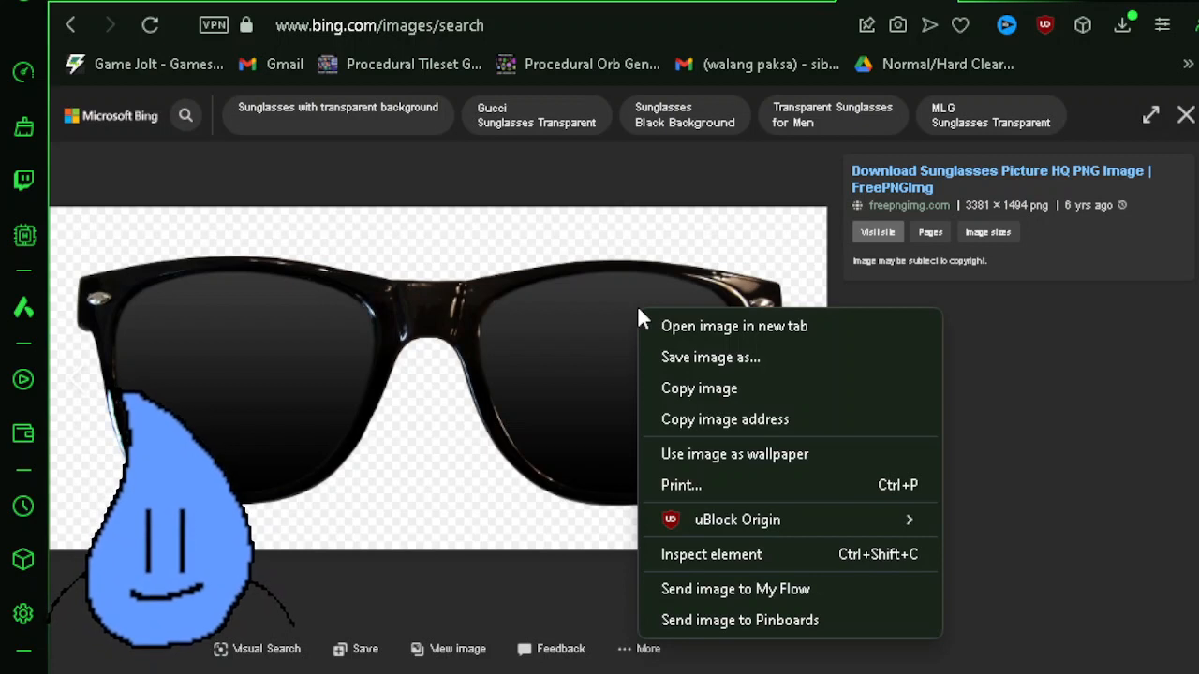
click(745, 359)
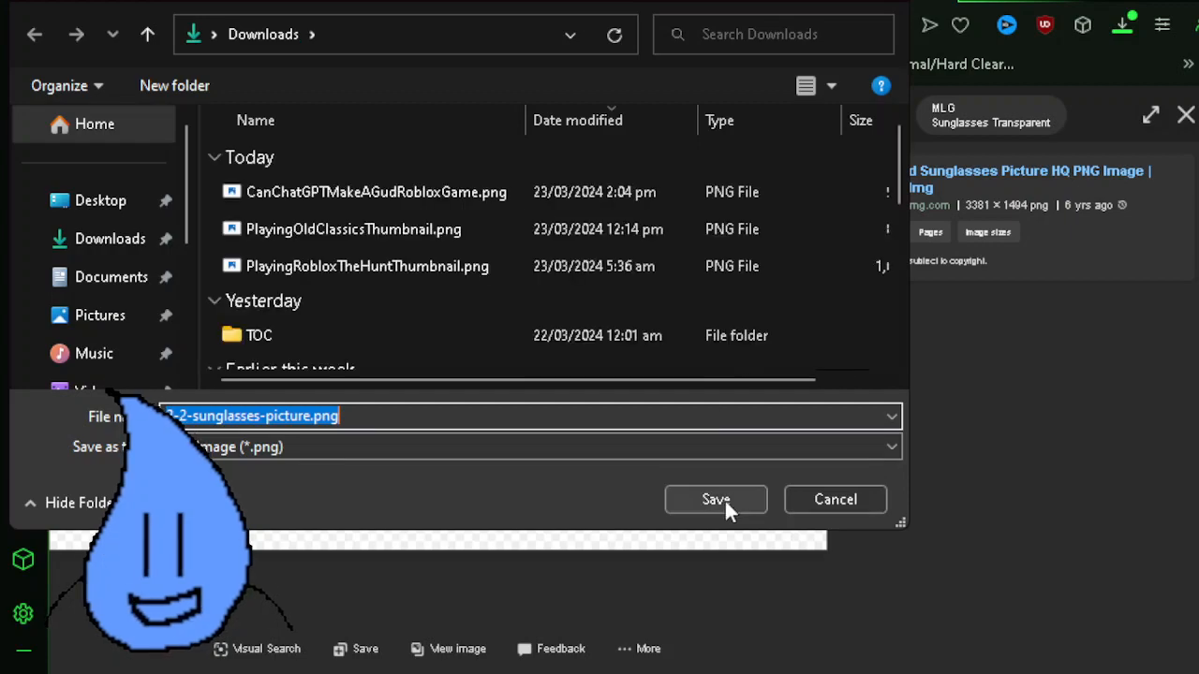
click(729, 501)
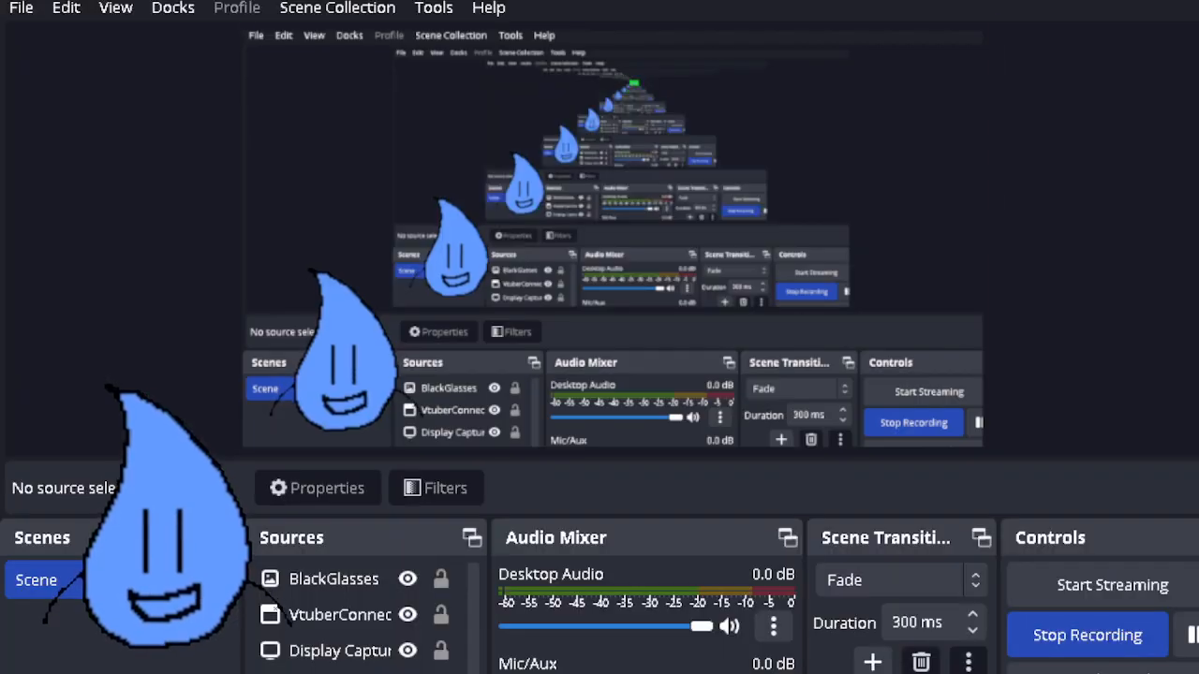
Step: Switch to File Explorer, locate 2-2-sunglasses-picture.png in the Downloads folder and close the window
mouse_move(586, 673)
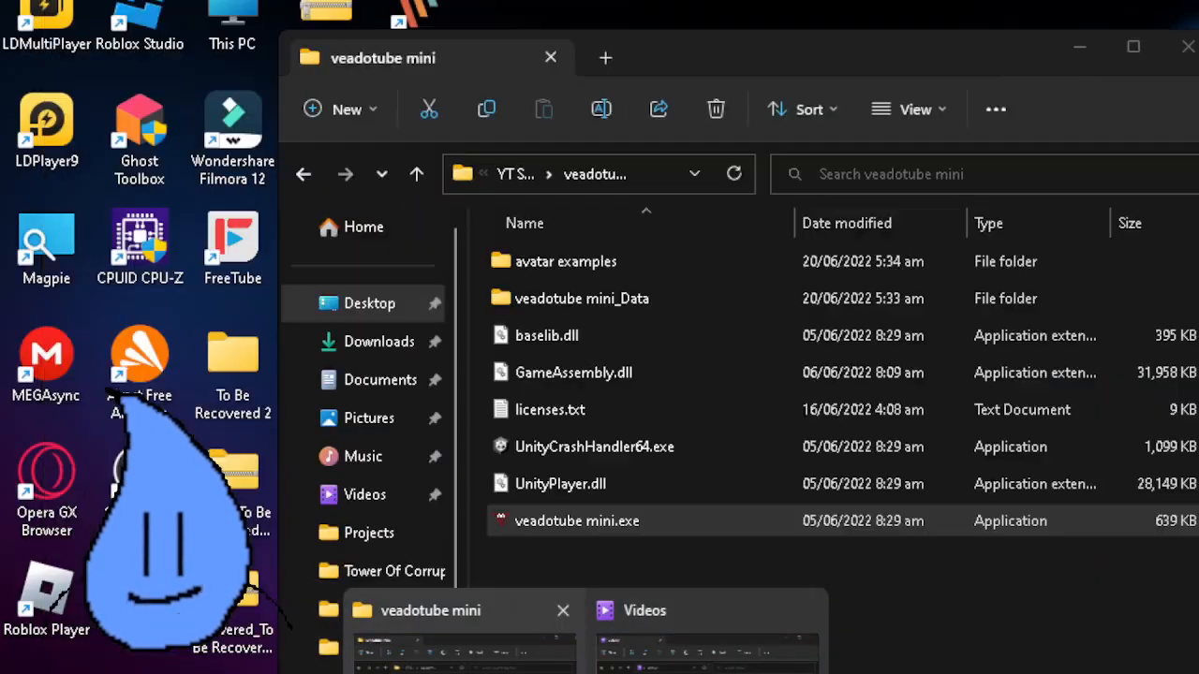
click(440, 633)
click(319, 342)
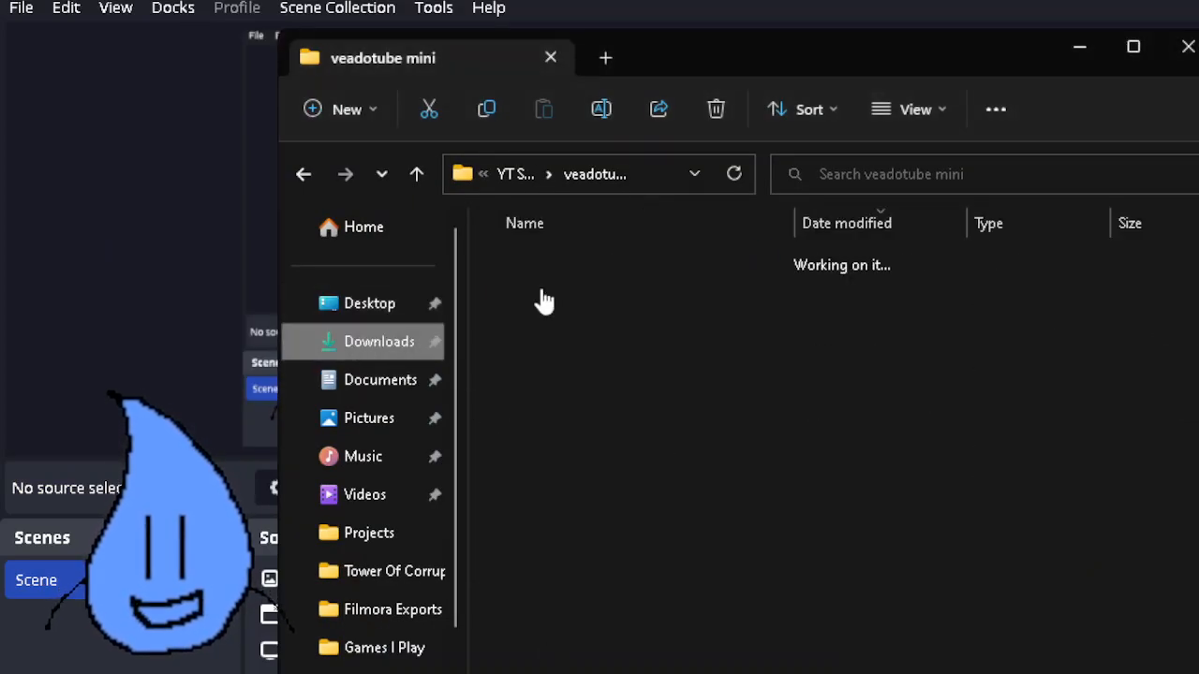
drag(680, 53, 1009, 53)
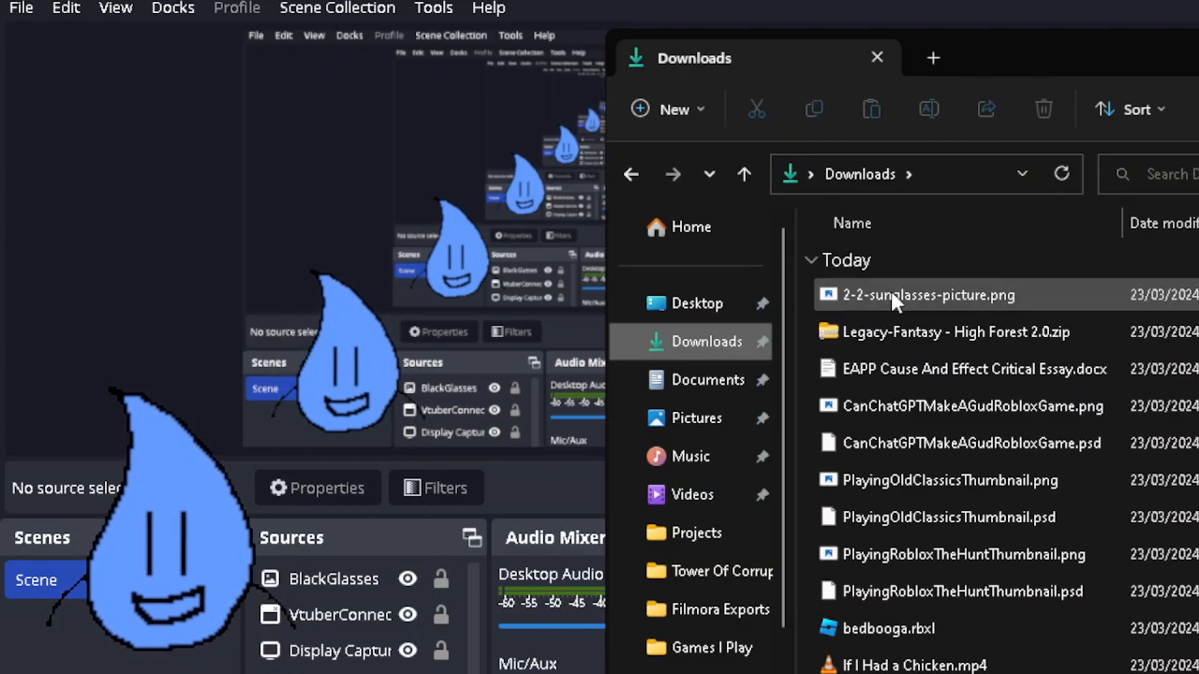
click(895, 297)
click(1198, 53)
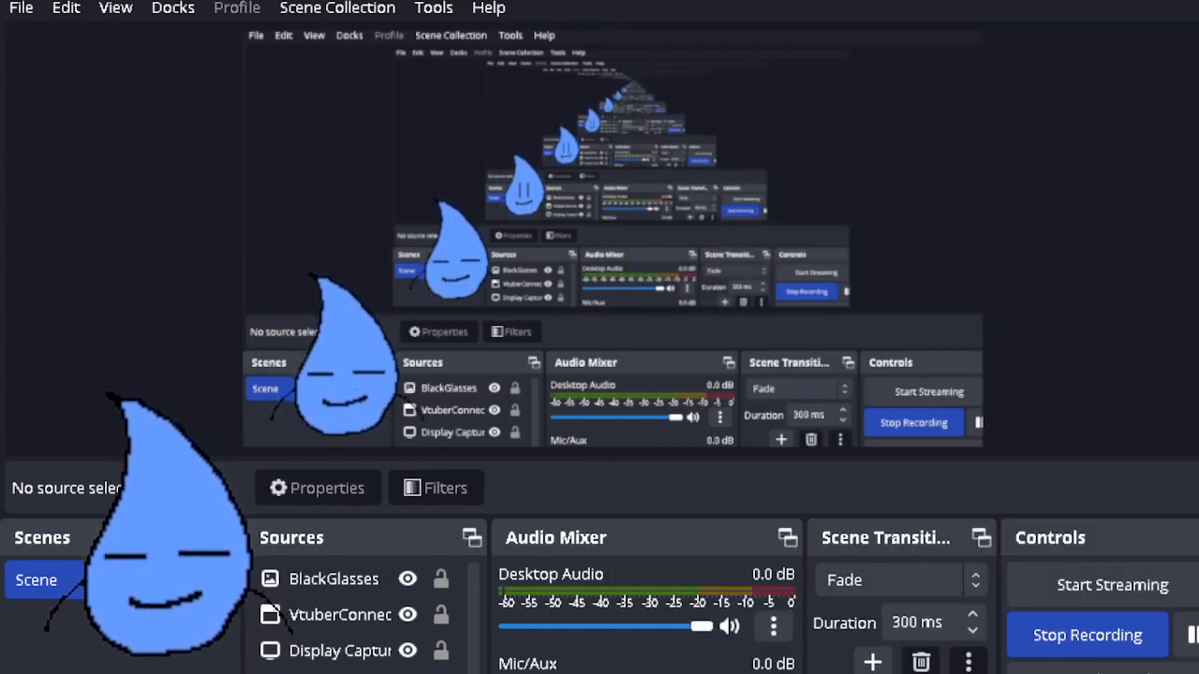
click(270, 673)
click(369, 409)
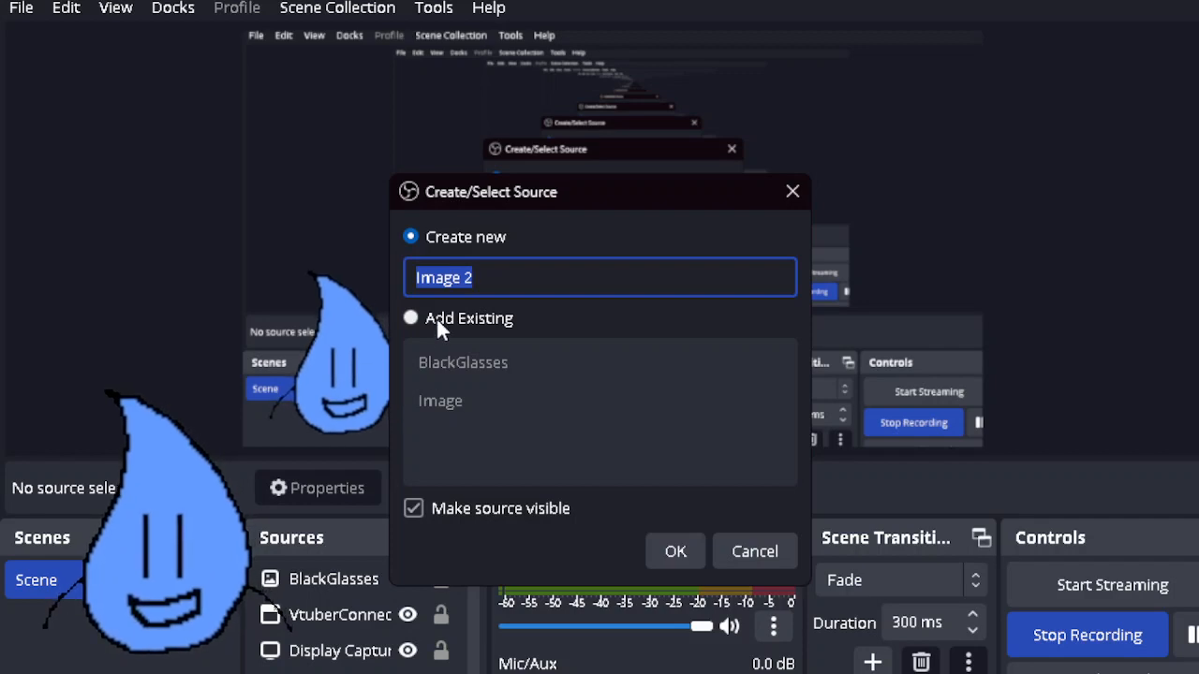
click(745, 552)
Step: Move the BlackGlasses image source in the OBS preview over the eyes of the blue drop avatar
click(361, 580)
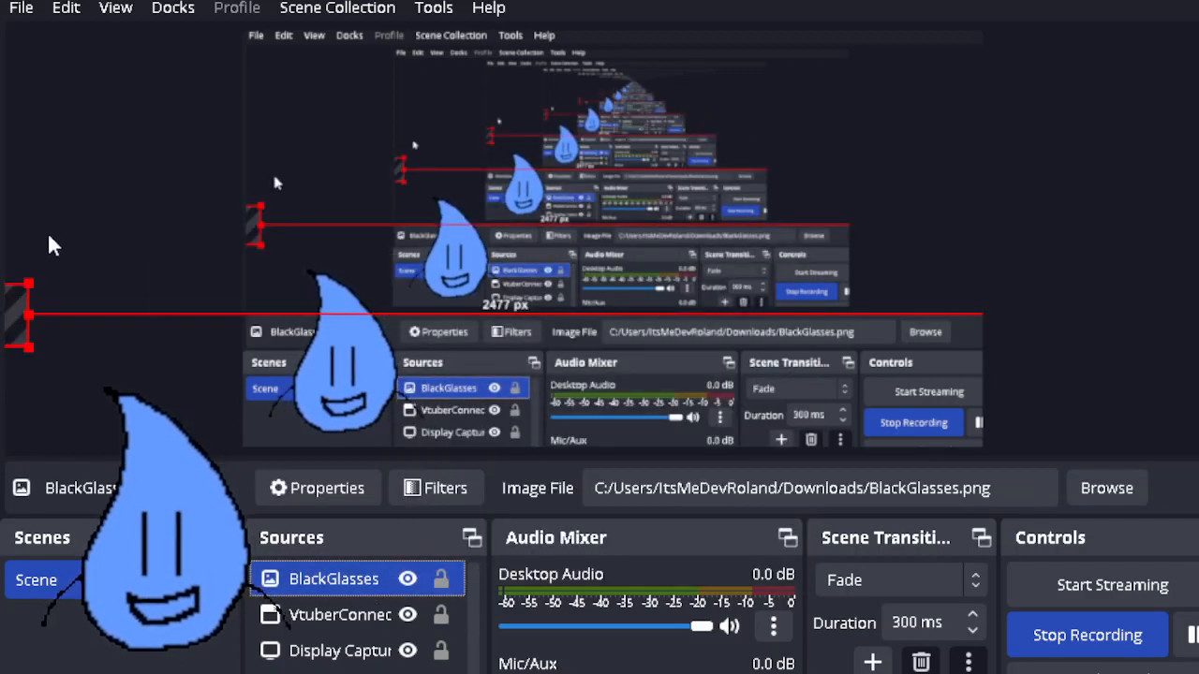
drag(21, 305, 413, 346)
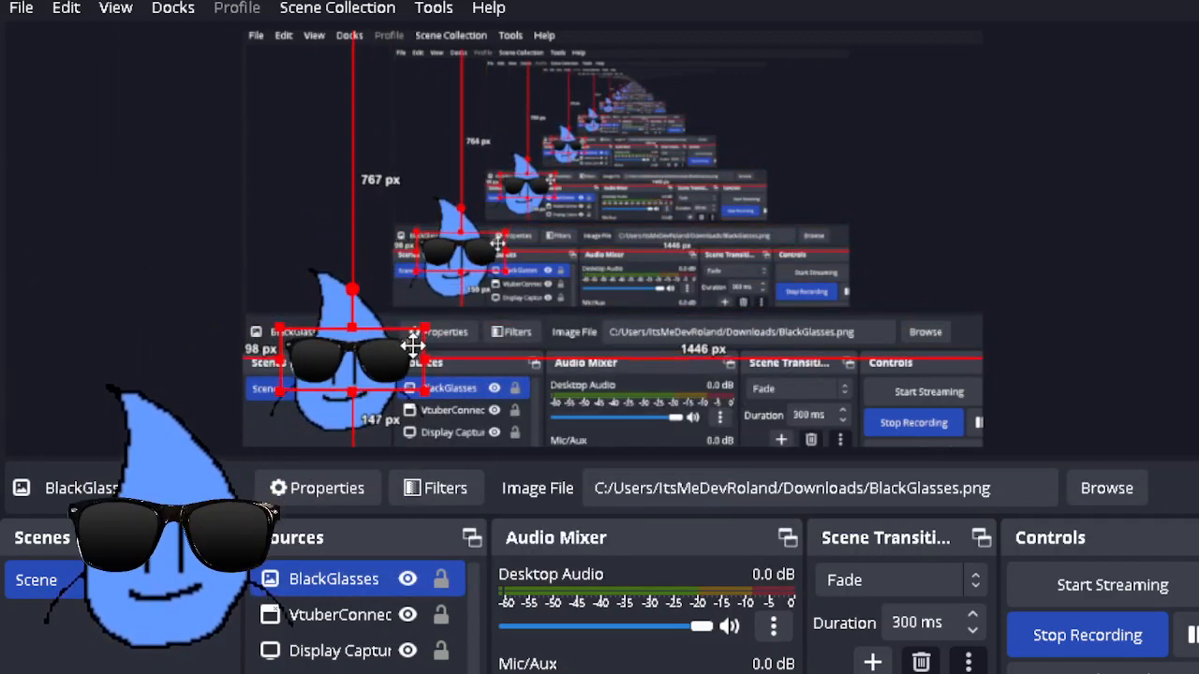
click(562, 349)
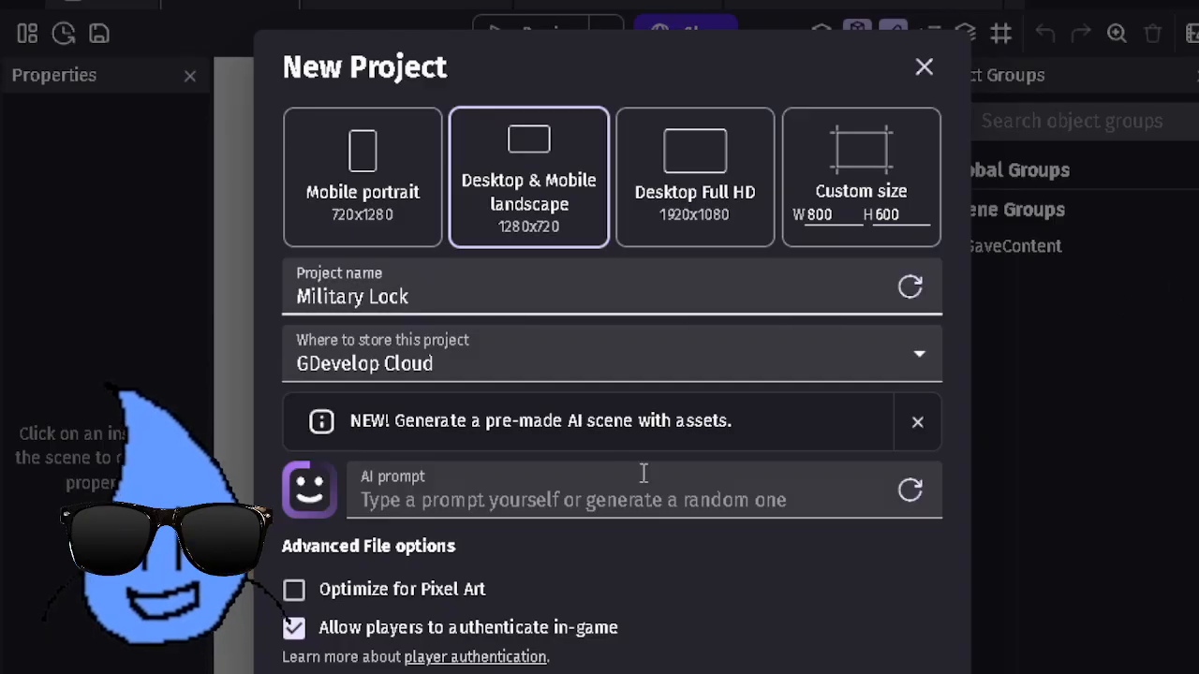
Step: Create the GDevelop project with the AI prompt "forest platformer, main character is a slime" and Optimize for Pixel Art enabled
click(643, 474)
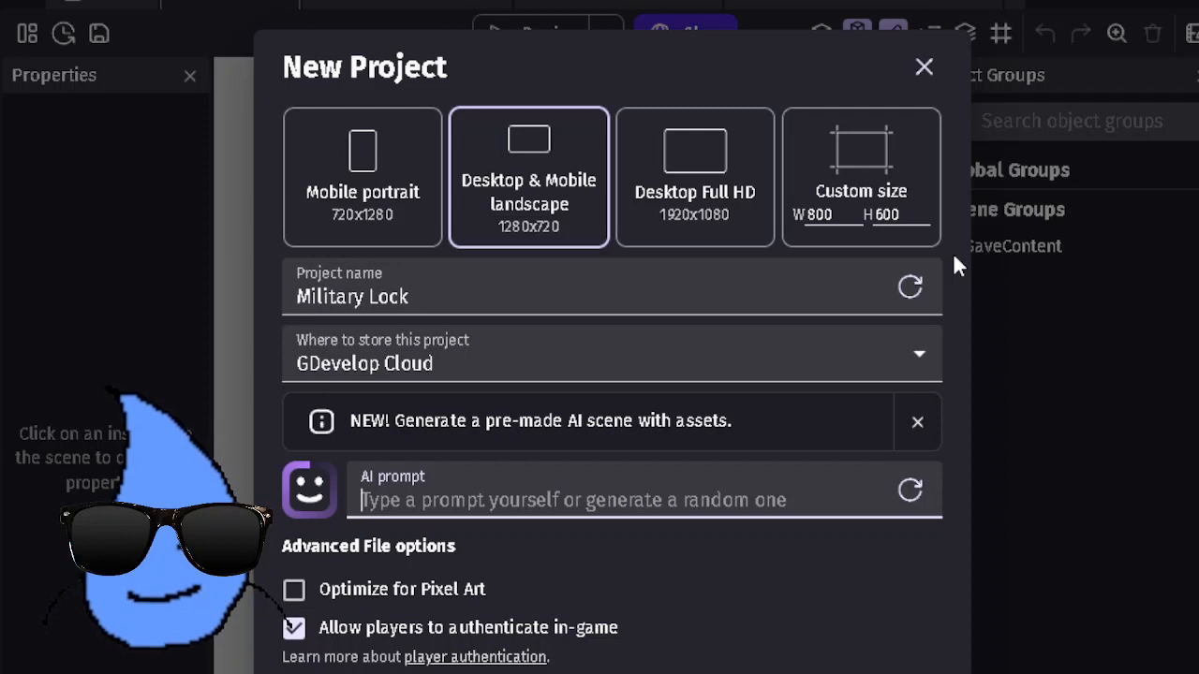
text(forest platformer, main character is a slime)
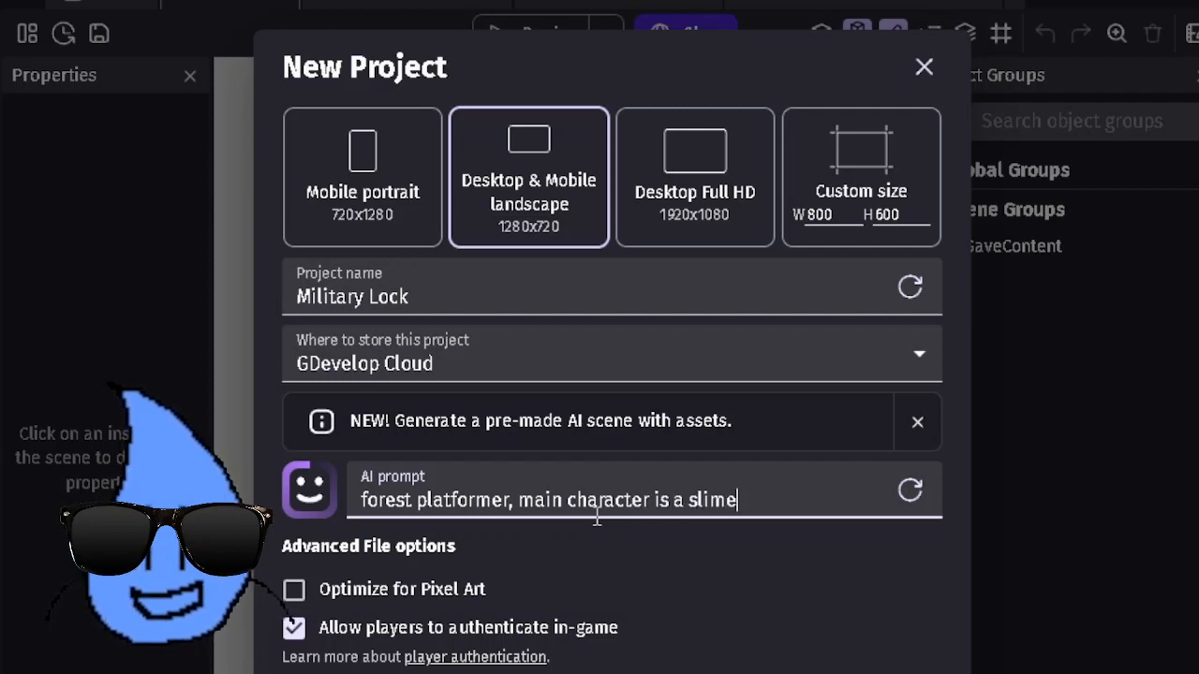
click(422, 596)
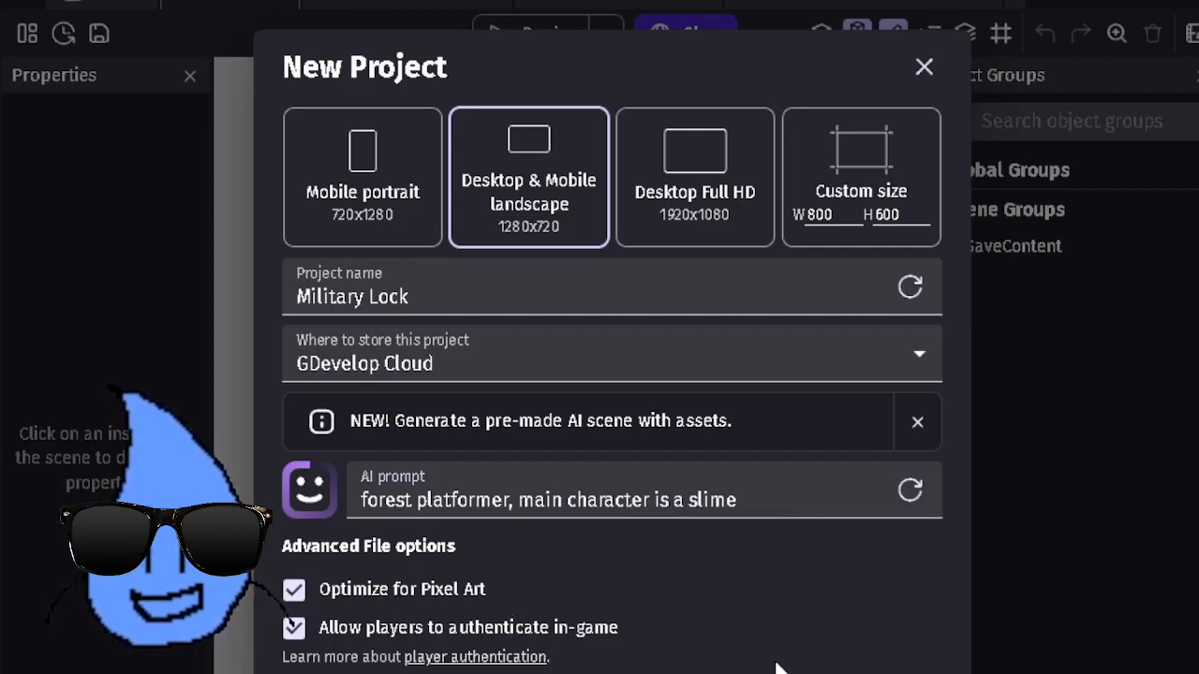
key(Return)
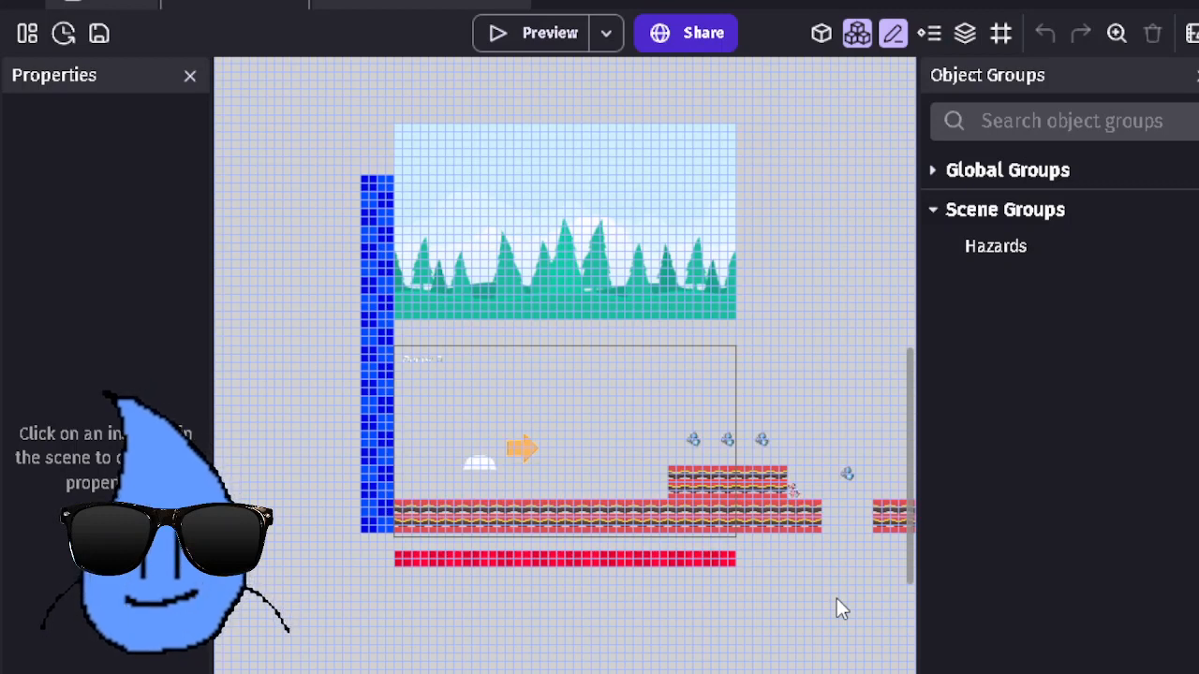
Step: Preview the generated platformer, play the slime across the platforms while jumping and collecting crystals, and close the preview
click(548, 35)
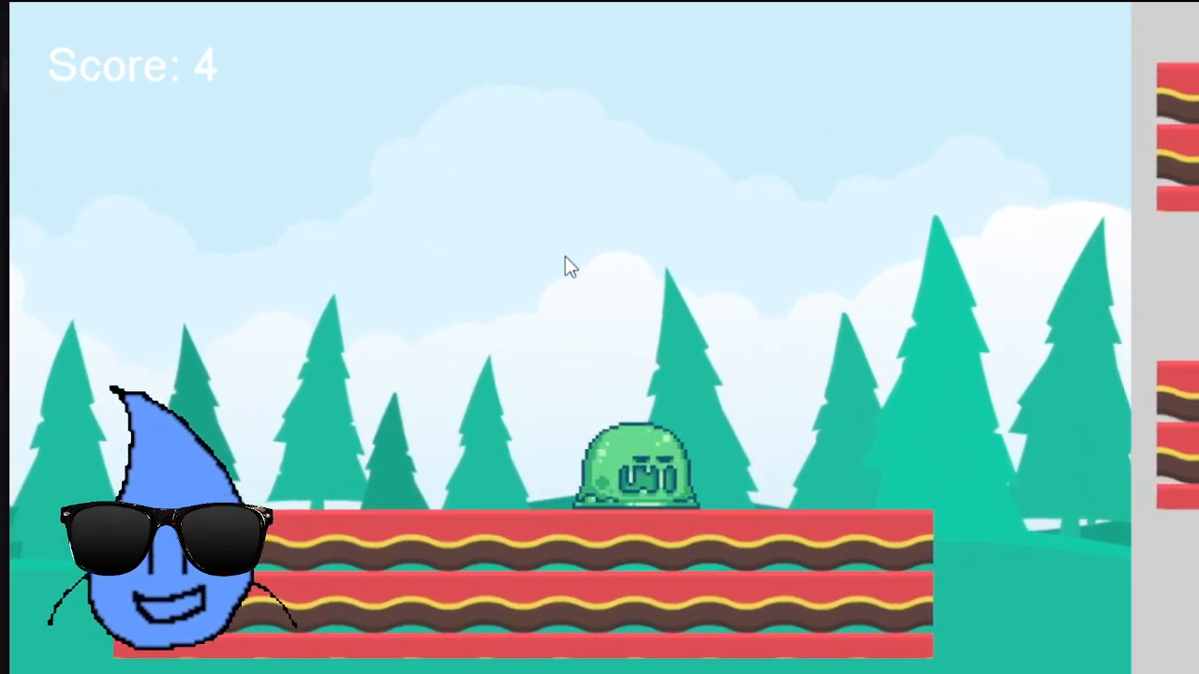
key(space)
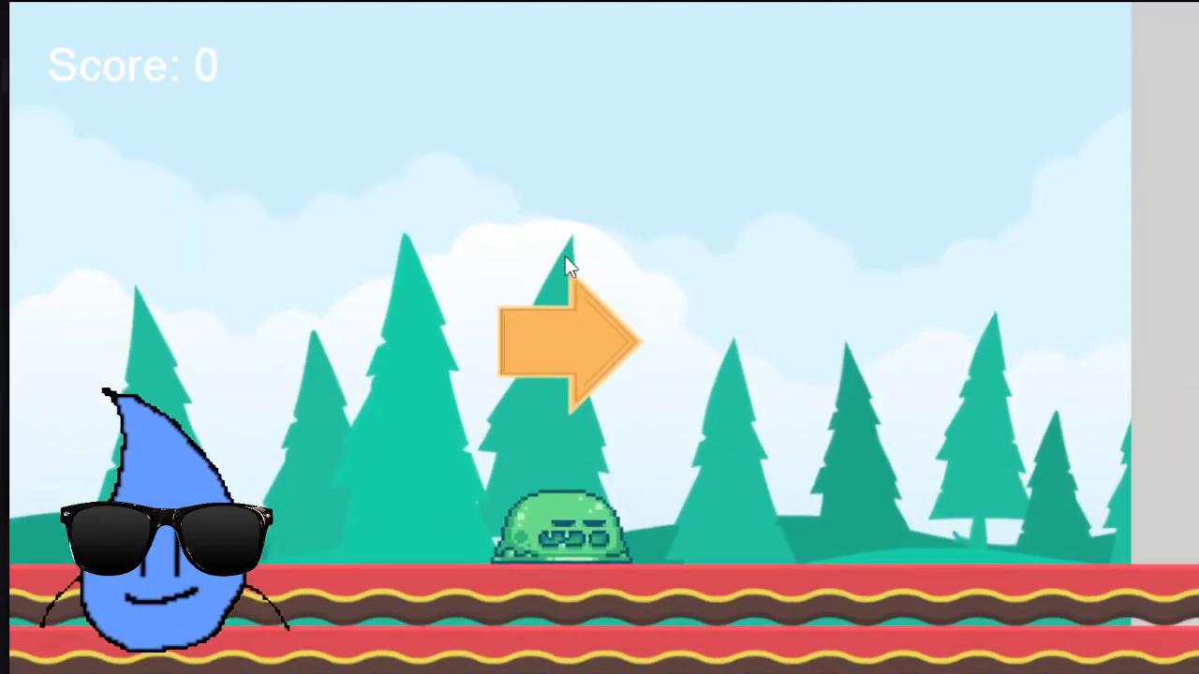
key(Right)
key(space)
key(space)
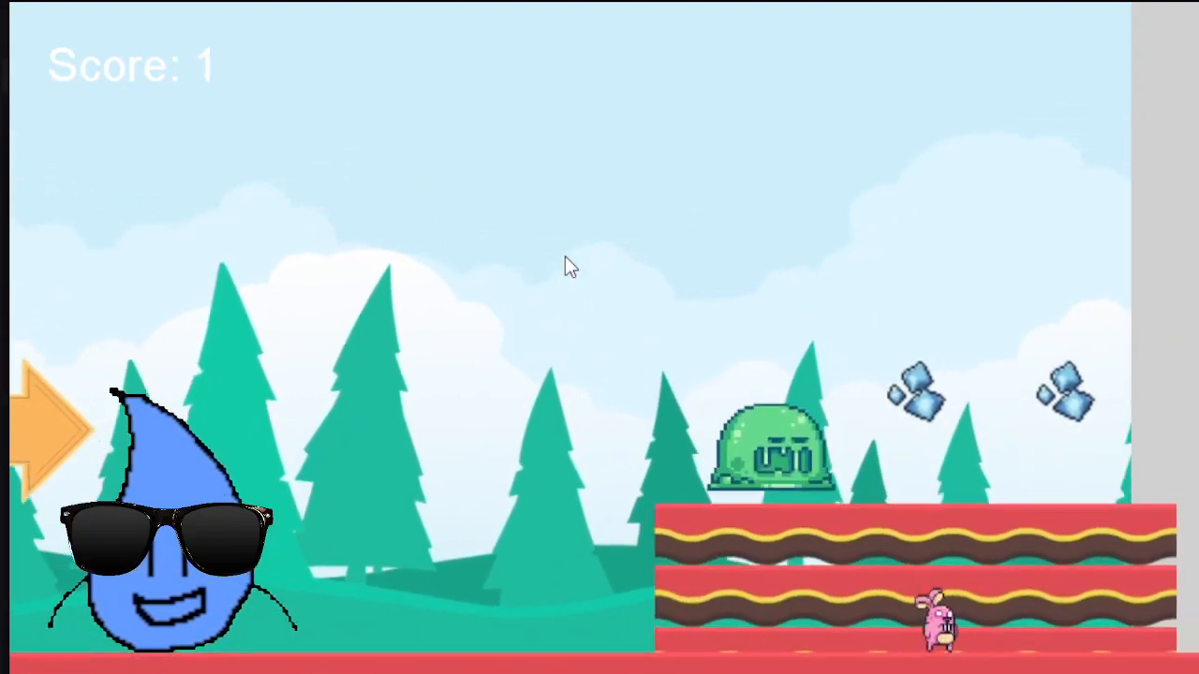
key(space)
key(Left)
key(Right)
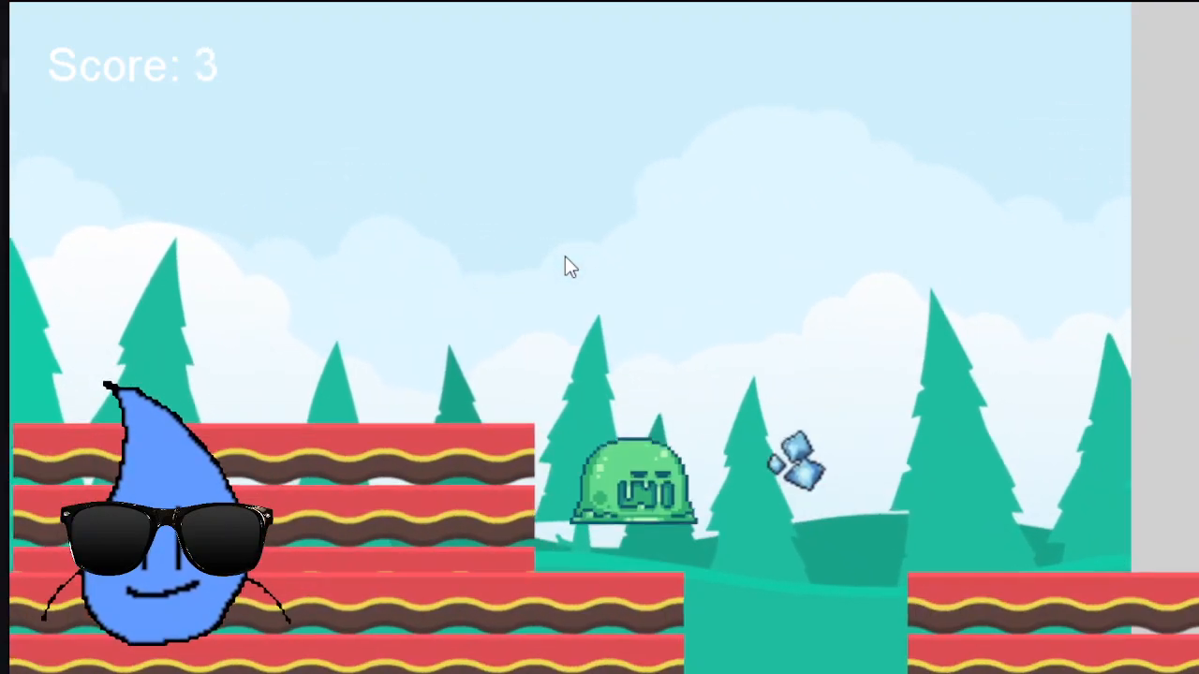
key(space)
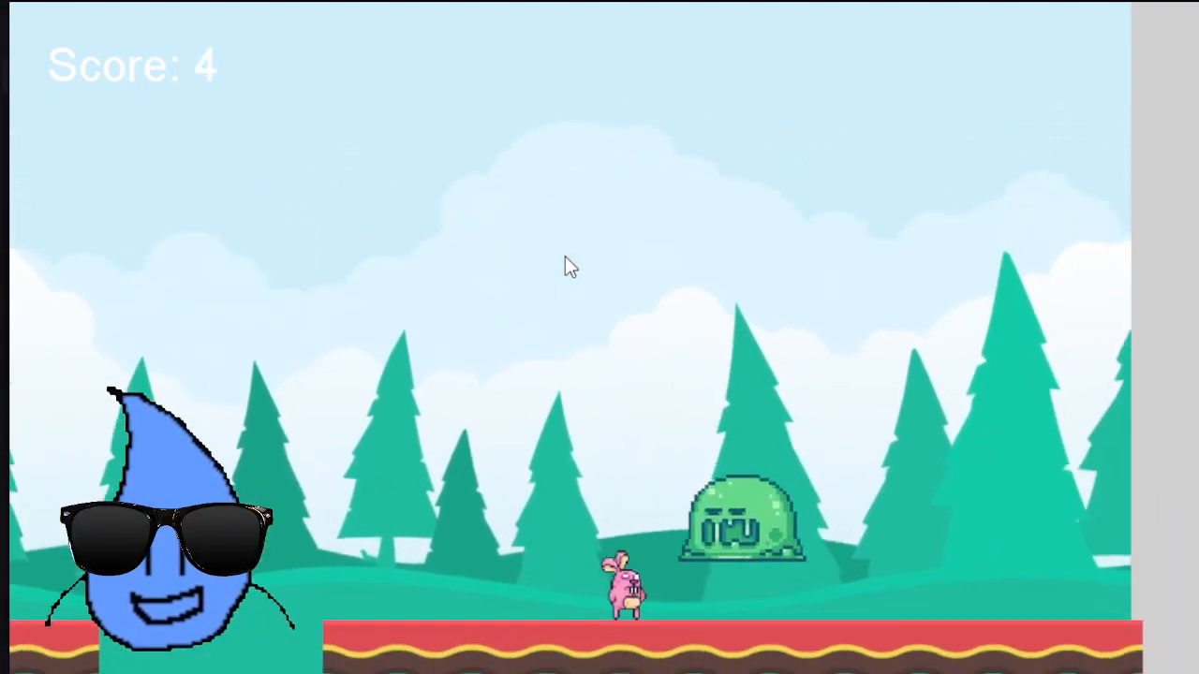
key(space)
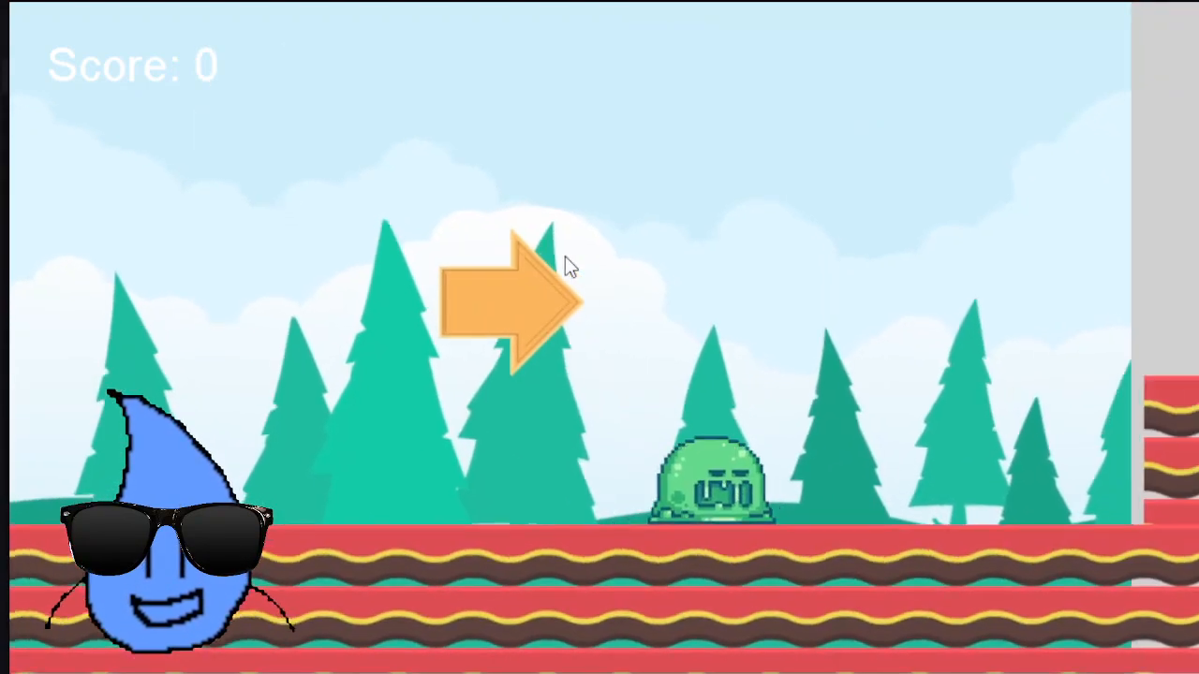
key(space)
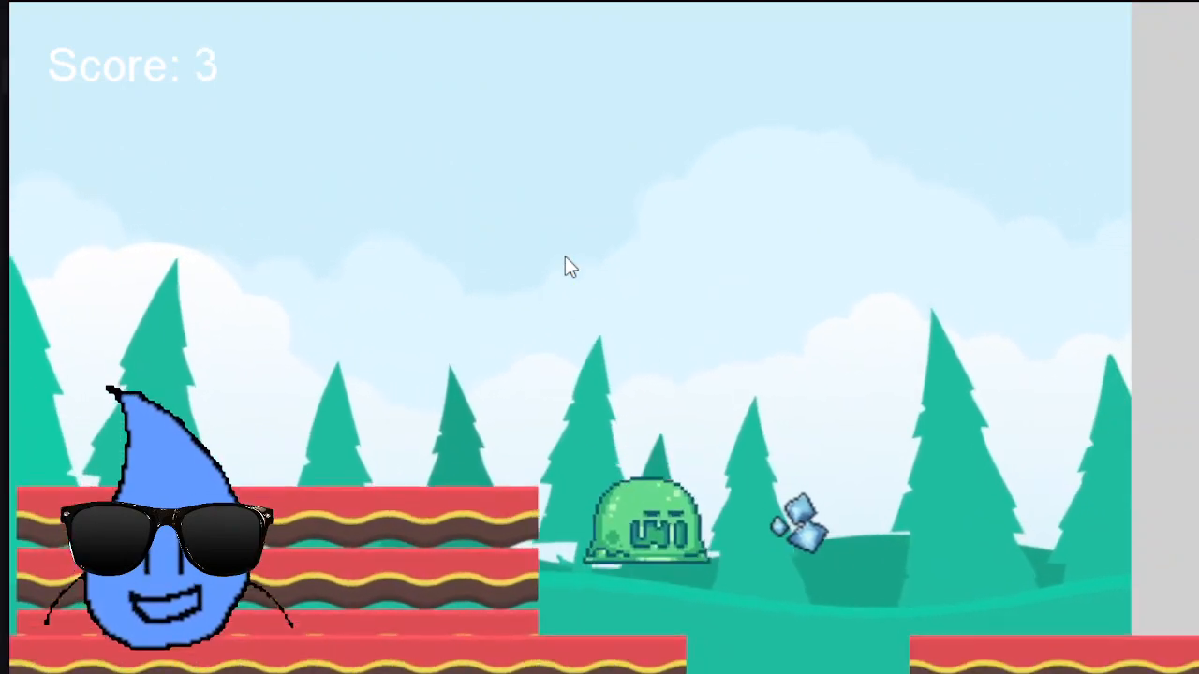
key(space)
key(space)
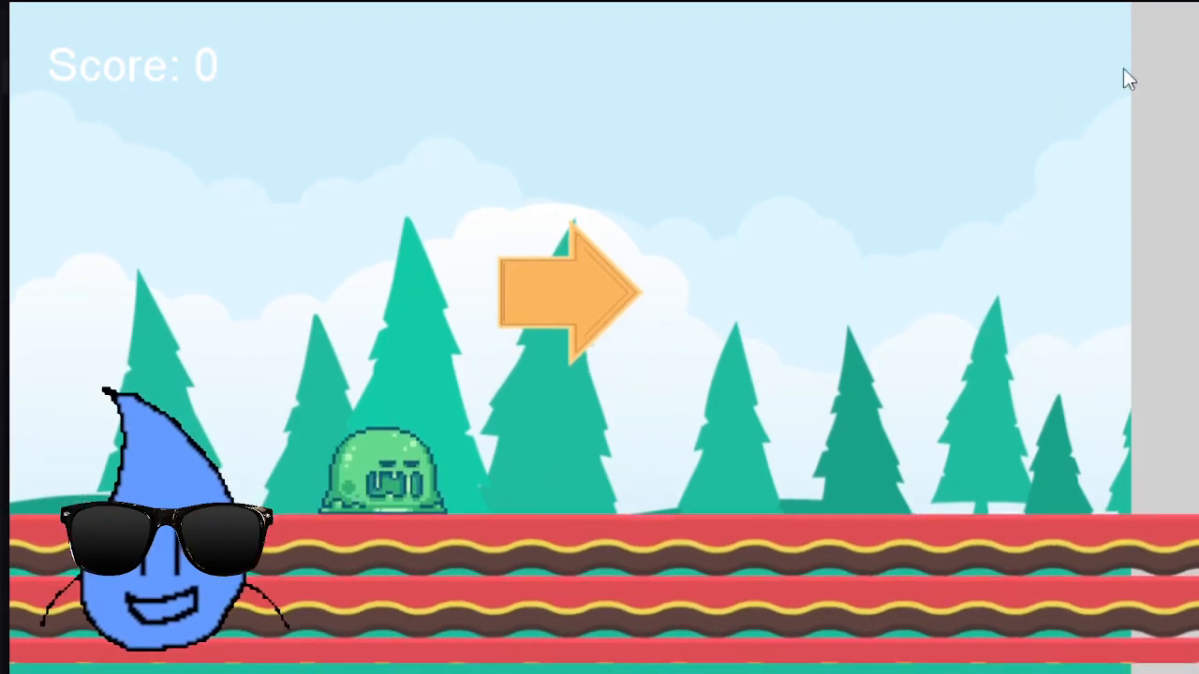
click(1197, 1)
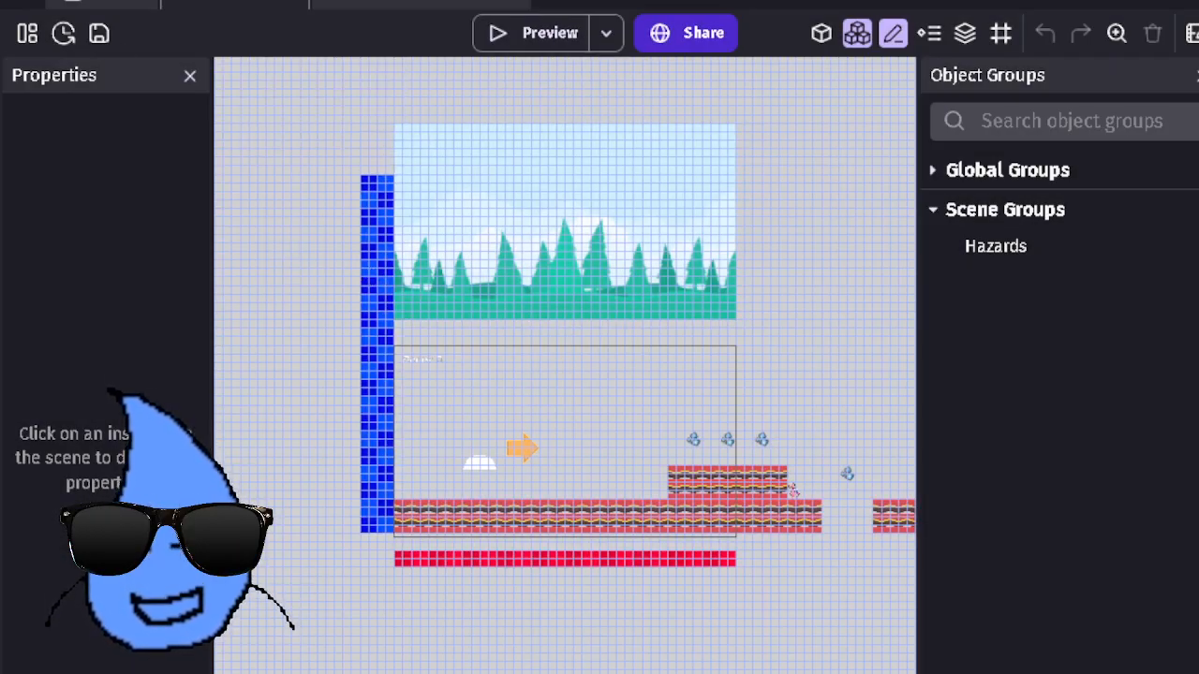
click(27, 5)
mouse_move(52, 33)
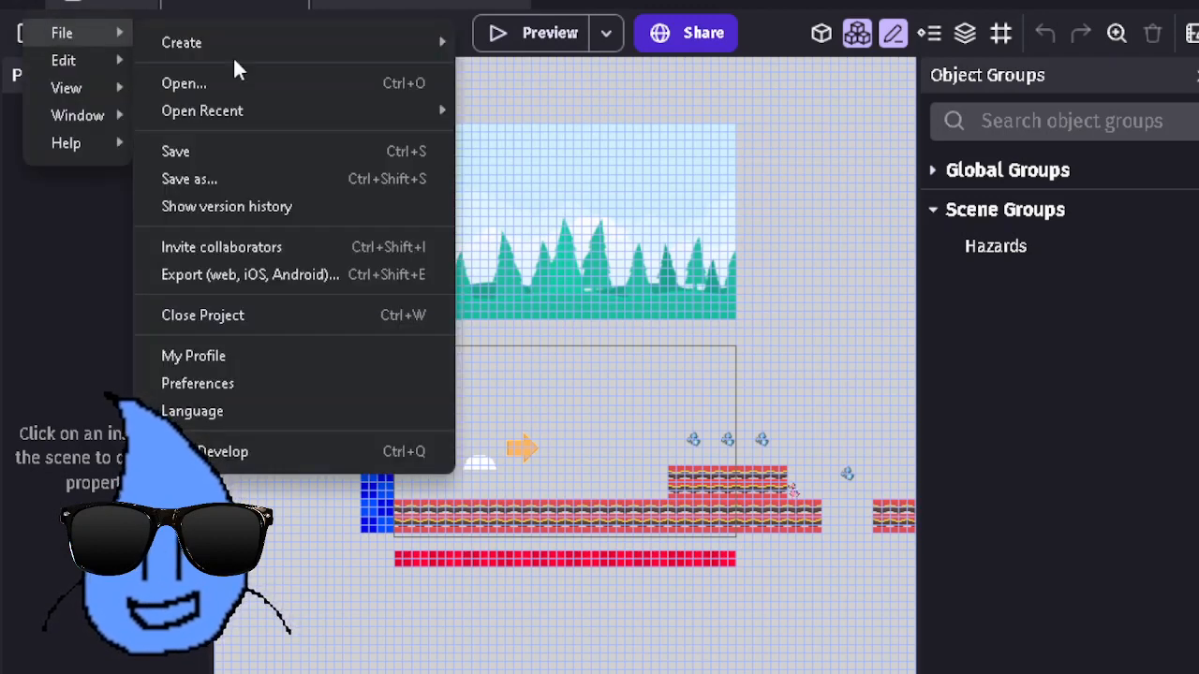
mouse_move(340, 45)
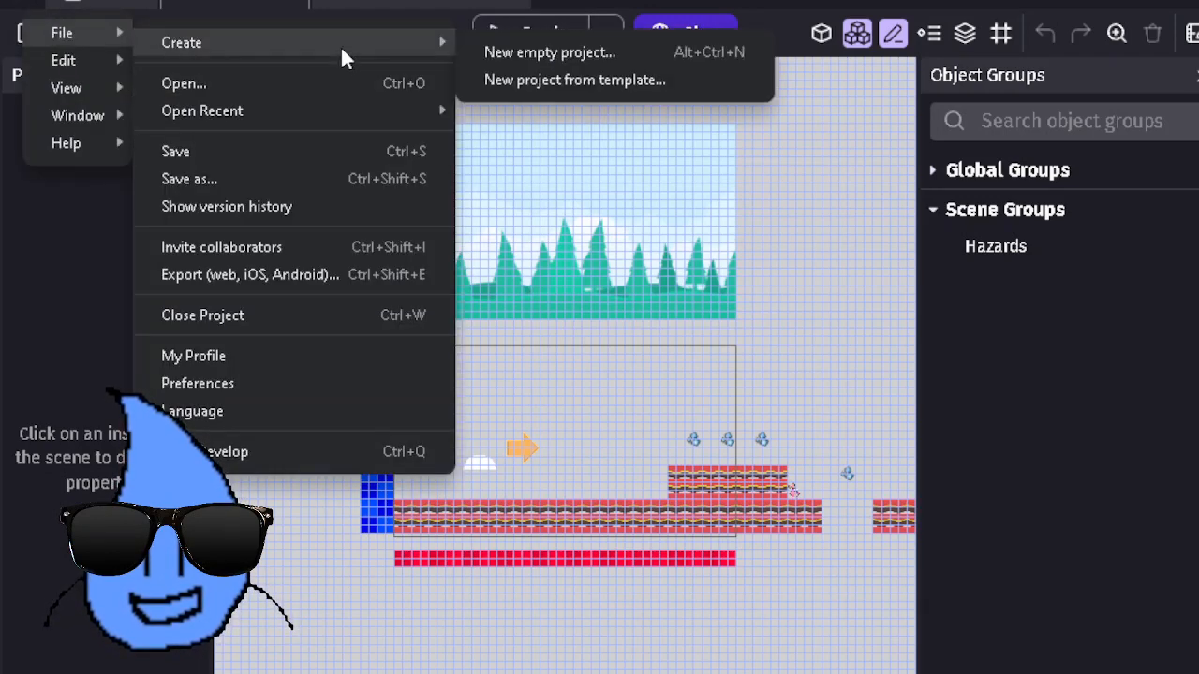
click(466, 48)
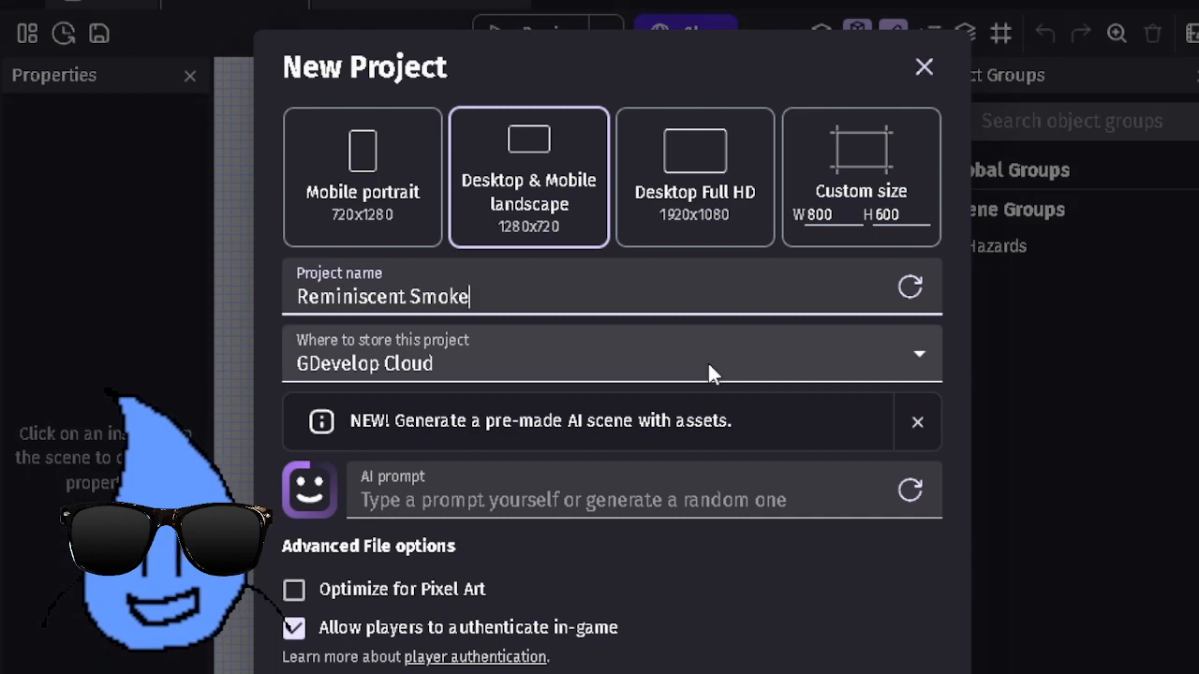
click(774, 673)
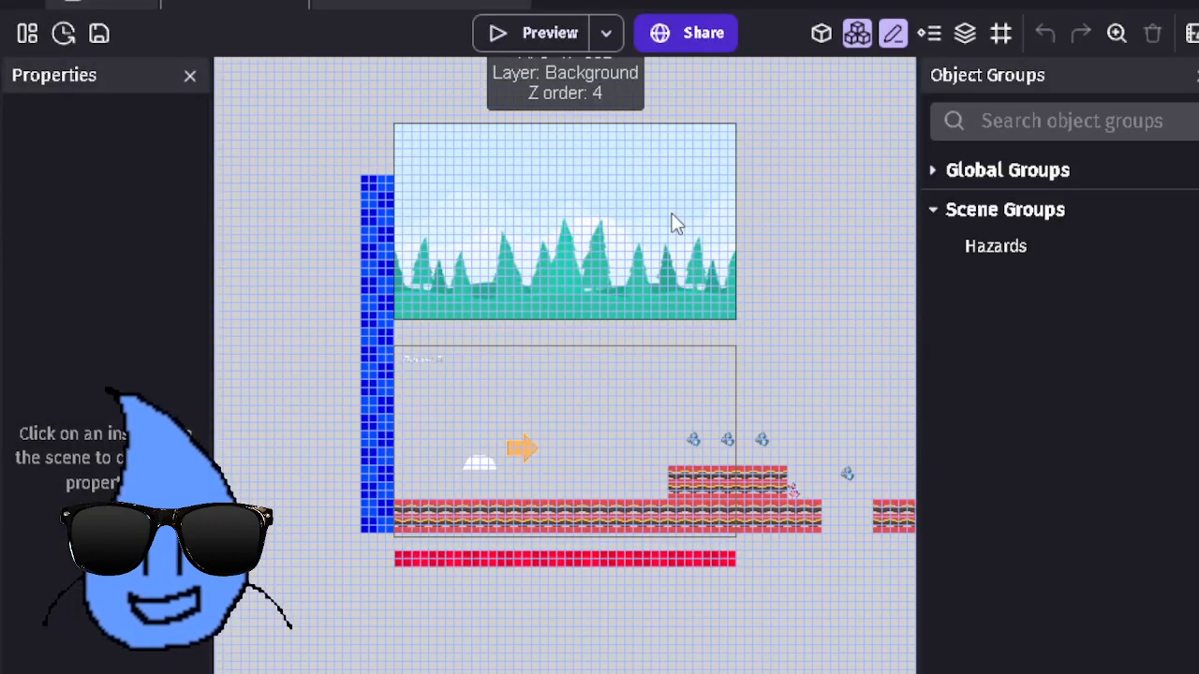
Step: Examine the generated game's events, including the expanded Enemy AI group, then return to the scene and check the project manager
click(401, 2)
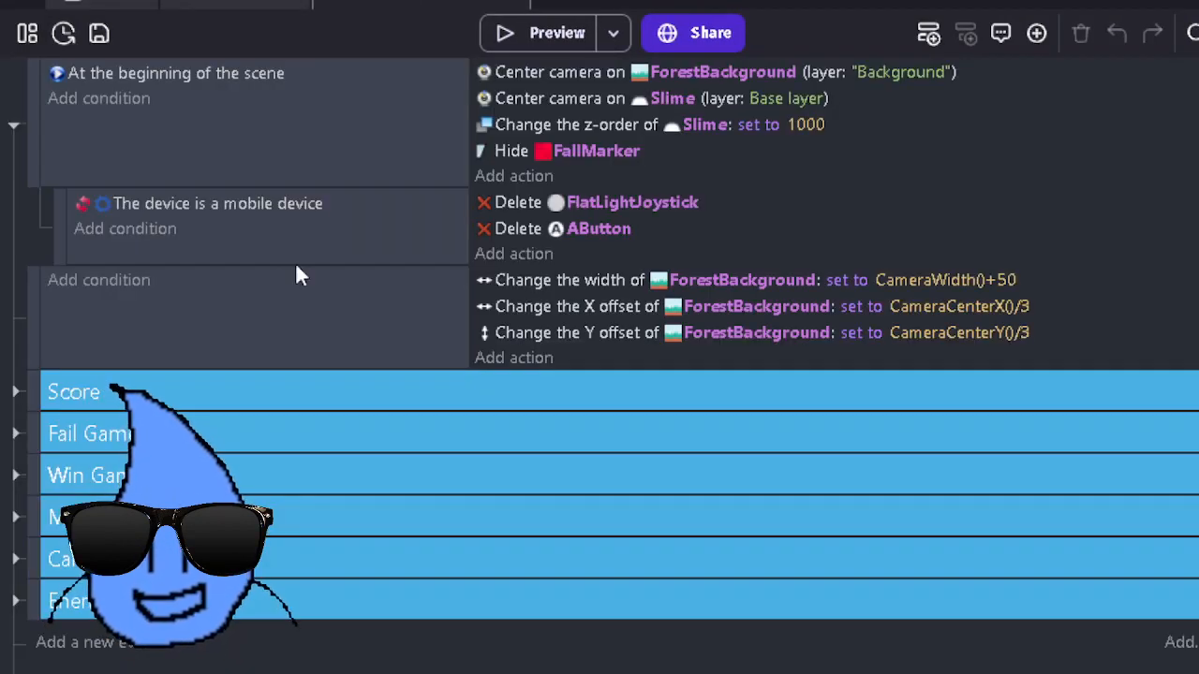
click(16, 601)
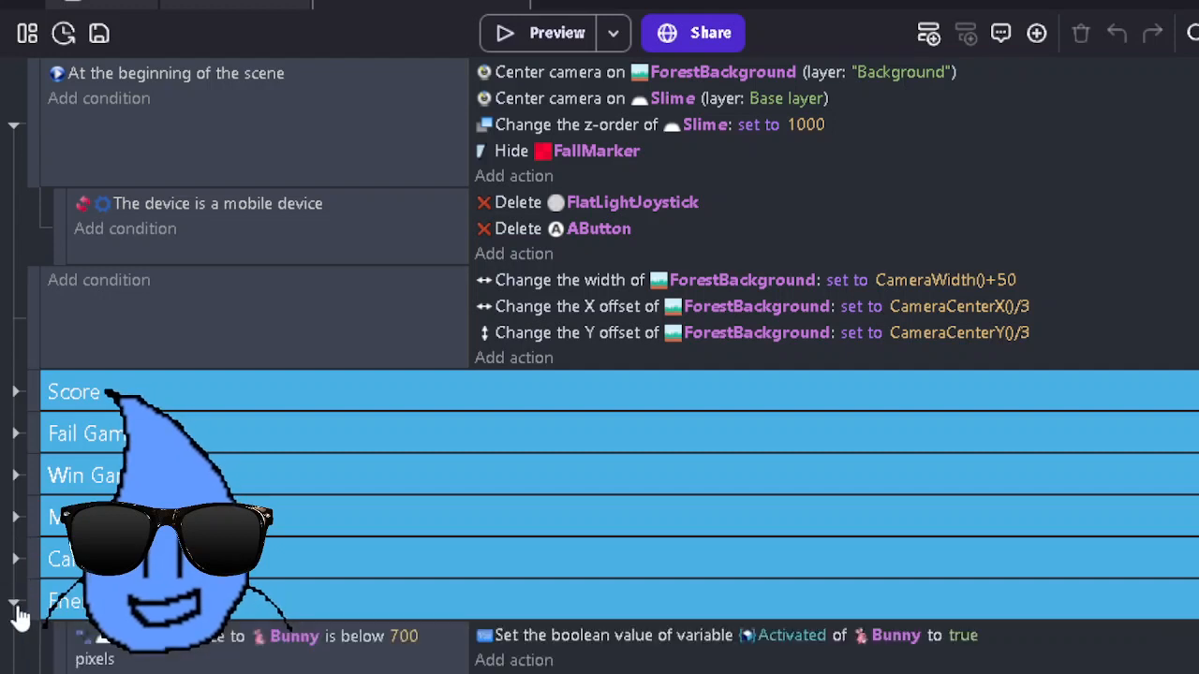
scroll(19, 614, down, 3)
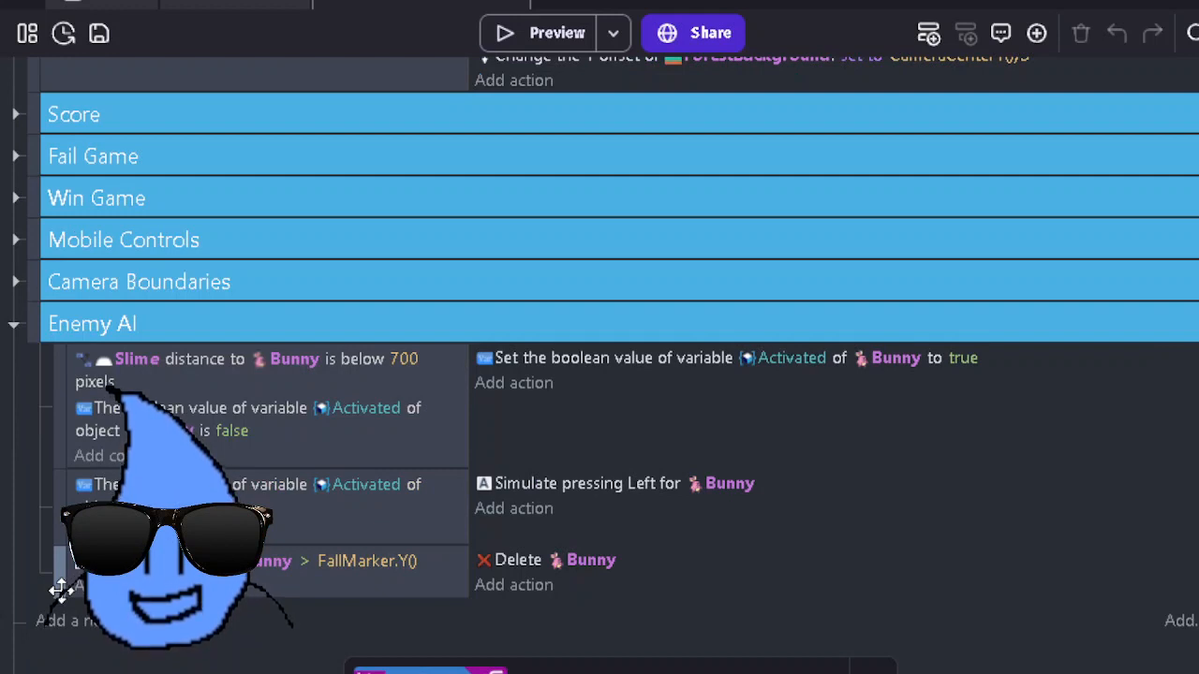
click(16, 200)
click(16, 201)
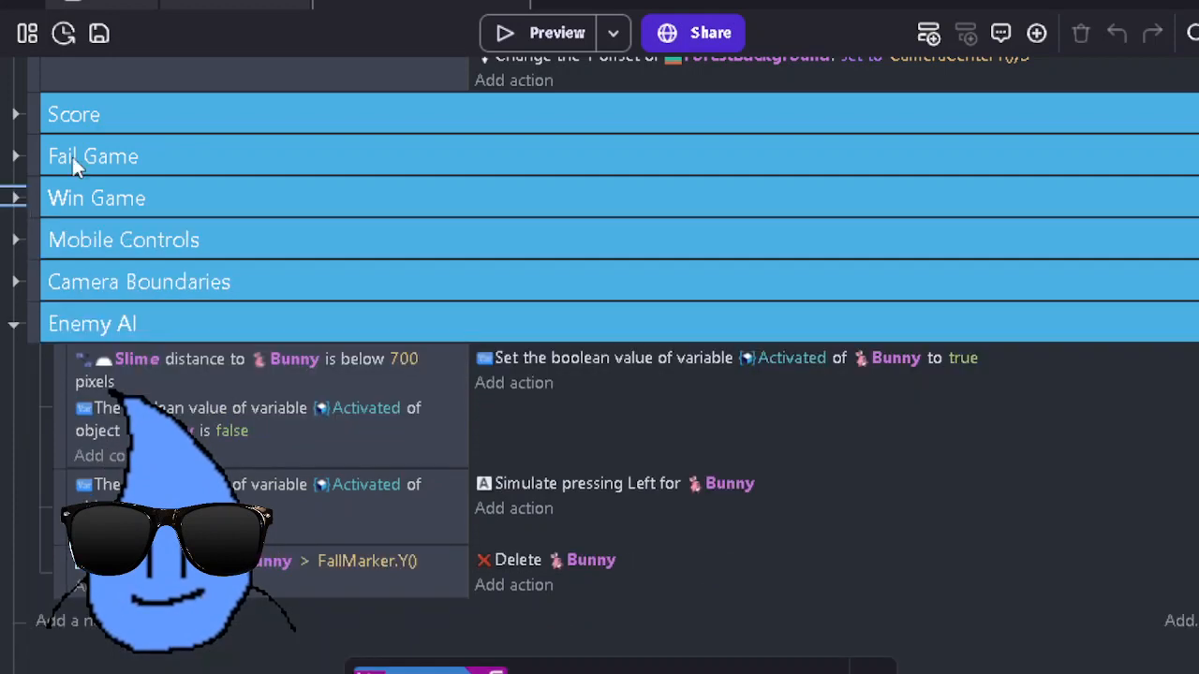
click(219, 6)
click(27, 33)
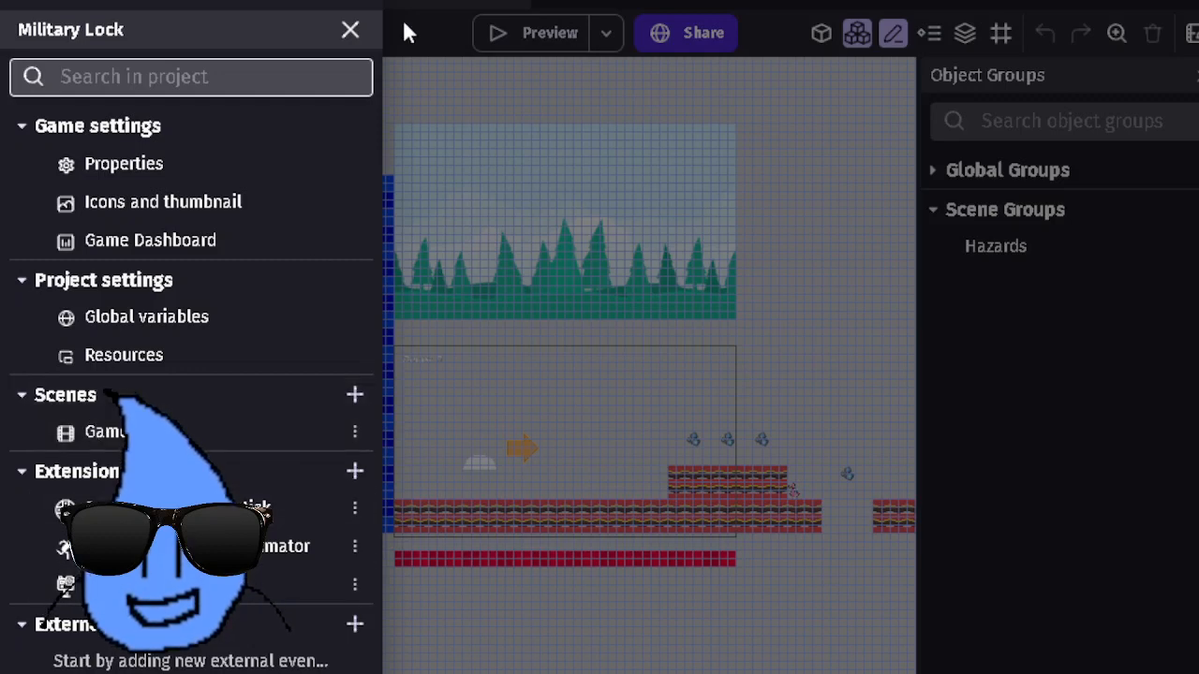
click(351, 32)
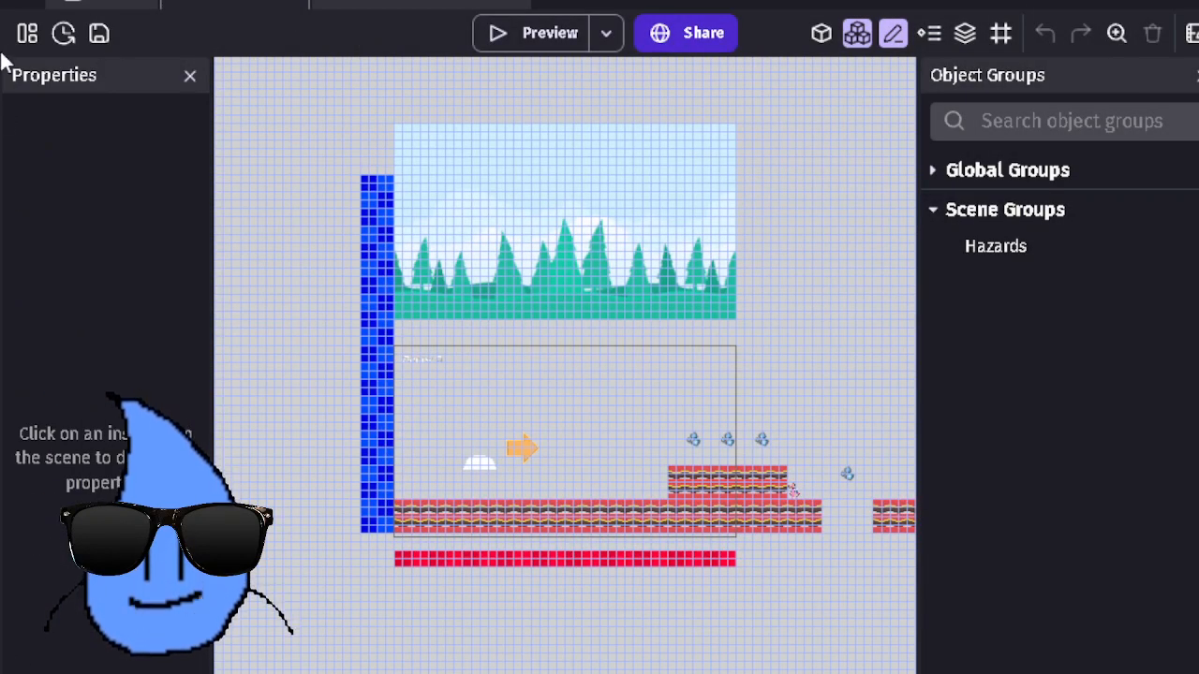
Step: Start a new empty project and name it "Platformer Tutorial"
click(26, 33)
mouse_move(124, 40)
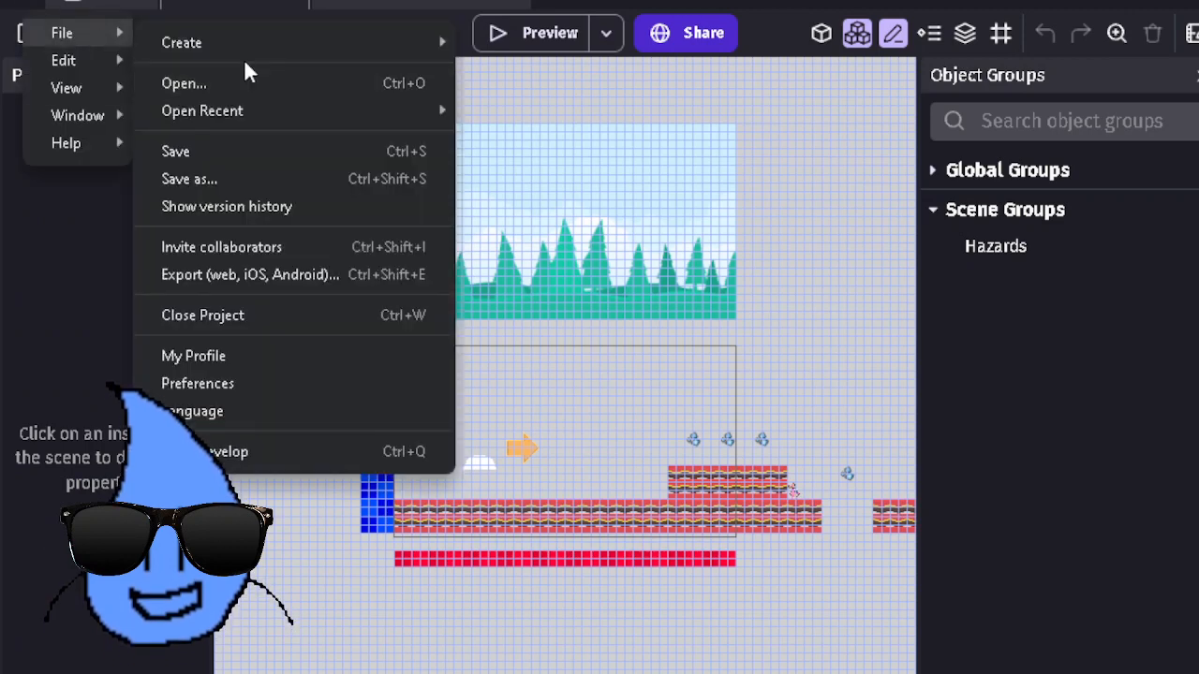
mouse_move(270, 44)
click(510, 50)
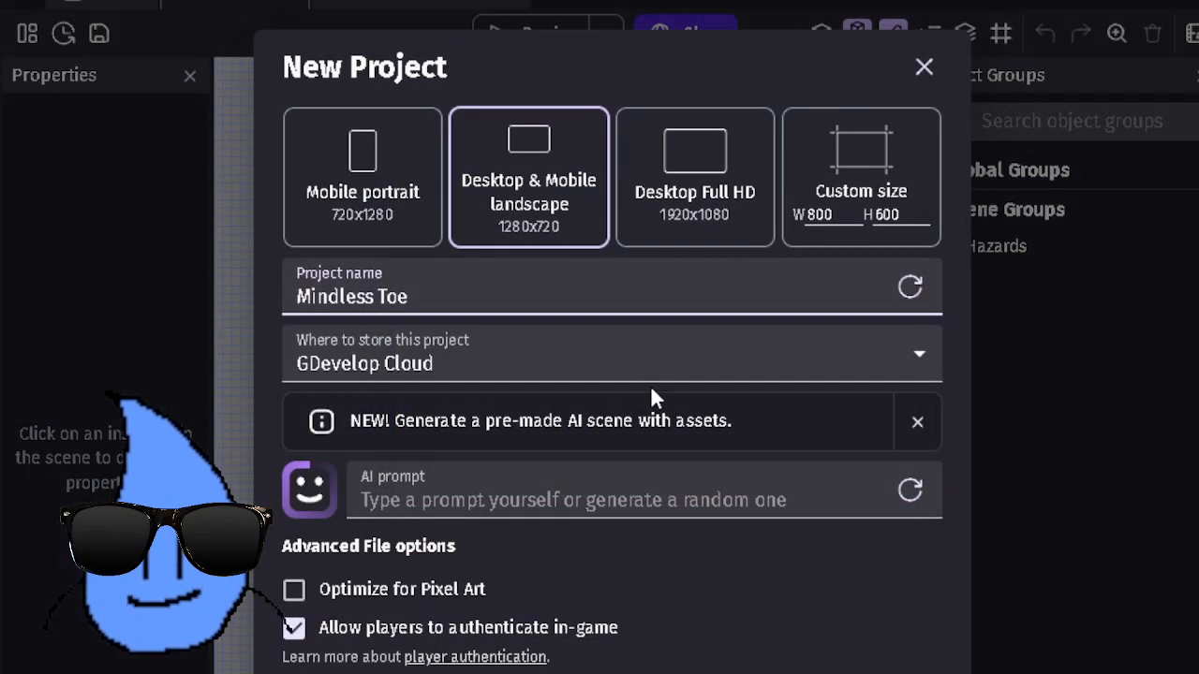
drag(530, 287, 279, 296)
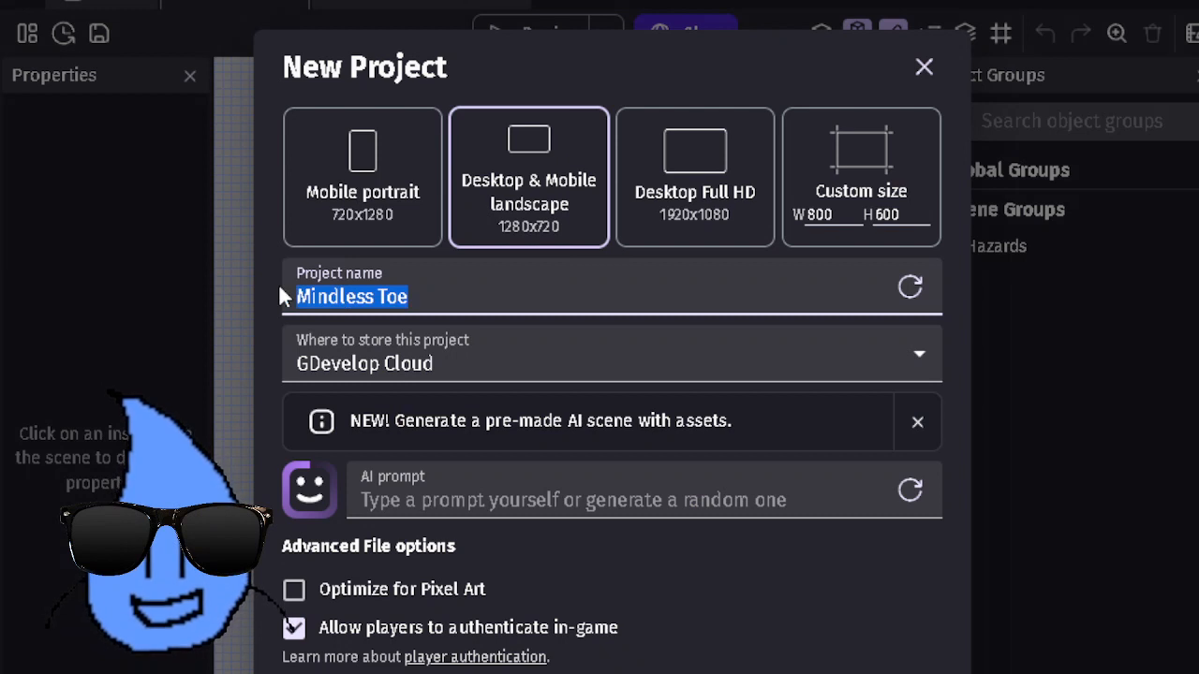
text(S)
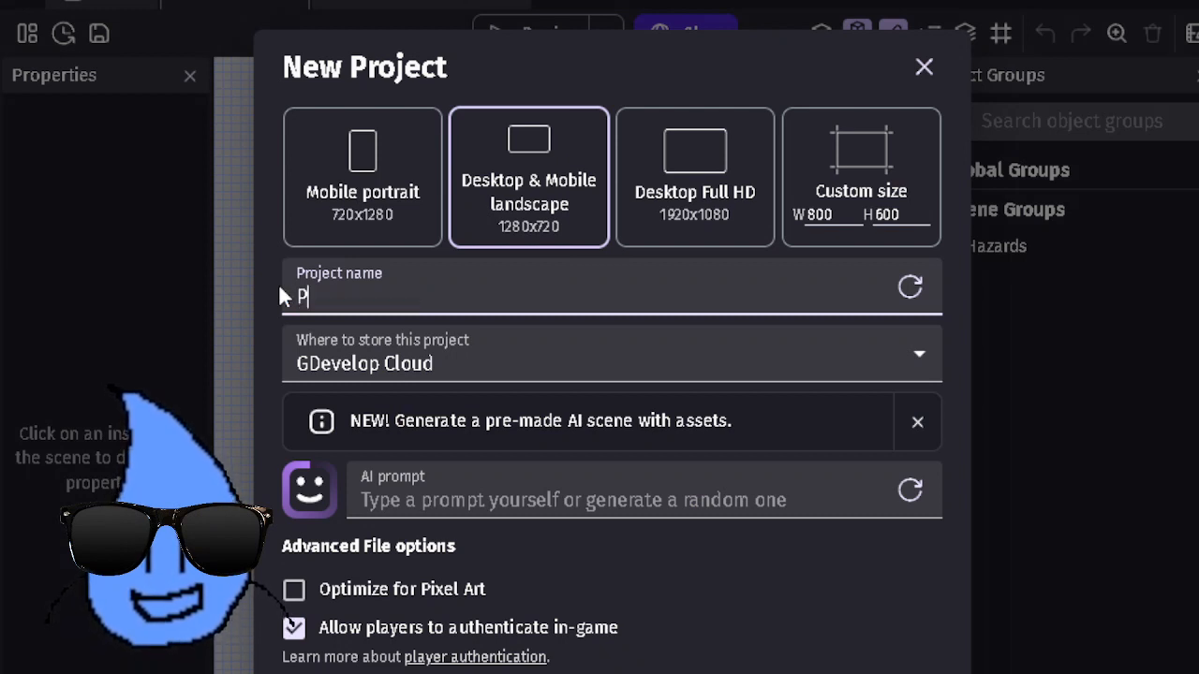
text(latforma)
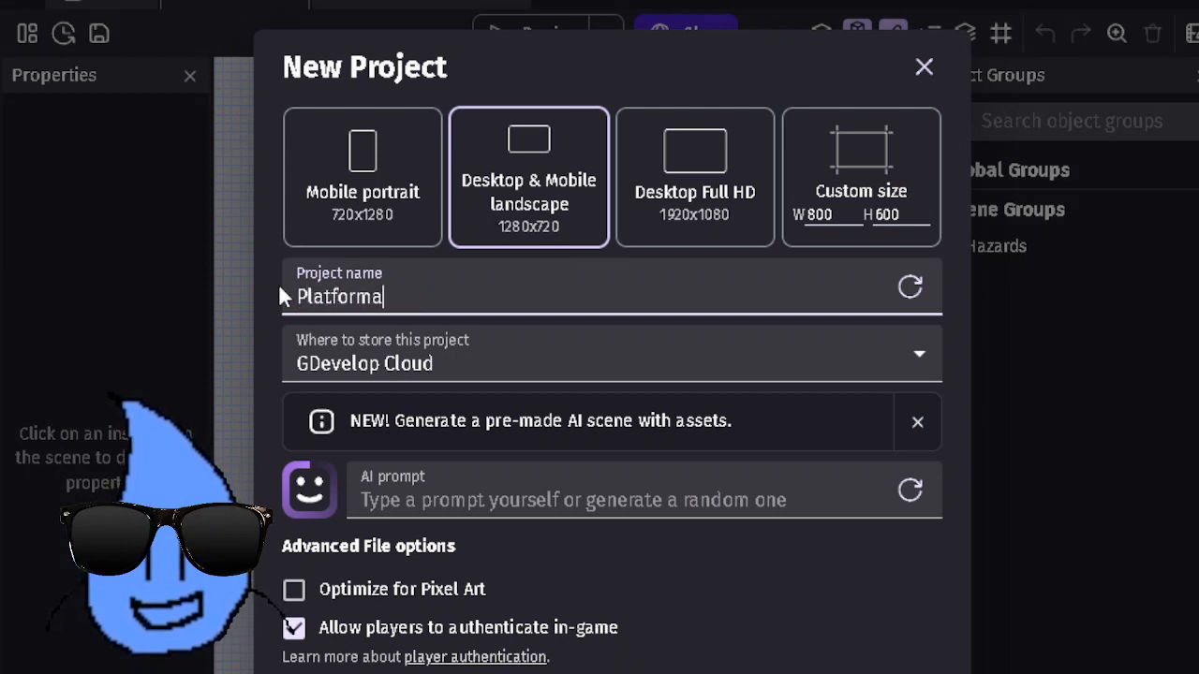
key(BackSpace)
text(or)
key(BackSpace)
key(BackSpace)
text(er T)
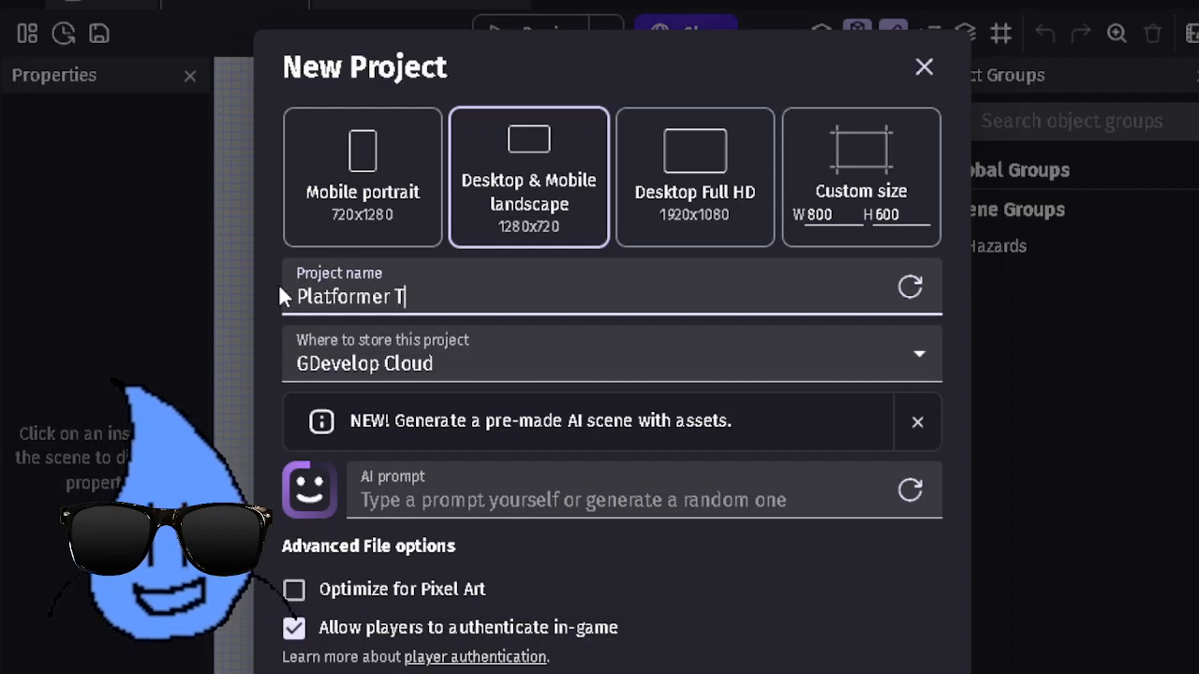
text(utorial)
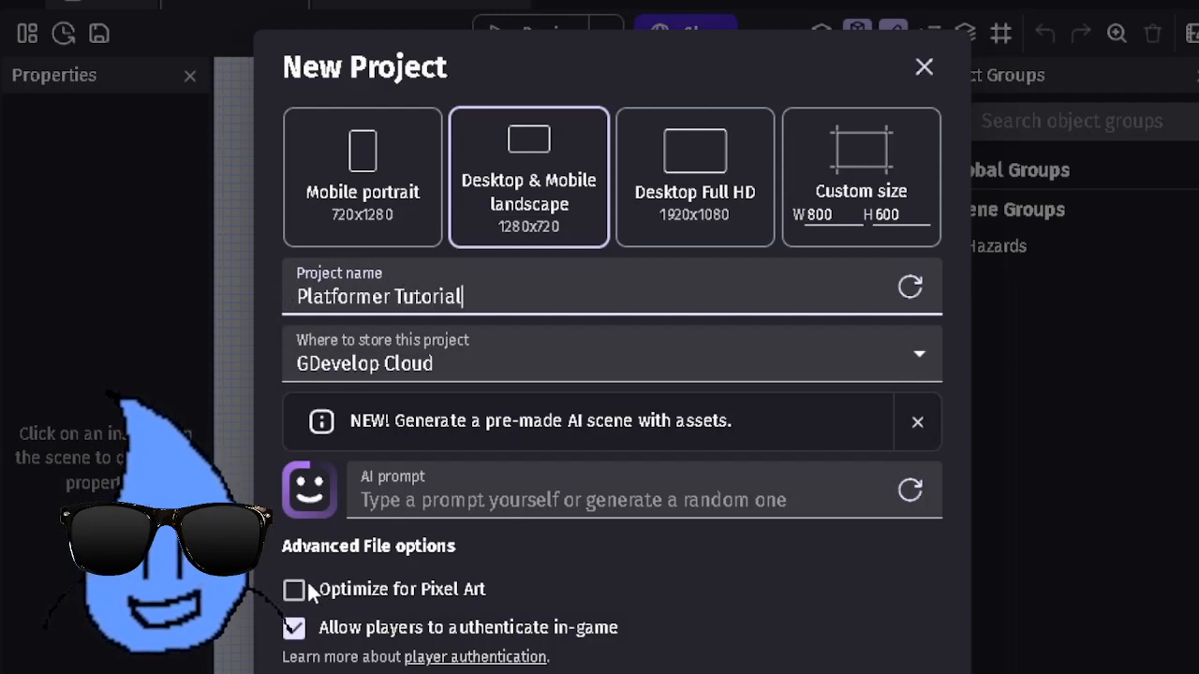
Step: Enable Optimize for Pixel Art, set the project storage to Your computer, and create the project
click(307, 583)
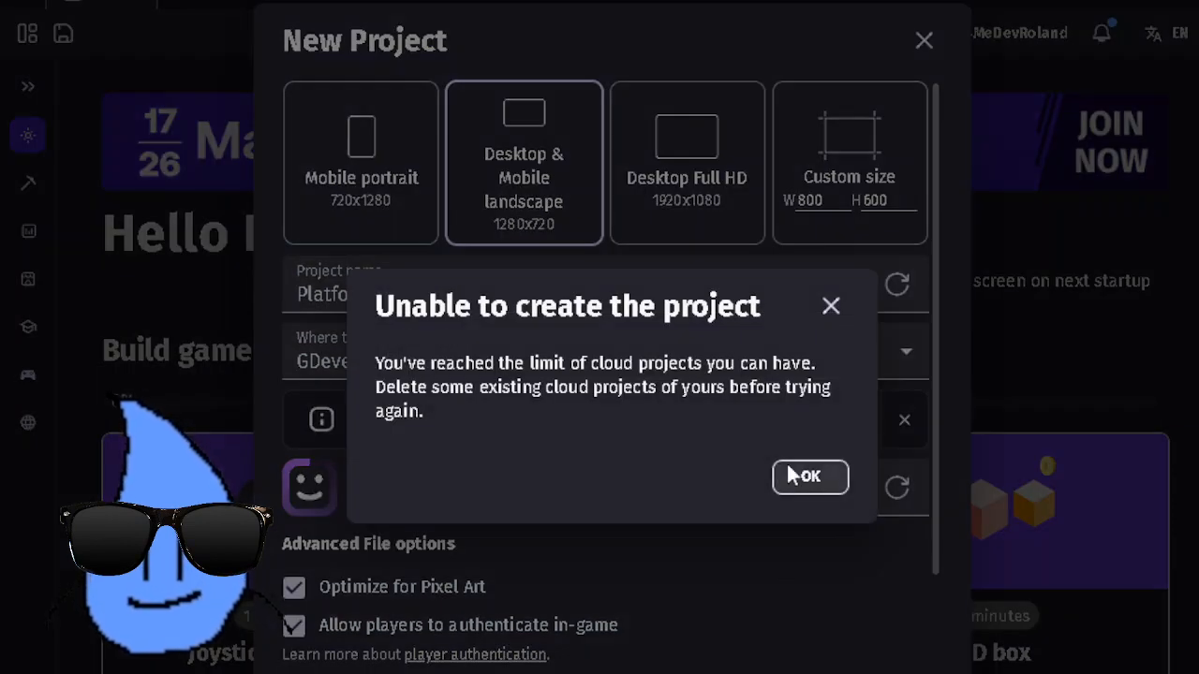
click(811, 477)
click(616, 364)
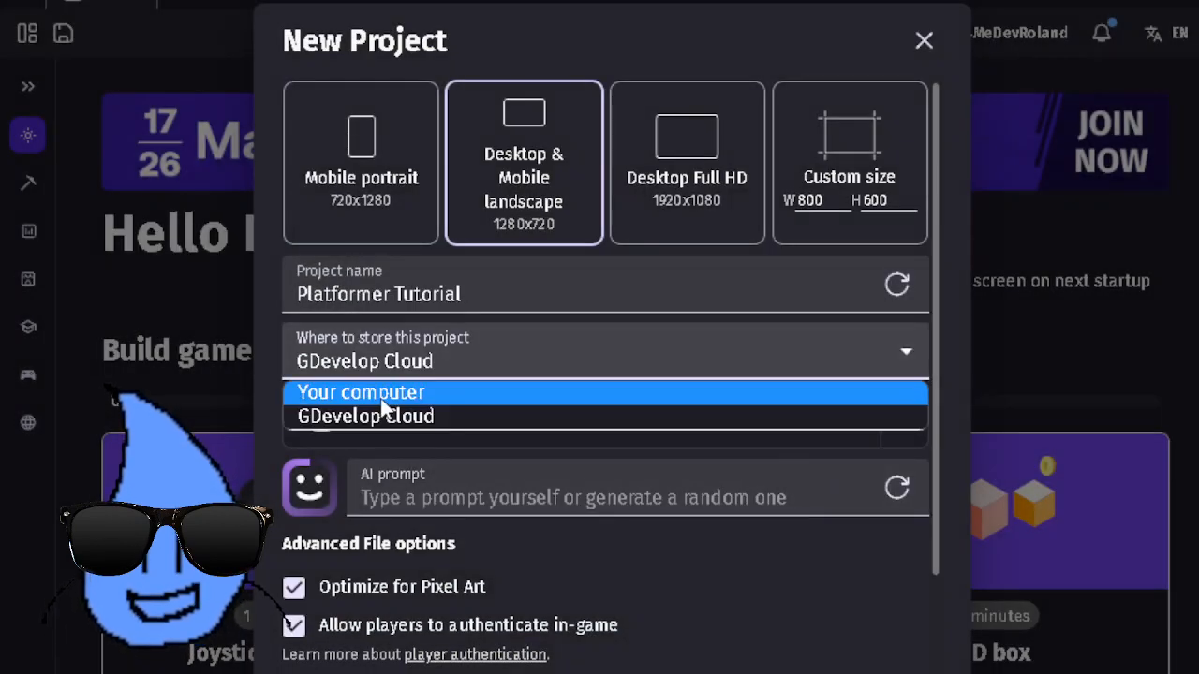
click(383, 394)
click(848, 672)
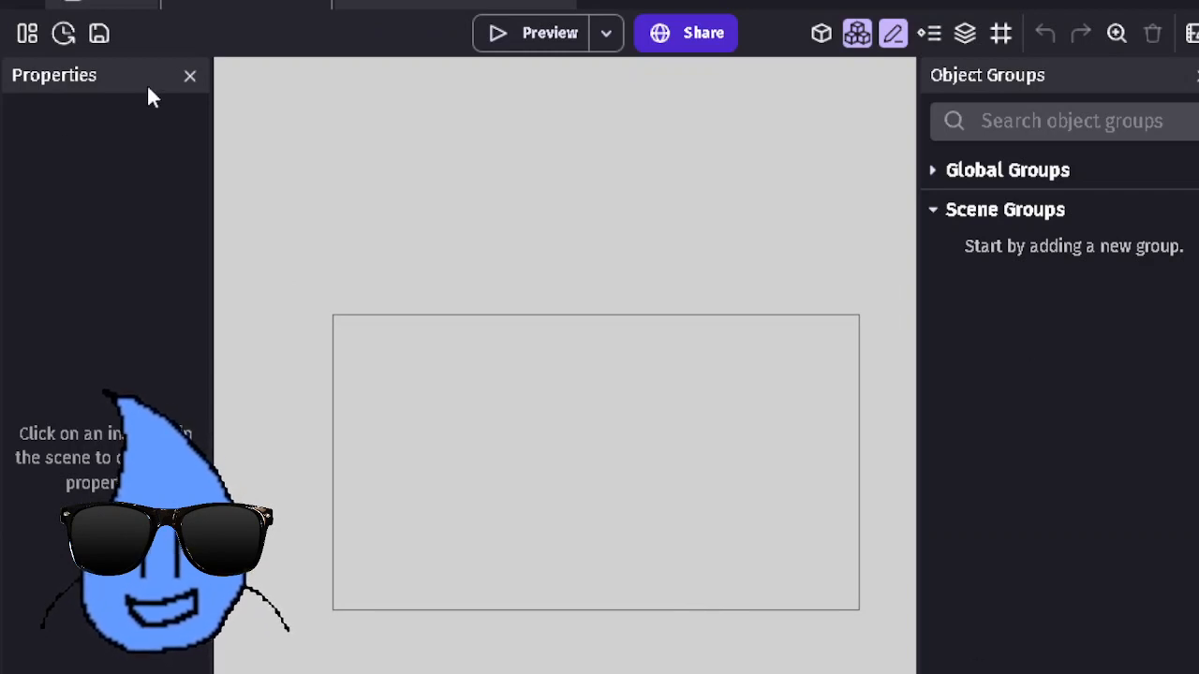
Step: Add a new object group to the scene groups, keeping its default name
key(super+space)
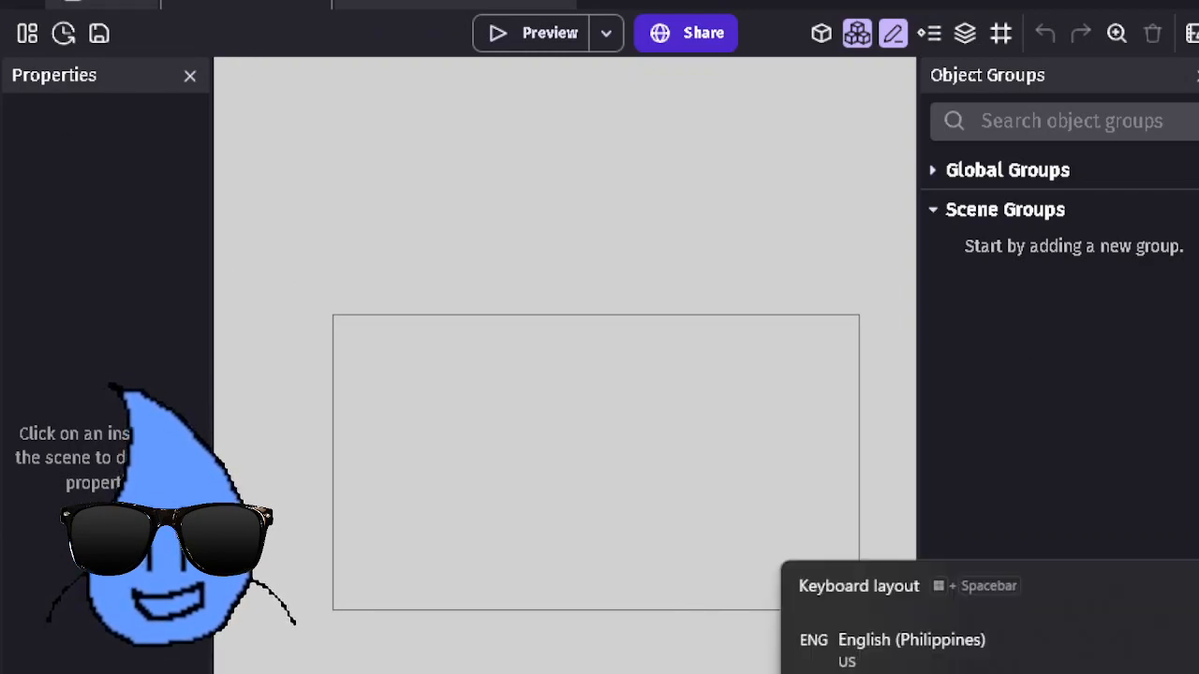
click(1060, 671)
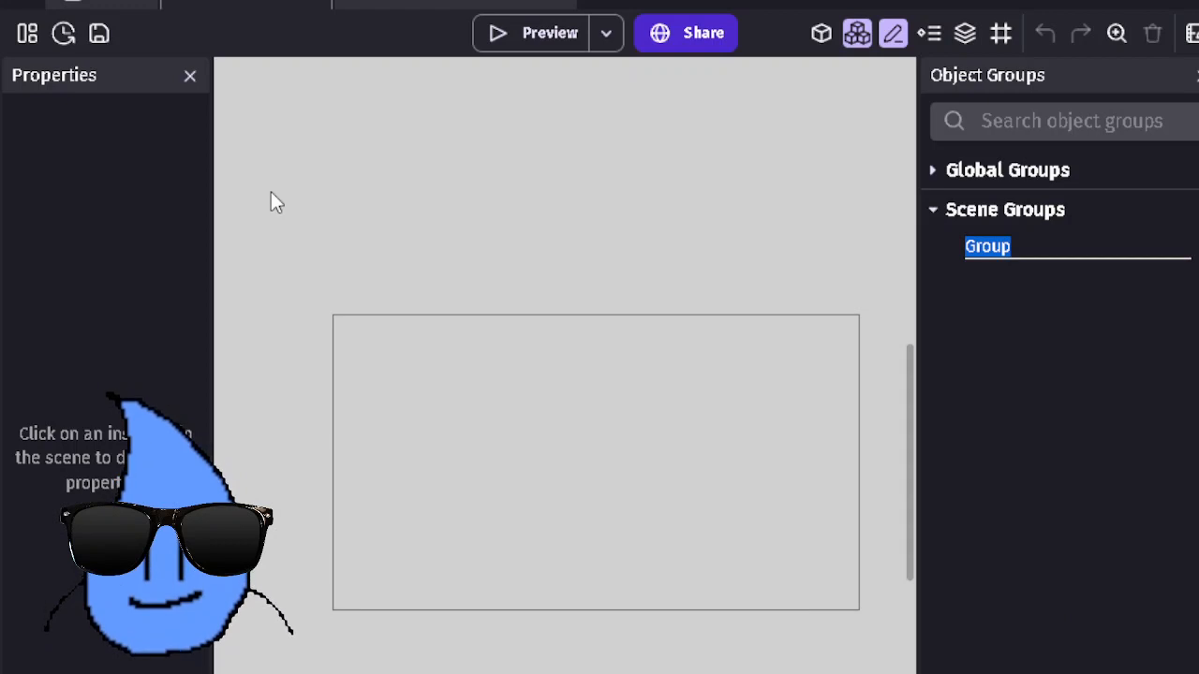
click(1008, 320)
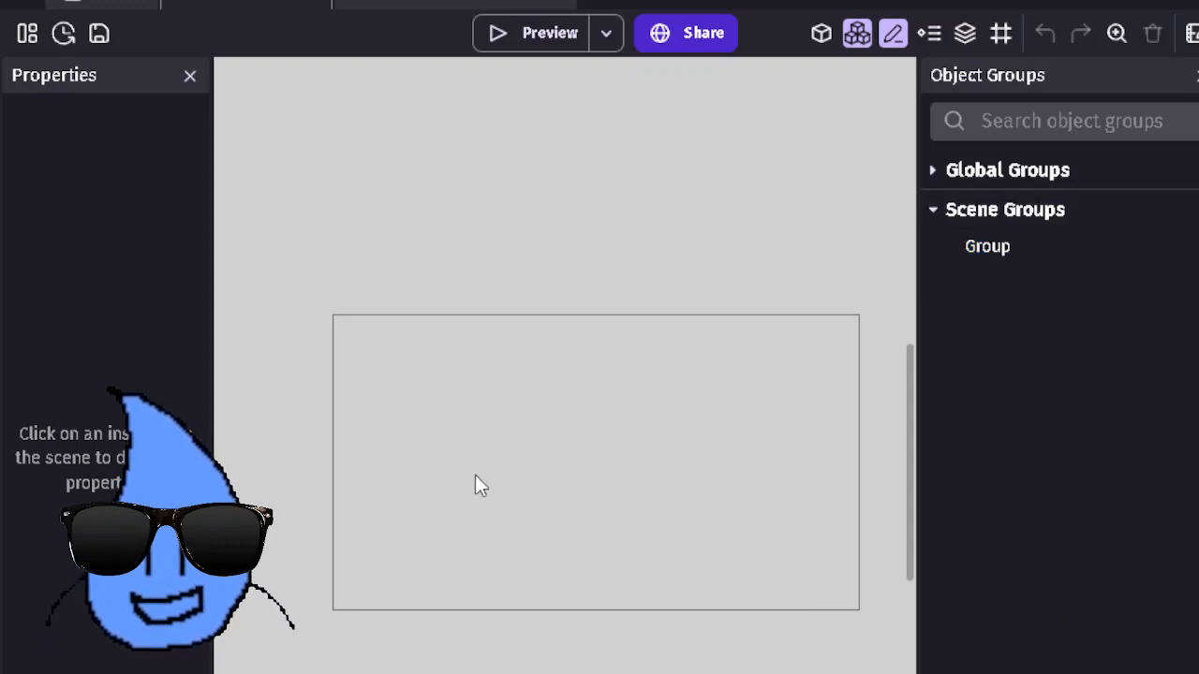
right_click(499, 324)
click(517, 297)
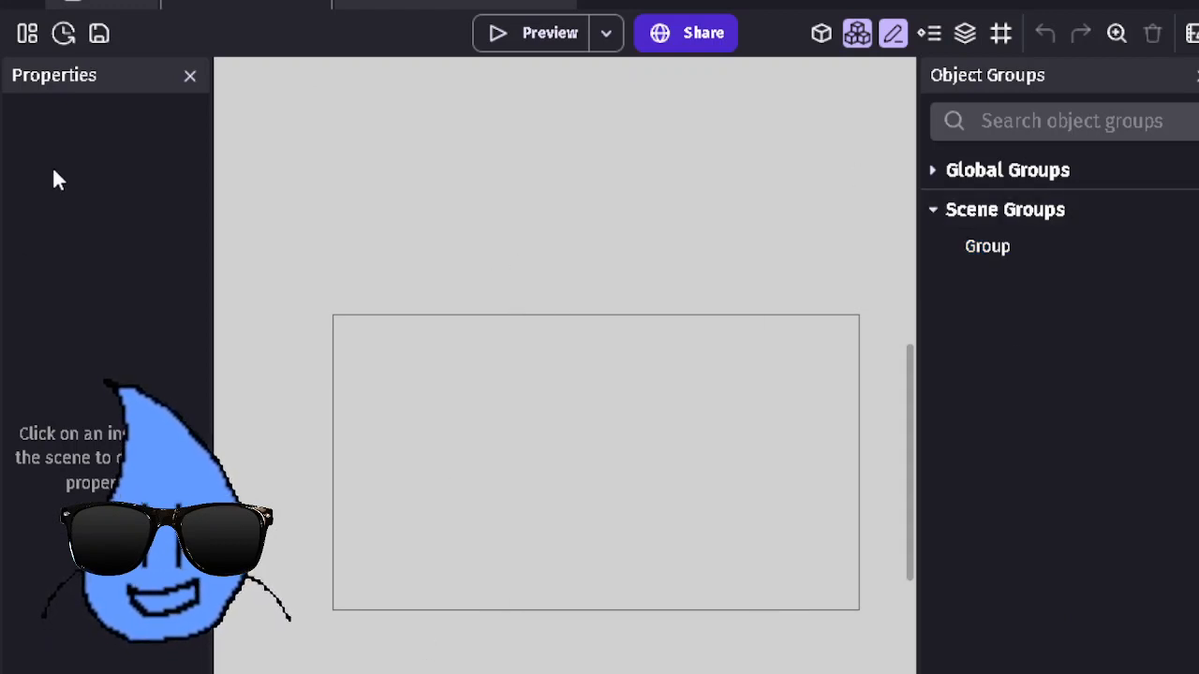
Step: Close the open scene editor and reopen the untitled scene from the project manager
click(25, 34)
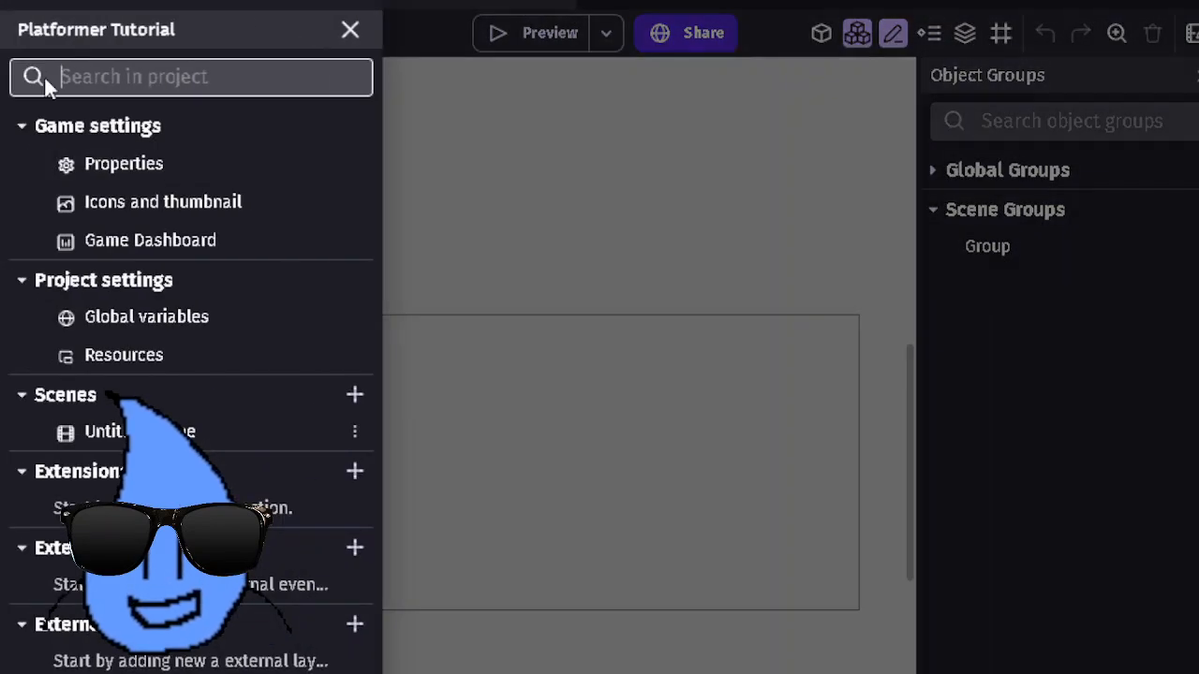
click(452, 174)
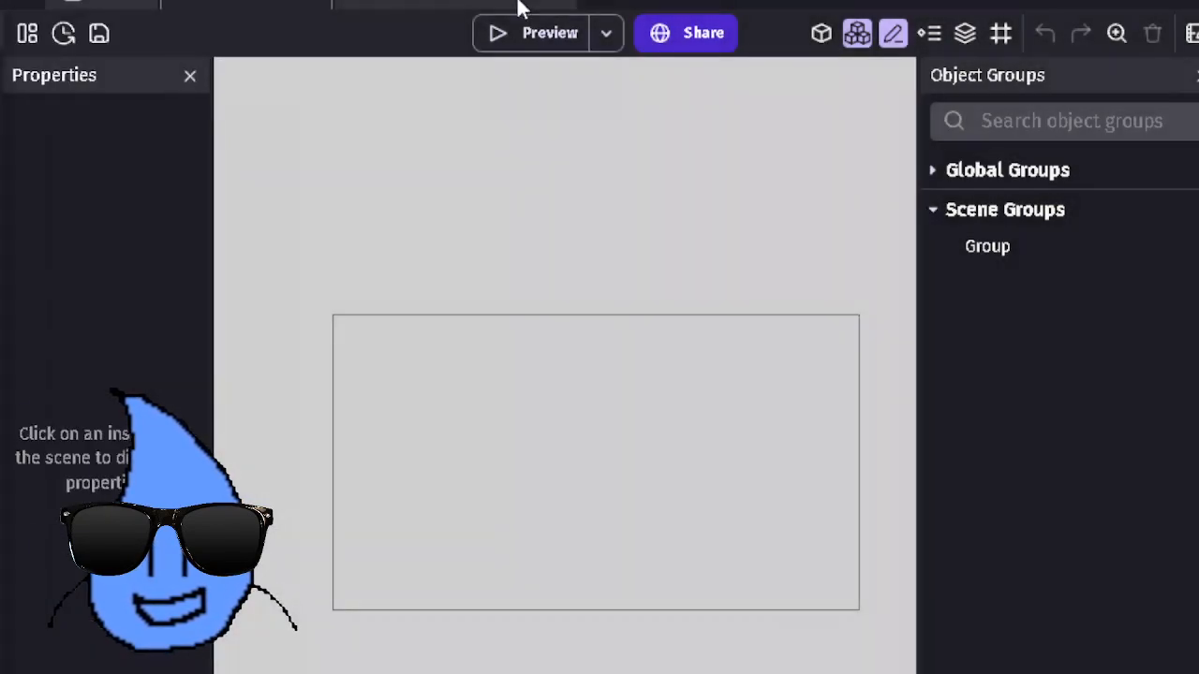
click(323, 5)
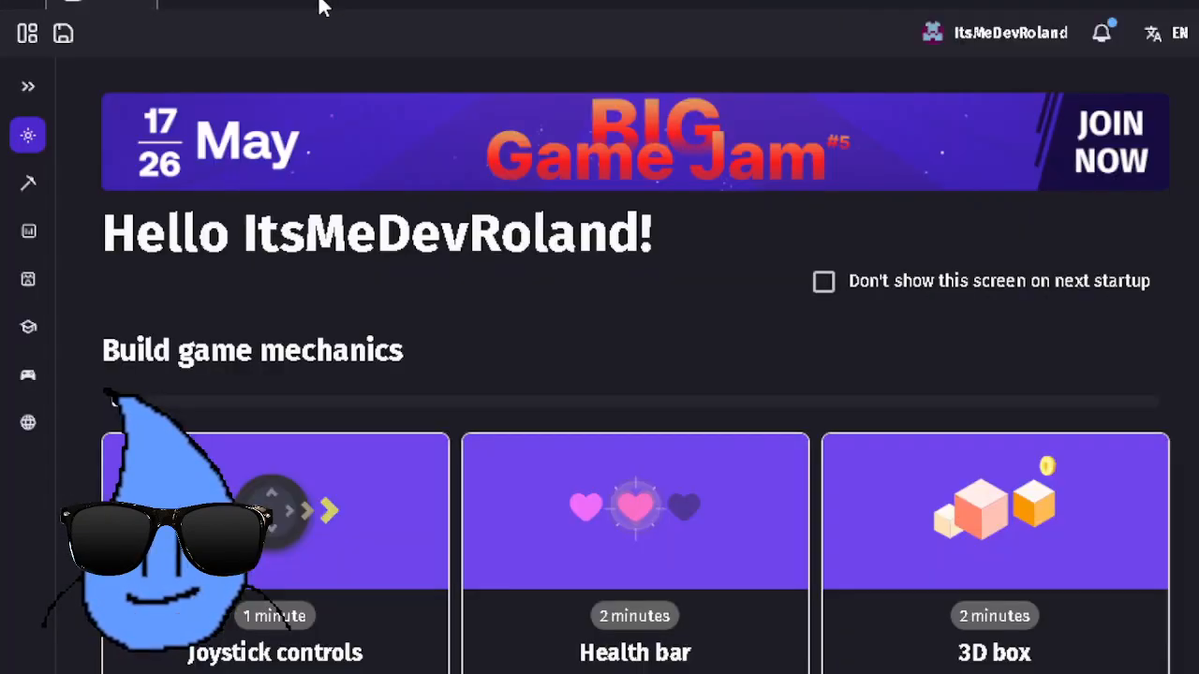
click(25, 34)
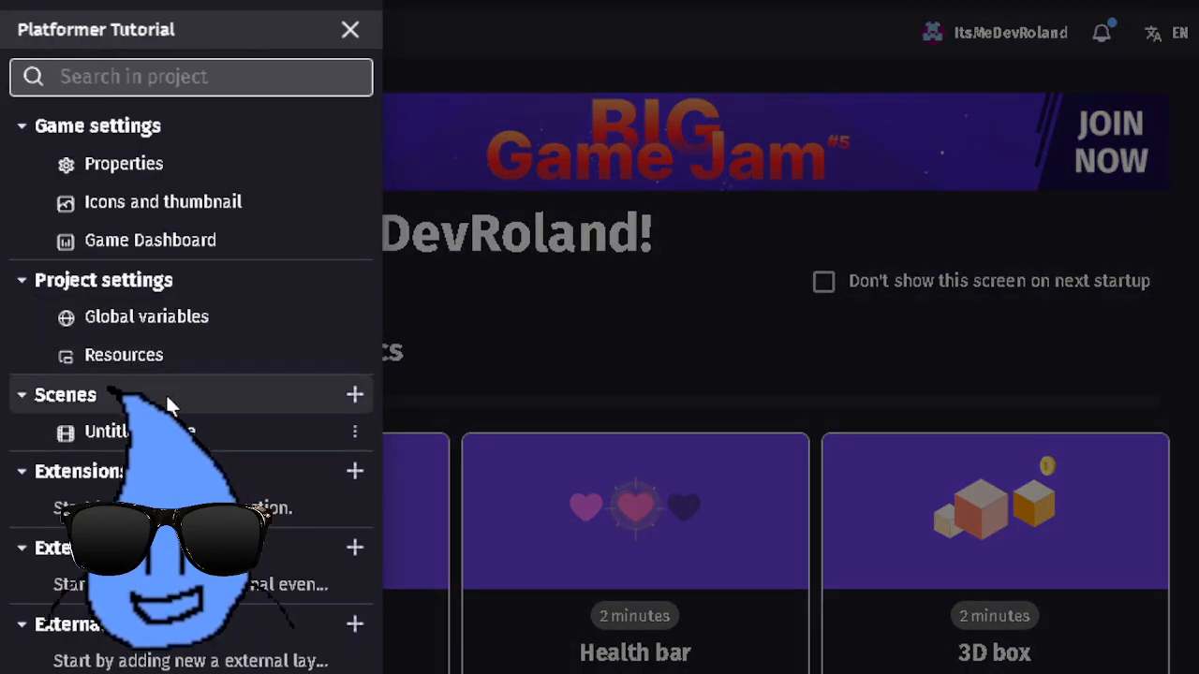
double_click(178, 432)
click(466, 423)
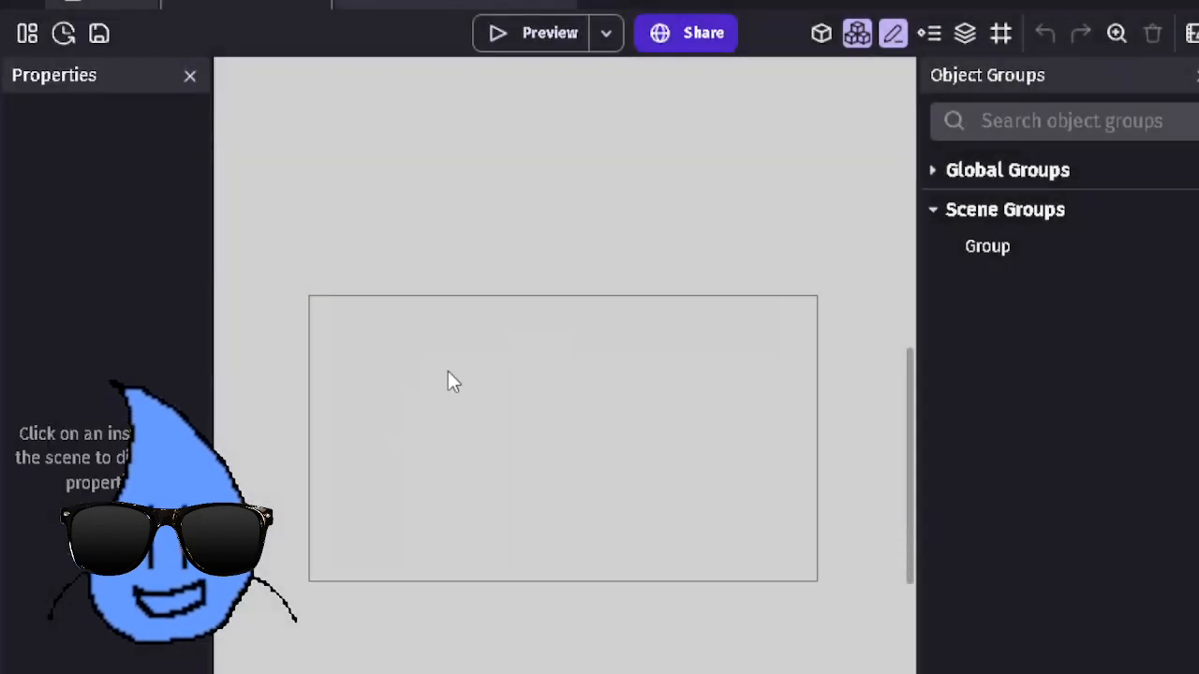
drag(371, 421, 884, 643)
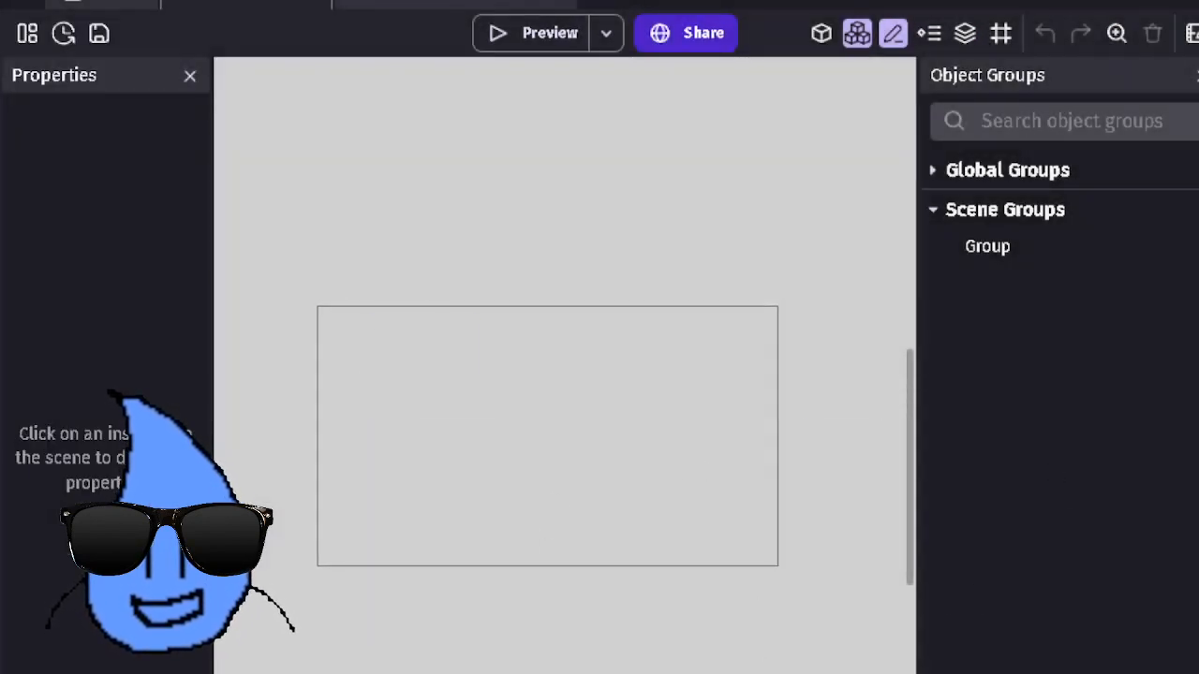
Step: Add a second object group to the scene groups, keeping its default name
click(1077, 672)
click(733, 354)
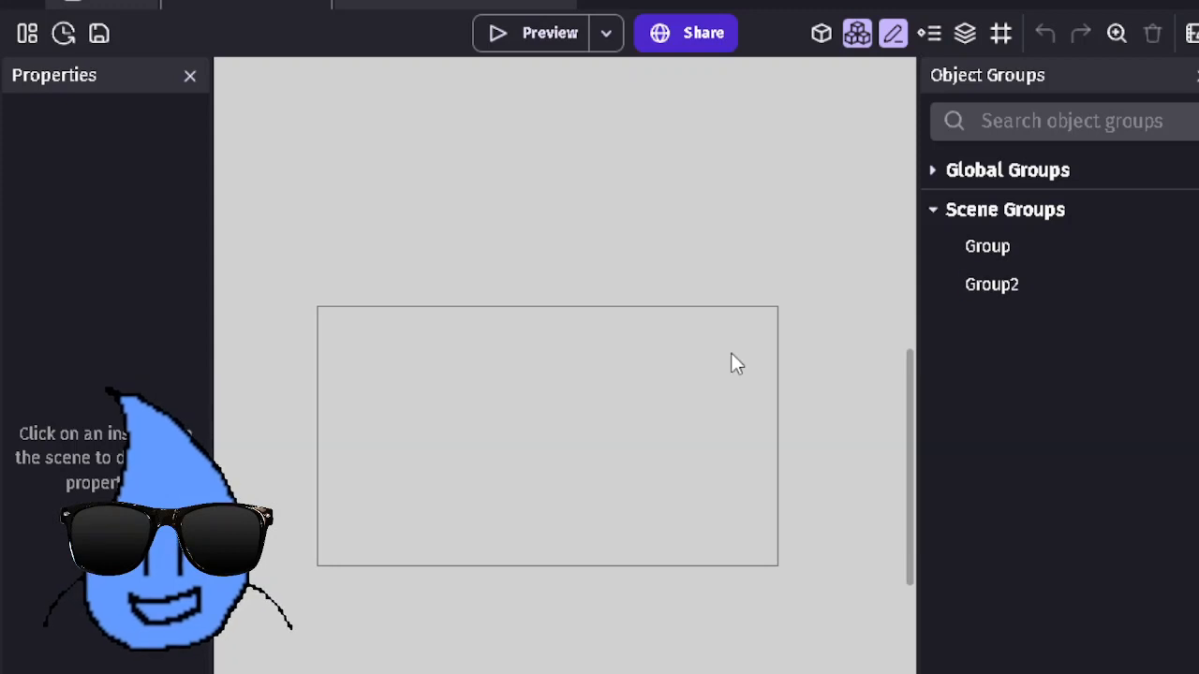
click(933, 210)
click(935, 214)
right_click(707, 426)
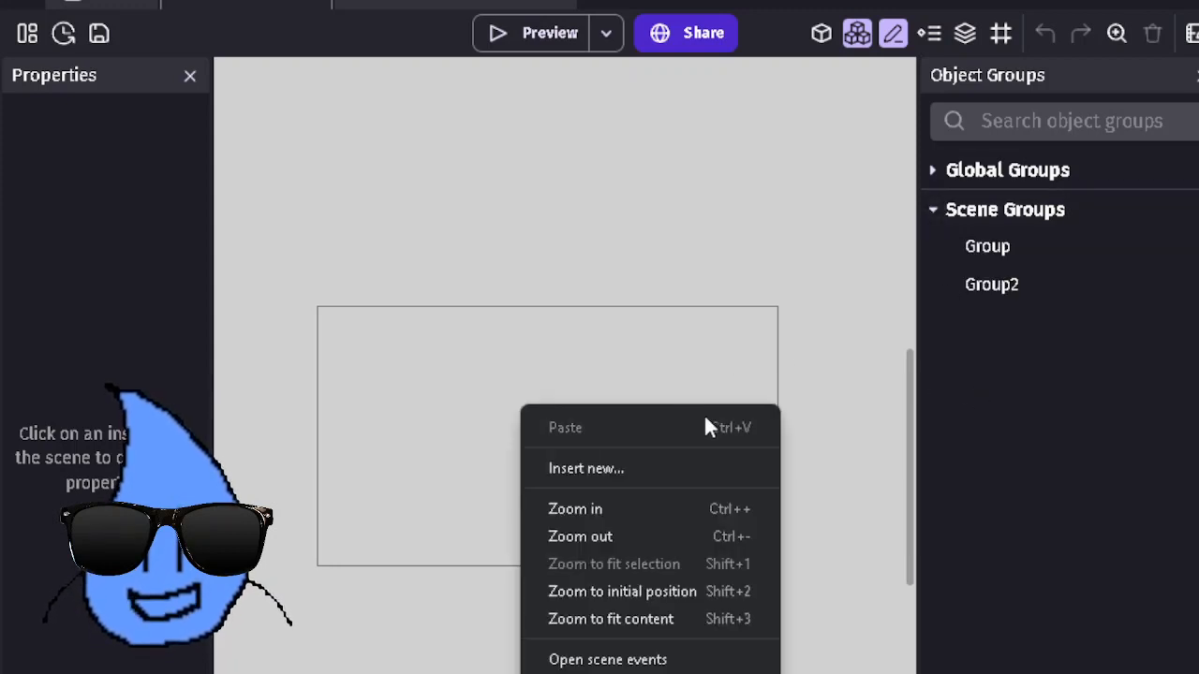
click(531, 300)
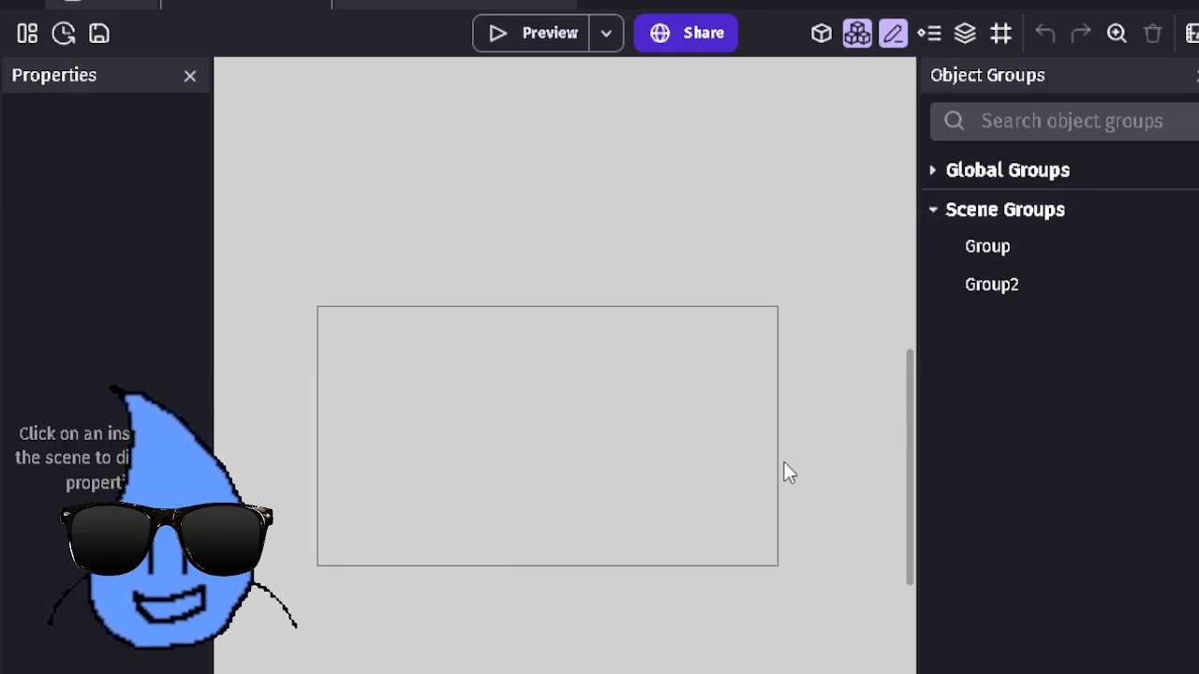
Step: Open the second scene group for editing and close it without adding any objects
right_click(1082, 287)
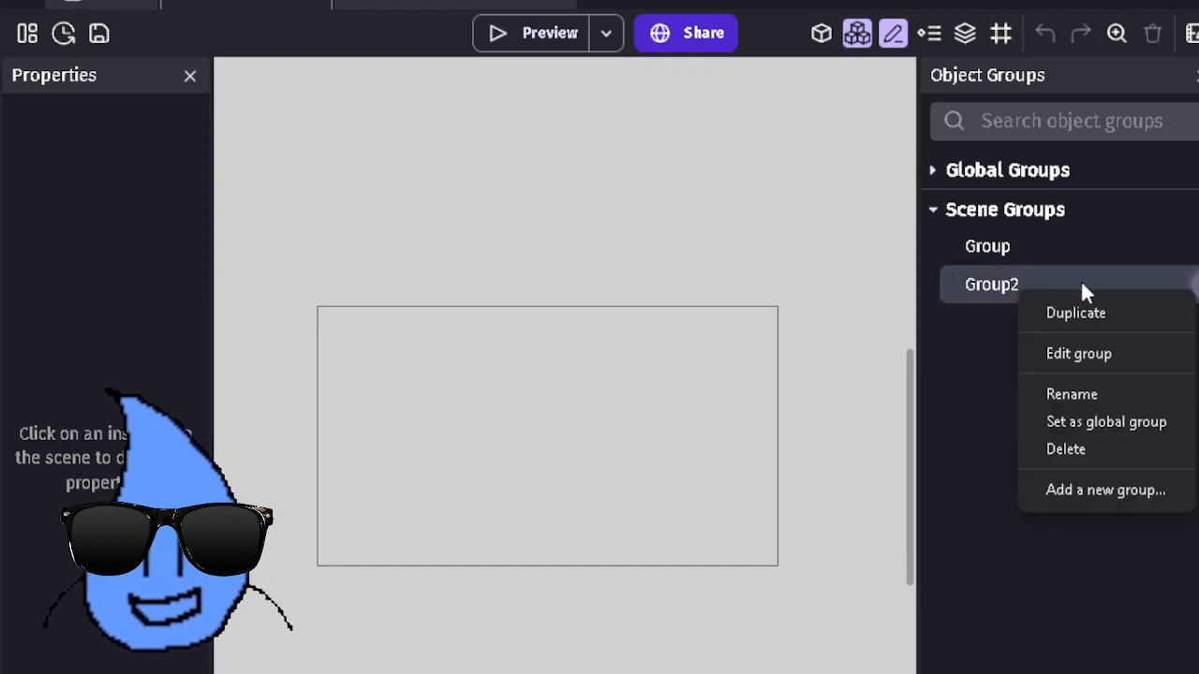
click(959, 290)
double_click(958, 290)
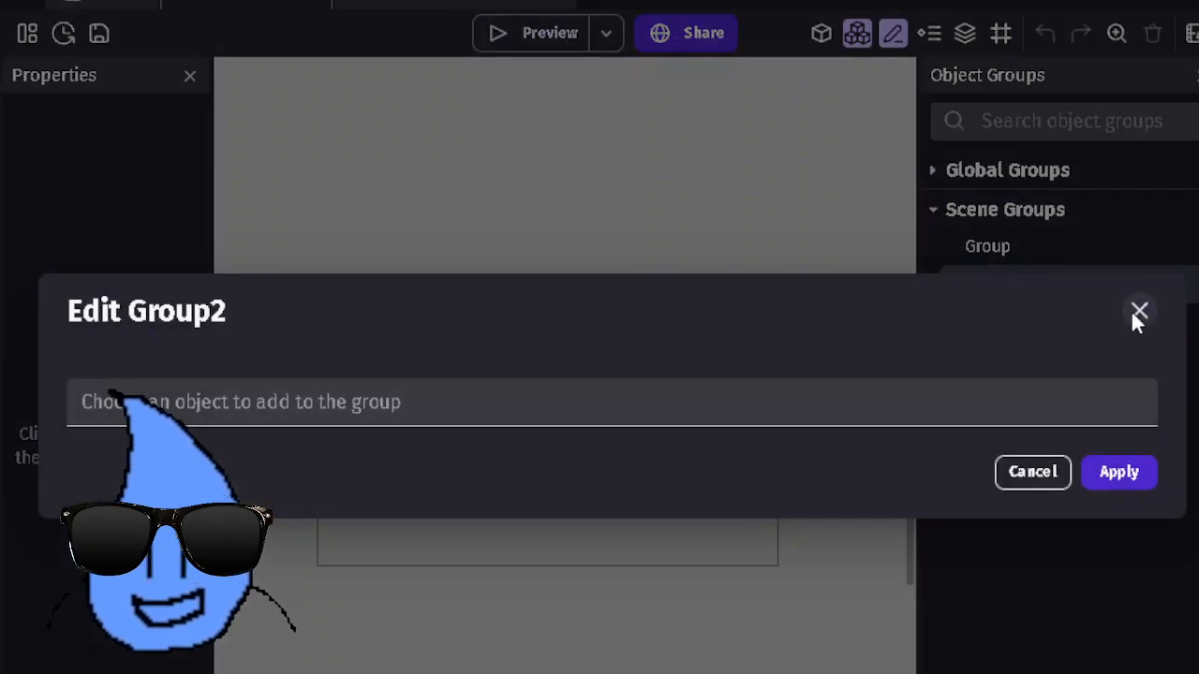
click(1139, 313)
Step: Show the scene's objects list instead of the object groups, and start adding a new object
click(821, 33)
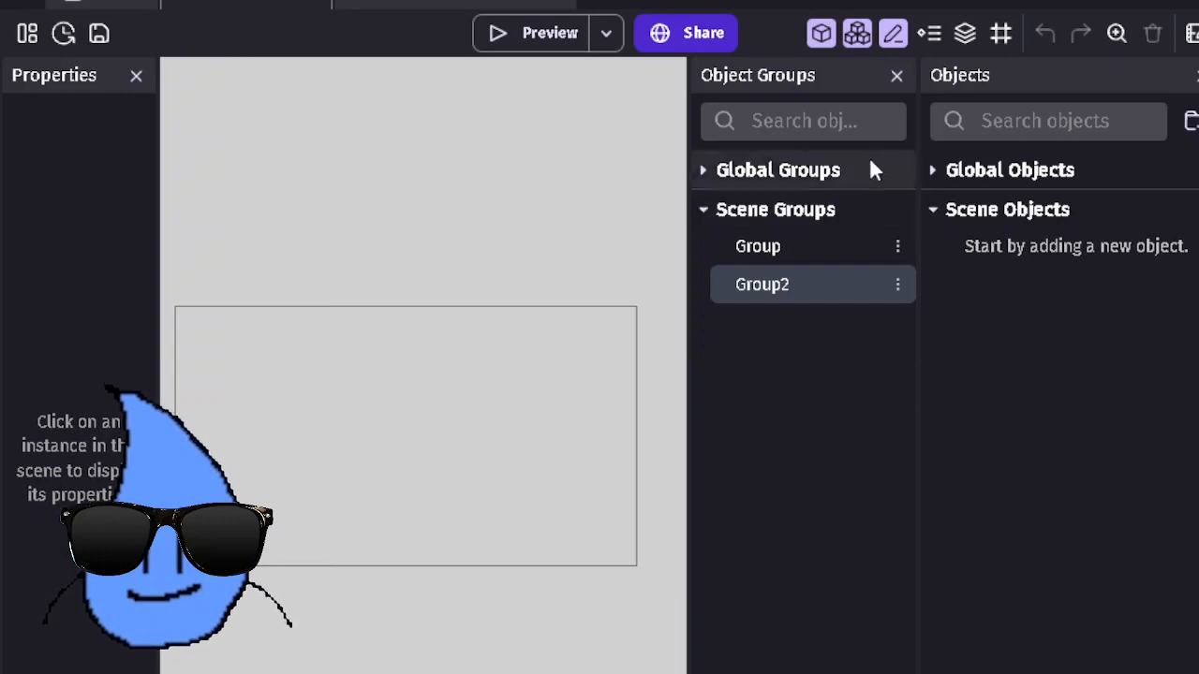
click(894, 76)
click(1059, 670)
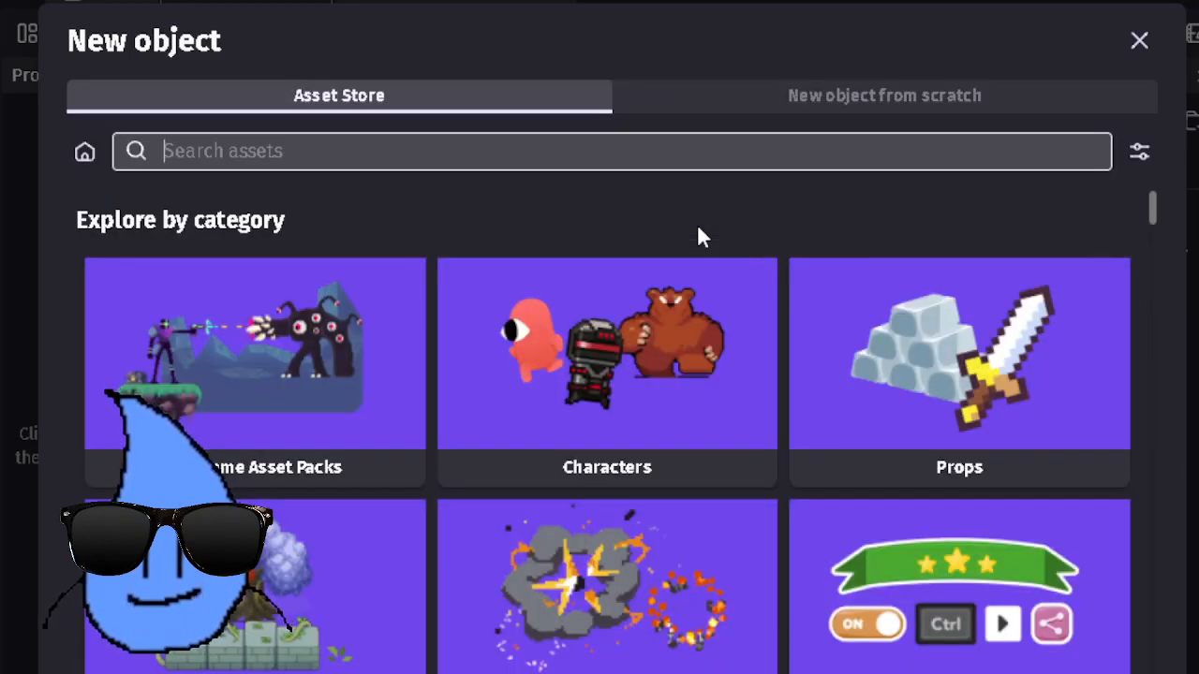
Step: Browse the asset store packs and open the GDevelop Platformer pack
scroll(702, 309, down, 5)
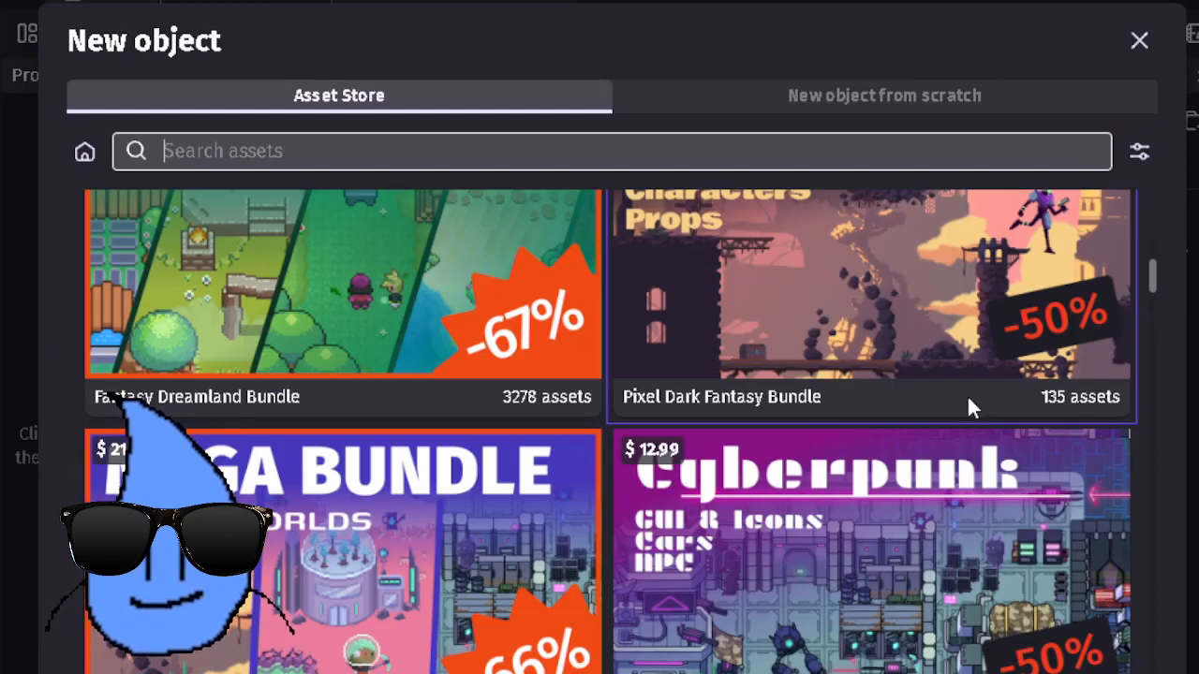
scroll(649, 354, down, 8)
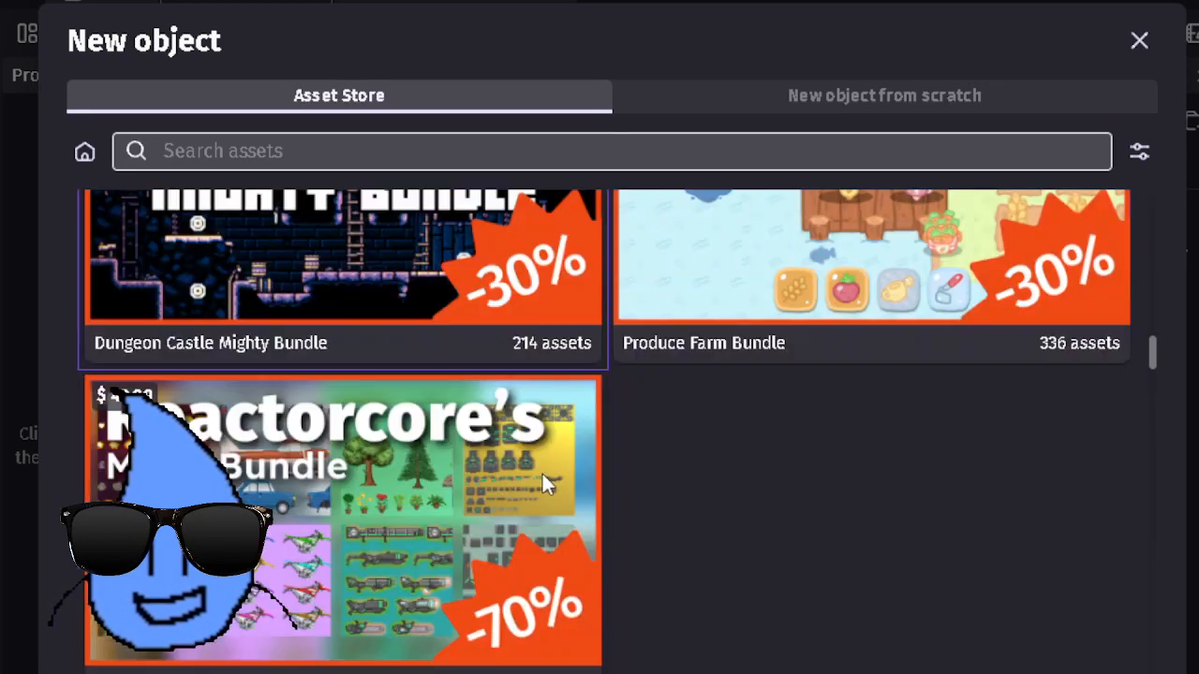
scroll(555, 479, down, 5)
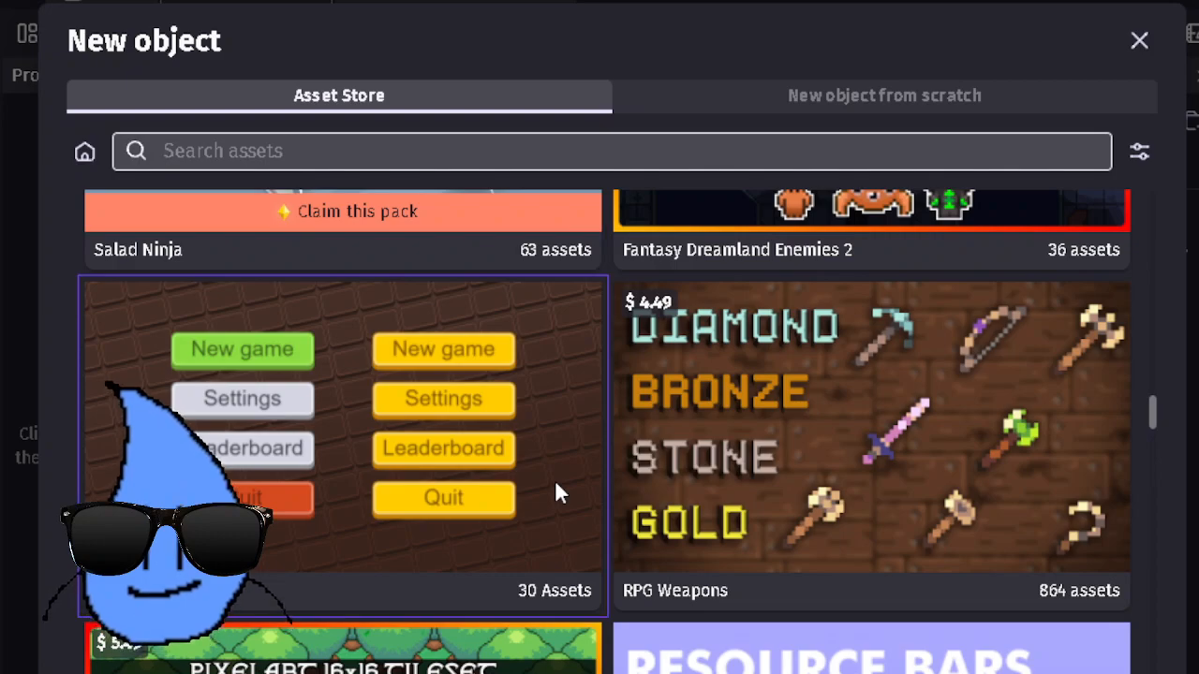
scroll(555, 481, down, 5)
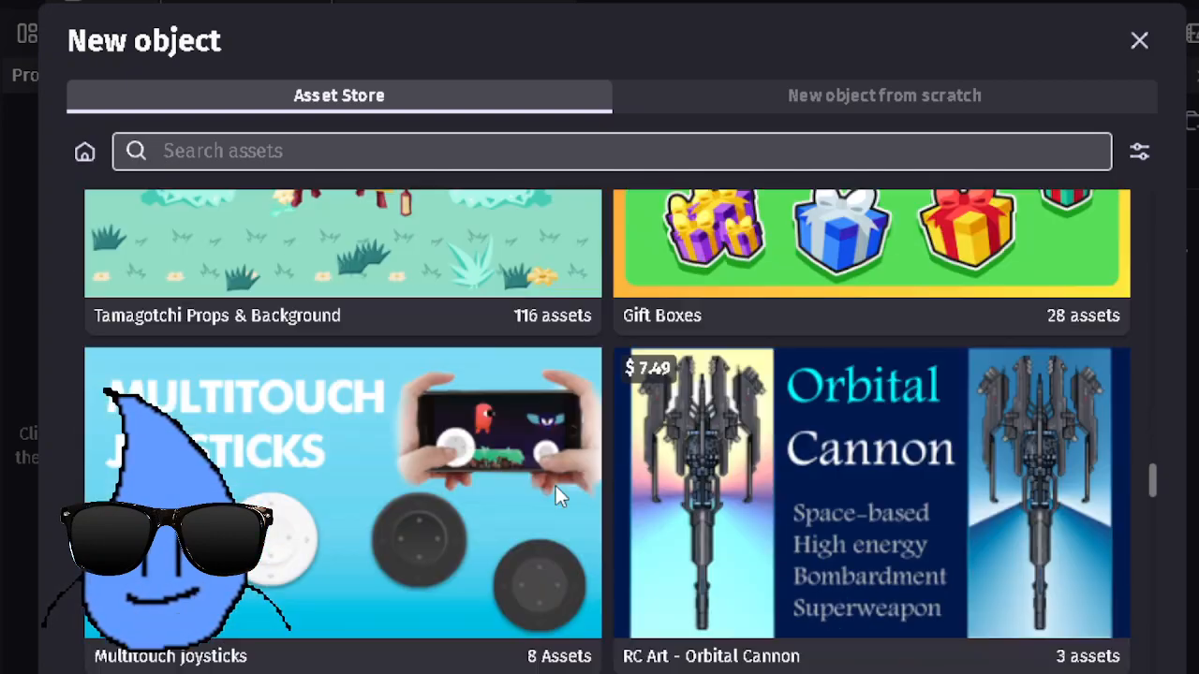
scroll(555, 487, down, 5)
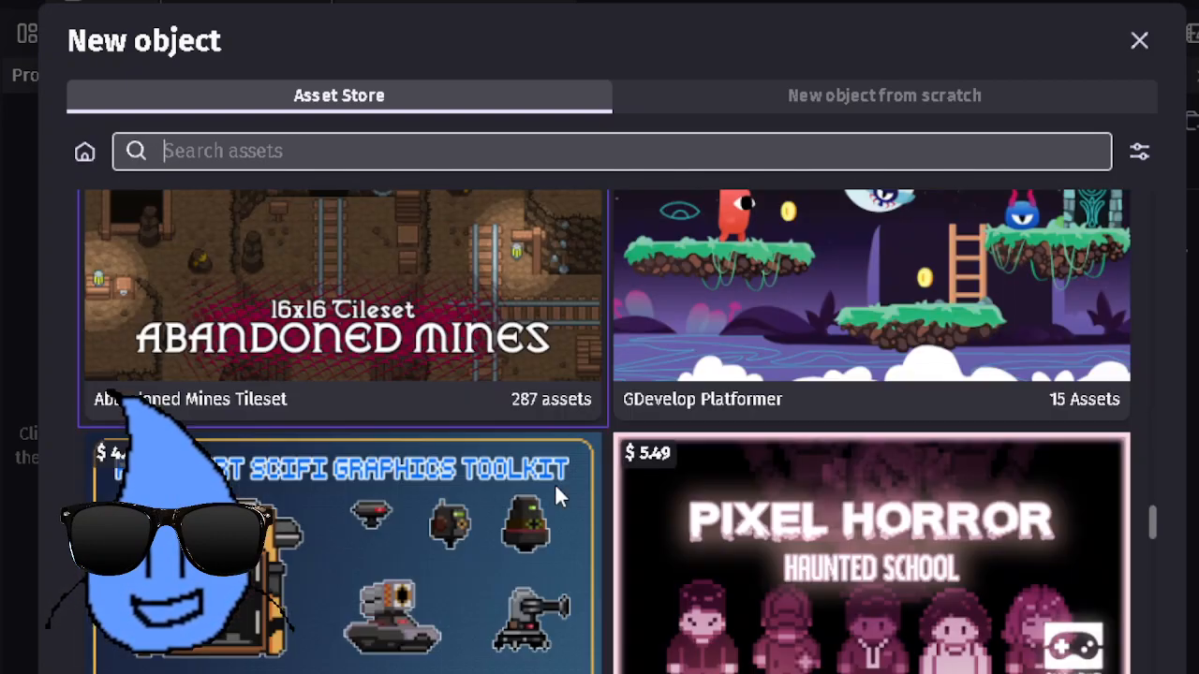
scroll(556, 487, up, 1)
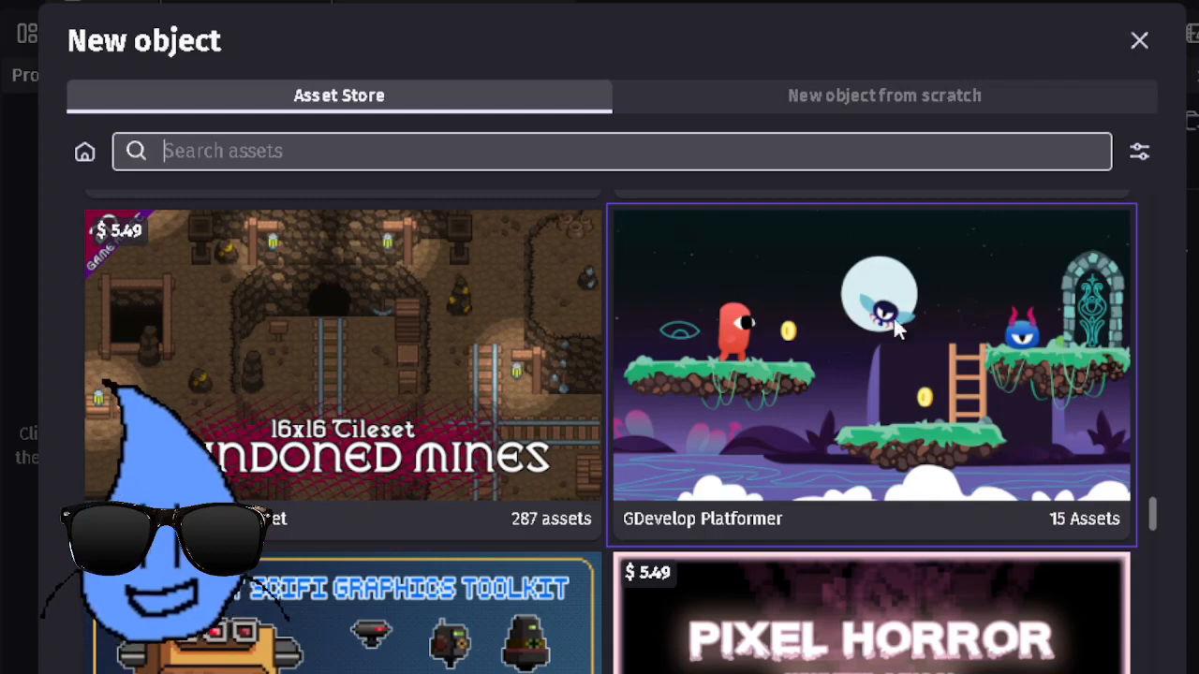
click(905, 390)
Step: Add all assets of the GDevelop Platformer pack to the scene objects and return to the scene
scroll(538, 577, down, 4)
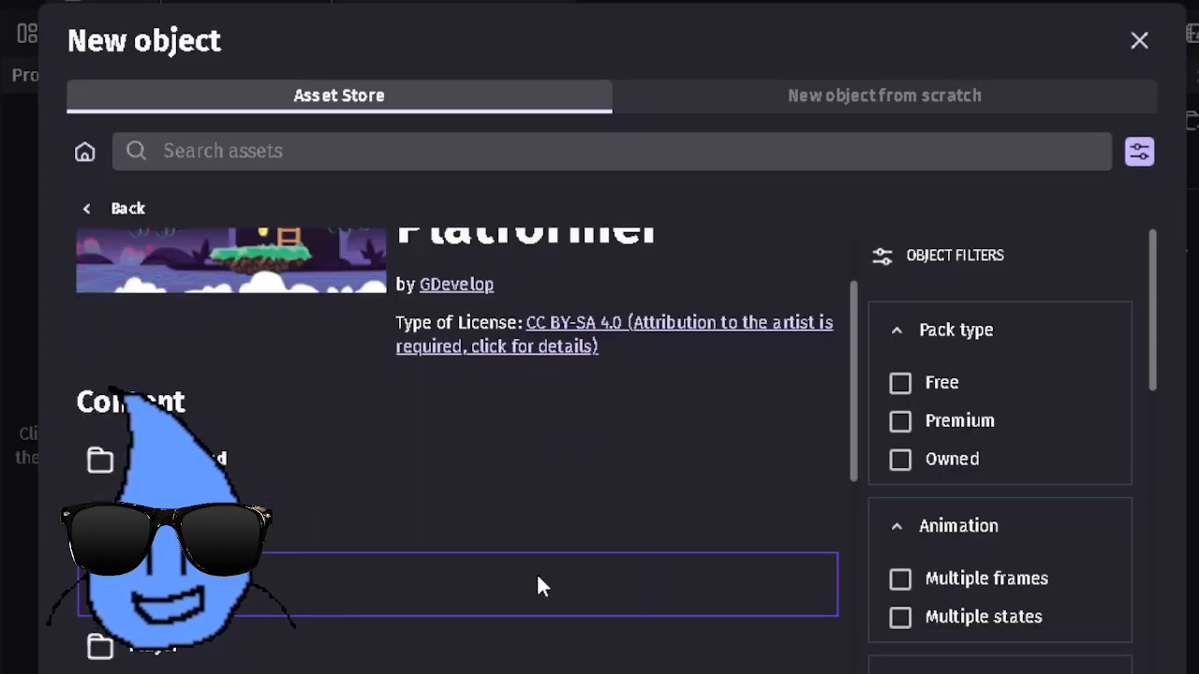
click(1096, 670)
click(834, 453)
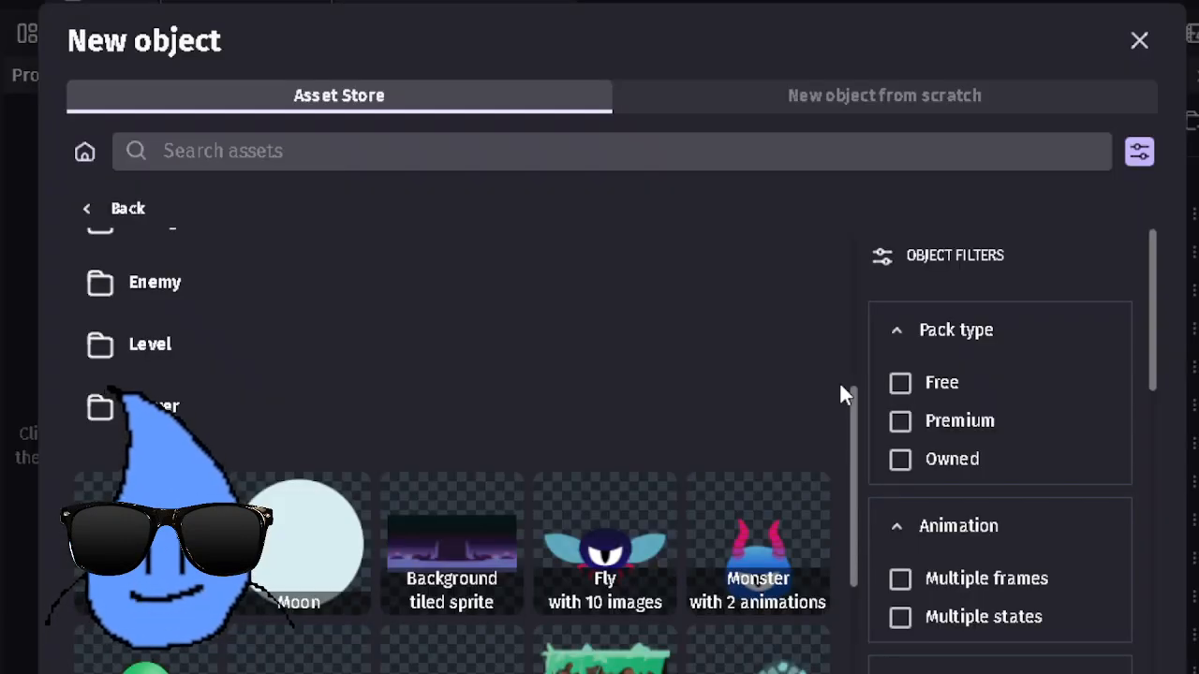
click(1139, 39)
Step: Move the Fly instance out of the game frame to the empty area above it
scroll(703, 394, up, 5)
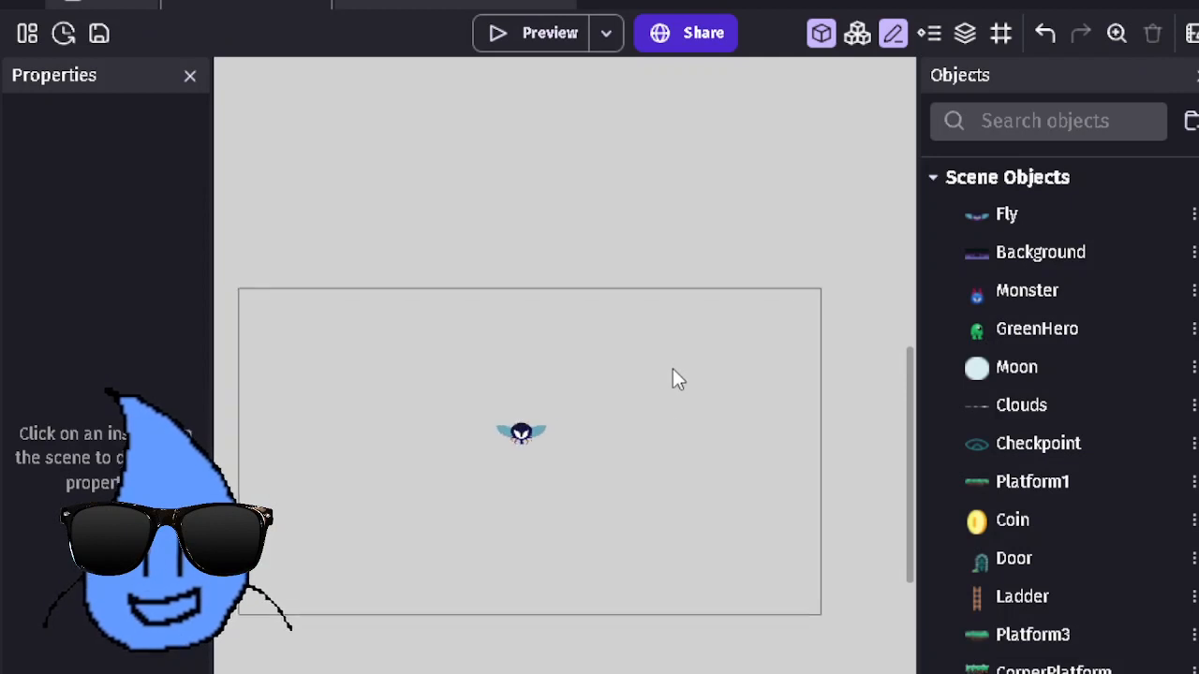
click(480, 412)
drag(480, 412, 559, 124)
click(642, 366)
Step: Place a Background instance in the scene and align it near the frame's upper-left corner at X -12, Y -1
scroll(584, 412, down, 1)
middle_drag(603, 379, 683, 332)
drag(1040, 252, 988, 566)
click(559, 358)
drag(737, 510, 396, 372)
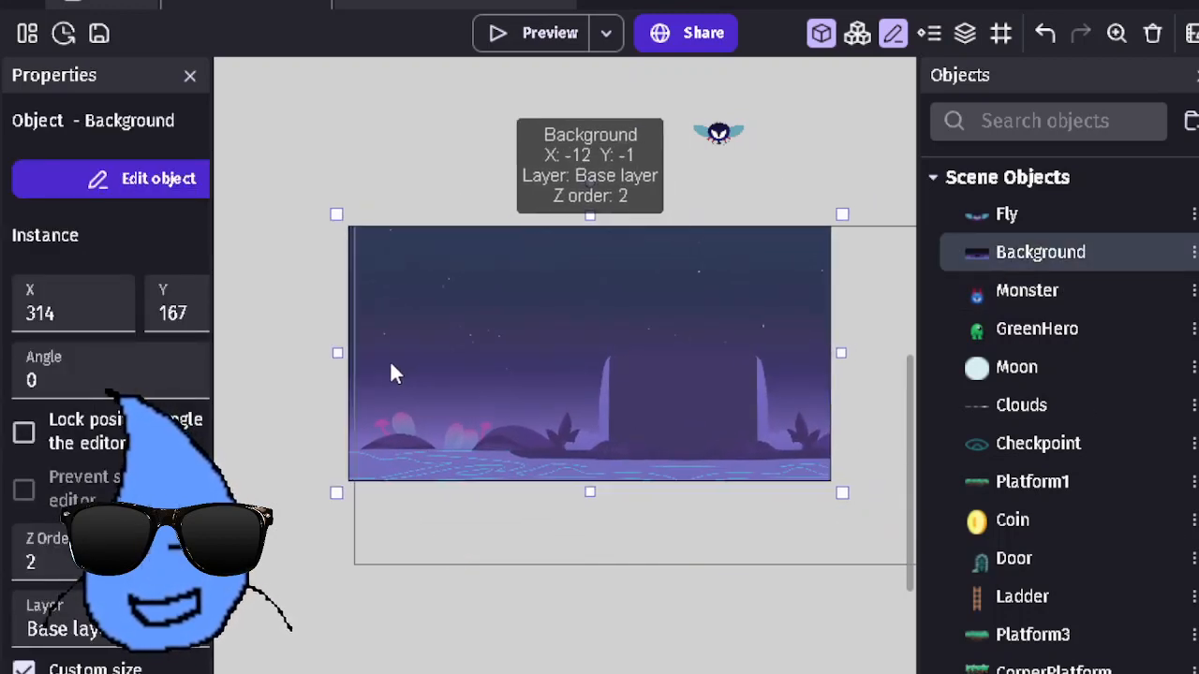
Step: Enlarge the Background from its lower-right corner until it extends beyond the right and lower edges of the game frame
scroll(516, 509, right, 5)
click(536, 479)
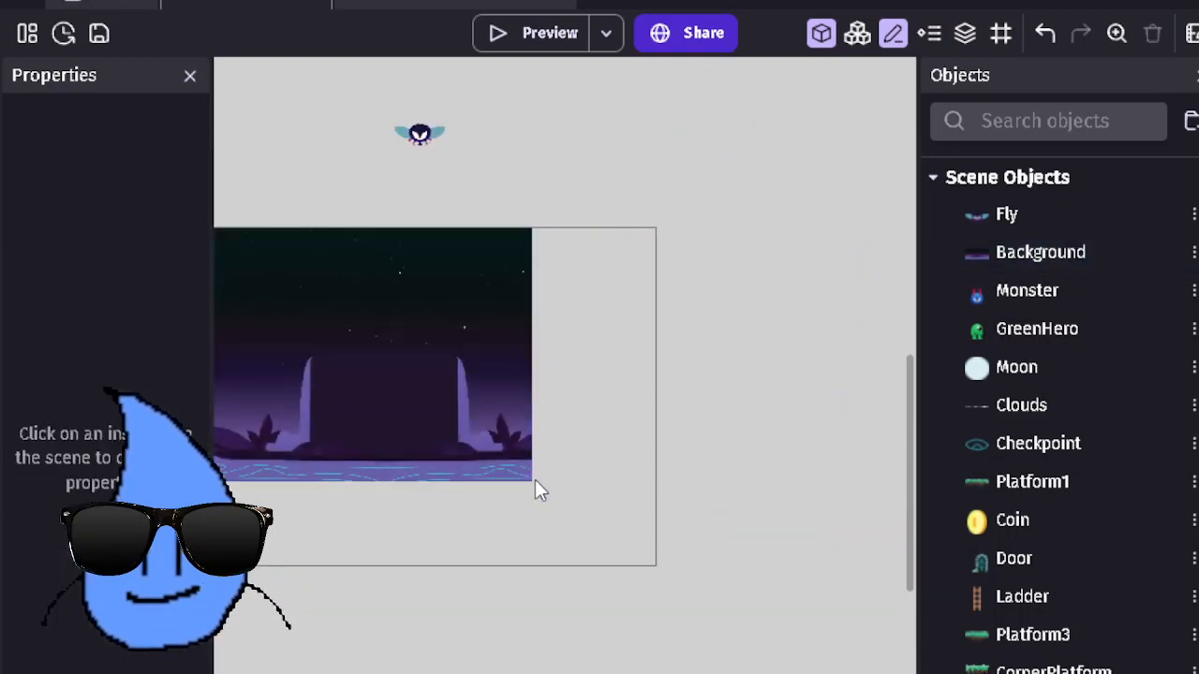
click(530, 479)
drag(543, 490, 852, 528)
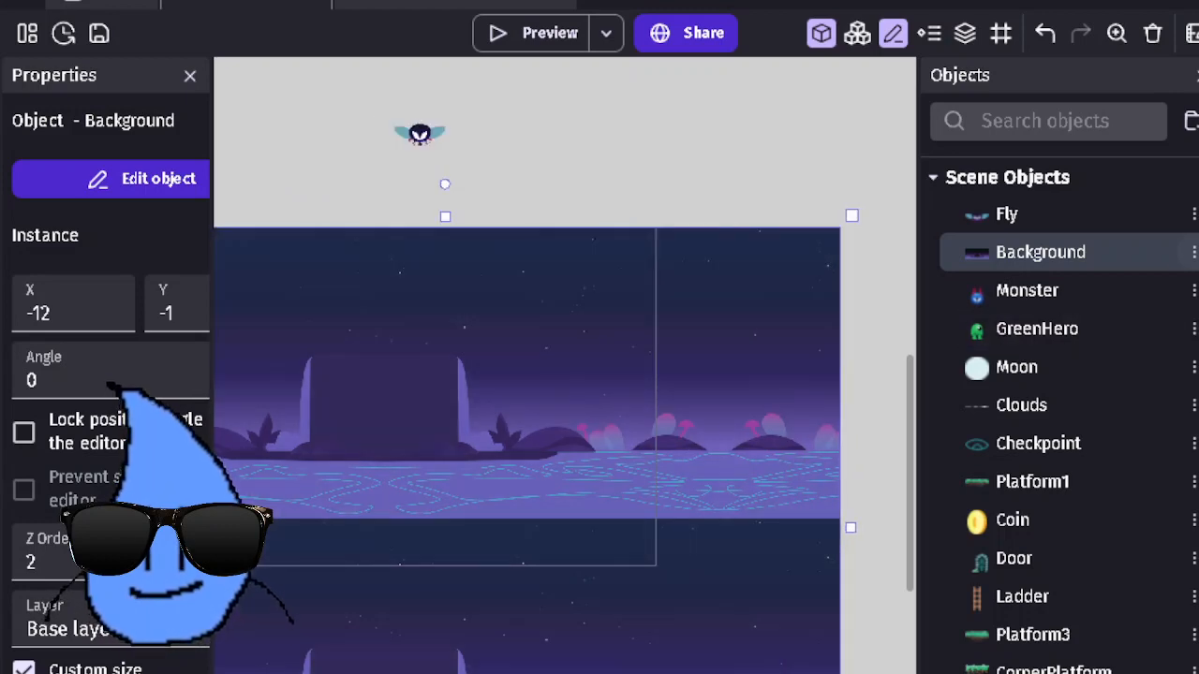
Step: View the object types available for creating a new object from scratch, then return to the scene
right_click(1040, 252)
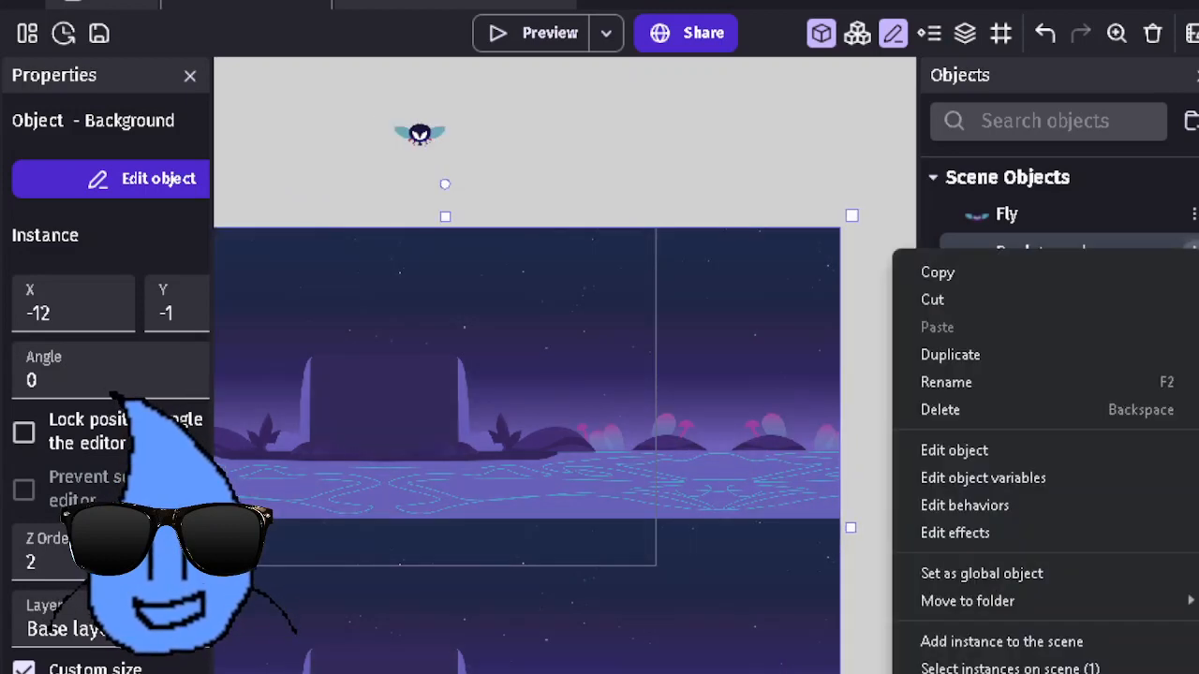
click(748, 478)
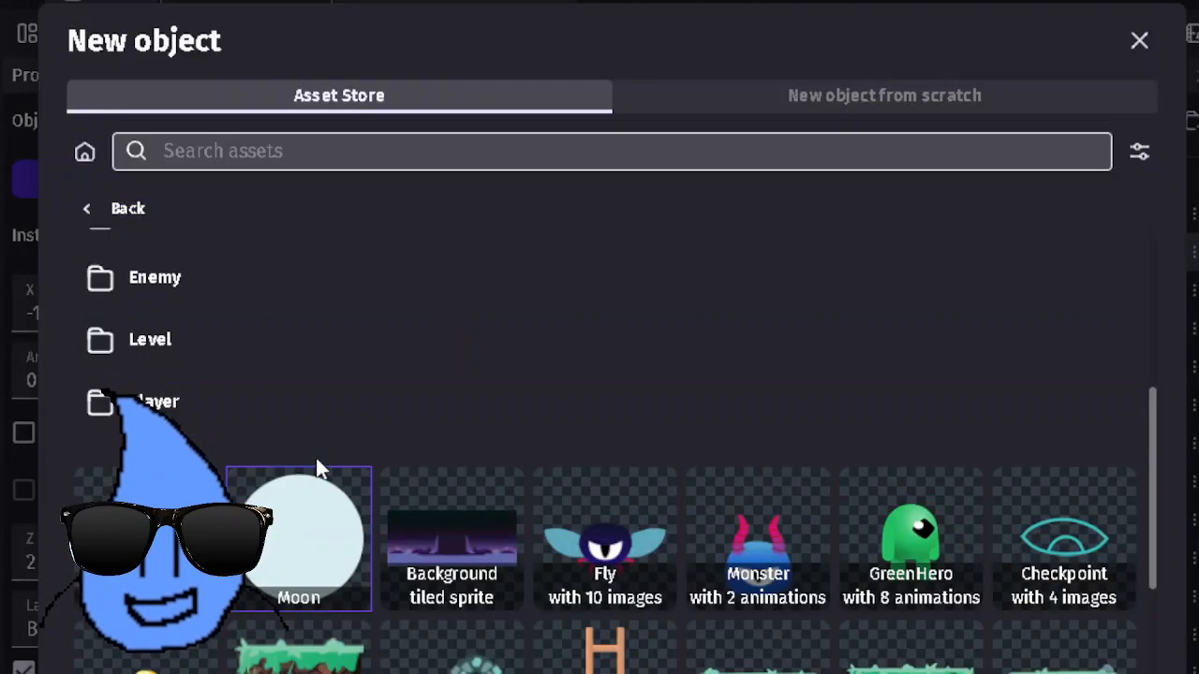
click(851, 94)
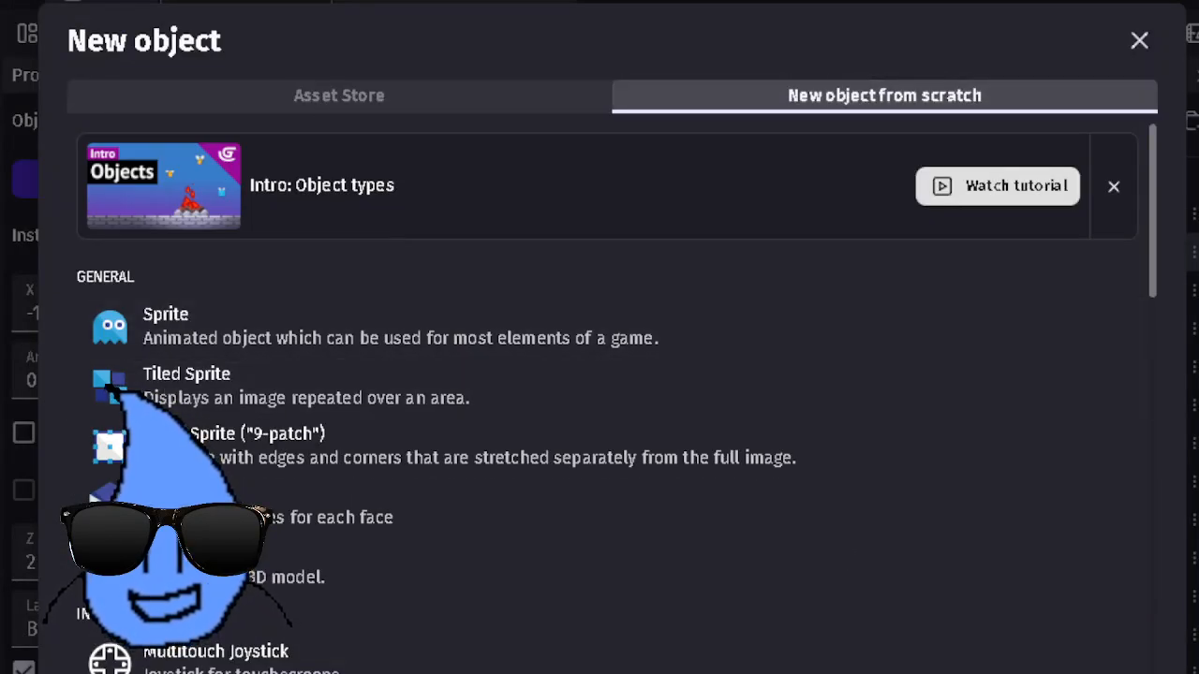
key(Escape)
Step: Reduce the Background's height to a single row of the image and trim its width from the right edge
scroll(602, 592, down, 4)
middle_drag(655, 672, 807, 600)
drag(626, 673, 643, 472)
middle_drag(647, 530, 221, 551)
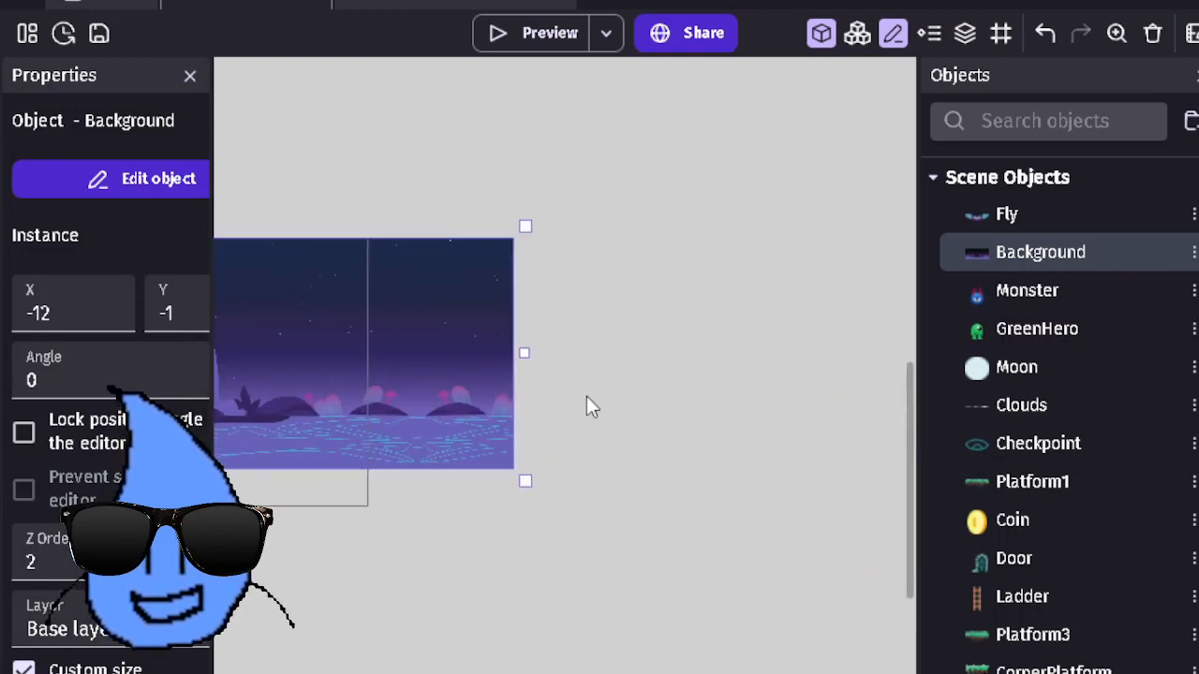
drag(530, 353, 474, 354)
Step: Move the Background down so its upper edge sits slightly below the top of the game frame
middle_drag(432, 619, 720, 619)
drag(460, 410, 460, 455)
click(471, 575)
middle_drag(377, 617, 640, 587)
middle_drag(578, 622, 543, 630)
middle_drag(633, 539, 341, 484)
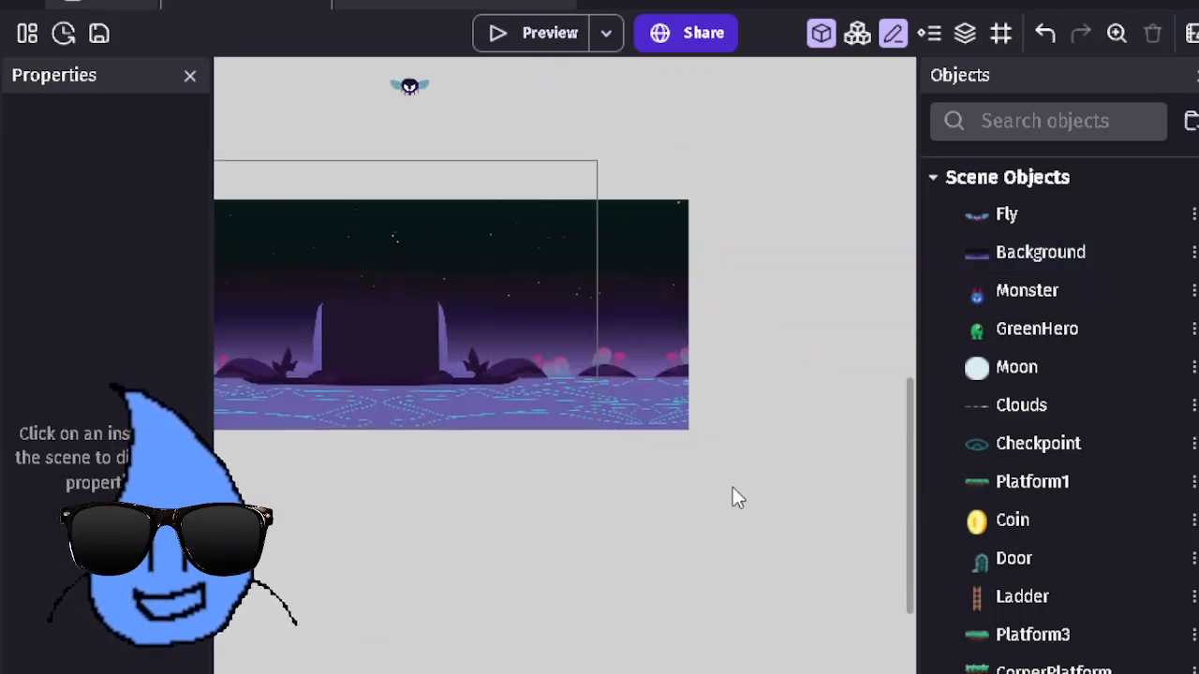
Step: Place a Platform3 instance over the water at X 243, Y 483 and enlarge it
middle_drag(648, 580, 838, 590)
drag(1031, 635, 404, 364)
click(450, 371)
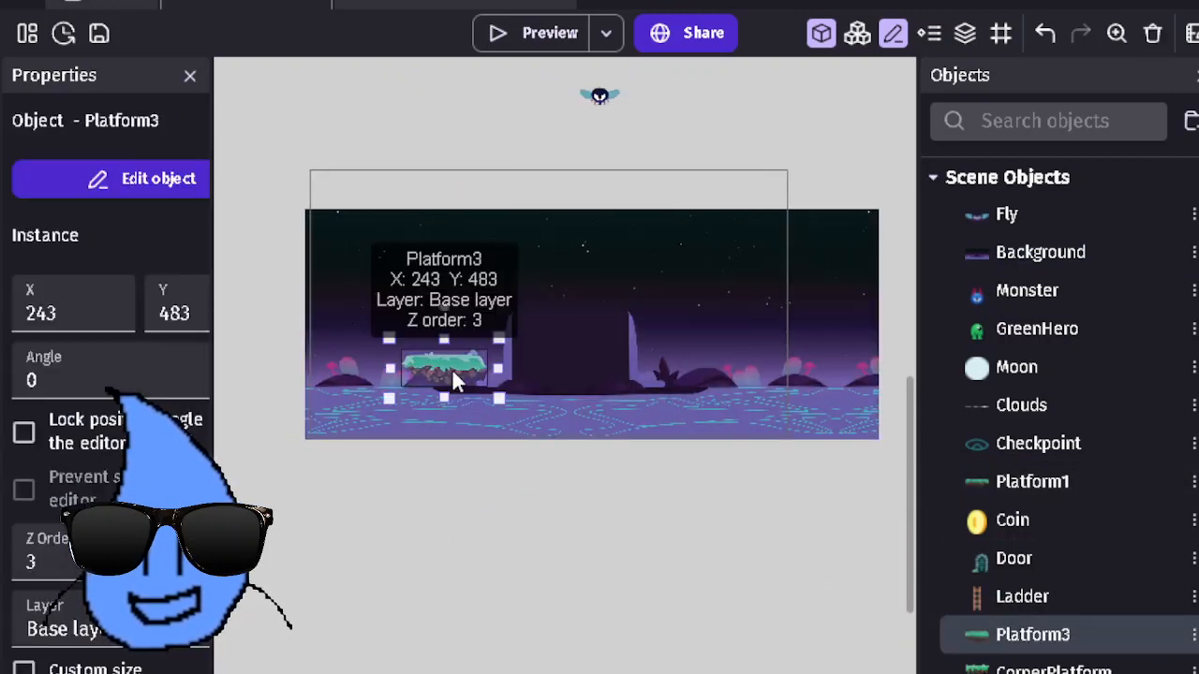
drag(458, 399, 458, 420)
scroll(378, 507, up, 5)
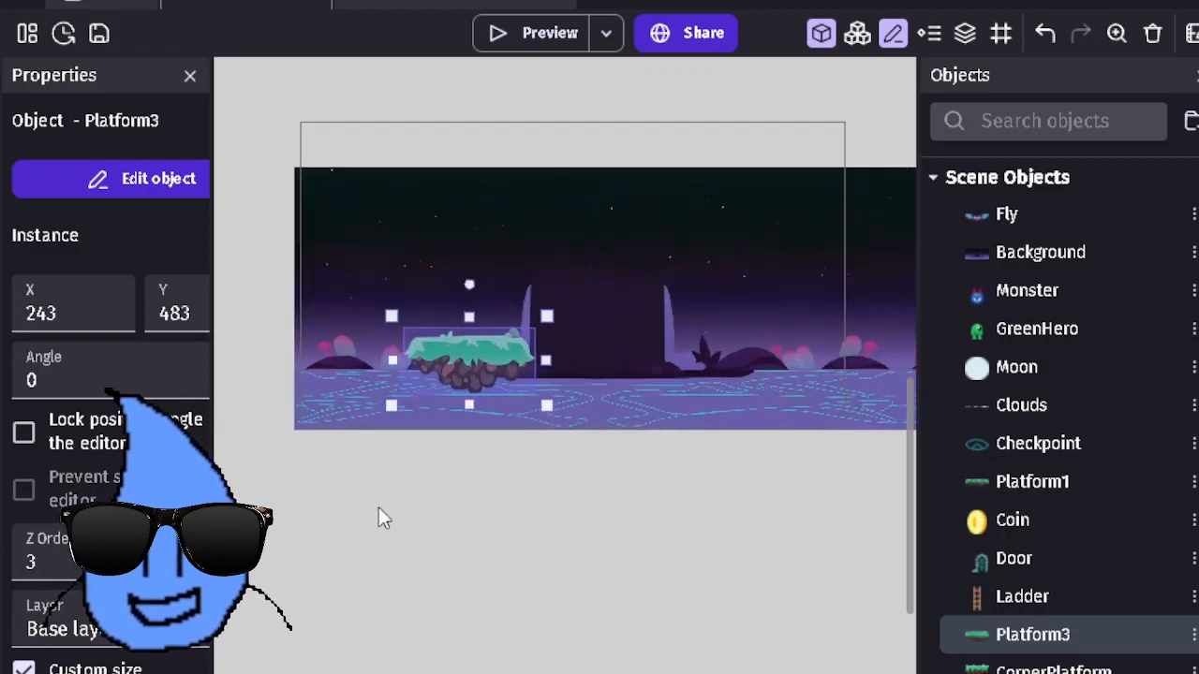
Step: Move Platform3 to X 51, Y 515 and place RedHero on top of it at X 160, Y 442
drag(410, 285, 301, 317)
click(616, 565)
click(1010, 405)
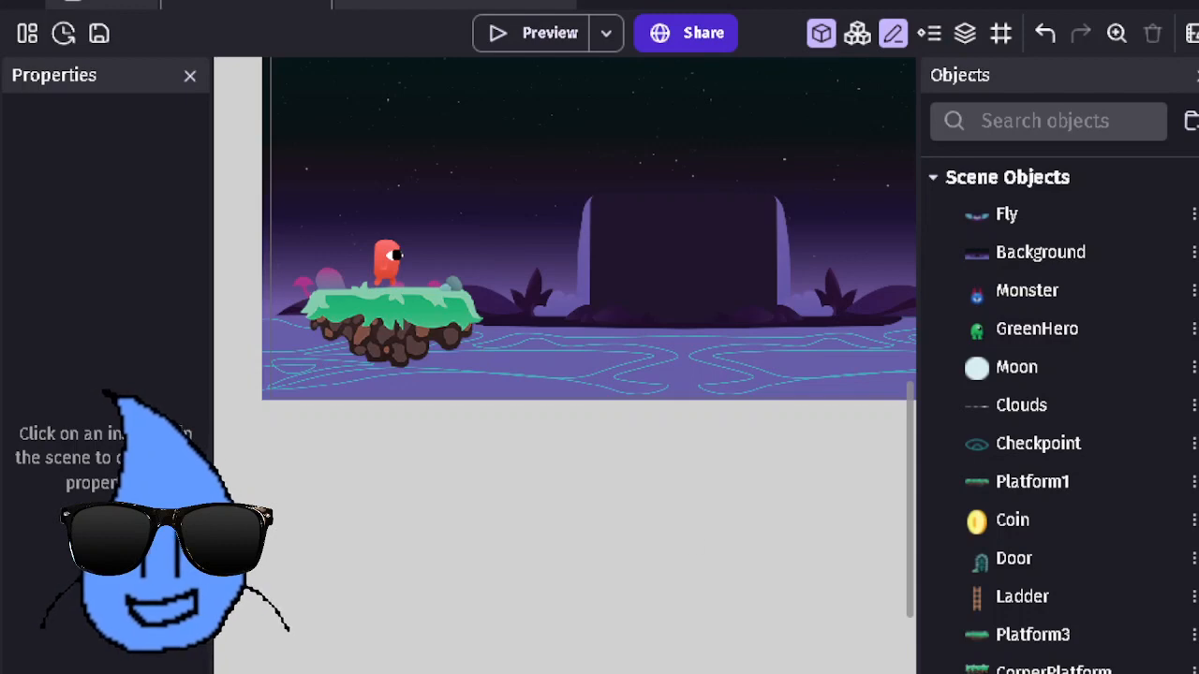
click(26, 34)
click(350, 29)
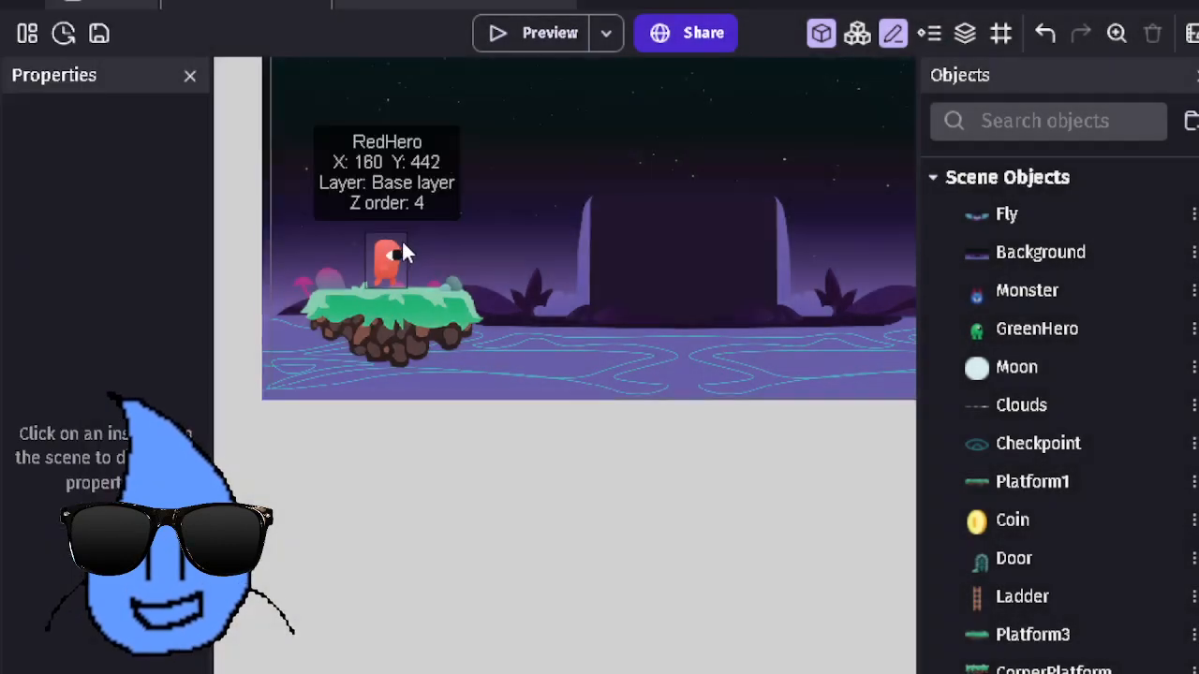
Step: Add the Platformer character behavior to RedHero, keeping its default settings
click(399, 244)
click(1194, 670)
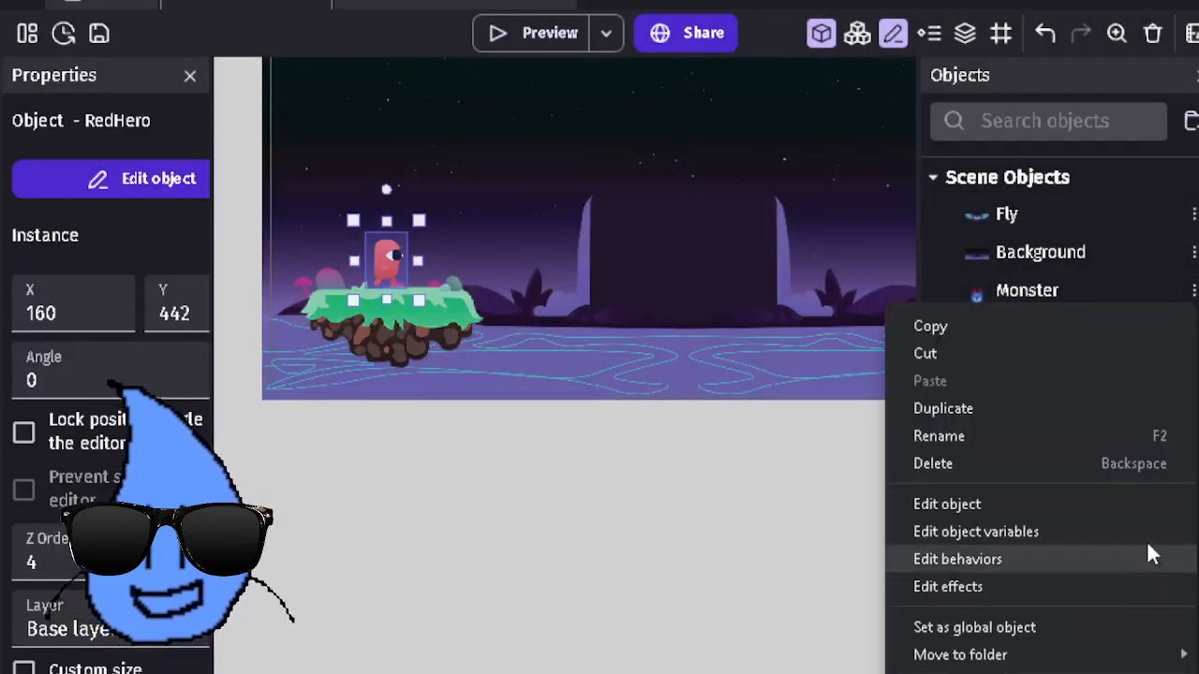
click(972, 549)
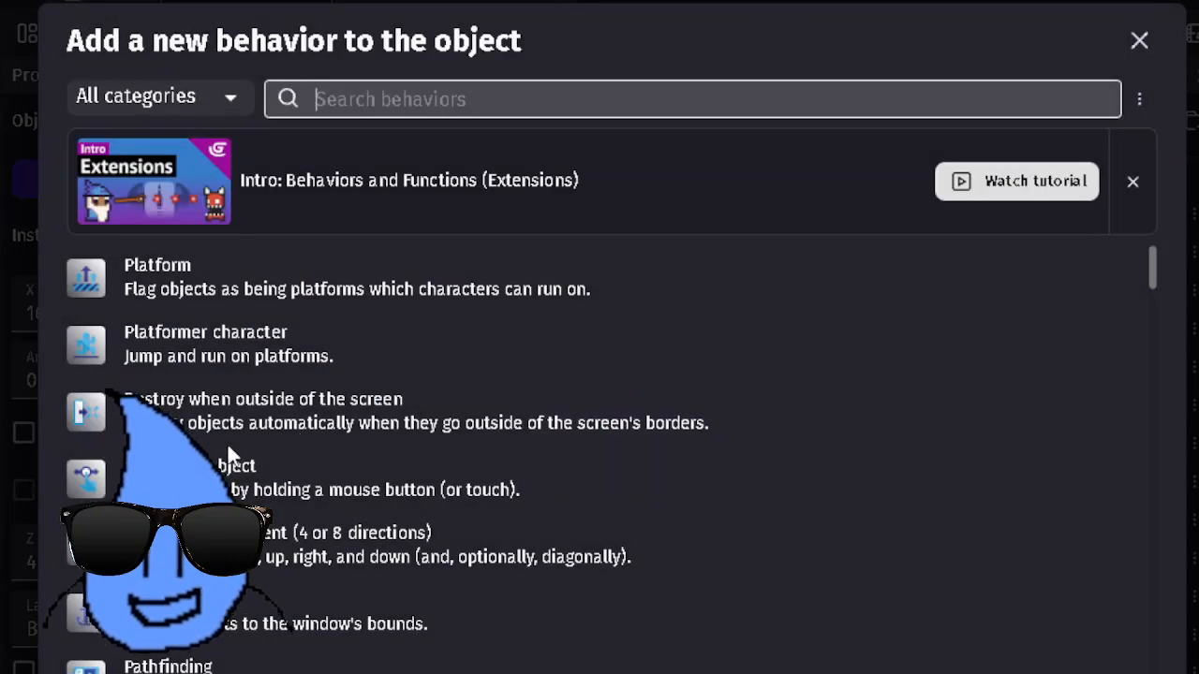
click(196, 343)
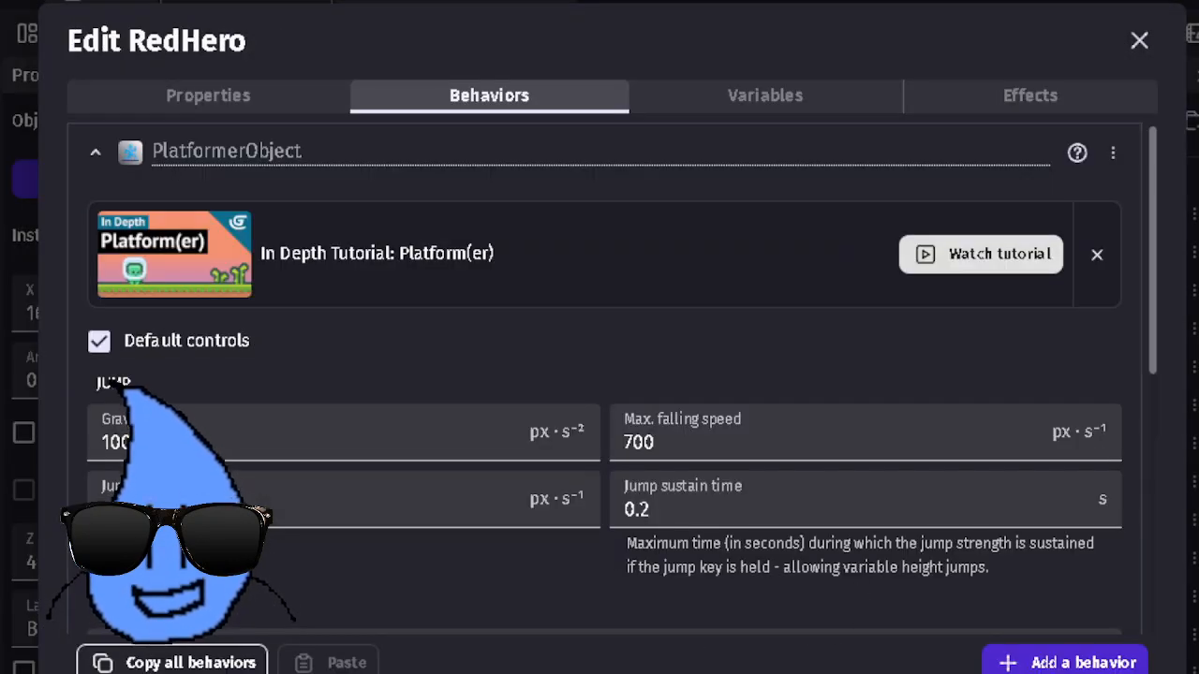
scroll(268, 388, down, 8)
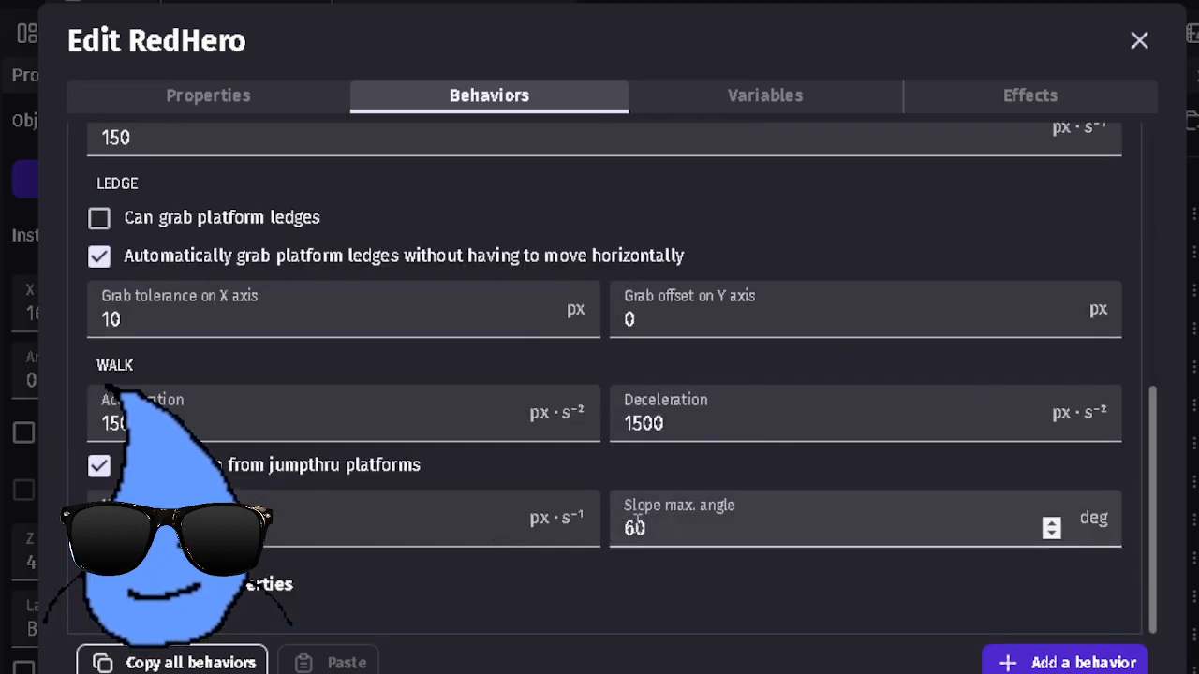
scroll(403, 450, up, 2)
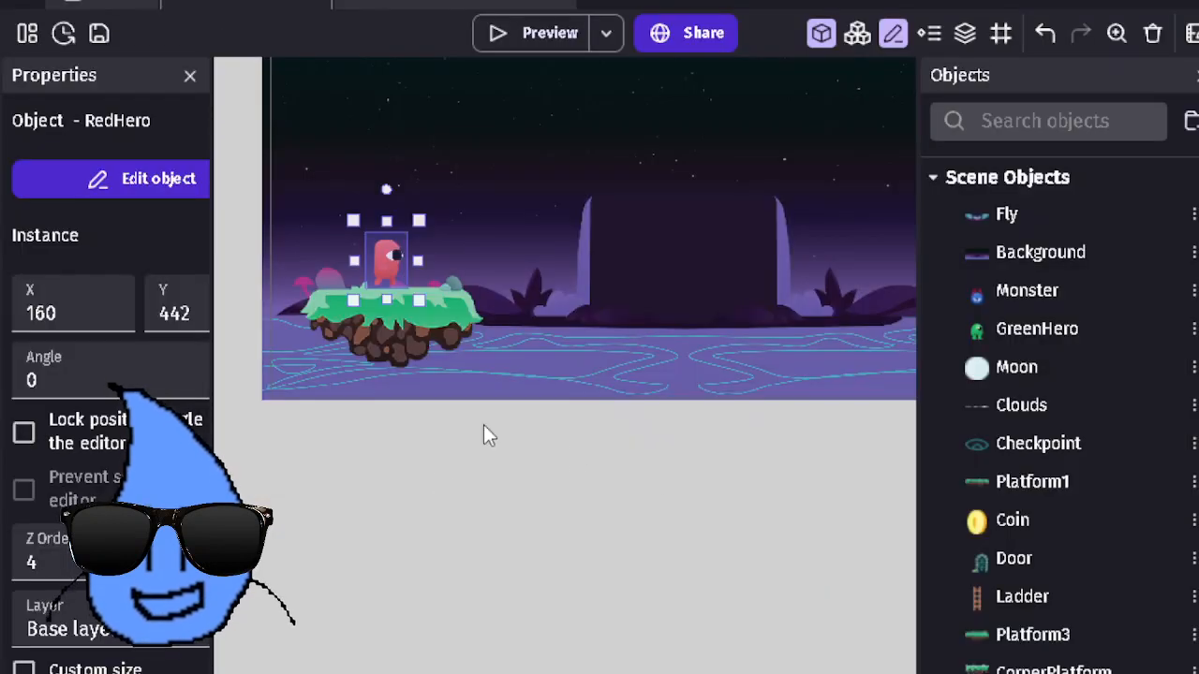
Step: Add the Platform behavior to Platform3 with the type Platform and apply the changes
click(424, 331)
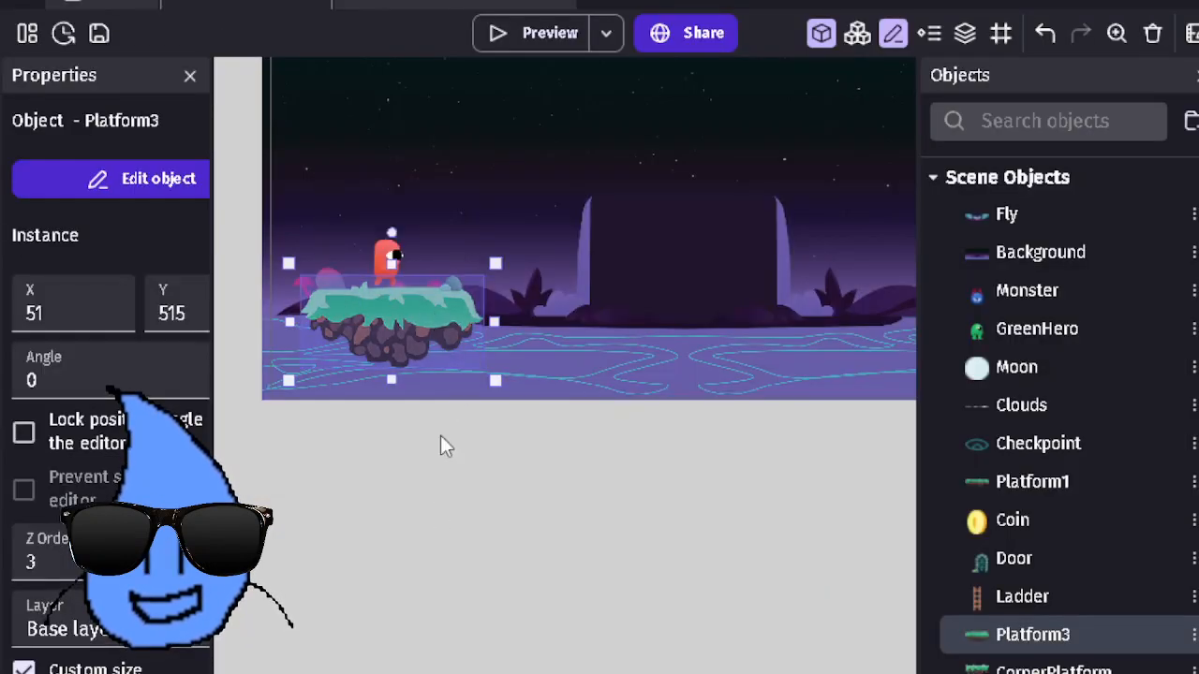
click(1192, 636)
click(1049, 382)
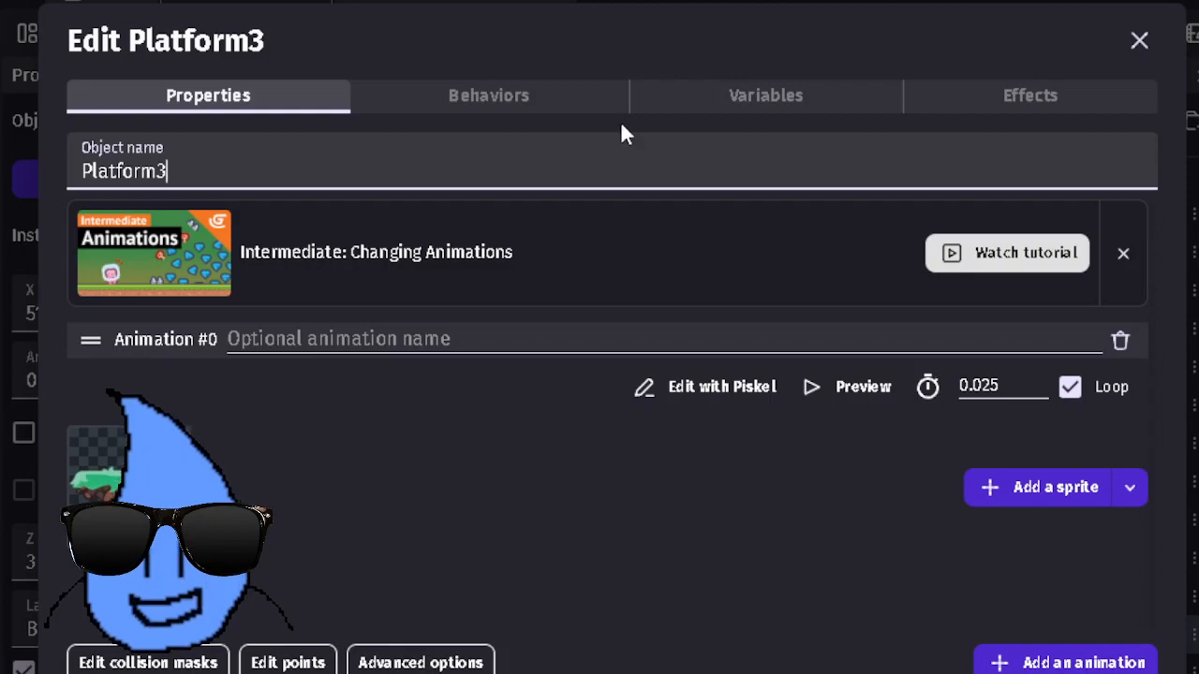
click(569, 103)
click(618, 435)
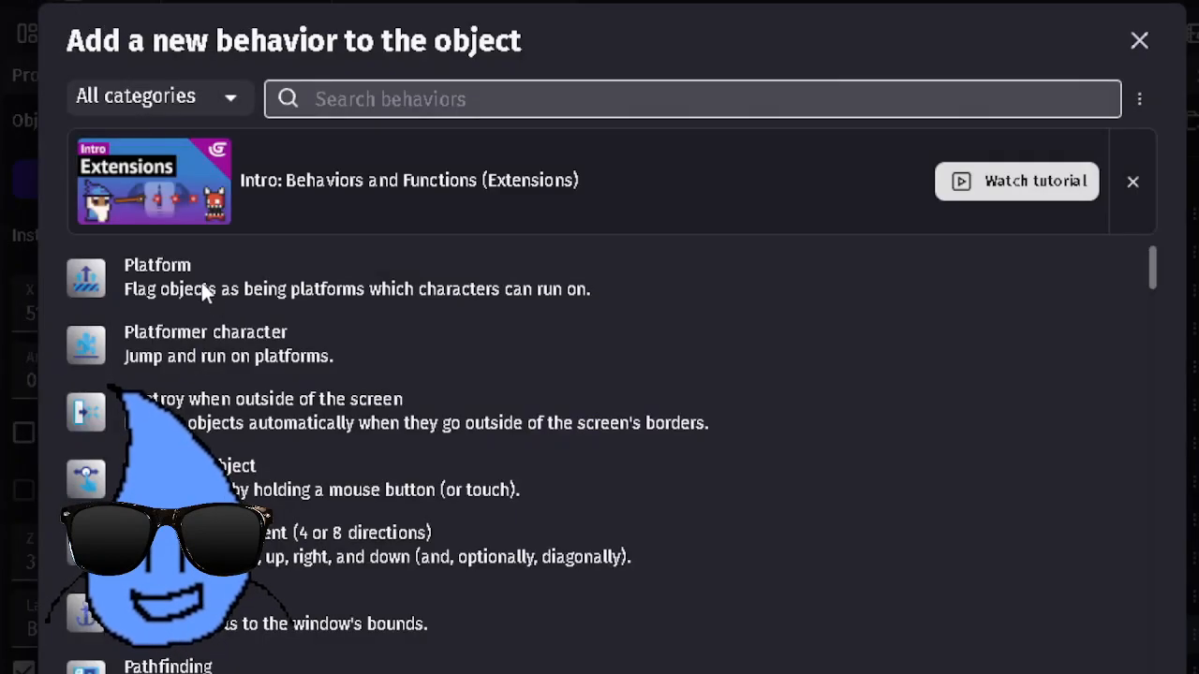
click(193, 279)
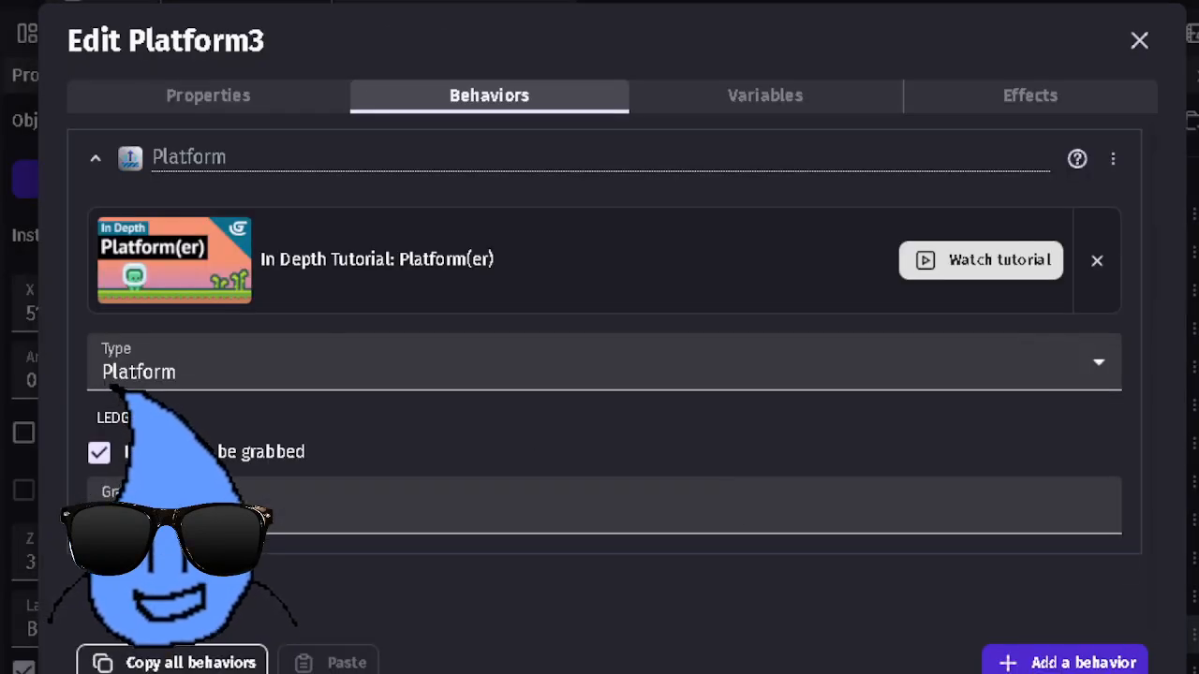
click(1111, 673)
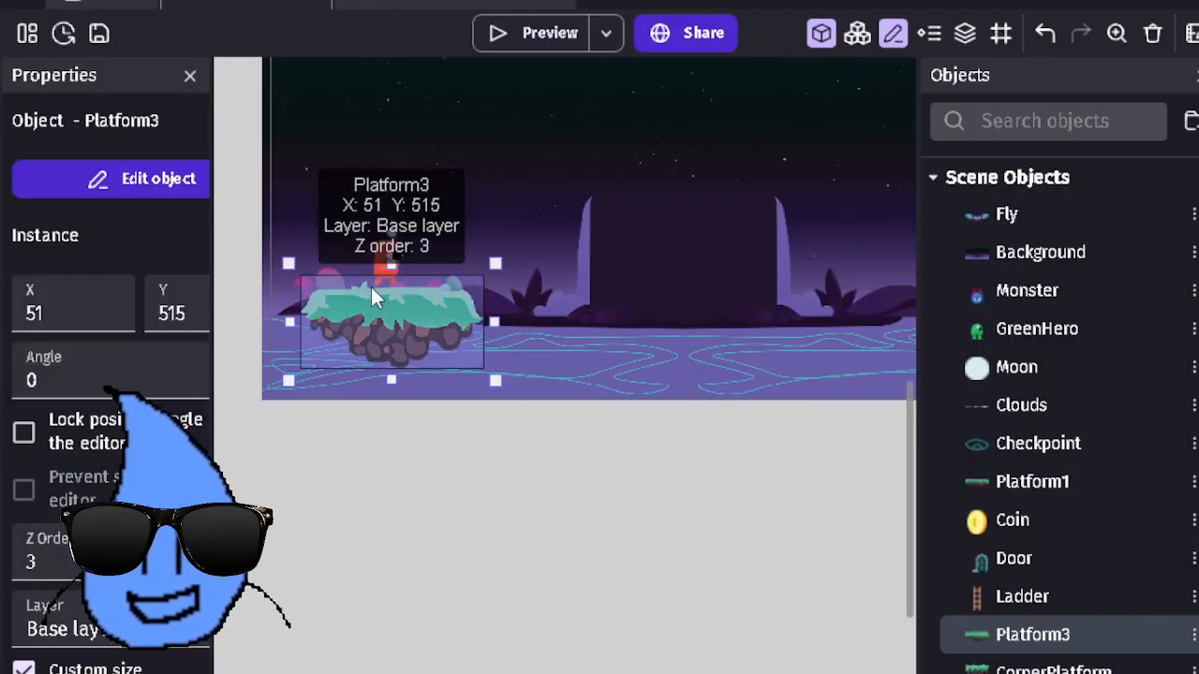
Step: Preview the scene and open the collision mask editor for Platform3
click(552, 33)
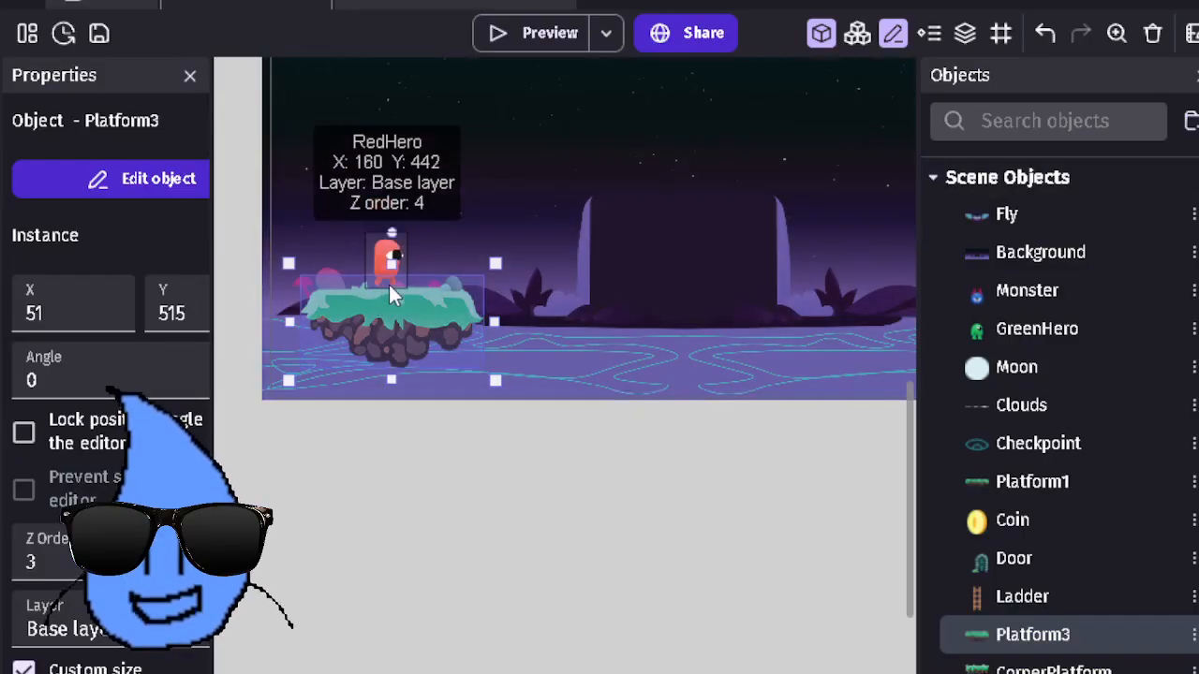
double_click(421, 311)
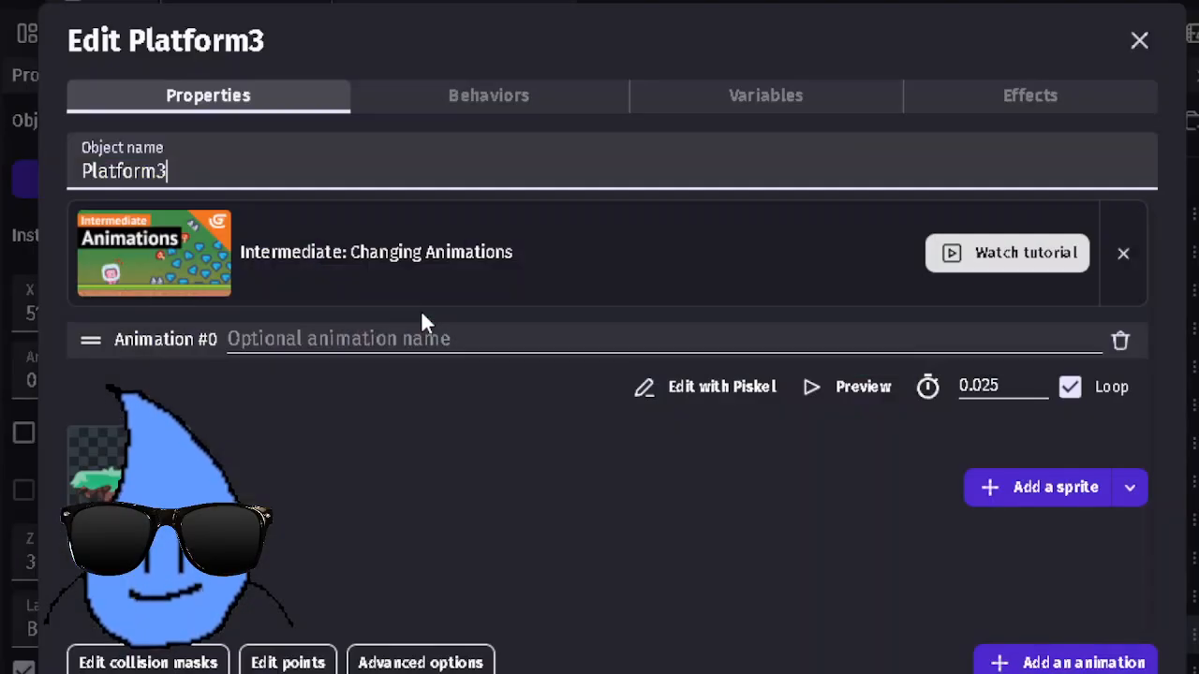
click(520, 103)
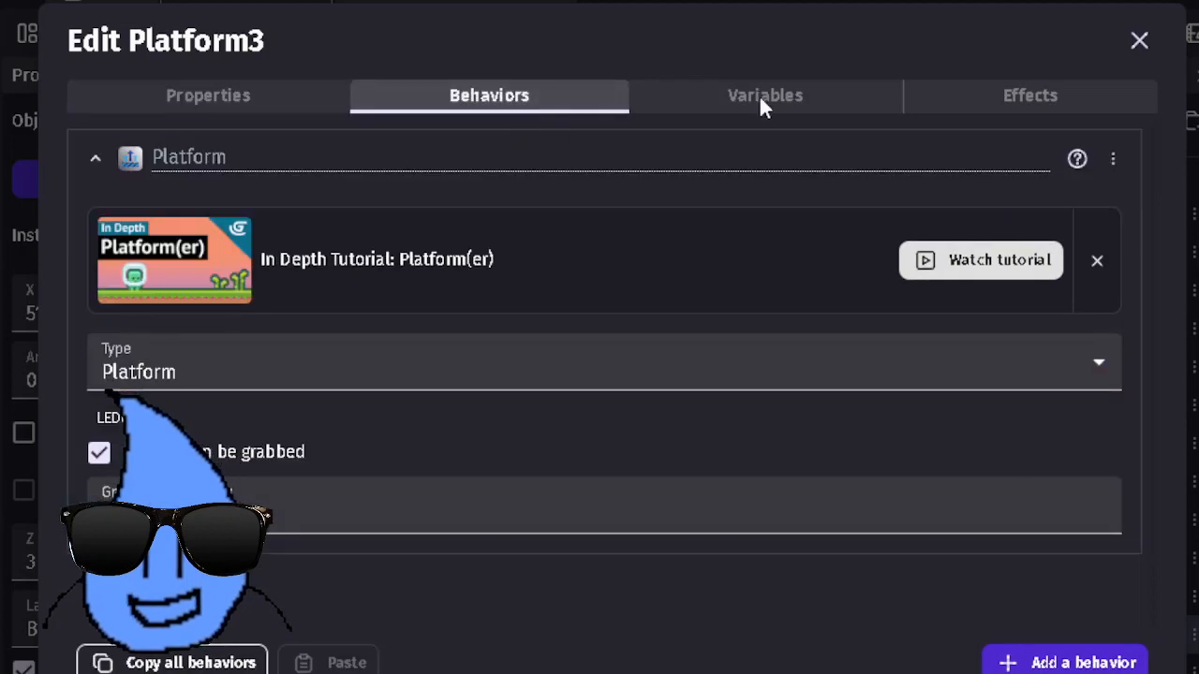
click(282, 84)
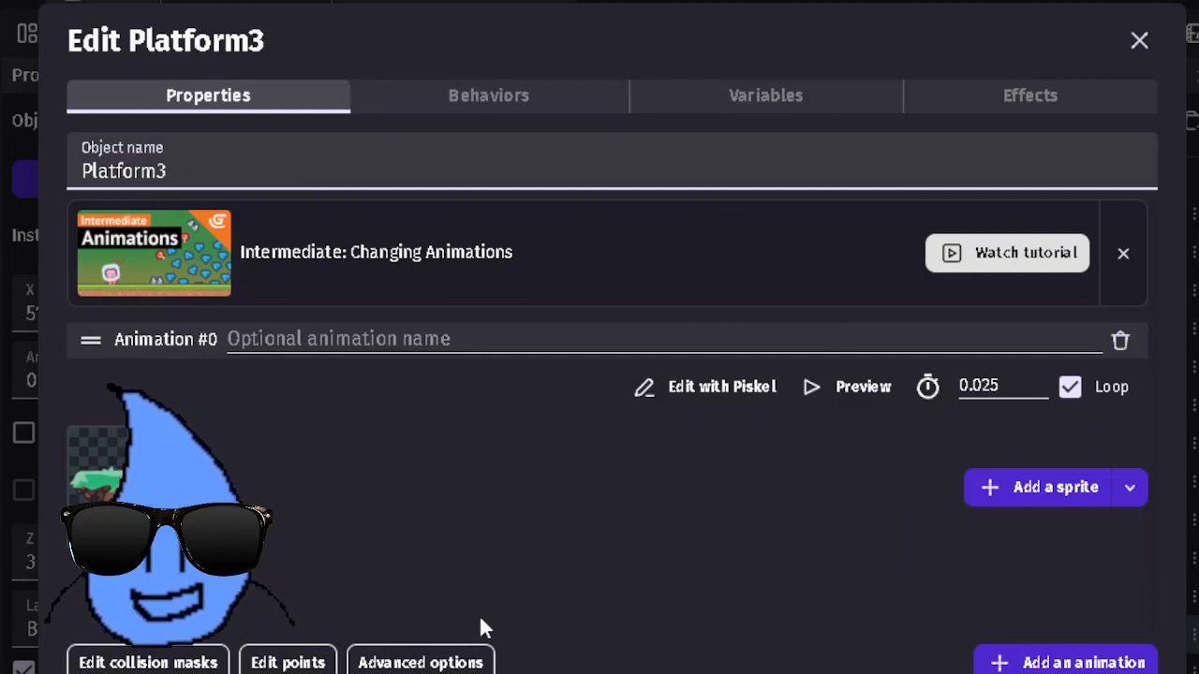
click(187, 662)
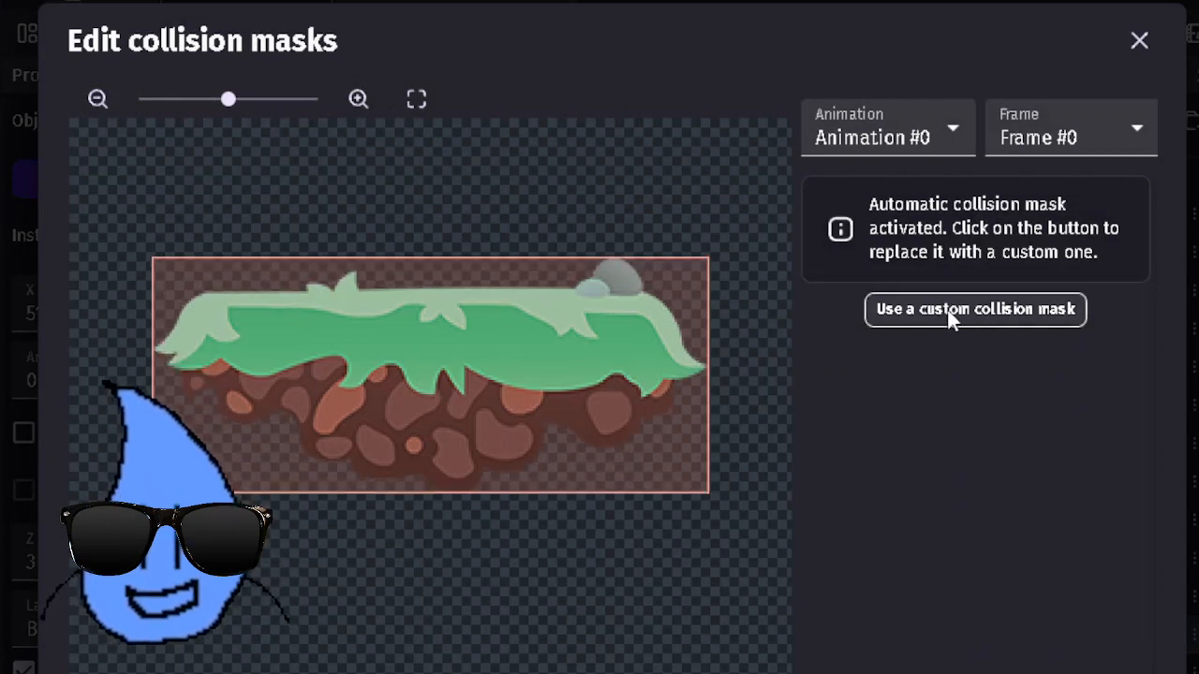
Step: Give Platform3 a custom collision mask, lowering its upper-left corner to Y 13 and its upper-right corner to the grass level, and preview the scene
click(965, 313)
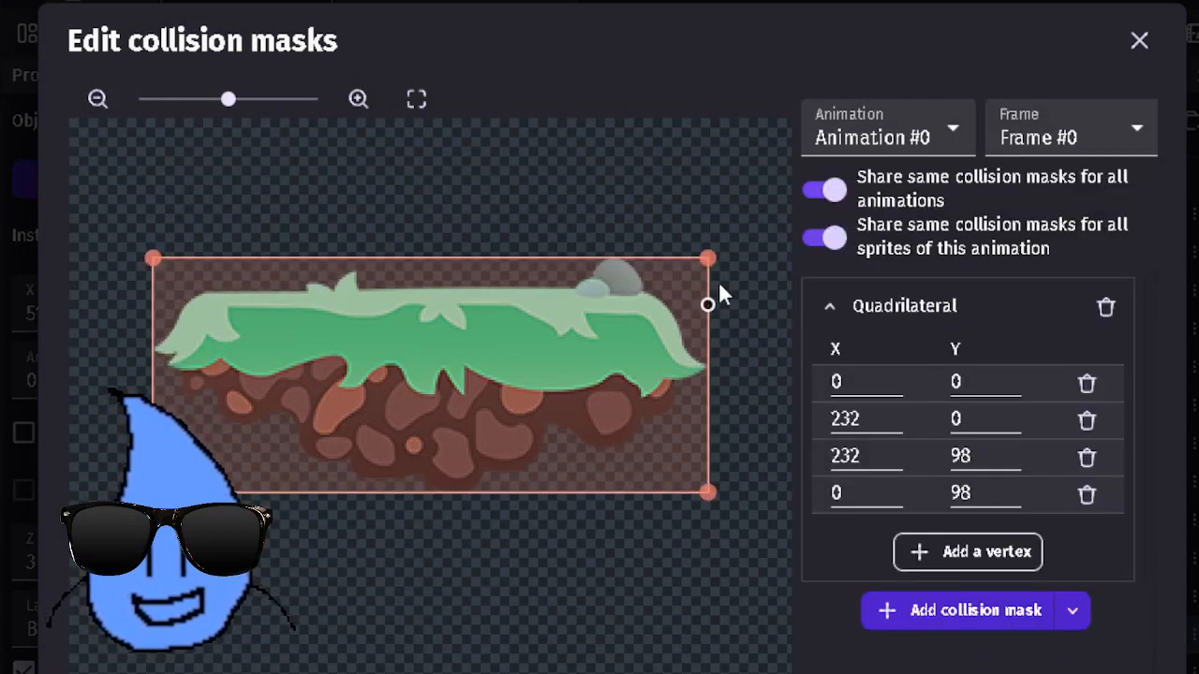
drag(707, 254, 714, 301)
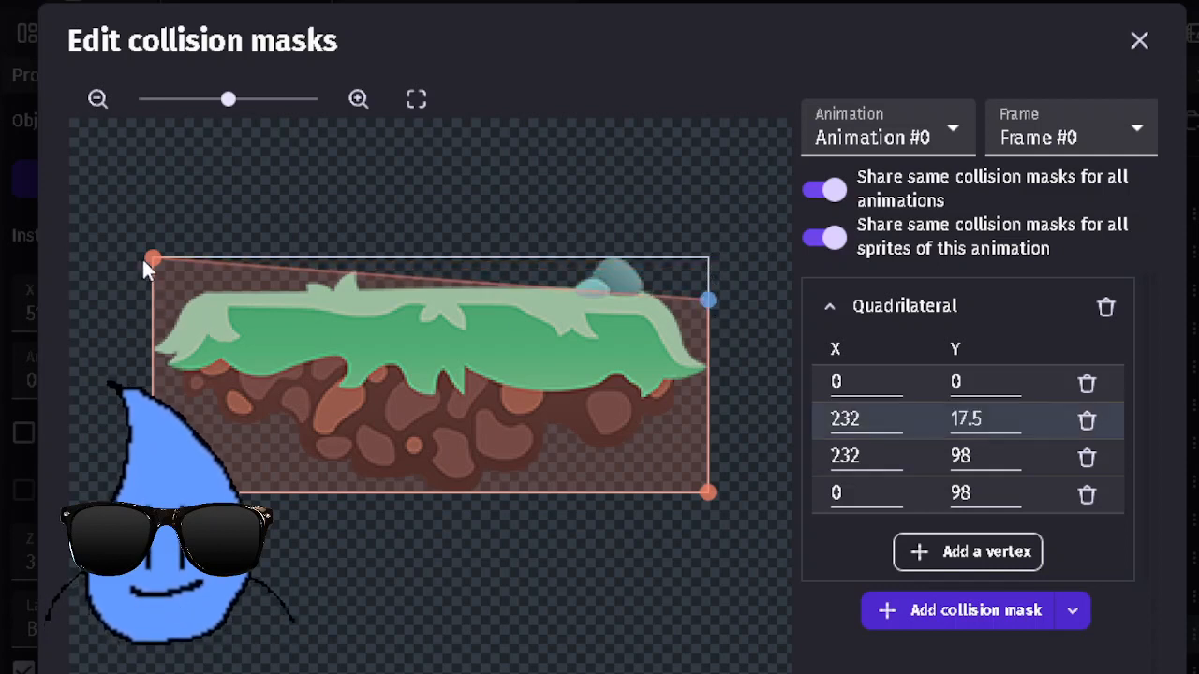
drag(150, 259, 149, 290)
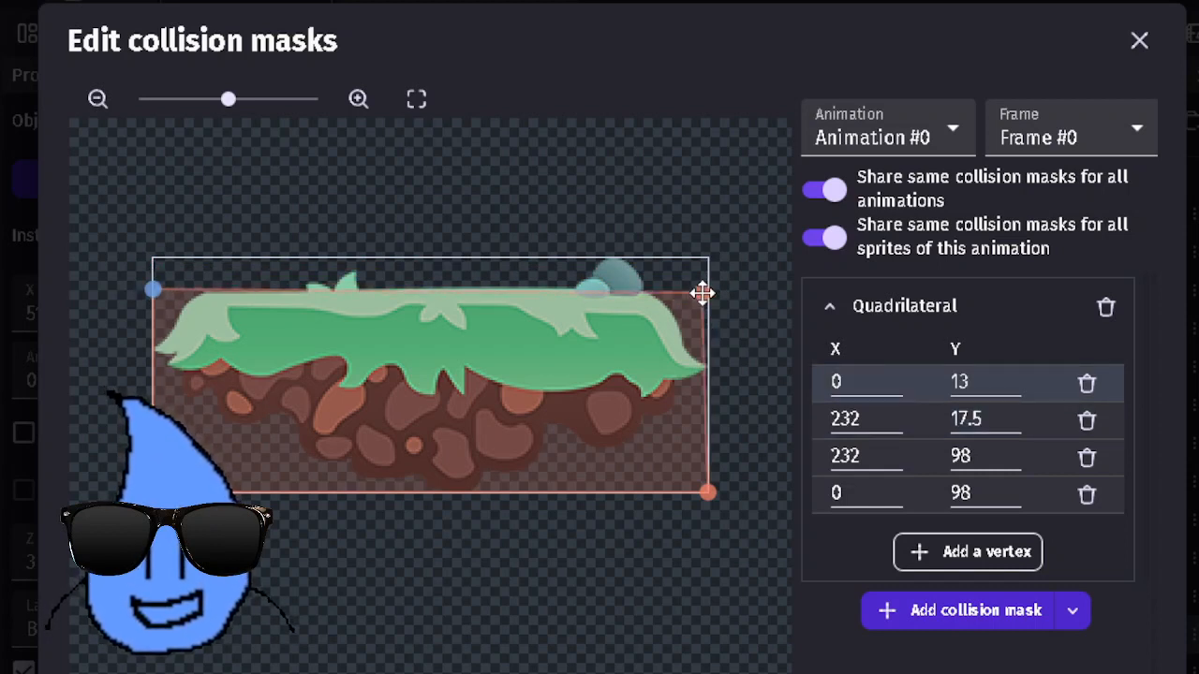
drag(704, 291, 703, 290)
click(1120, 672)
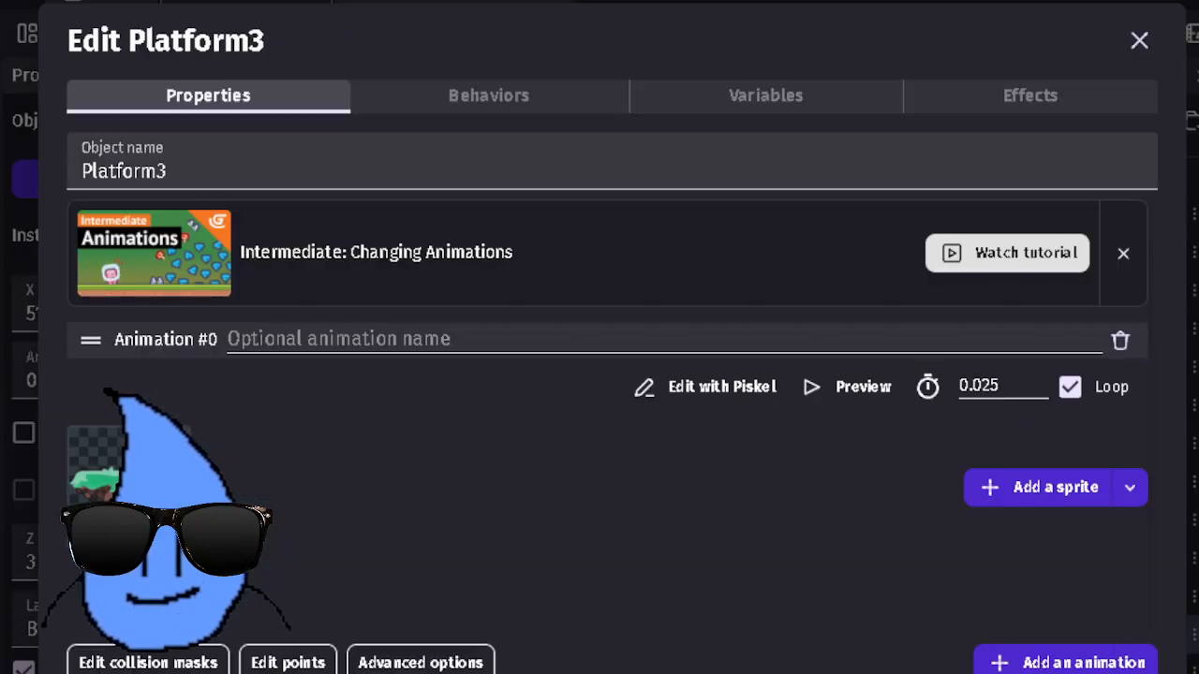
click(1120, 671)
click(549, 38)
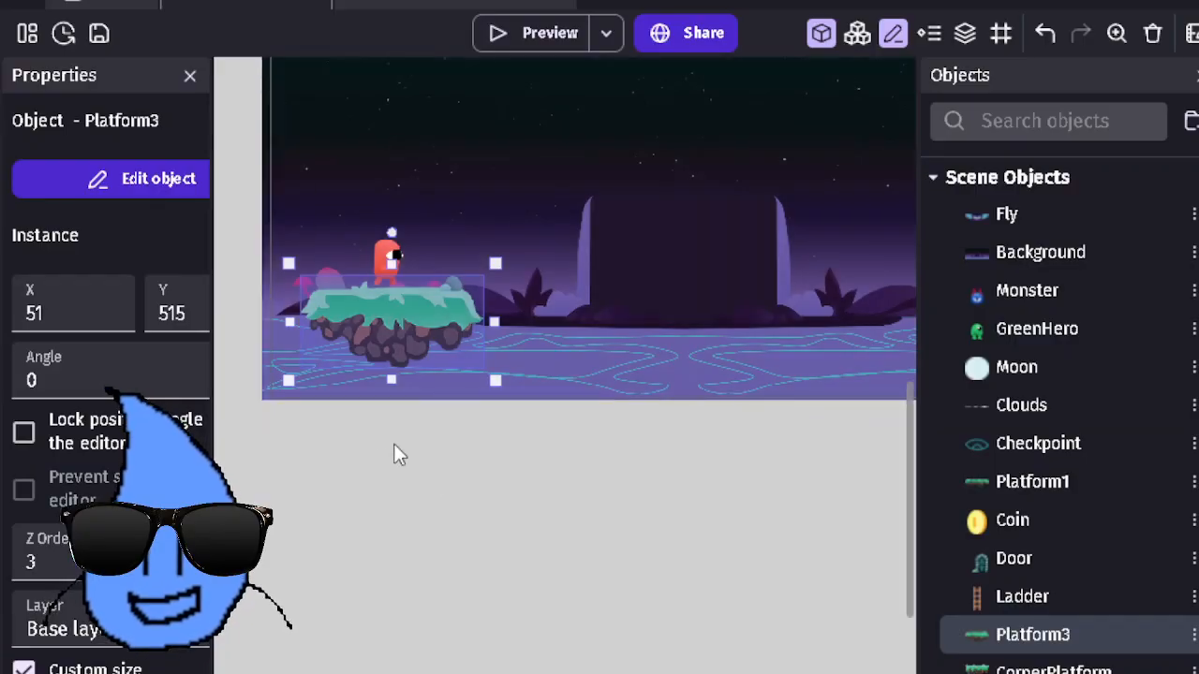
Step: Duplicate the Platform3 instance and place the copy higher over the background at X 420, Y 314
click(432, 479)
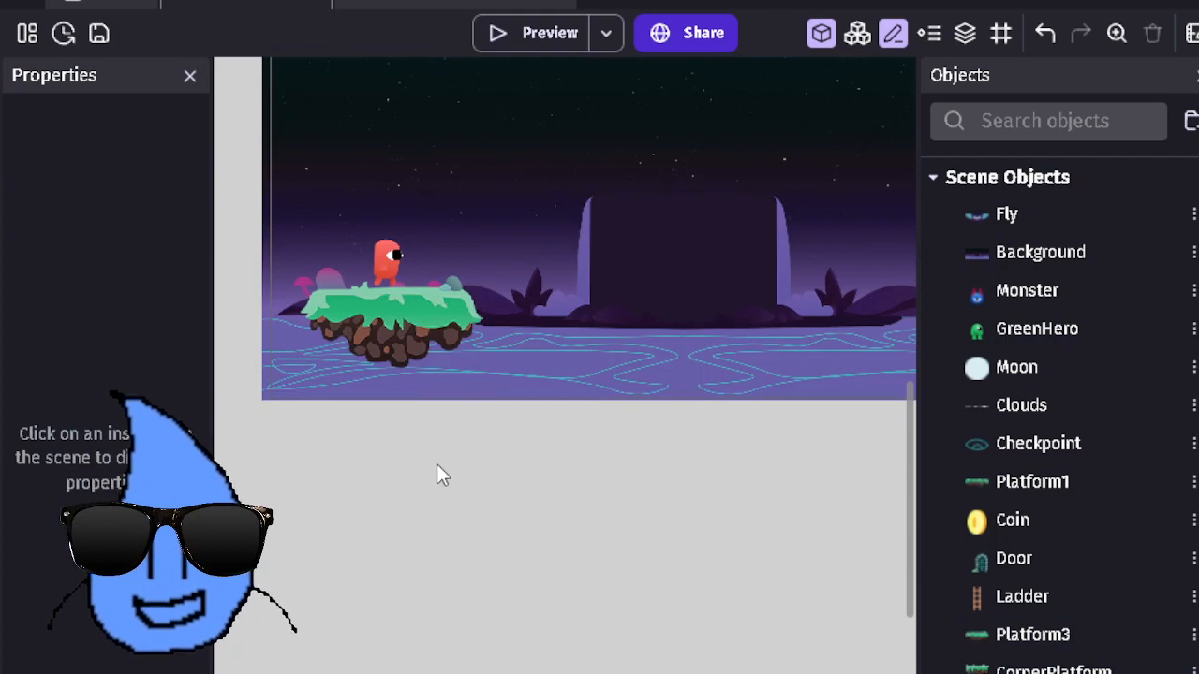
click(447, 319)
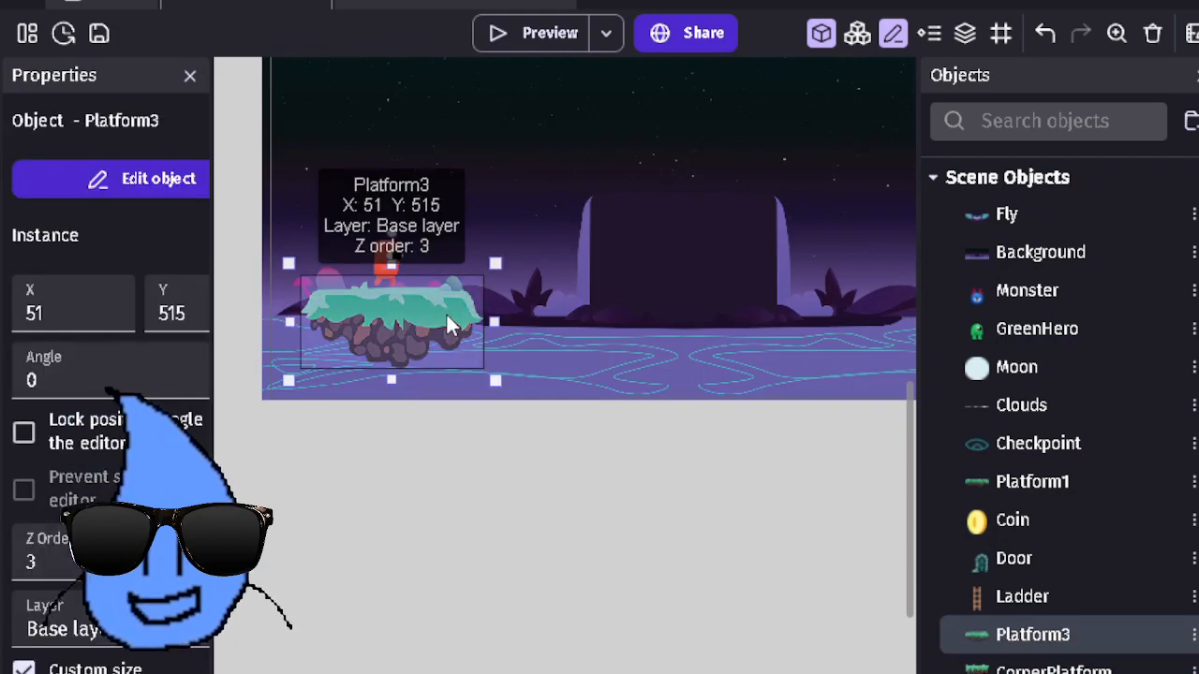
drag(447, 315, 635, 206)
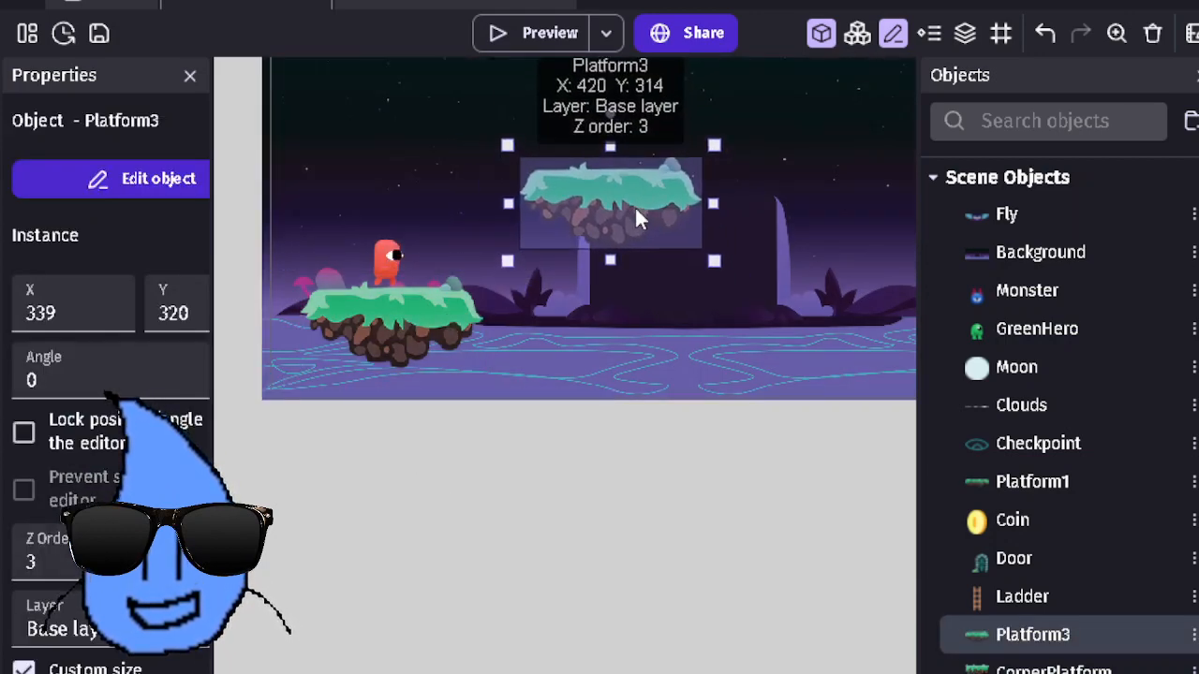
click(678, 501)
scroll(659, 420, up, 2)
scroll(659, 421, right, 2)
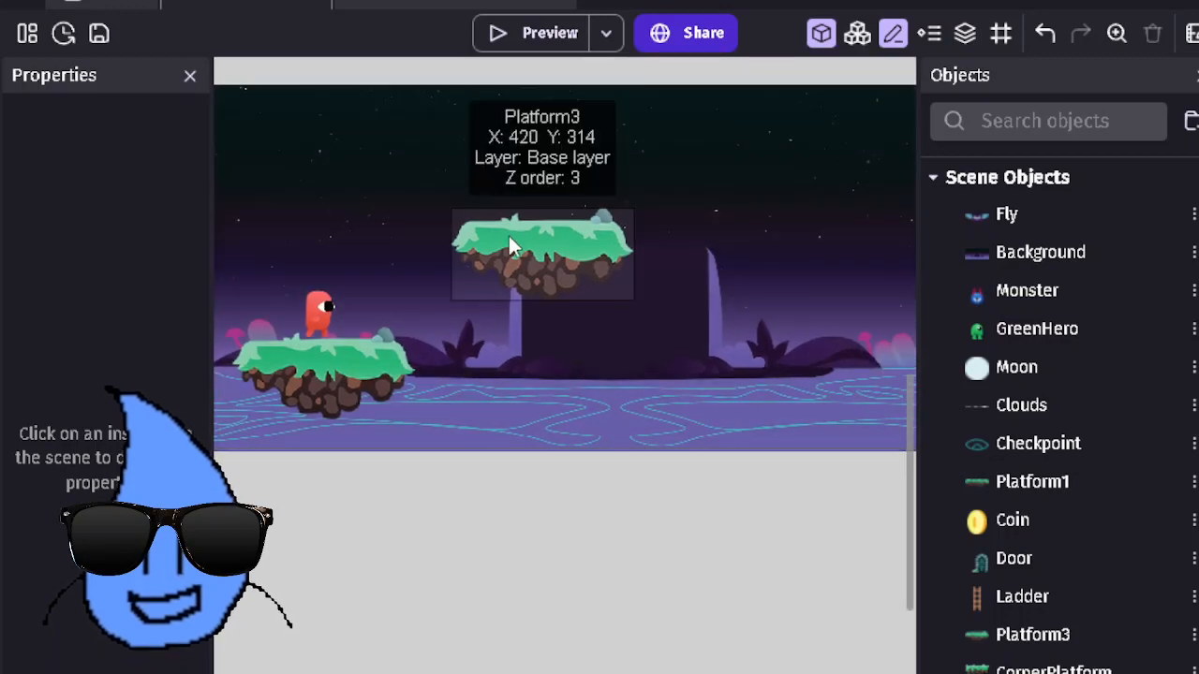
Step: Duplicate Platform3 again, rotate the copy to 310 degrees and place it at X 248, Y 407 as a slope connecting both platforms
click(510, 246)
click(407, 361)
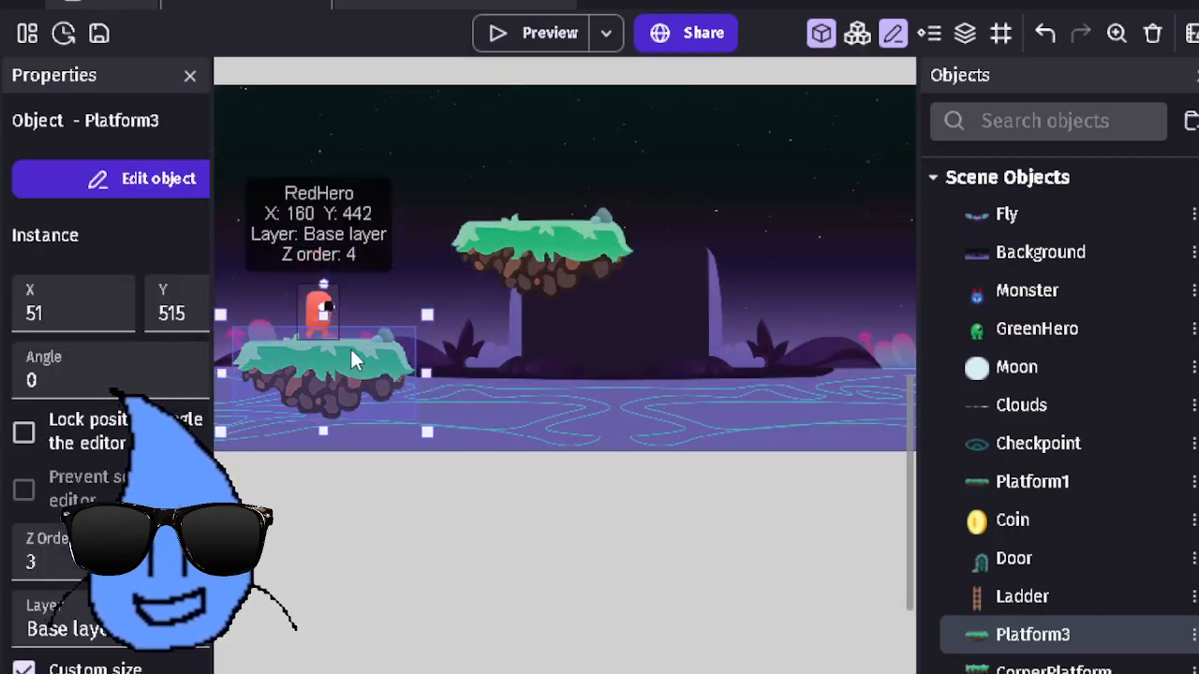
ctrl+drag(543, 222, 522, 260)
drag(520, 202, 438, 231)
drag(525, 283, 448, 300)
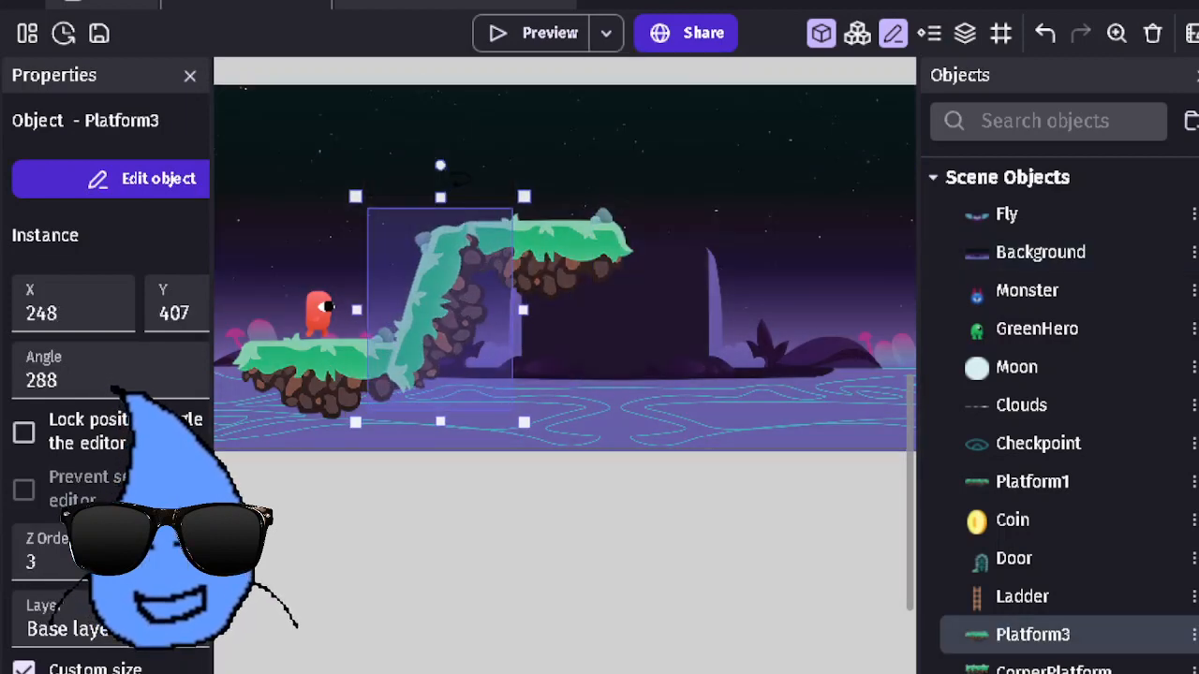
drag(440, 166, 483, 180)
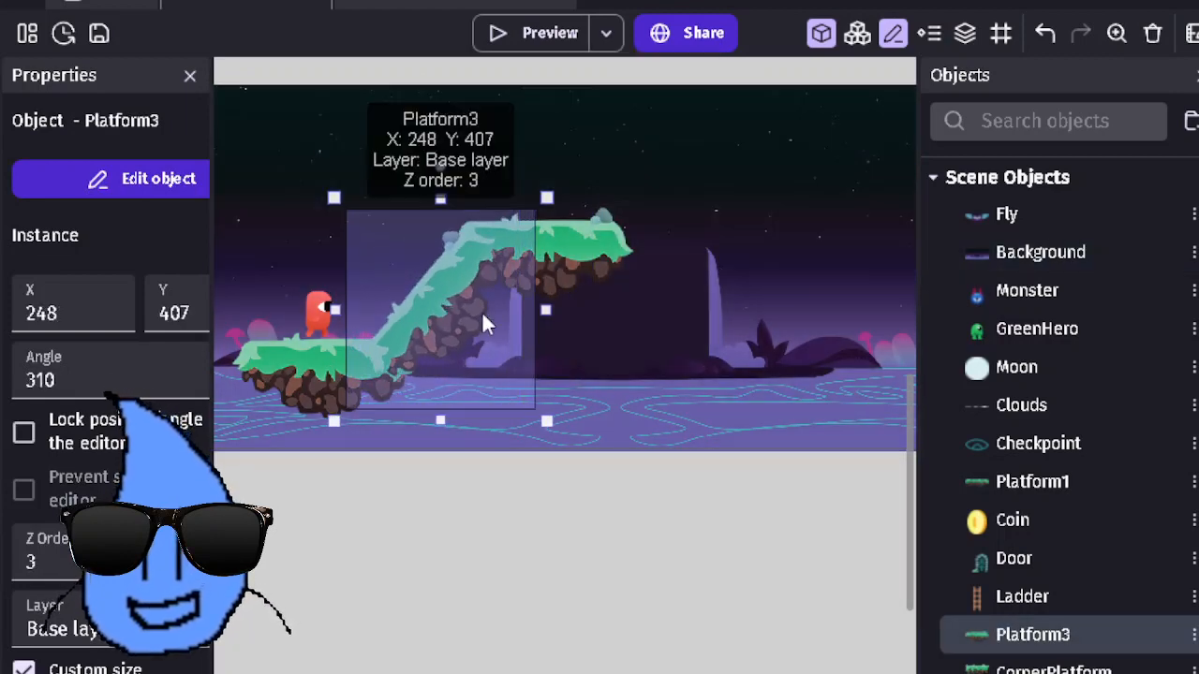
drag(483, 309, 486, 308)
click(540, 566)
Step: Duplicate the upper Platform3 and place the copy farther up and to its right, above the background's upper edge
ctrl+scroll(540, 566, down, 1)
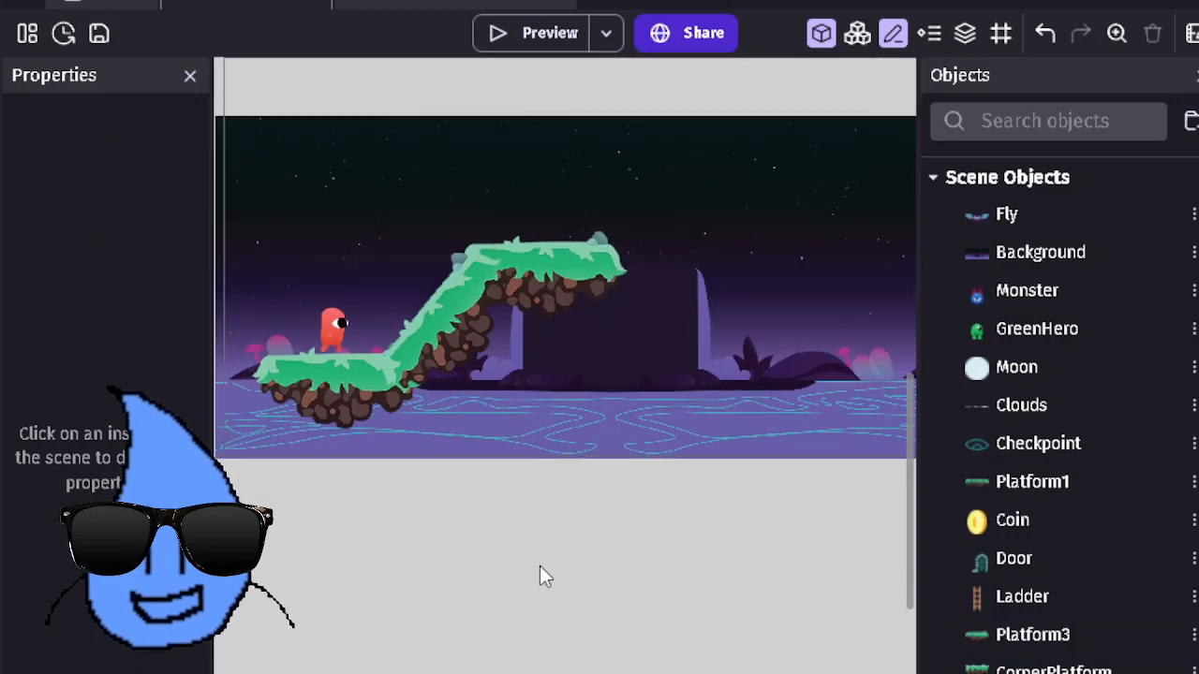
ctrl+scroll(540, 566, down, 1)
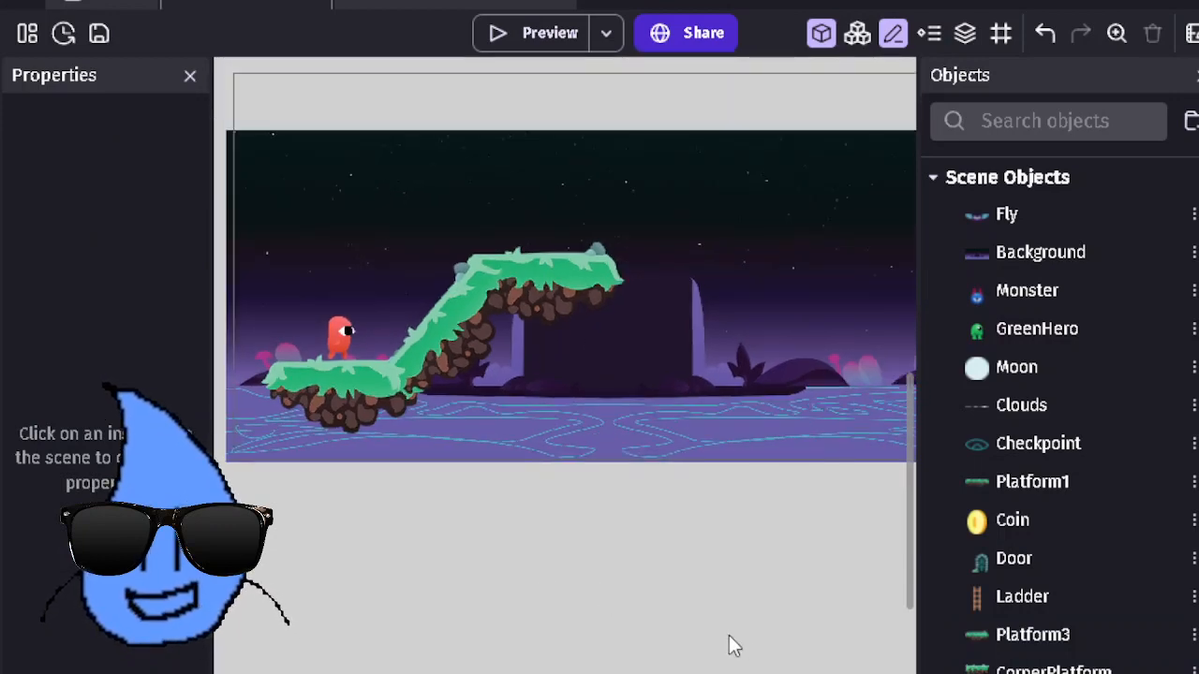
ctrl+scroll(637, 624, up, 2)
scroll(568, 474, up, 3)
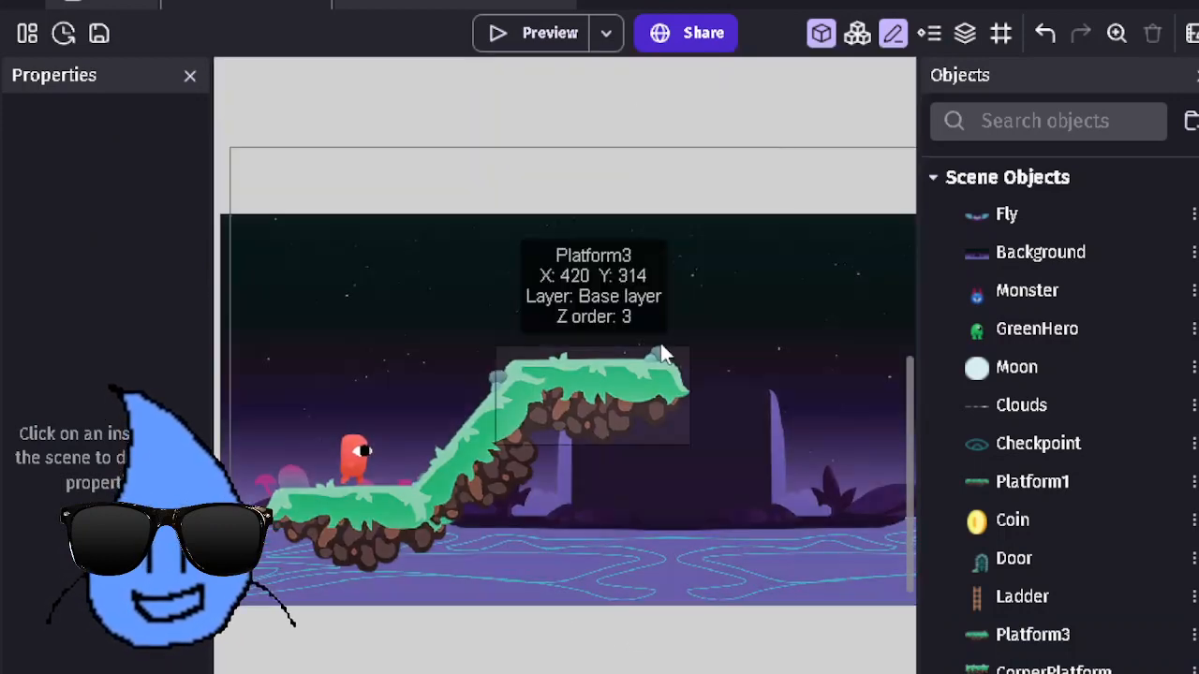
middle_drag(656, 348, 587, 487)
click(561, 502)
drag(690, 328, 736, 330)
click(557, 217)
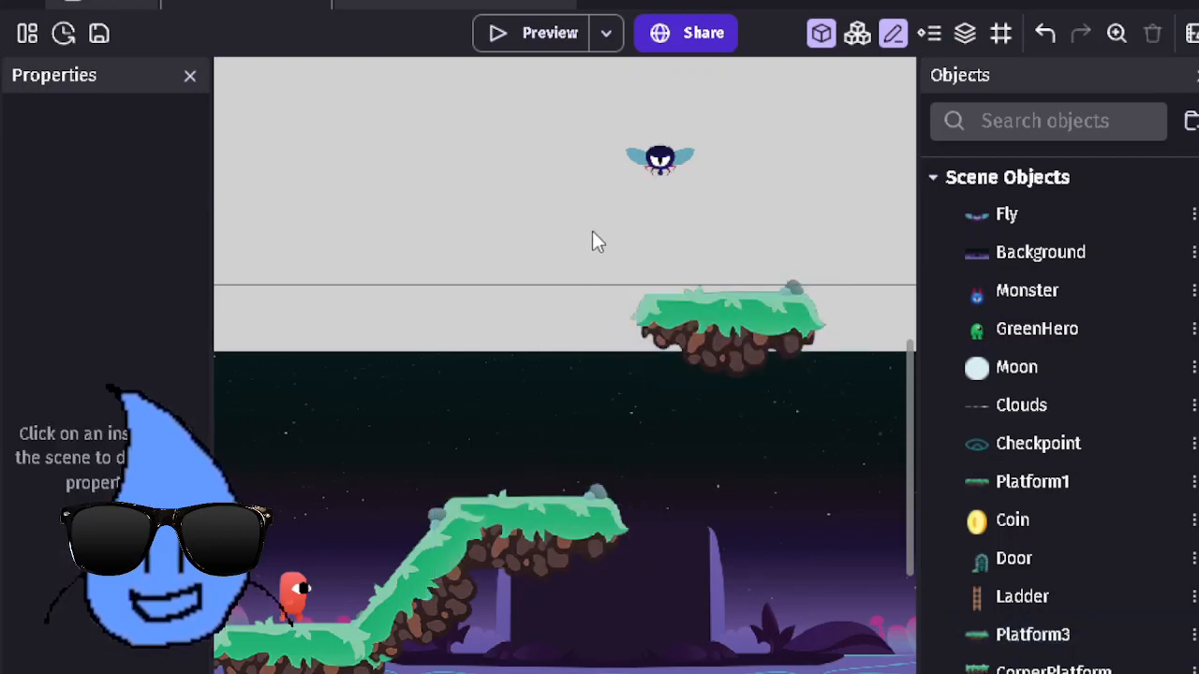
Step: Place a Ladder instance at X 622, Y 112, standing on the right end of the middle platform
middle_drag(593, 234, 560, 232)
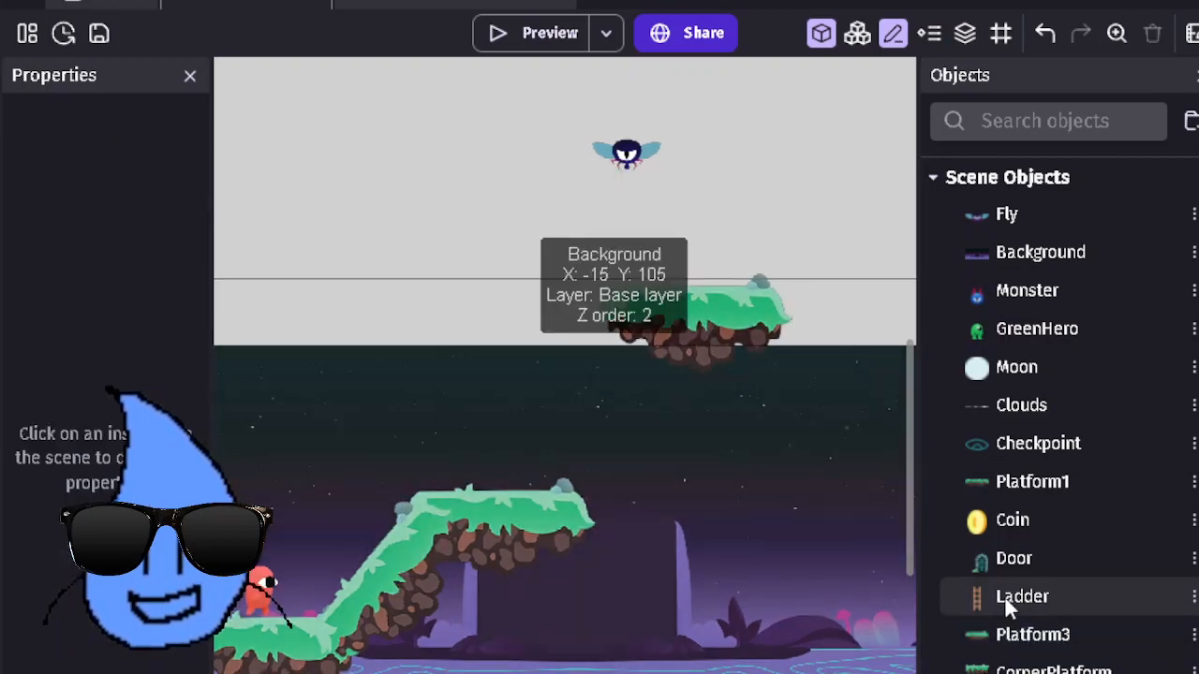
drag(1004, 596, 528, 354)
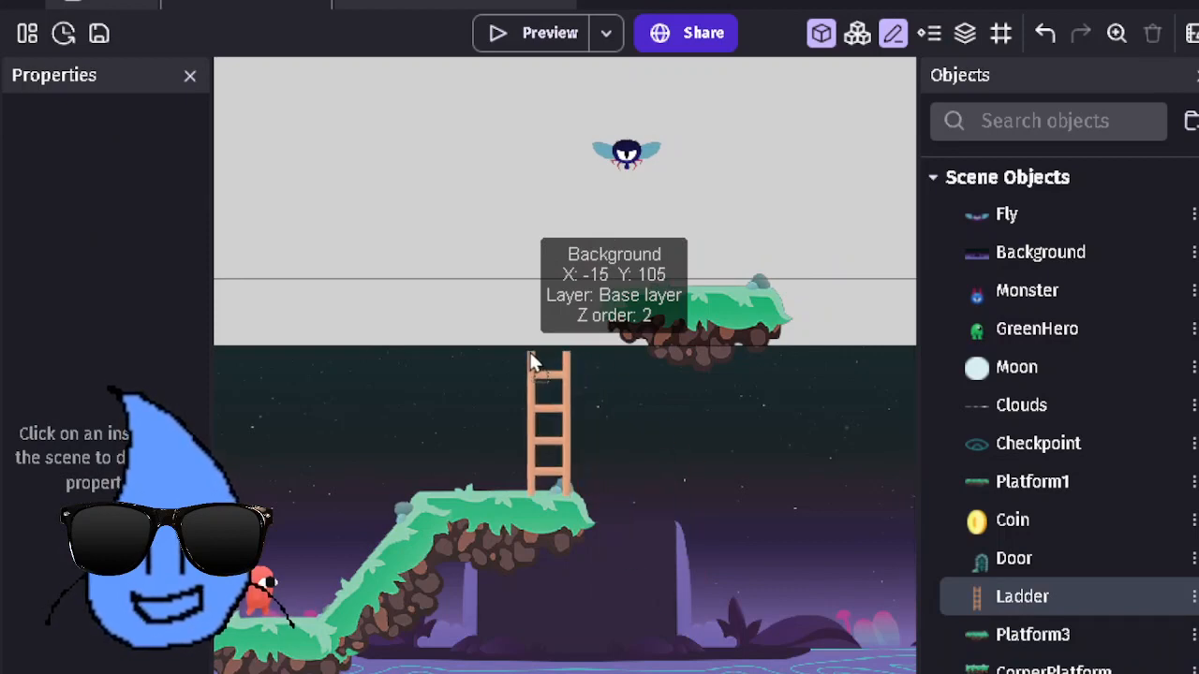
click(549, 405)
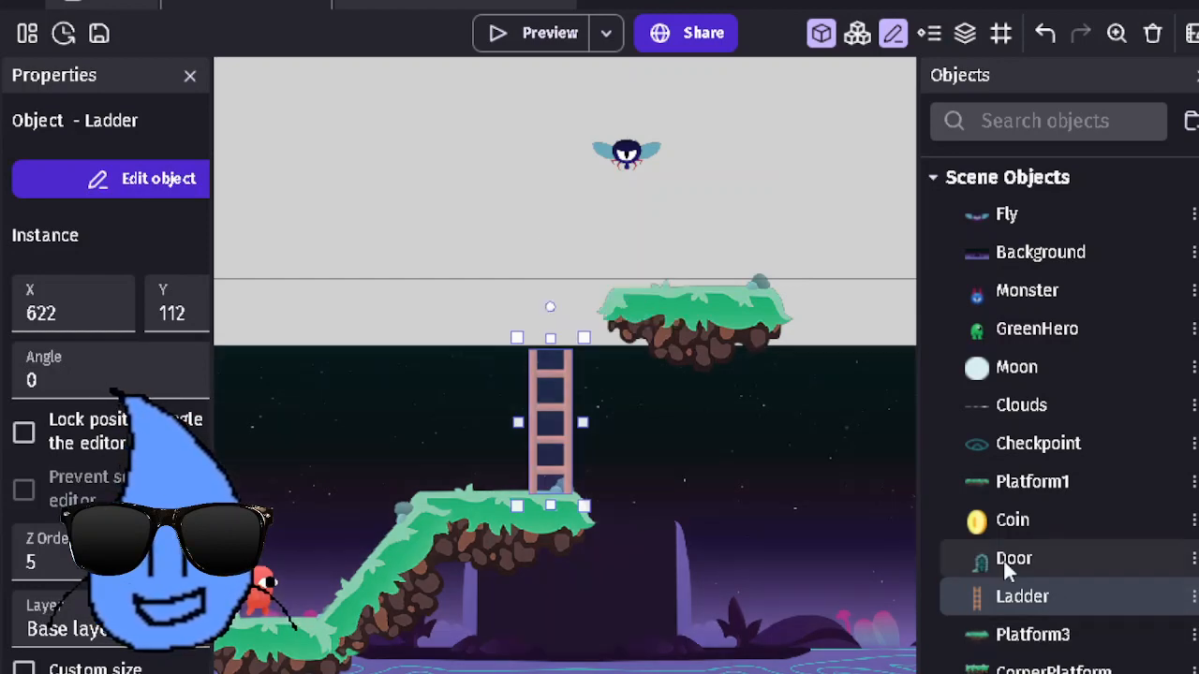
Step: Add the Platform behavior to the Ladder object, set its type to Ladder and apply the changes
click(1193, 599)
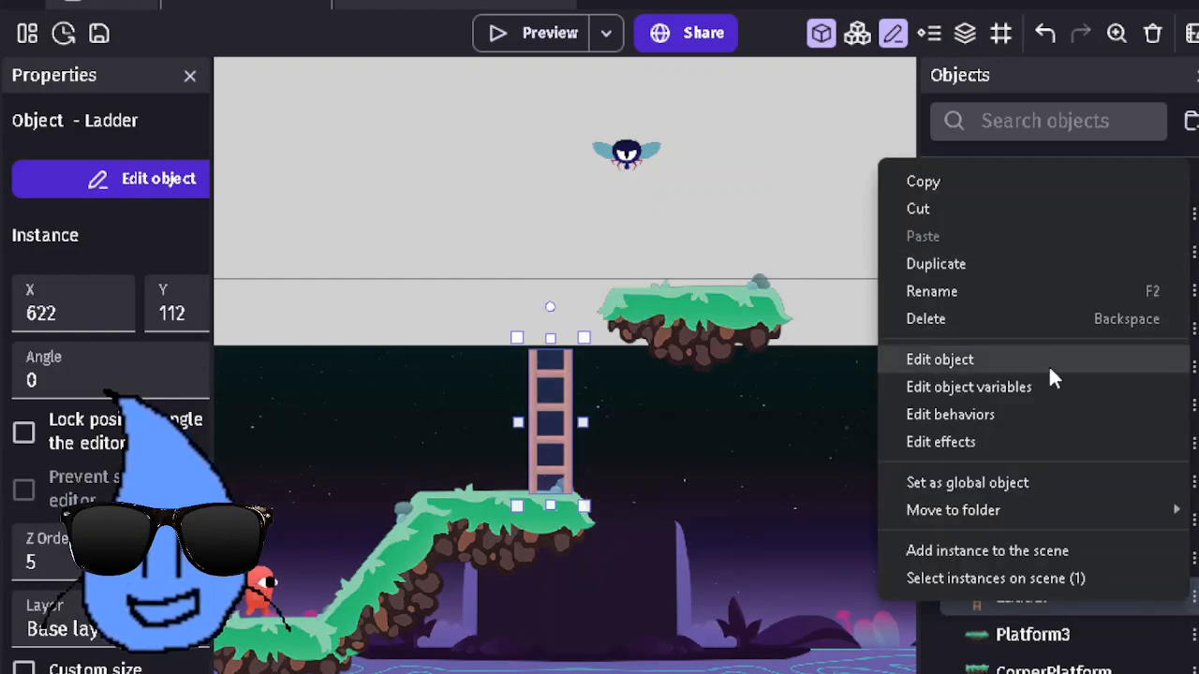
click(1048, 414)
click(620, 431)
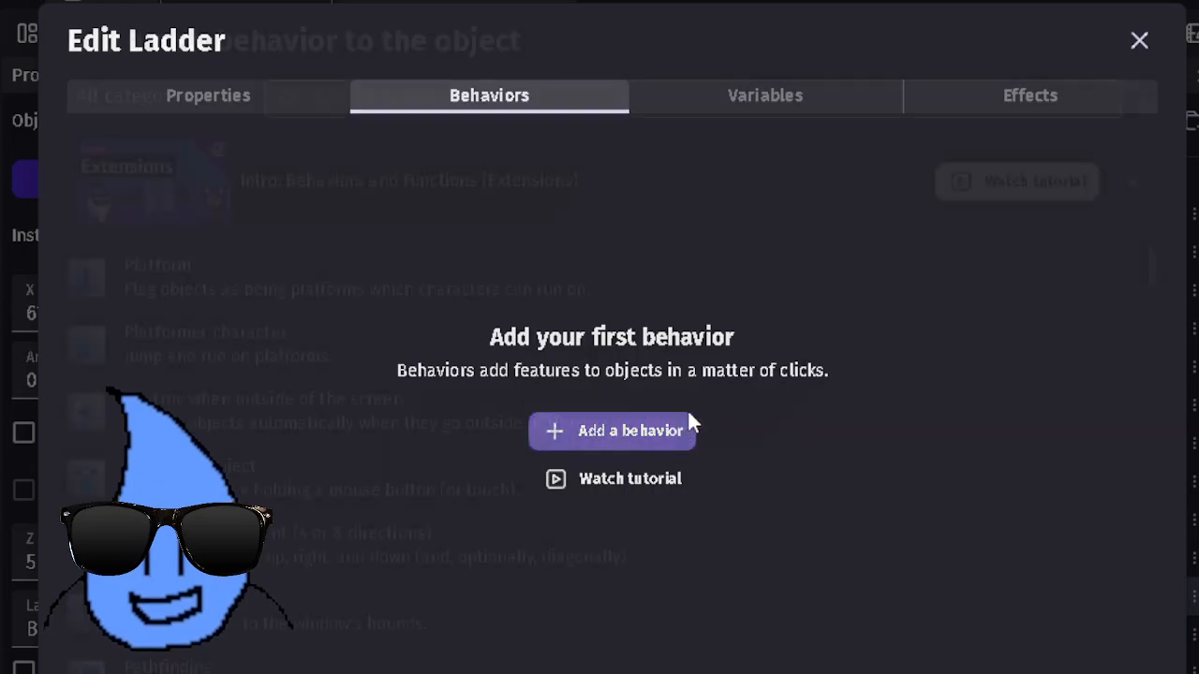
click(193, 286)
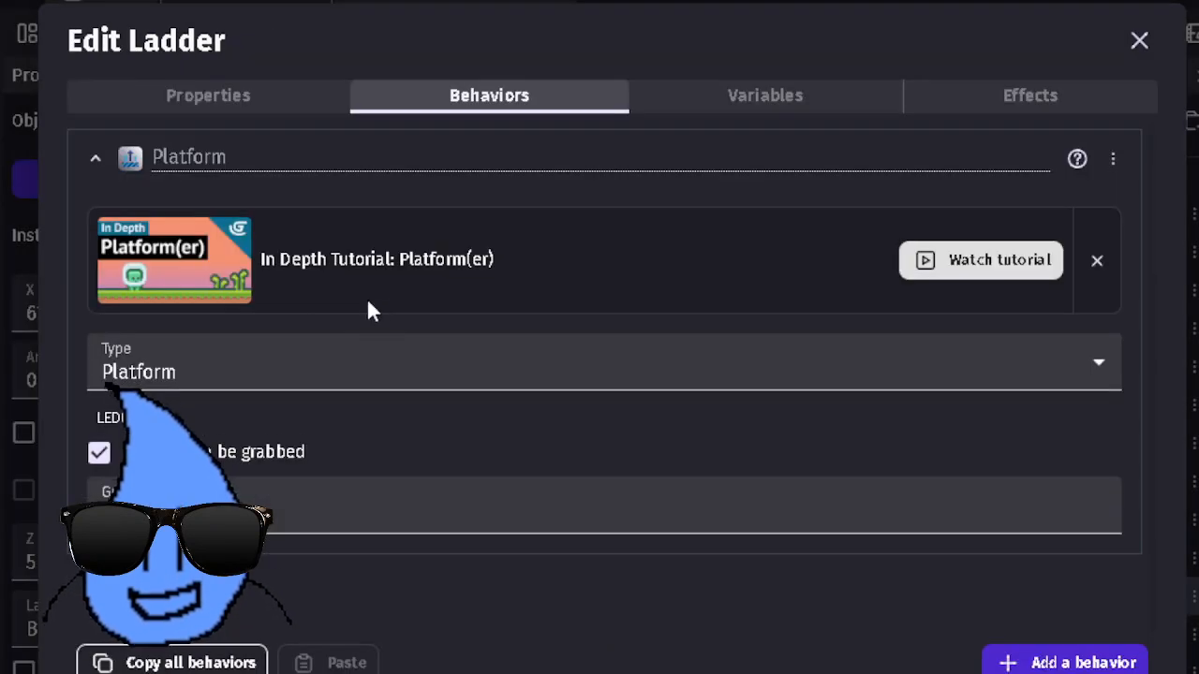
click(278, 367)
click(480, 453)
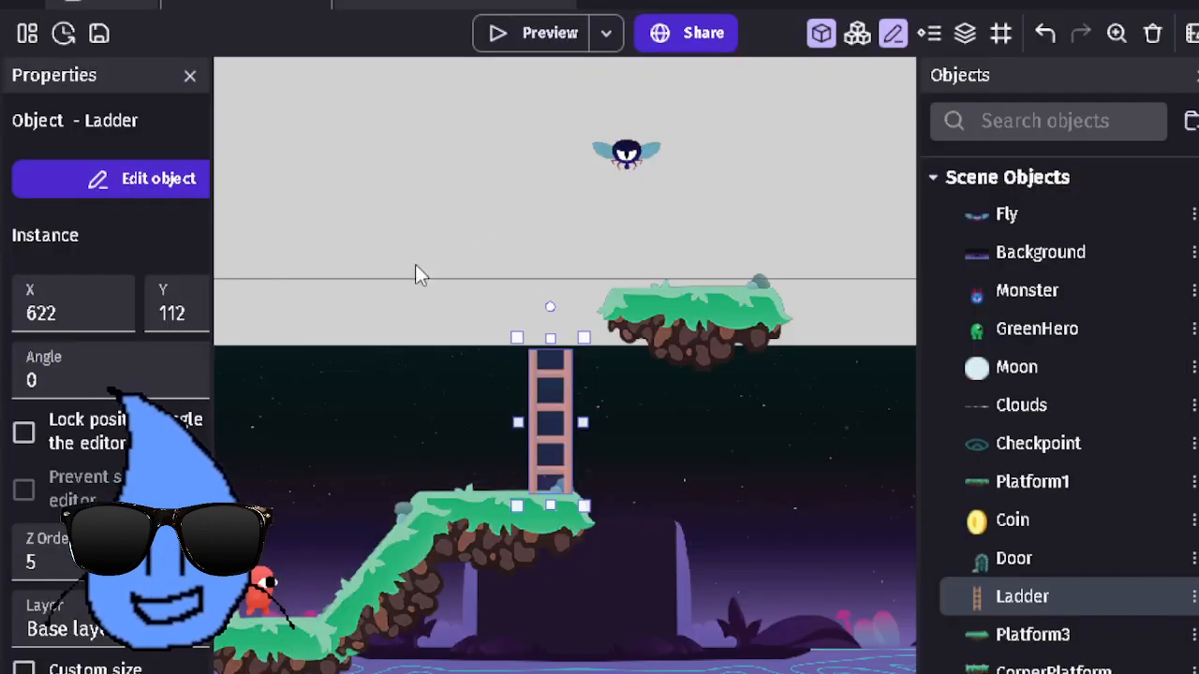
Step: Move the highest Platform3 instance down to X 673, Y 87, directly beside the ladder's upper end
click(415, 263)
drag(669, 327, 677, 402)
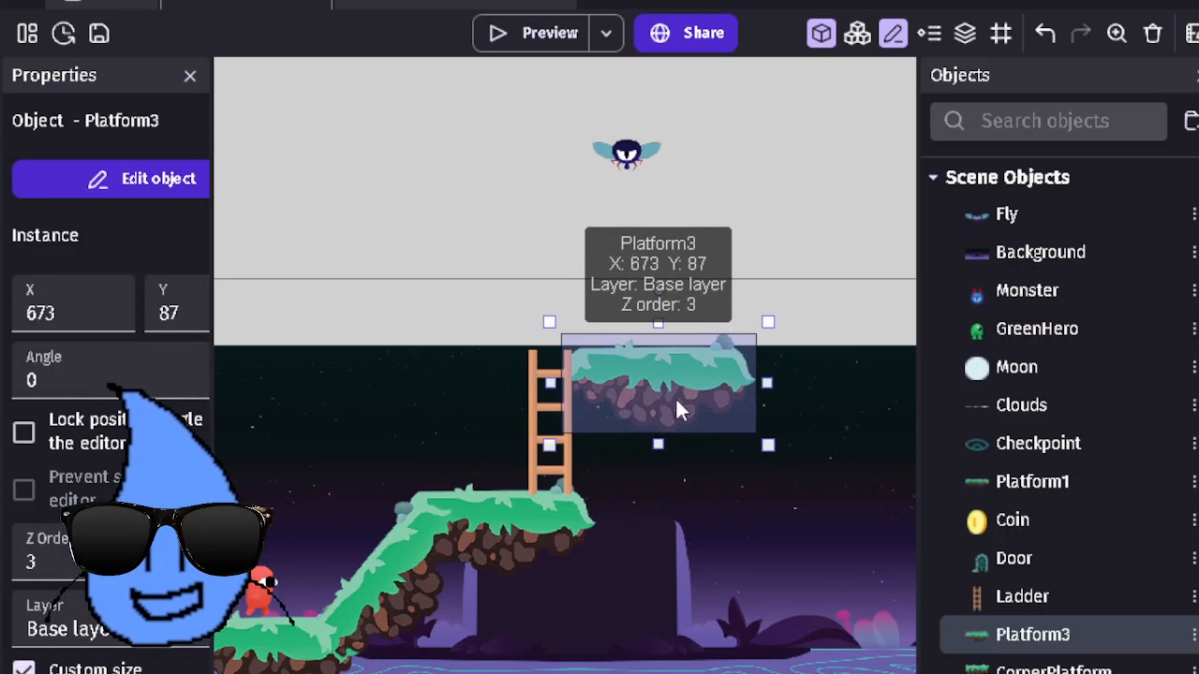
click(557, 224)
click(547, 373)
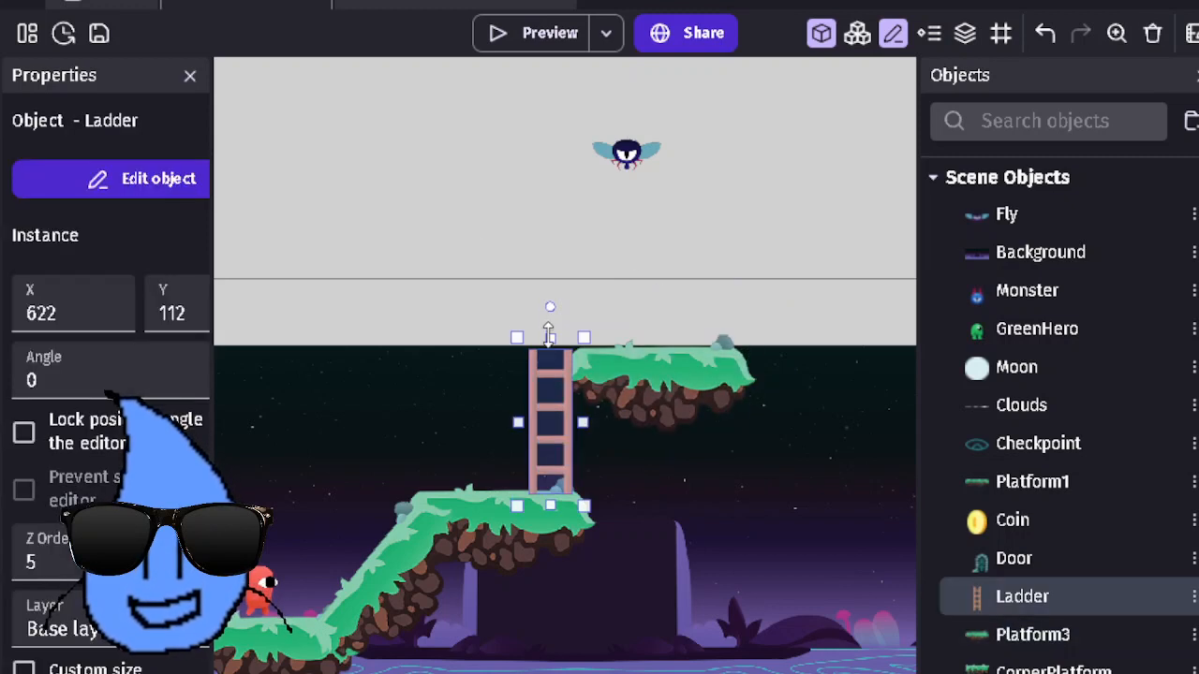
mouse_move(550, 341)
mouse_down()
mouse_move(556, 289)
mouse_move(563, 334)
mouse_up()
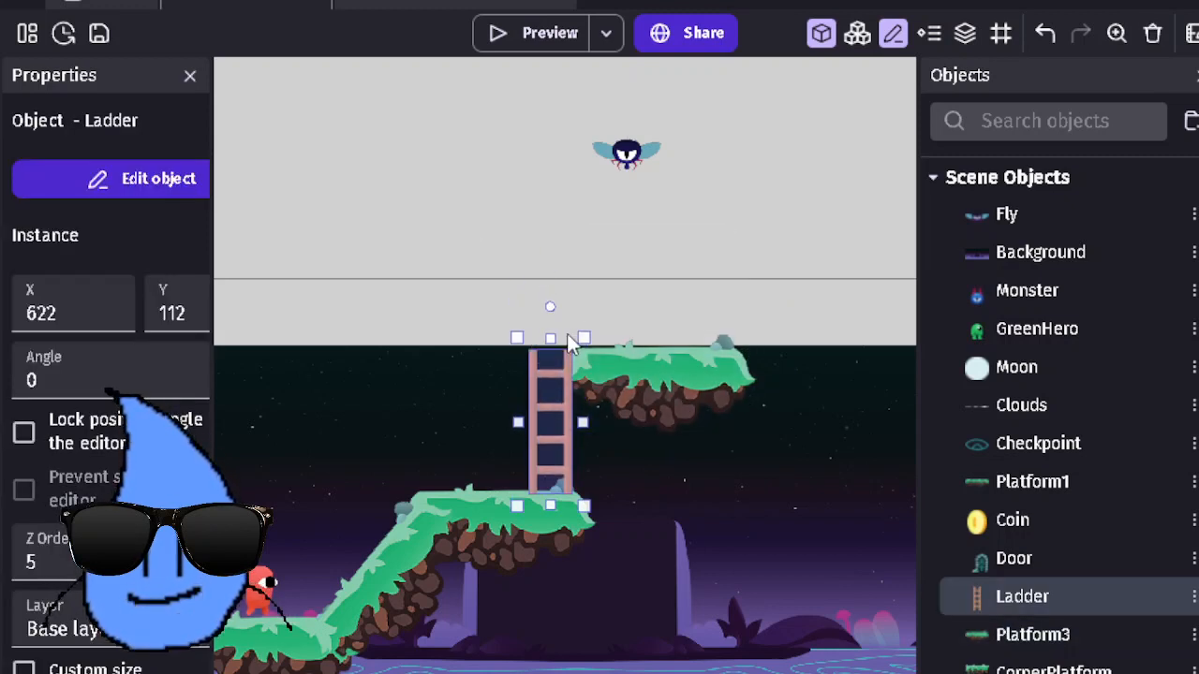
click(591, 161)
Step: Preview the scene and test RedHero by running right, jumping onto the middle platform and climbing the ladder
click(550, 35)
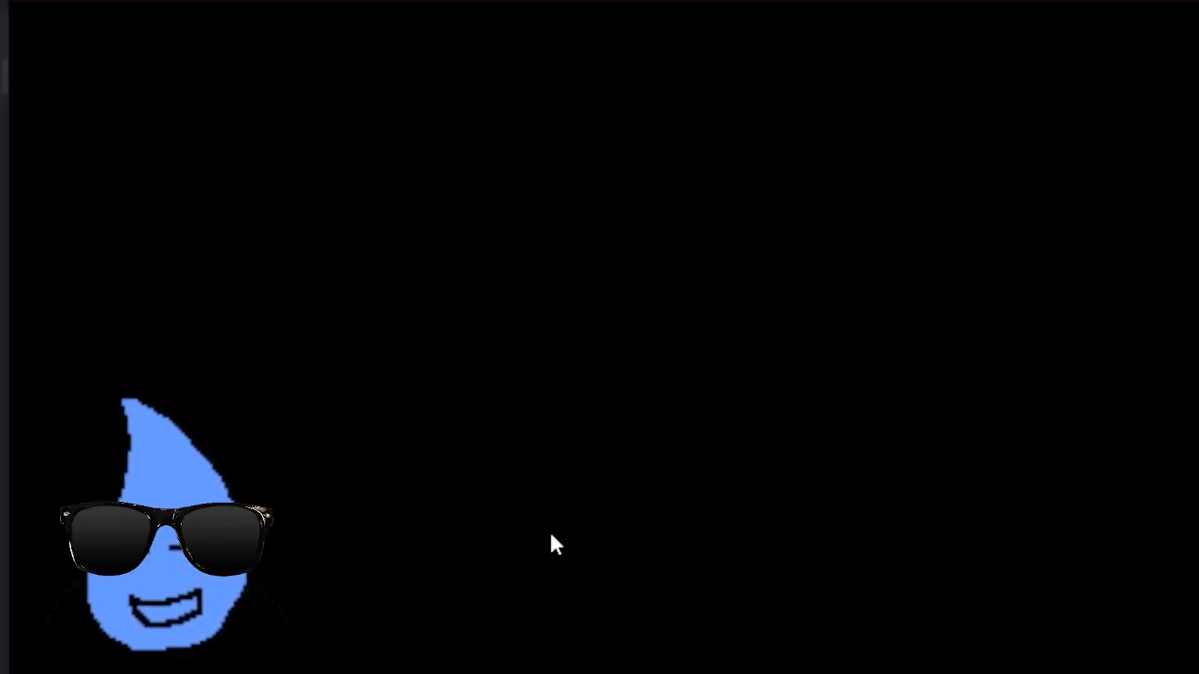
key(Right)
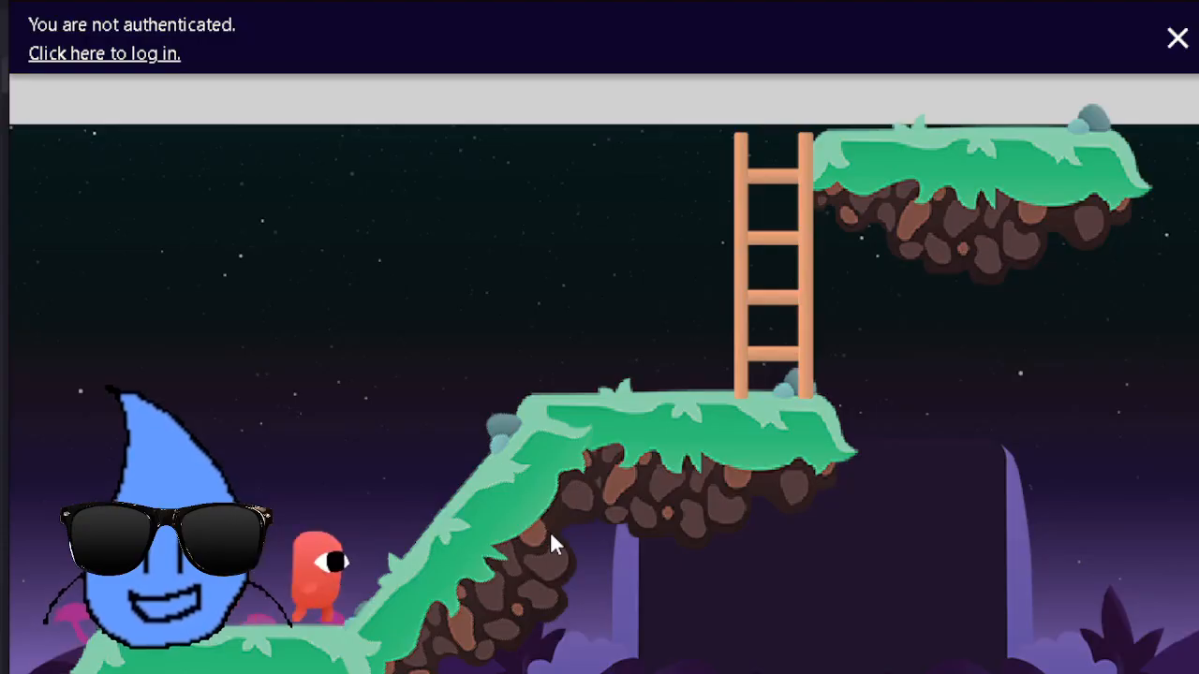
key(space)
key(Right)
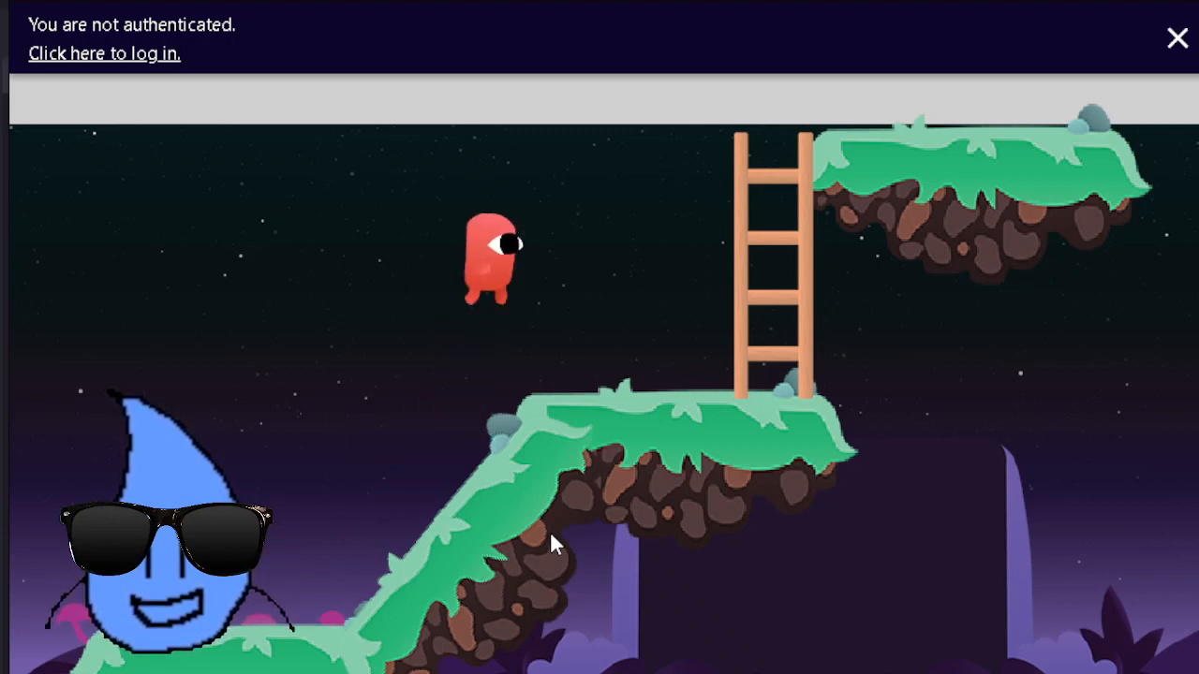
key(Up)
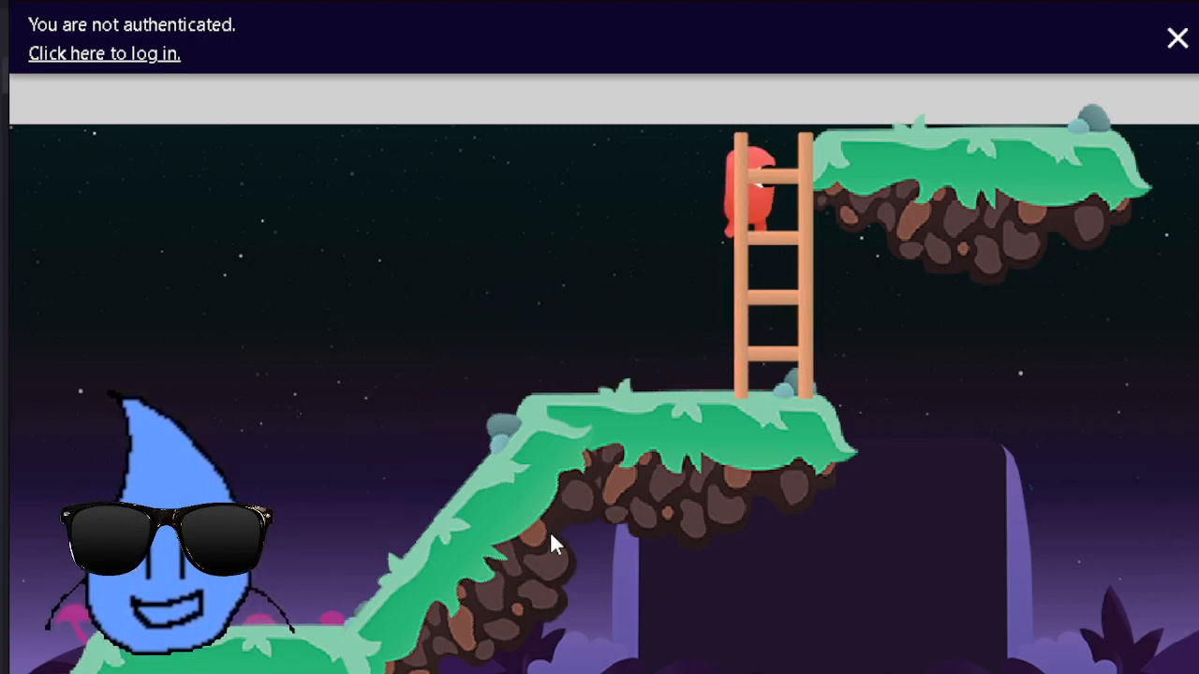
Step: Test RedHero in the preview by moving from the ladder onto the highest platform, returning left and jumping around the slope, and close the preview
key(Up)
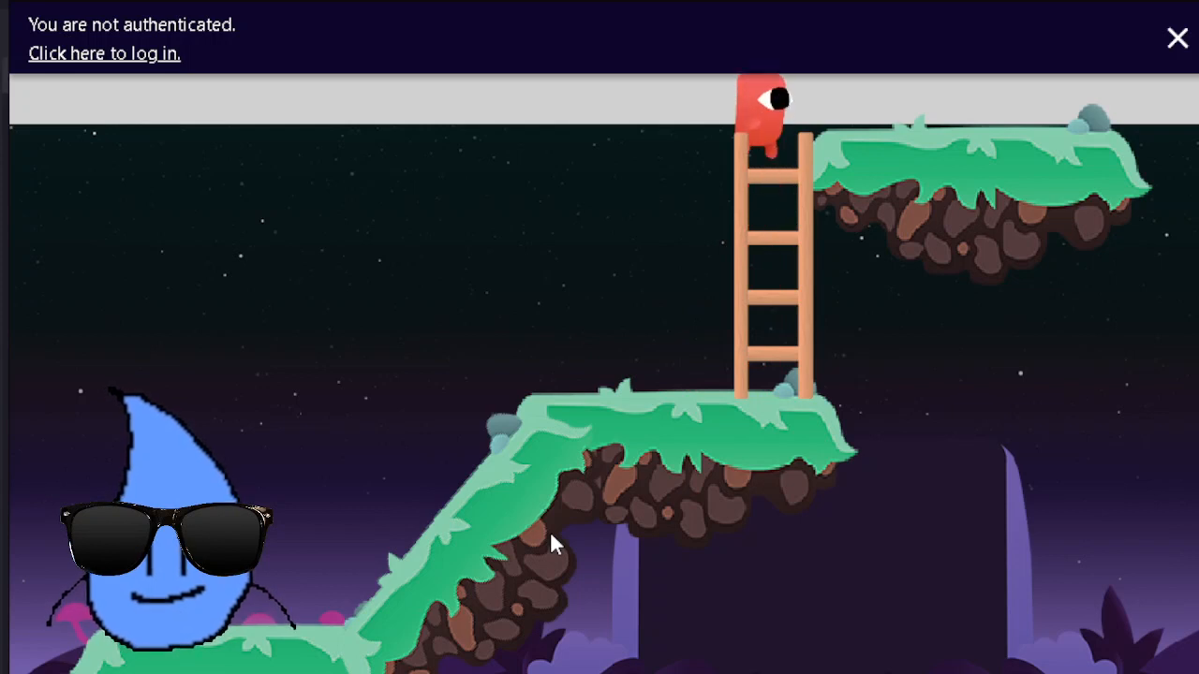
key(Right)
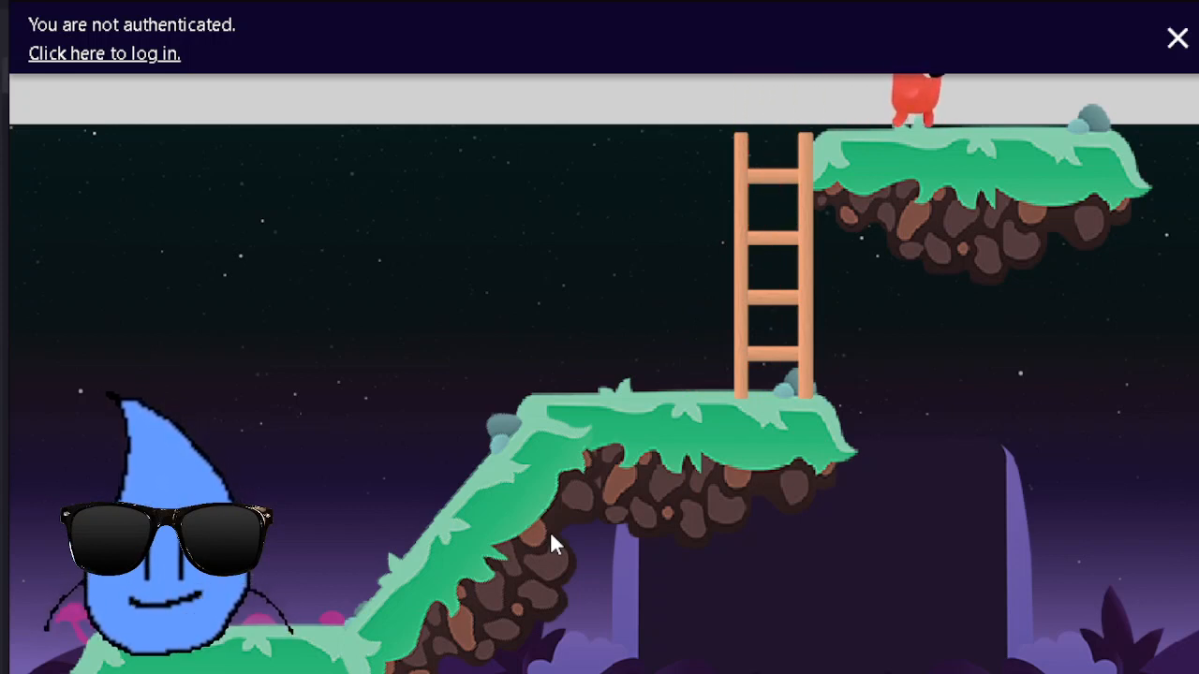
key(Left)
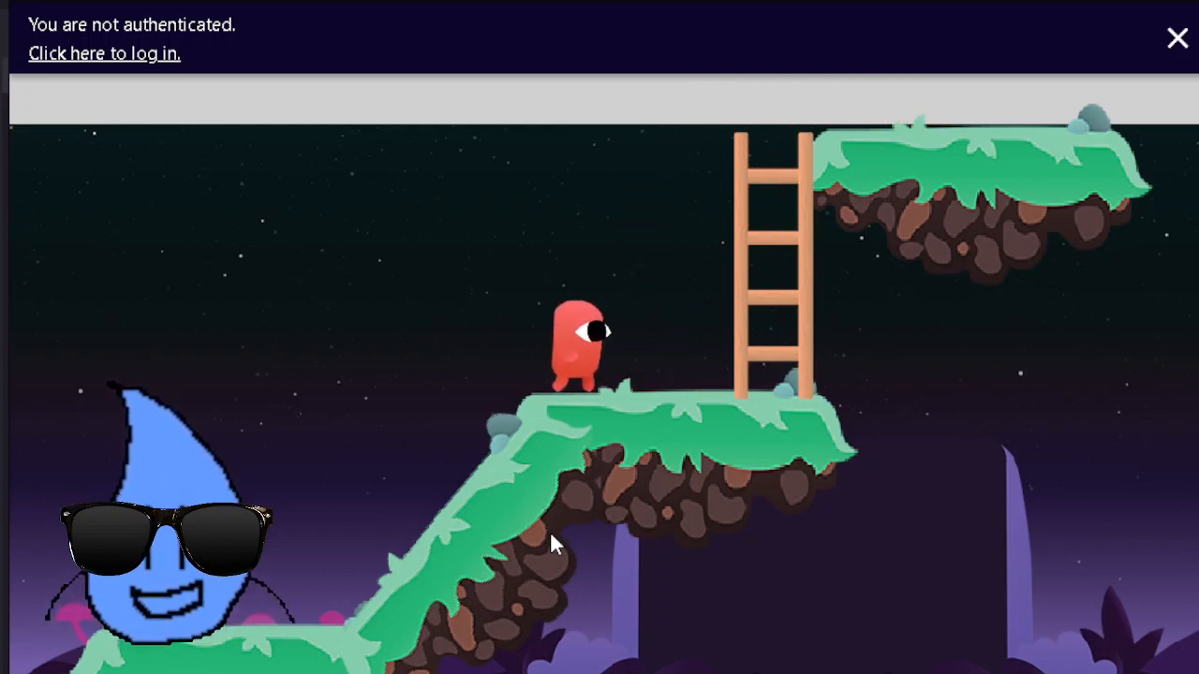
key(space)
key(Left)
key(space)
key(Right)
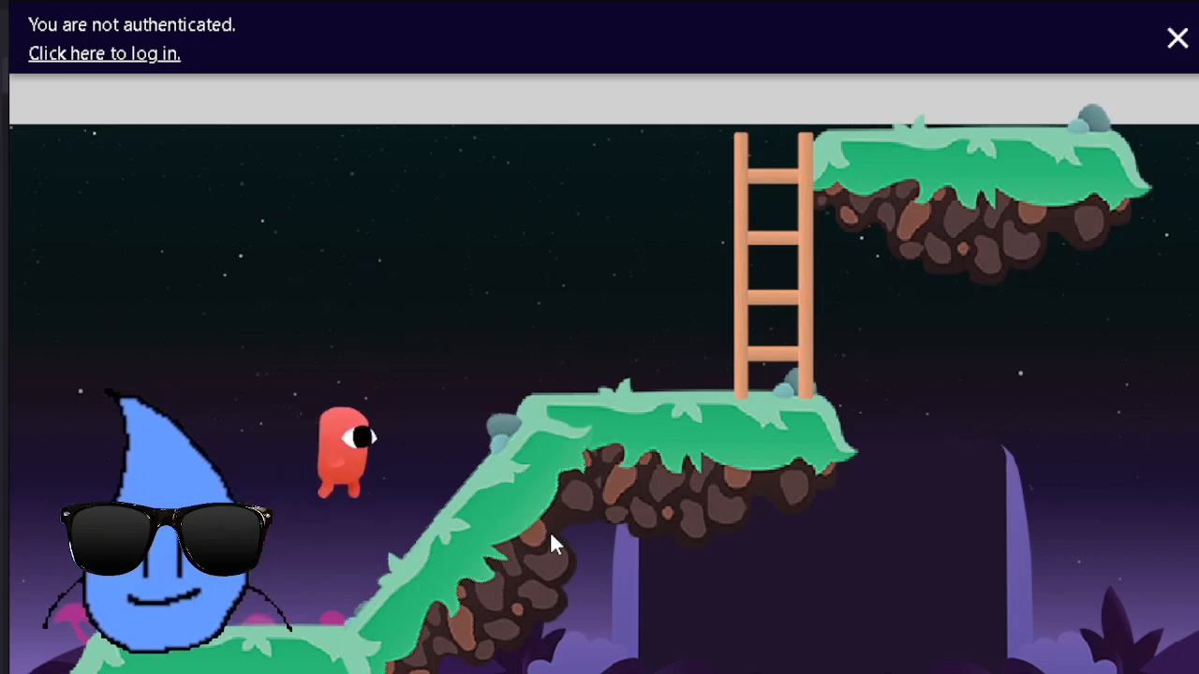
key(space)
key(Left)
key(Right)
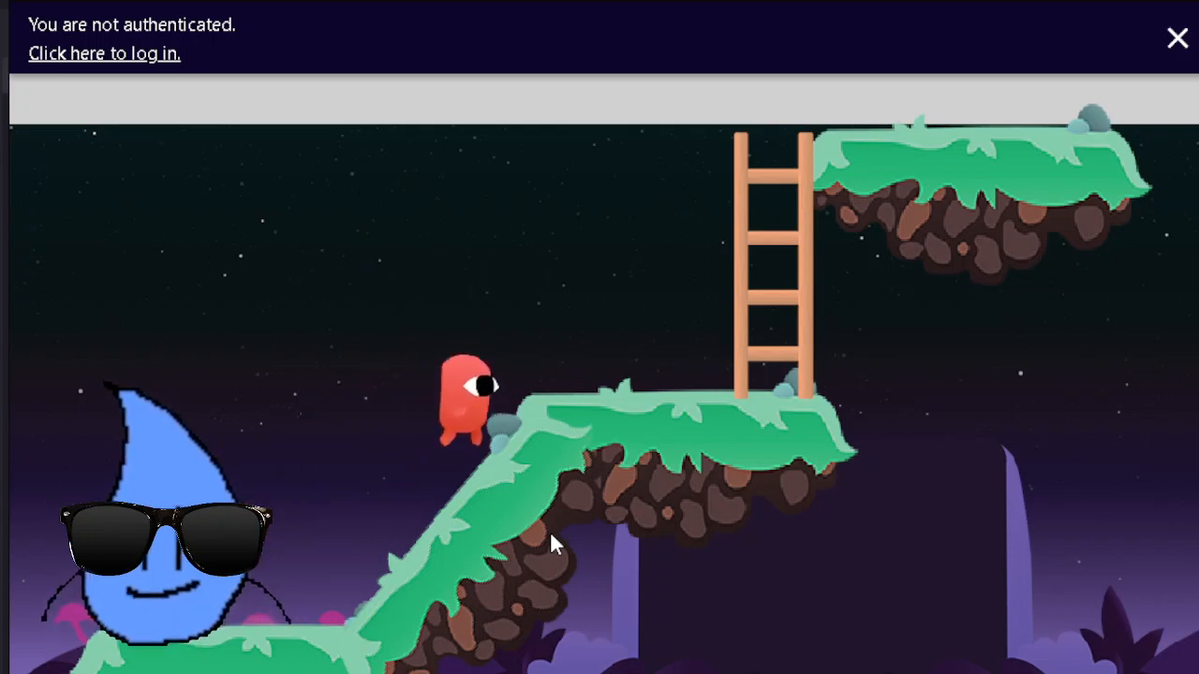
key(space)
key(Right)
key(Left)
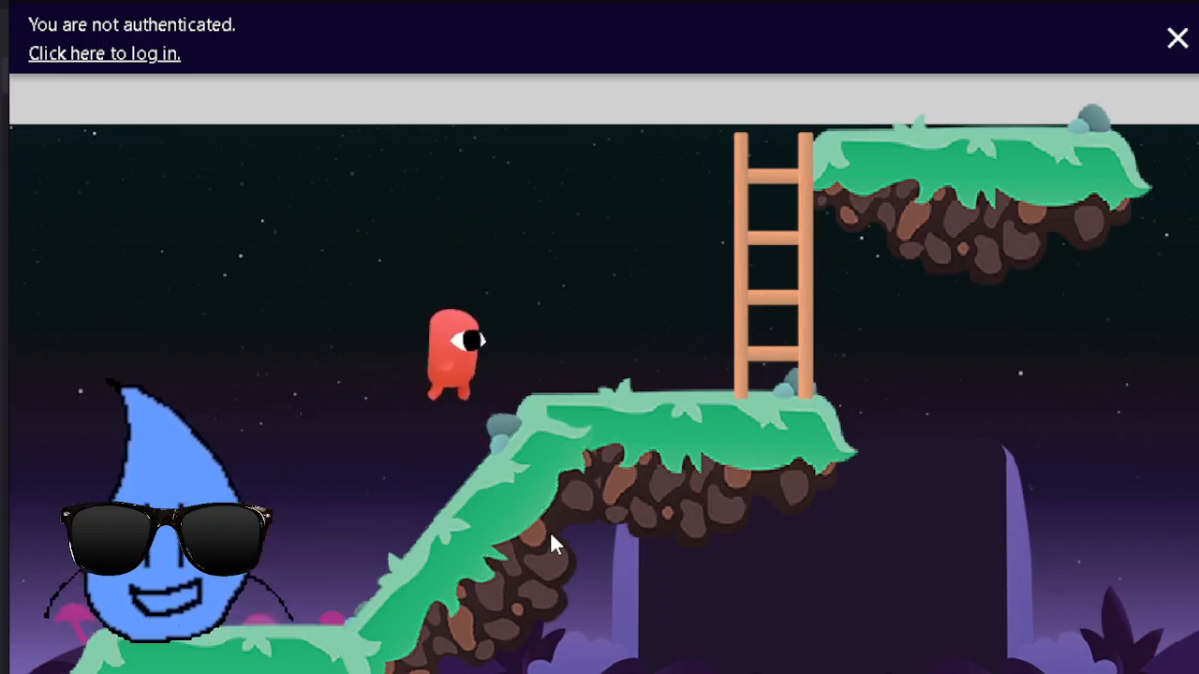
key(Right)
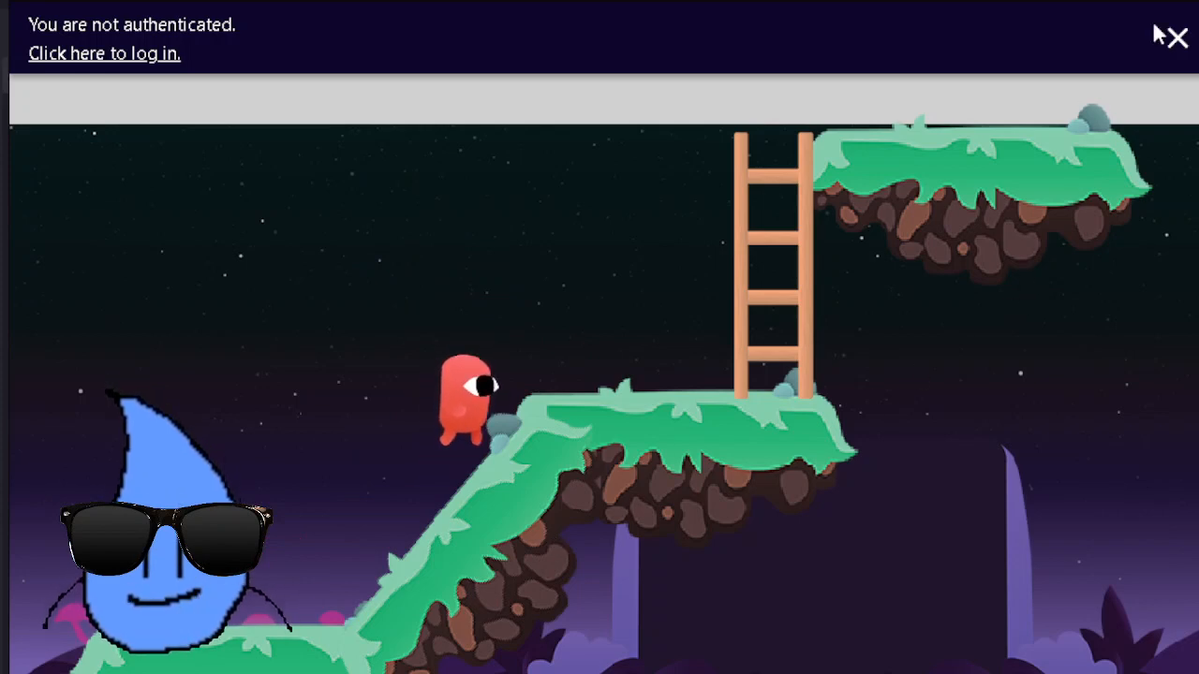
click(1185, 3)
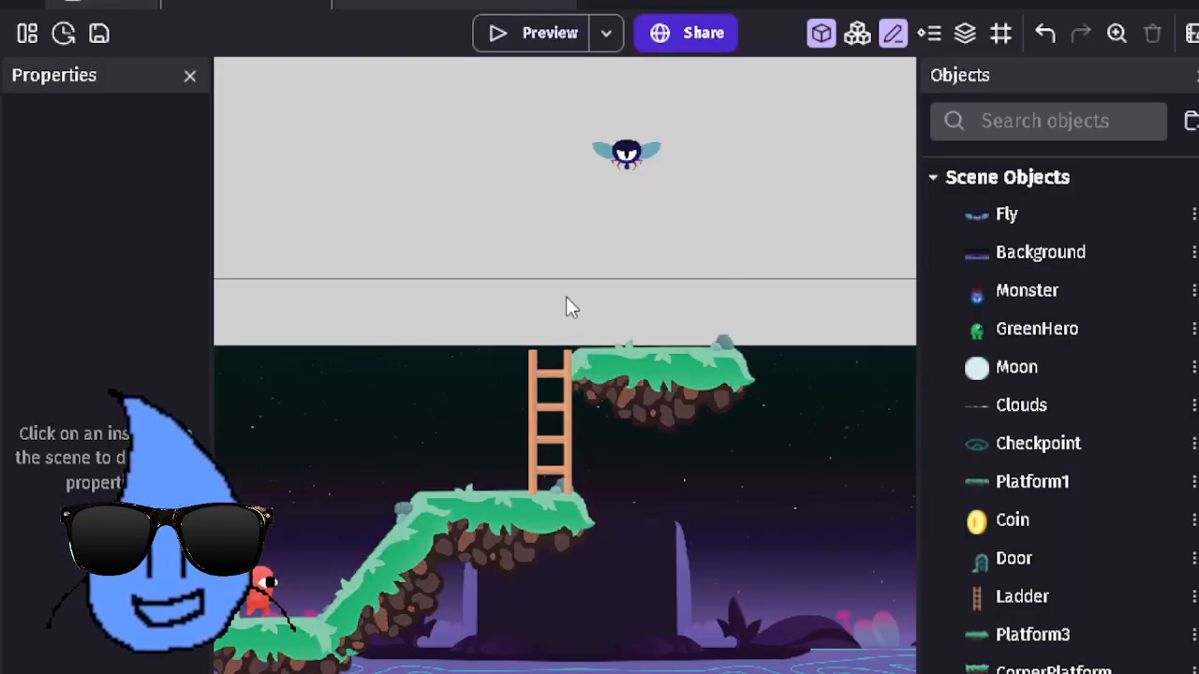
click(268, 577)
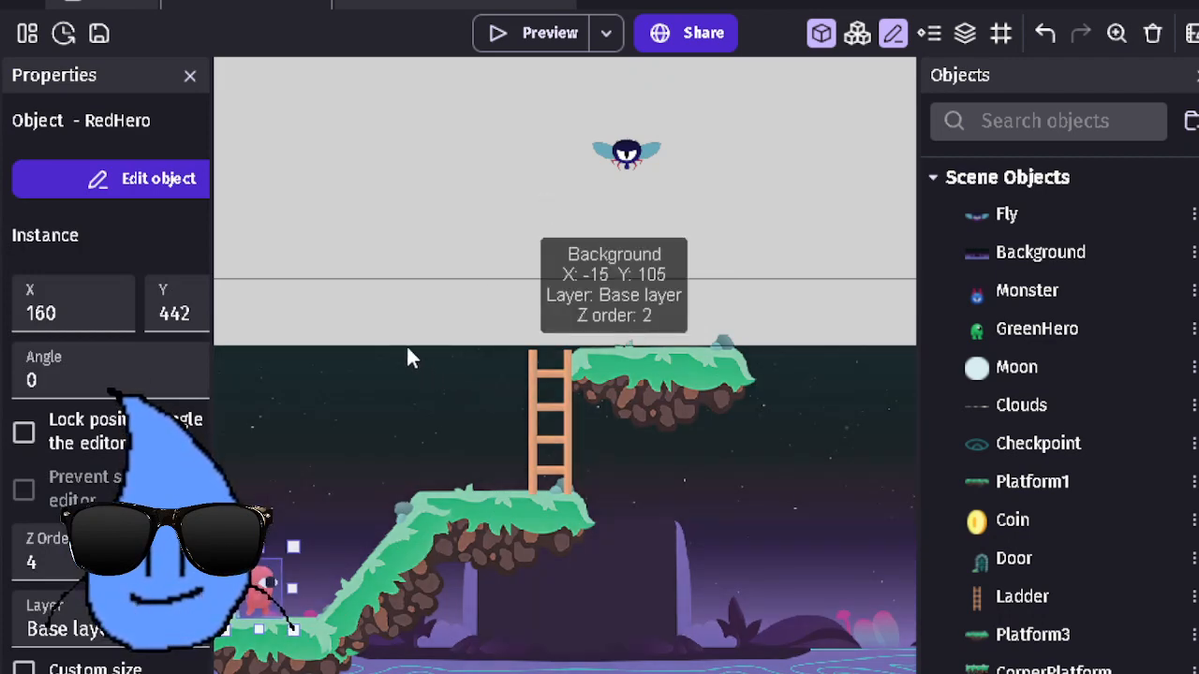
click(388, 292)
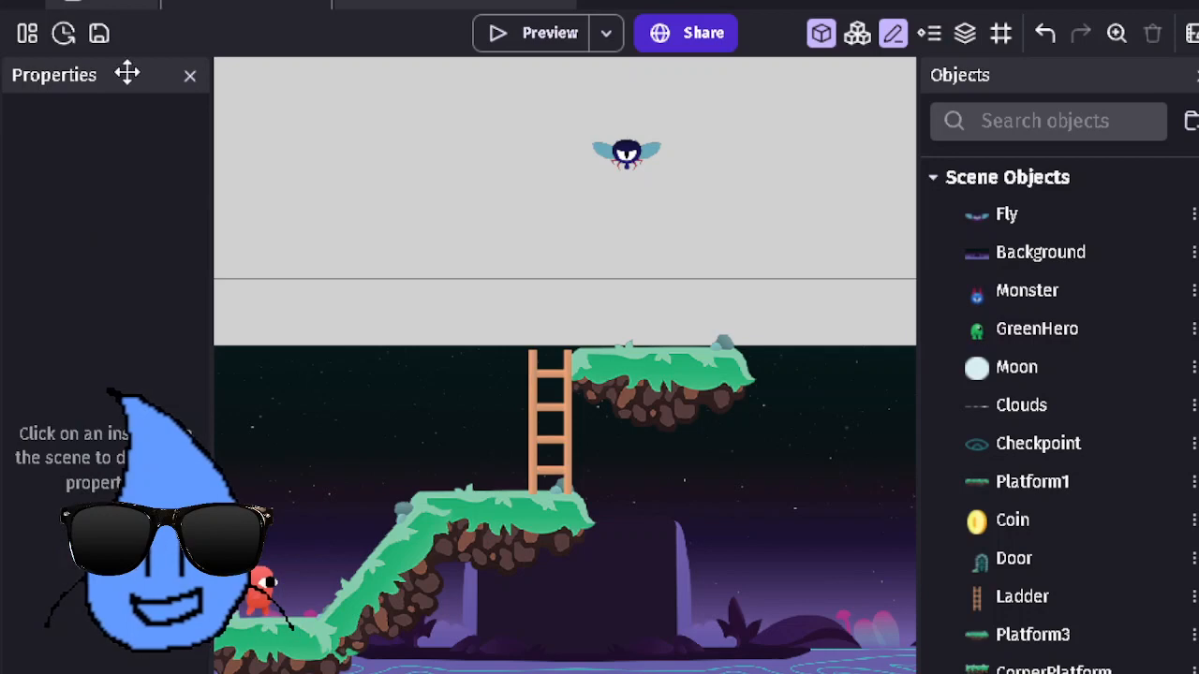
click(27, 36)
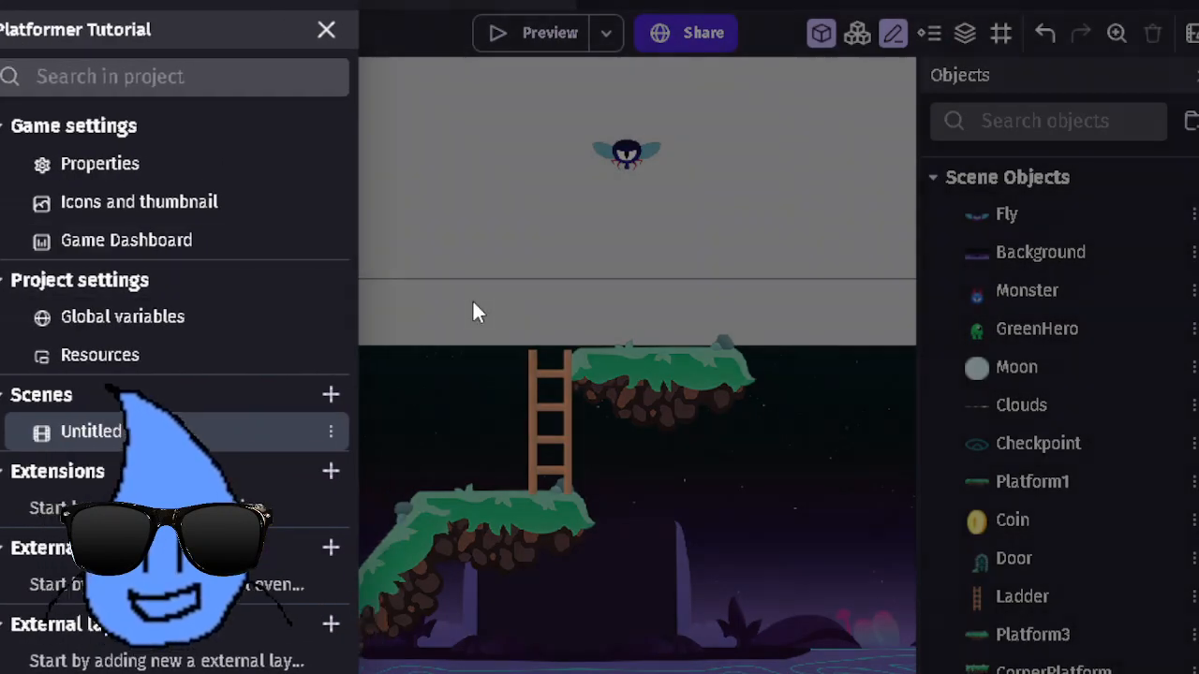
click(472, 298)
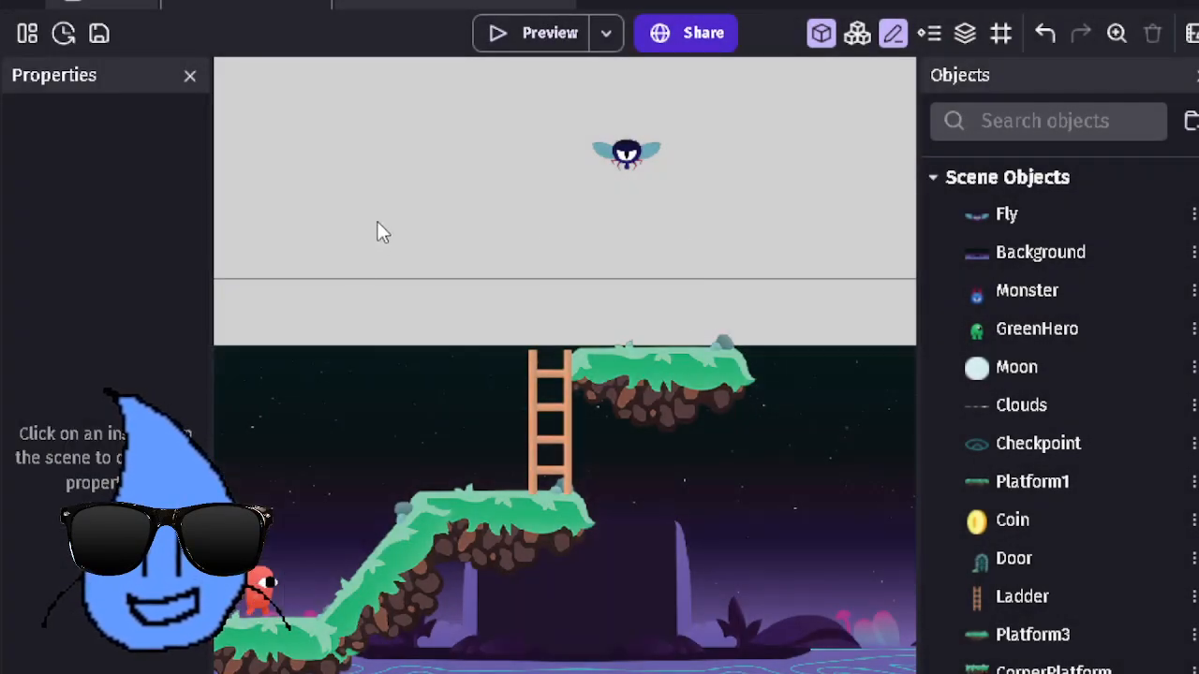
Step: Search the available extensions for camera and install the Smooth Camera extension in the project
click(27, 34)
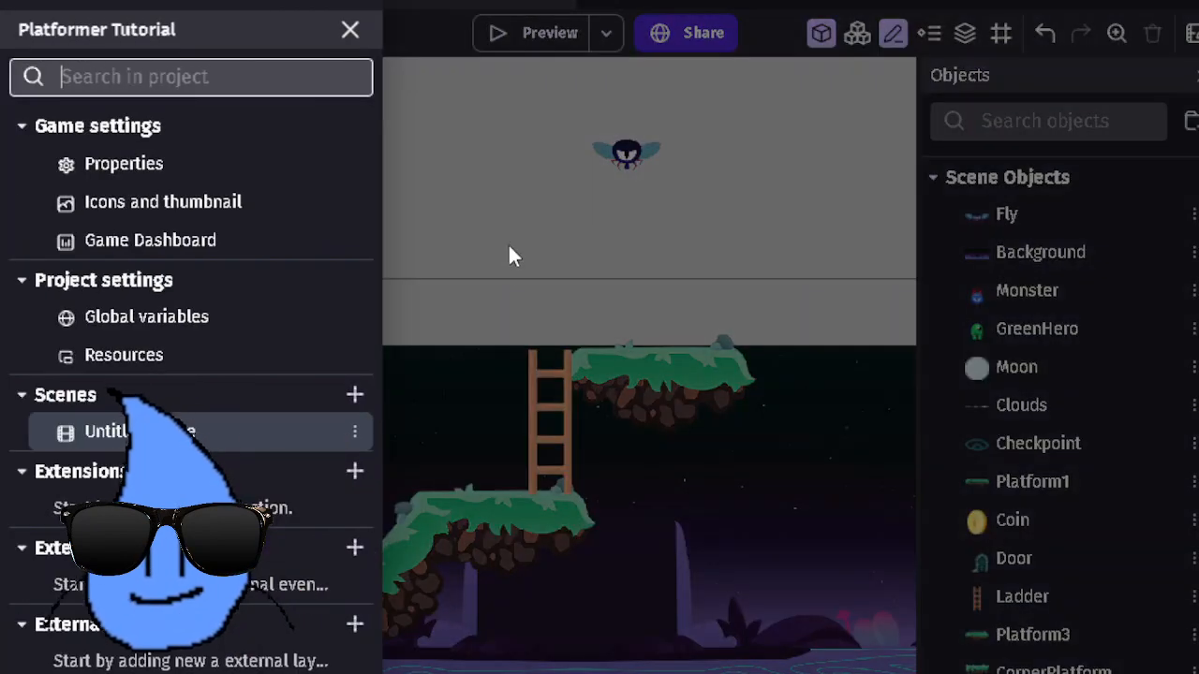
click(354, 473)
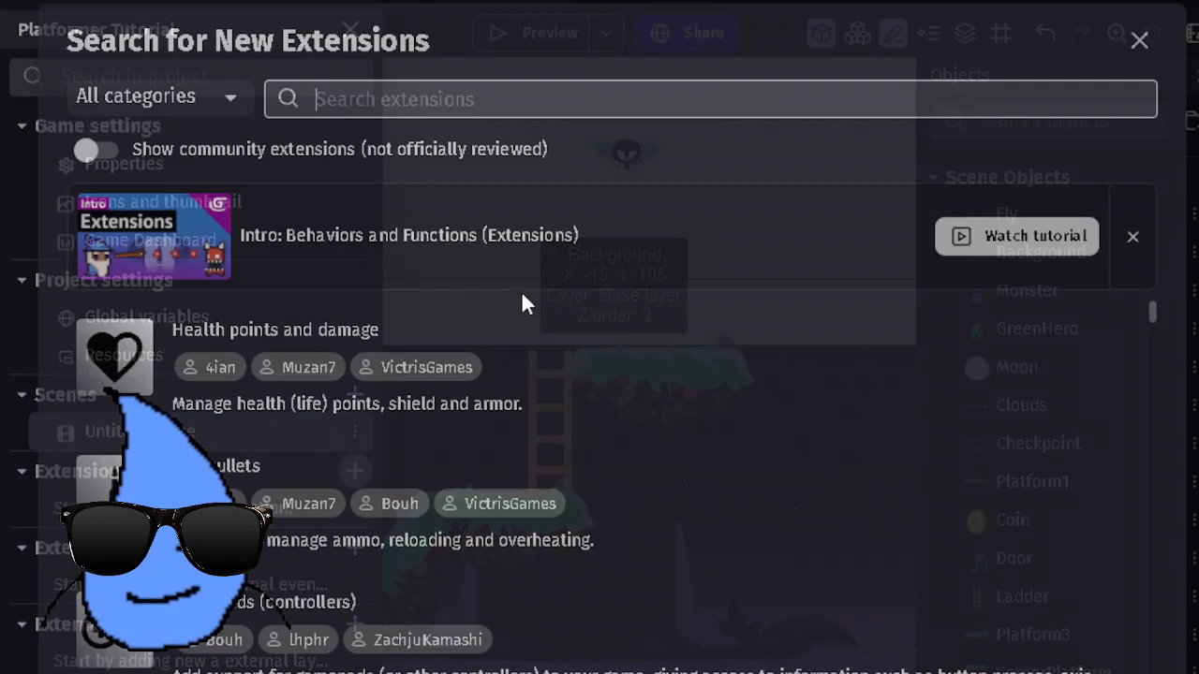
scroll(495, 311, down, 15)
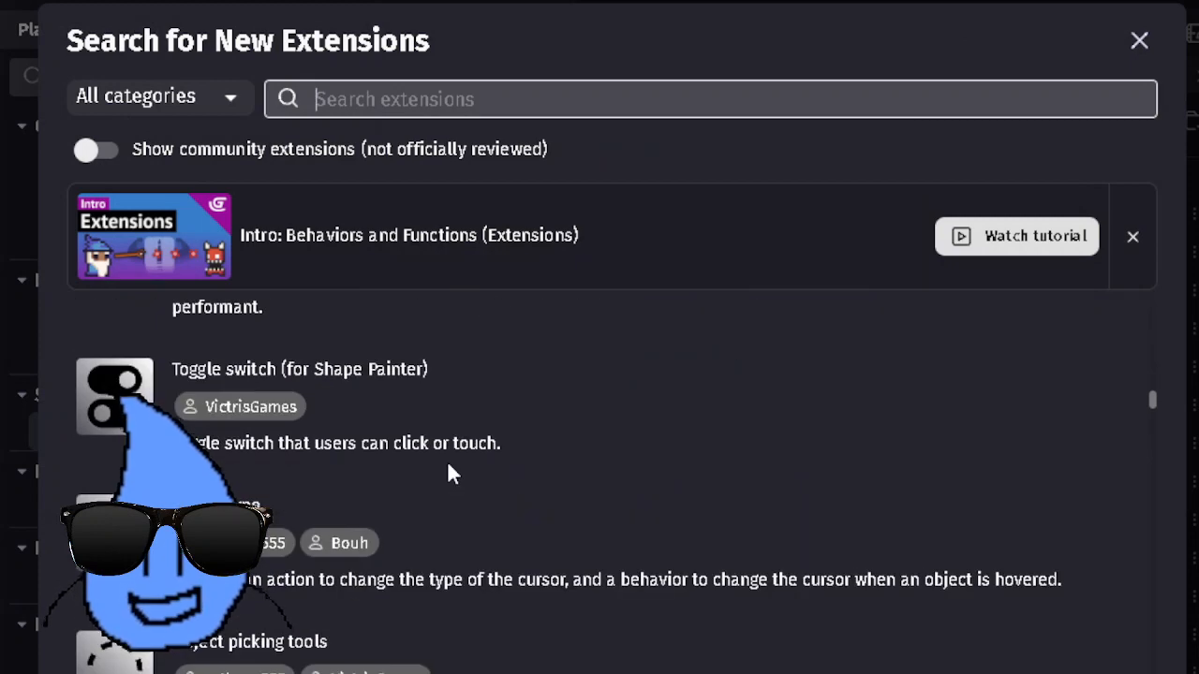
text(s)
text(amera)
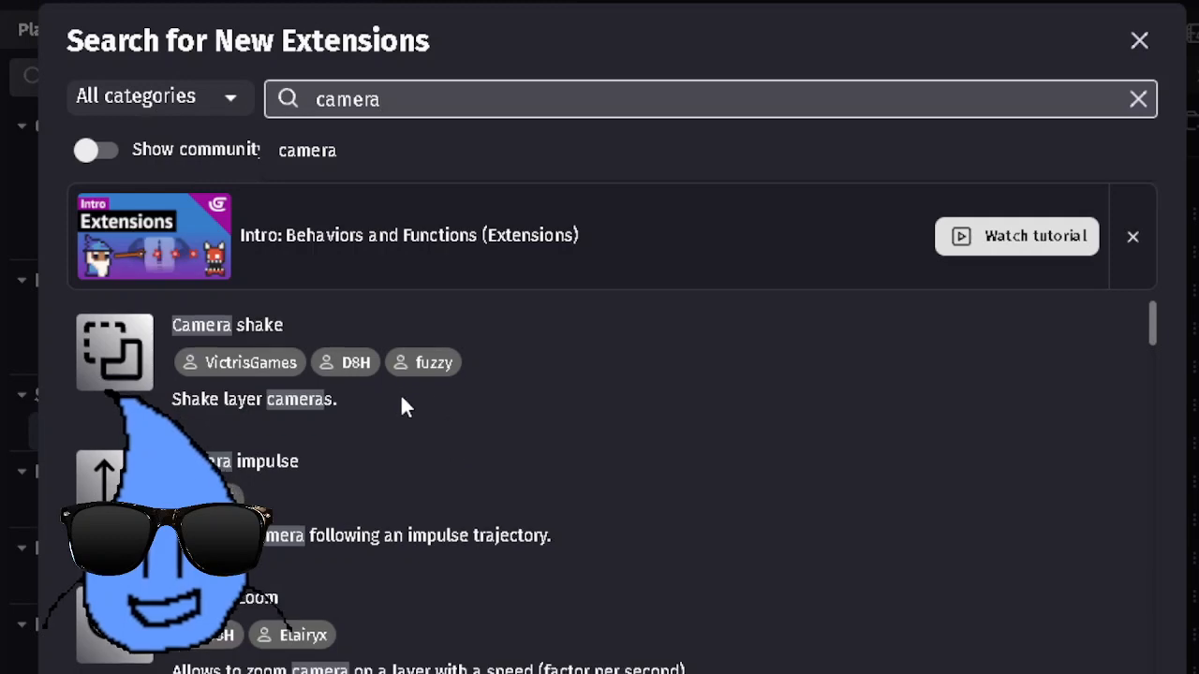
scroll(402, 402, down, 2)
click(246, 612)
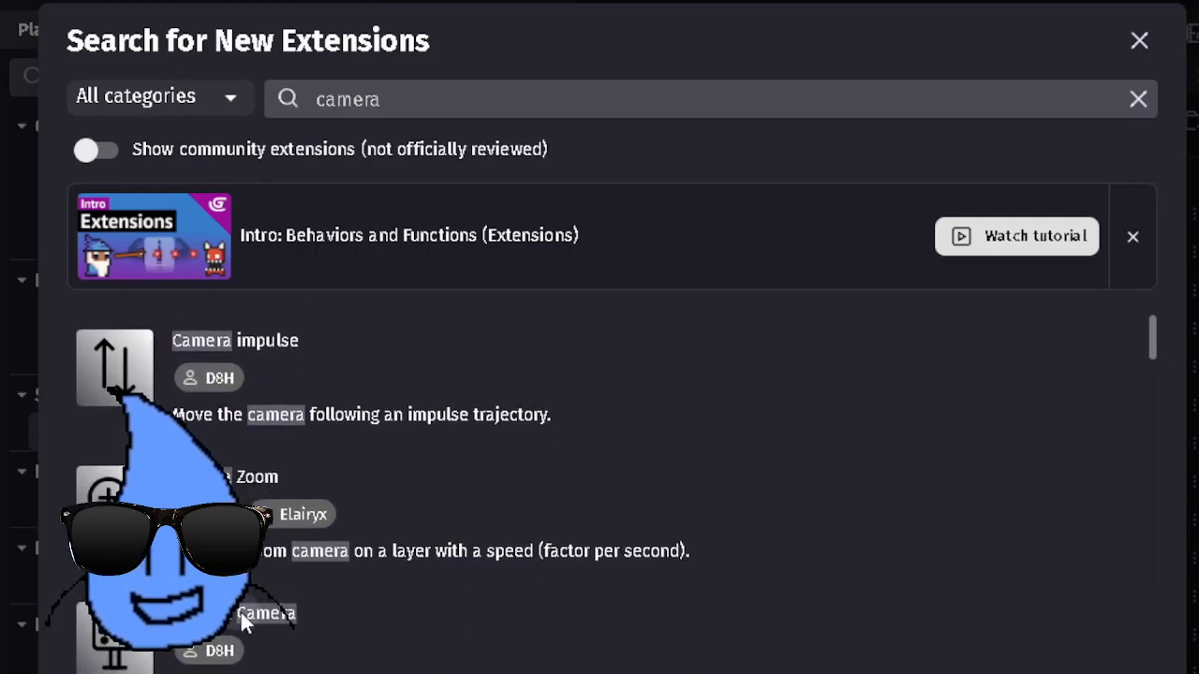
click(1087, 642)
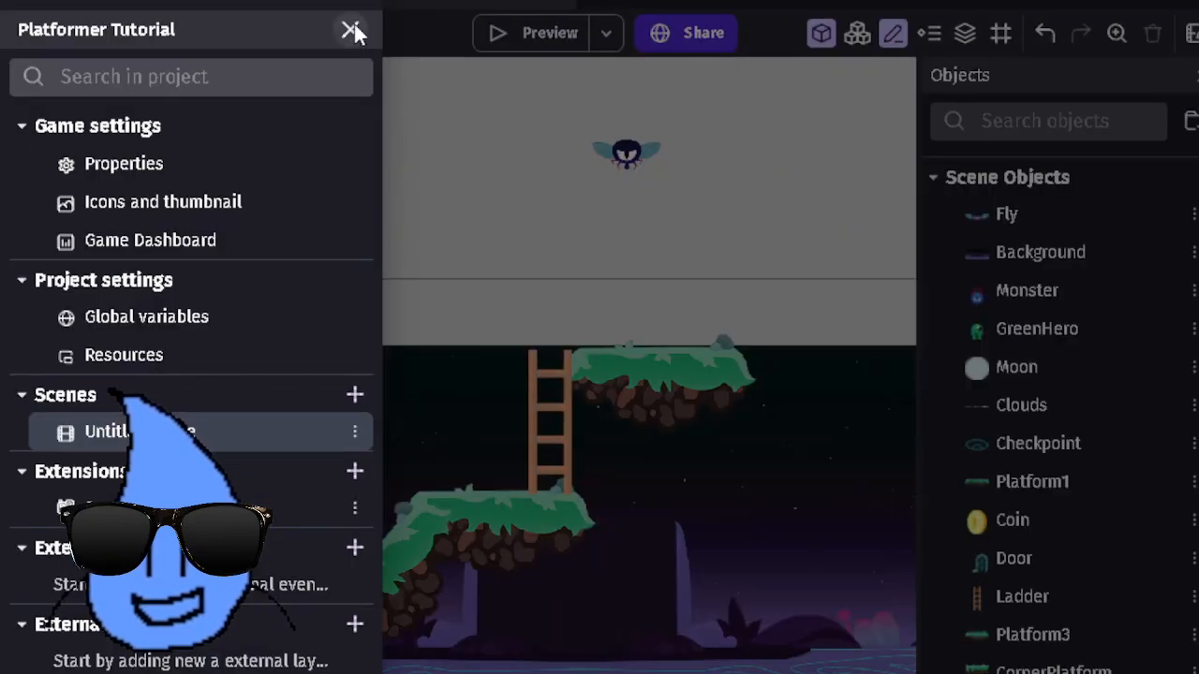
Step: Go to the scene's events and delete the event that displays an authentication banner at the beginning of the scene
click(353, 31)
click(358, 7)
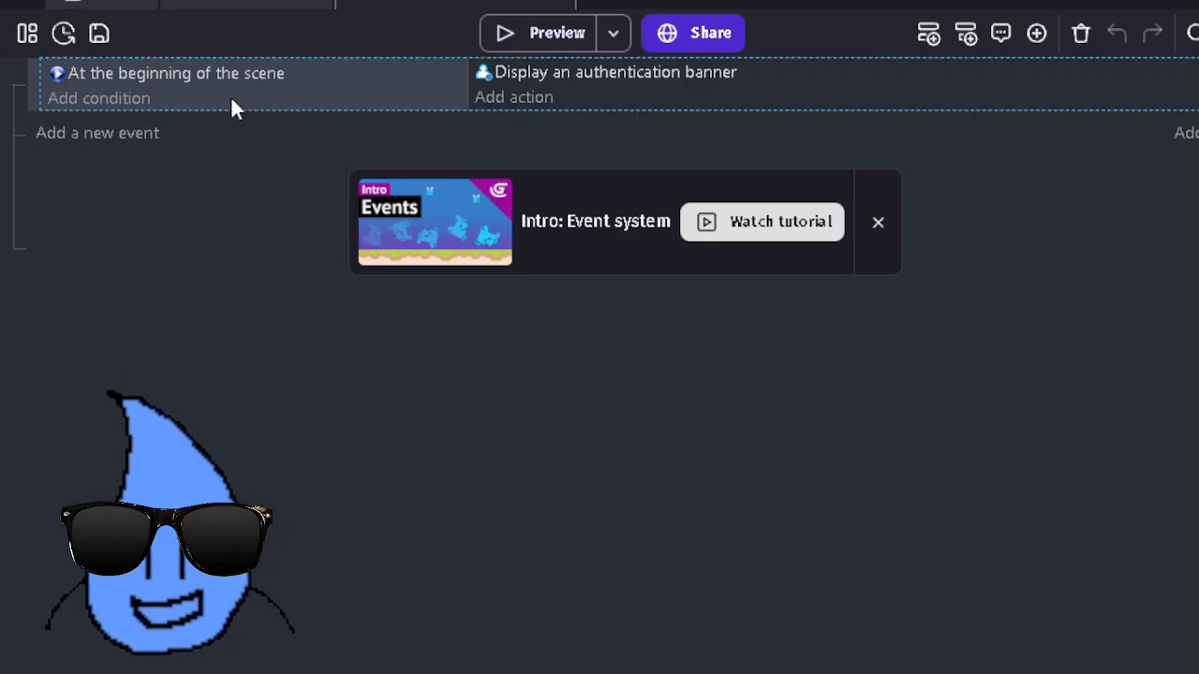
key(Delete)
Step: Add an event group named CameraScript and nest an empty standard event inside it
click(105, 80)
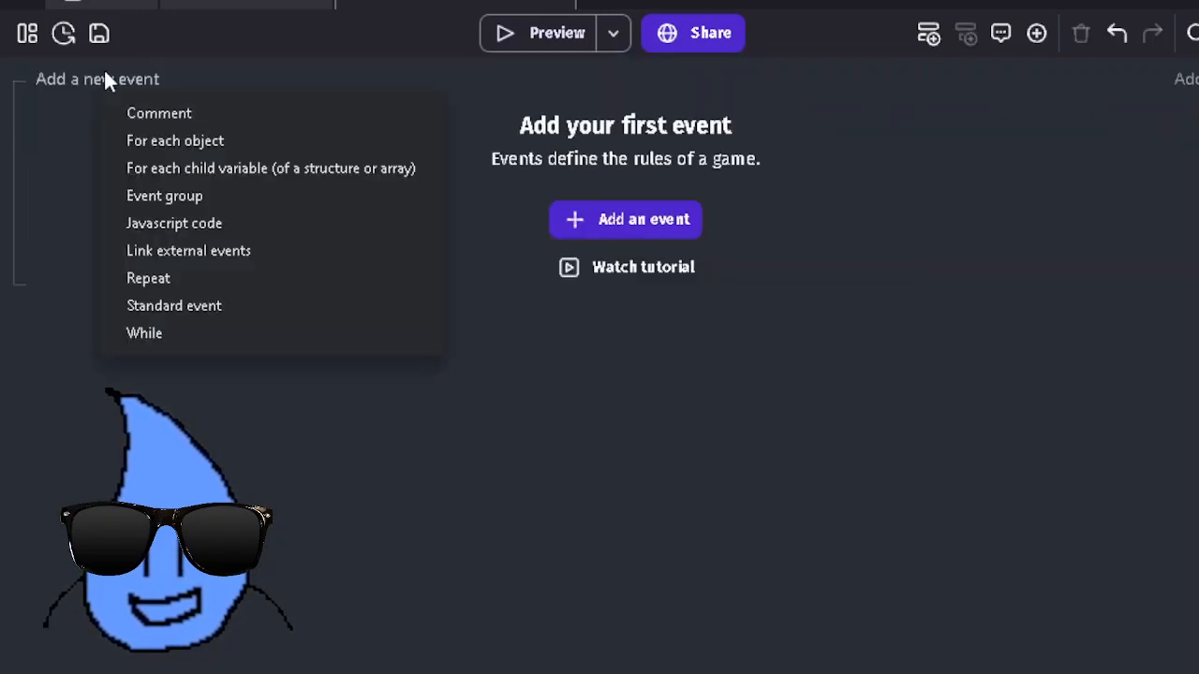
click(224, 196)
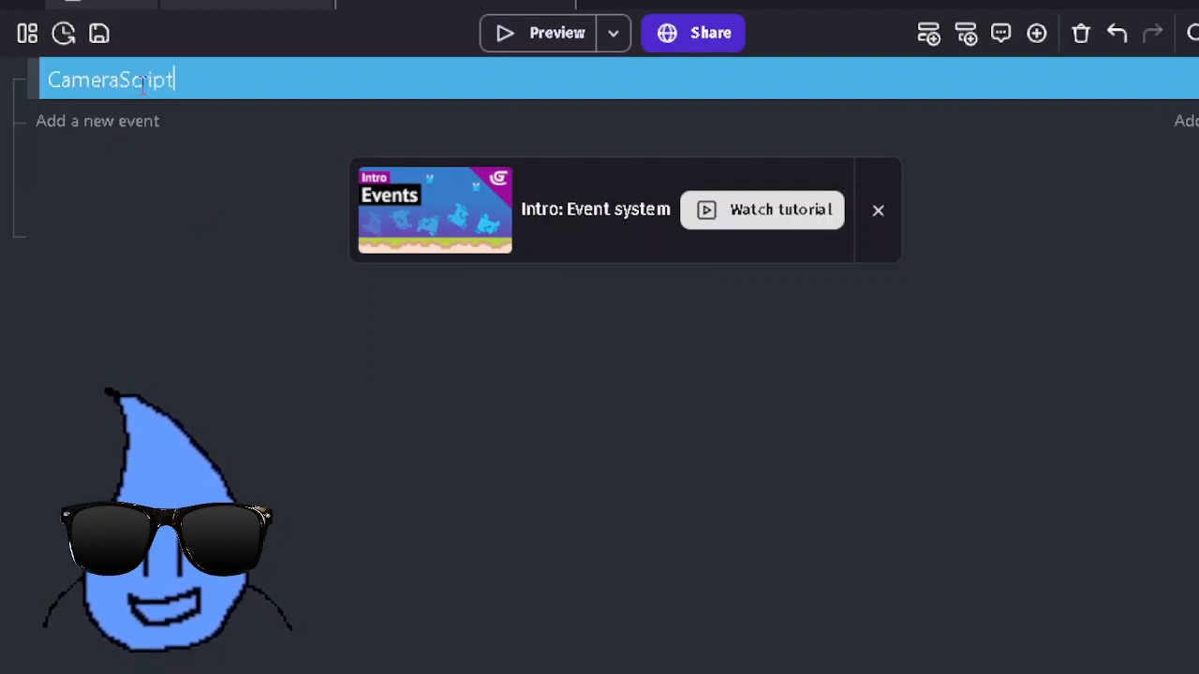
click(82, 132)
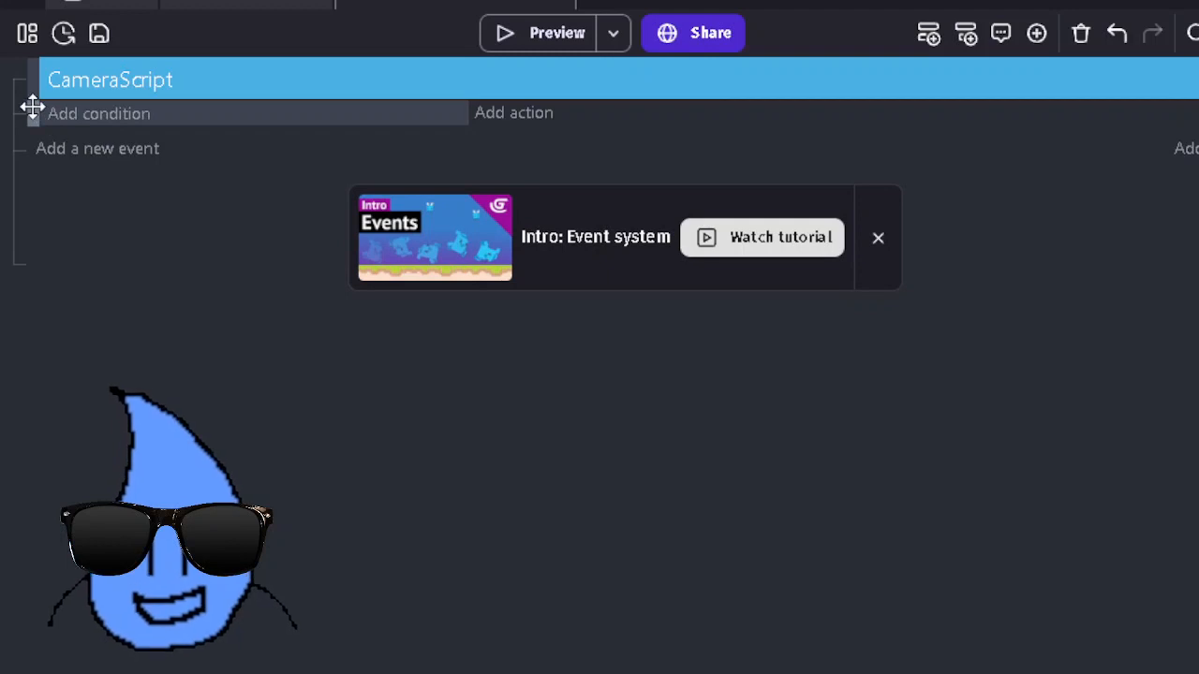
drag(33, 106, 85, 110)
click(141, 114)
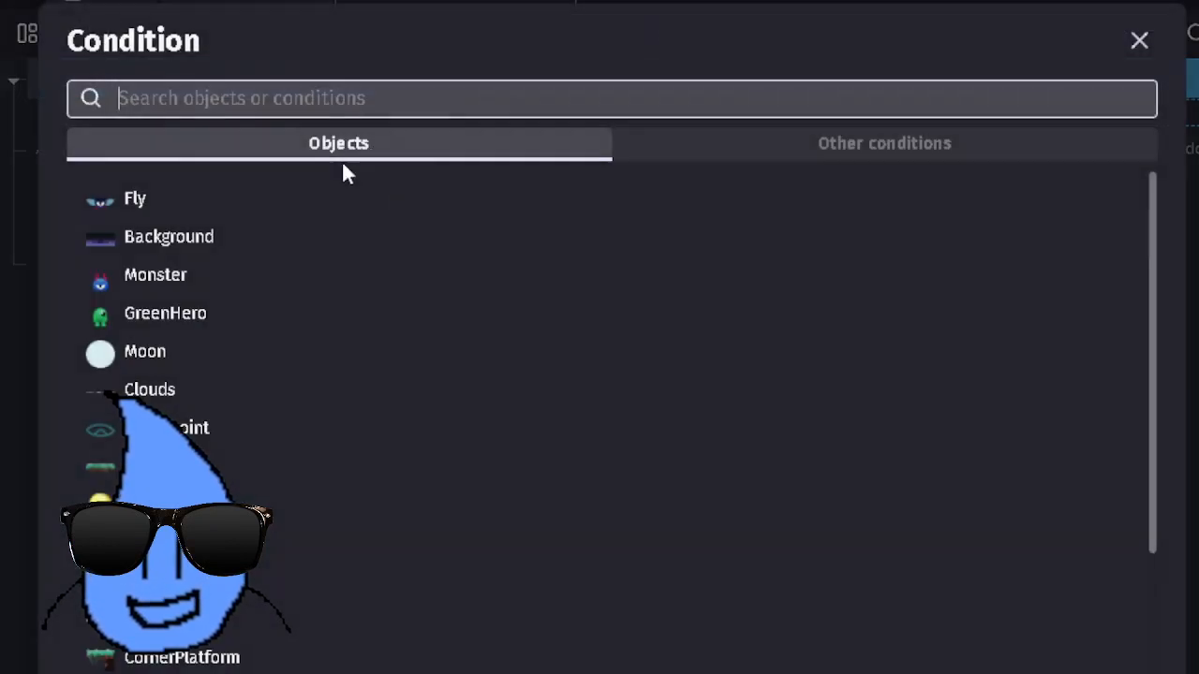
text(always)
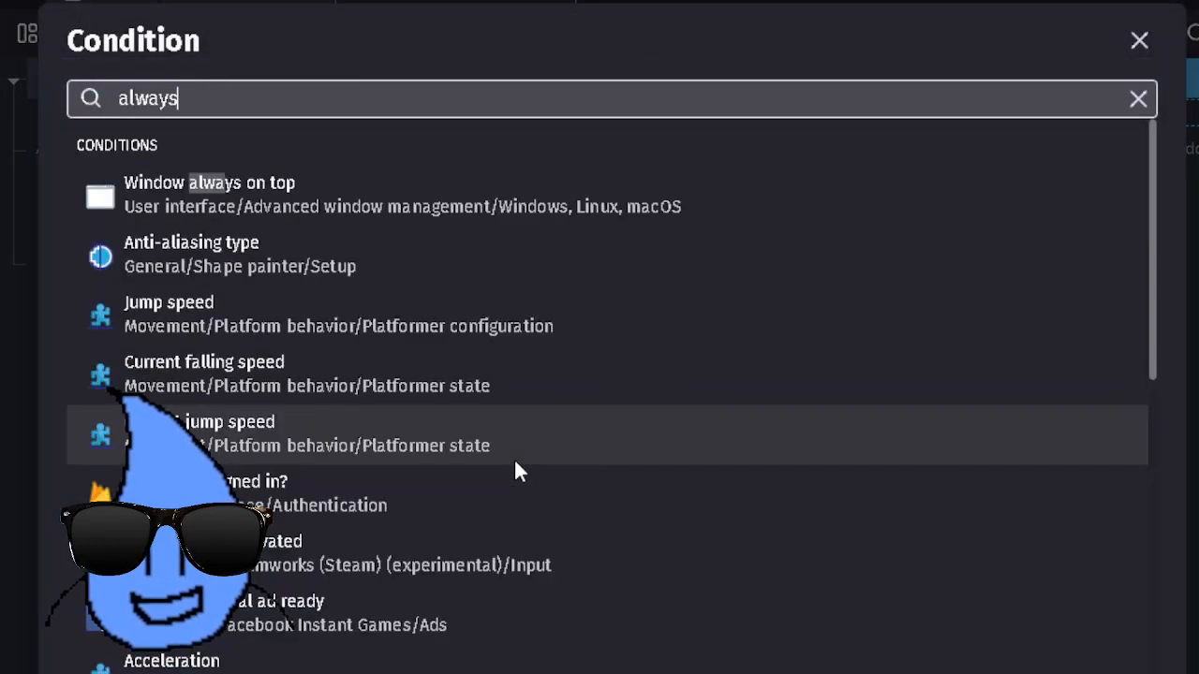
scroll(513, 468, down, 3)
key(ctrl+a)
key(BackSpace)
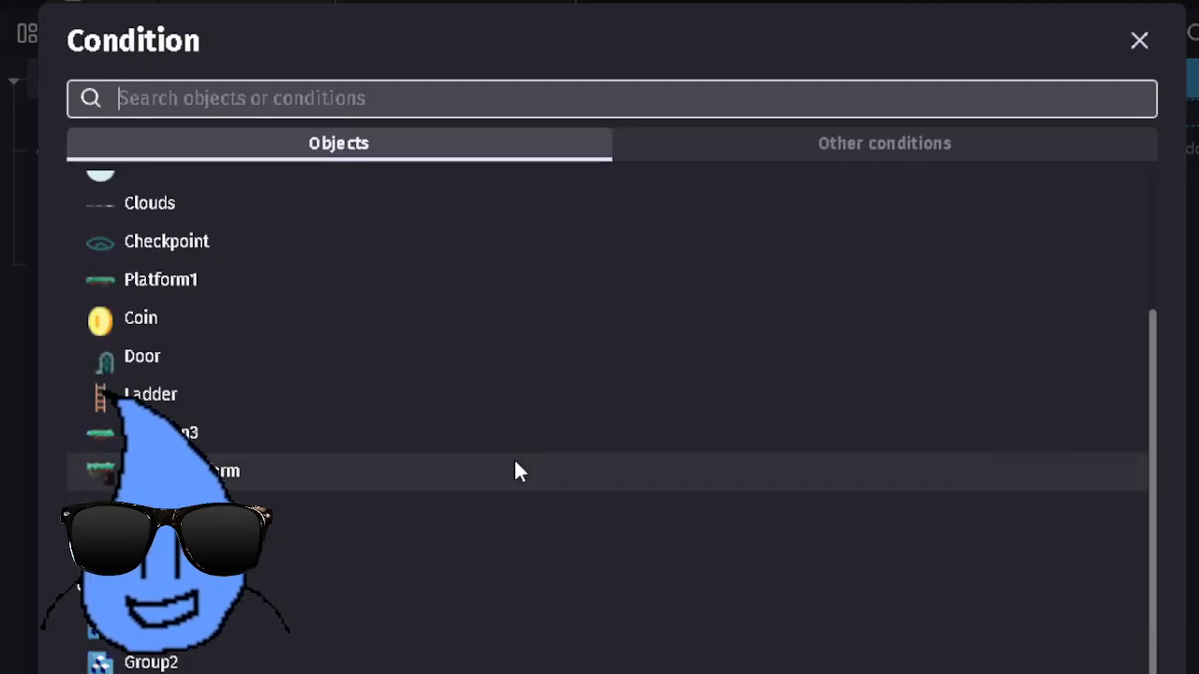
key(Escape)
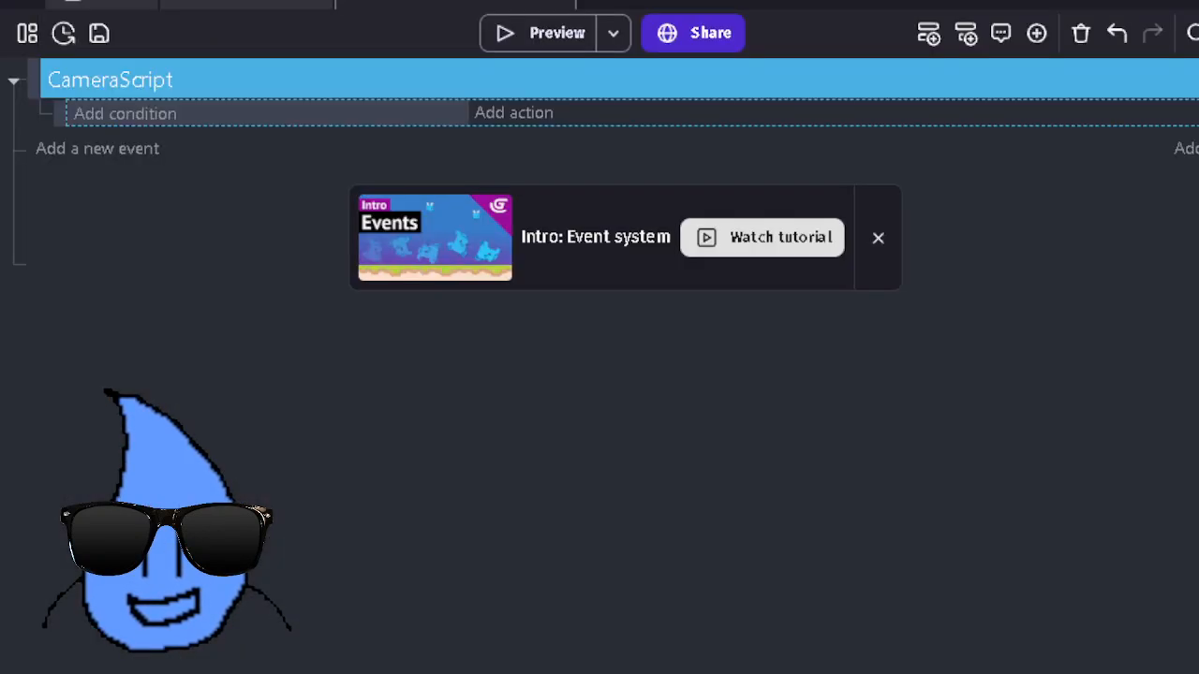
Step: Look through the actions available for the empty CameraScript event and search them for camera
click(518, 112)
scroll(249, 311, down, 2)
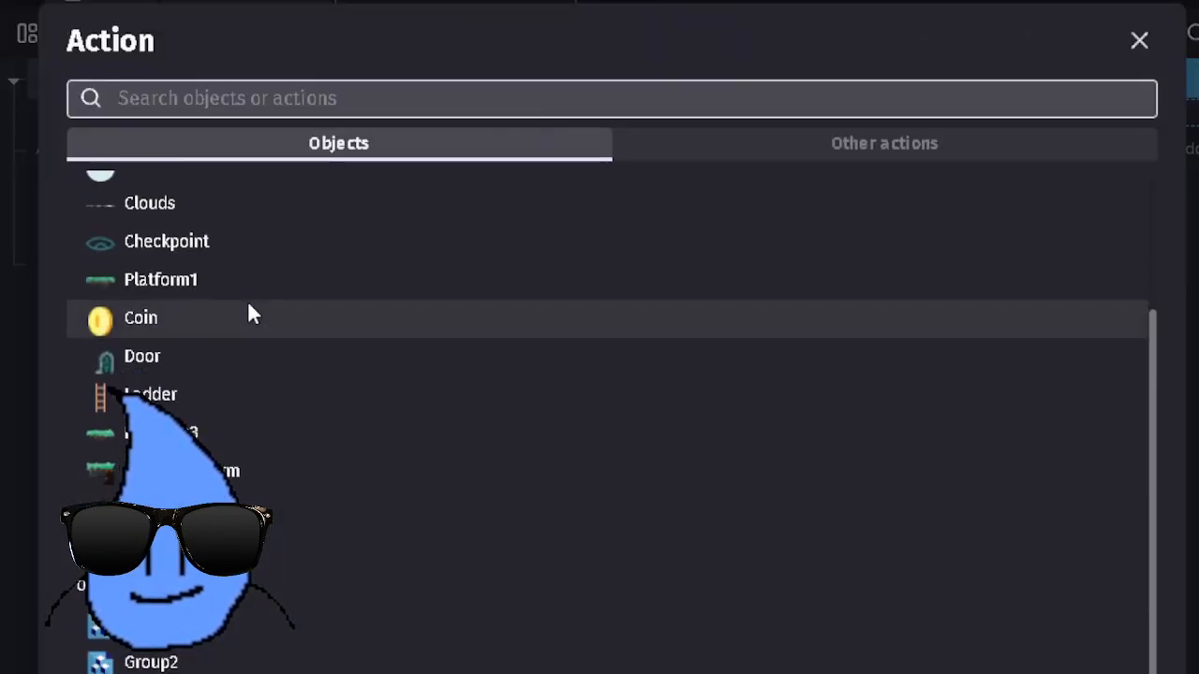
click(730, 145)
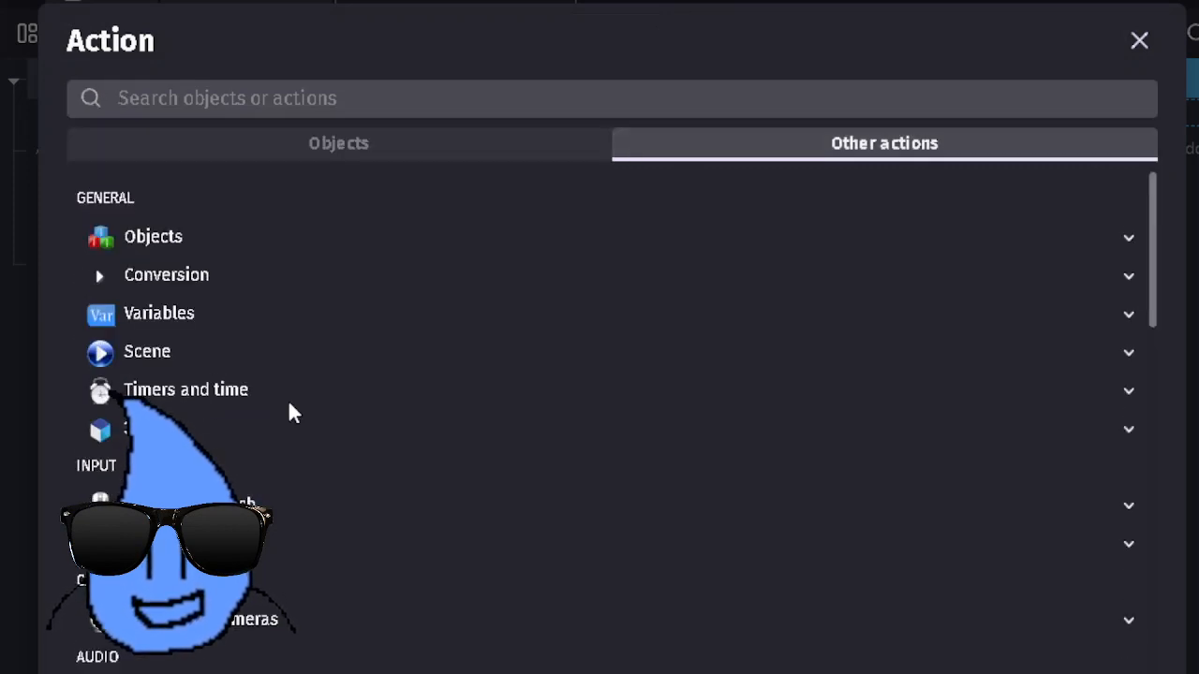
scroll(289, 407, down, 12)
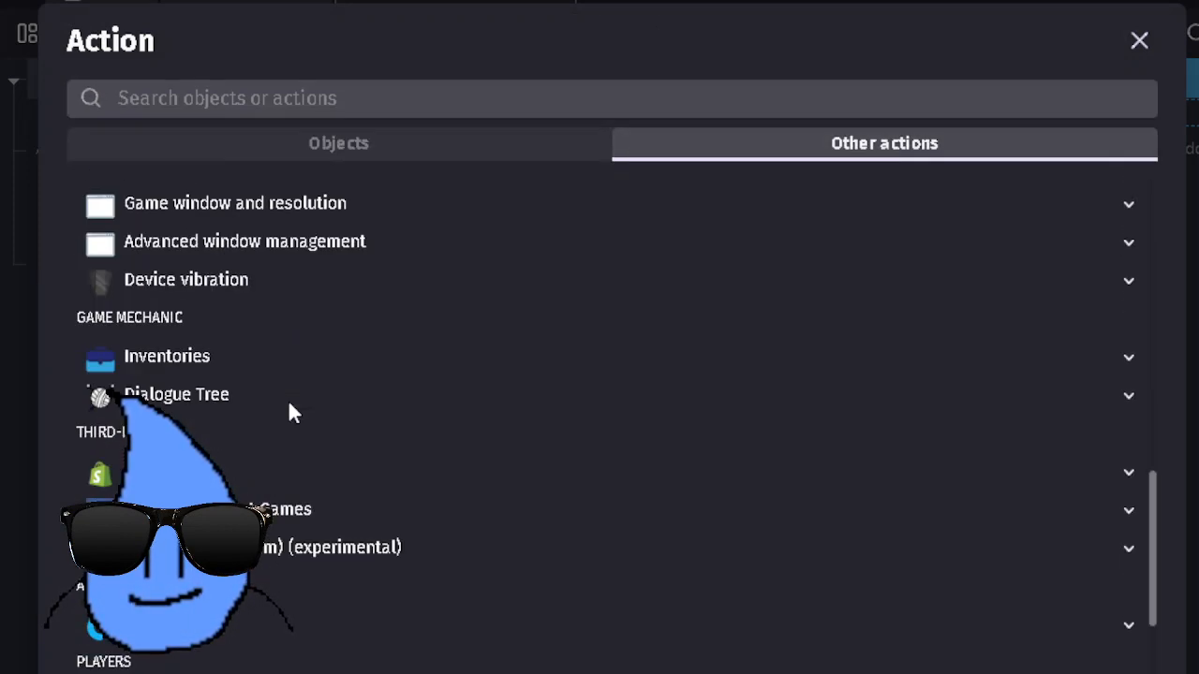
scroll(290, 410, down, 5)
click(267, 143)
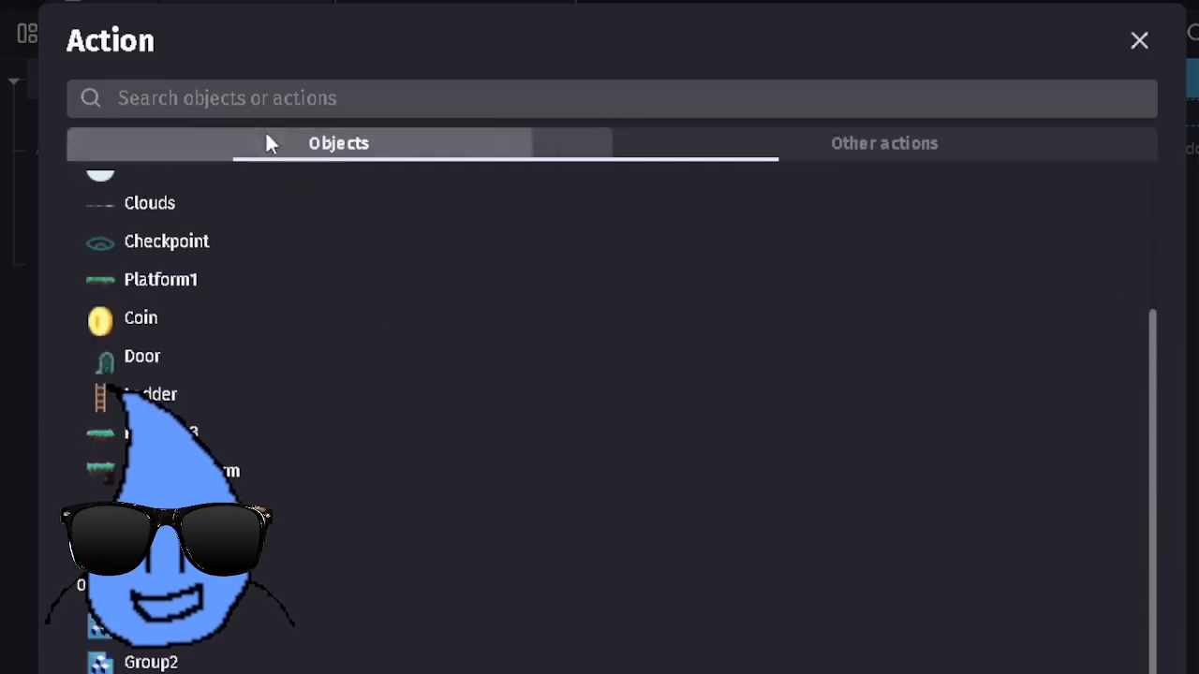
click(259, 105)
text(camera)
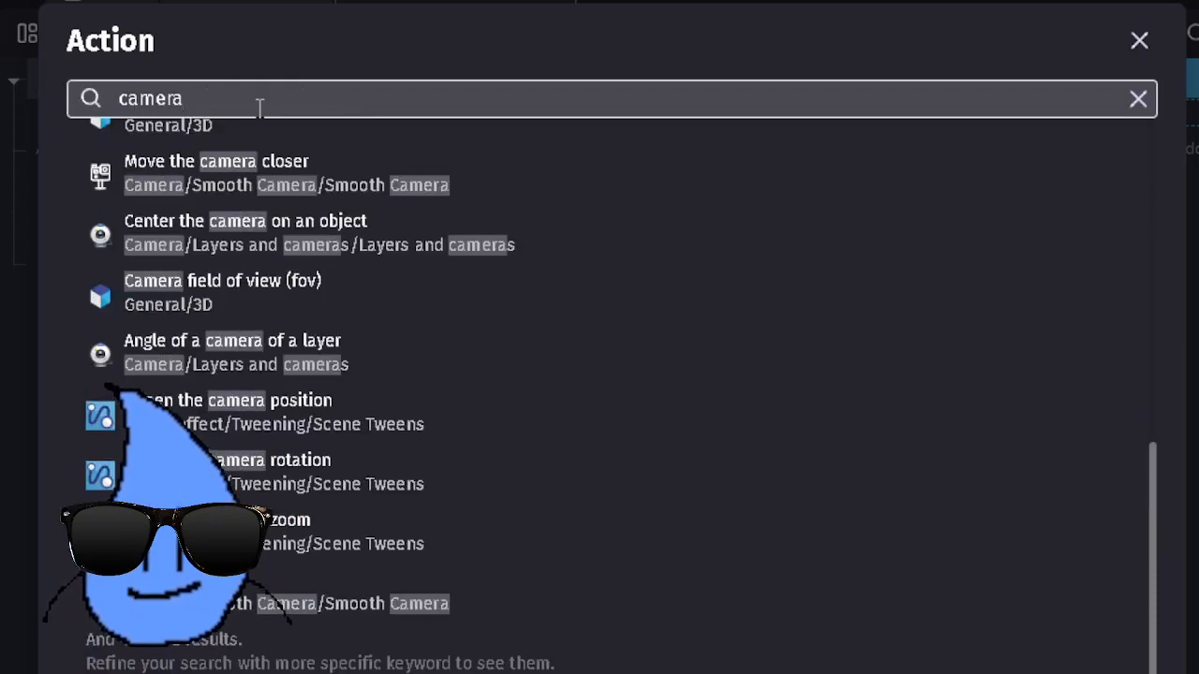
scroll(221, 178, up, 3)
scroll(249, 272, up, 4)
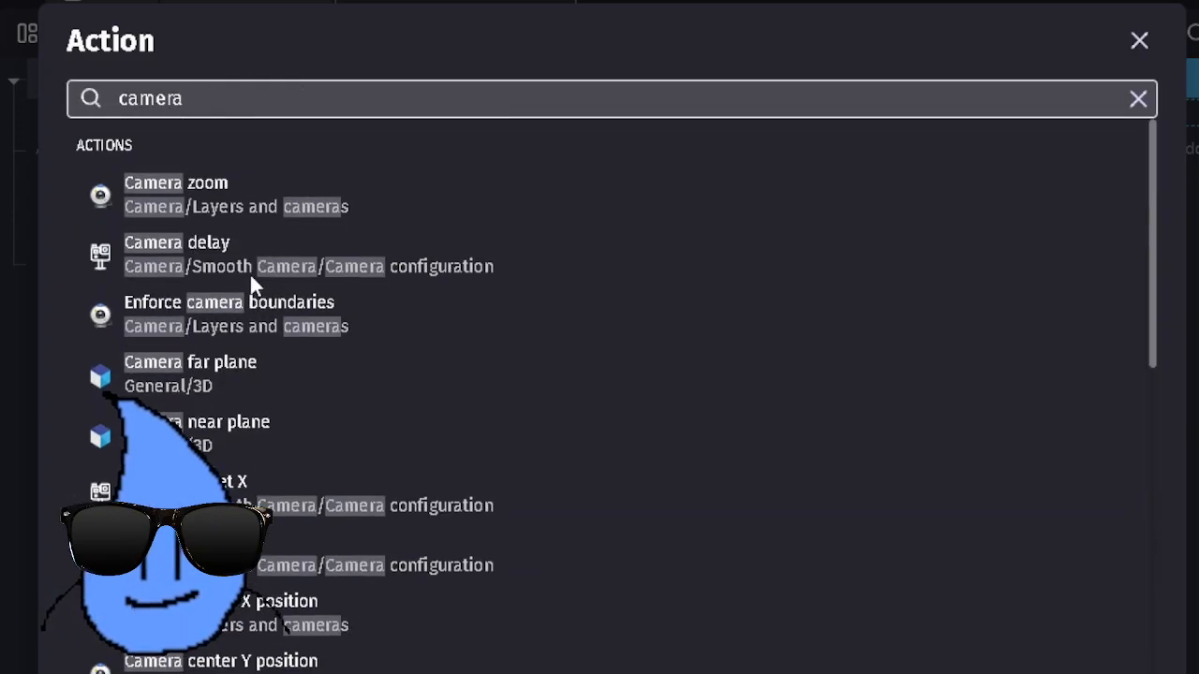
scroll(250, 273, down, 4)
scroll(249, 273, up, 4)
scroll(309, 266, down, 6)
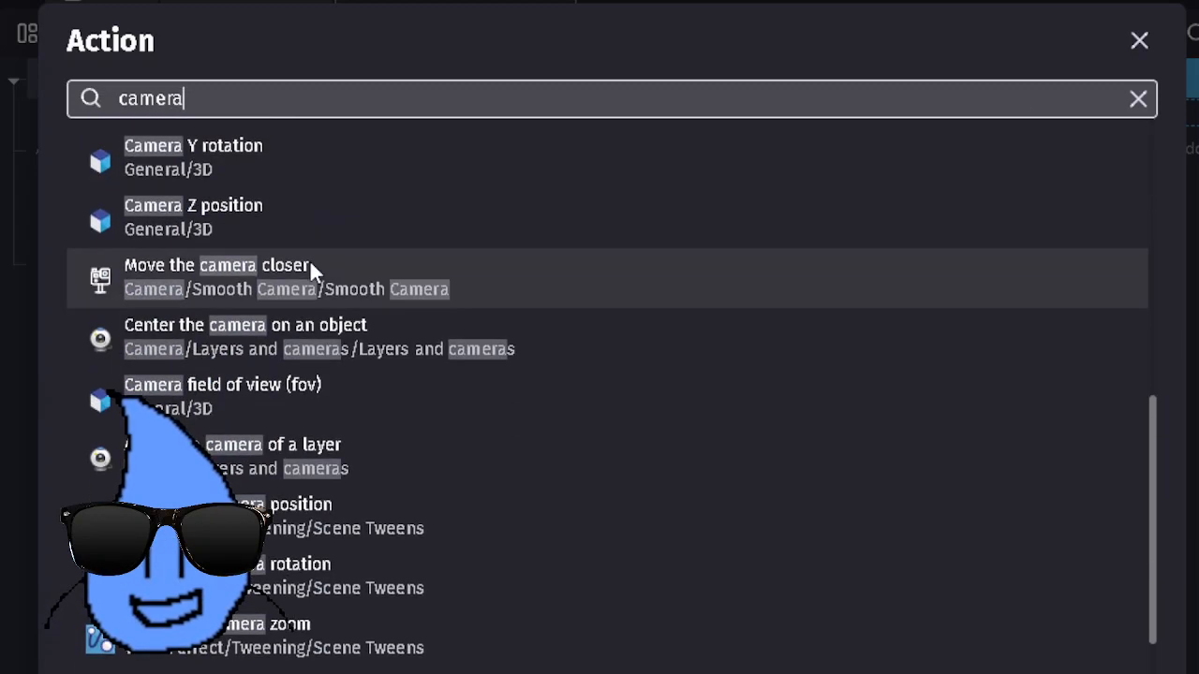
scroll(309, 268, down, 2)
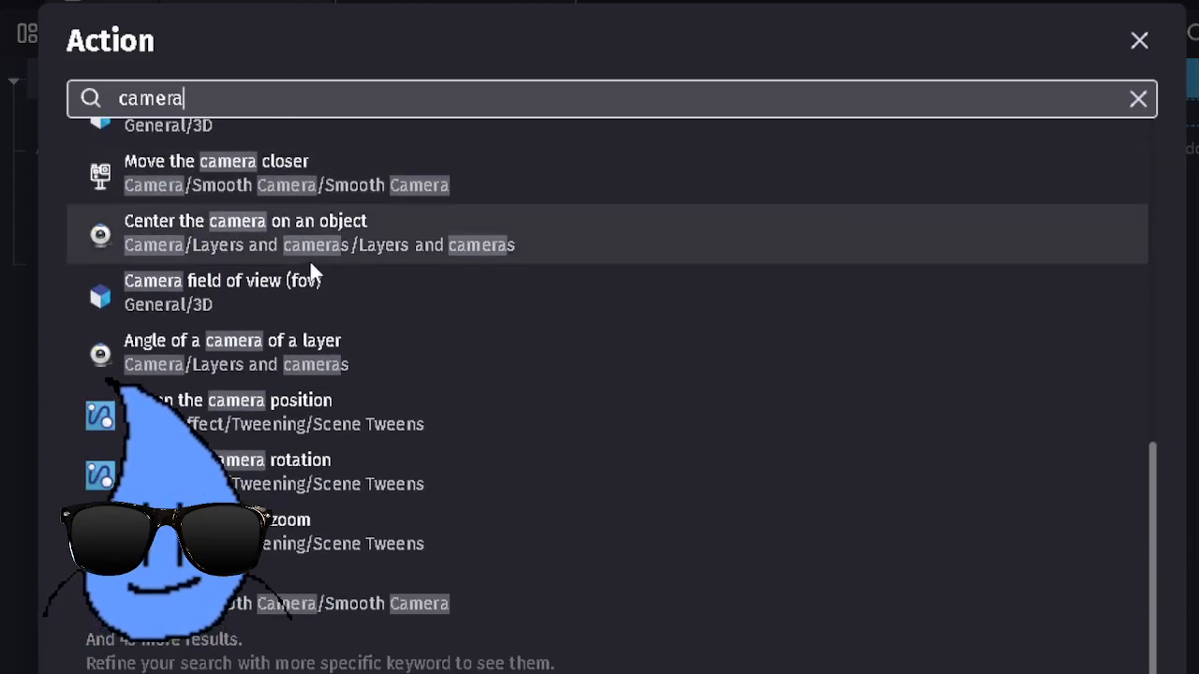
key(Escape)
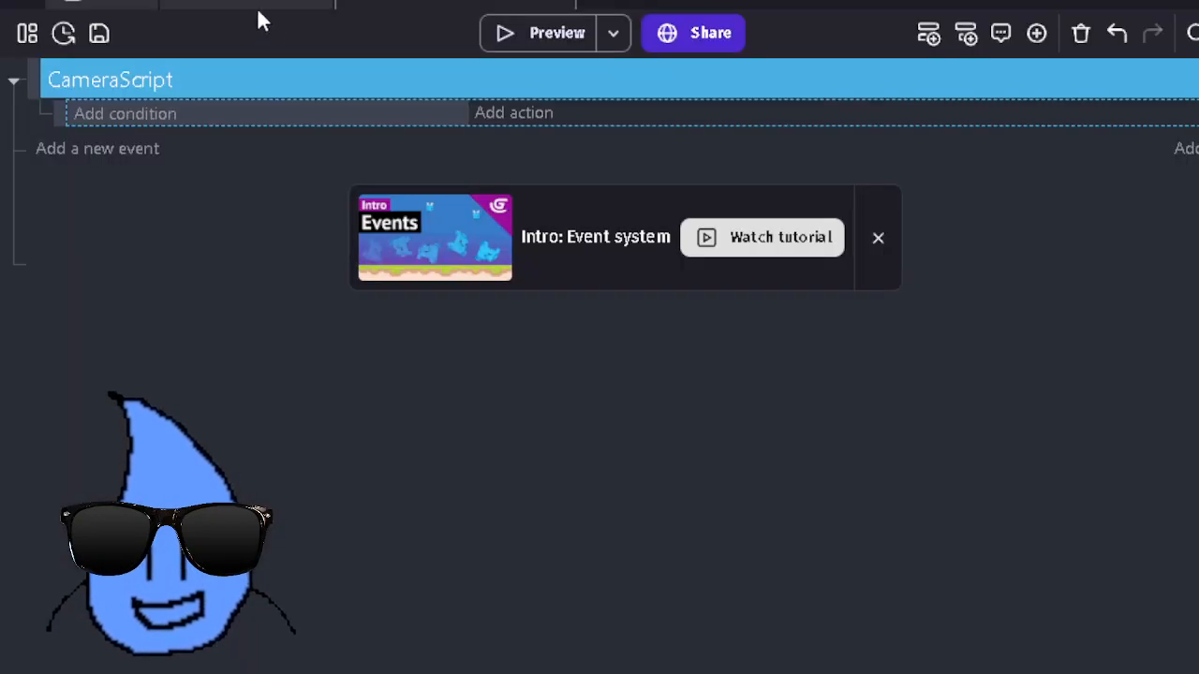
Step: Return to the scene and add the Smooth platformer camera behavior to the RedHero object
click(201, 4)
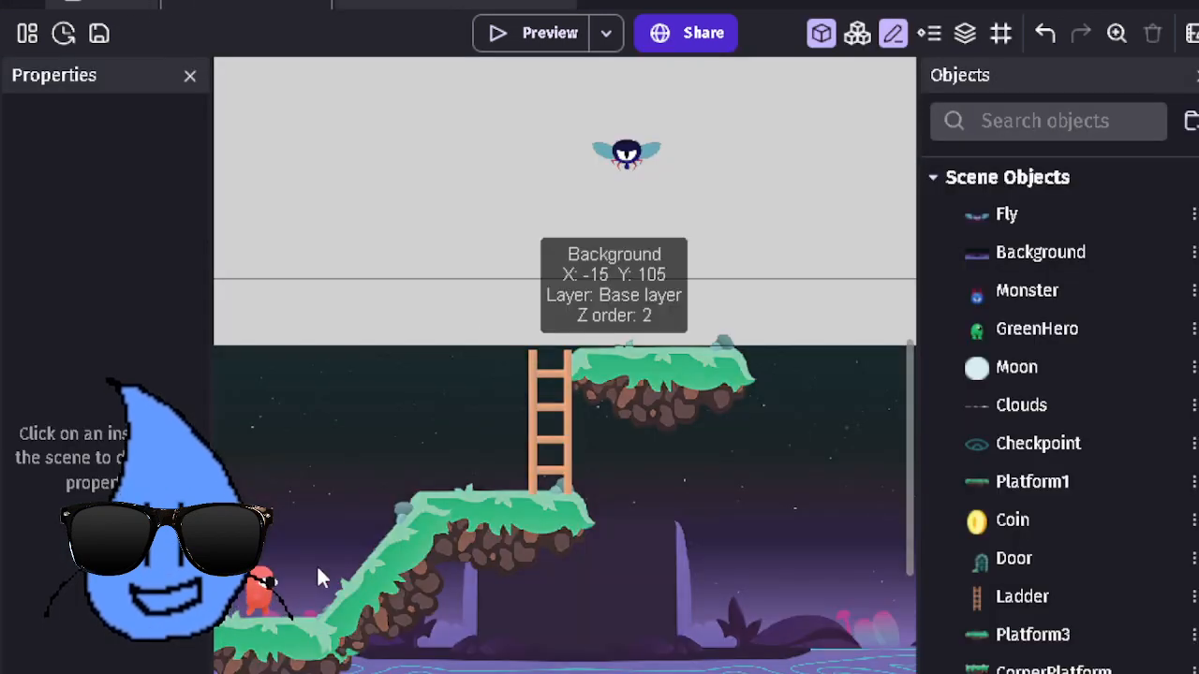
click(264, 585)
click(1194, 328)
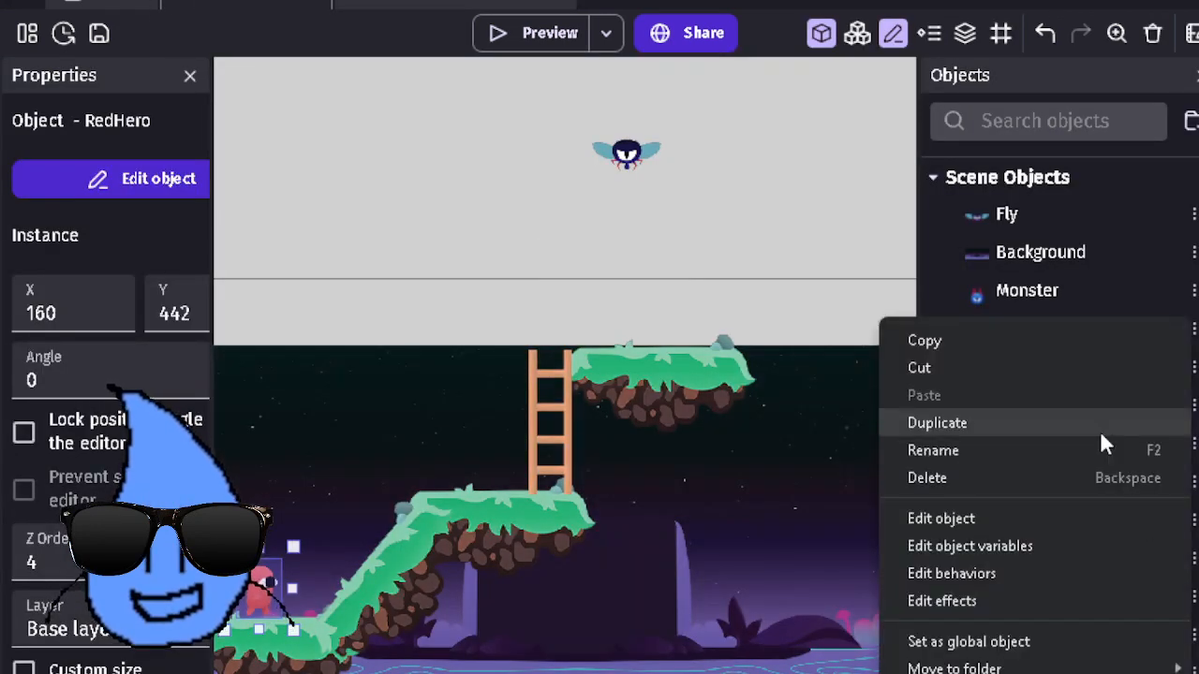
click(950, 568)
scroll(883, 359, down, 10)
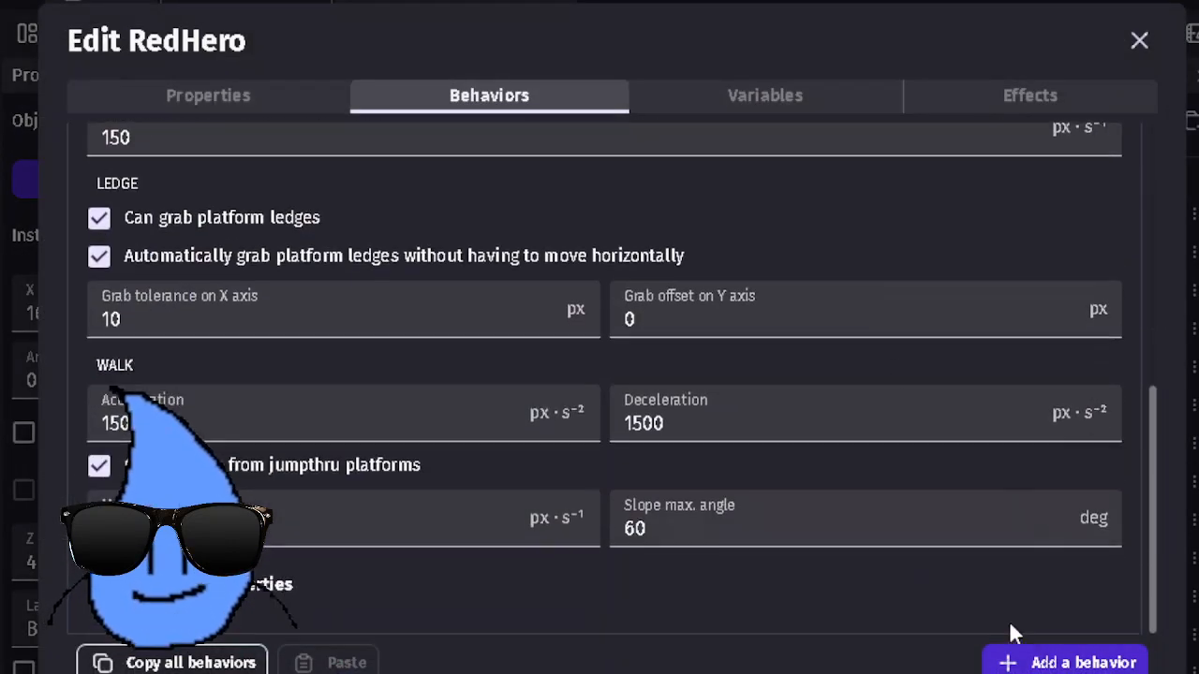
click(1021, 659)
scroll(574, 396, down, 6)
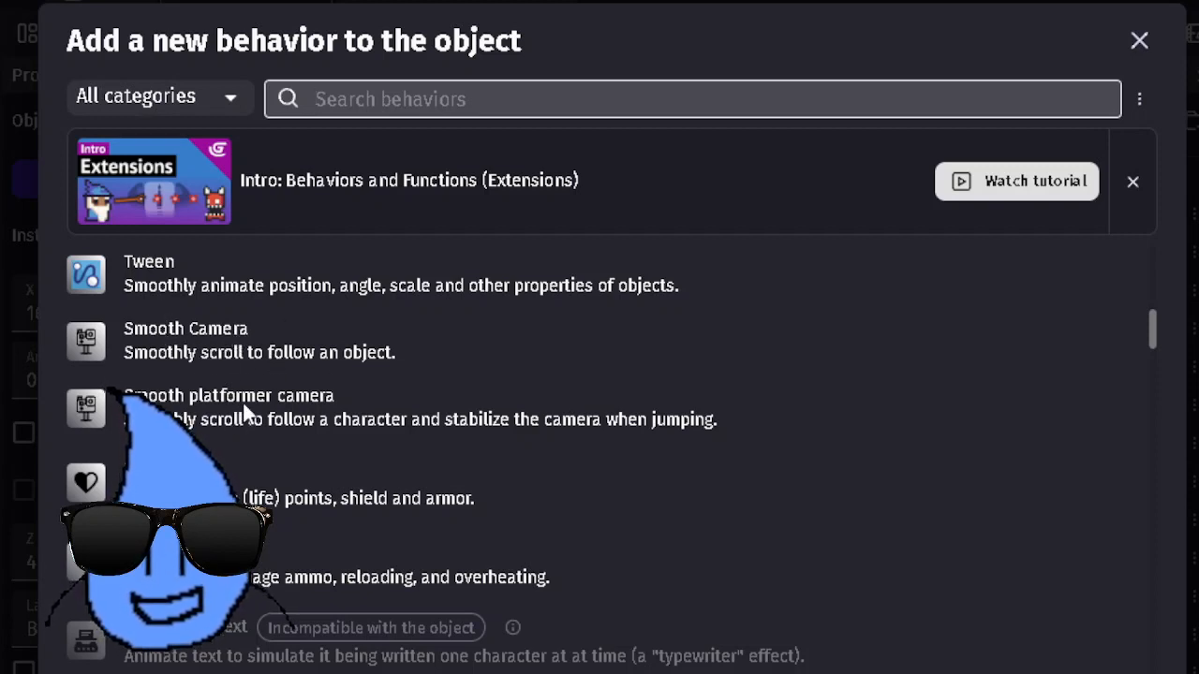
click(309, 404)
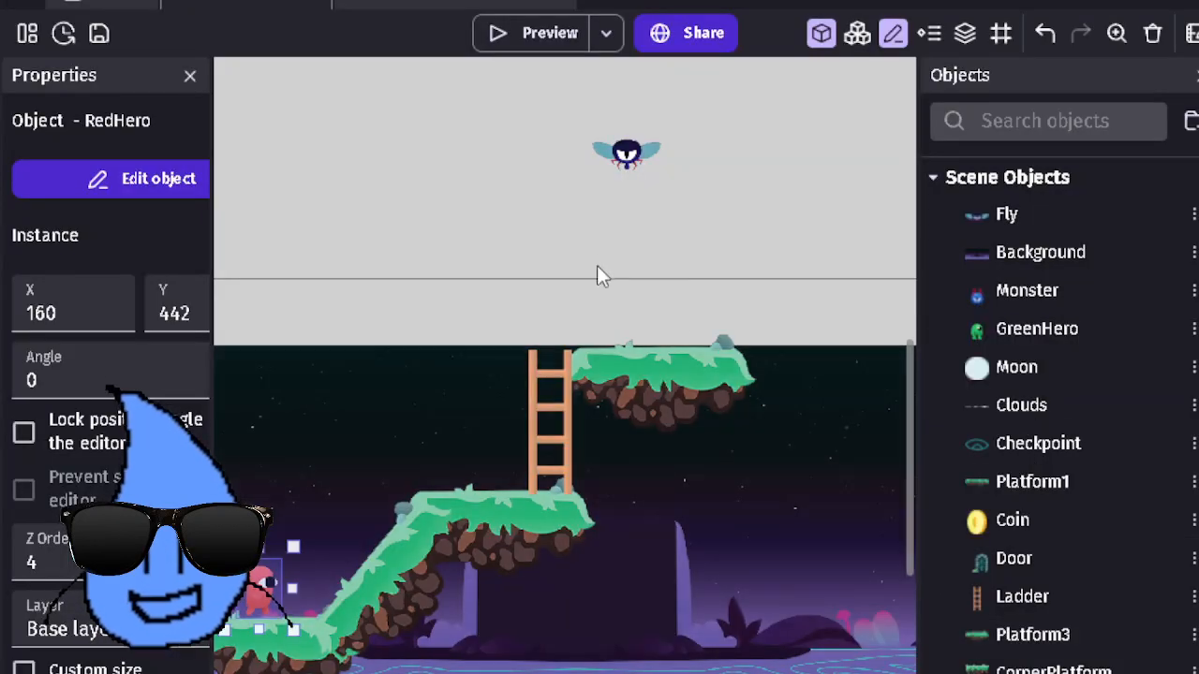
click(590, 254)
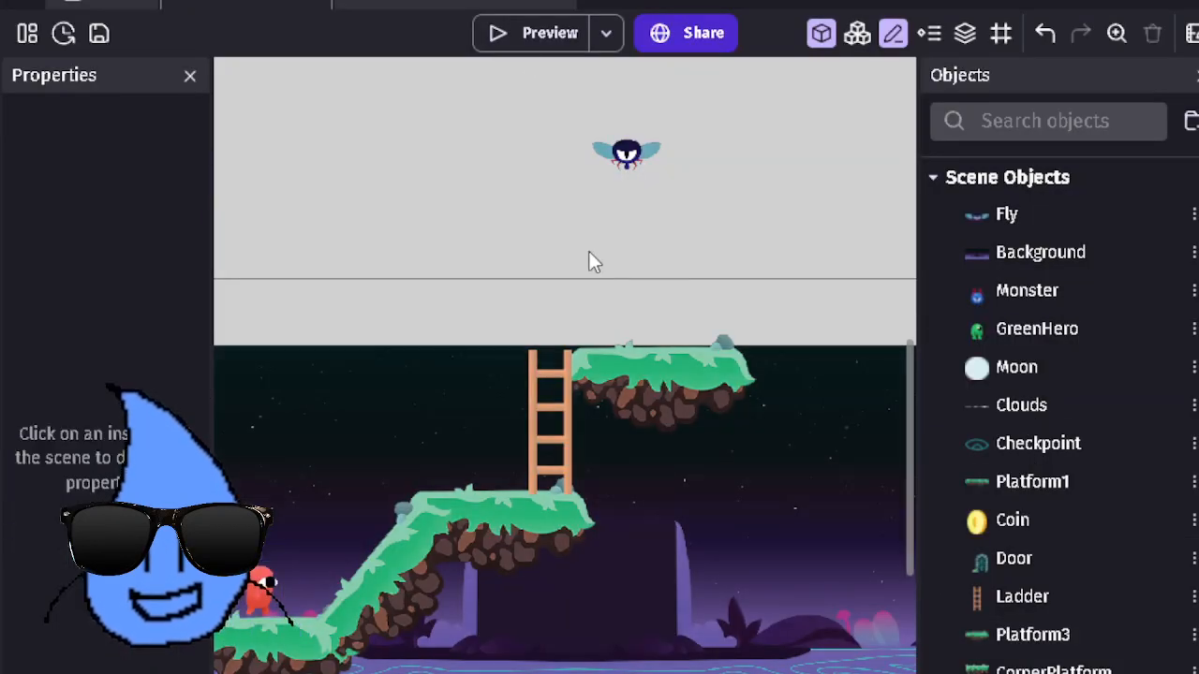
Step: Preview the game and test the camera by walking and jumping RedHero over the platforms and climbing the ladder
click(525, 35)
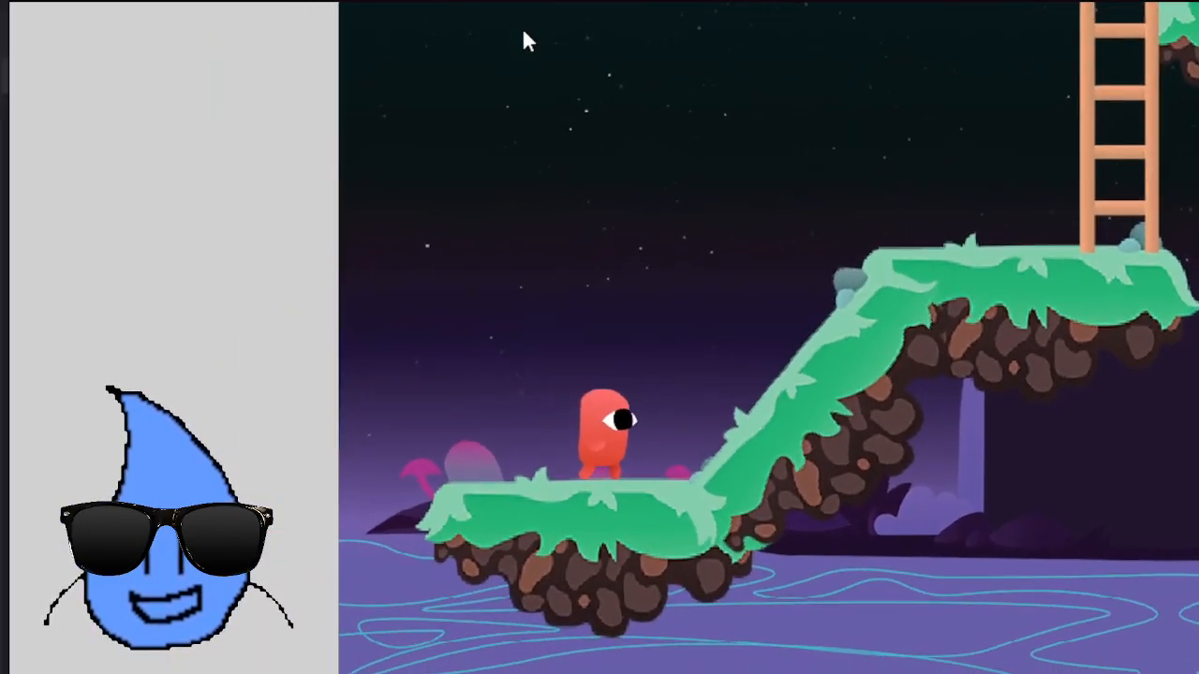
key(Right)
key(space)
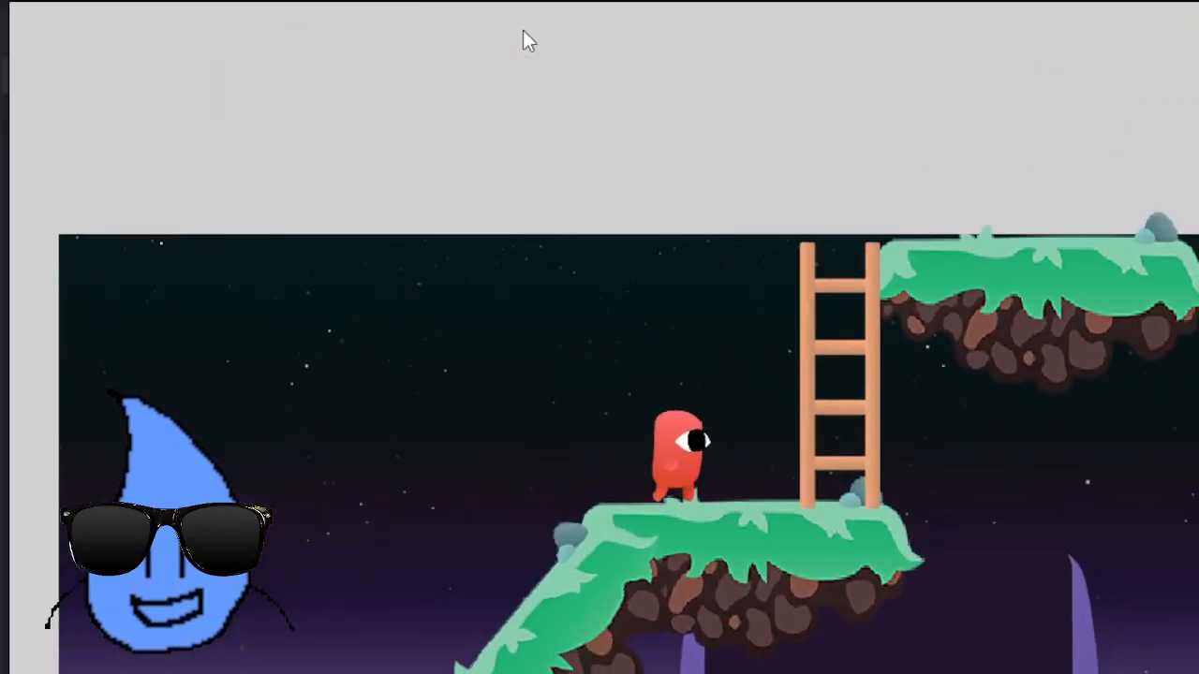
key(Up)
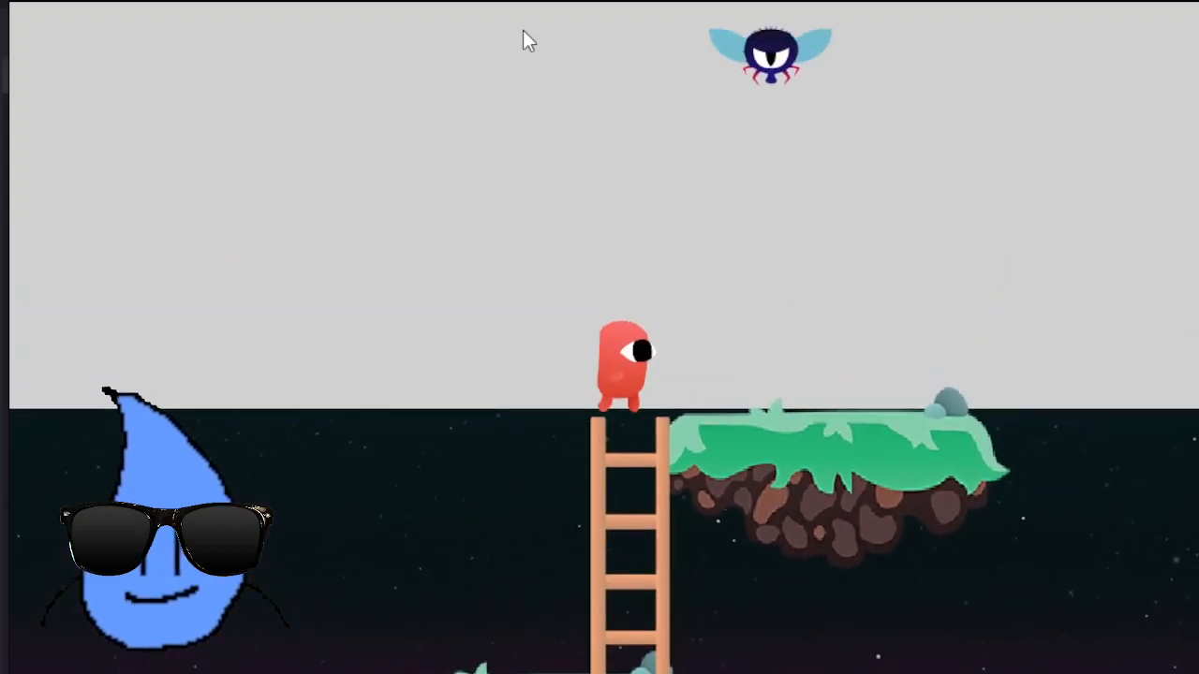
key(Right)
key(Left)
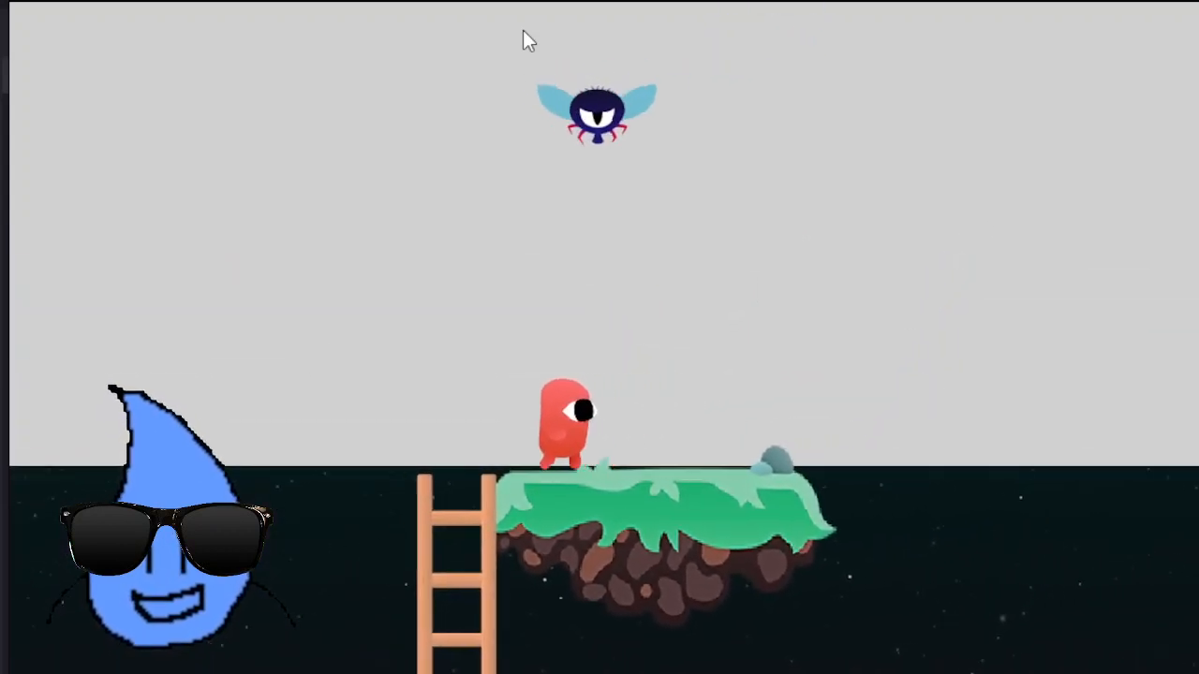
key(space)
key(Left)
key(space)
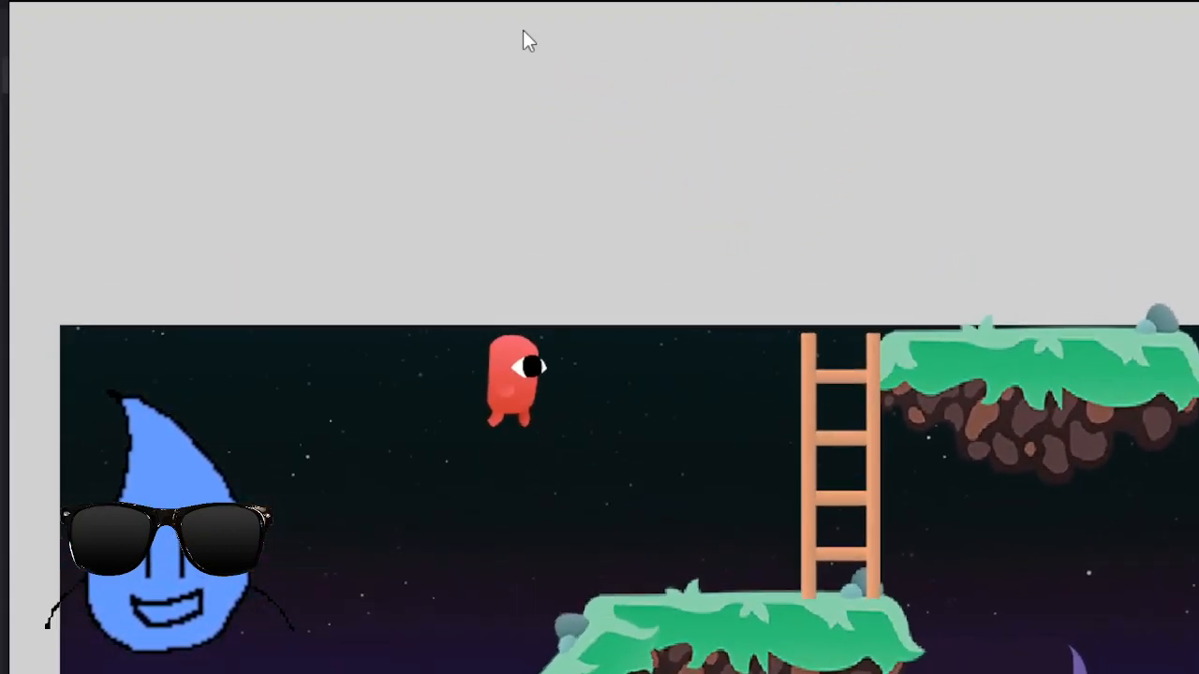
key(Right)
key(space)
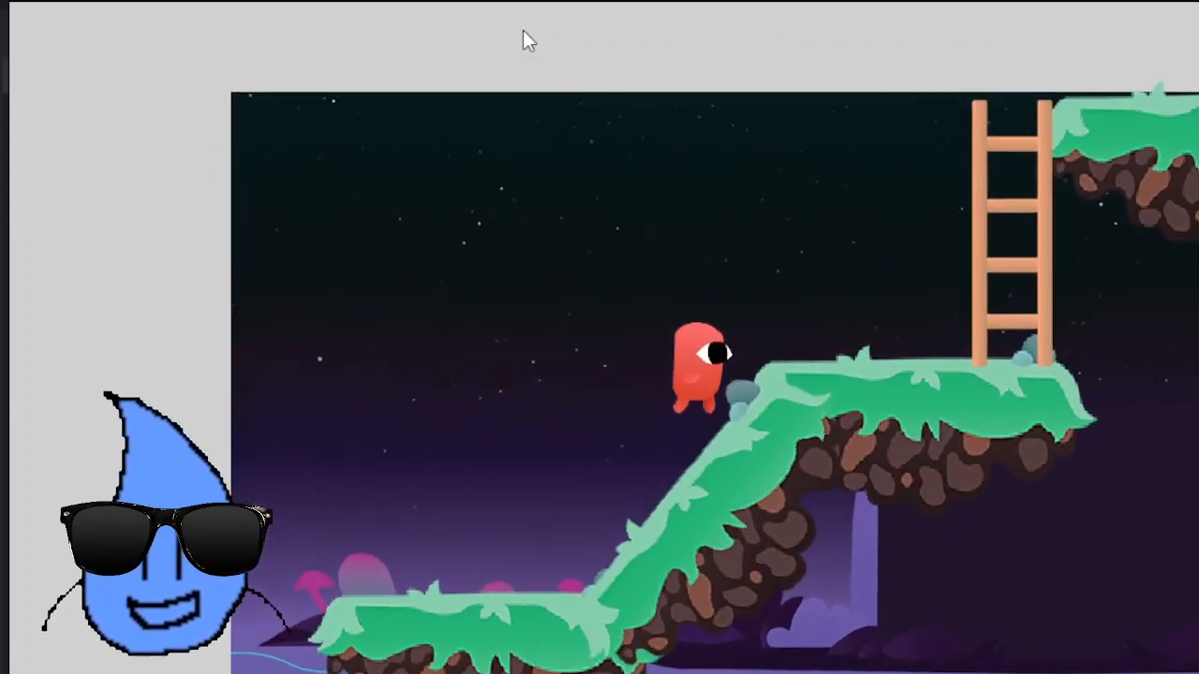
key(space)
key(Right)
key(Up)
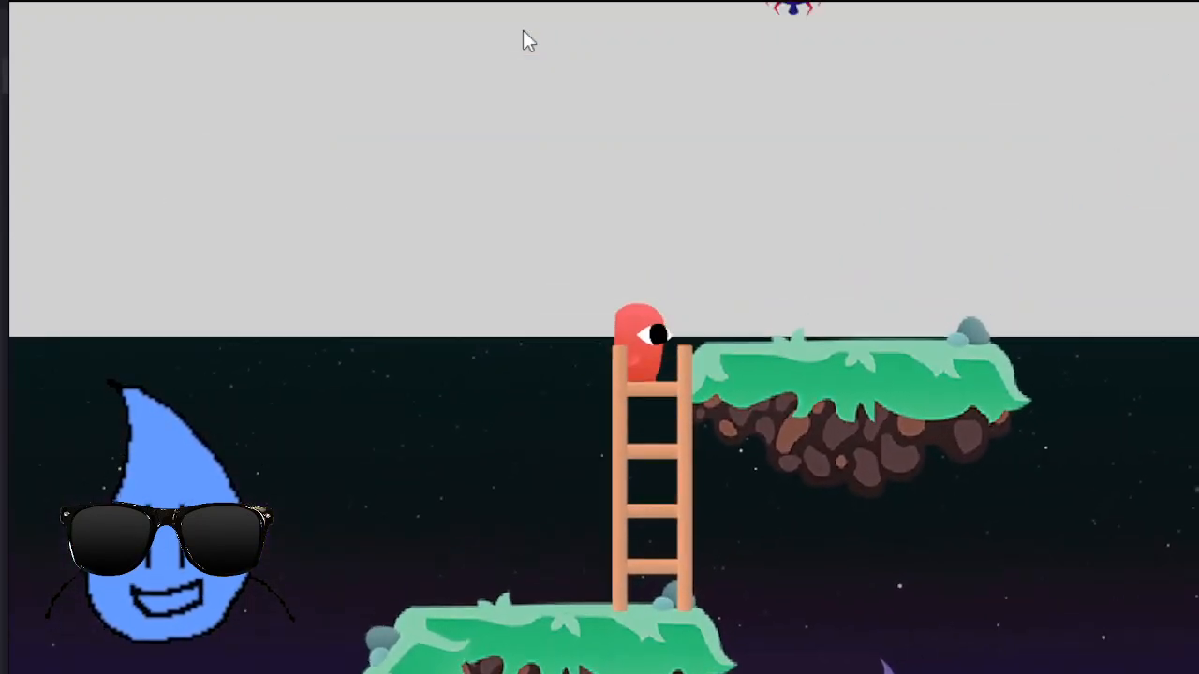
key(Right)
key(space)
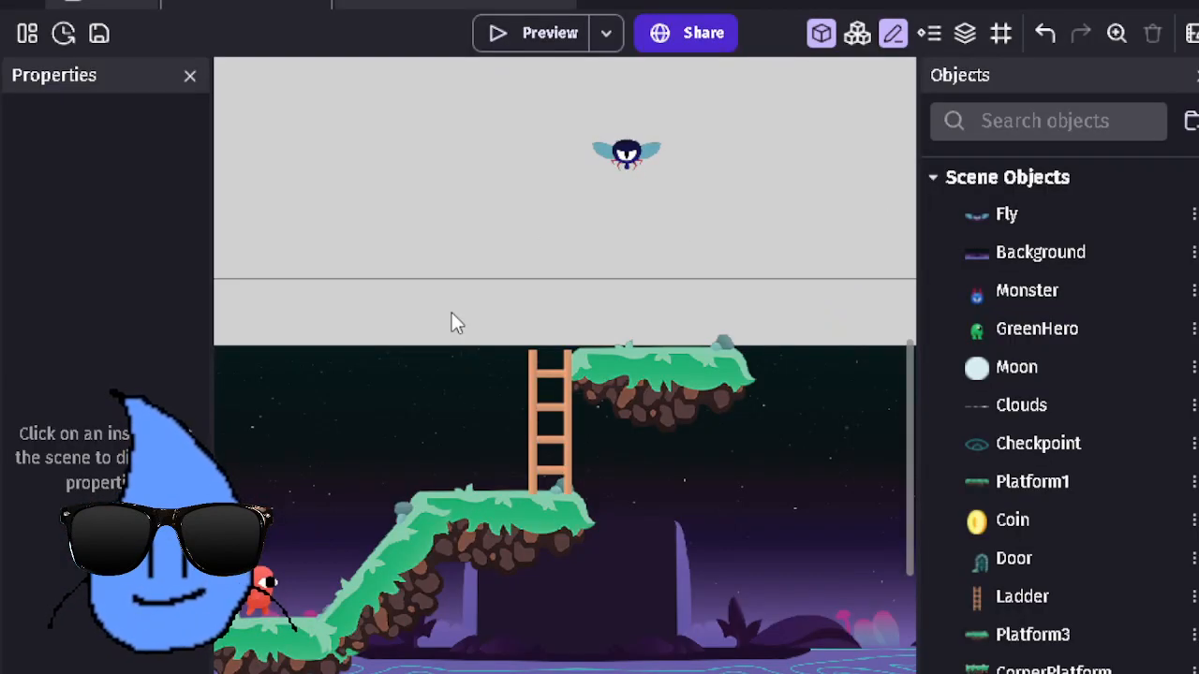
click(362, 419)
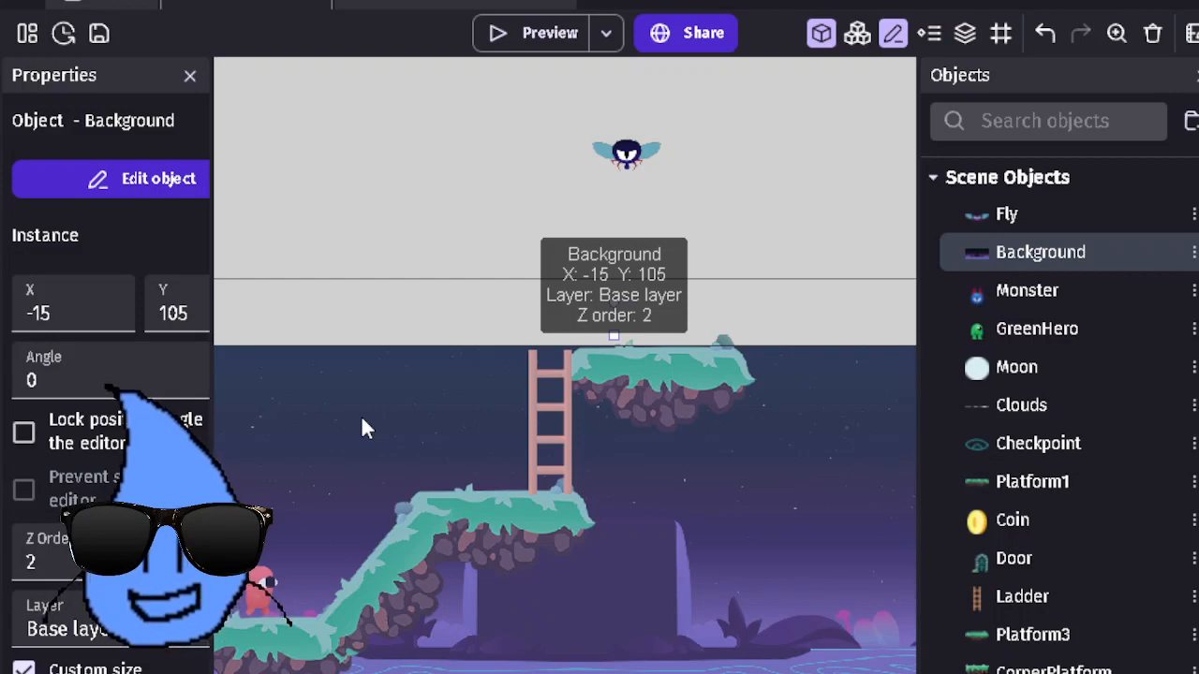
click(348, 251)
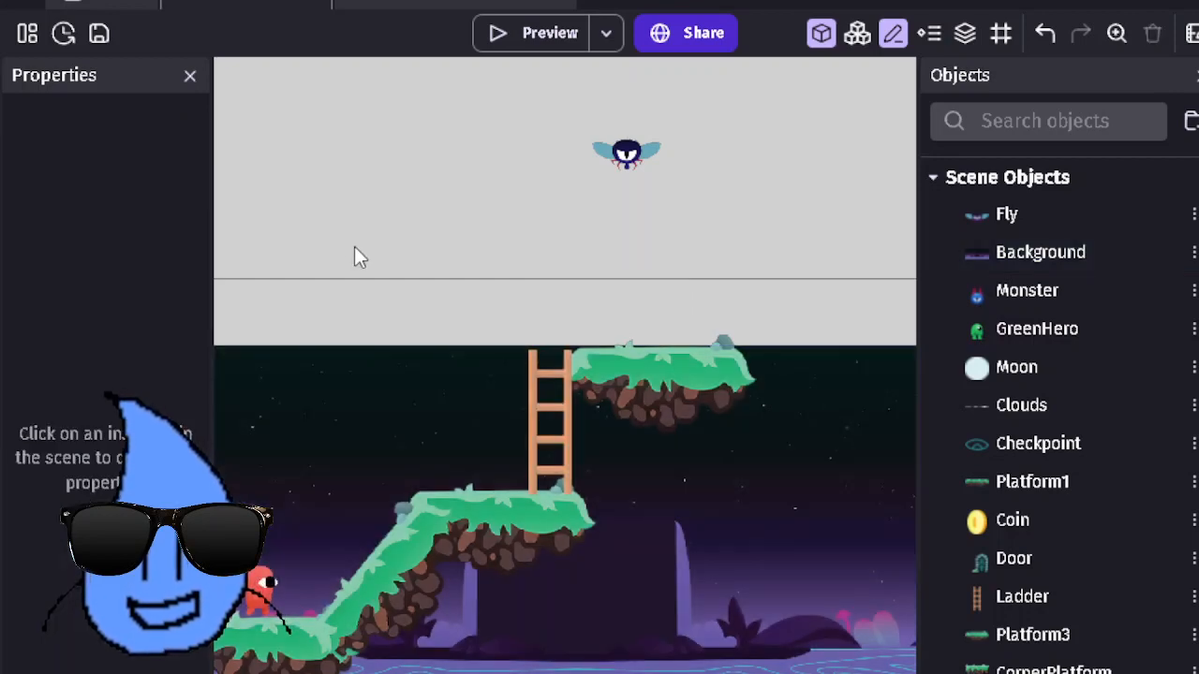
middle_drag(356, 254, 568, 198)
scroll(523, 351, down, 1)
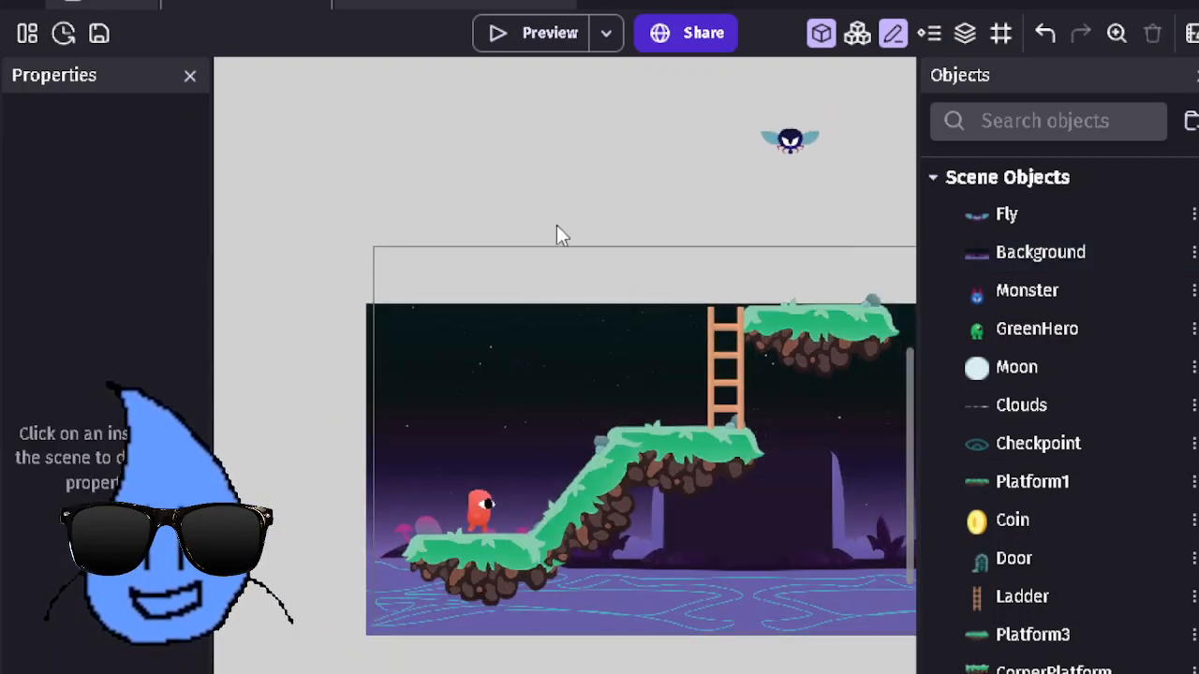
middle_drag(482, 337, 291, 400)
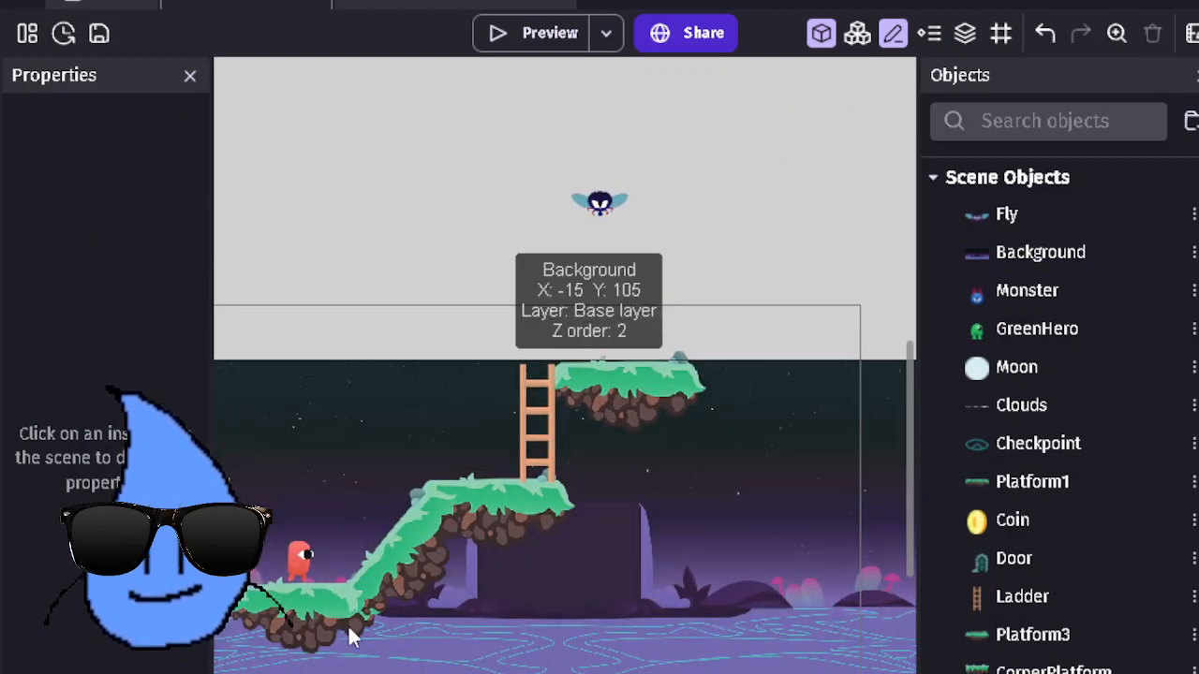
click(301, 560)
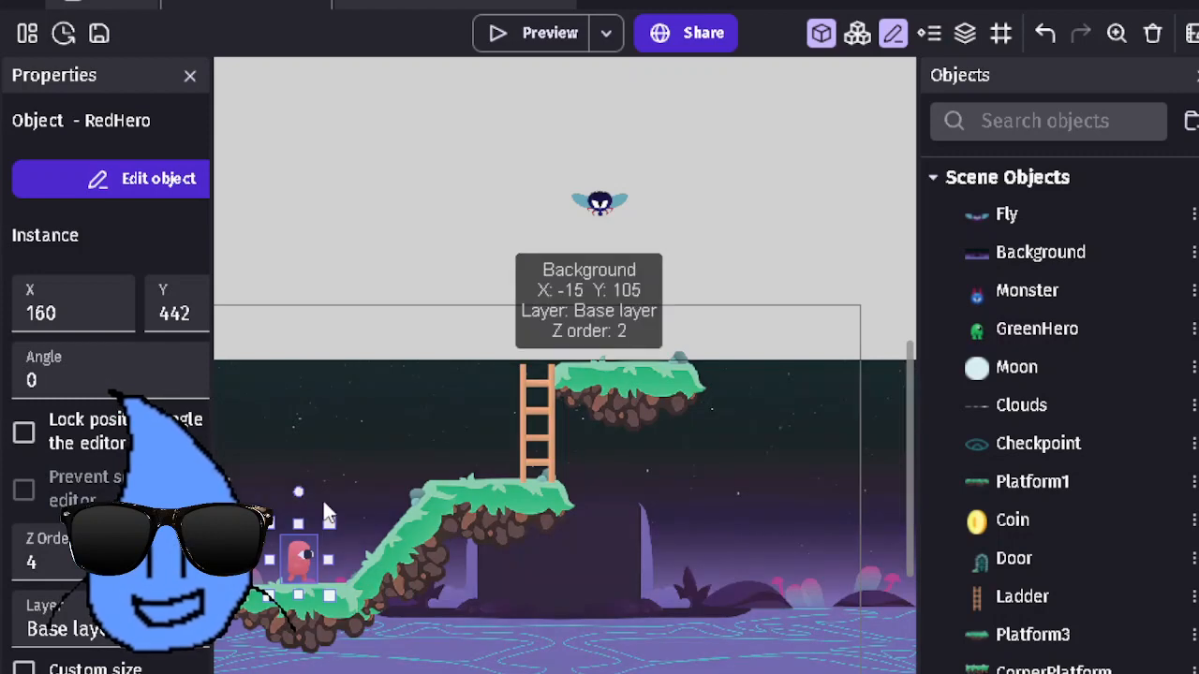
Step: In the scene's events, add a Key pressed condition for the a key to the empty CameraScript event
click(369, 2)
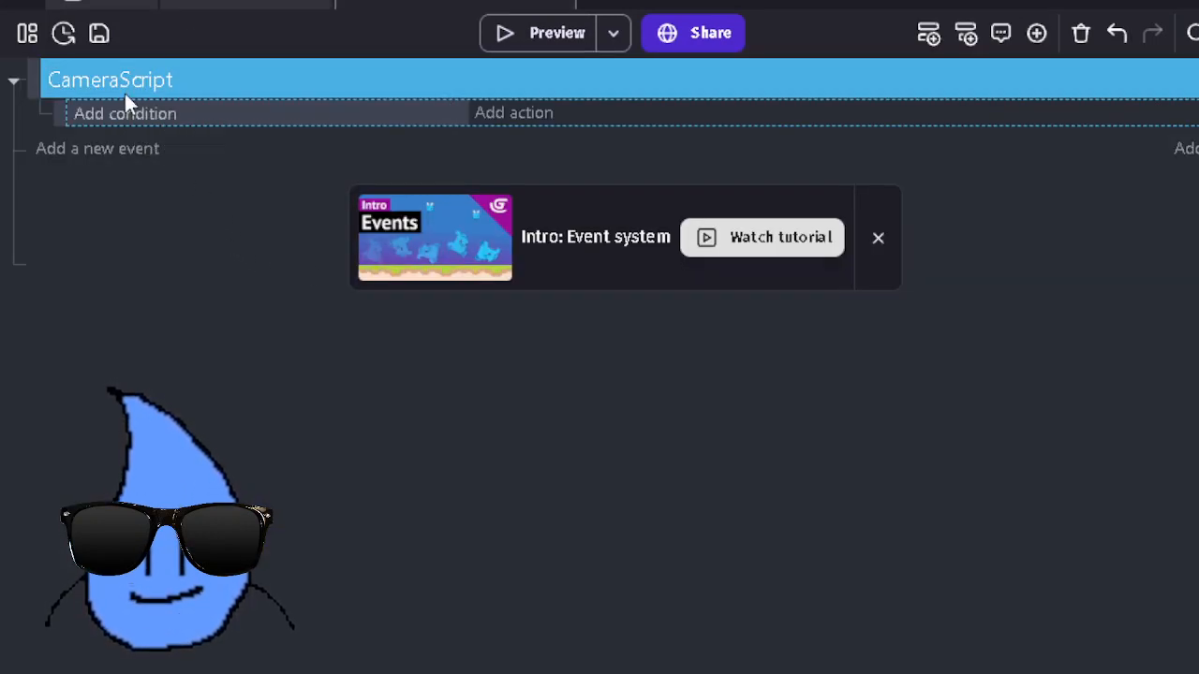
click(163, 114)
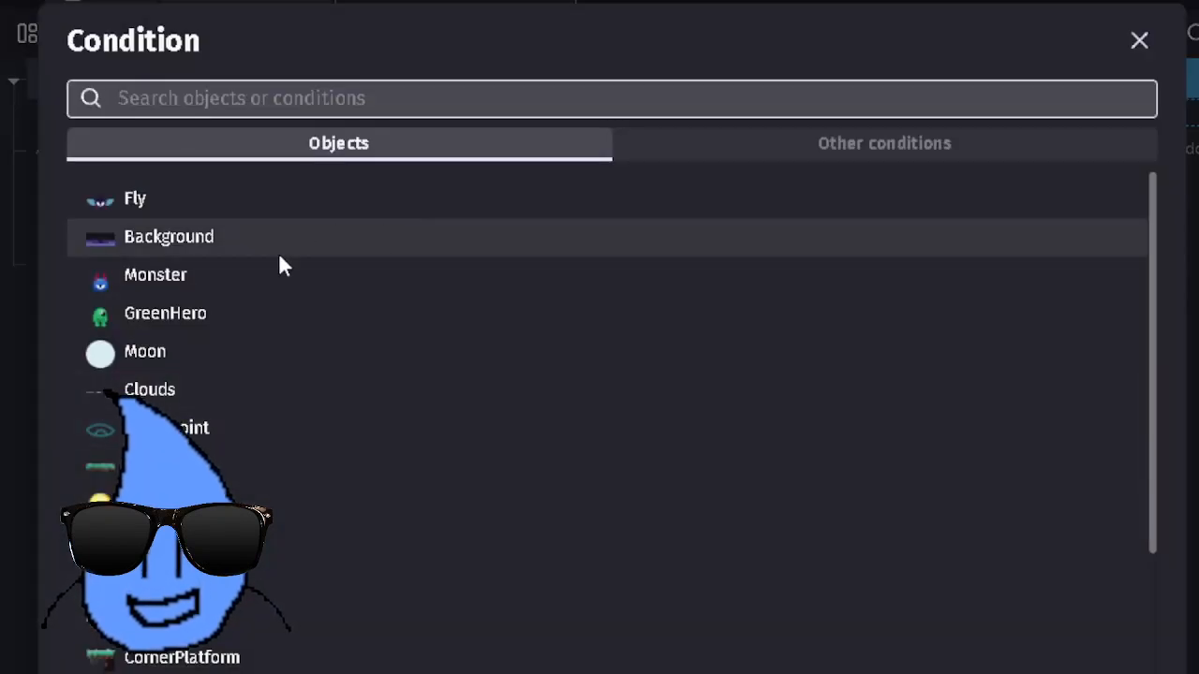
scroll(234, 300, down, 2)
scroll(347, 216, up, 2)
text(key)
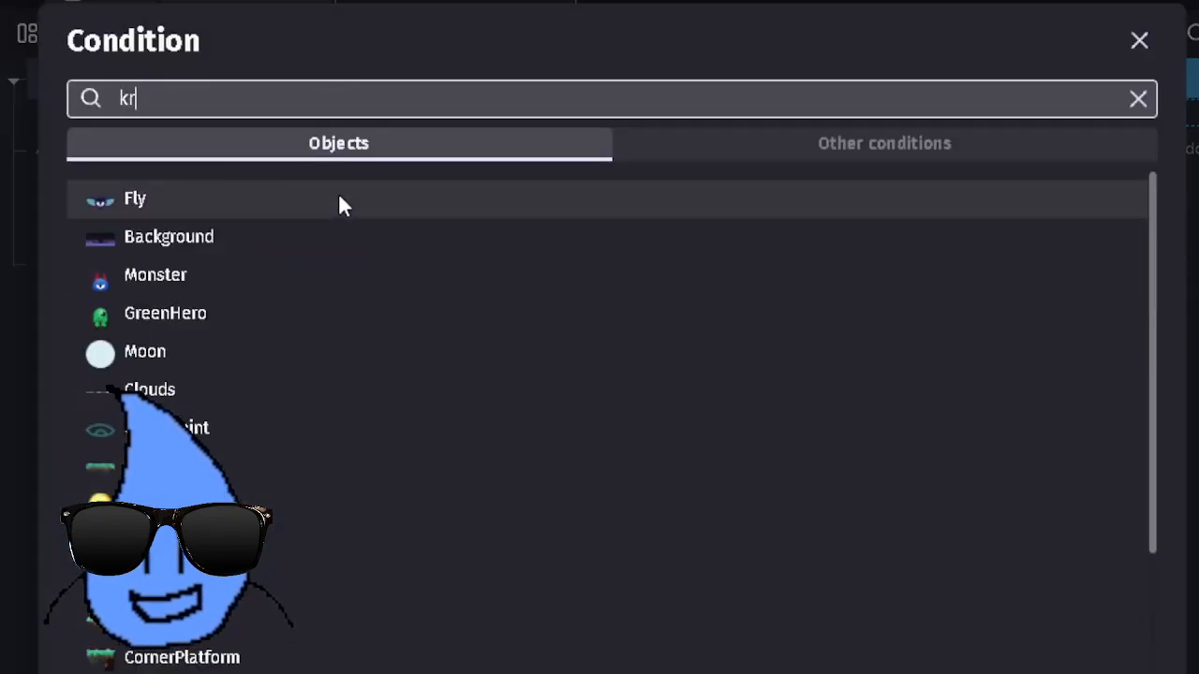
text(key)
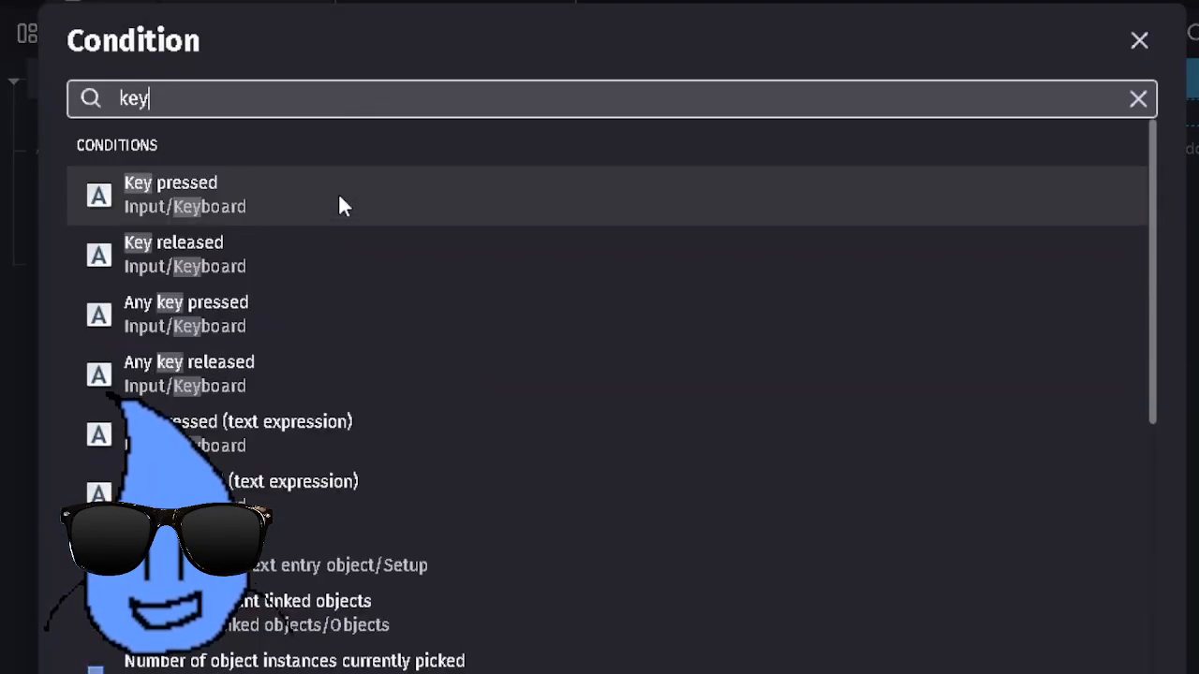
click(235, 213)
text(a)
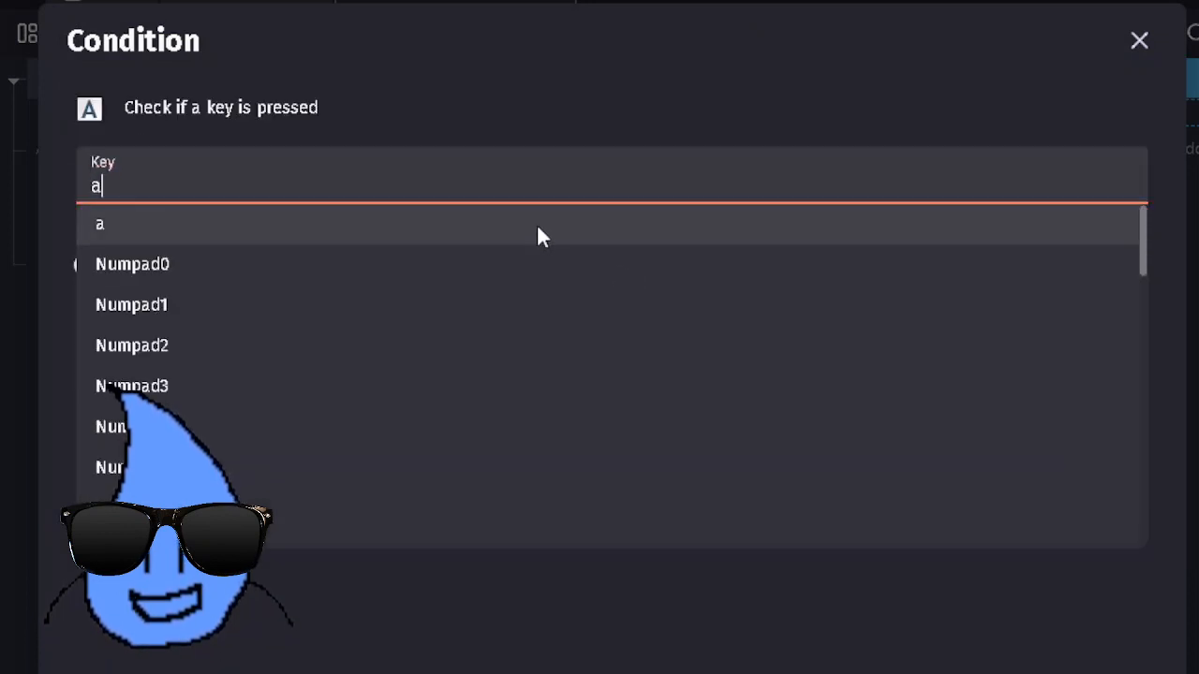
click(538, 227)
key(Return)
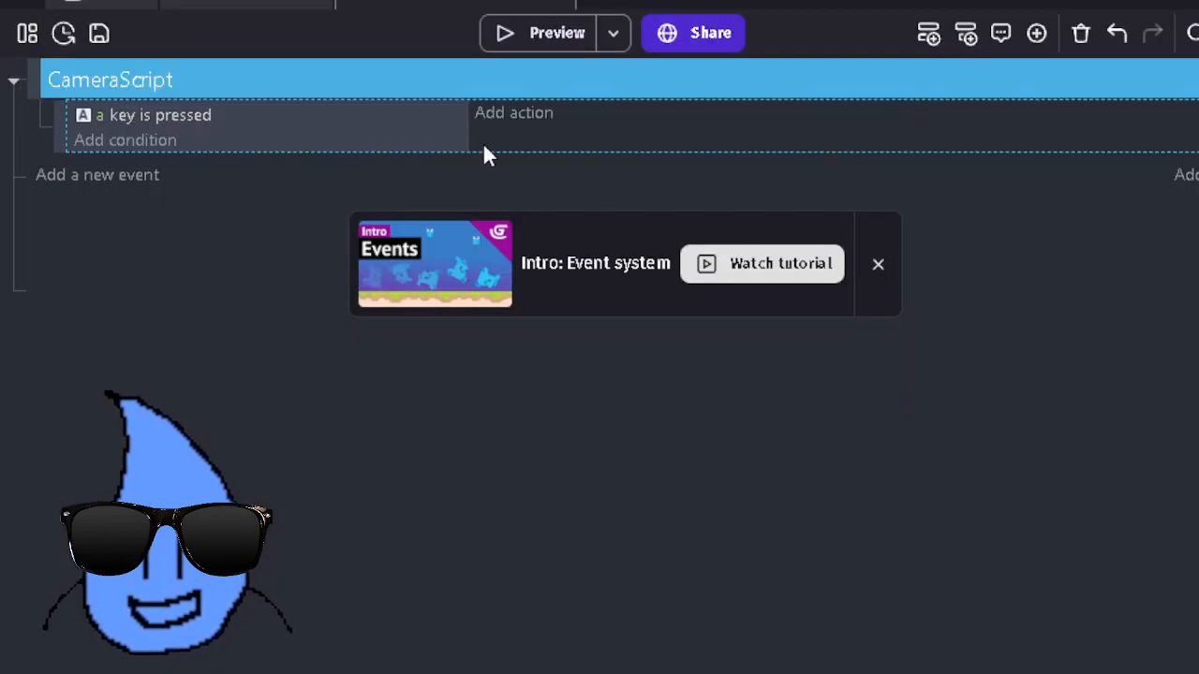
Step: Duplicate the a key event within CameraScript and set the copy's key to d
key(ctrl+c)
key(ctrl+v)
click(100, 168)
text(d)
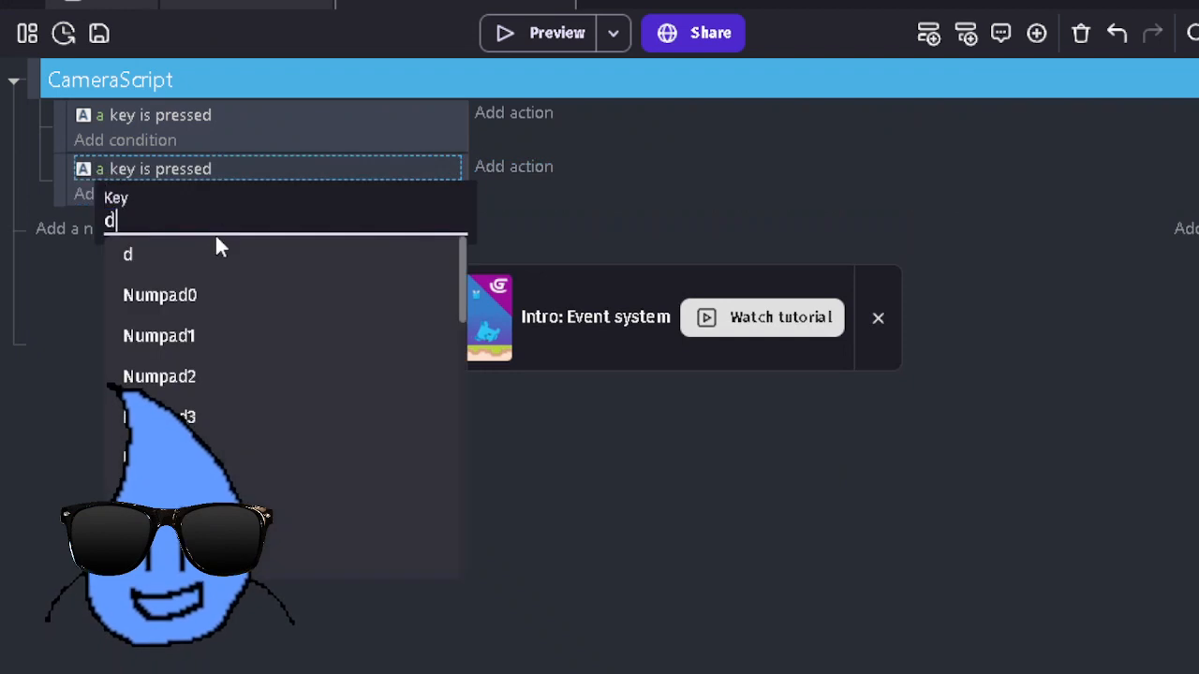
click(216, 245)
Step: Add a RedHero action to the a key event that flips the object horizontally, with flipping set to No
click(496, 115)
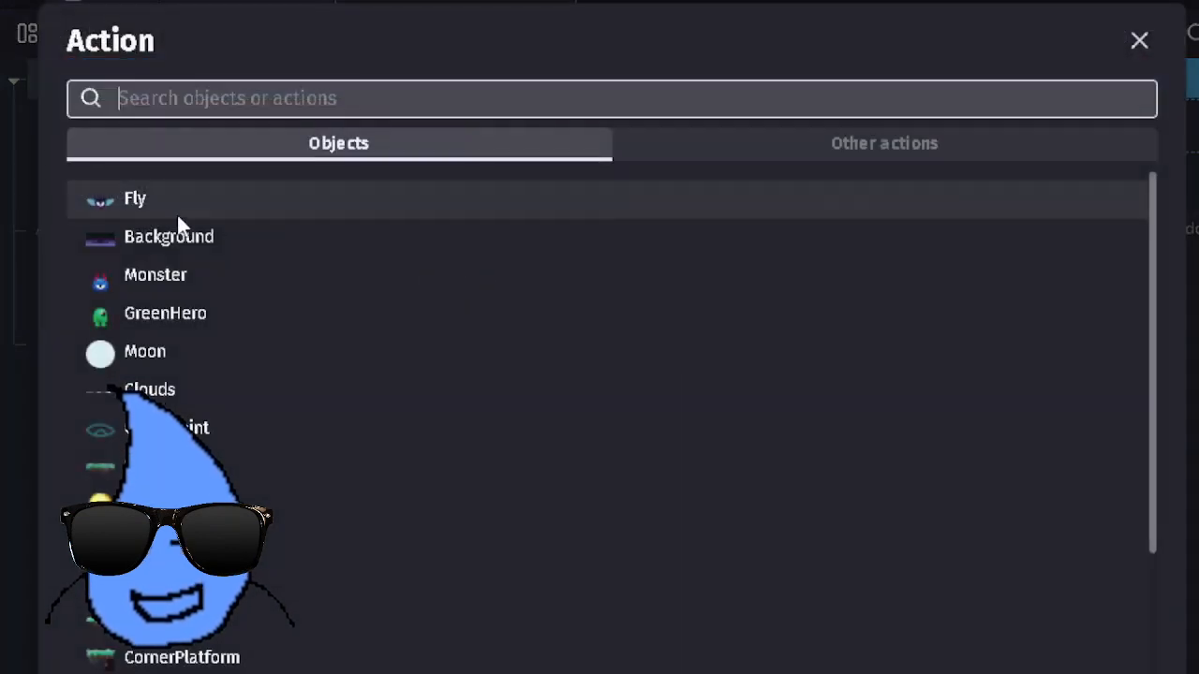
scroll(163, 395, down, 2)
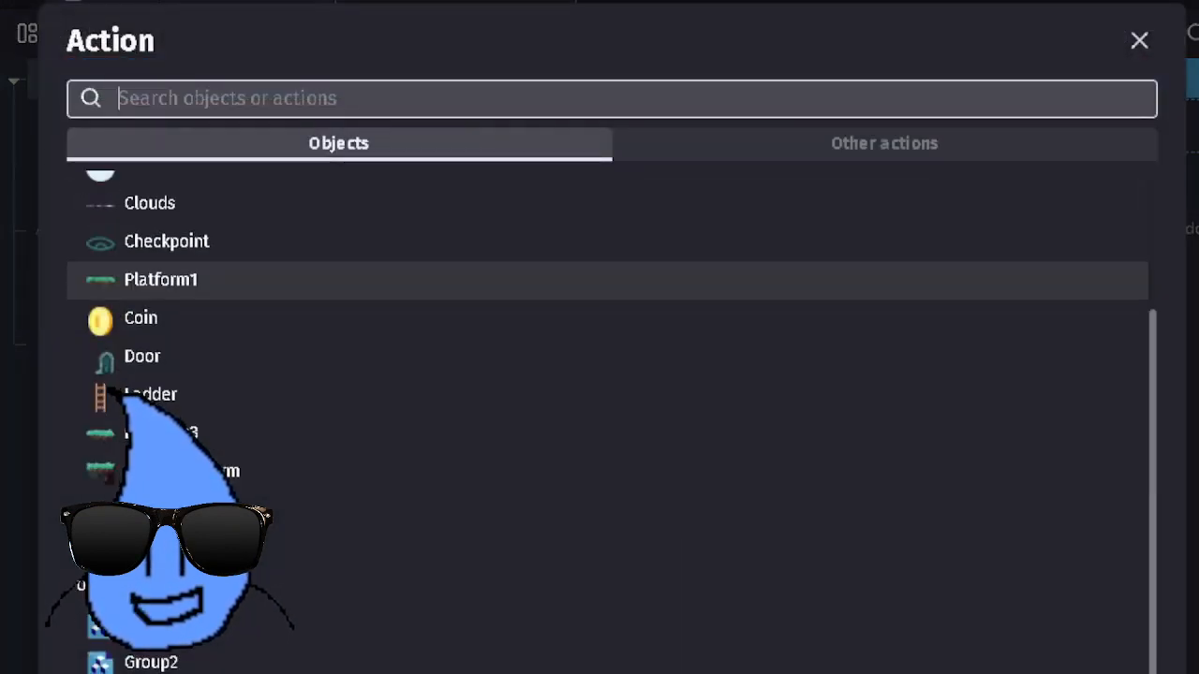
click(187, 549)
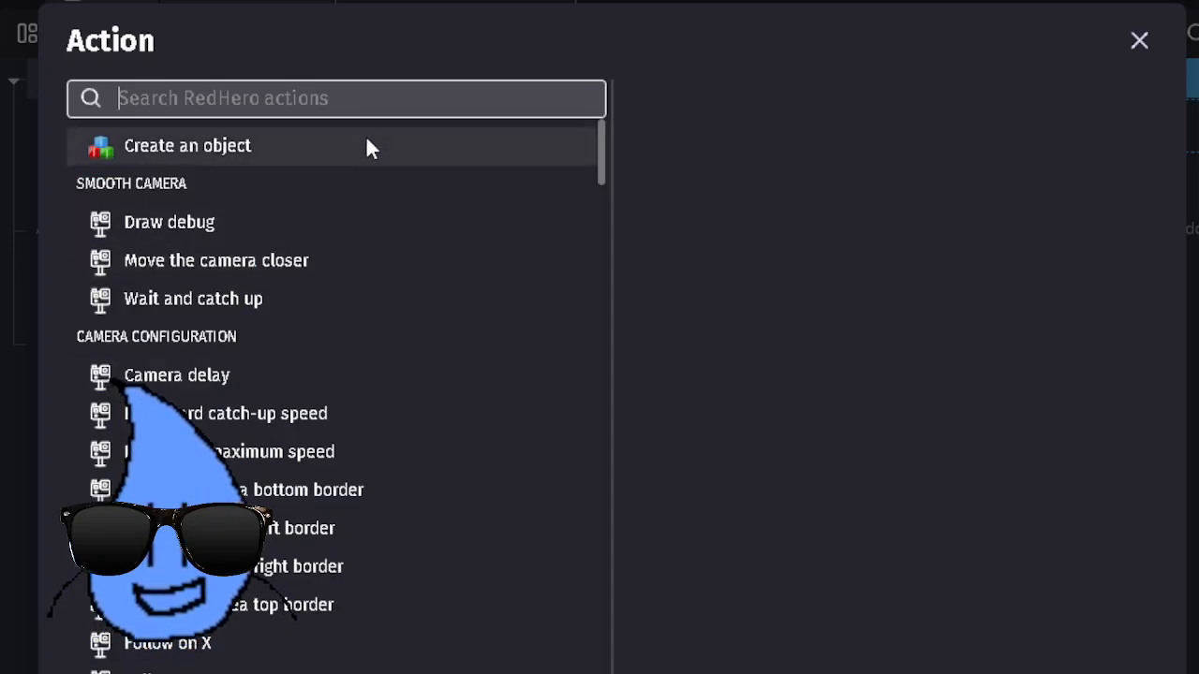
text(flip)
click(281, 150)
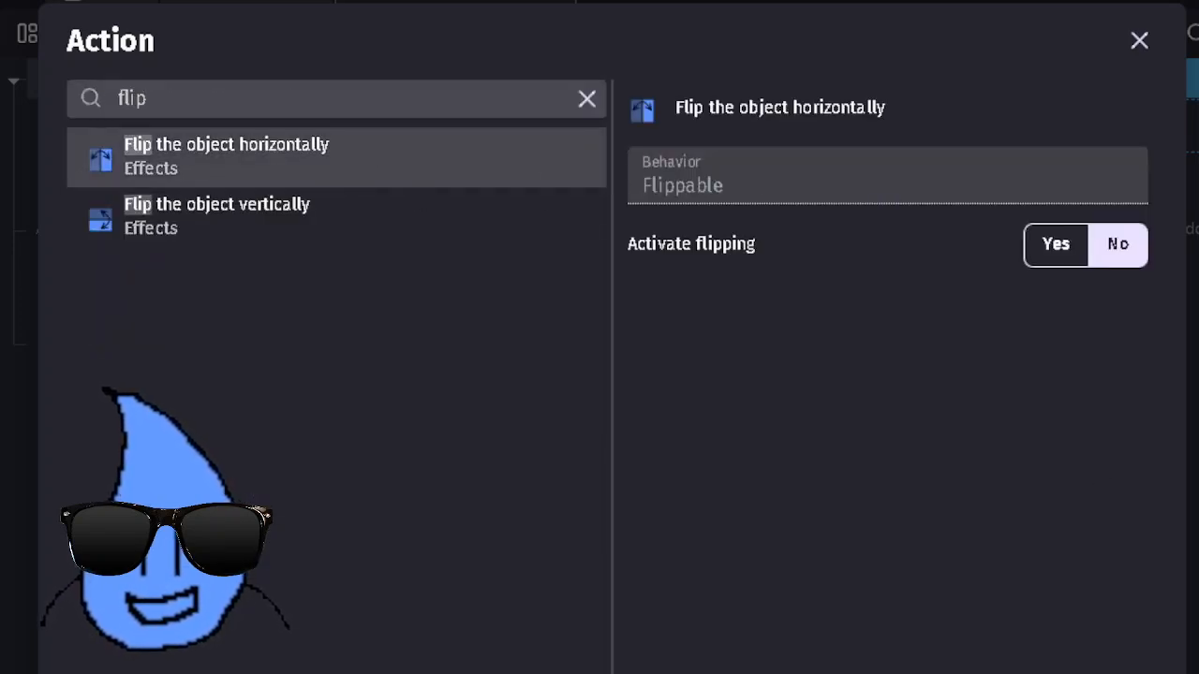
click(1115, 671)
Step: Copy the horizontal flip action into the d key event and set its flipping to Yes
click(792, 125)
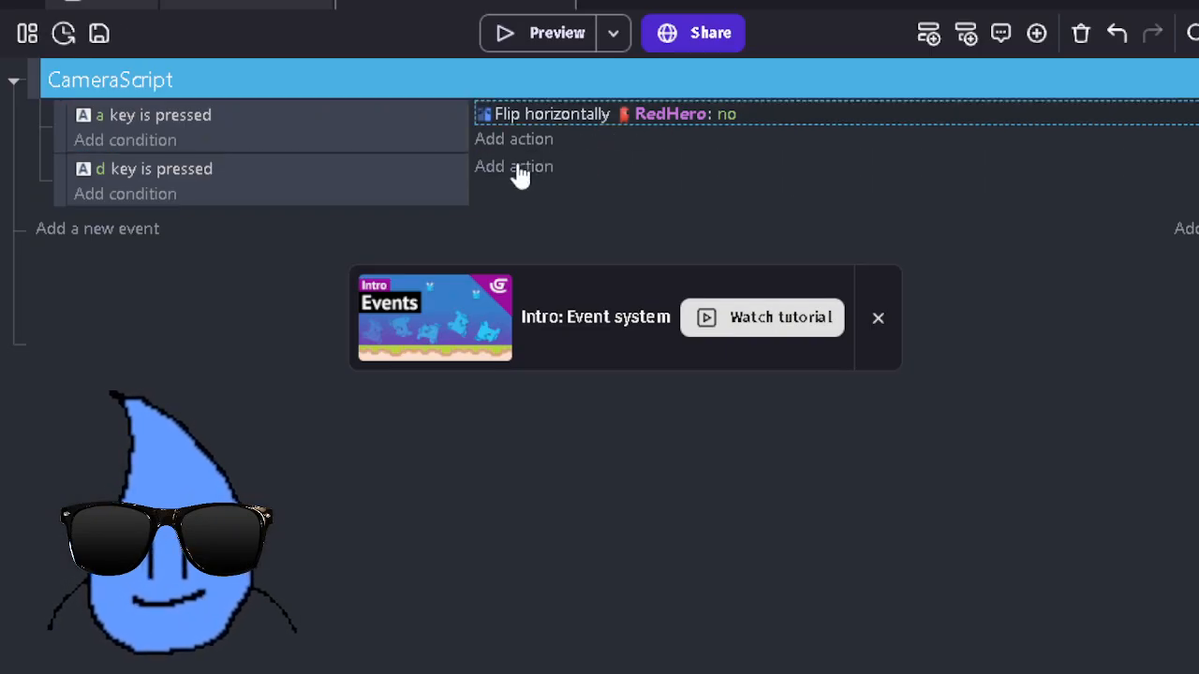
click(609, 168)
click(723, 168)
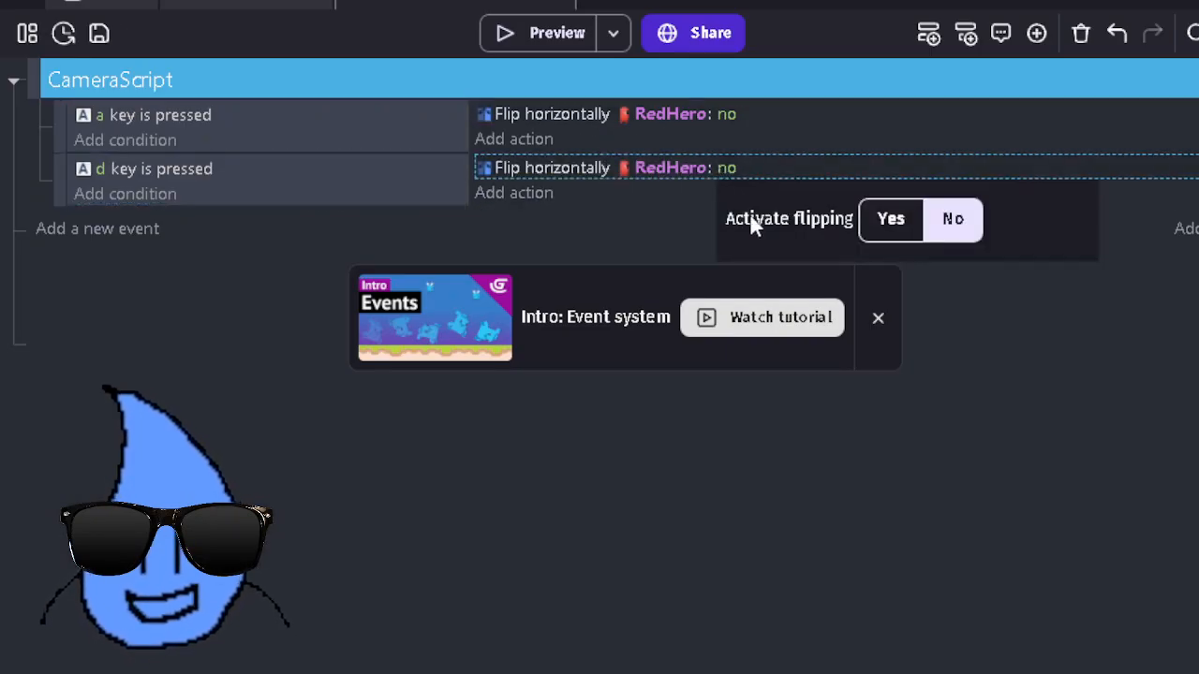
click(888, 221)
click(821, 476)
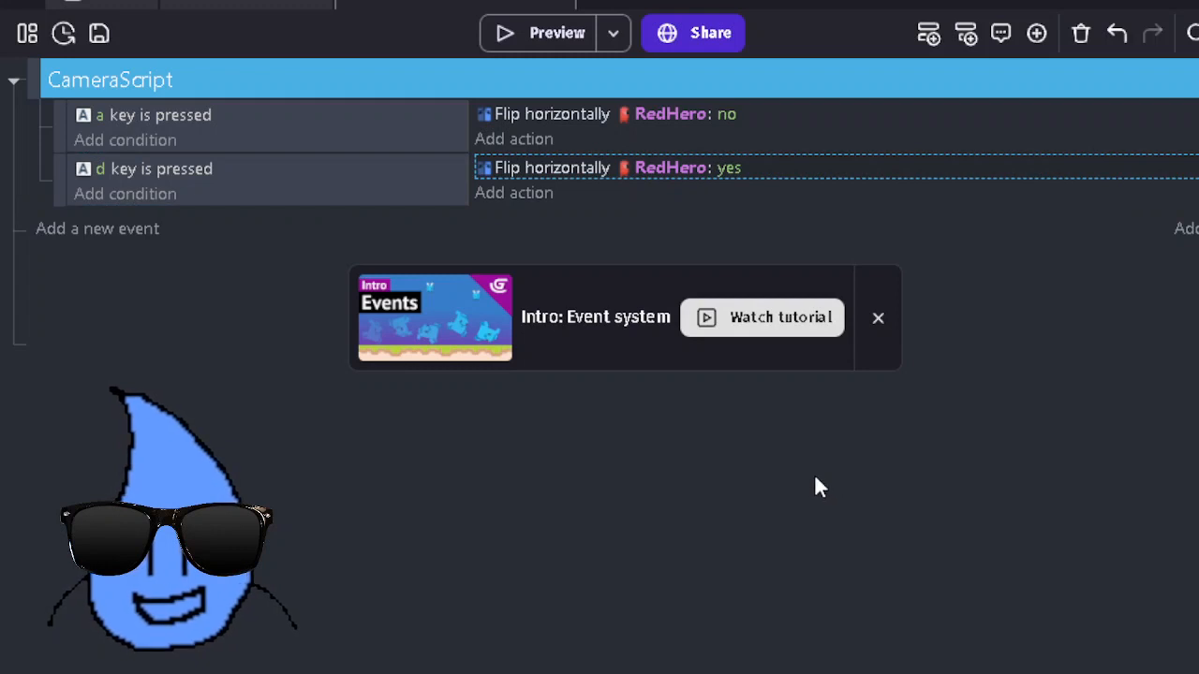
Step: Set the RedHero horizontal flip to No in the d key event and to Yes in the a key event
click(728, 169)
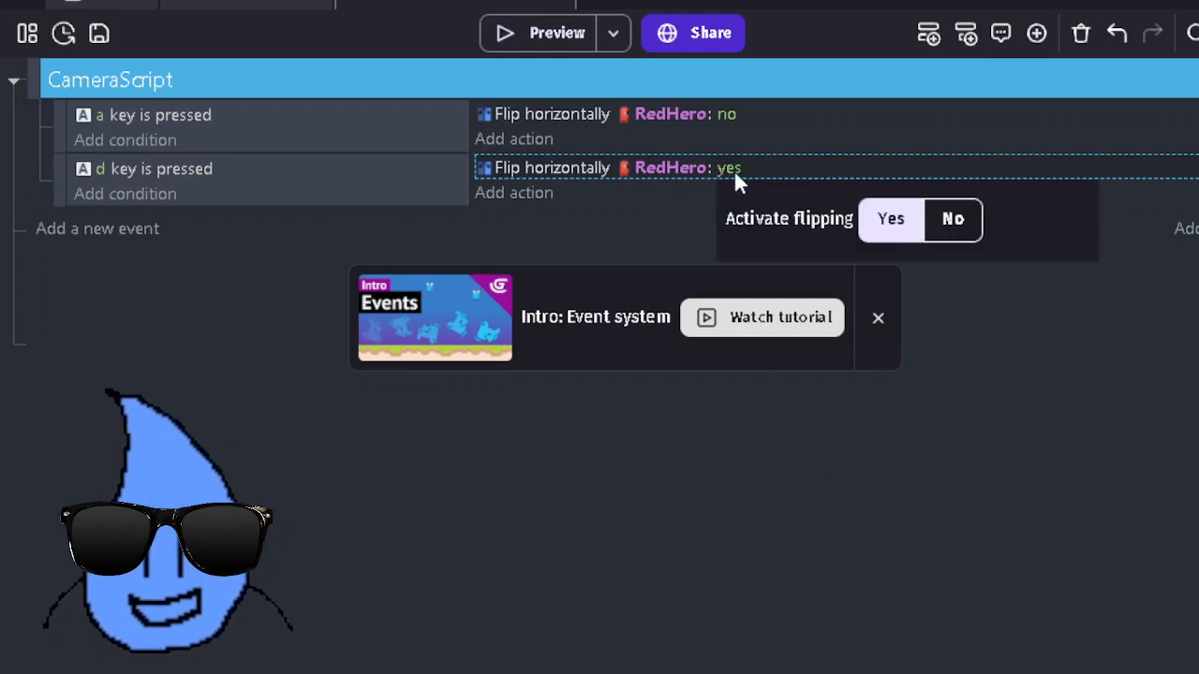
click(948, 230)
click(878, 507)
click(746, 114)
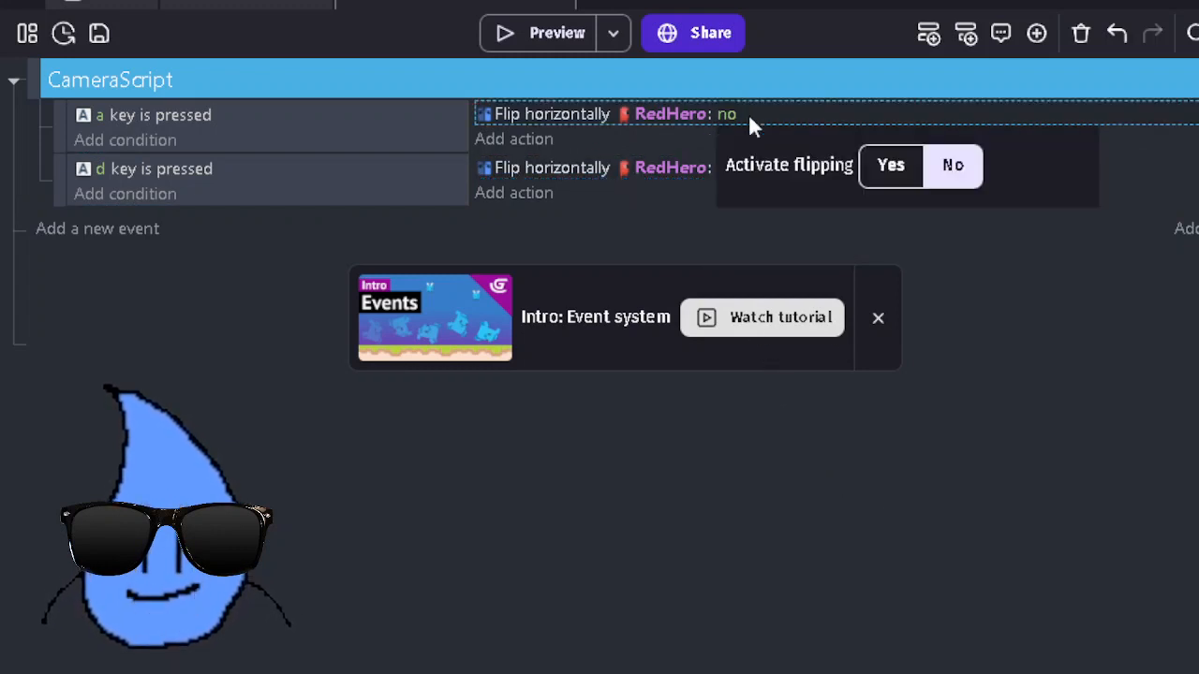
click(873, 180)
Step: Preview the game and move RedHero right and left to check its flipping direction
click(545, 30)
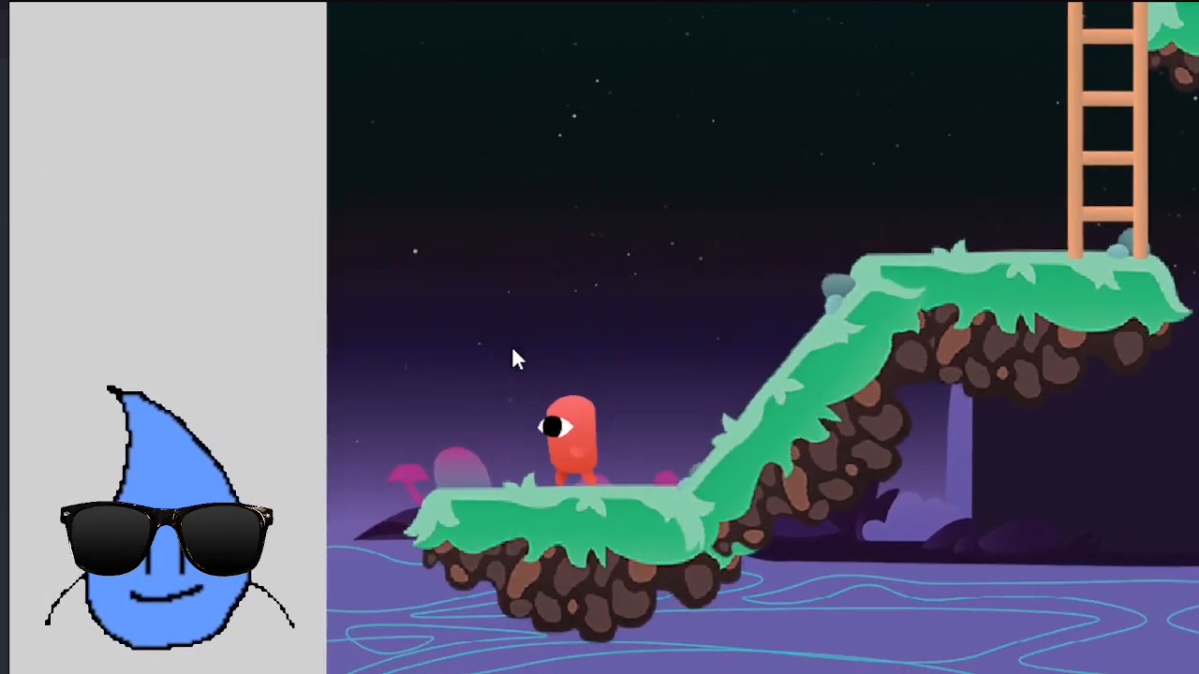
key(Right)
key(Left)
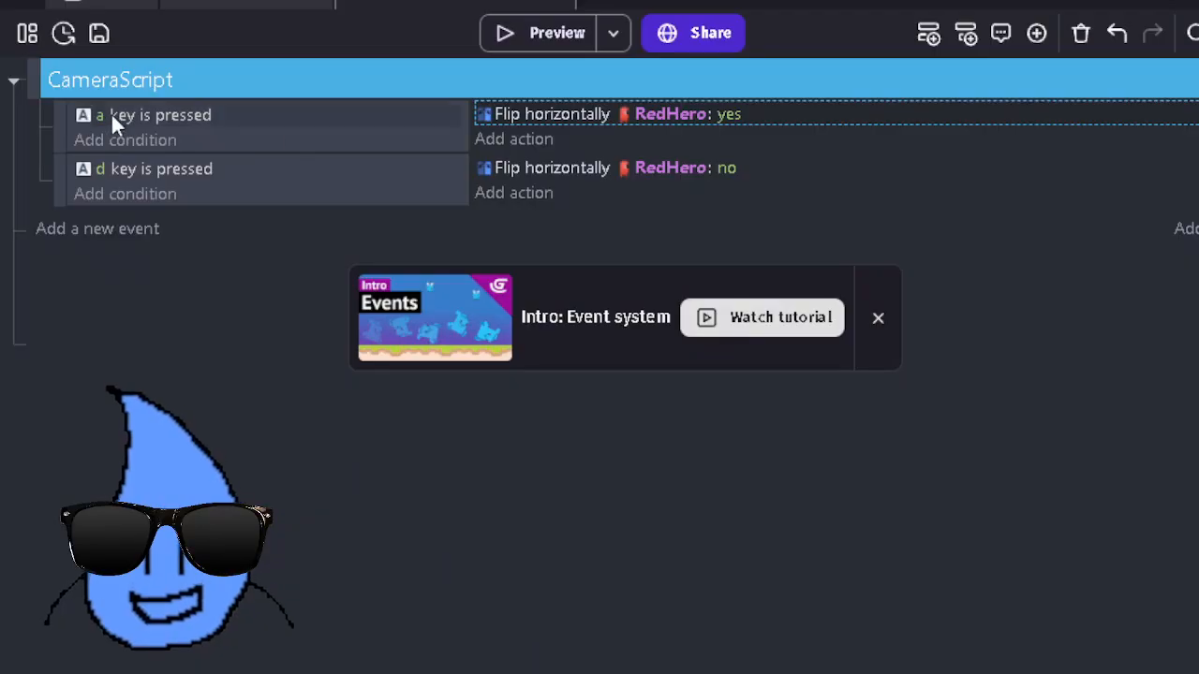
Step: Change the key in the first CameraScript condition from a to Left
click(99, 114)
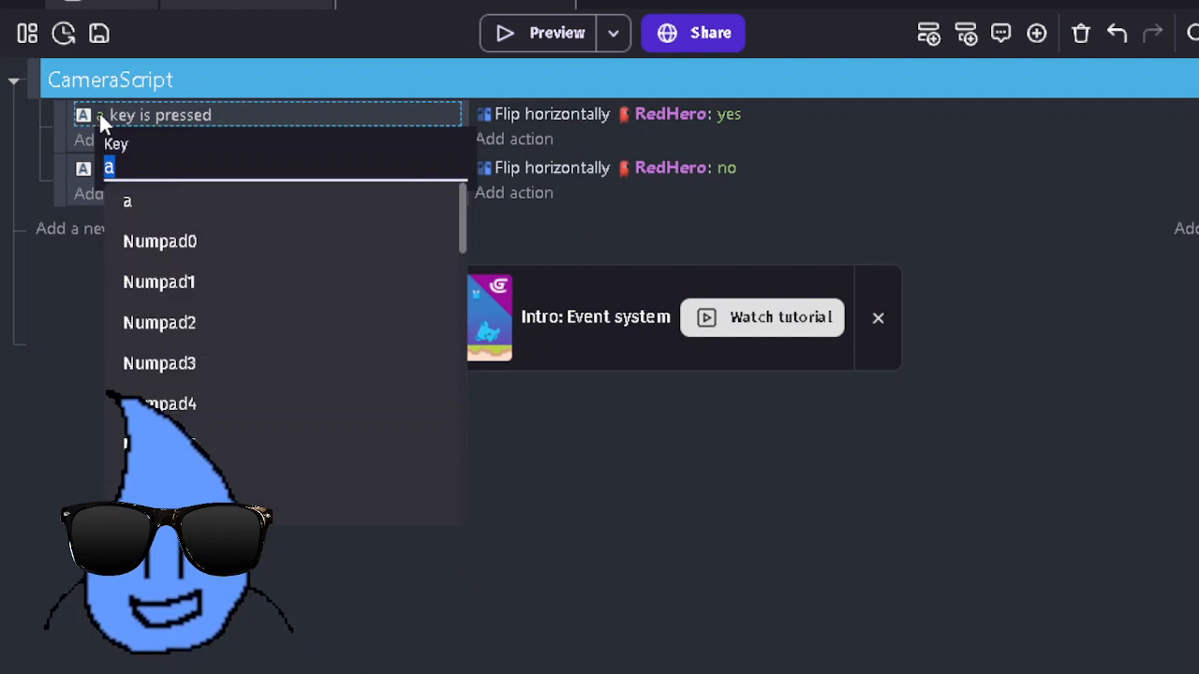
text(l)
key(BackSpace)
text(arro)
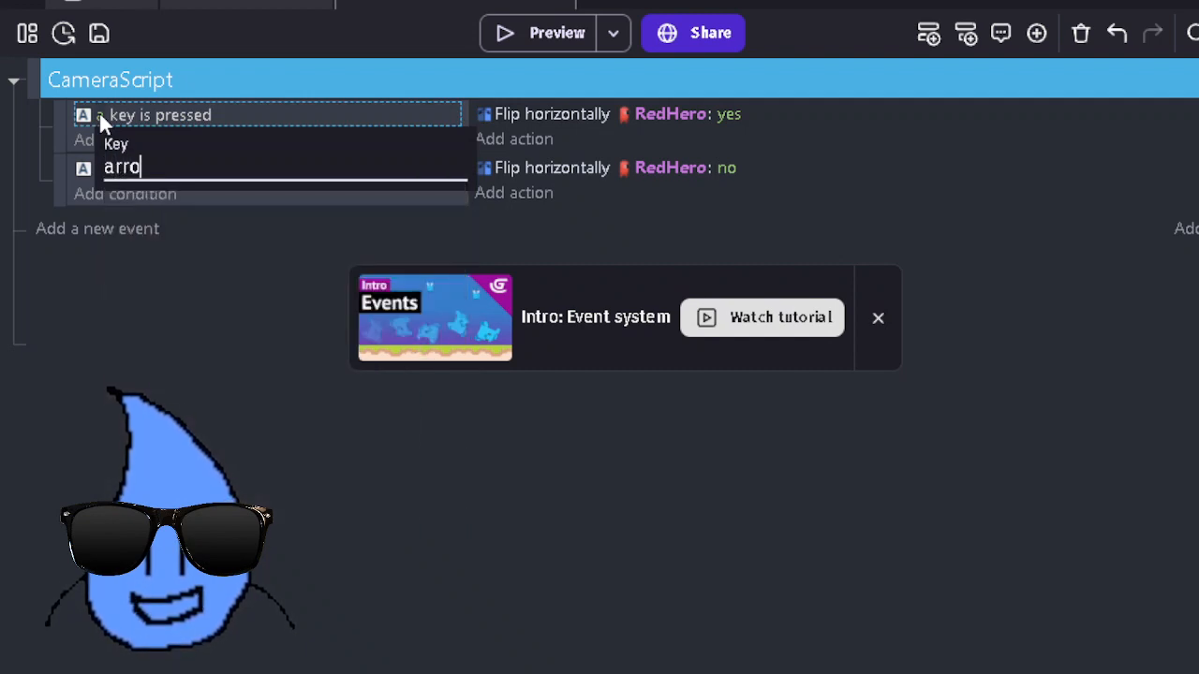
key(BackSpace)
key(BackSpace)
key(BackSpace)
key(BackSpace)
text(left)
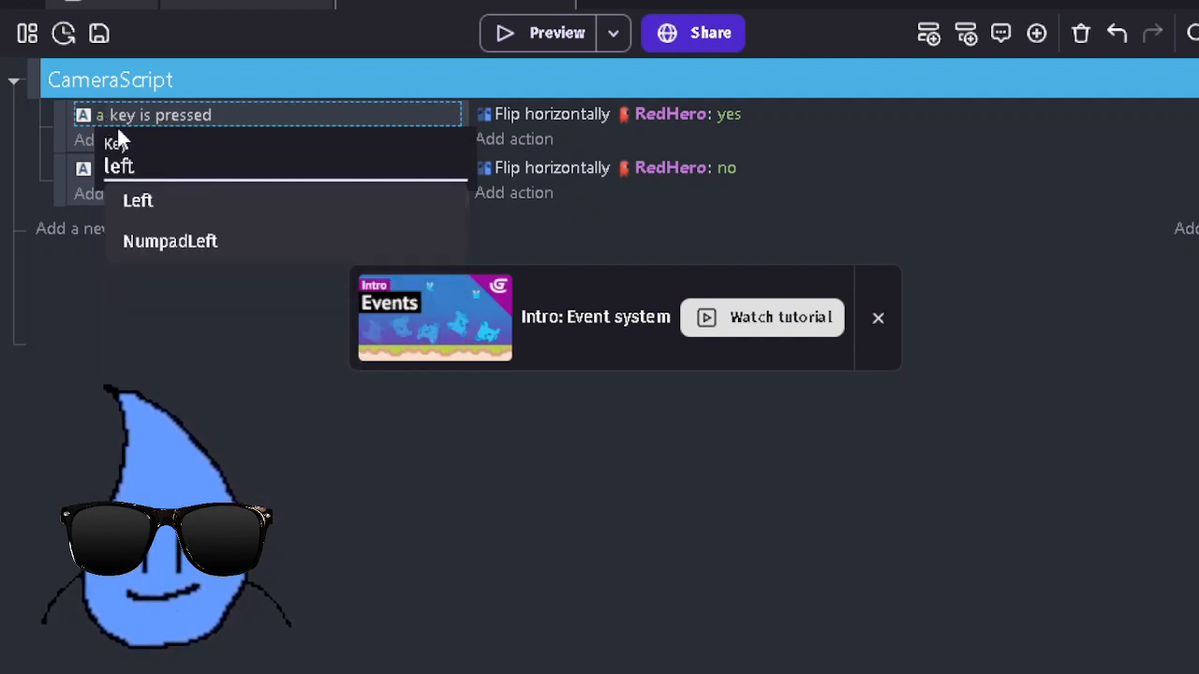
click(137, 200)
Step: Change the key in the second CameraScript condition from d to Right
click(102, 171)
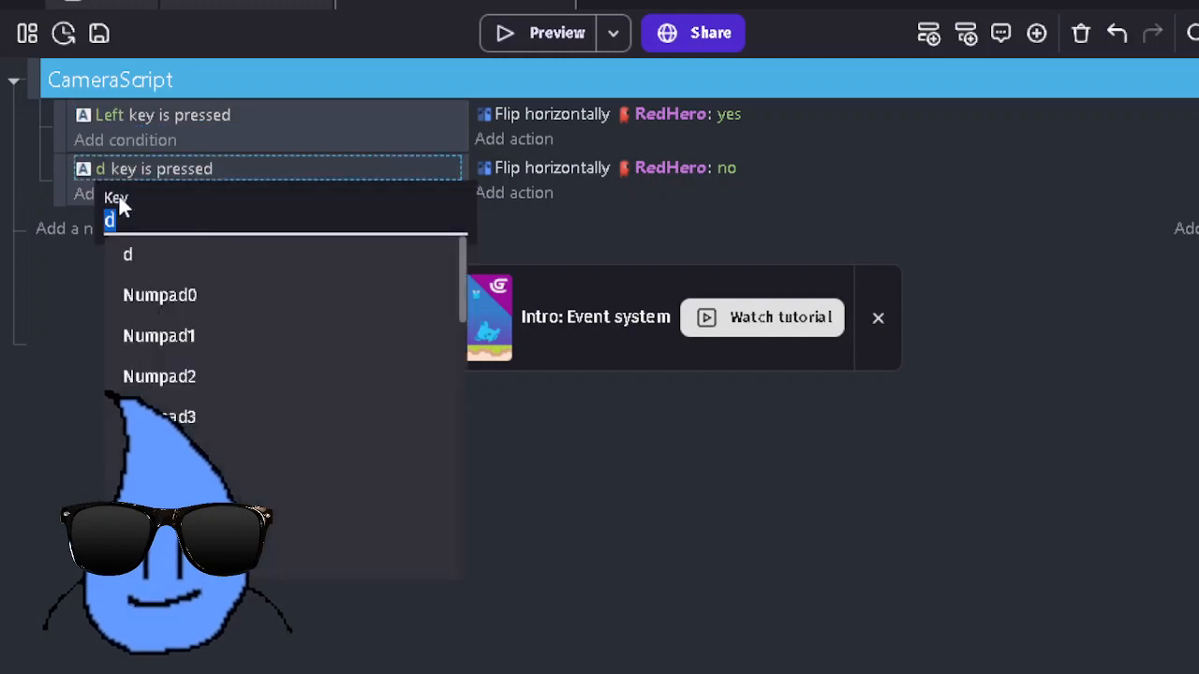
text(right)
click(159, 255)
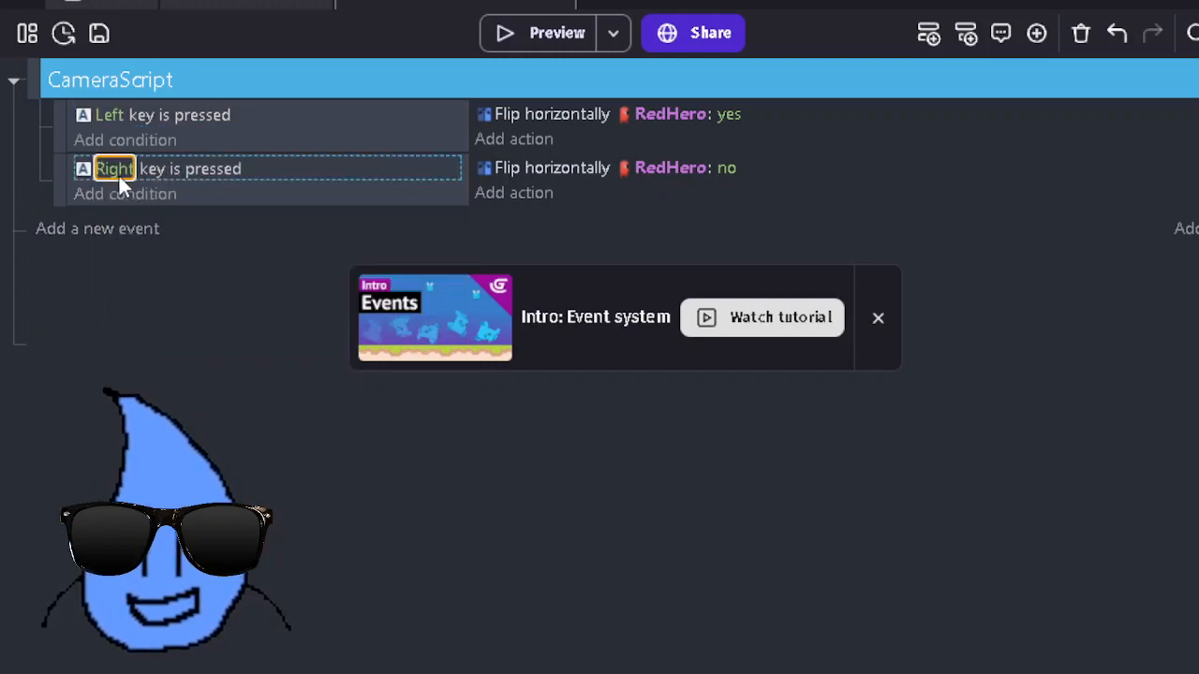
Step: Preview the game and test RedHero's walking, jumping, ladder climbing and flipping with the arrow keys
click(571, 28)
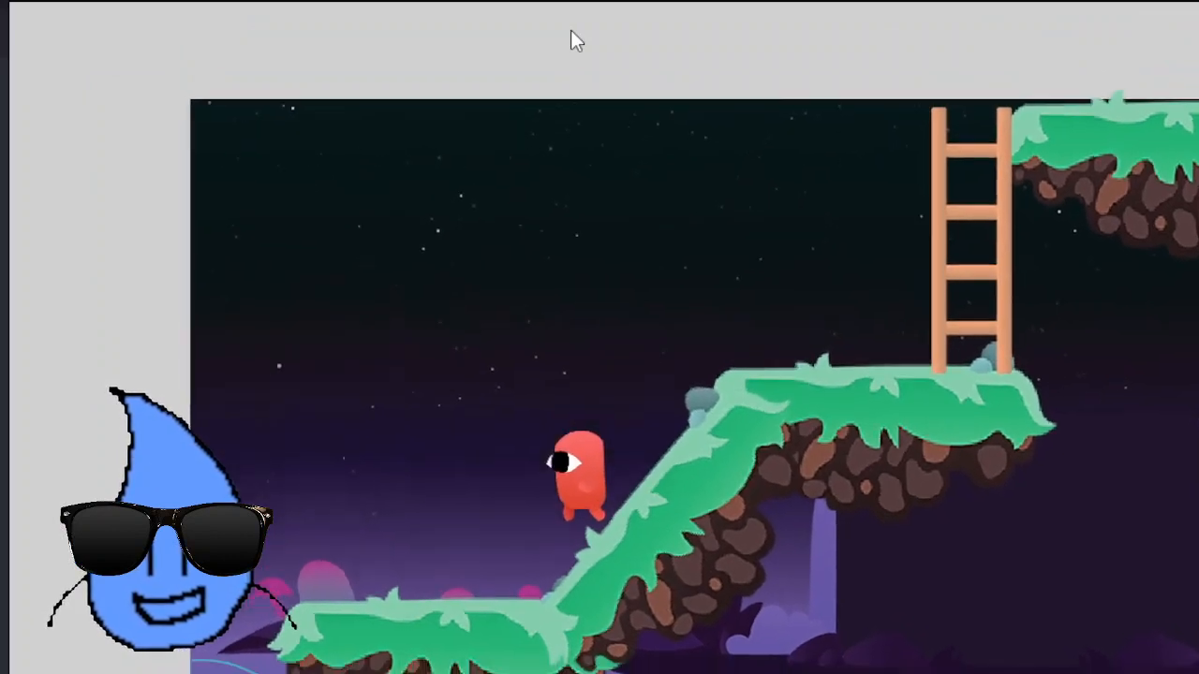
key(Right)
key(space)
key(Right)
key(Up)
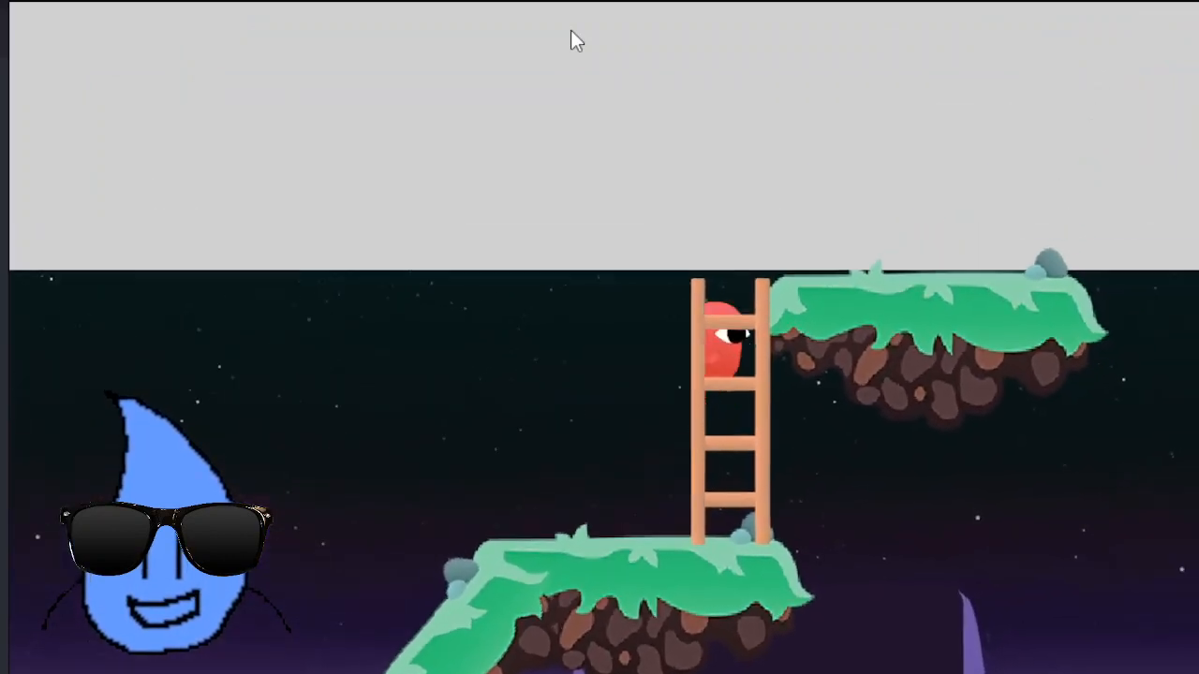
key(Left)
key(space)
key(Right)
key(Left)
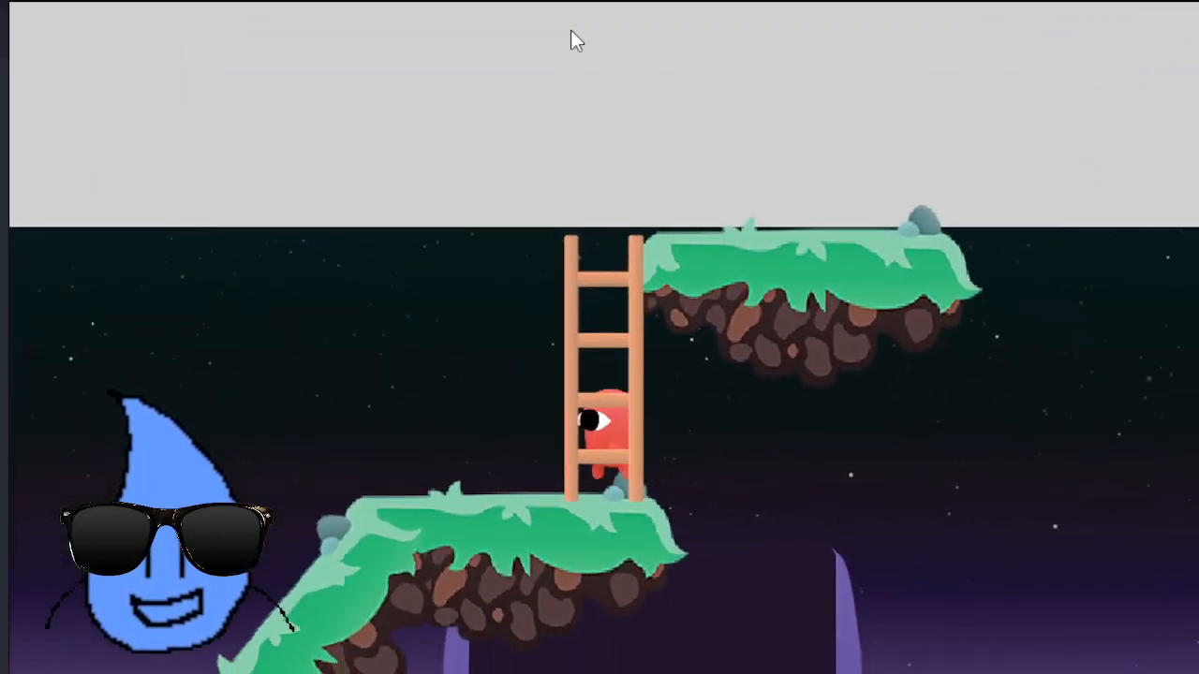
key(Up)
key(Right)
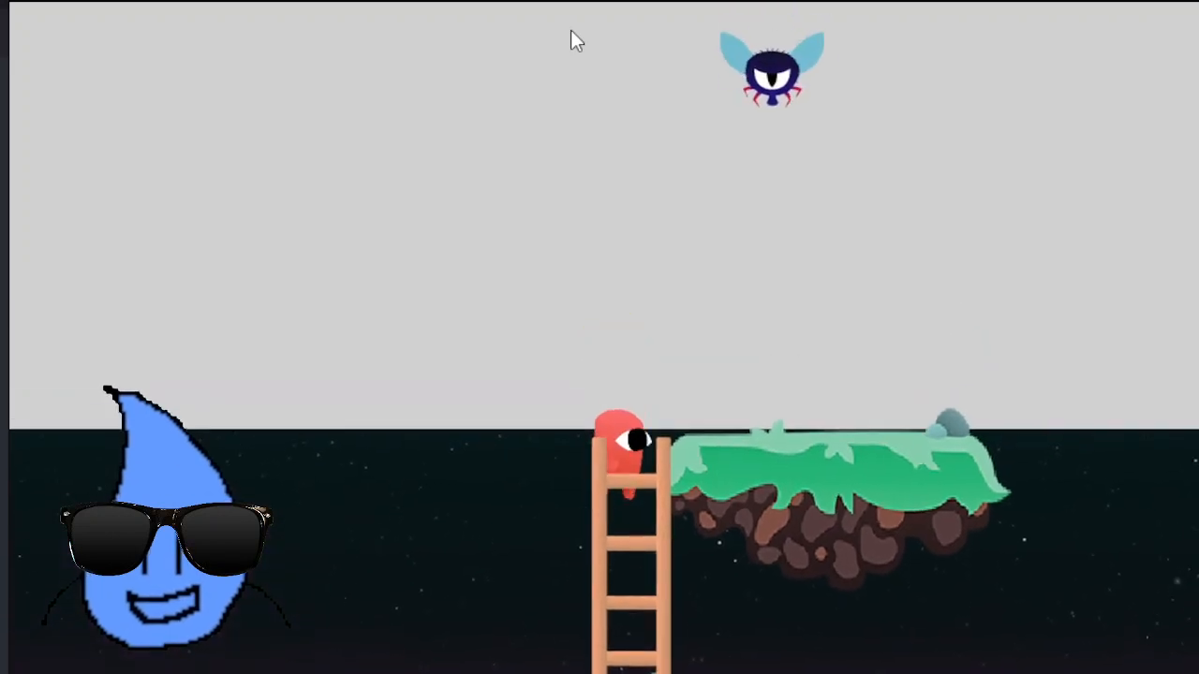
key(Up)
key(Down)
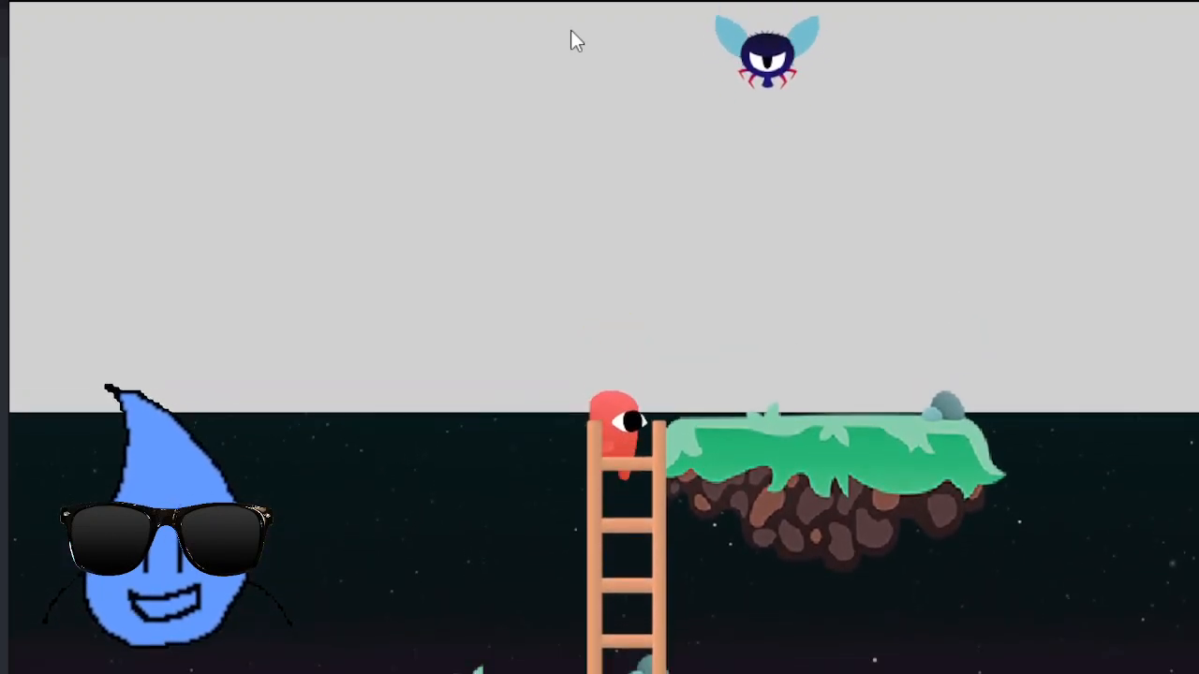
key(Left)
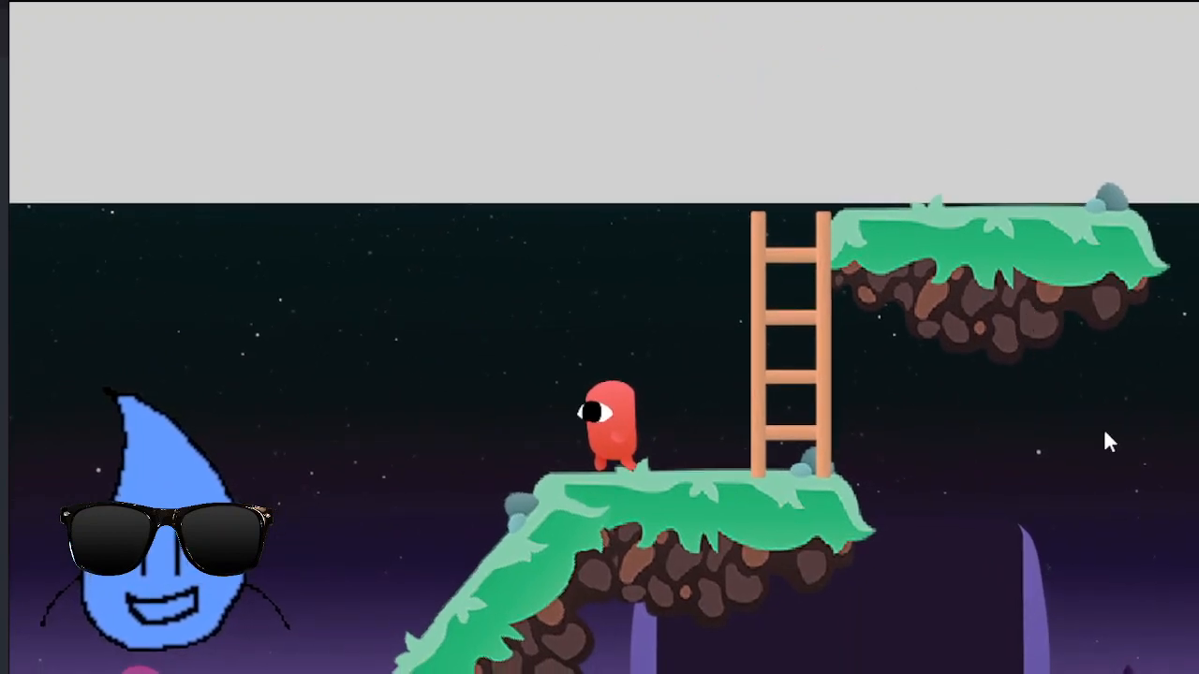
Step: Close the game preview window and return to the scene's events in GDevelop
key(alt+Tab)
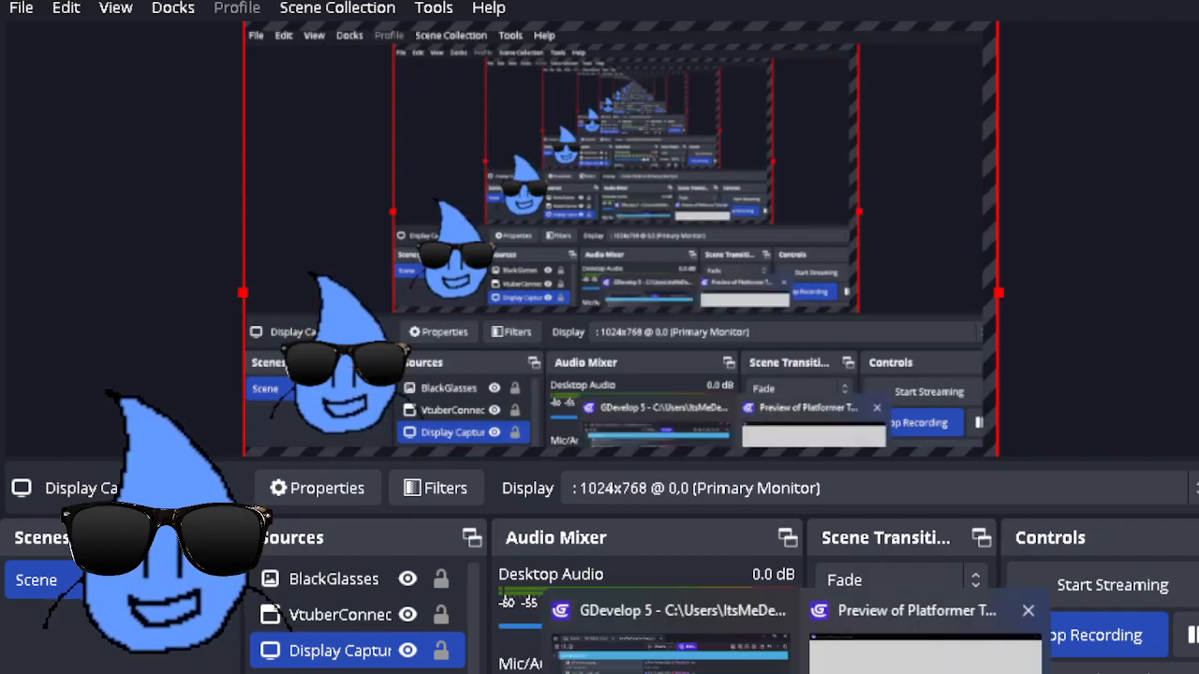
click(928, 646)
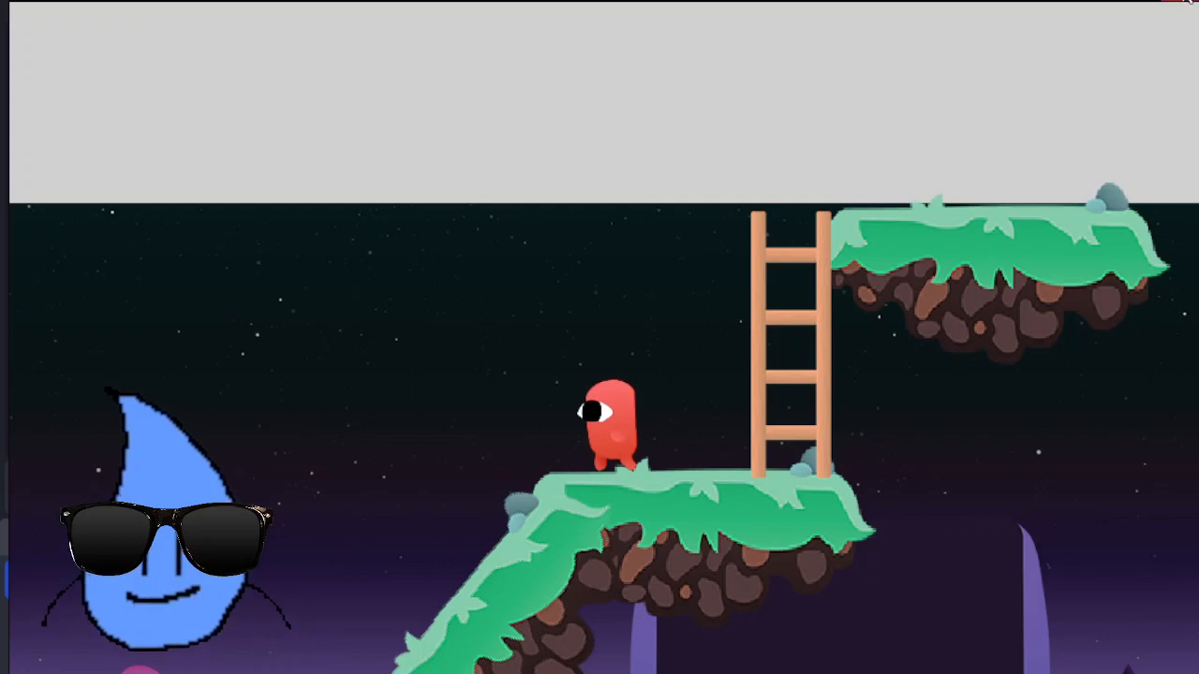
click(1187, 2)
click(796, 671)
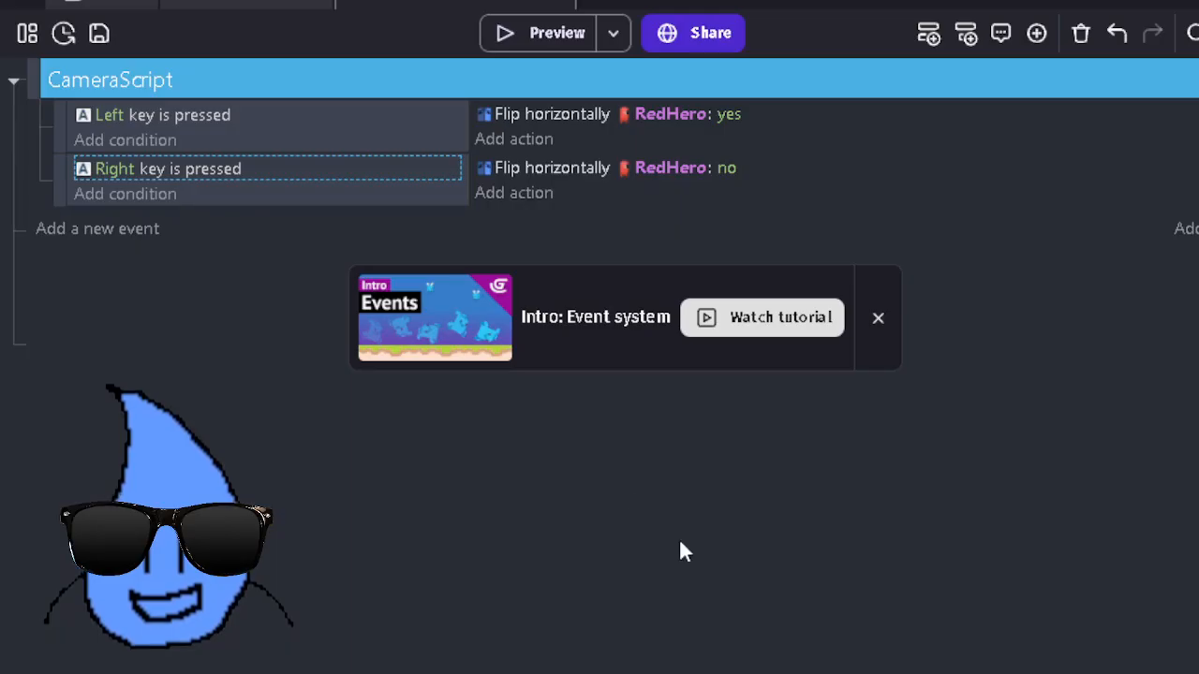
Step: In the scene editor, place a Coin on the middle platform before the ladder, at about X 517, Y 280
click(229, 3)
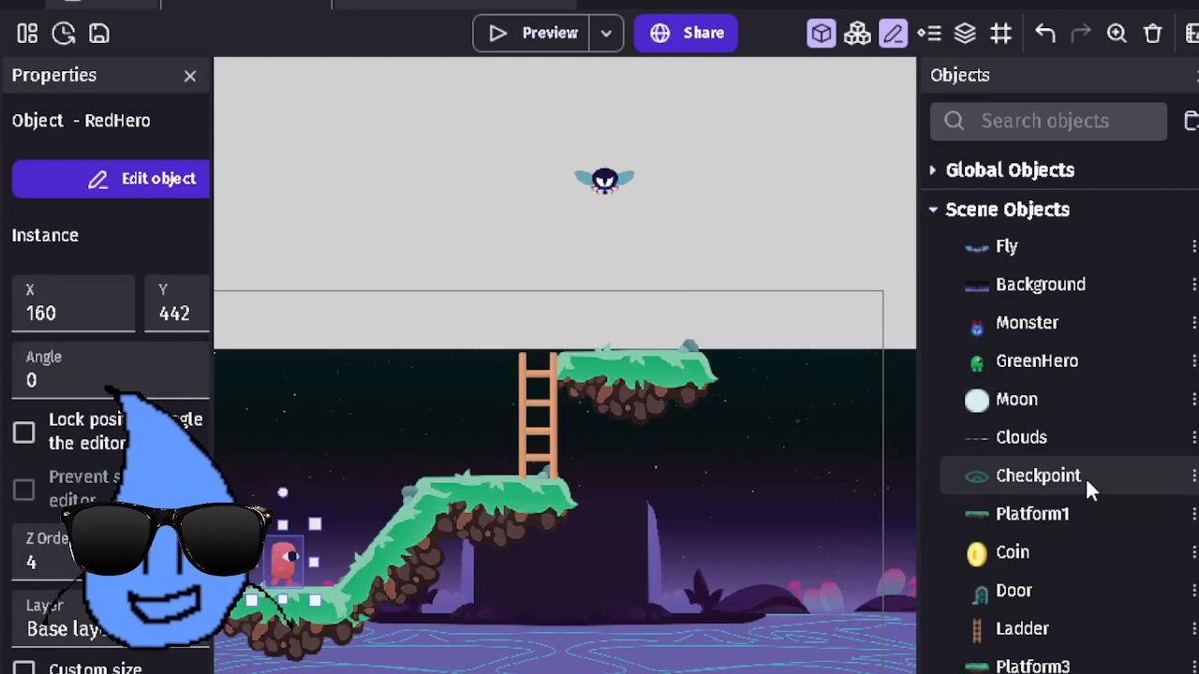
middle_drag(528, 377, 718, 329)
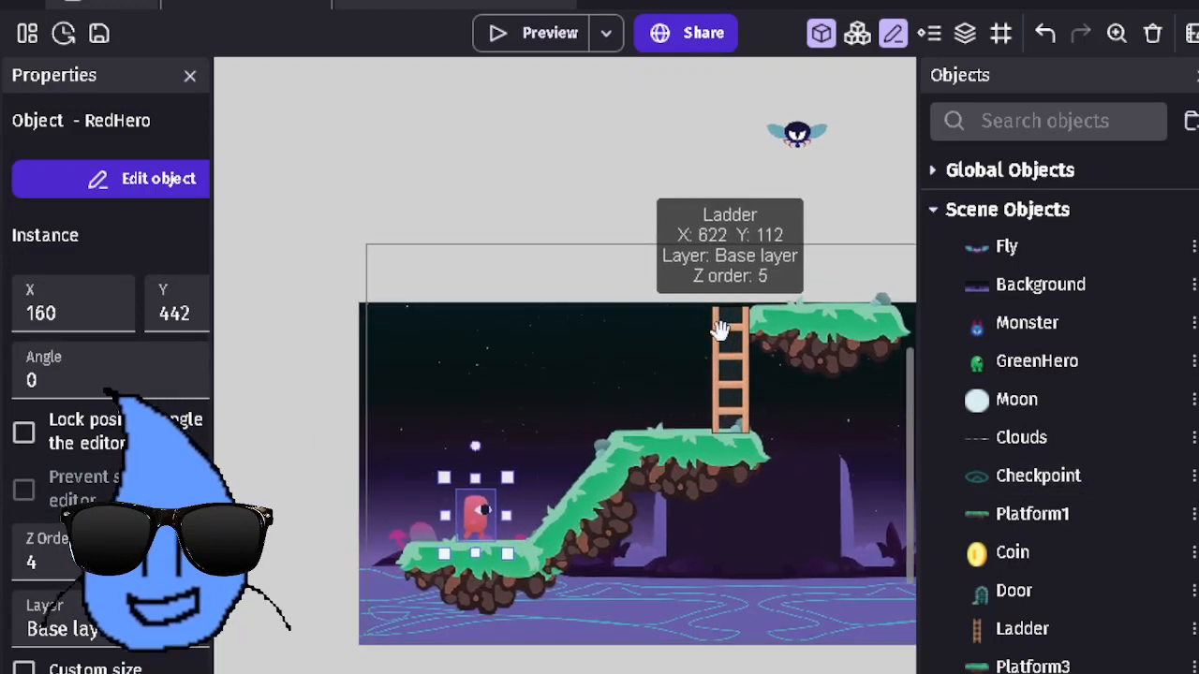
drag(1020, 551, 489, 468)
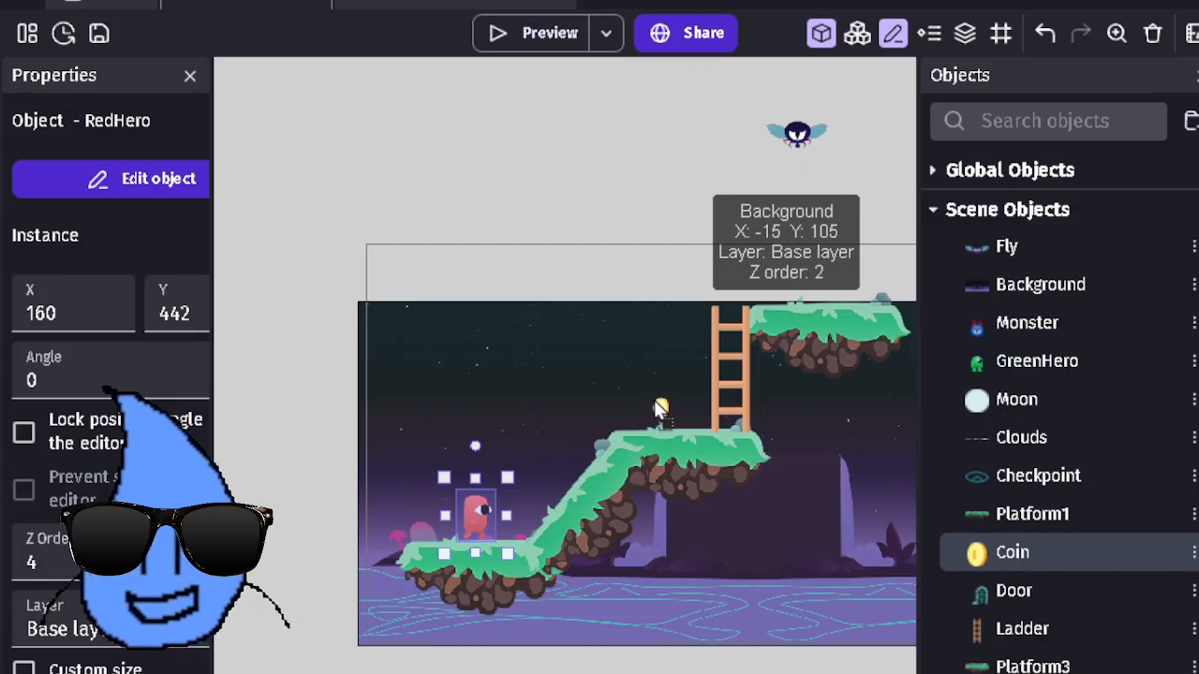
drag(656, 401, 657, 402)
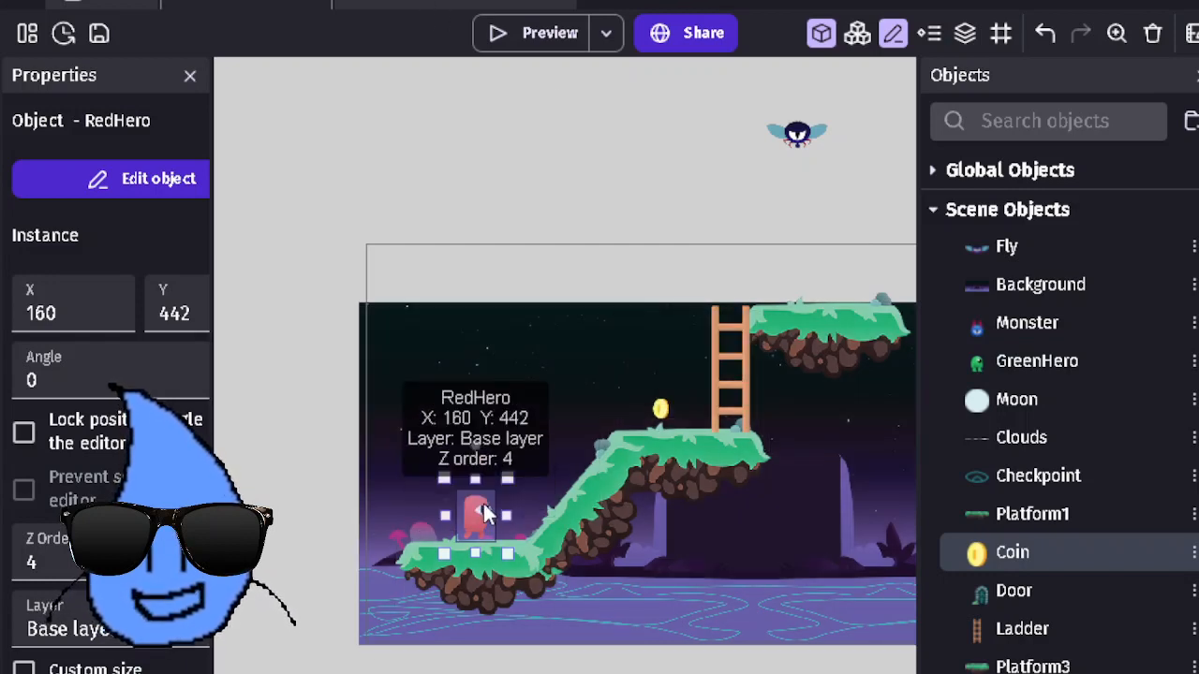
click(661, 409)
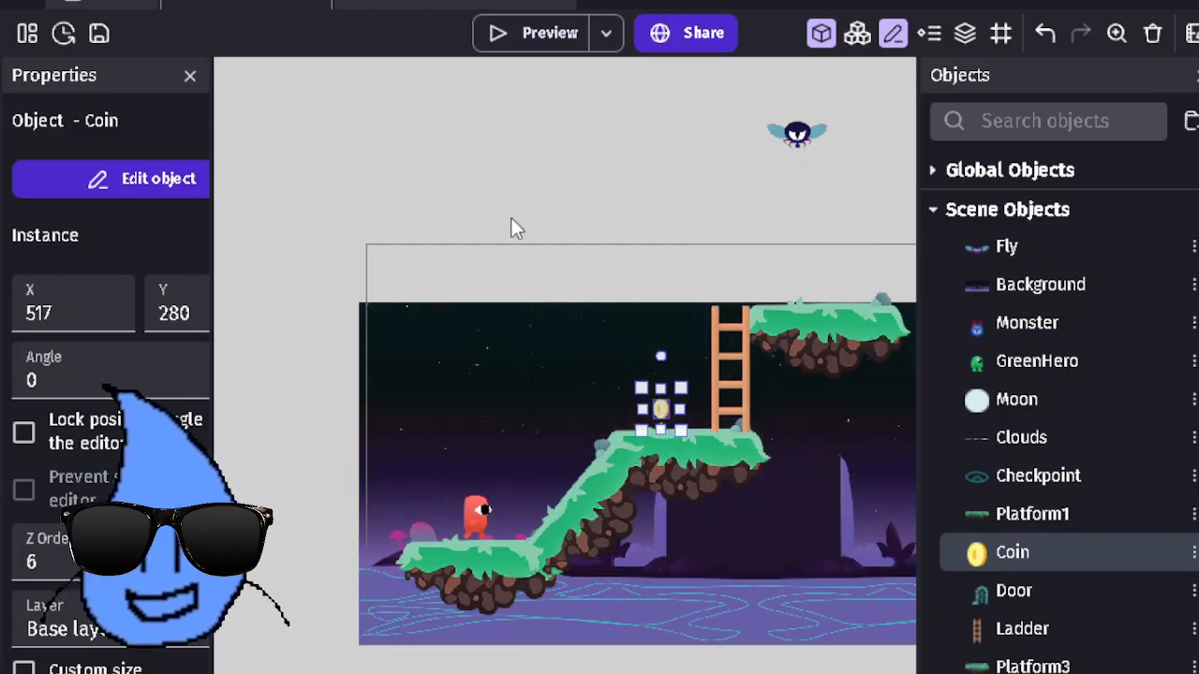
click(510, 220)
Step: Add a project-wide global variable named Gold with the type Number
click(433, 8)
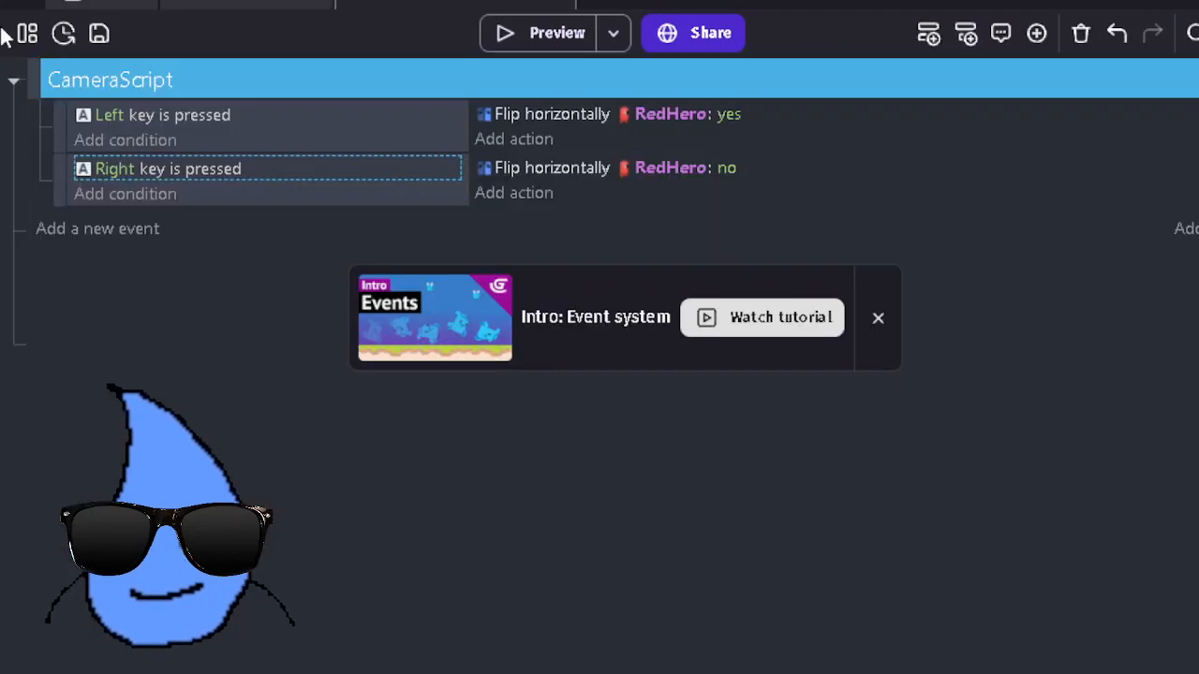
click(24, 35)
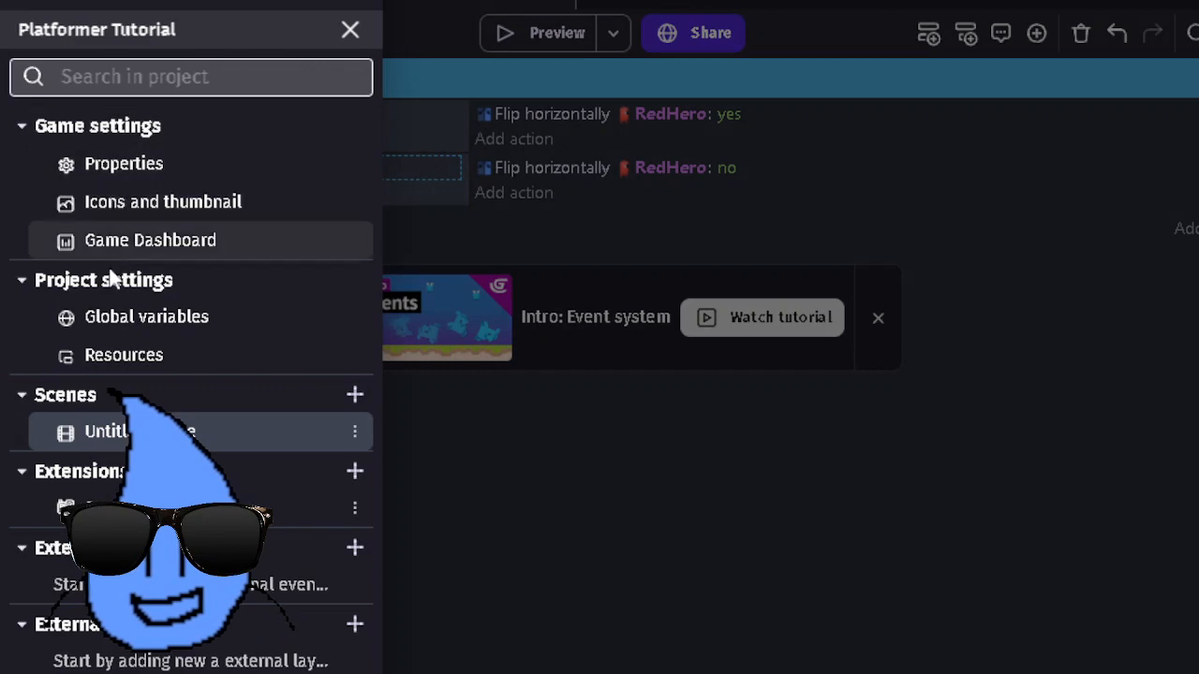
click(118, 314)
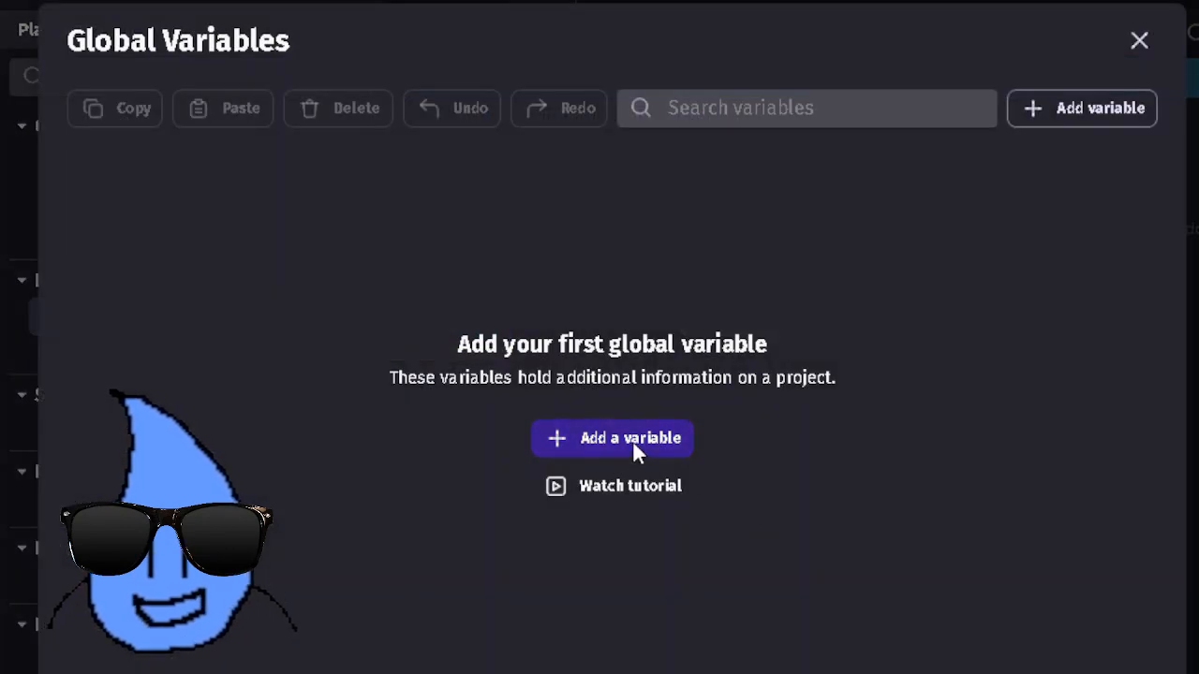
click(632, 441)
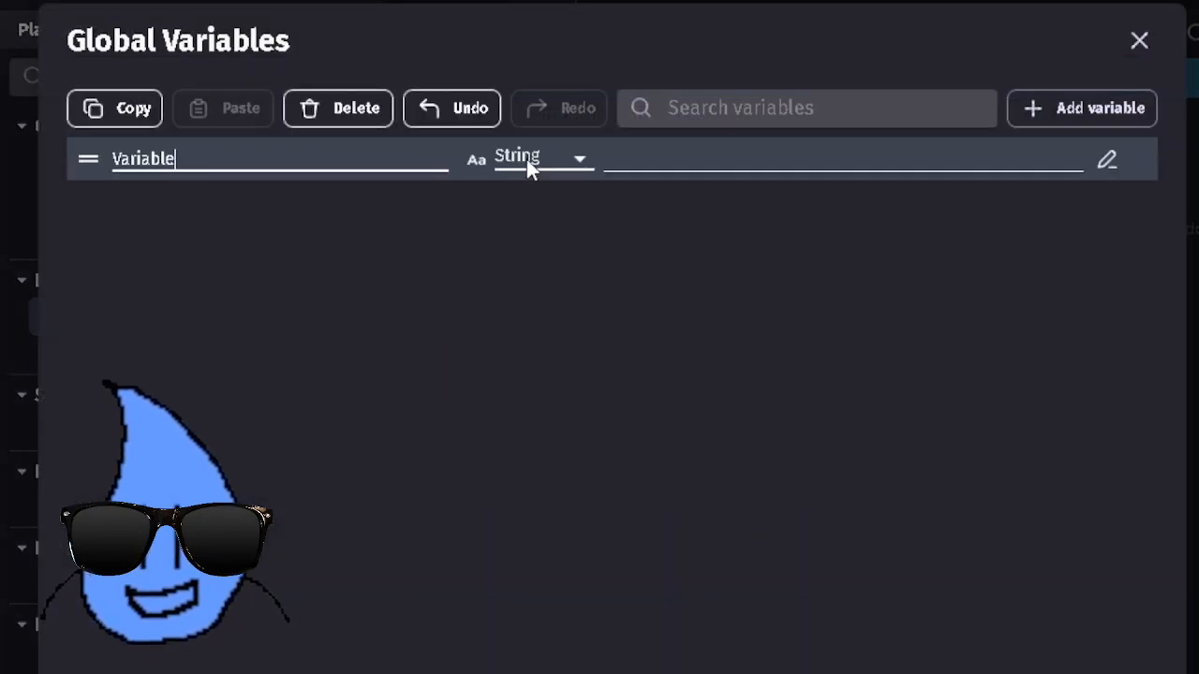
click(527, 159)
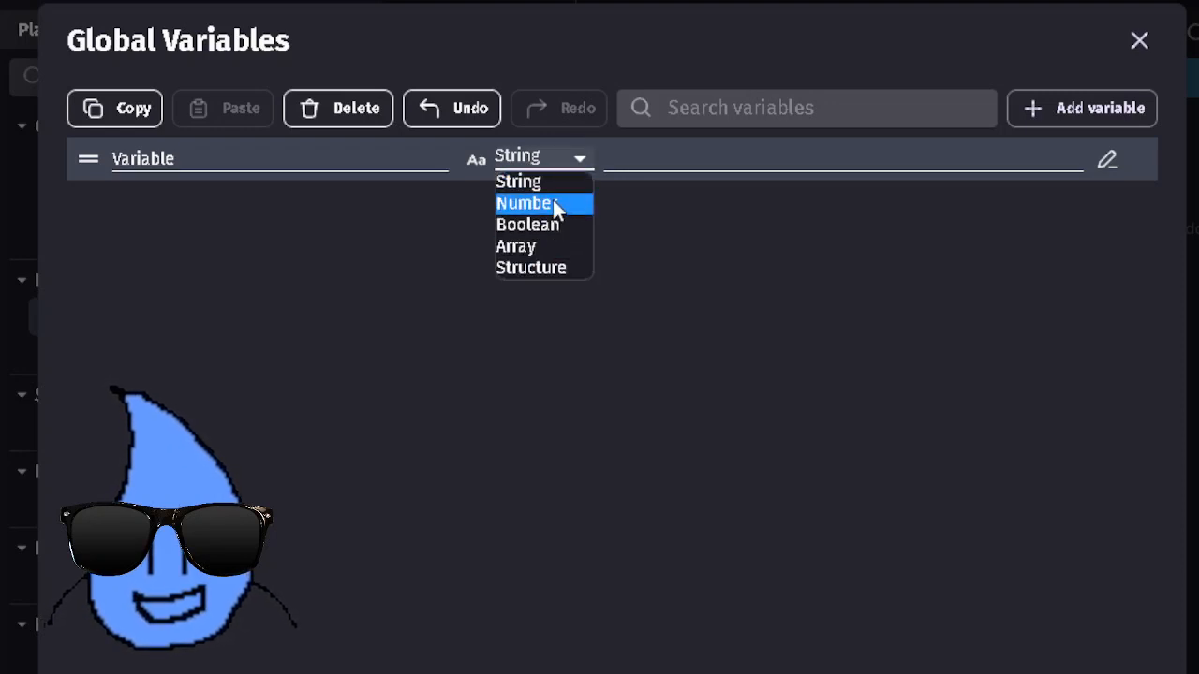
click(552, 200)
click(378, 158)
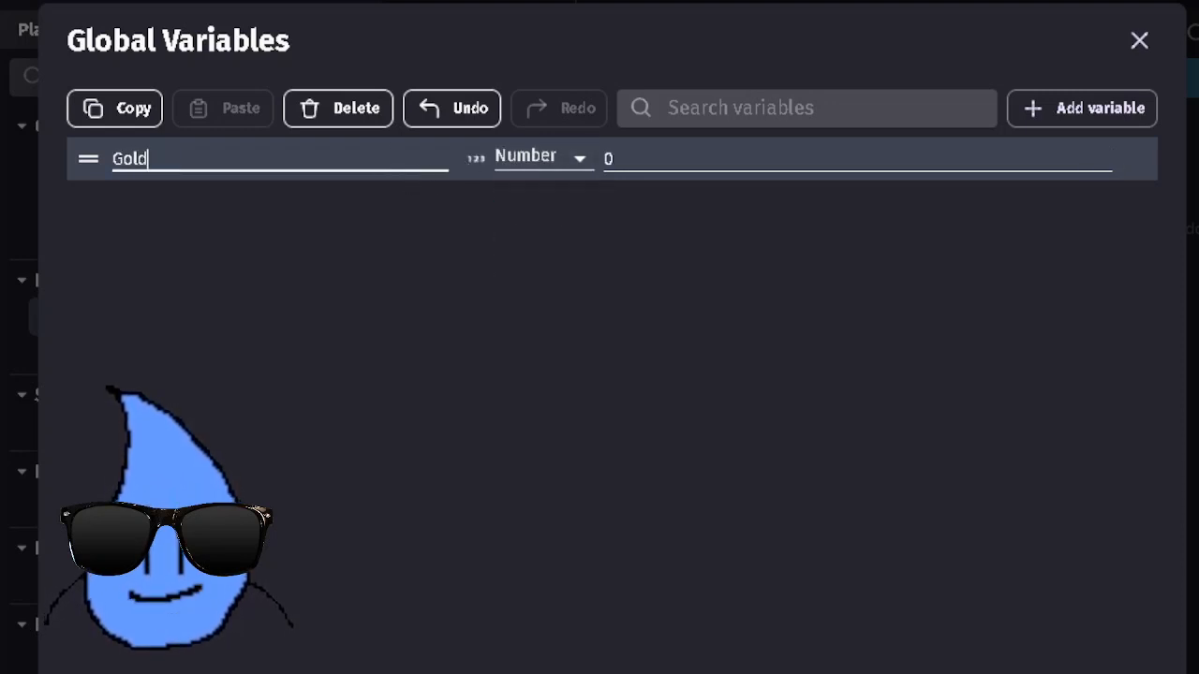
click(1148, 665)
click(619, 548)
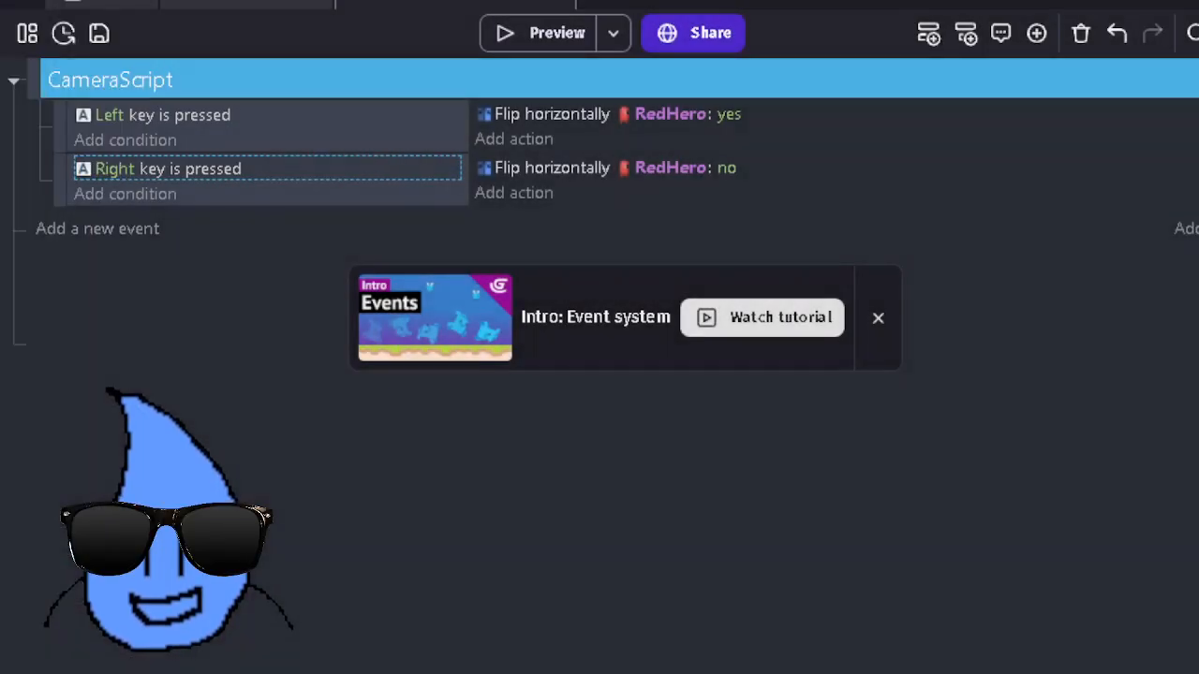
Step: Create a Text object in the scene named GoldLabel with the initial text "Gold:"
click(260, 3)
scroll(372, 295, up, 3)
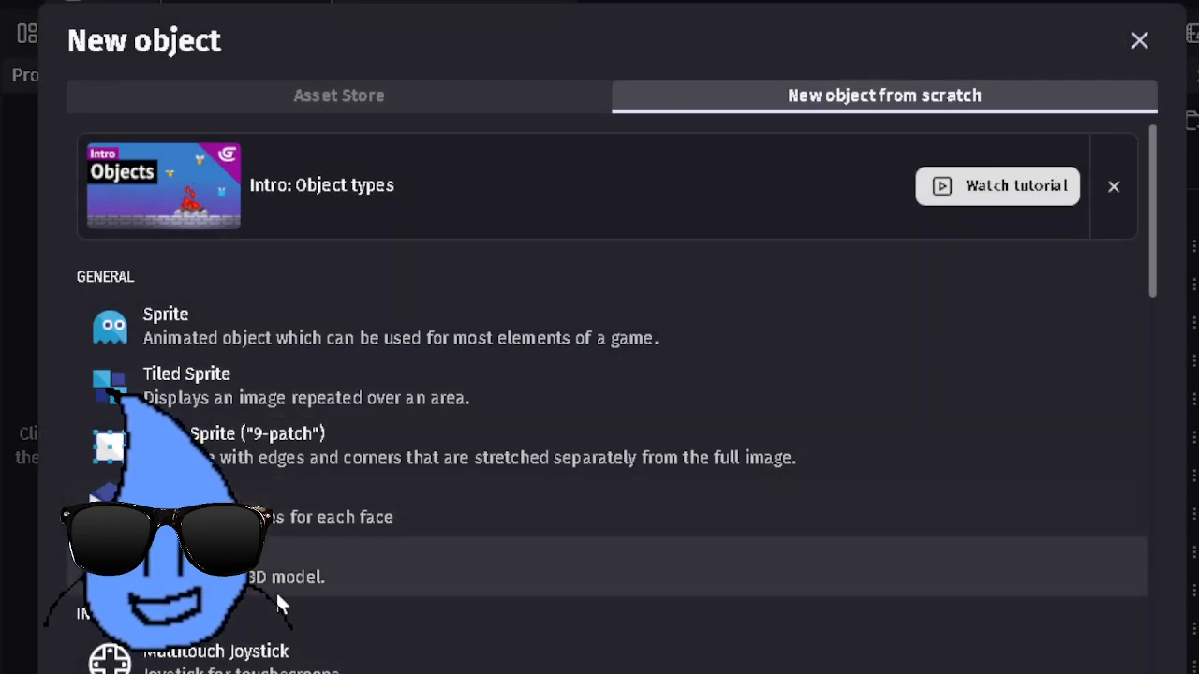
scroll(276, 576, down, 3)
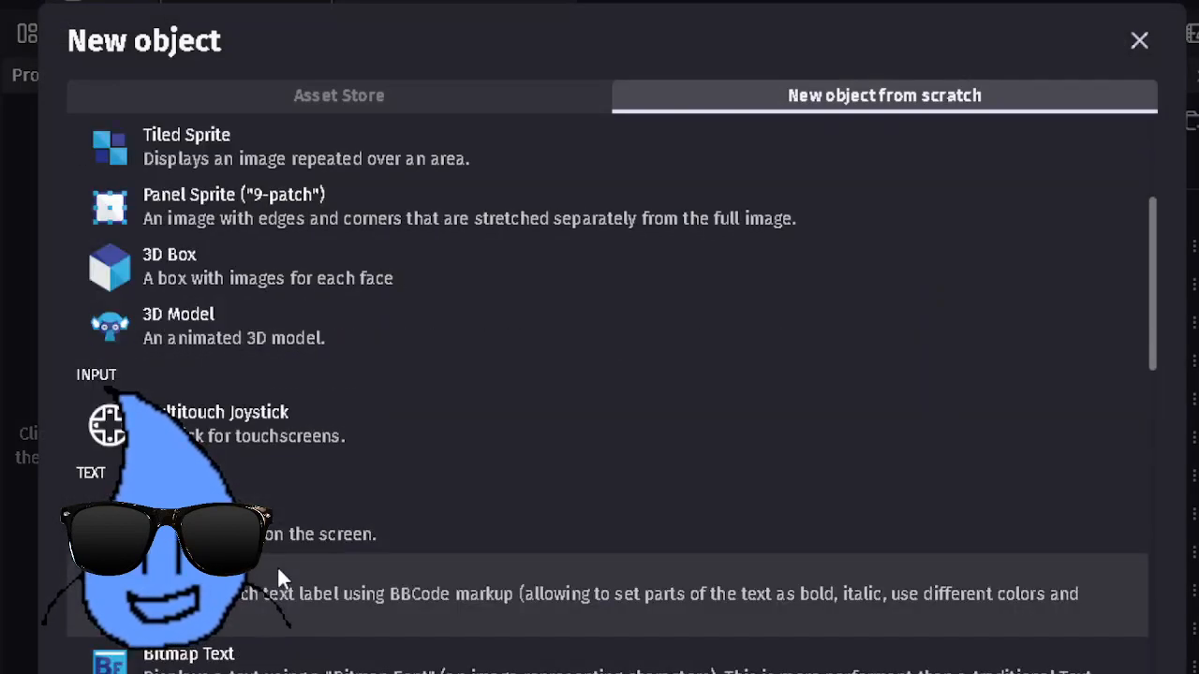
click(281, 530)
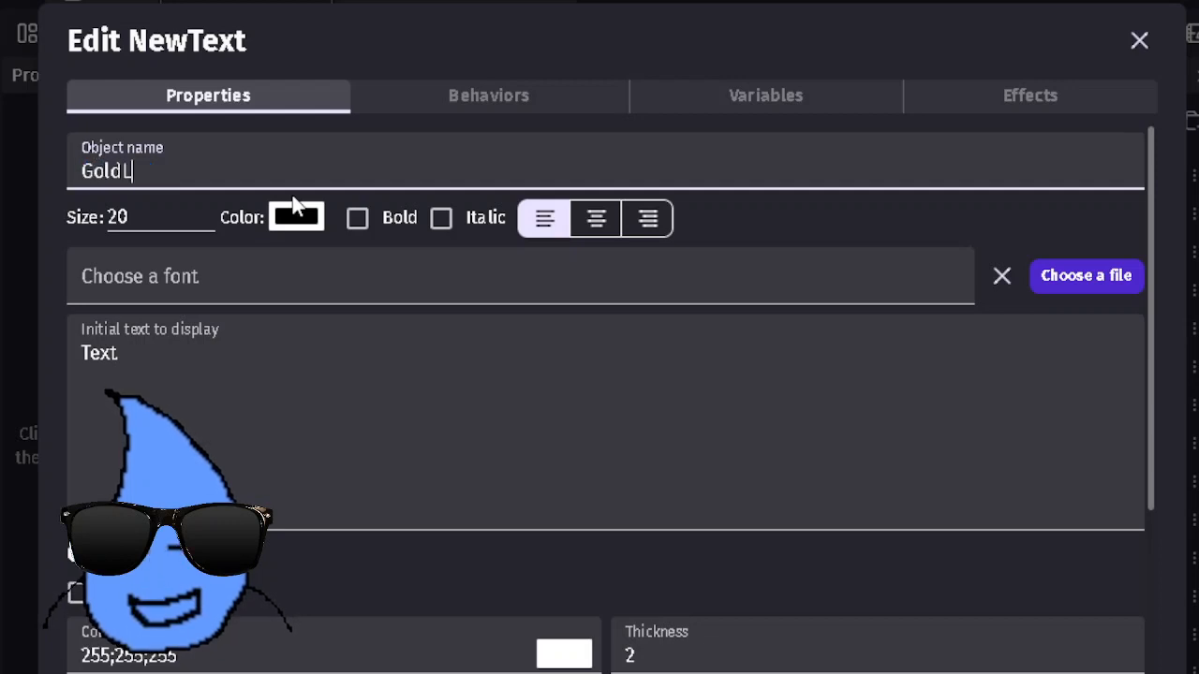
double_click(188, 364)
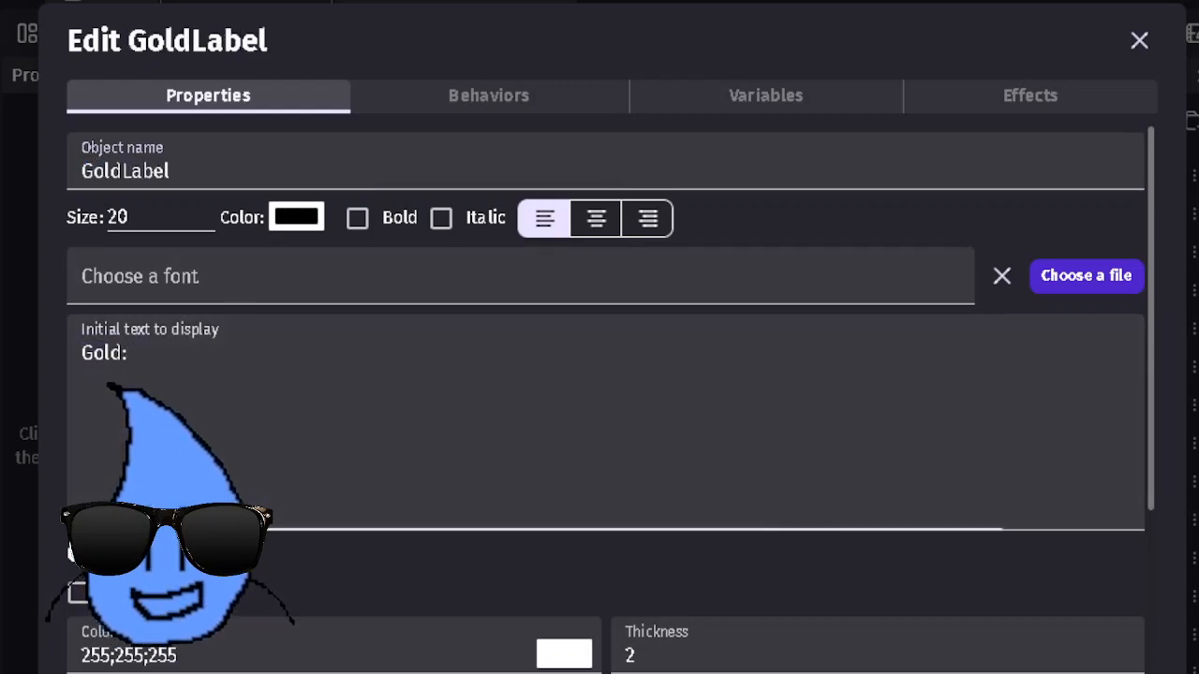
click(1105, 672)
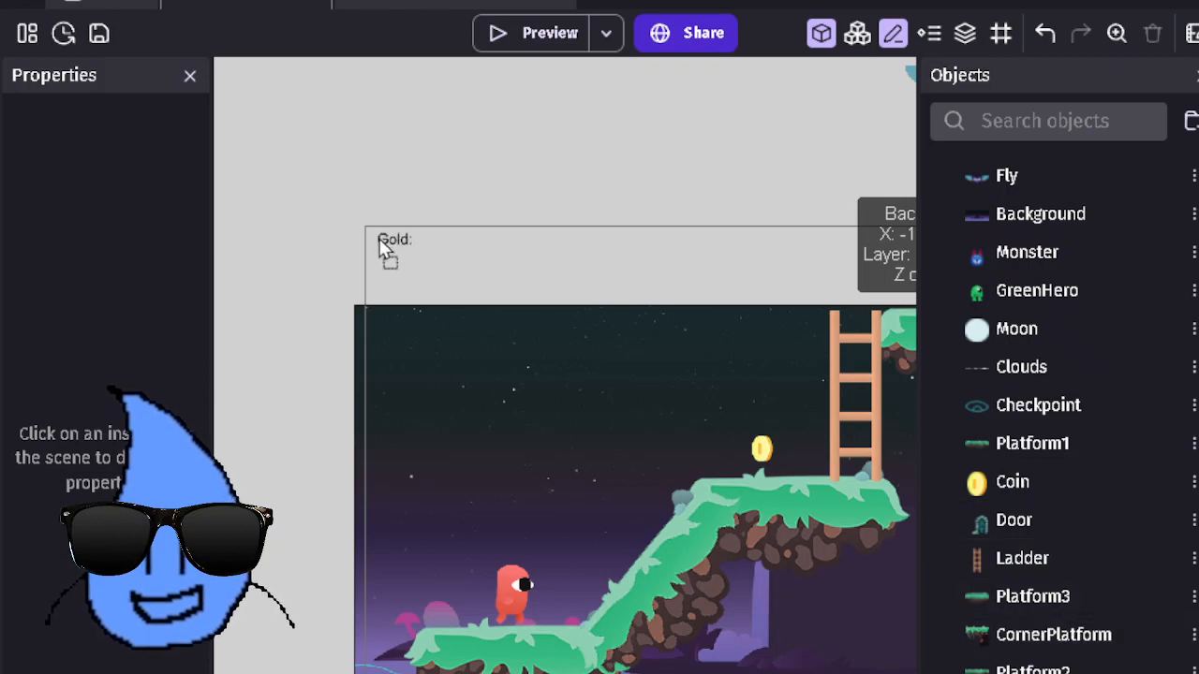
Step: Preview the game, walk the hero up to the coin to check the Gold label, and close the preview
click(516, 32)
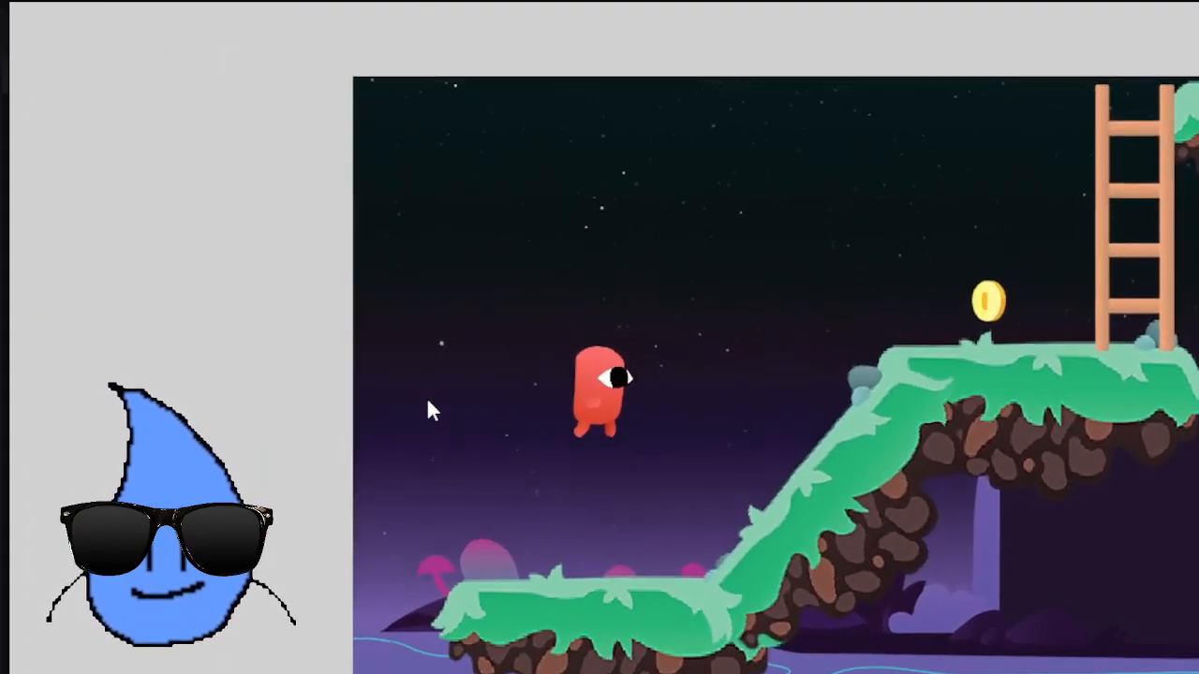
key(Right)
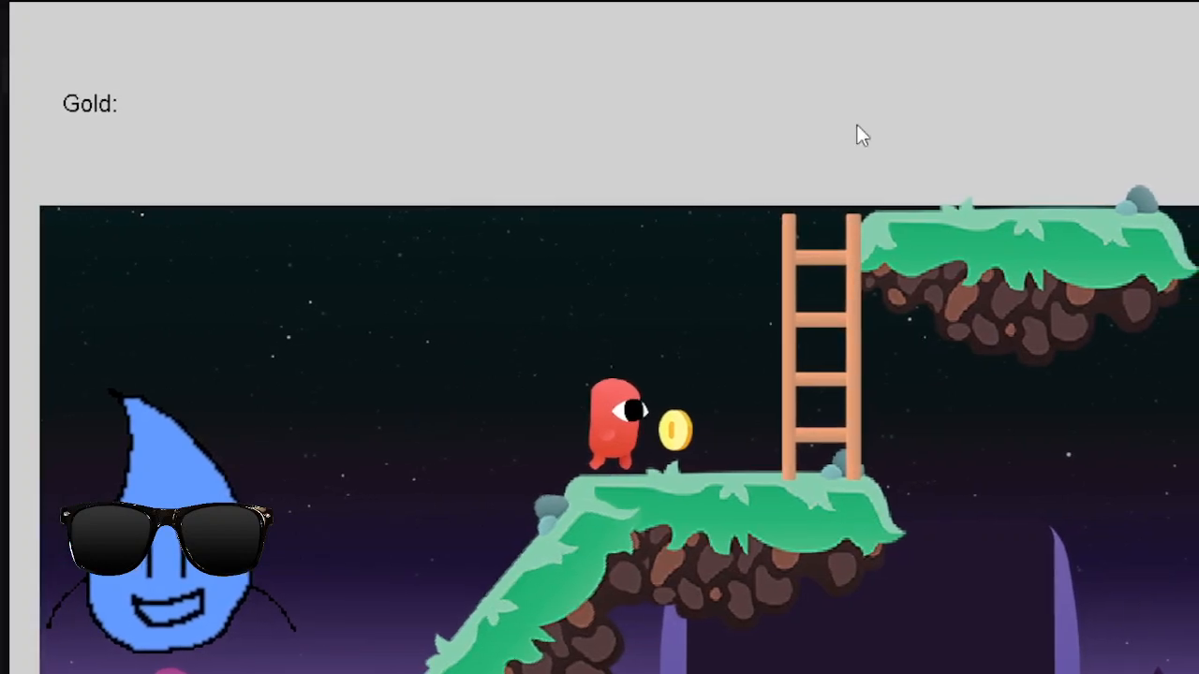
click(1193, 2)
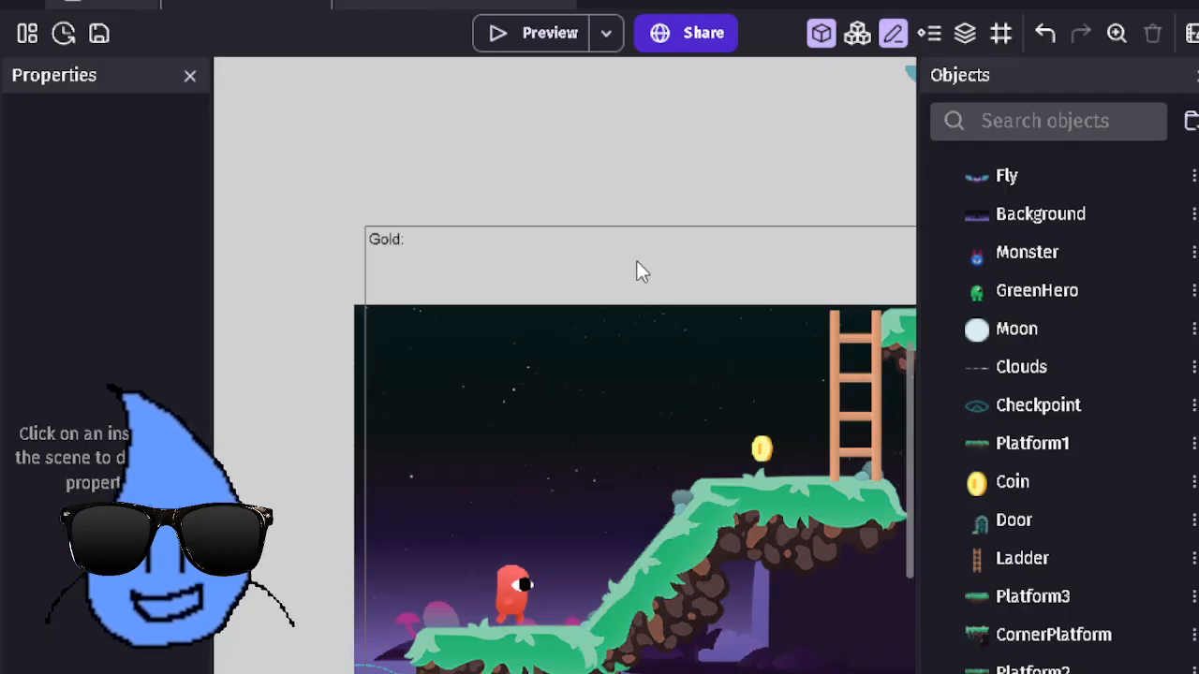
Step: Open the GoldLabel object for editing, look through its text, outline and shadow properties, and close it
click(391, 250)
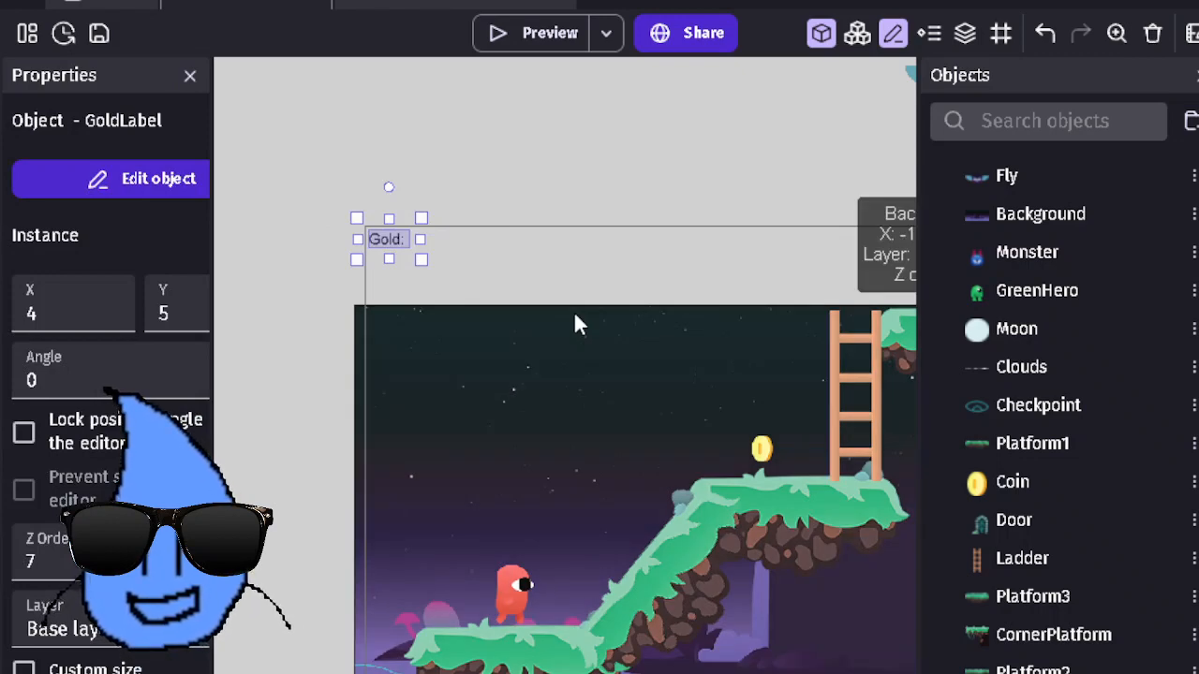
right_click(1021, 672)
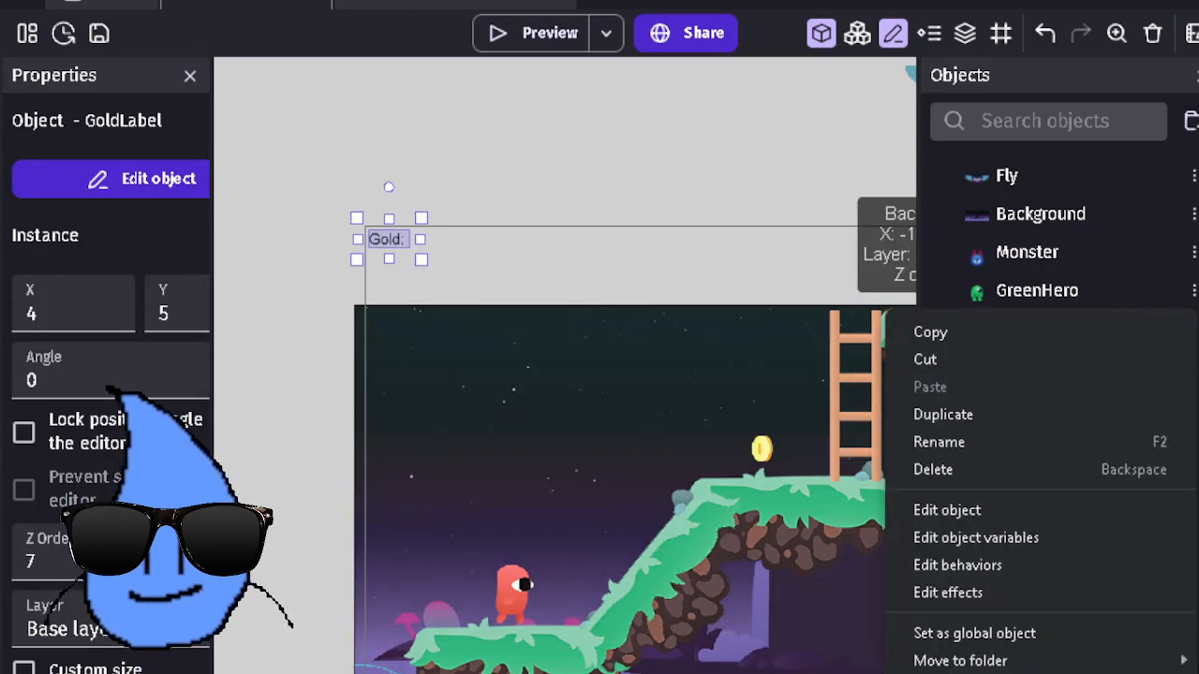
click(936, 511)
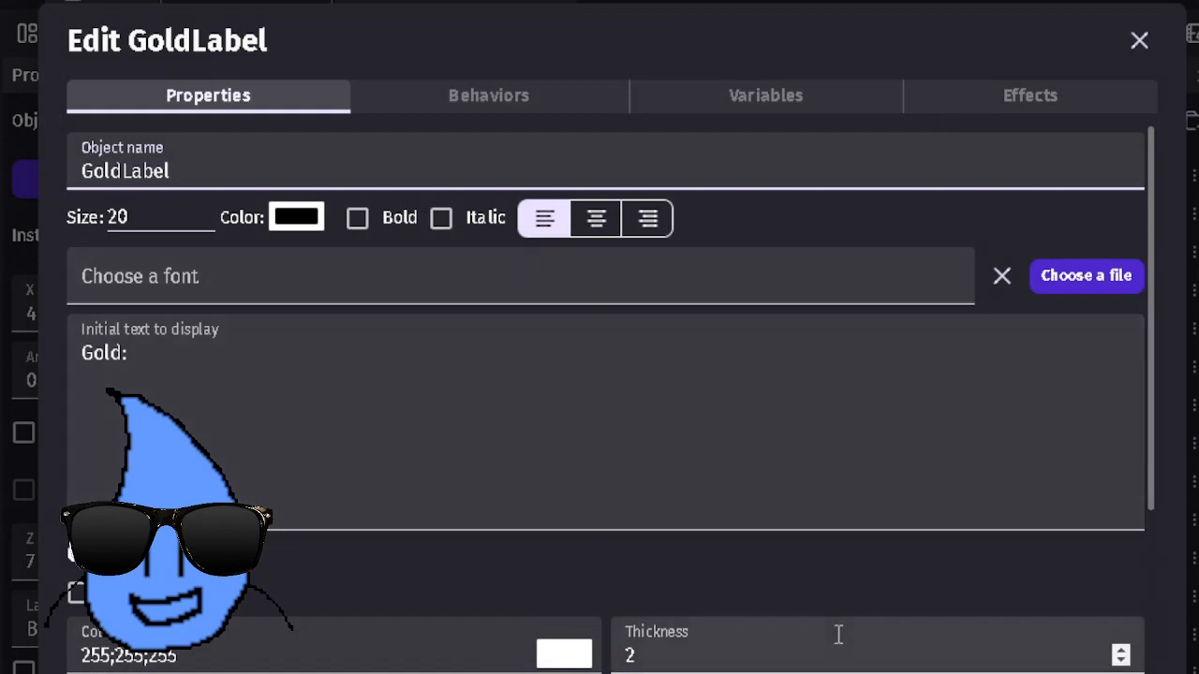
scroll(919, 542, down, 3)
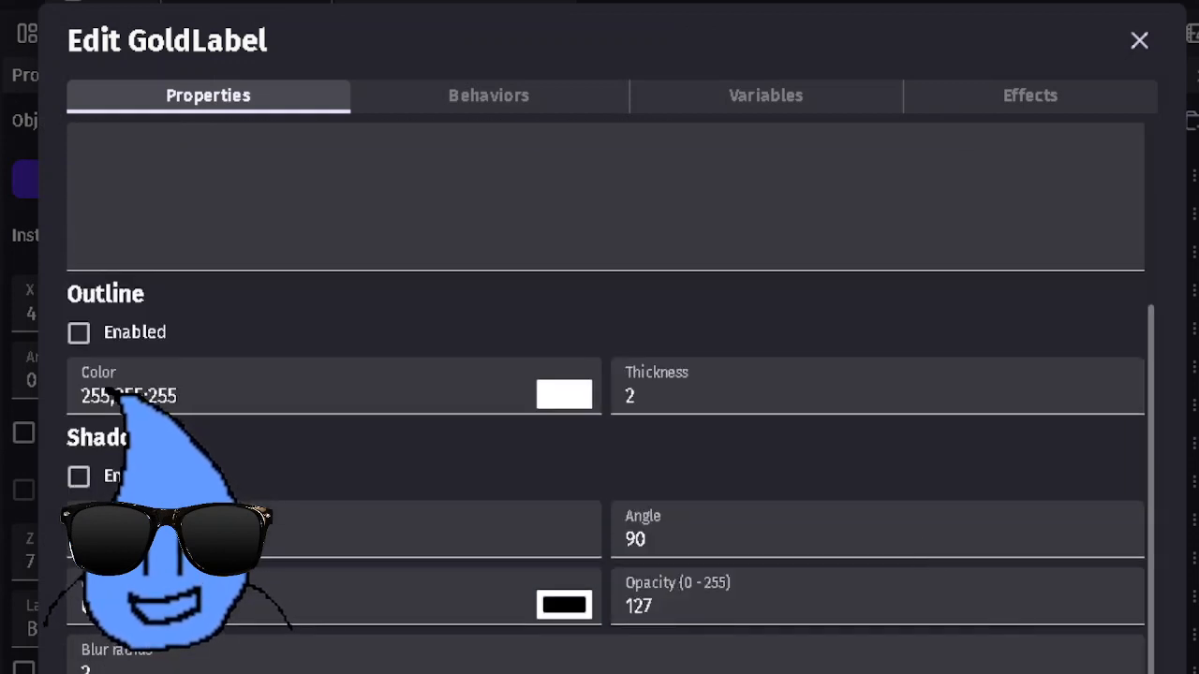
click(1116, 671)
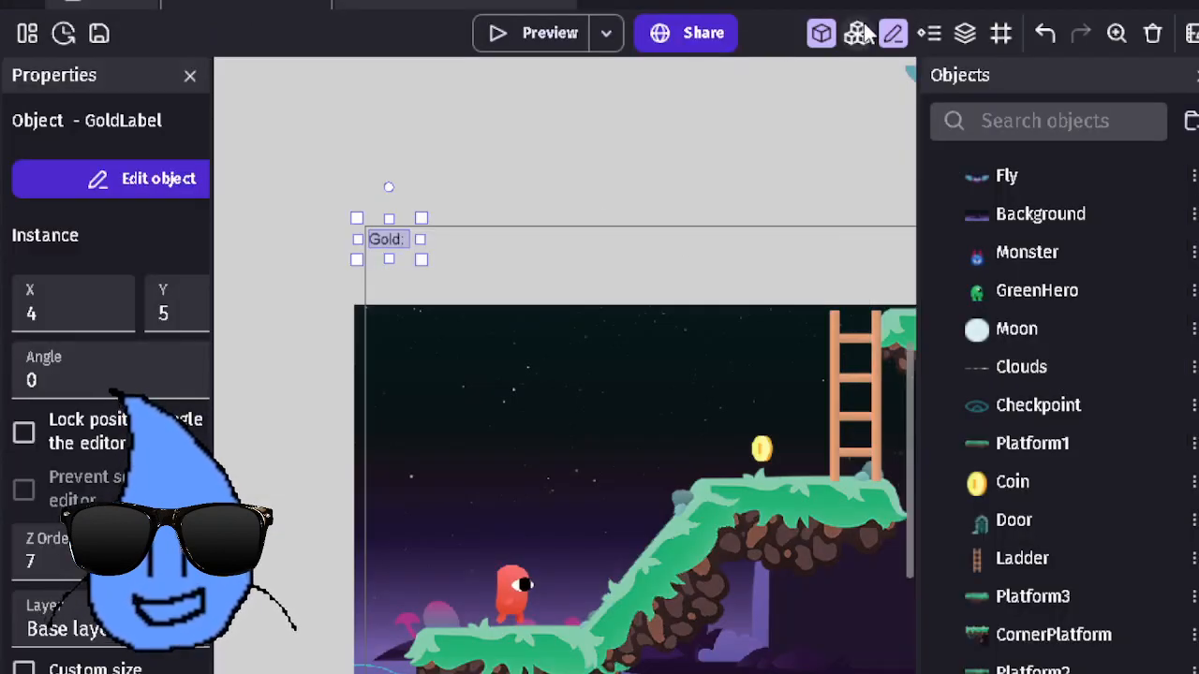
Step: Show the scene's layers and assign the GoldLabel instance to the UI layer
click(965, 33)
scroll(749, 281, down, 2)
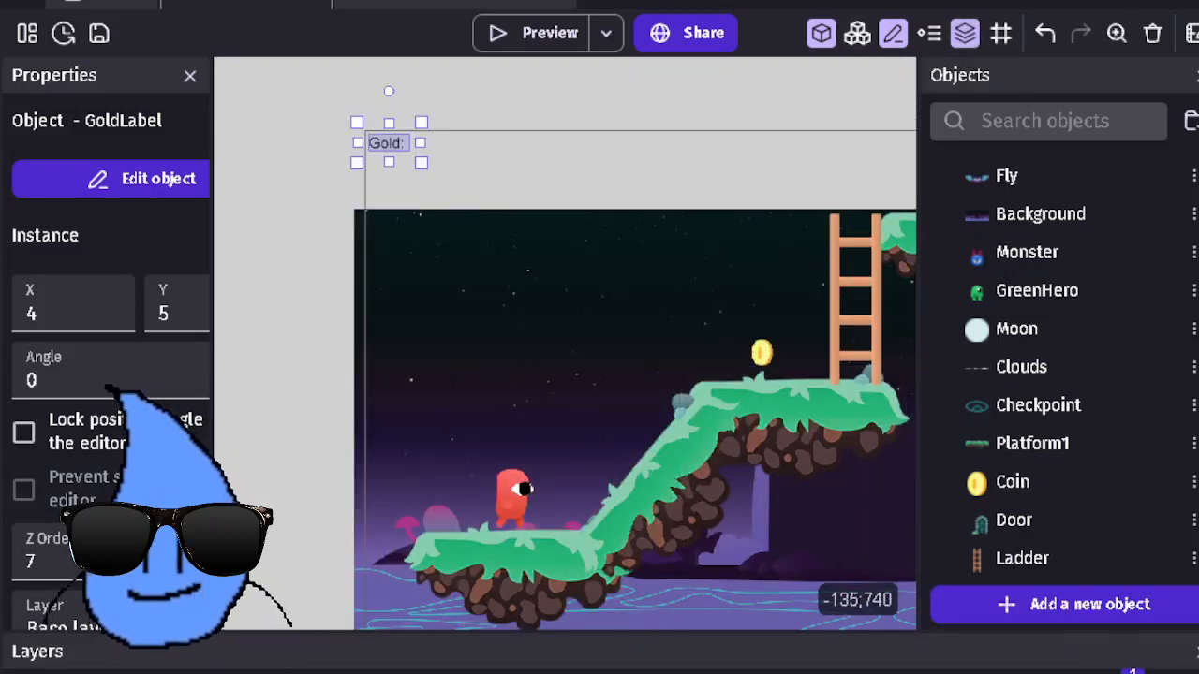
click(321, 413)
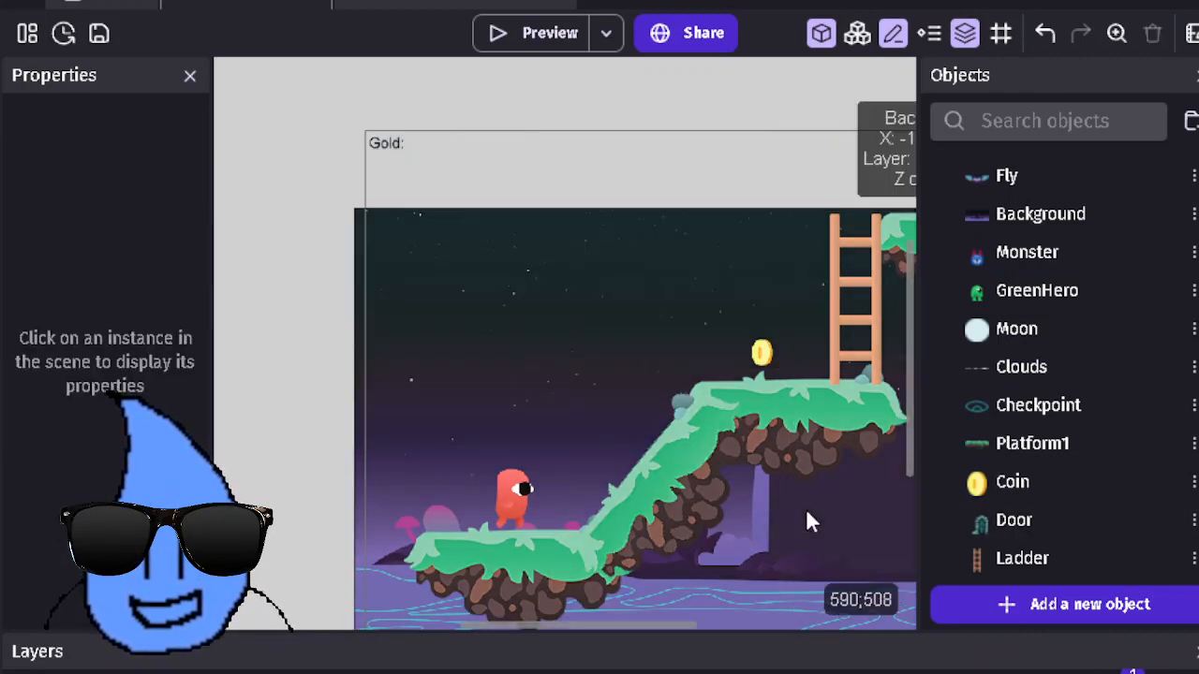
click(387, 143)
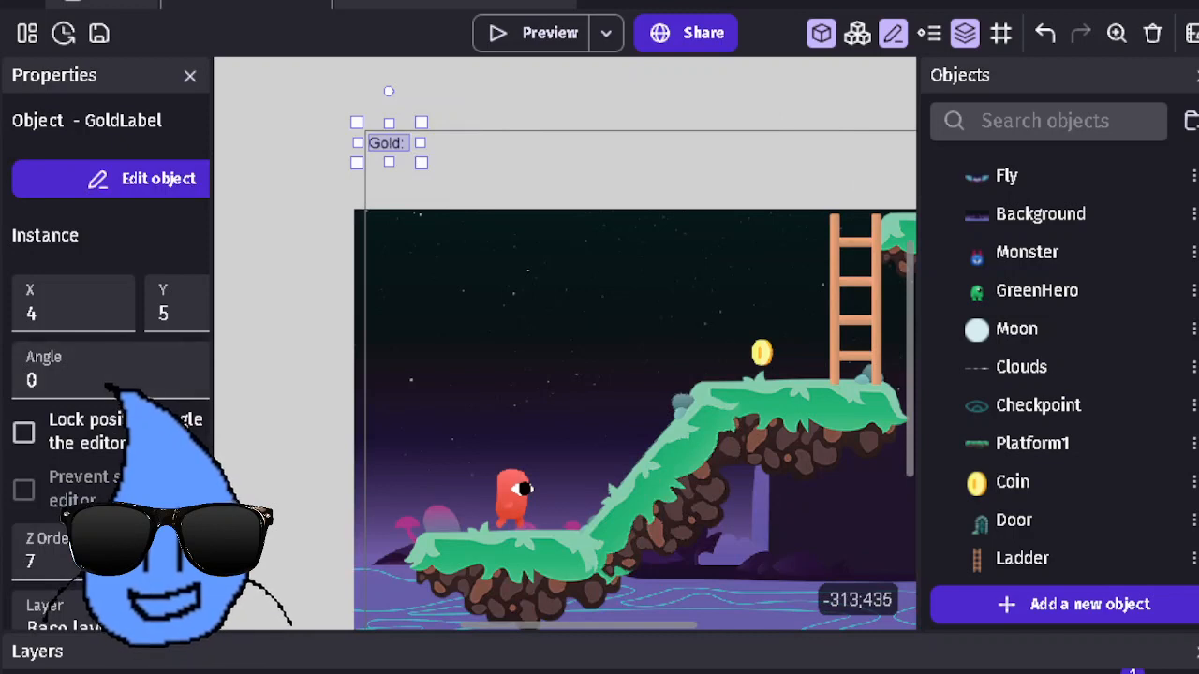
scroll(112, 356, down, 3)
click(85, 416)
click(67, 471)
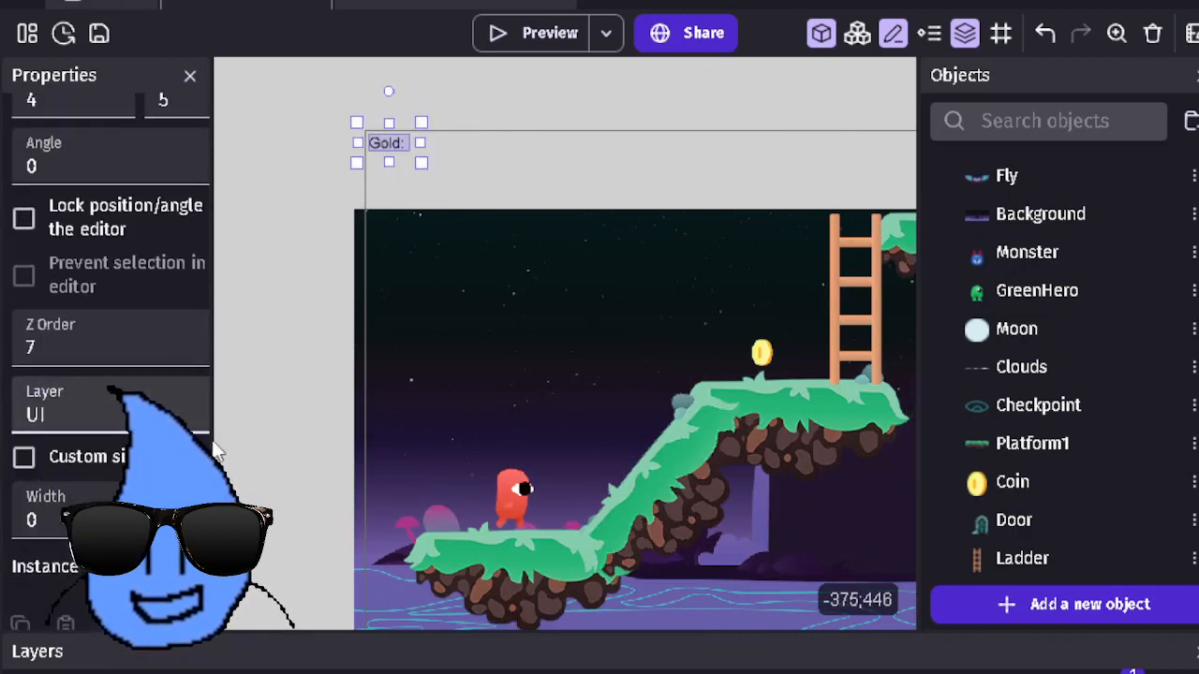
click(406, 277)
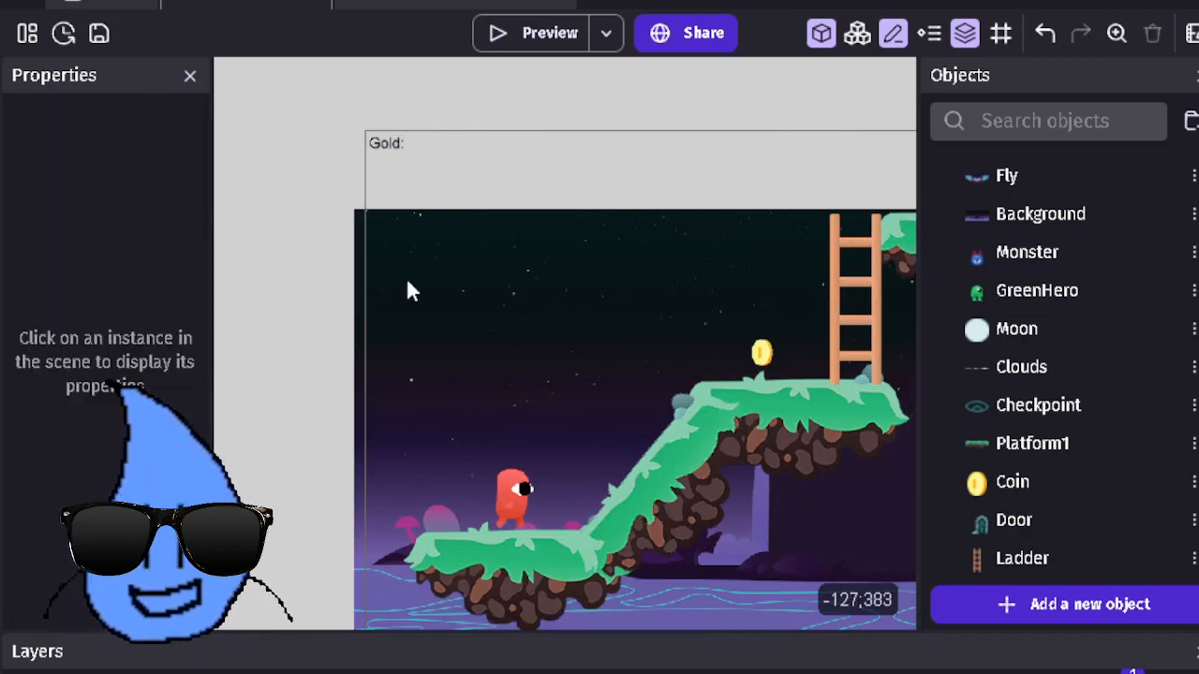
Step: Preview the game, move and jump the hero past the coin to check the Gold label on its layer, and close the preview
click(519, 44)
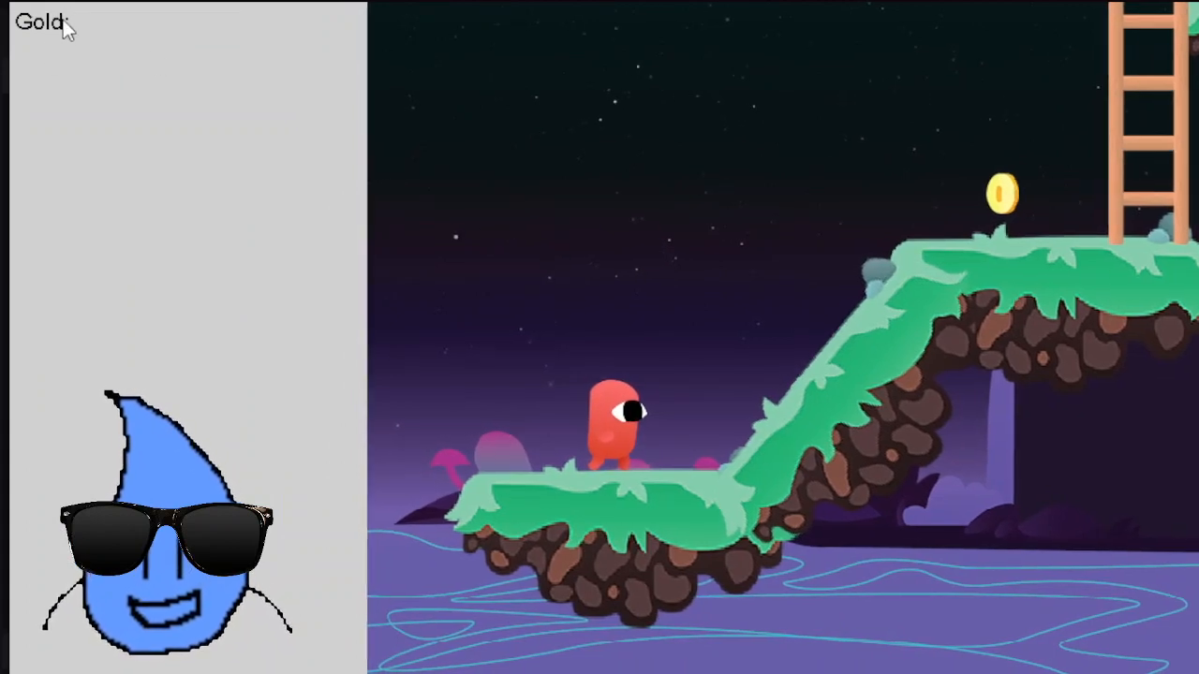
key(Right)
key(space)
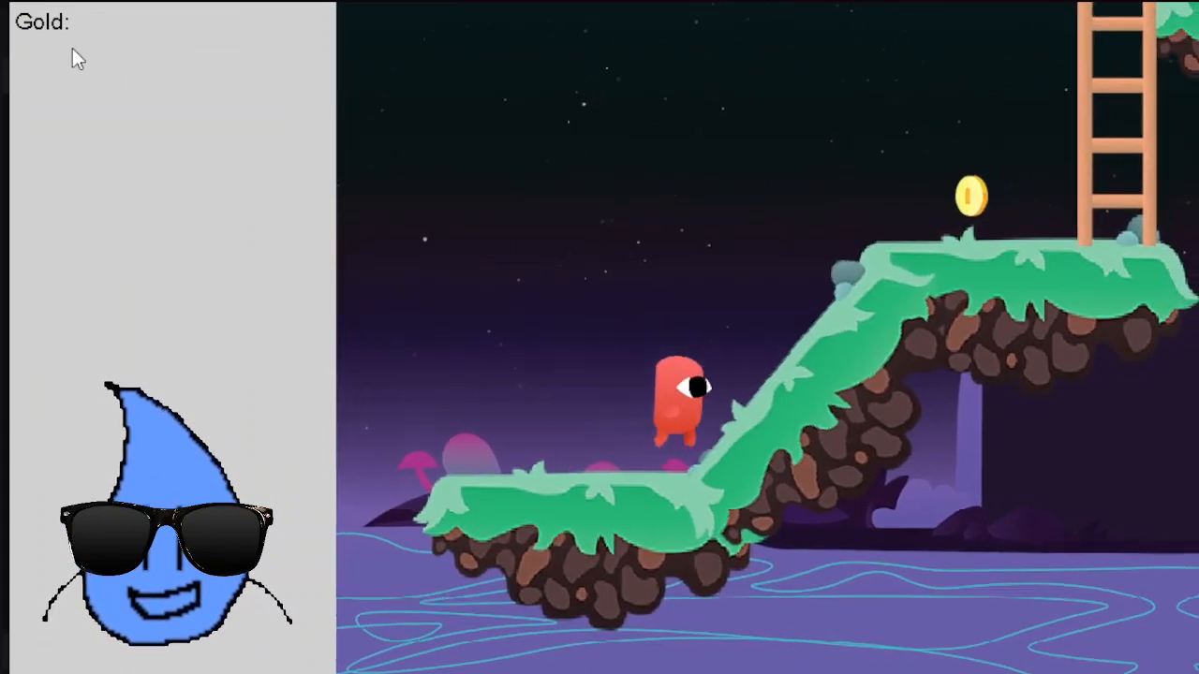
key(space)
key(Right)
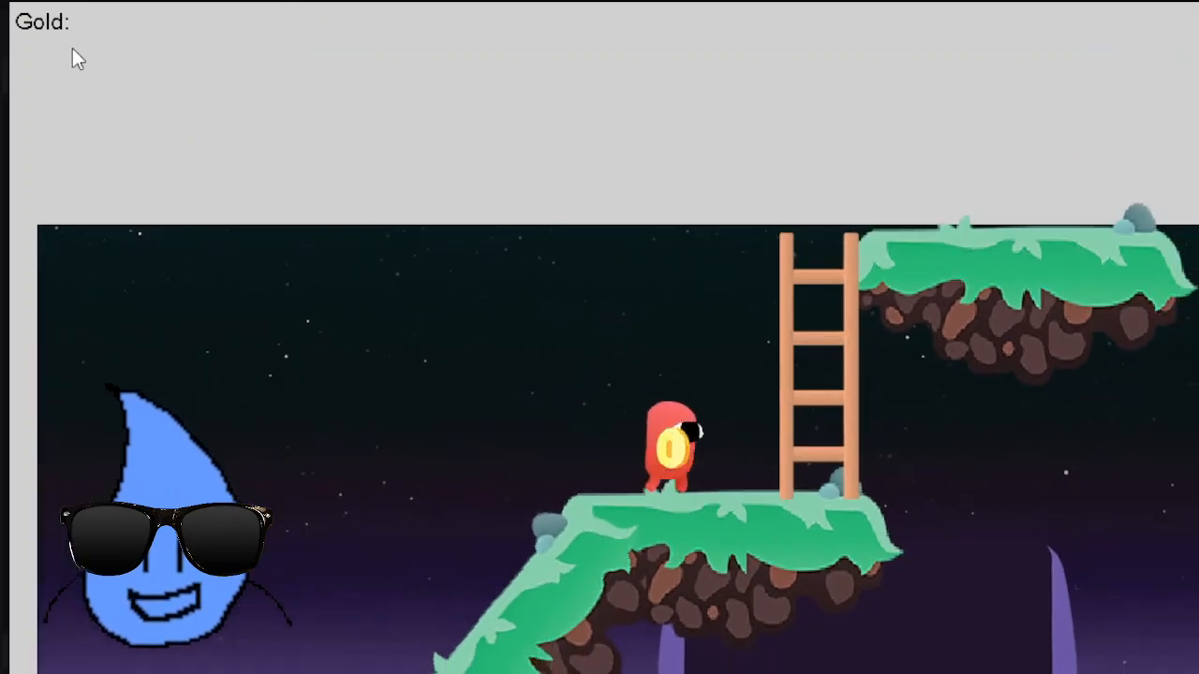
key(Up)
key(Left)
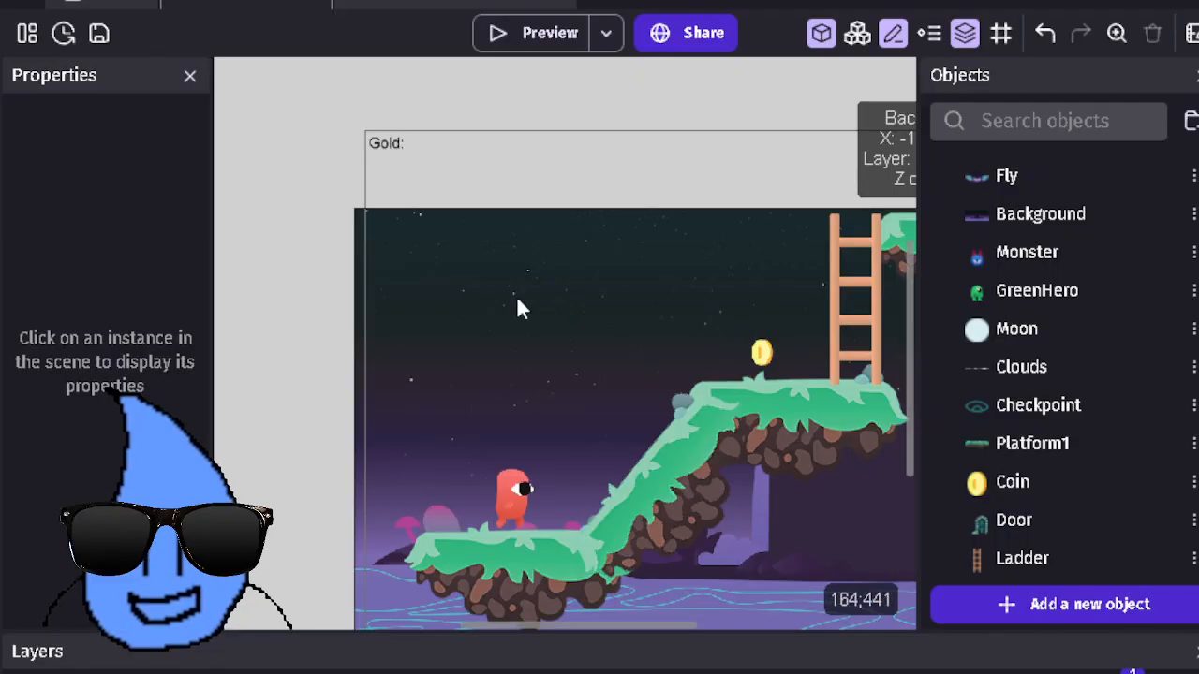
Step: Assign the Background instance to the GUI layer
click(511, 300)
click(281, 444)
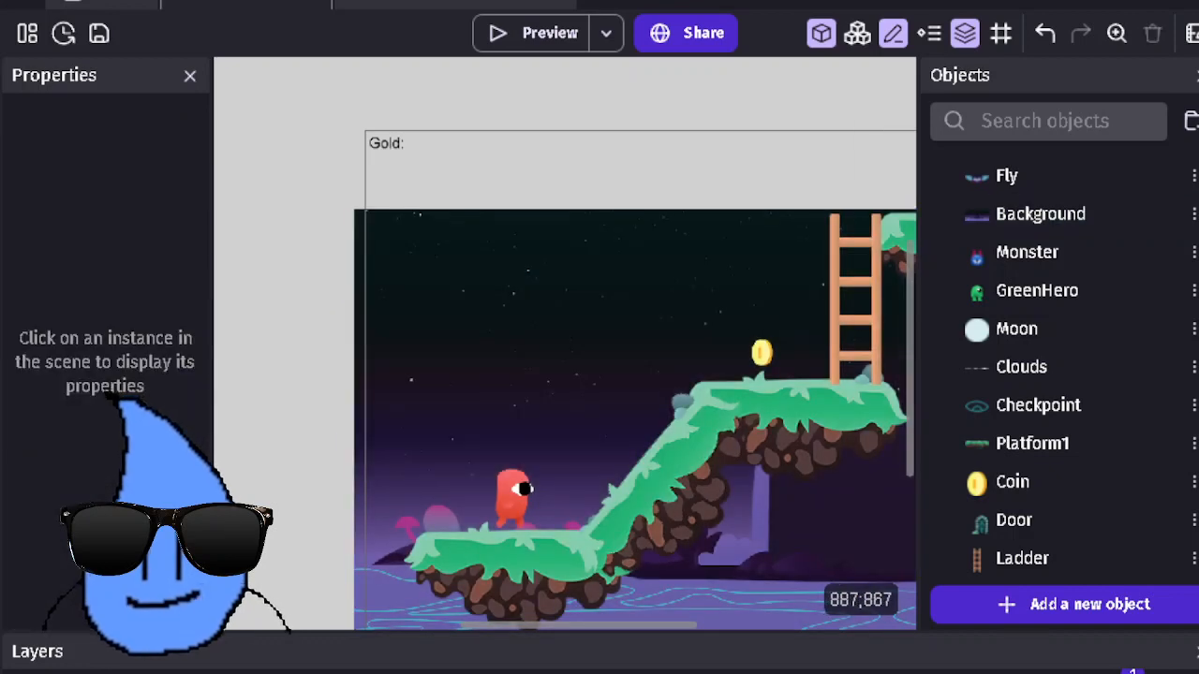
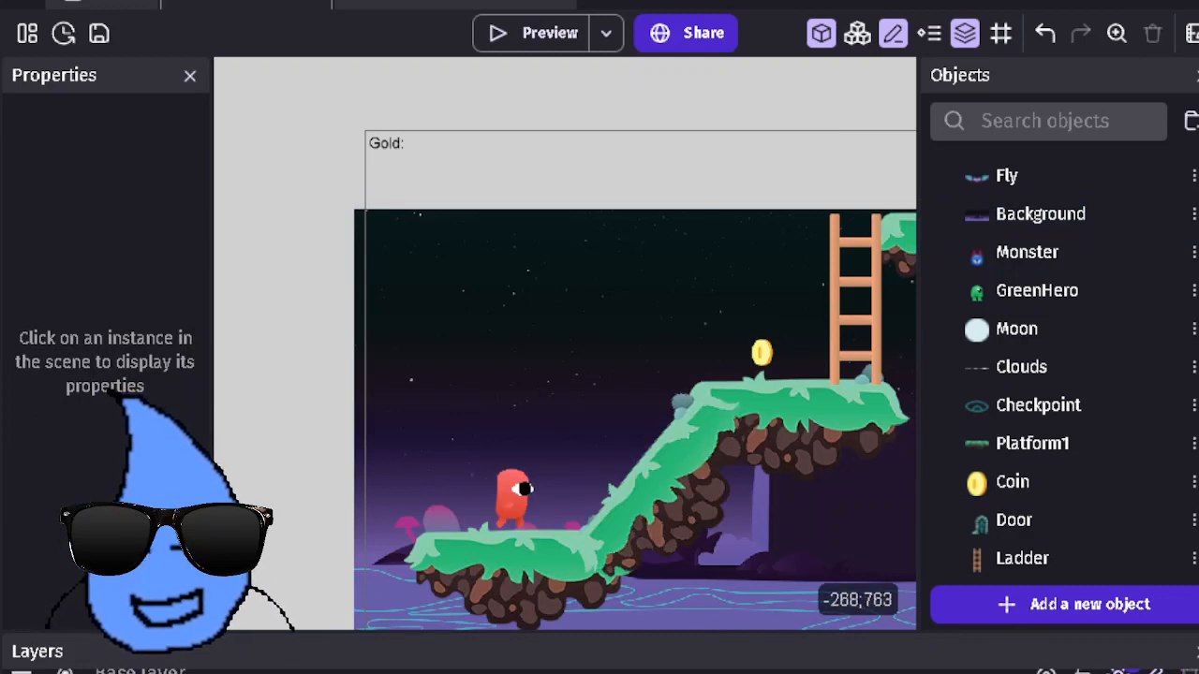
click(507, 334)
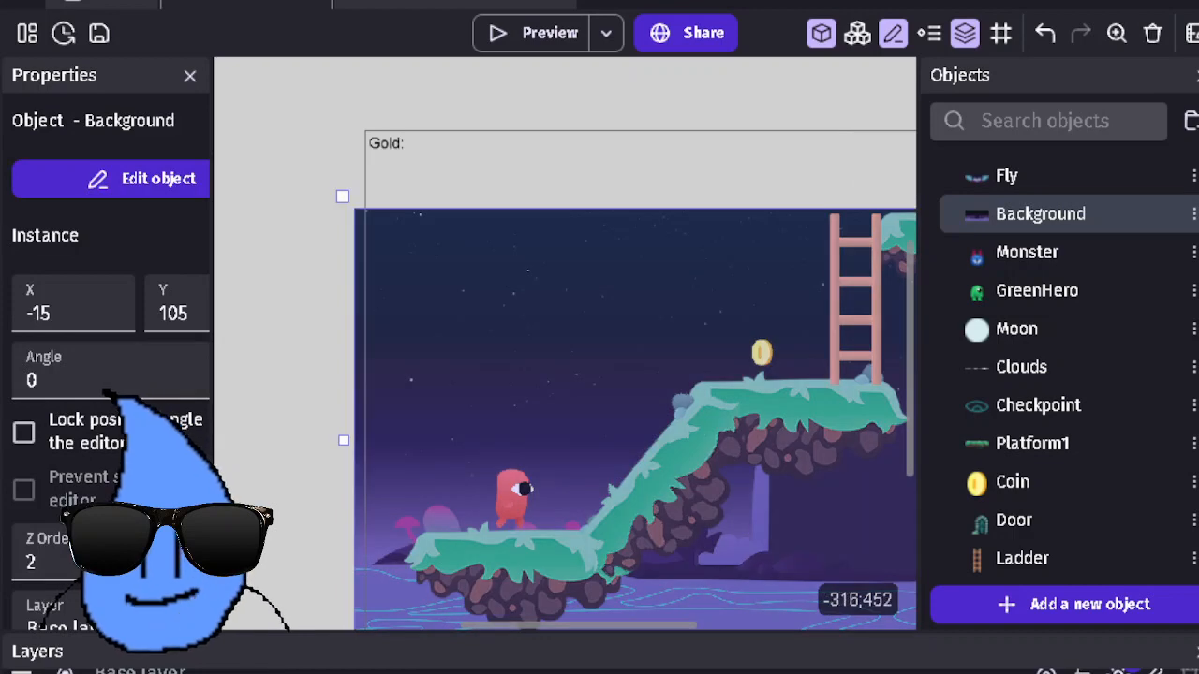
scroll(103, 394, down, 3)
click(75, 396)
click(75, 424)
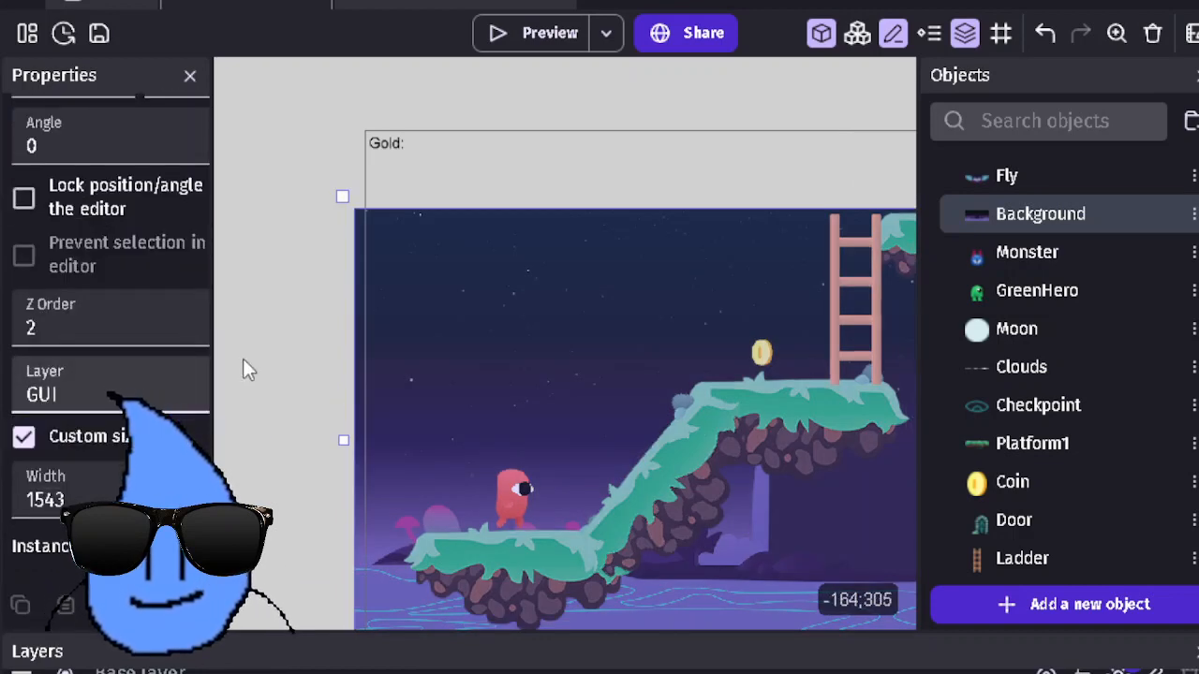
click(243, 359)
Step: Run a preview and move the hero around to check how the Background follows the camera, closing the preview when done
click(530, 35)
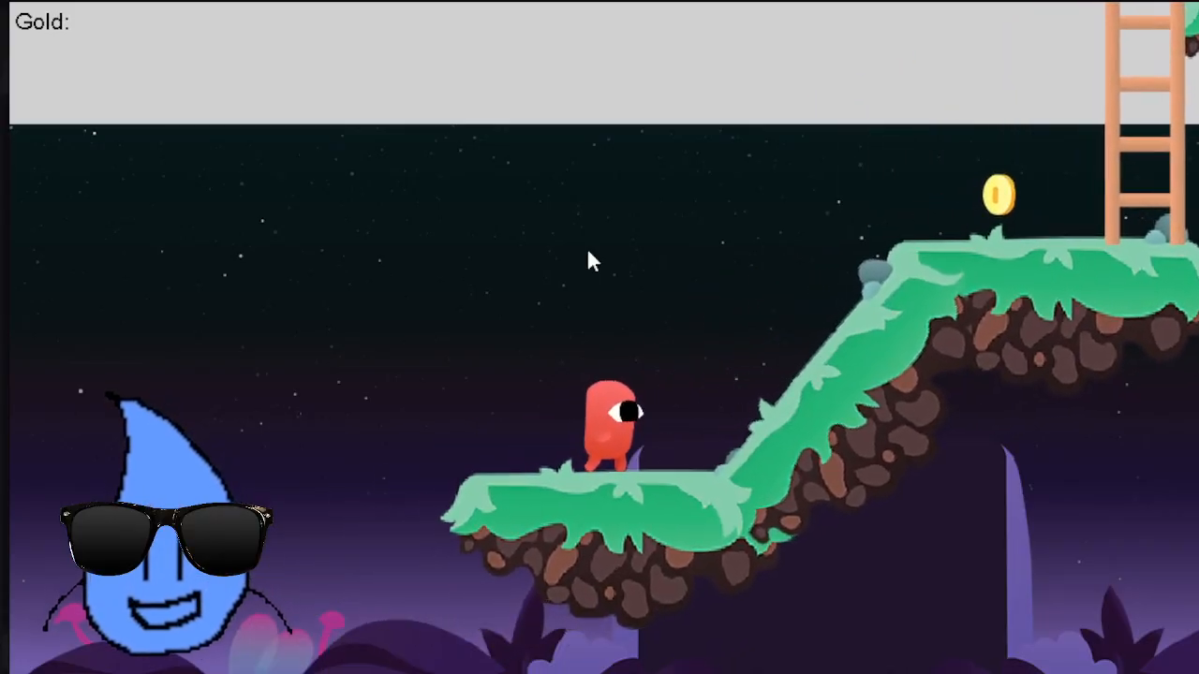
key(Right)
key(space)
key(space)
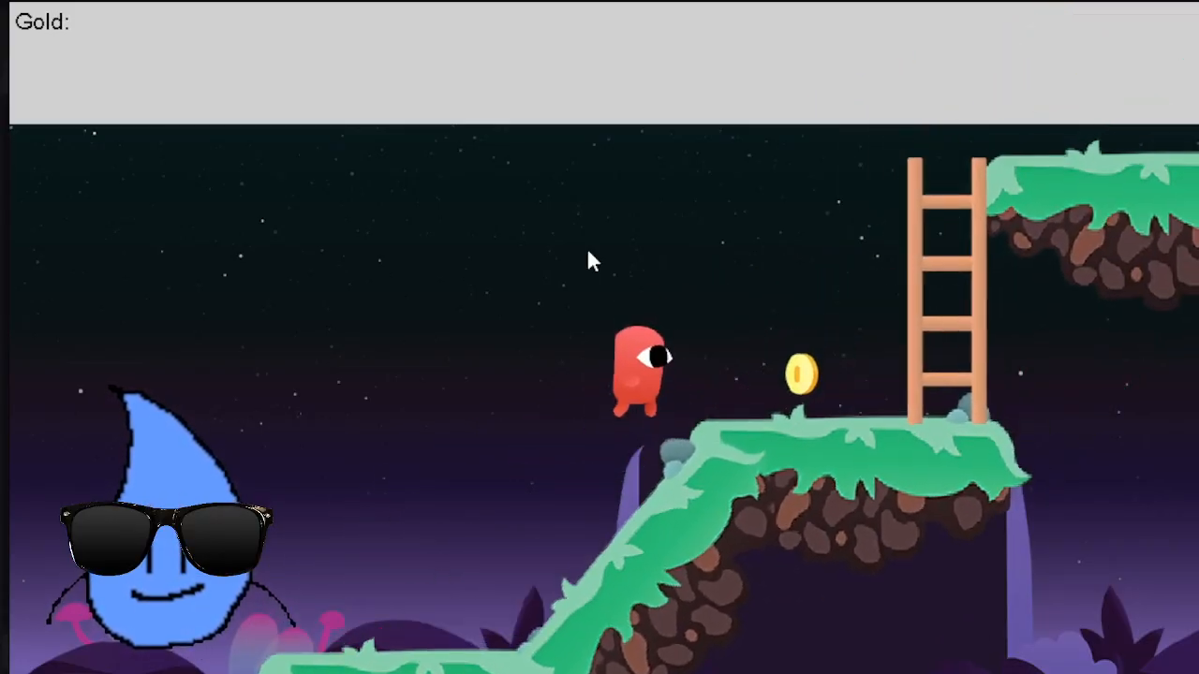
key(Right)
key(Left)
key(Left)
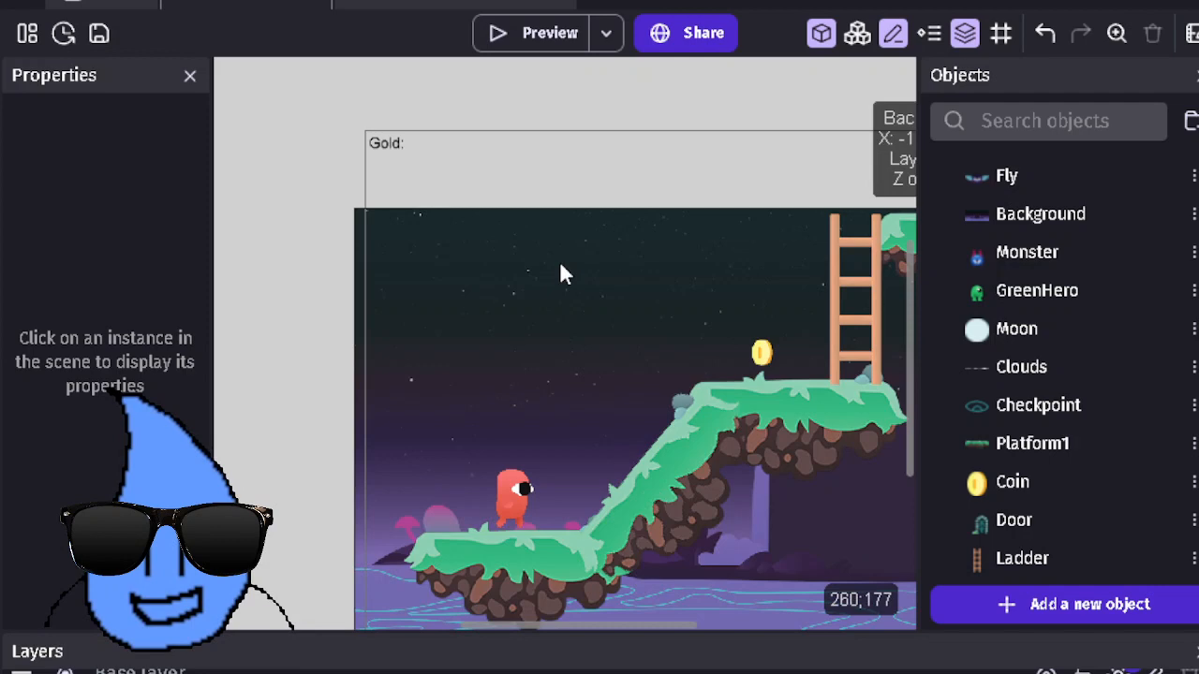
Step: Move the Background instance up to about X -7, Y 15 in the scene
drag(559, 273, 559, 200)
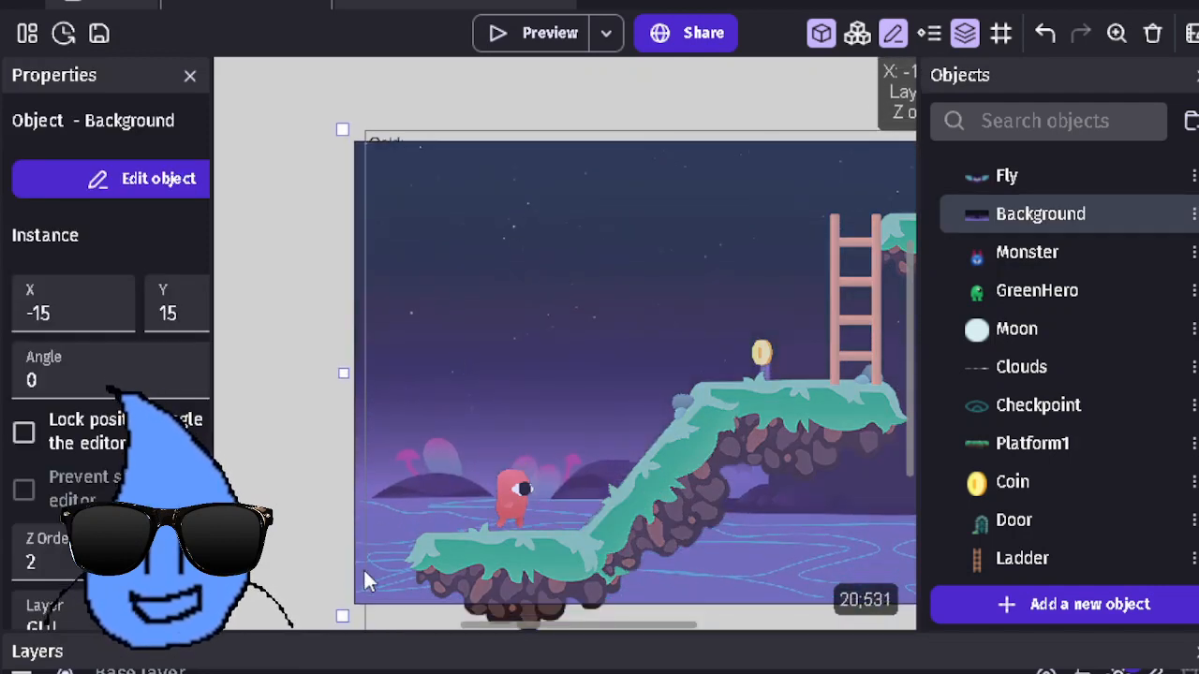
middle_drag(484, 537, 425, 363)
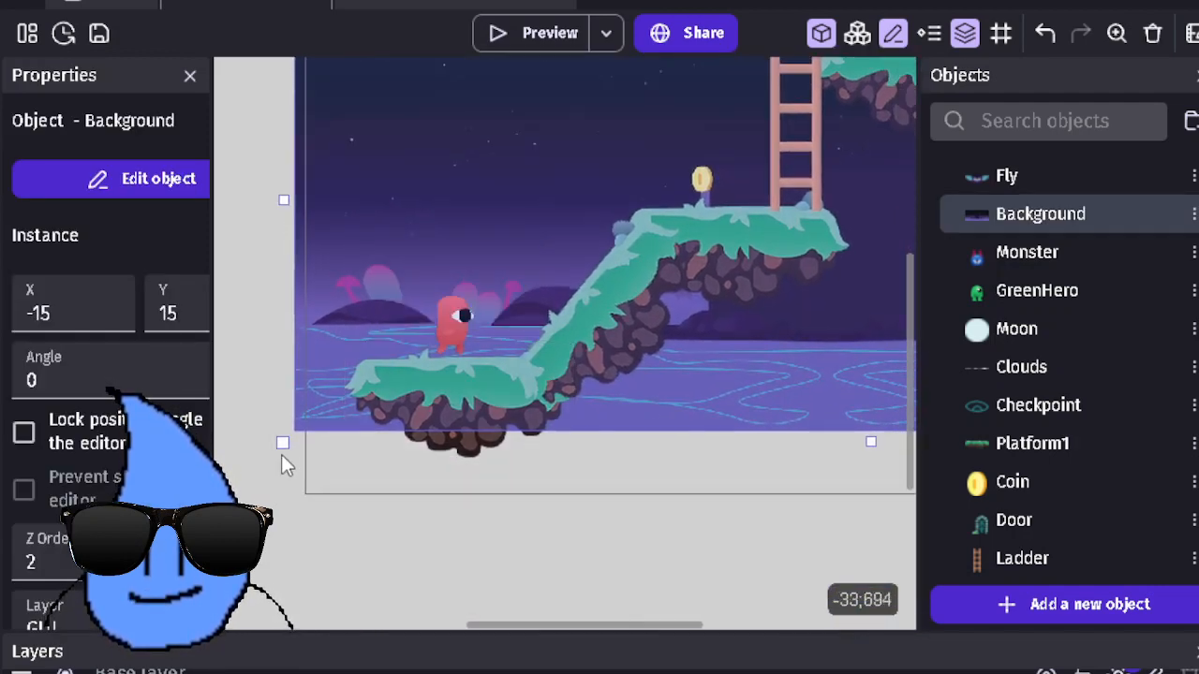
mouse_move(282, 444)
mouse_down()
mouse_move(294, 503)
mouse_move(290, 441)
mouse_up()
ctrl+scroll(340, 514, down, 1)
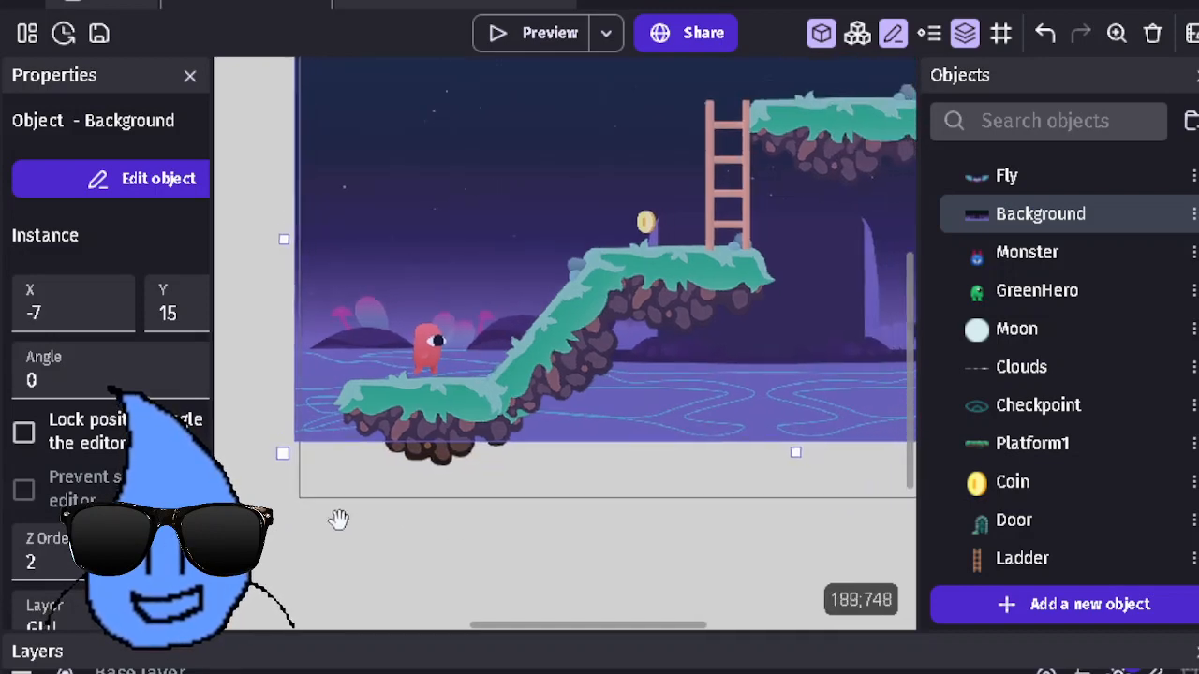
middle_drag(339, 519, 236, 522)
middle_drag(482, 530, 272, 559)
Step: Open the Background object's properties to examine its image and default size, and close them
drag(1190, 208, 1192, 218)
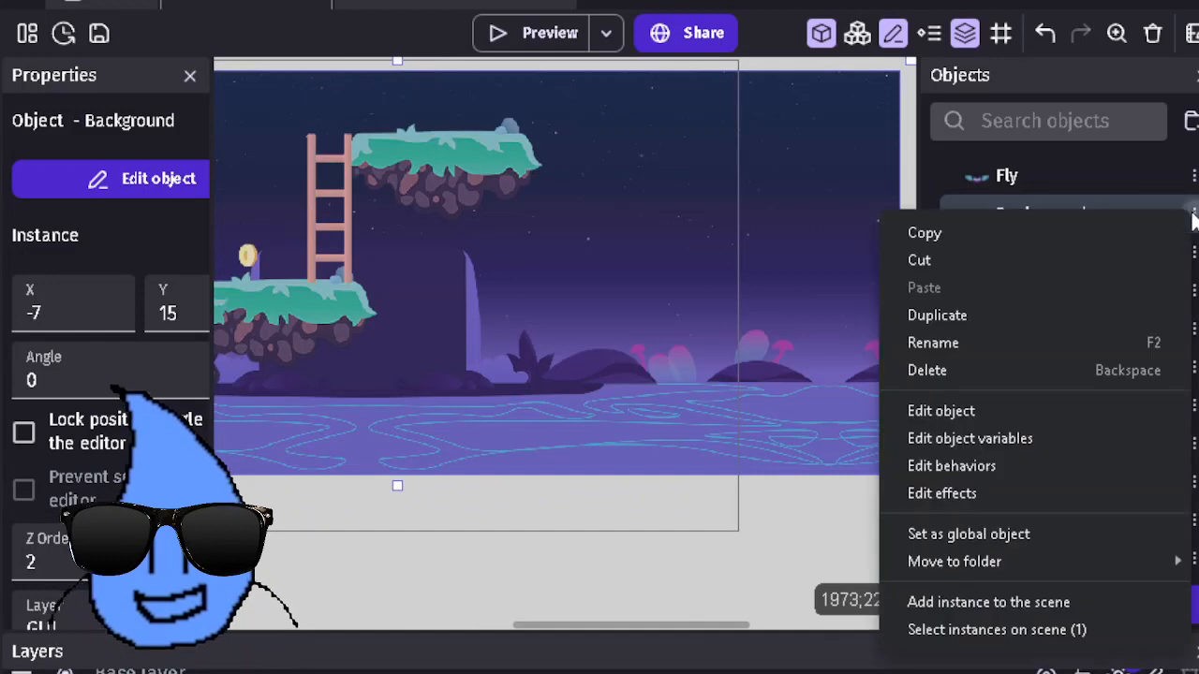
click(930, 411)
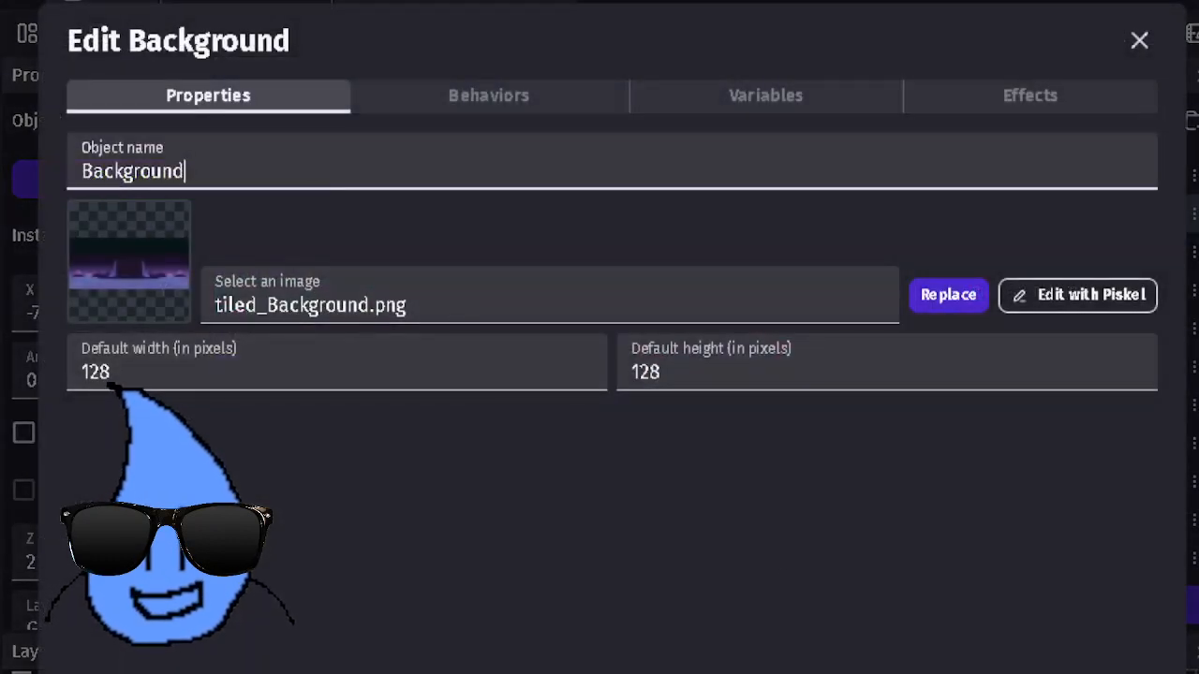
key(Escape)
Step: Move the Background down to about Y 104, and place a duplicate with reduced height above the scene at about X 6, Y -509
scroll(560, 571, down, 2)
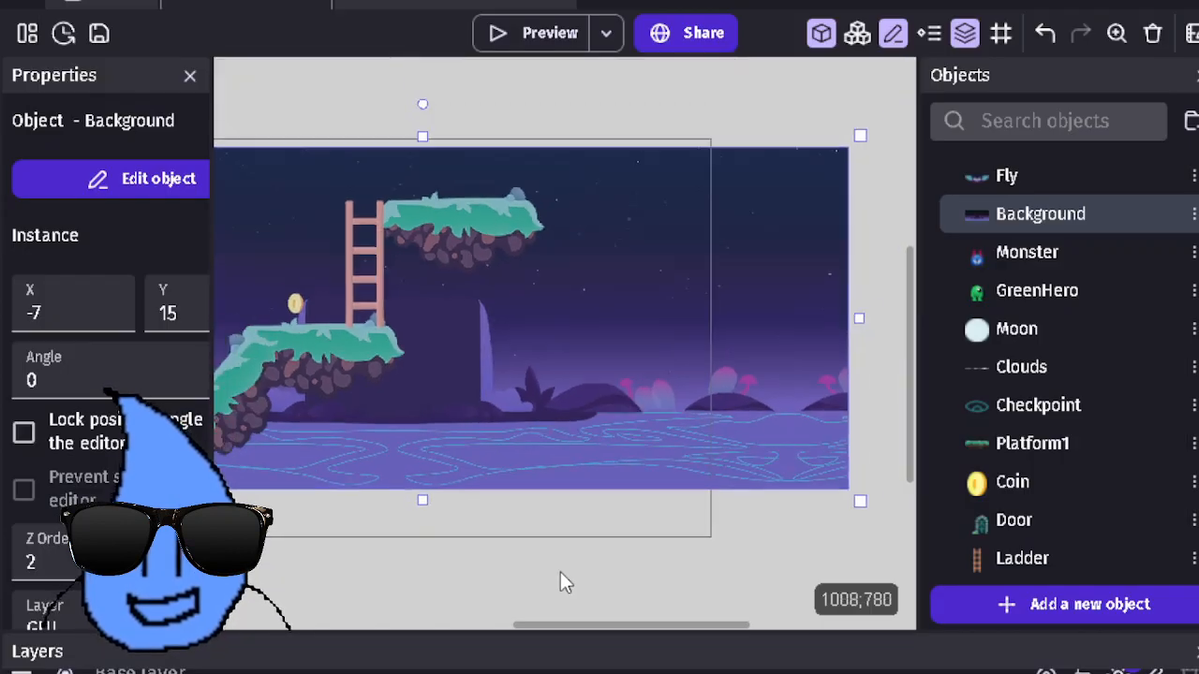
drag(593, 439, 593, 480)
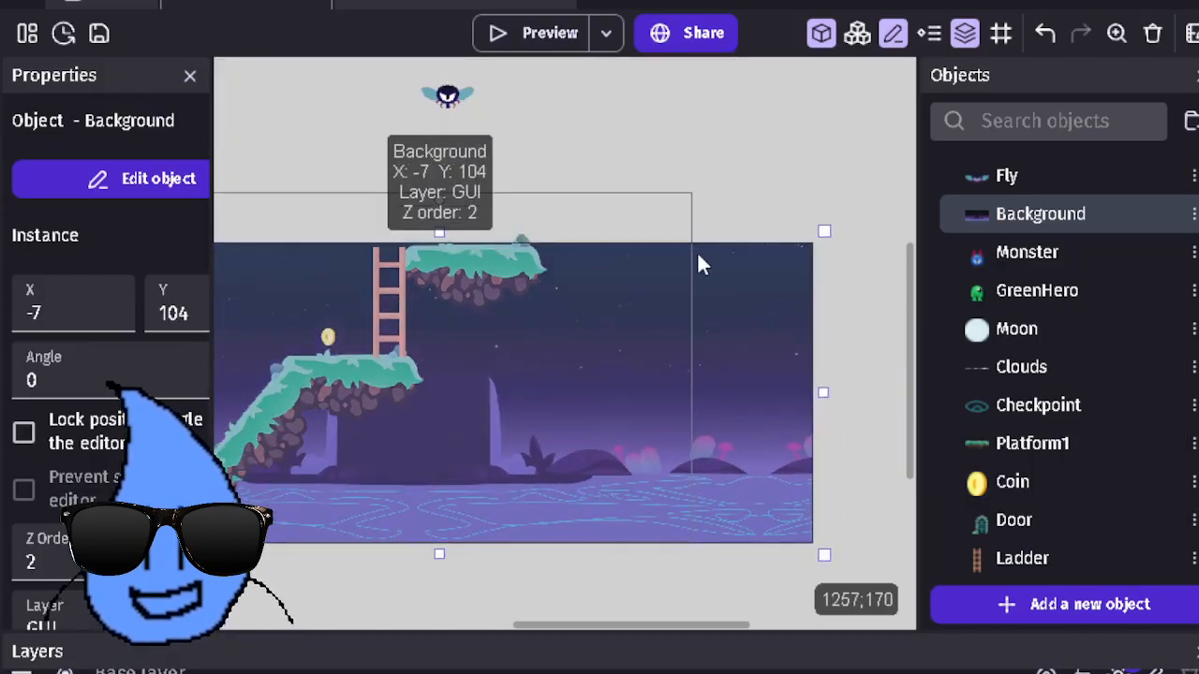
ctrl+drag(459, 323, 611, 311)
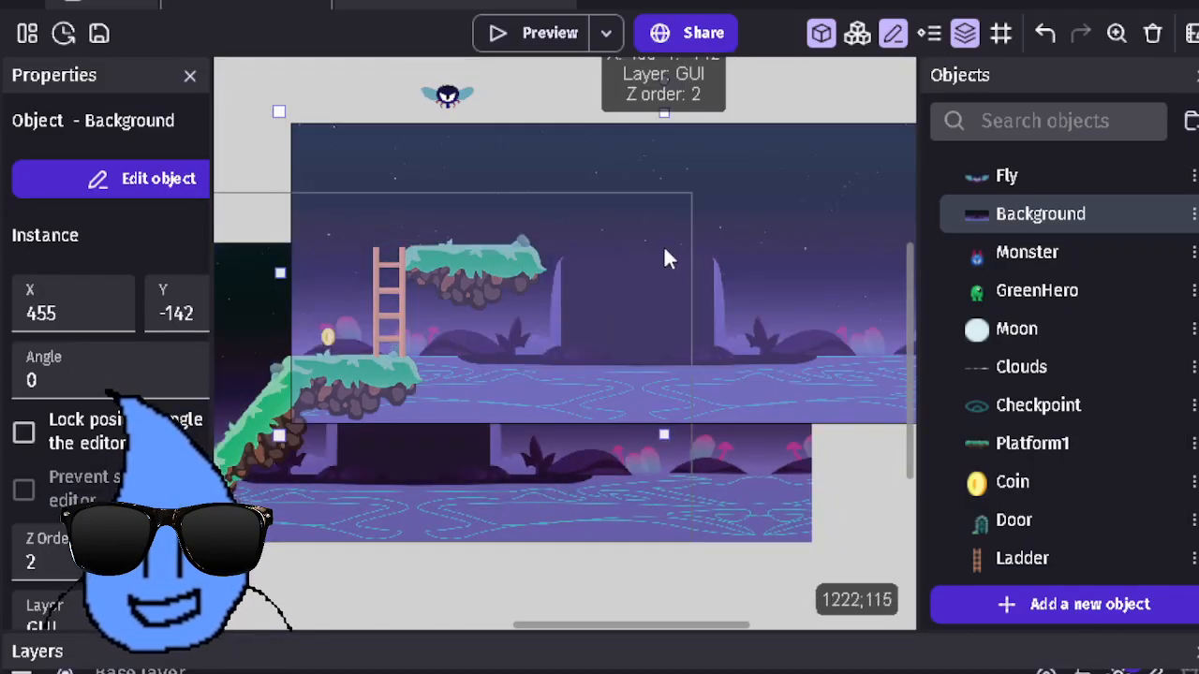
drag(664, 251, 447, 69)
drag(446, 255, 448, 101)
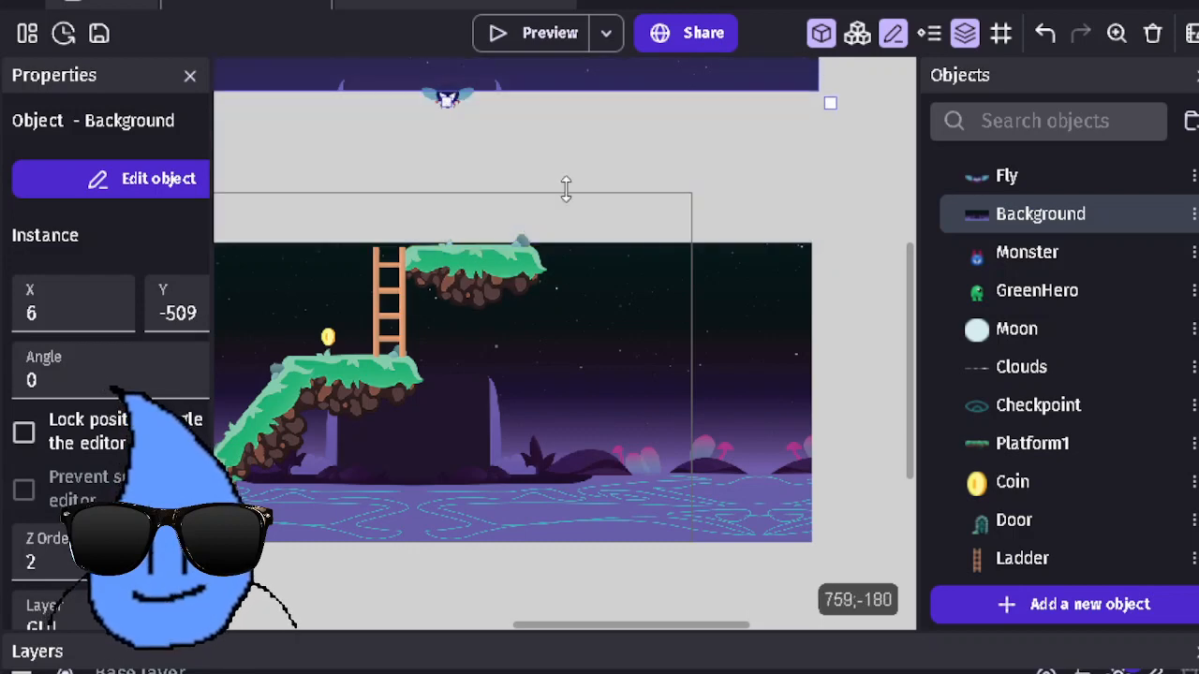
Step: Move the duplicate Background strip down onto the upper edge of the main background, at about X -11, Y -46
scroll(621, 359, up, 3)
drag(510, 306, 538, 442)
middle_drag(424, 269, 850, 227)
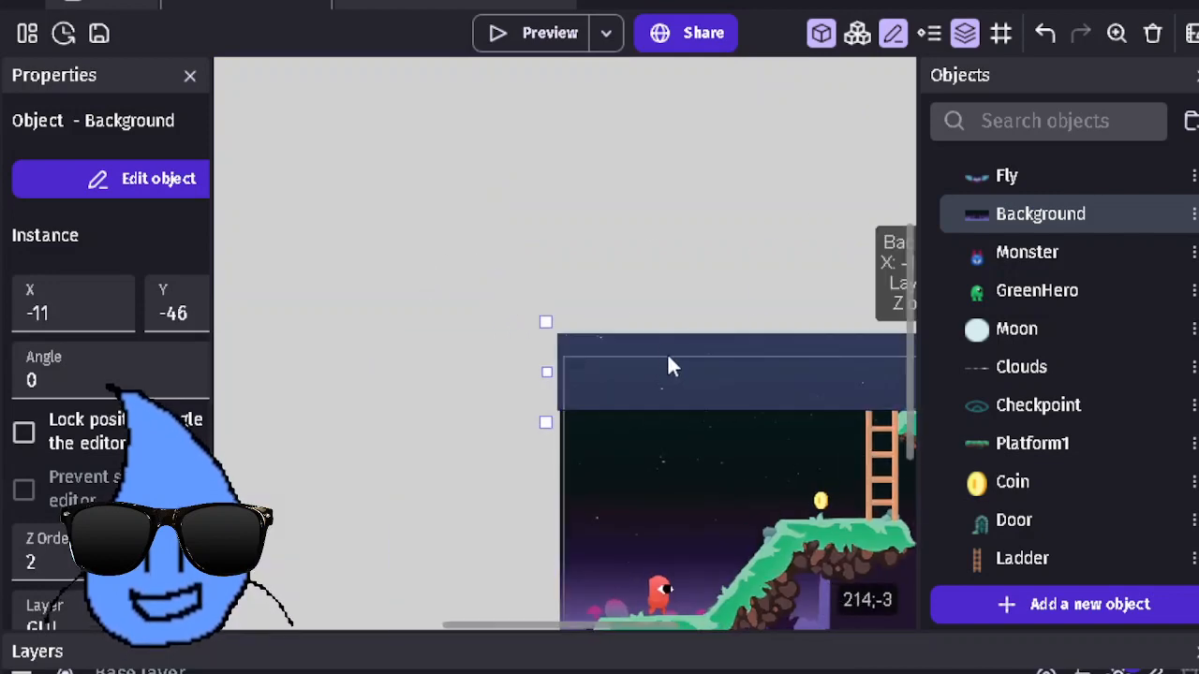
click(704, 290)
Step: Raise the duplicate Background strip to about X 5, Y -159 and stretch its lower edge down to the main background
scroll(702, 379, down, 1)
middle_drag(701, 380, 407, 178)
middle_drag(627, 578, 588, 578)
click(551, 203)
drag(551, 205, 557, 140)
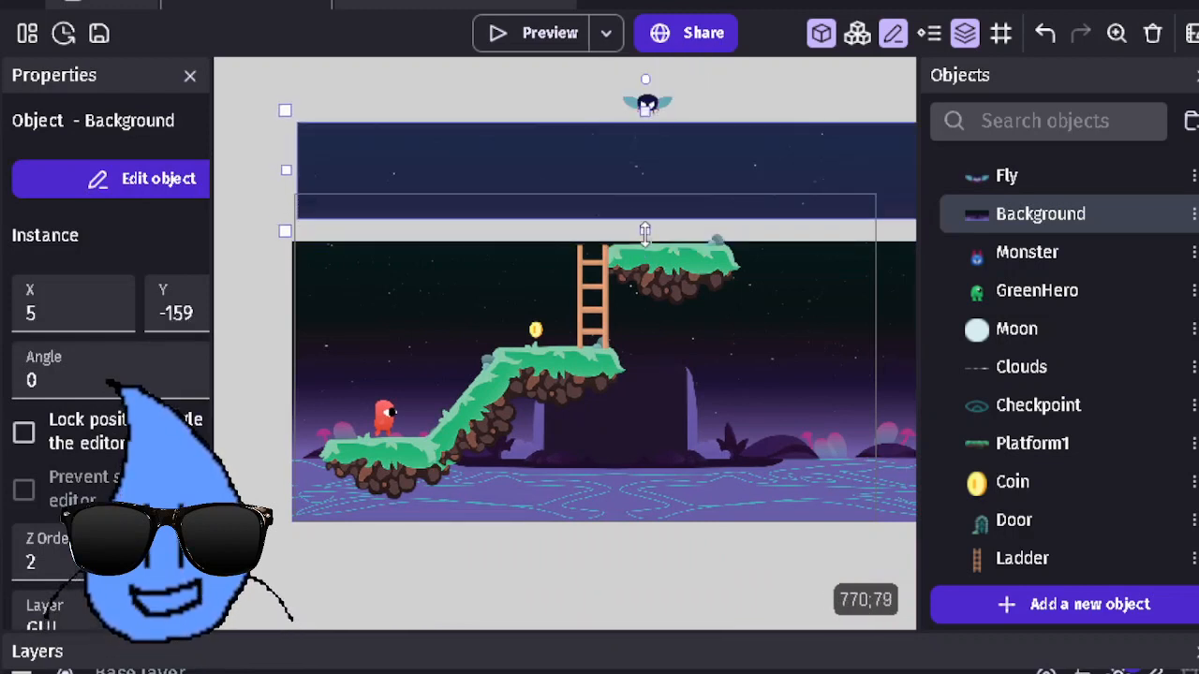
click(674, 605)
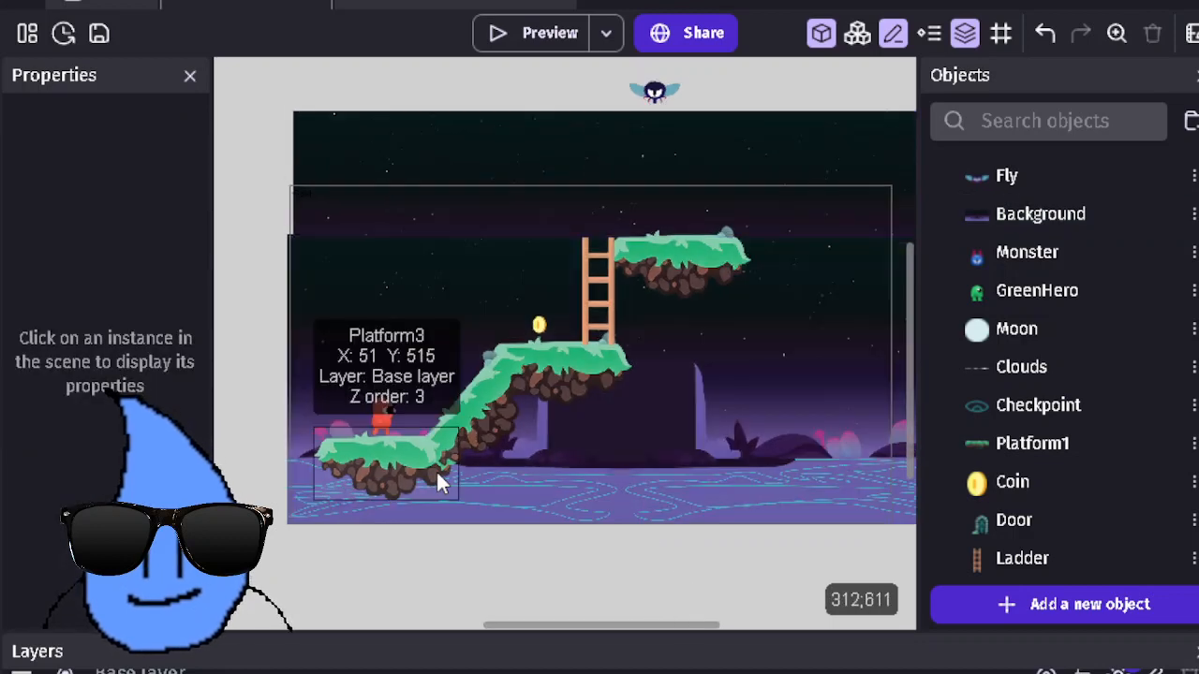
Step: Shift the upper Background strip down to about X -9, Y -92 and check its alignment with the main background's far end
scroll(436, 469, up, 1)
click(604, 206)
drag(676, 225, 656, 206)
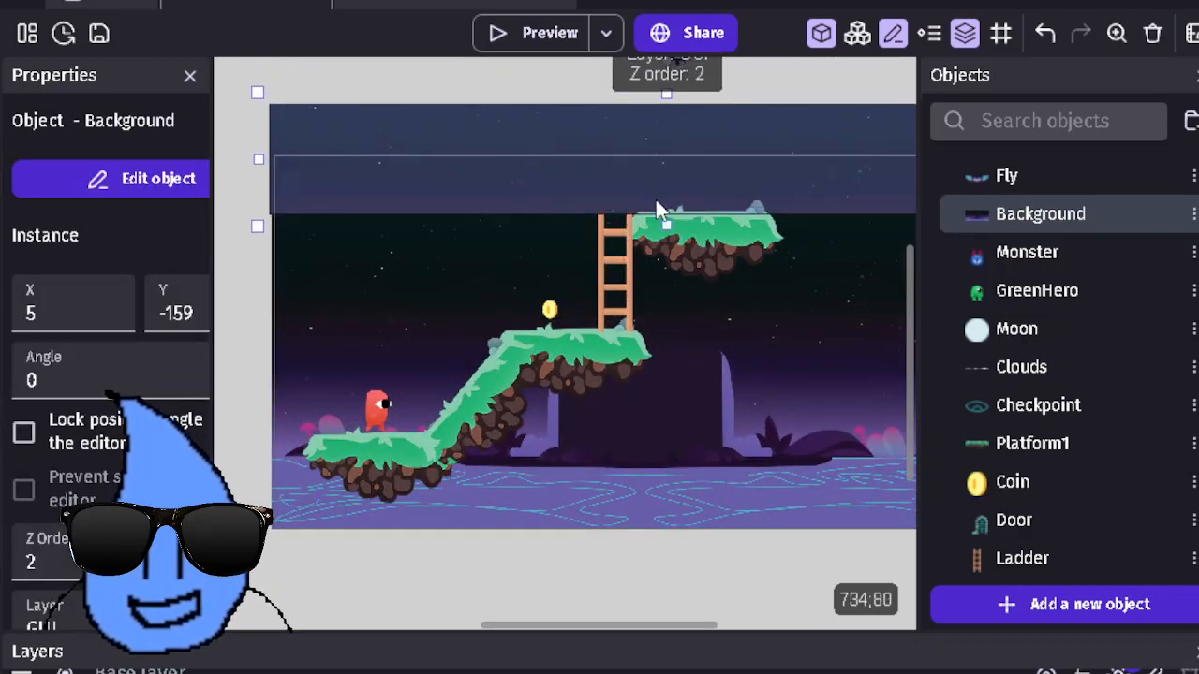
click(495, 100)
scroll(722, 574, down, 2)
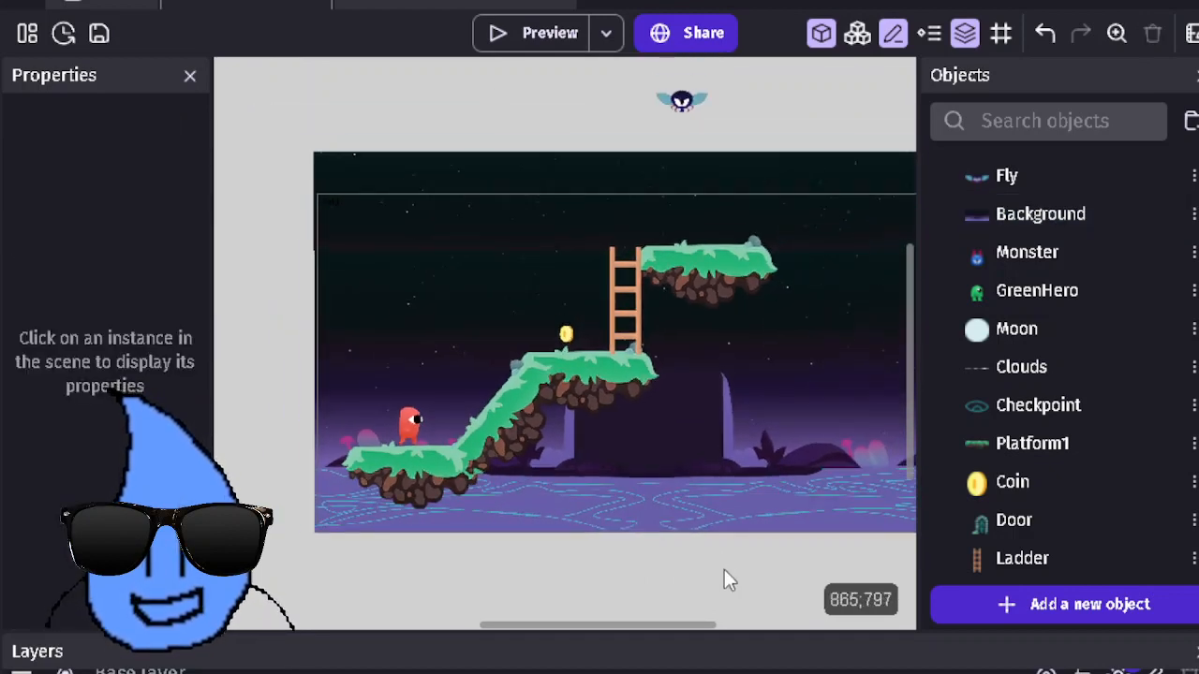
middle_drag(672, 577, 488, 592)
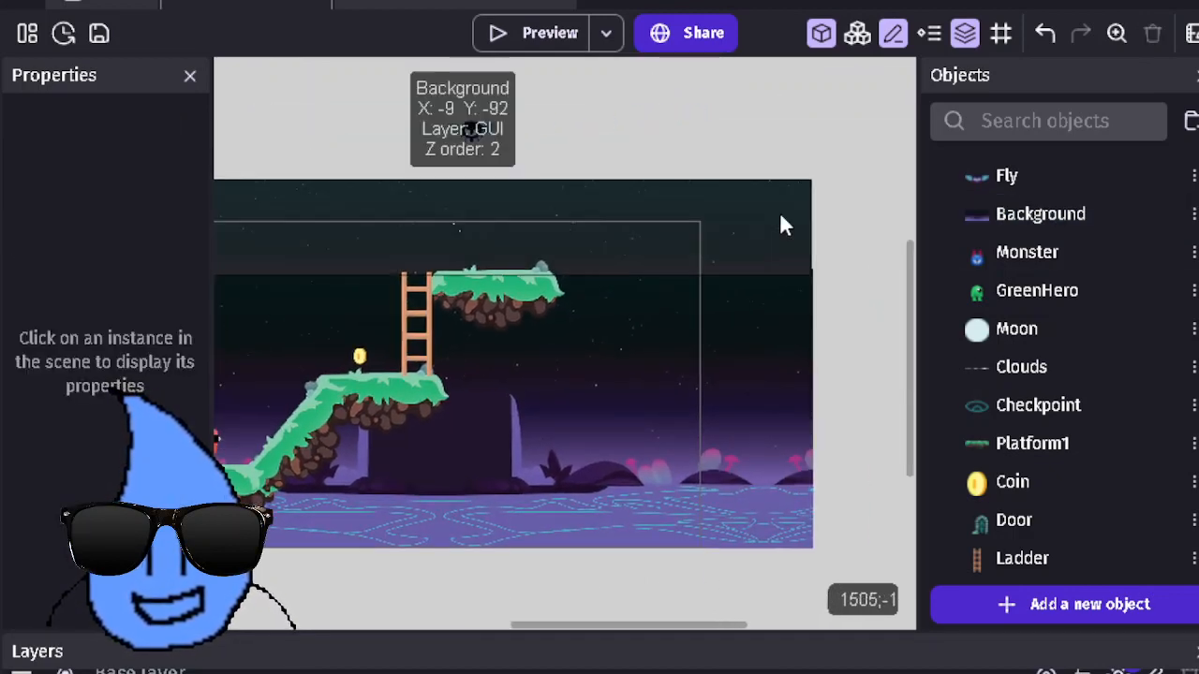
click(779, 213)
click(864, 314)
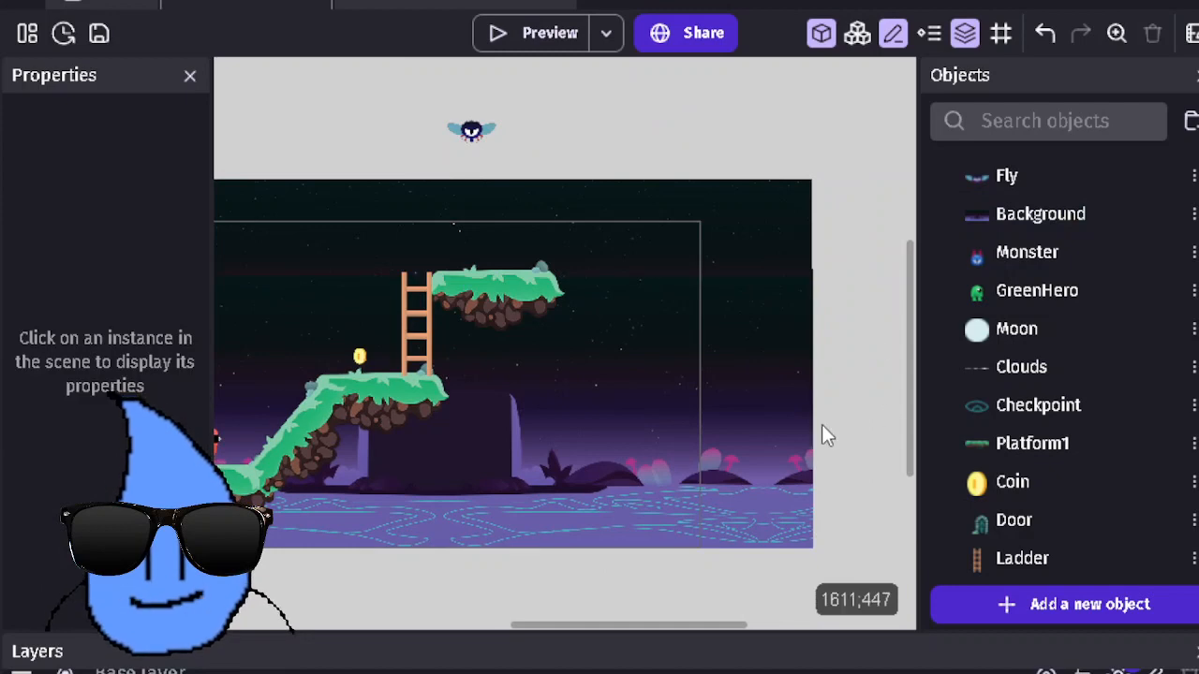
Step: Check the combined background and the Coin instance beside the ladder, leaving nothing selected
scroll(815, 431, down, 2)
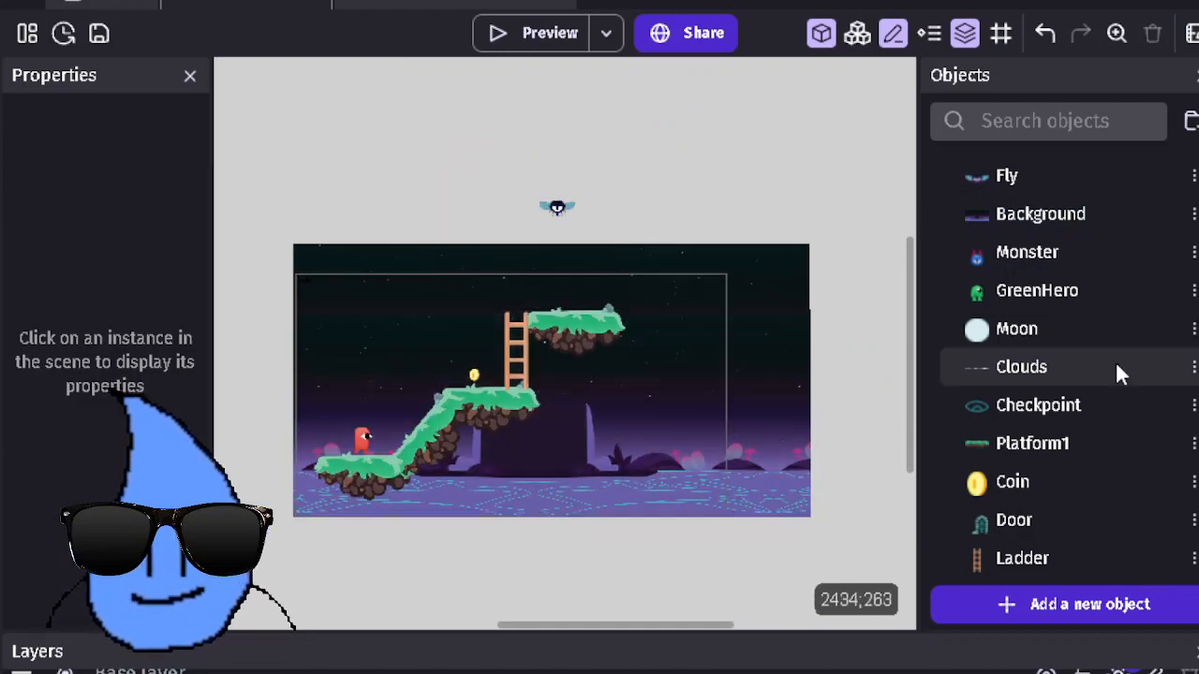
scroll(459, 480, up, 3)
click(459, 372)
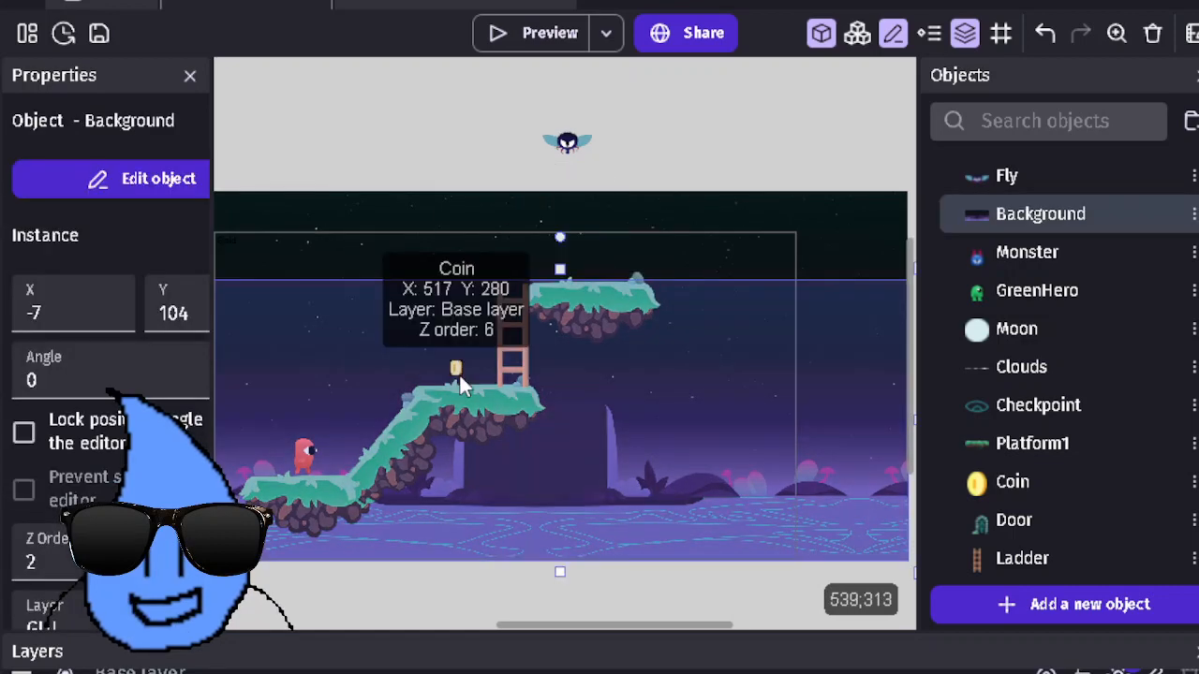
click(457, 370)
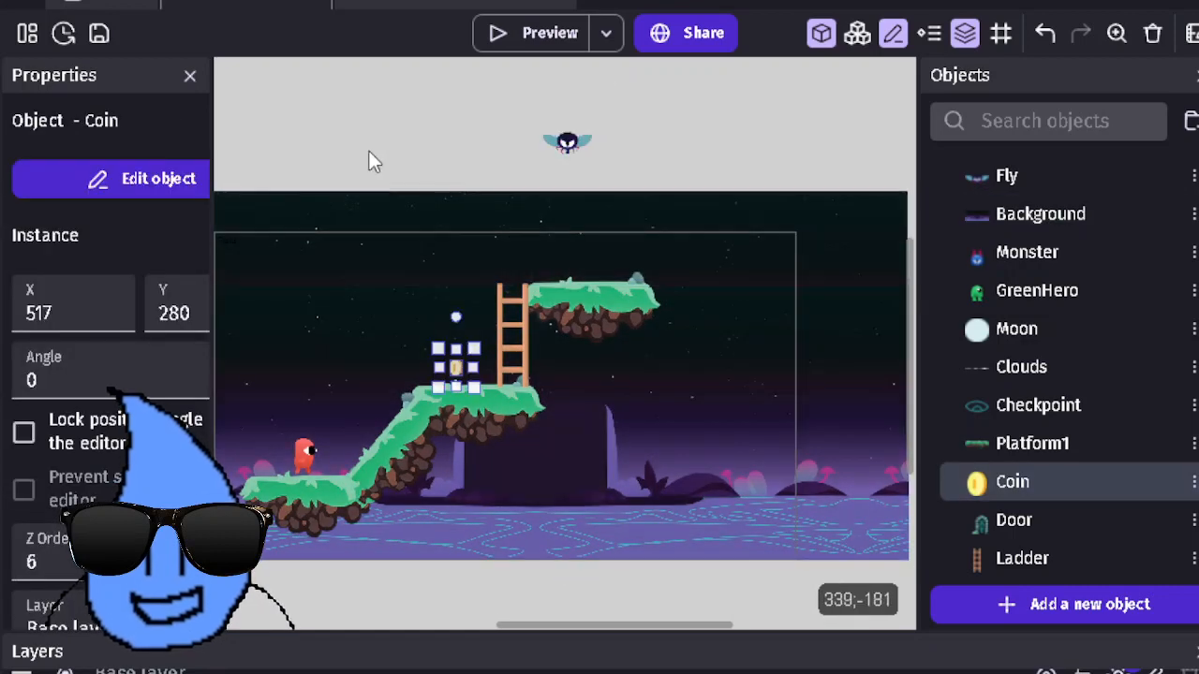
click(369, 155)
Step: Add an event group named CoinScript below the CameraScript group in the scene's events
click(460, 8)
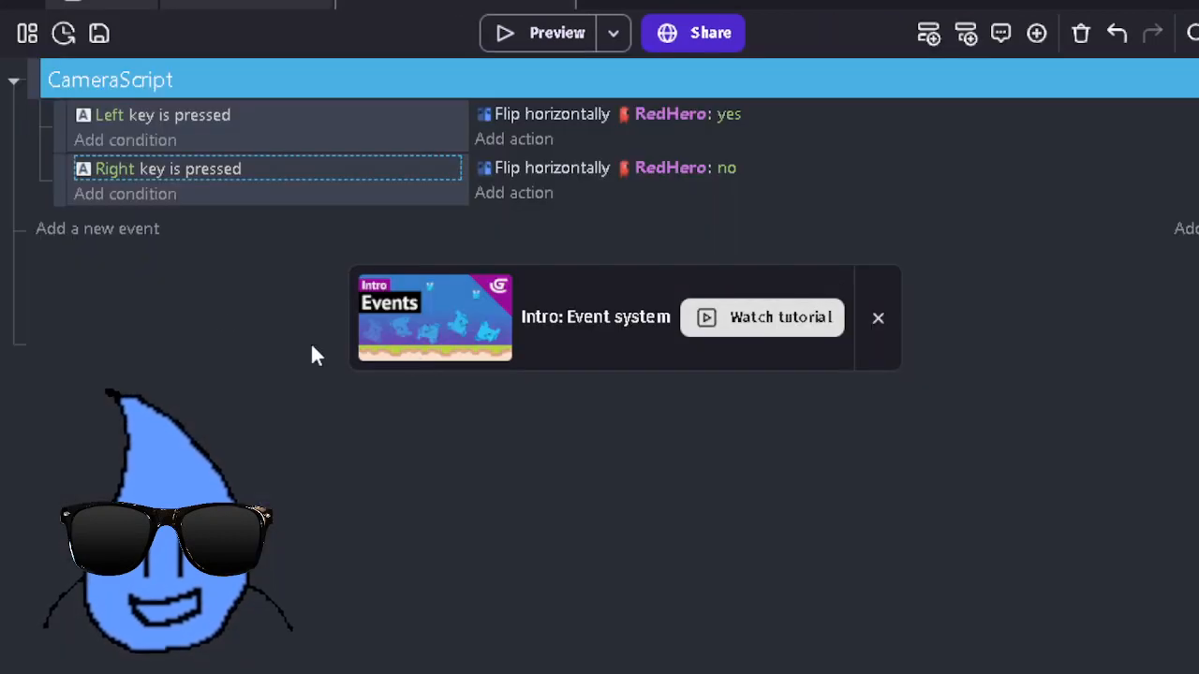
right_click(94, 230)
click(178, 345)
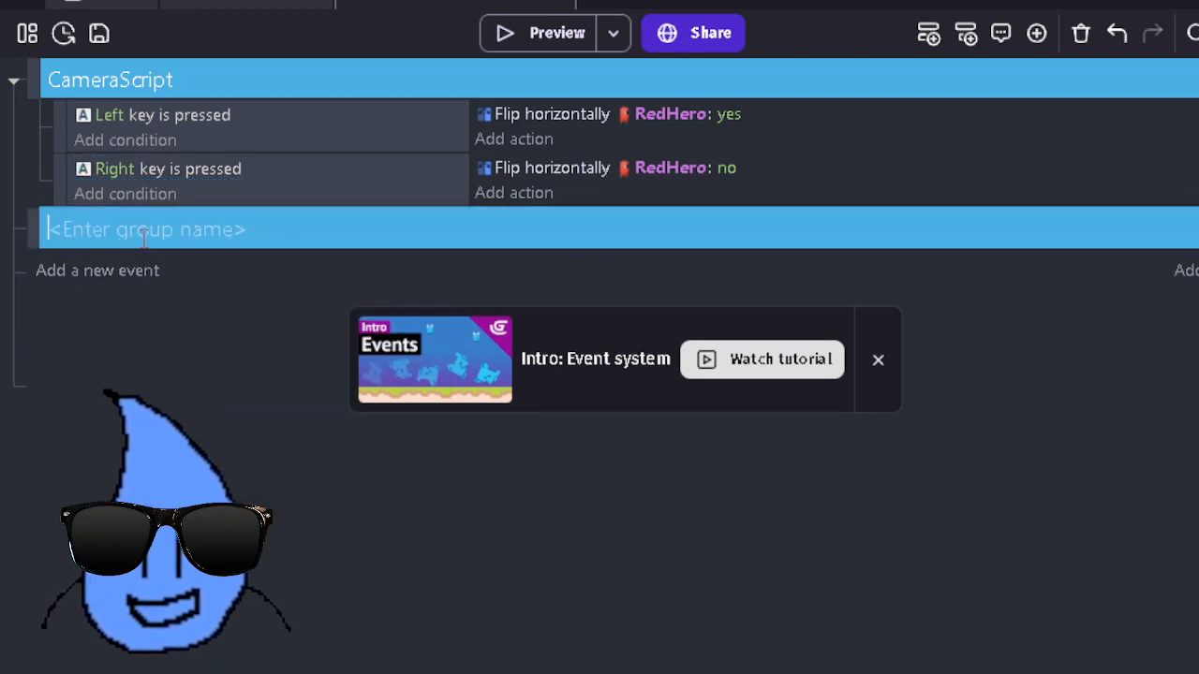
text(CoinScript)
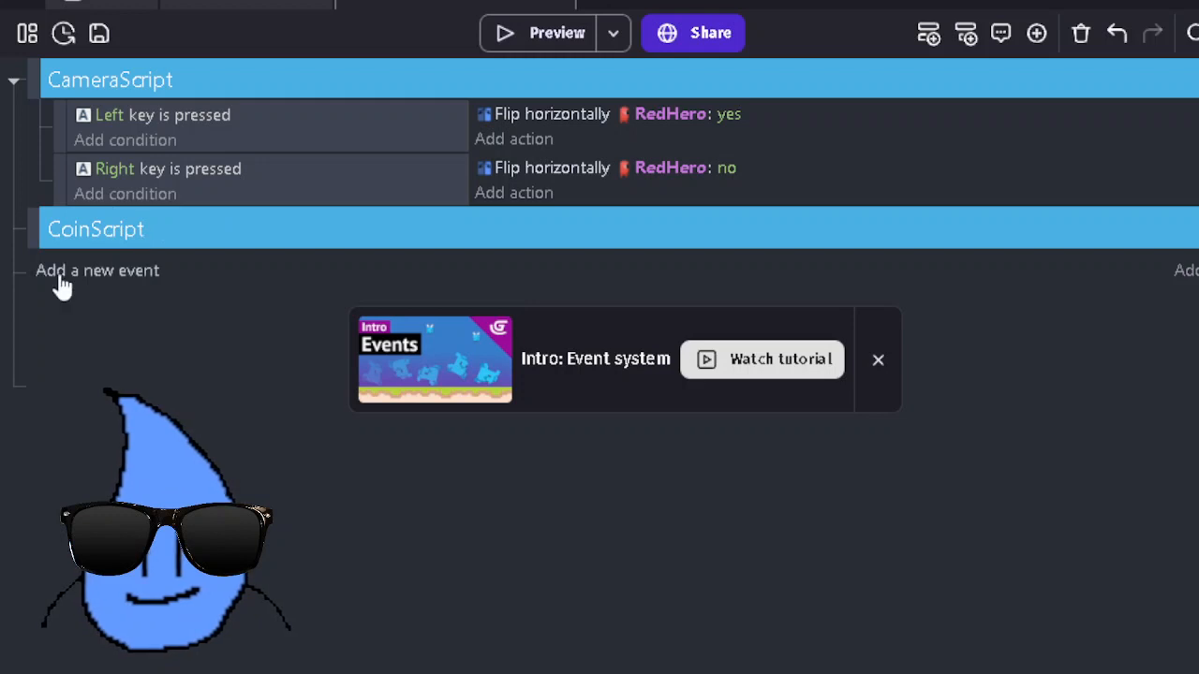
Step: Add an event inside the CoinScript group and start a Collision condition for the Coin object
click(59, 273)
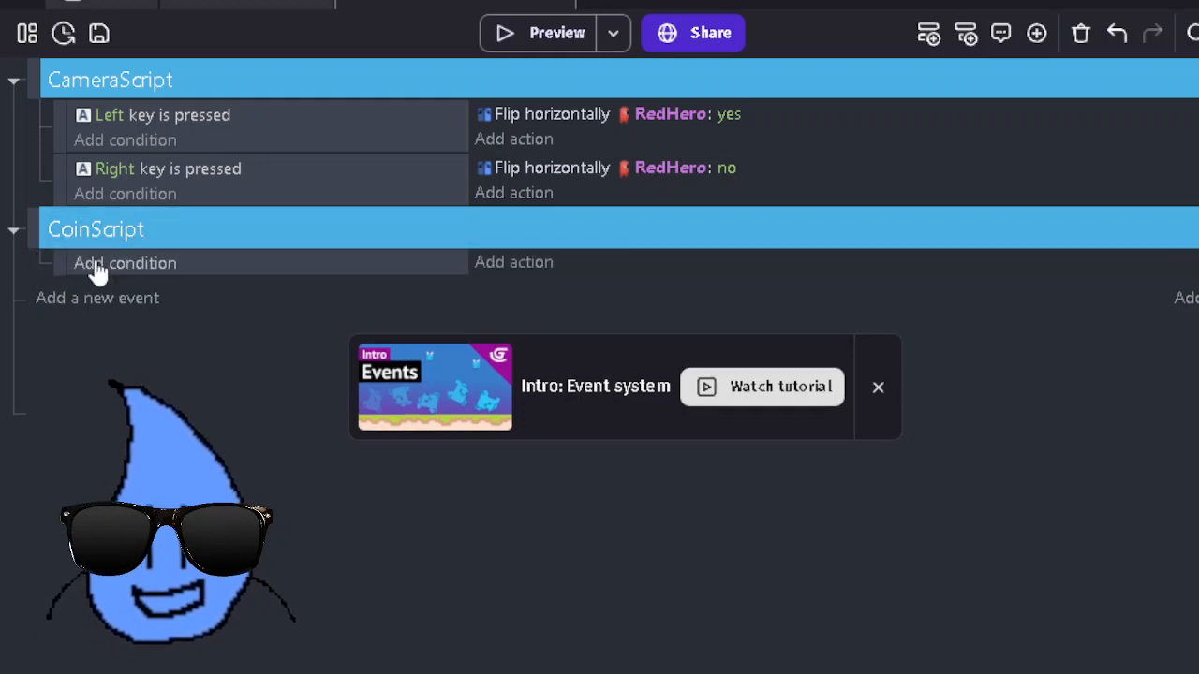
click(98, 266)
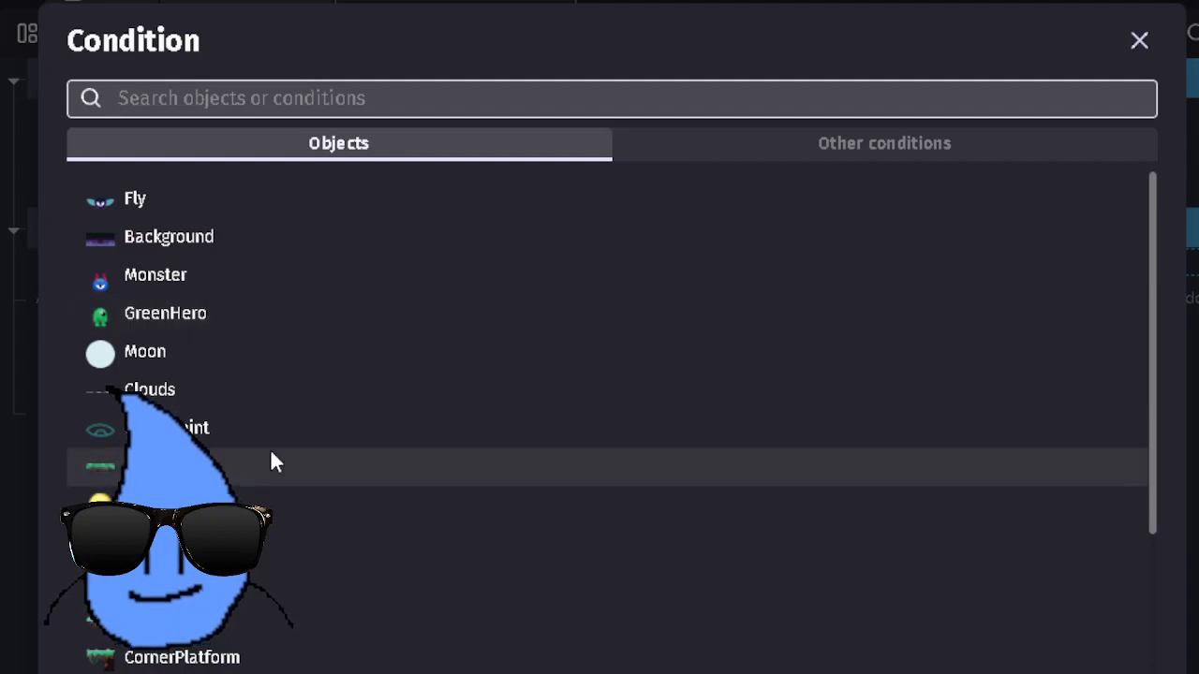
click(270, 505)
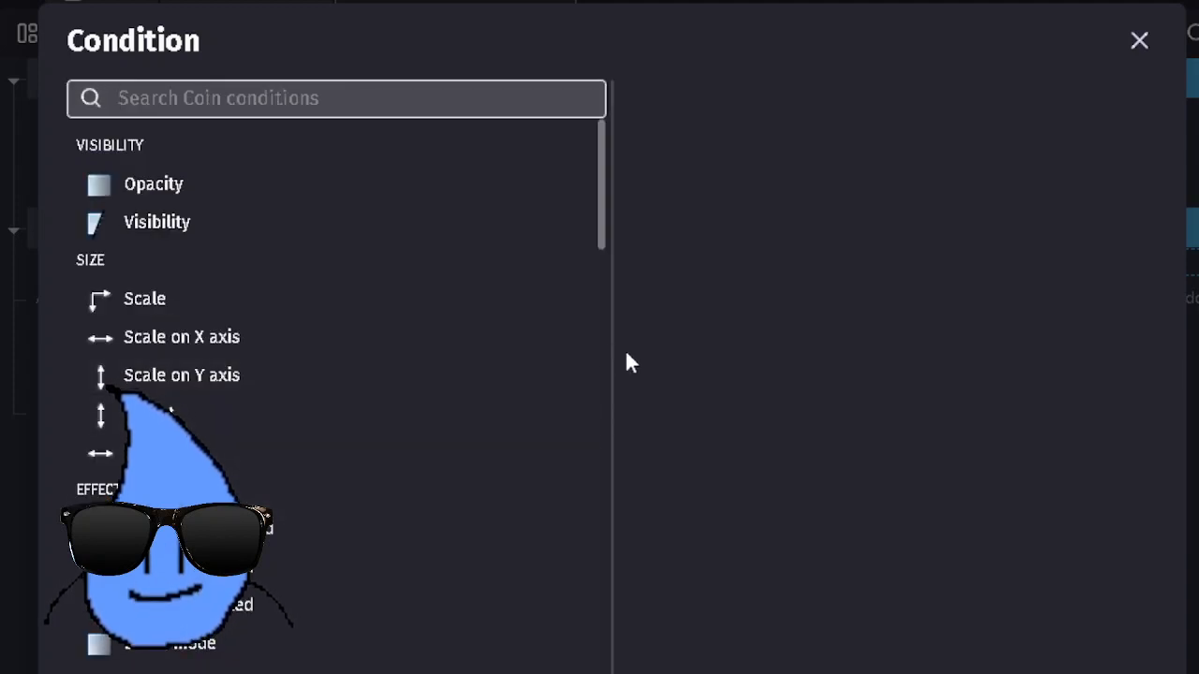
scroll(369, 536, down, 5)
text(coll)
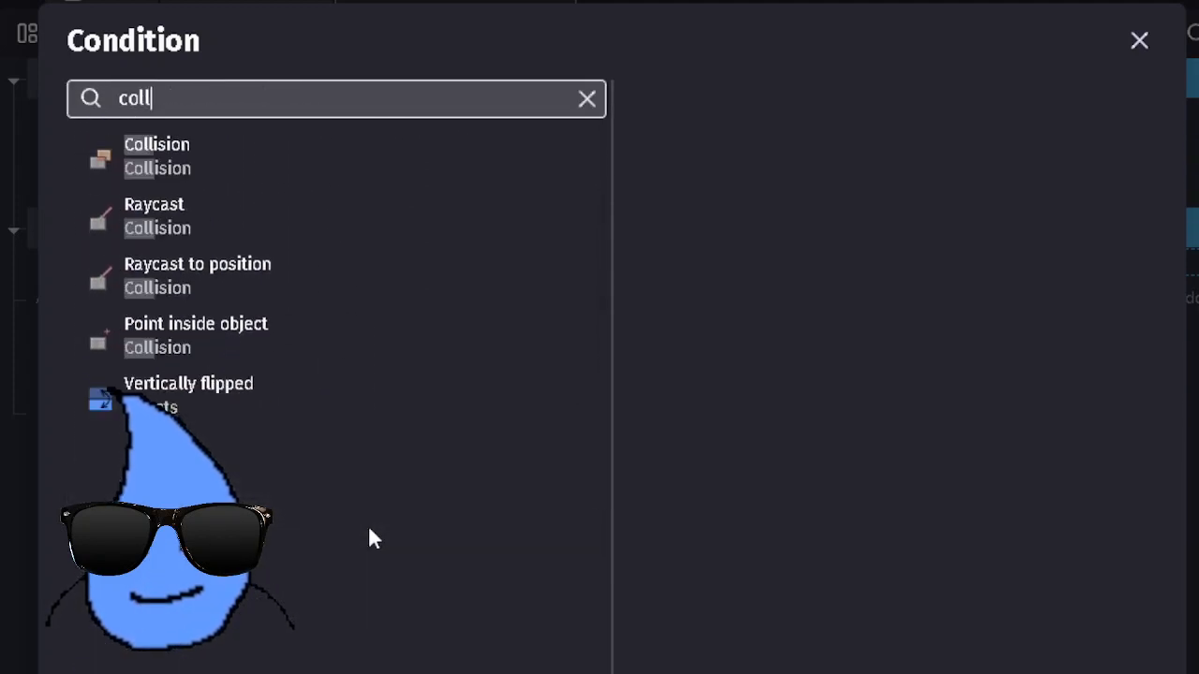
click(240, 161)
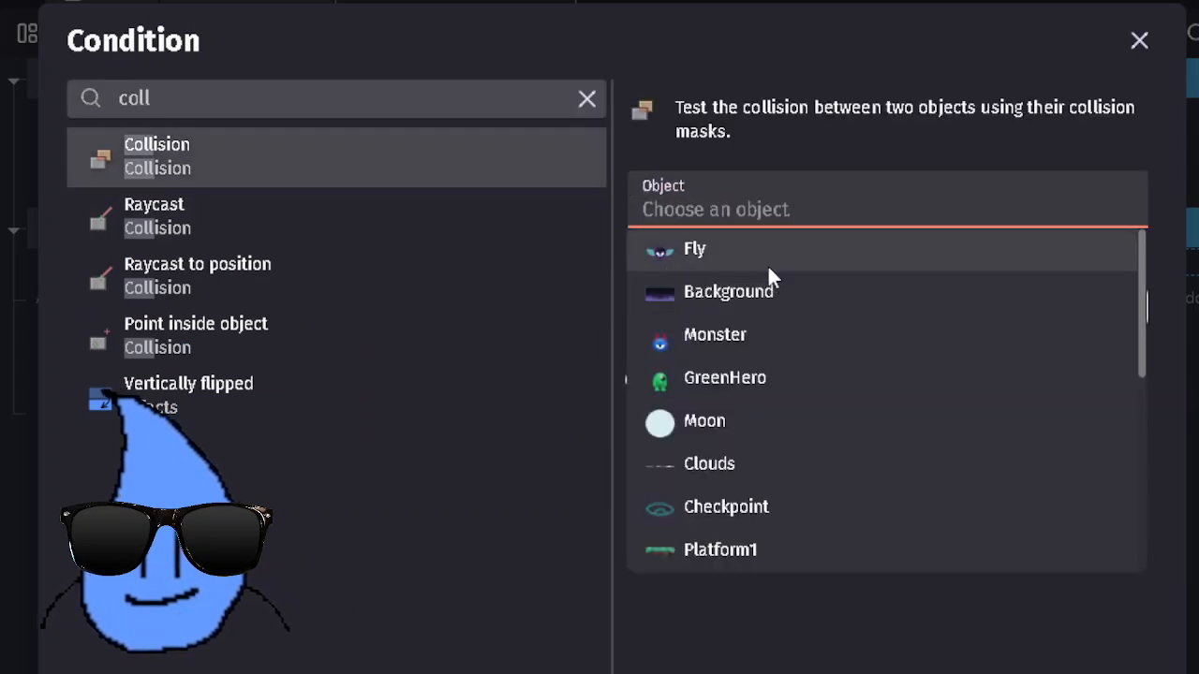
Step: Choose RedHero as the second object of the coin's collision condition and confirm the condition
text(g)
key(BackSpace)
text(p)
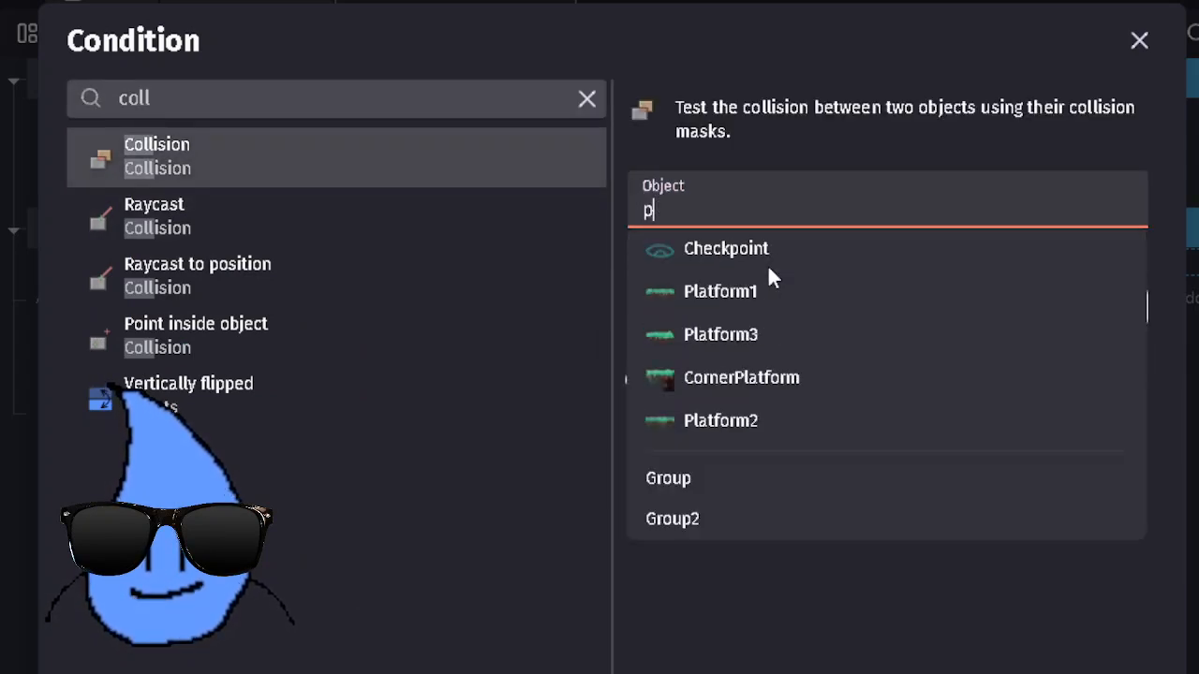
key(BackSpace)
scroll(768, 269, down, 5)
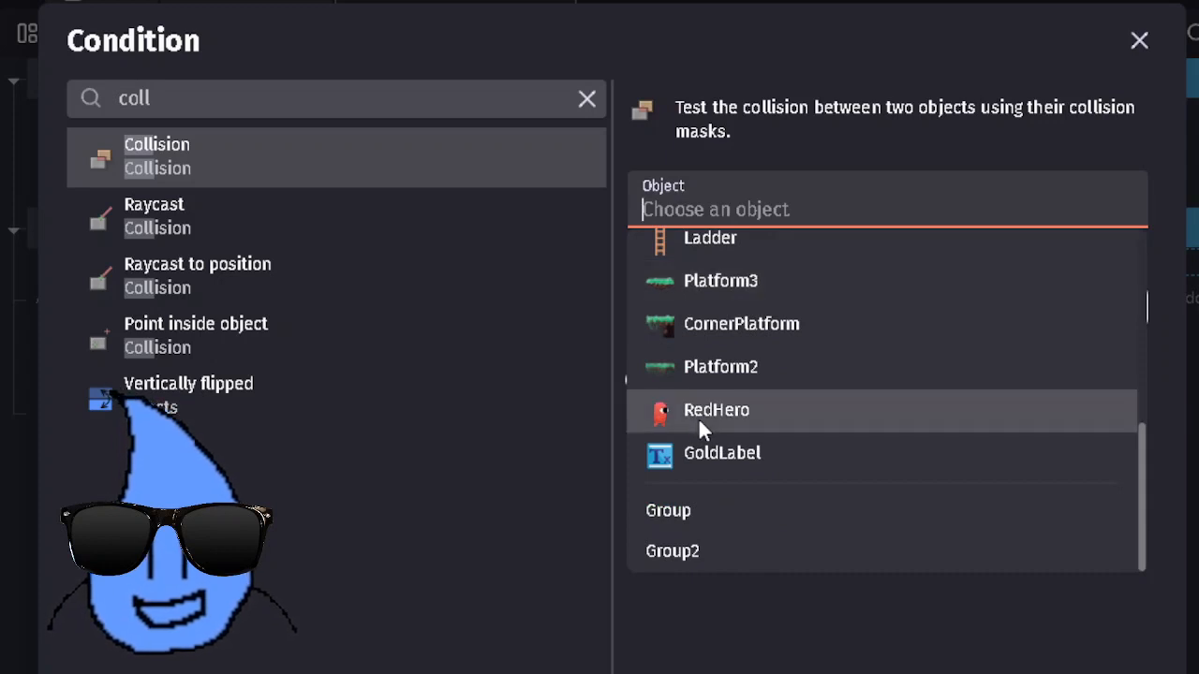
click(704, 413)
click(1096, 655)
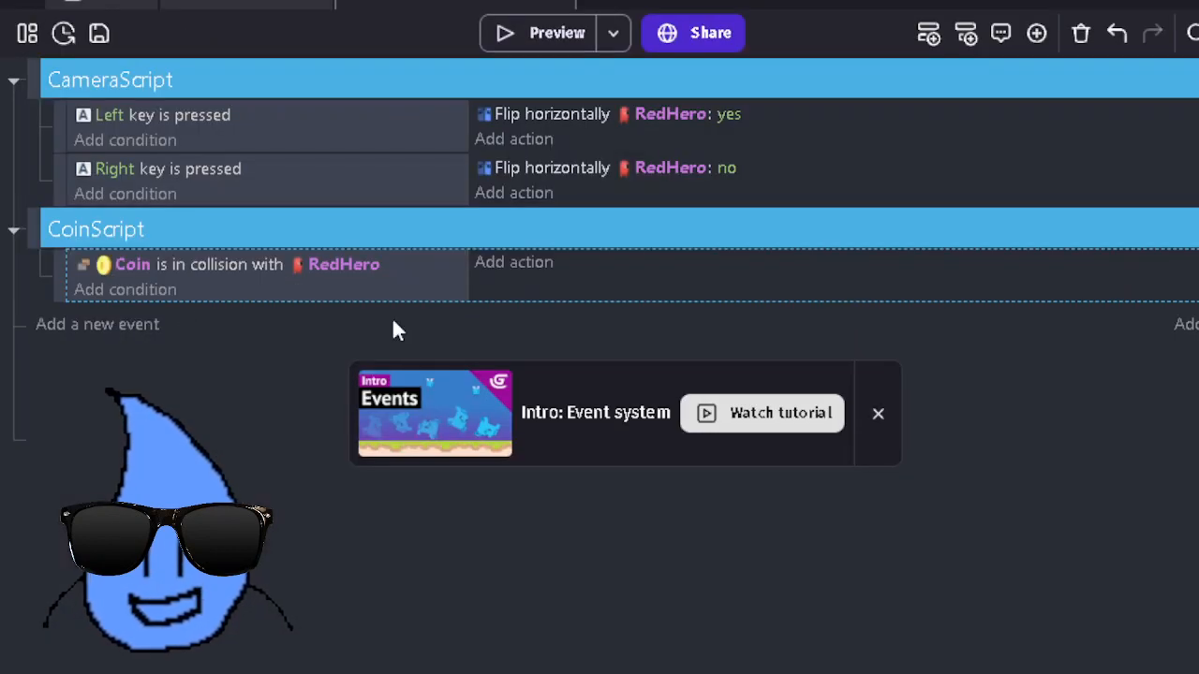
Step: Add a Trigger once condition to the coin collision event in the CoinScript group
click(145, 290)
text(once)
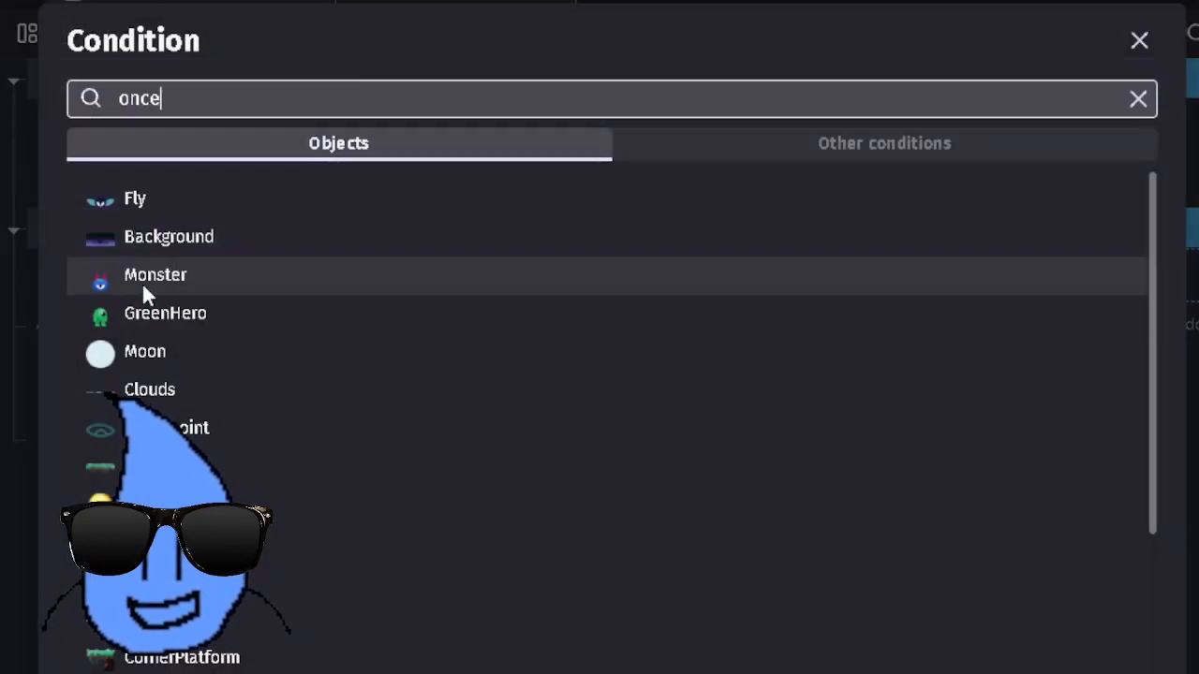
click(248, 187)
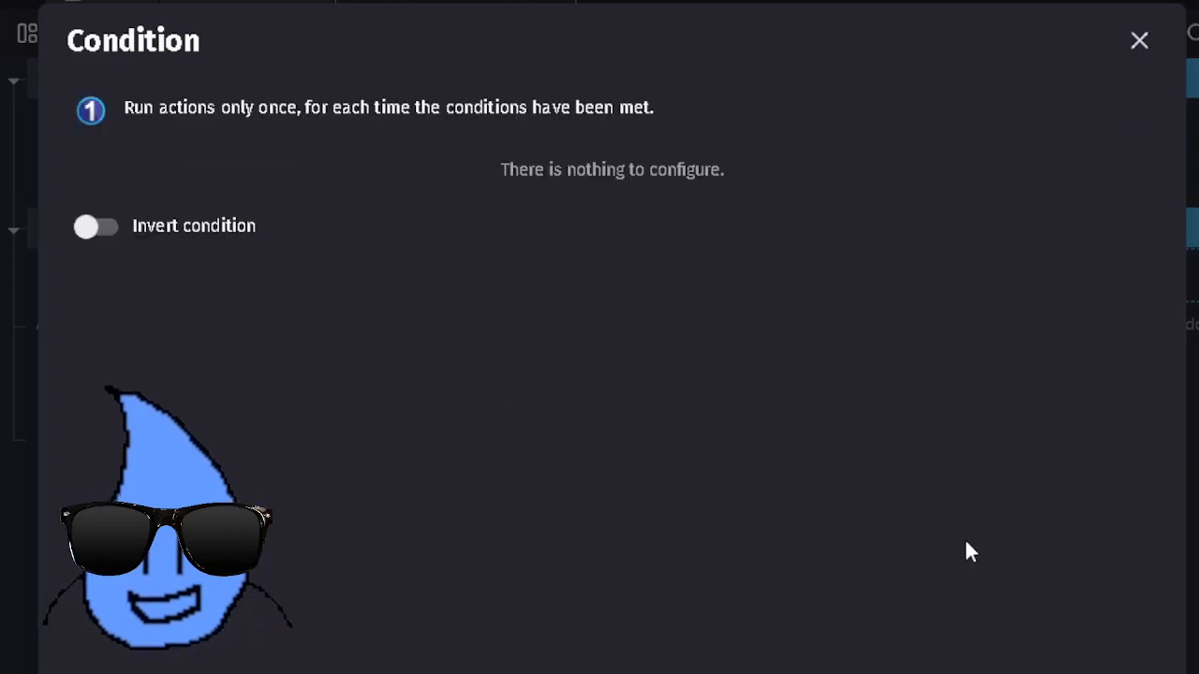
click(1124, 670)
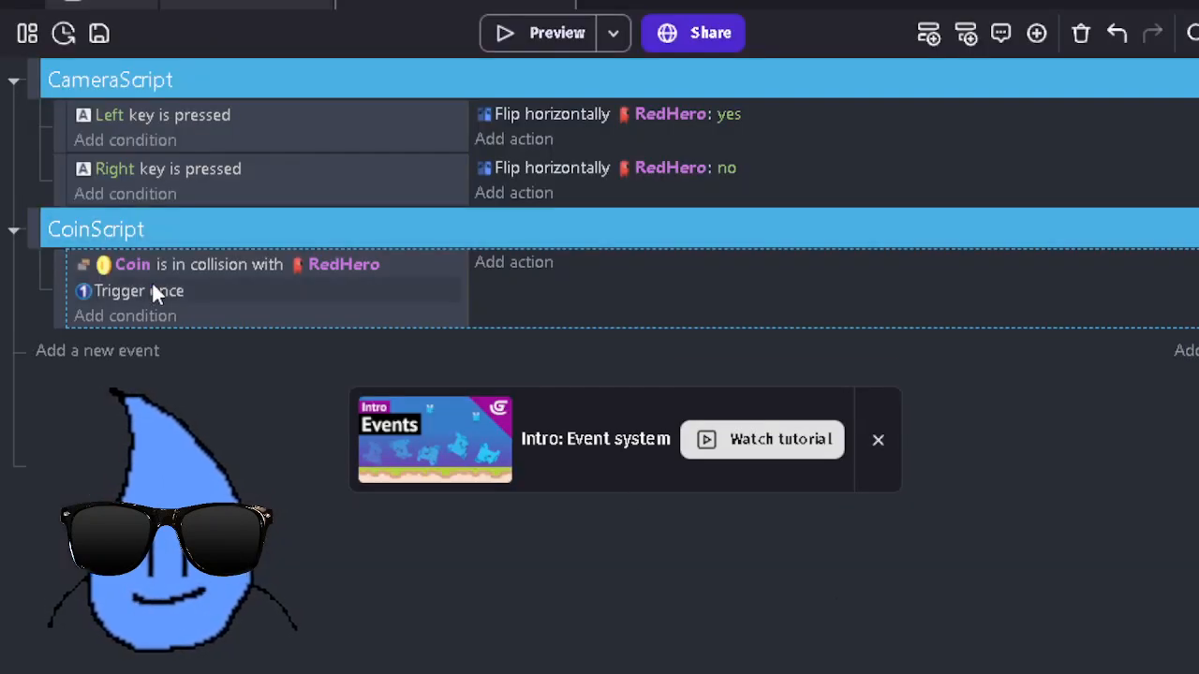
click(131, 317)
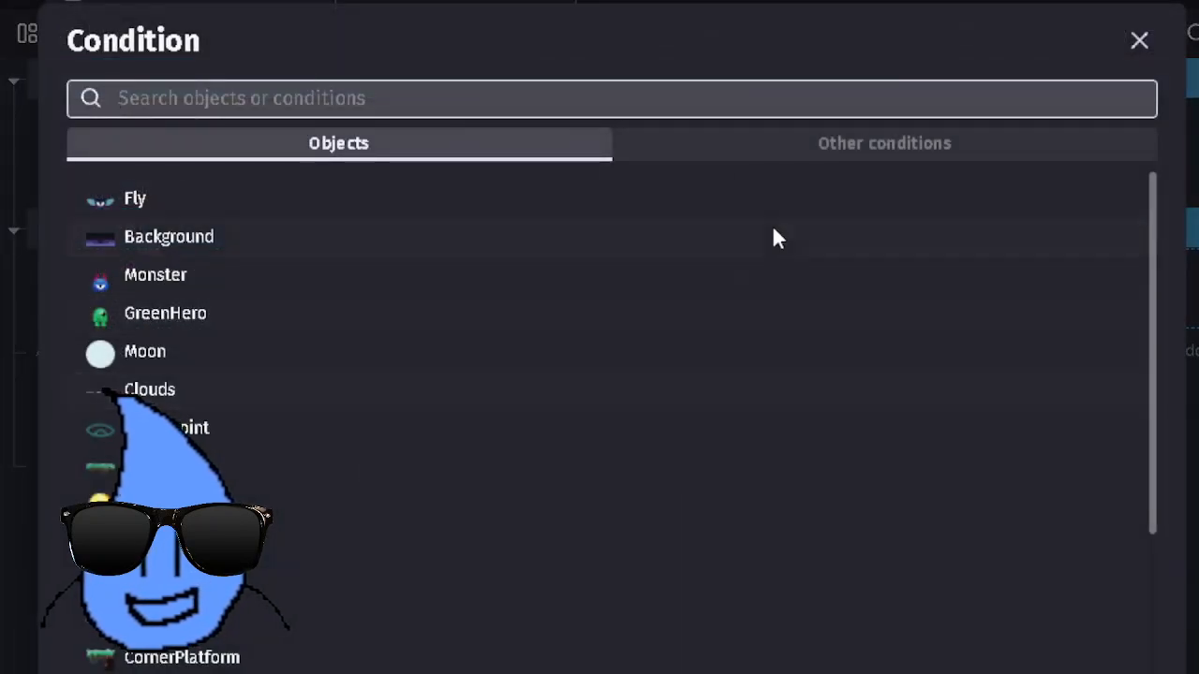
key(Escape)
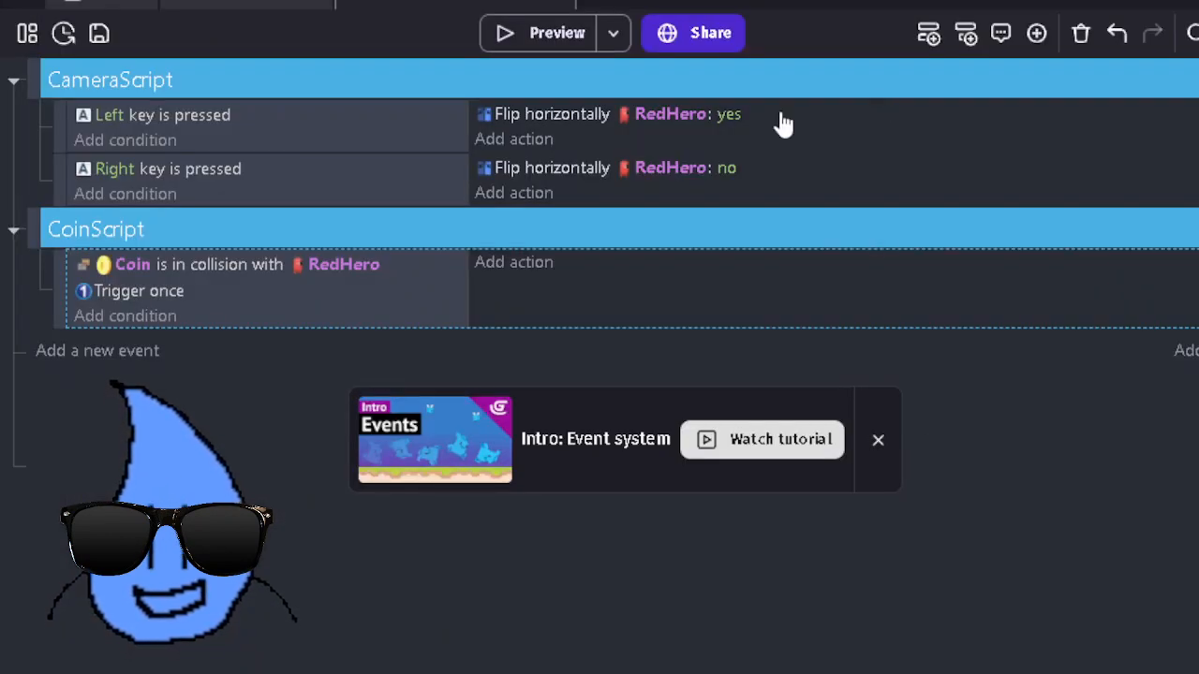
click(510, 263)
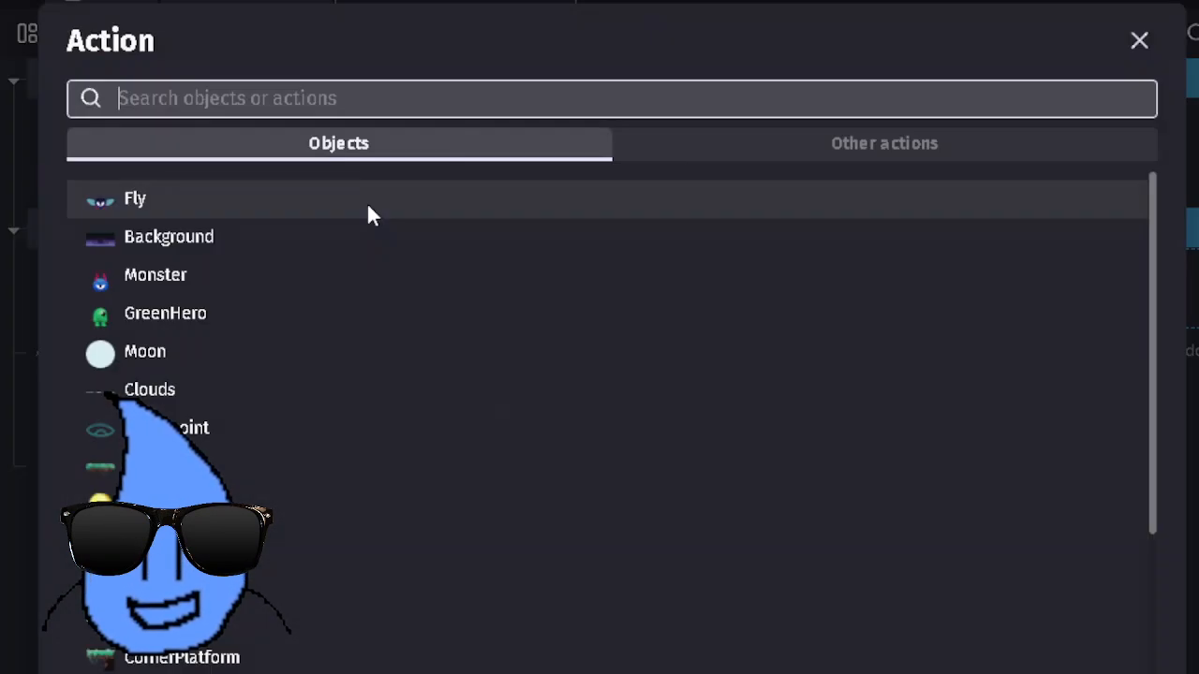
text(lobal)
key(ctrl+a)
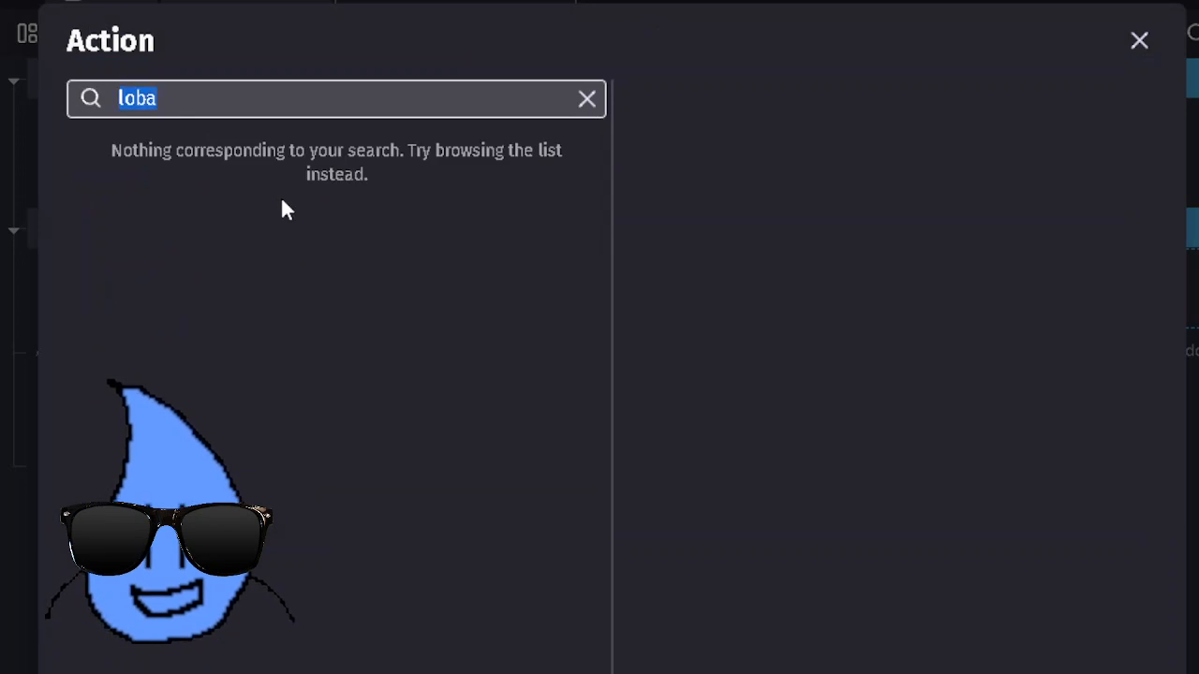
text(global)
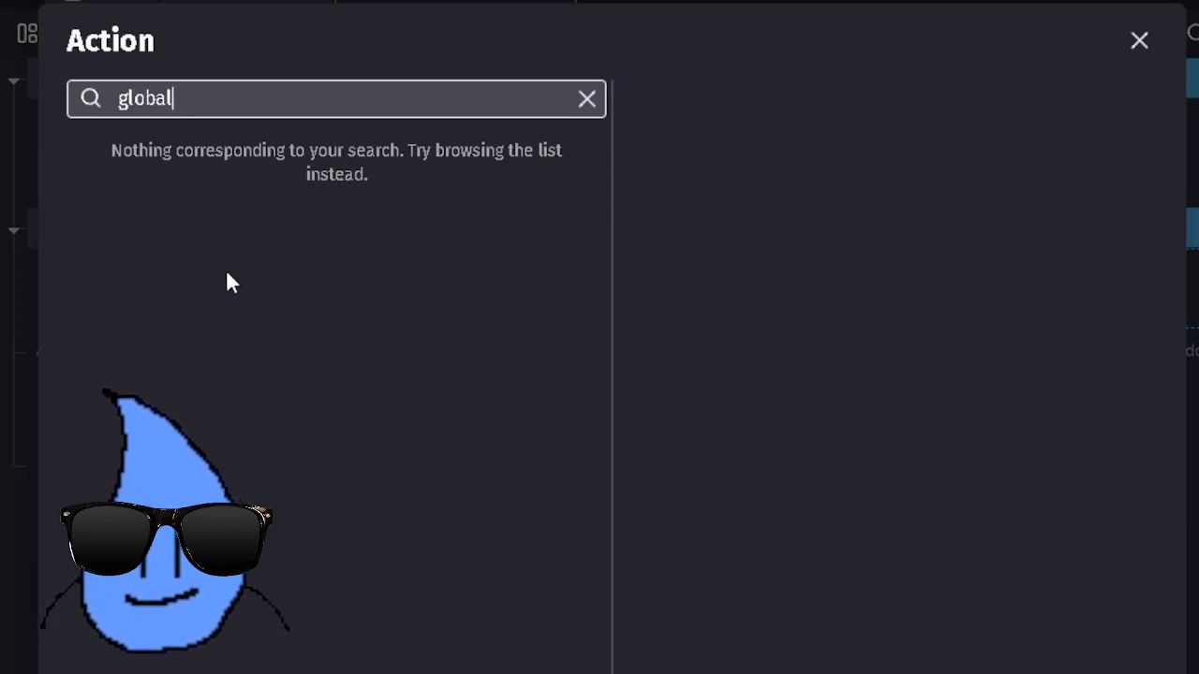
click(585, 100)
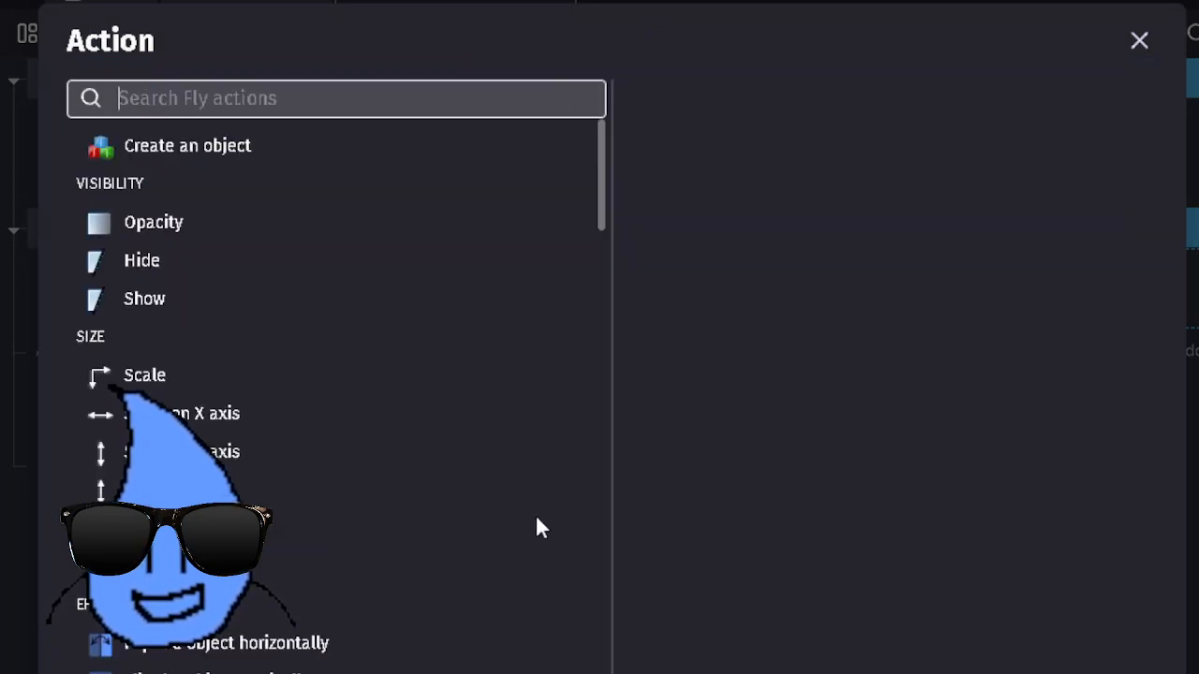
key(Escape)
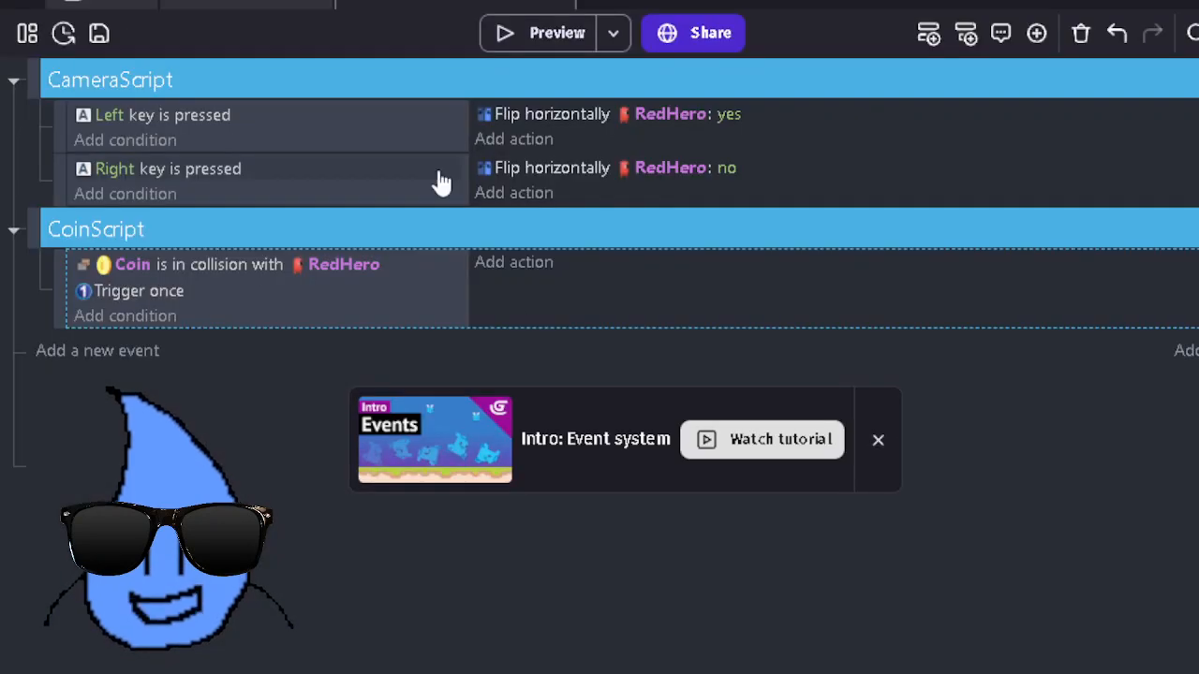
click(492, 264)
text(globa)
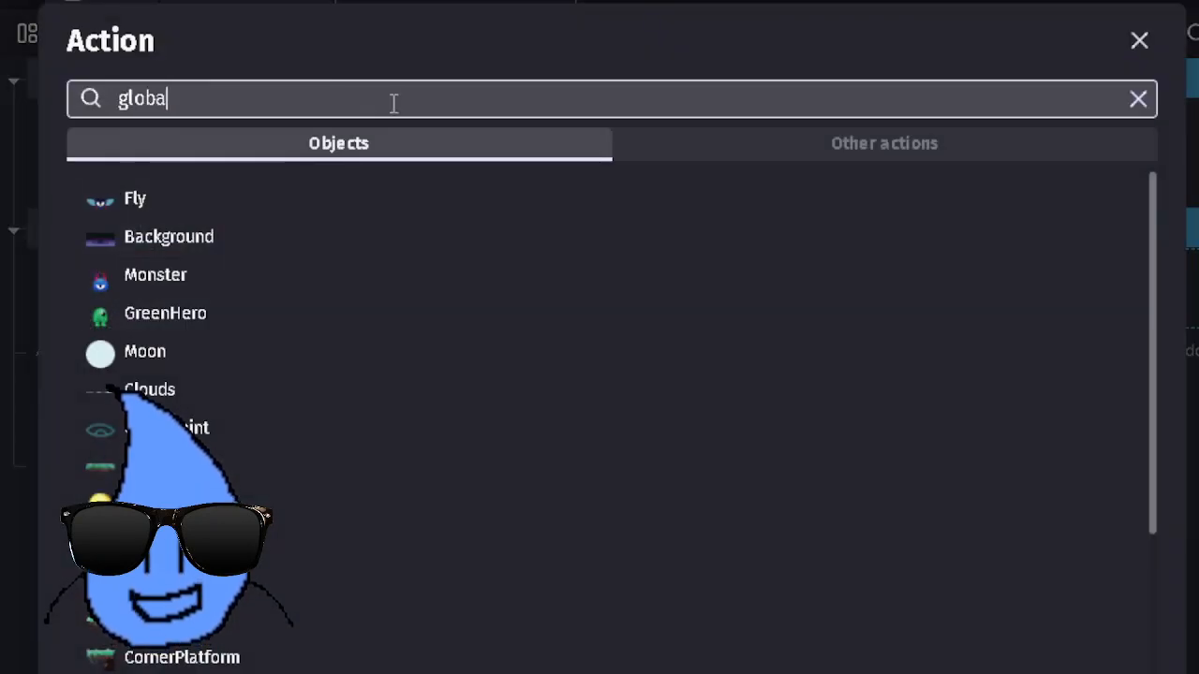
text(l)
key(Return)
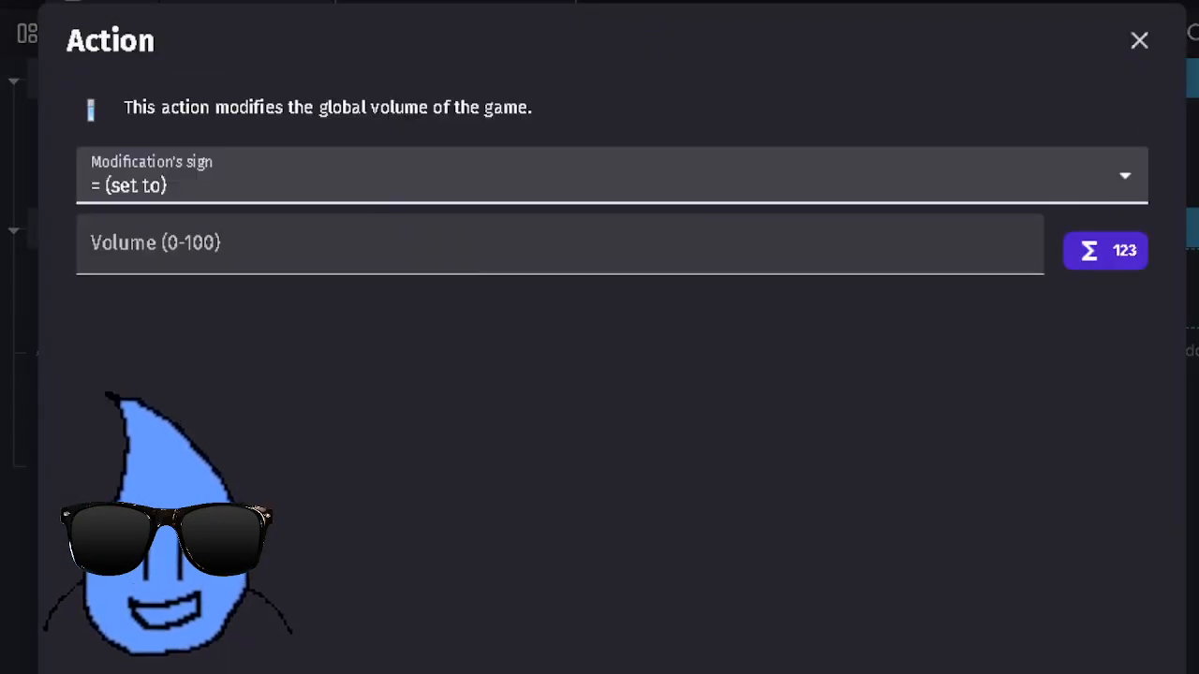
key(Escape)
Step: Add an action to the coin collision event that adds 1 to the global number variable Gold
click(548, 270)
text(global)
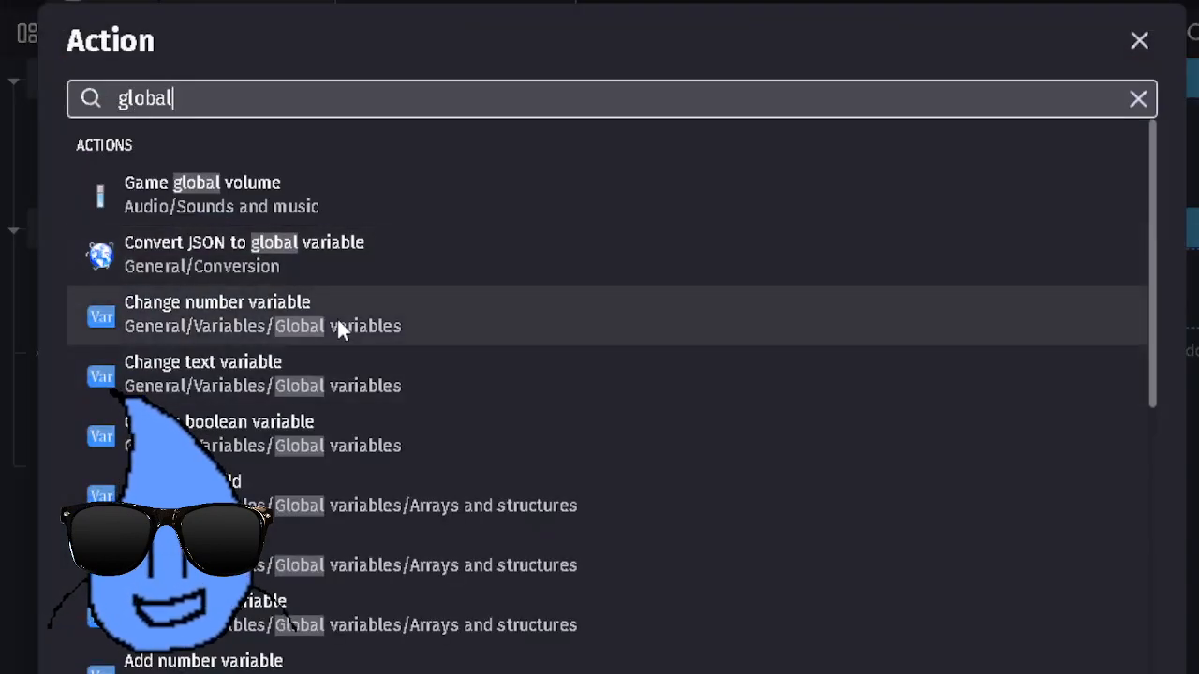
click(336, 316)
click(273, 221)
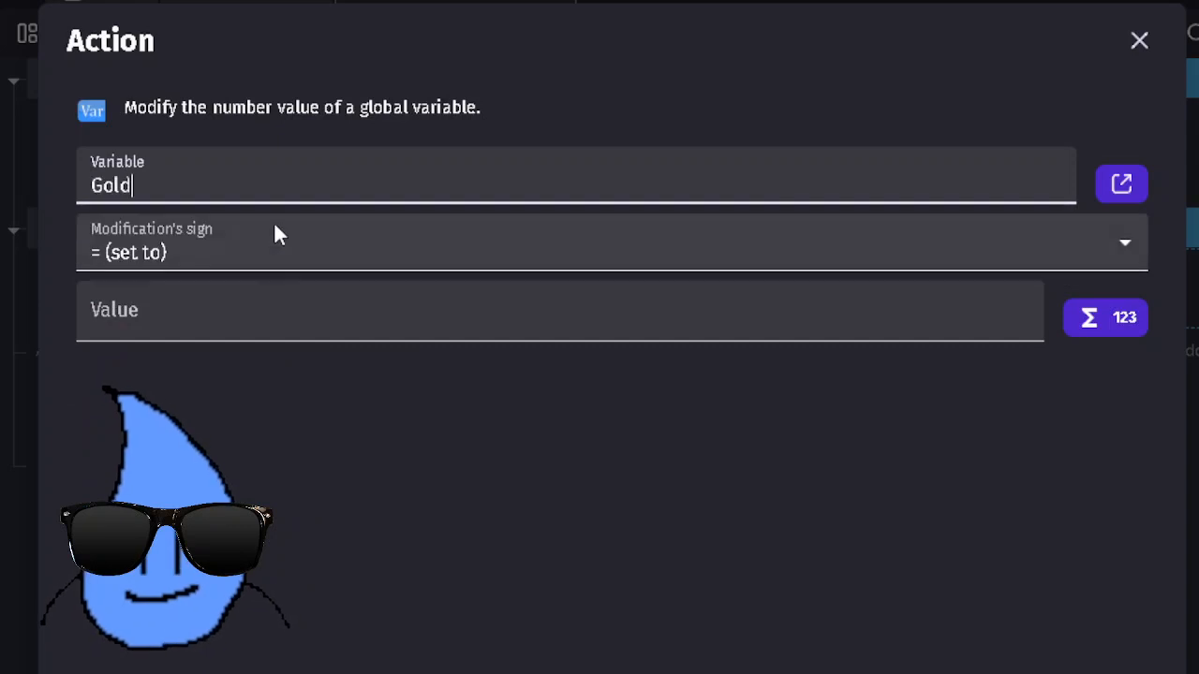
click(276, 239)
click(185, 308)
click(197, 309)
text(1)
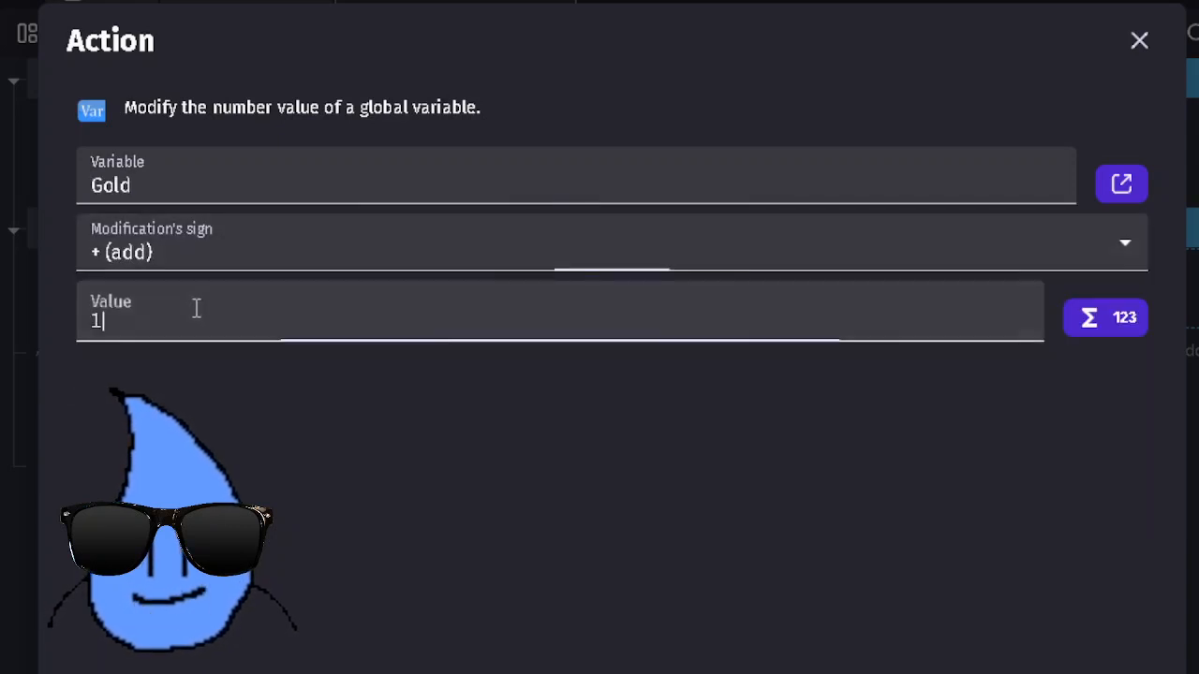
key(Return)
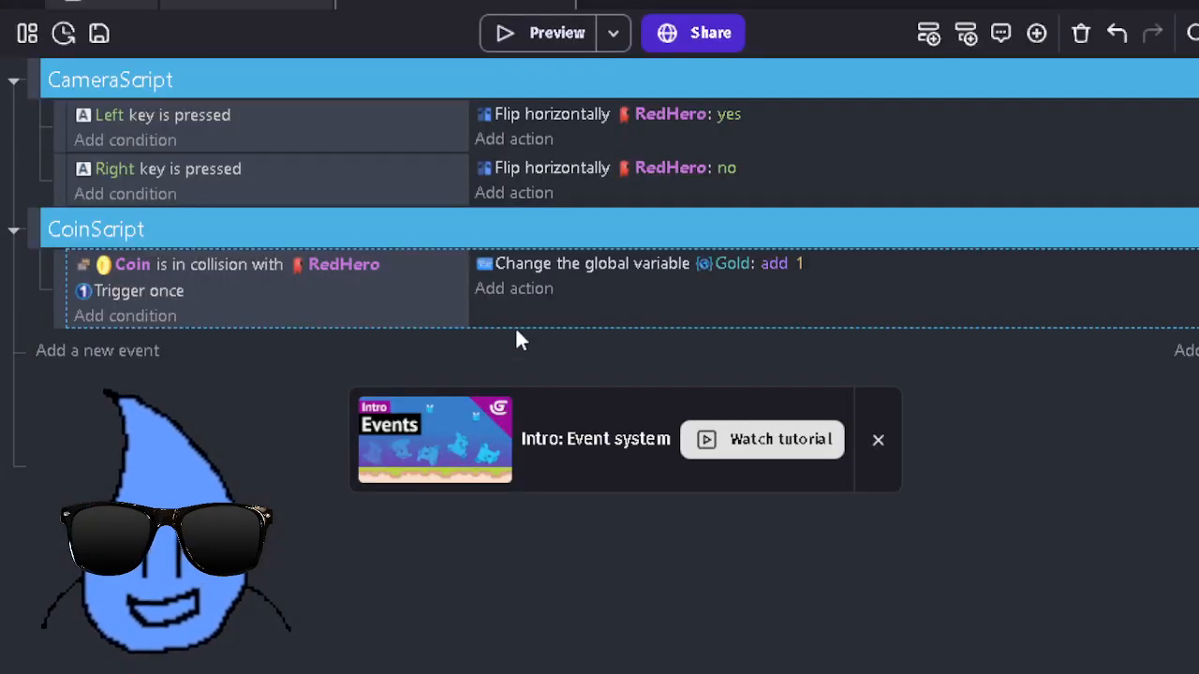
Step: Add an action to the coin collision event that deletes the Coin object
click(496, 290)
text(dele)
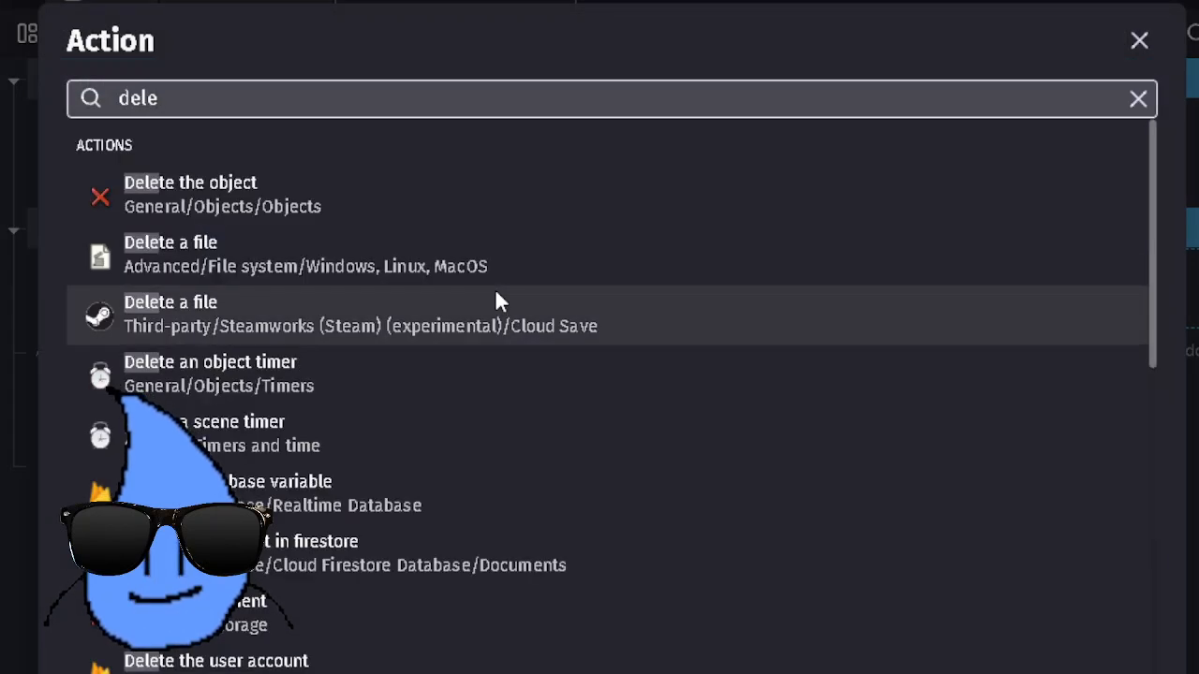
key(BackSpace)
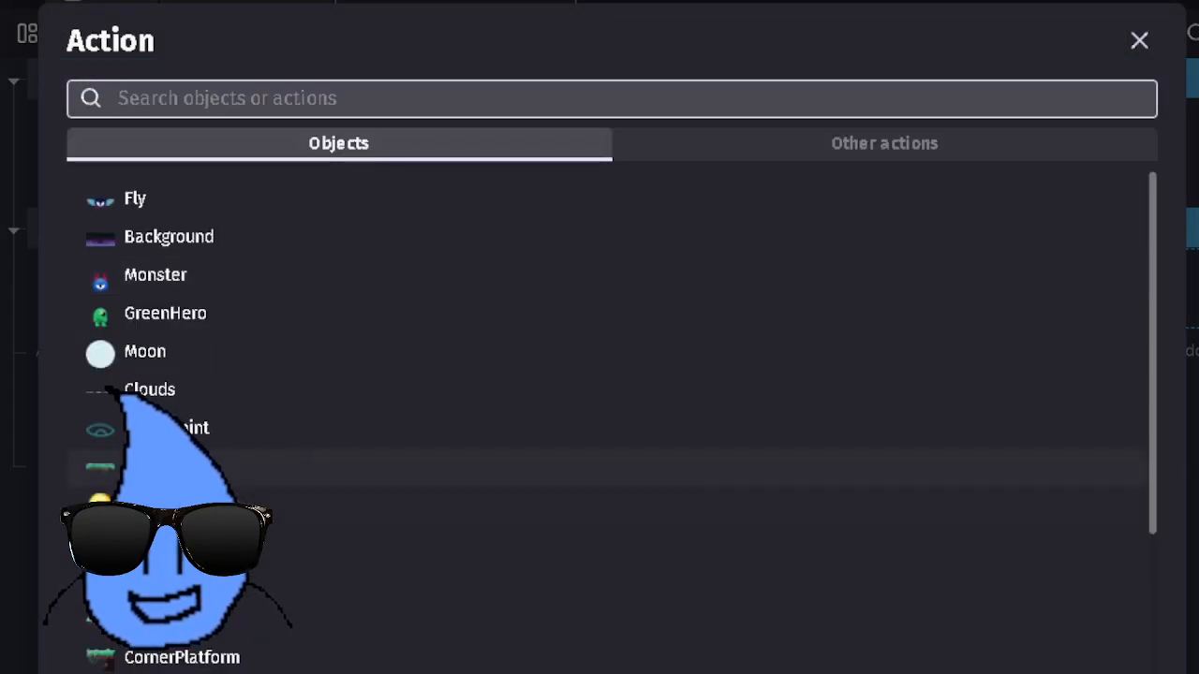
click(300, 506)
scroll(294, 324, down, 10)
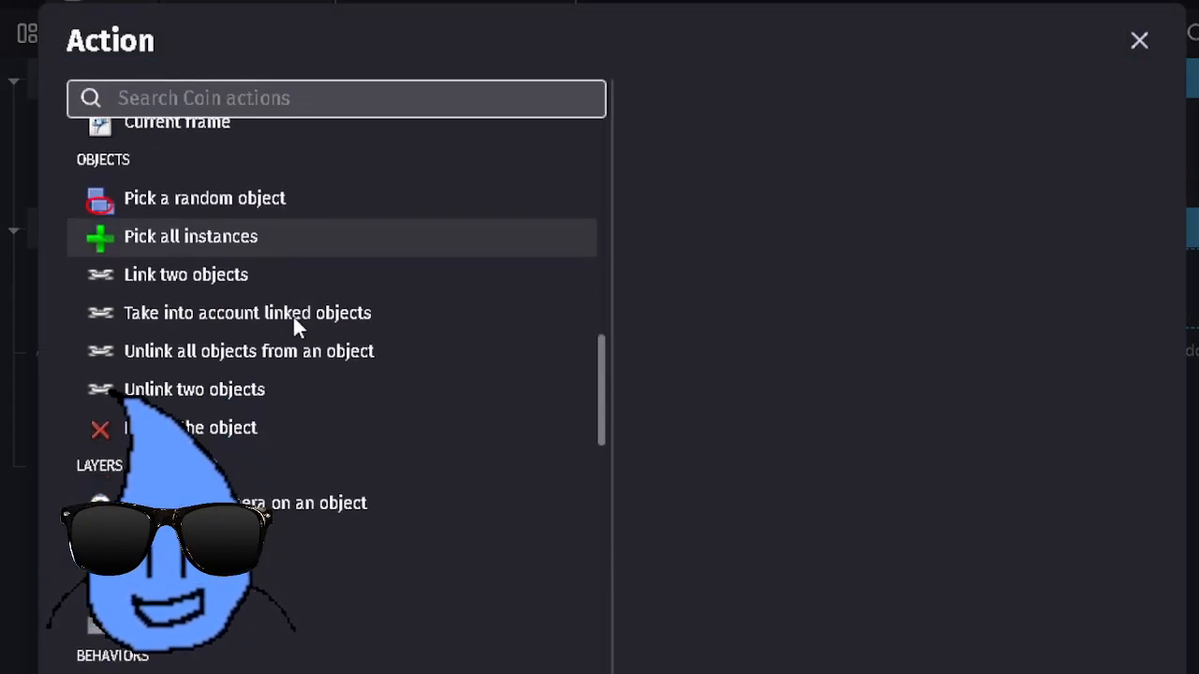
click(281, 426)
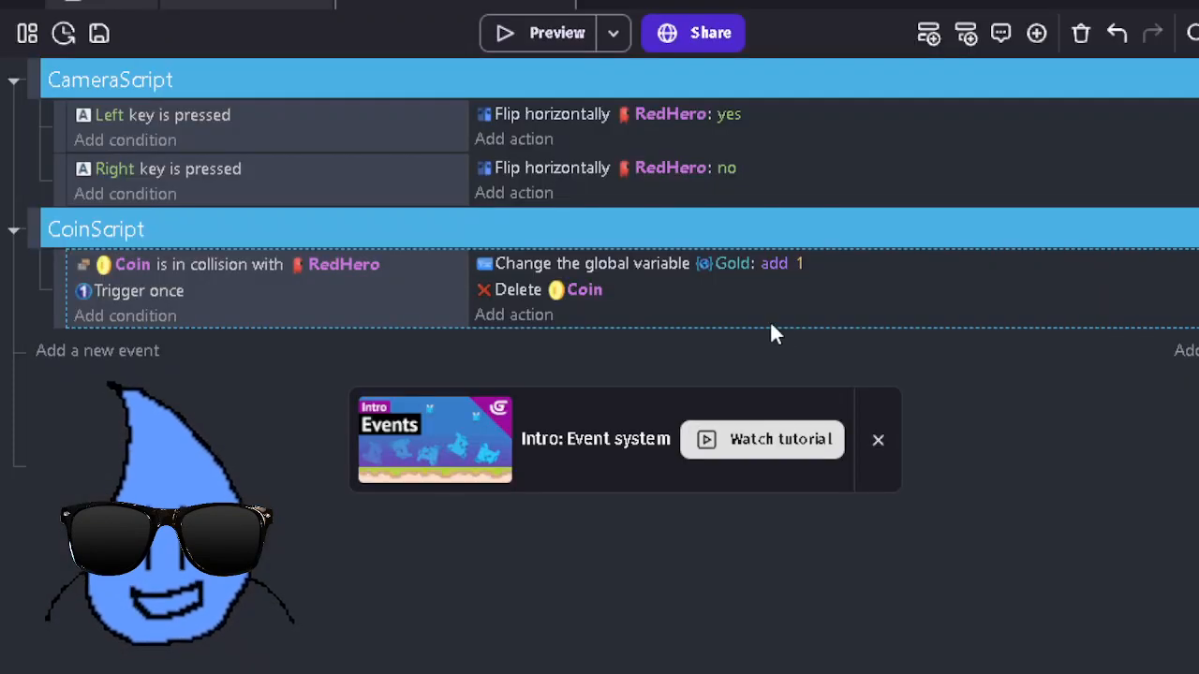
Step: Preview the game and move the red hero up the slope into the coin to test collecting it
click(503, 36)
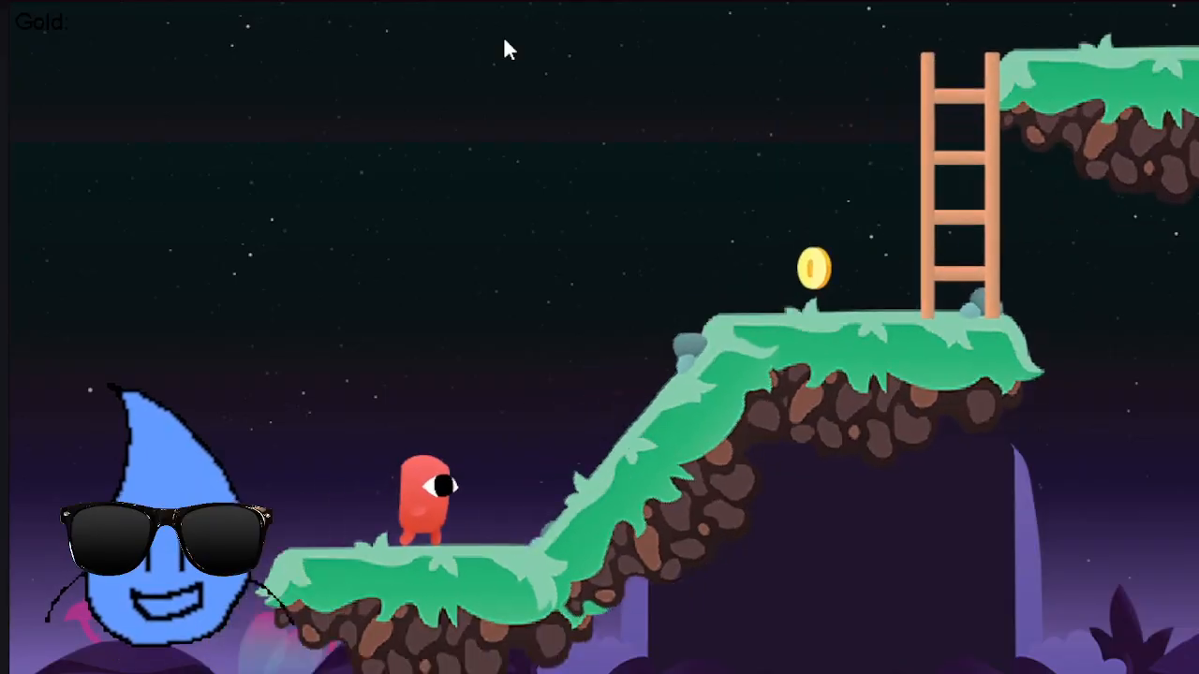
key(Right)
key(space)
key(space)
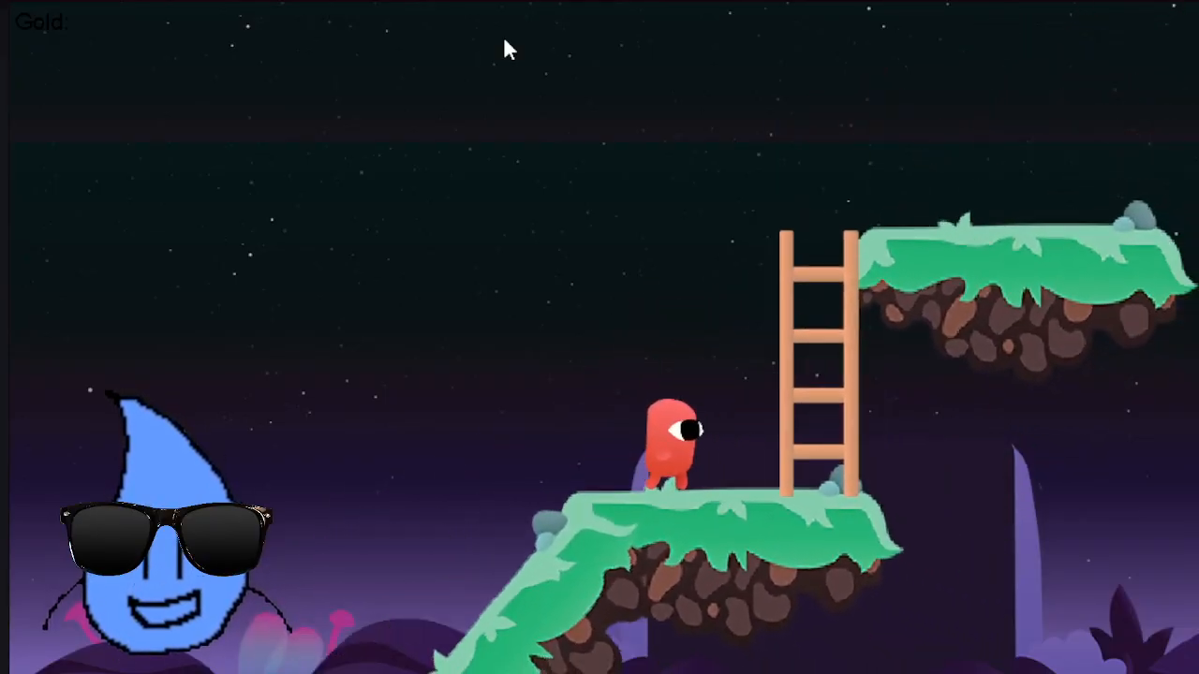
key(space)
key(Left)
key(Left)
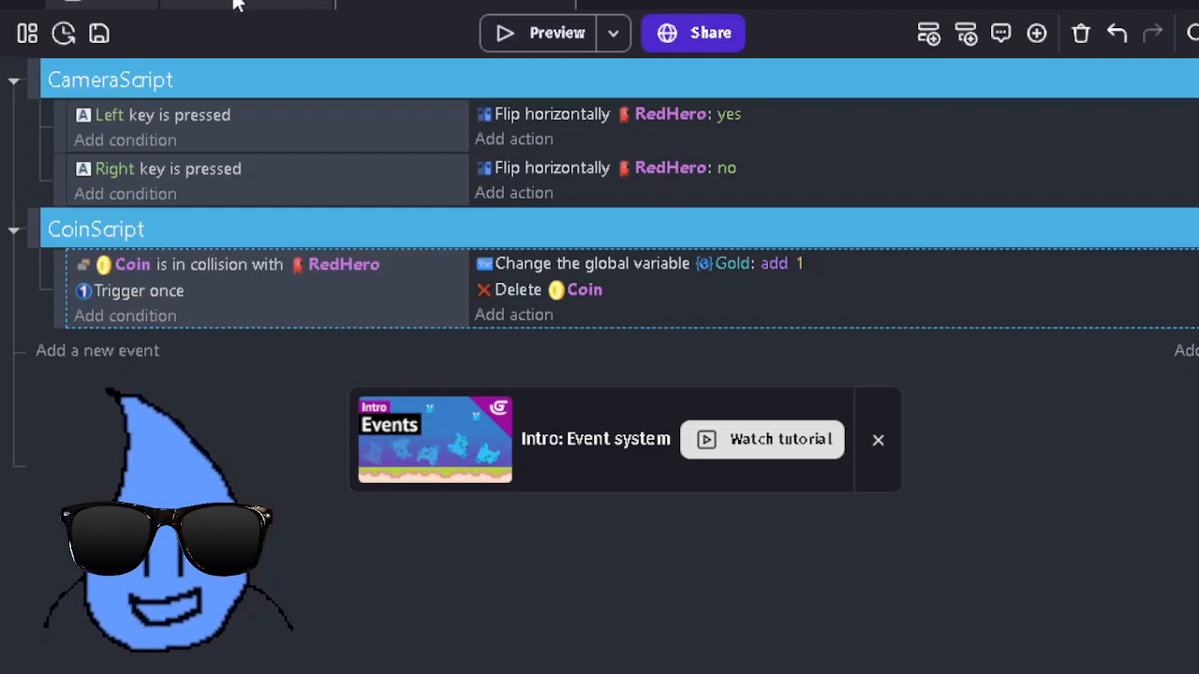
Step: In the scene, change the GoldLabel text colour to white (FFFFFF) and apply the change
click(236, 4)
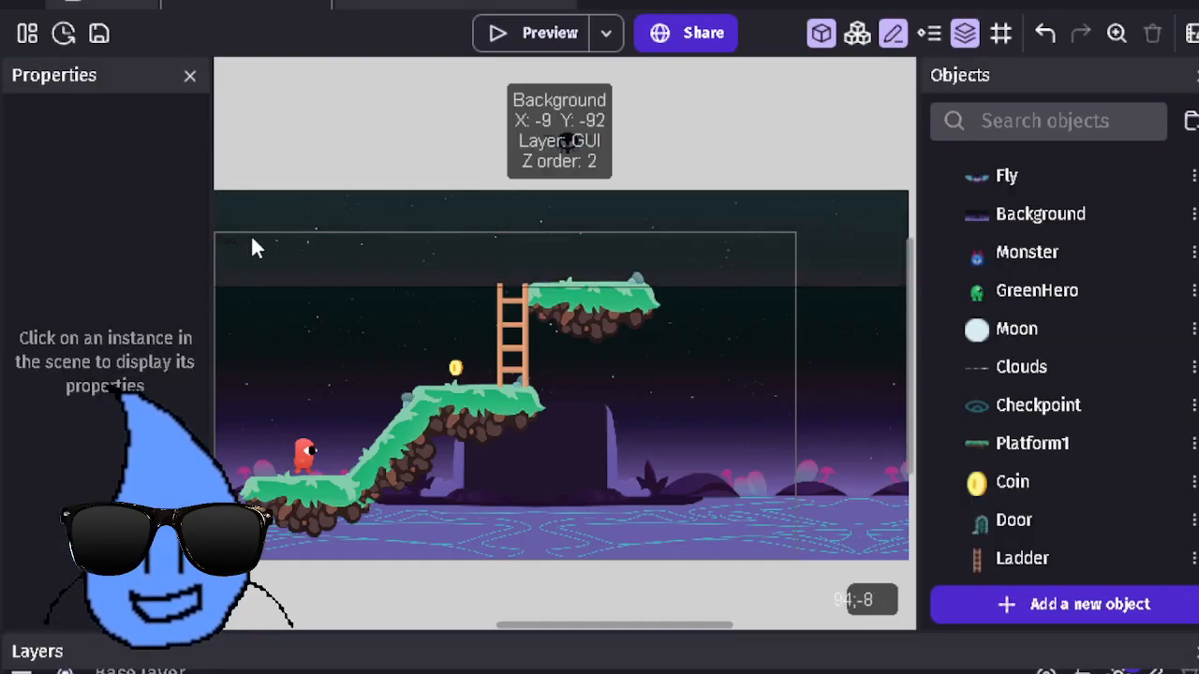
click(226, 243)
click(230, 247)
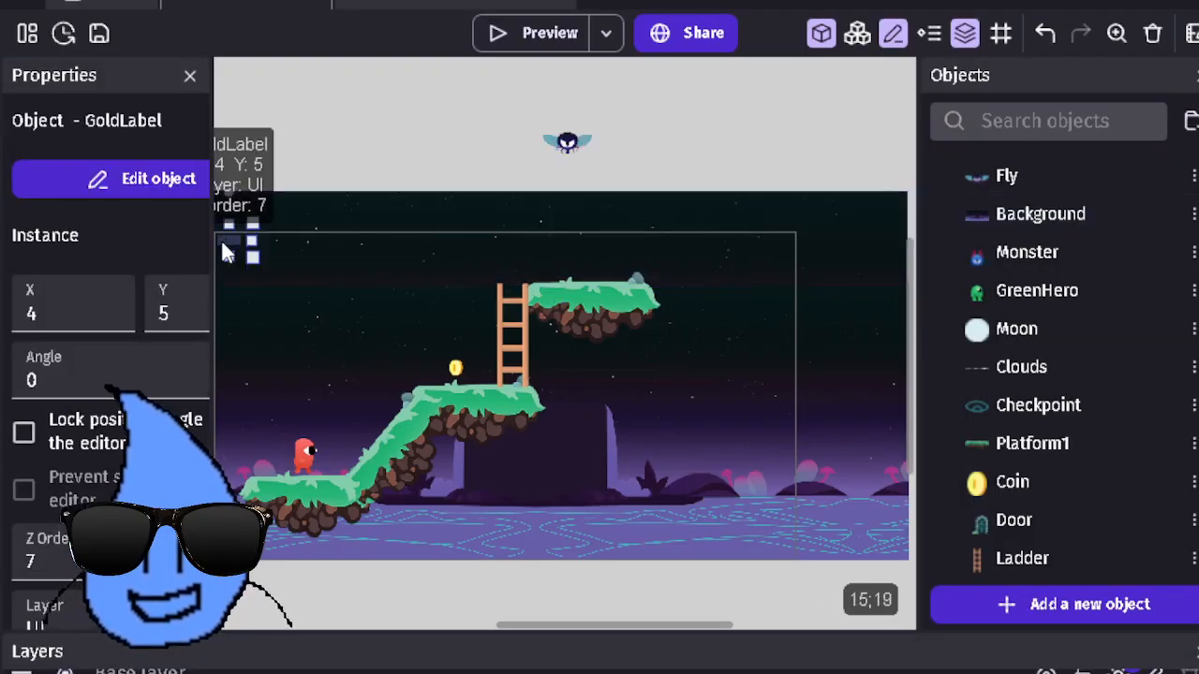
double_click(226, 251)
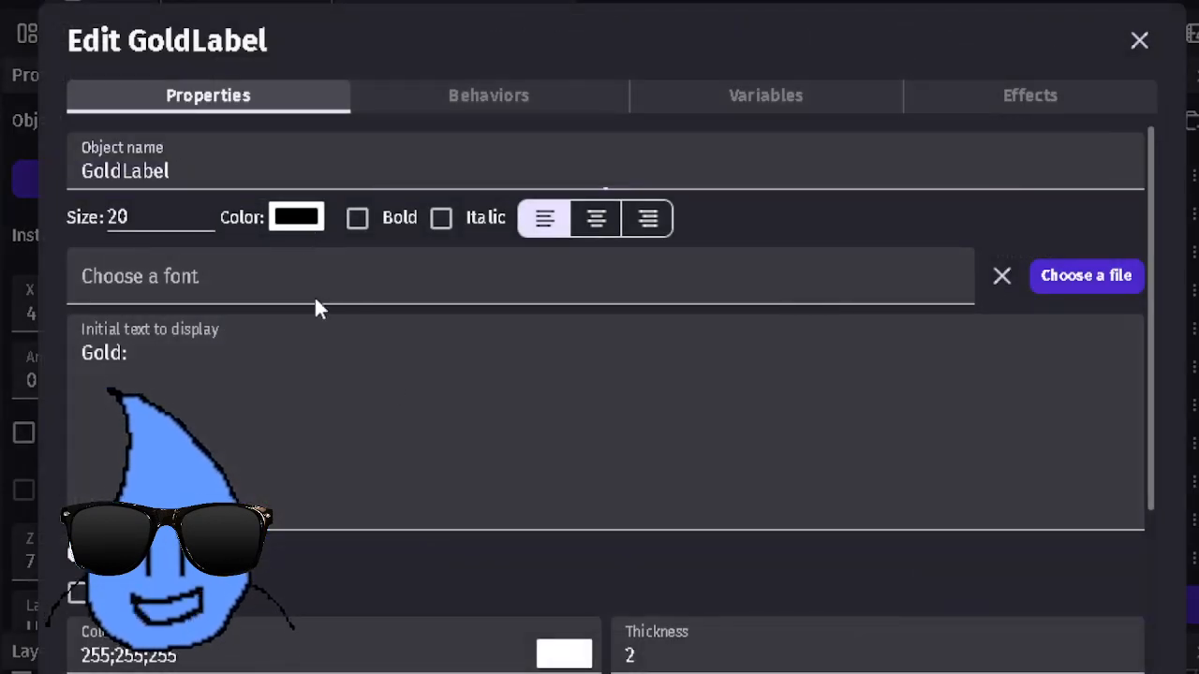
click(298, 218)
drag(331, 262, 236, 209)
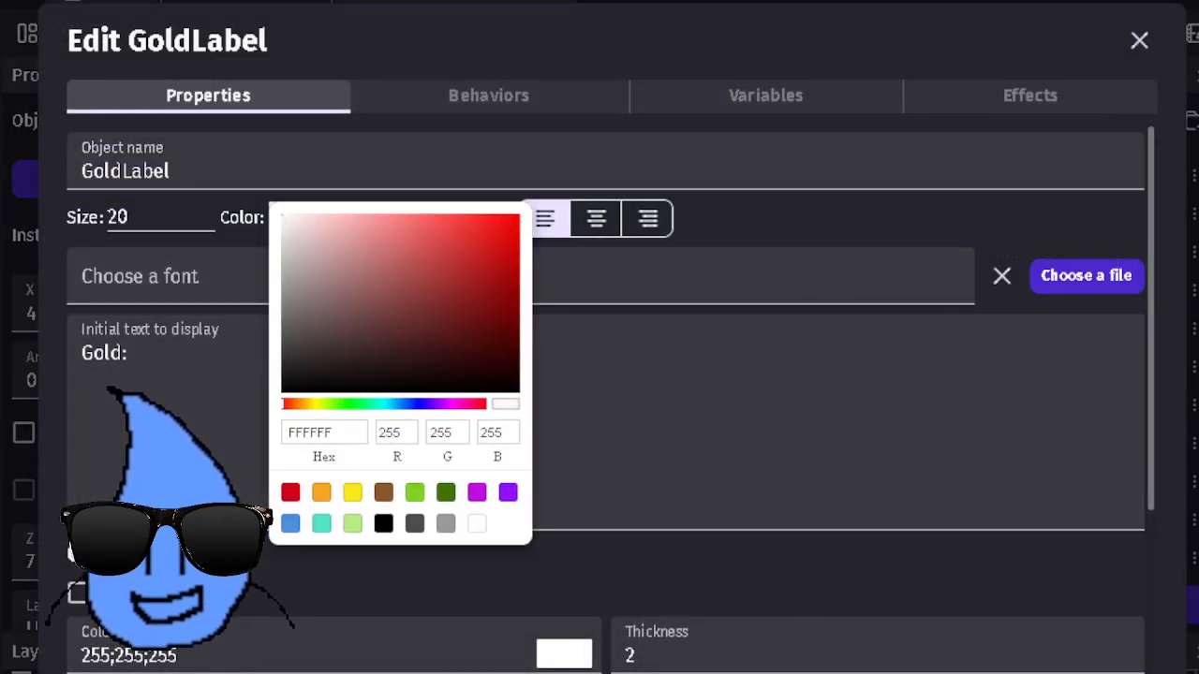
click(1001, 442)
click(1105, 670)
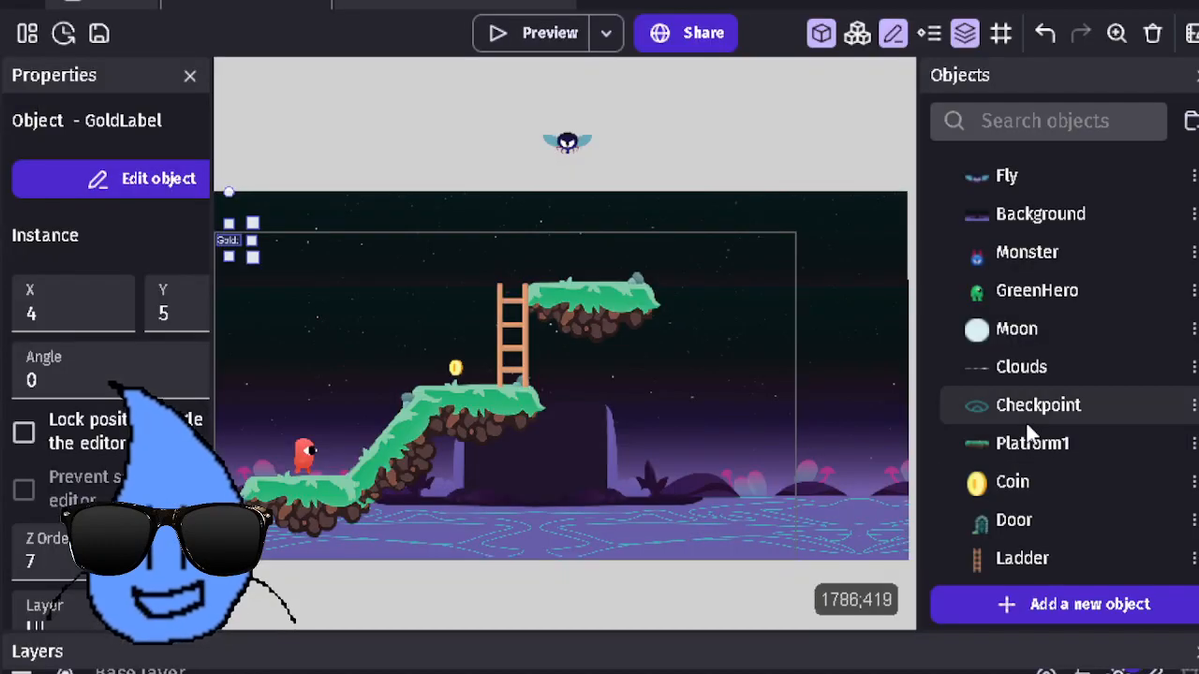
click(657, 152)
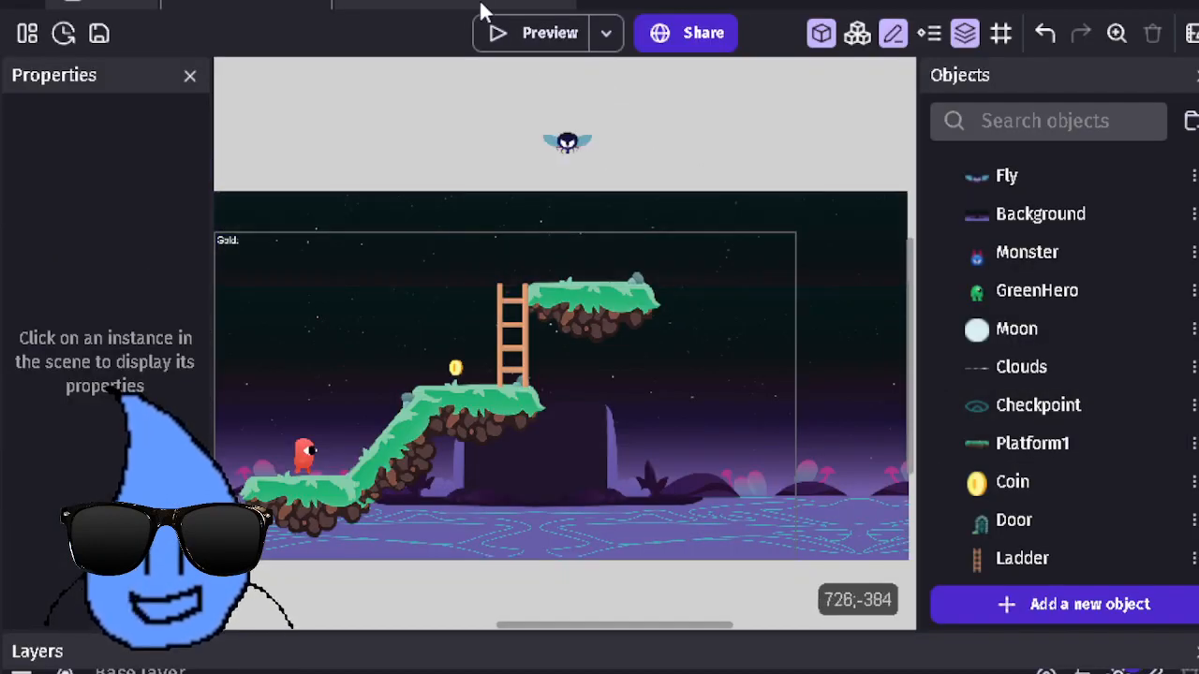
Step: In the event sheet, add an empty event beneath the coin collision event in the CoinScript group
click(478, 2)
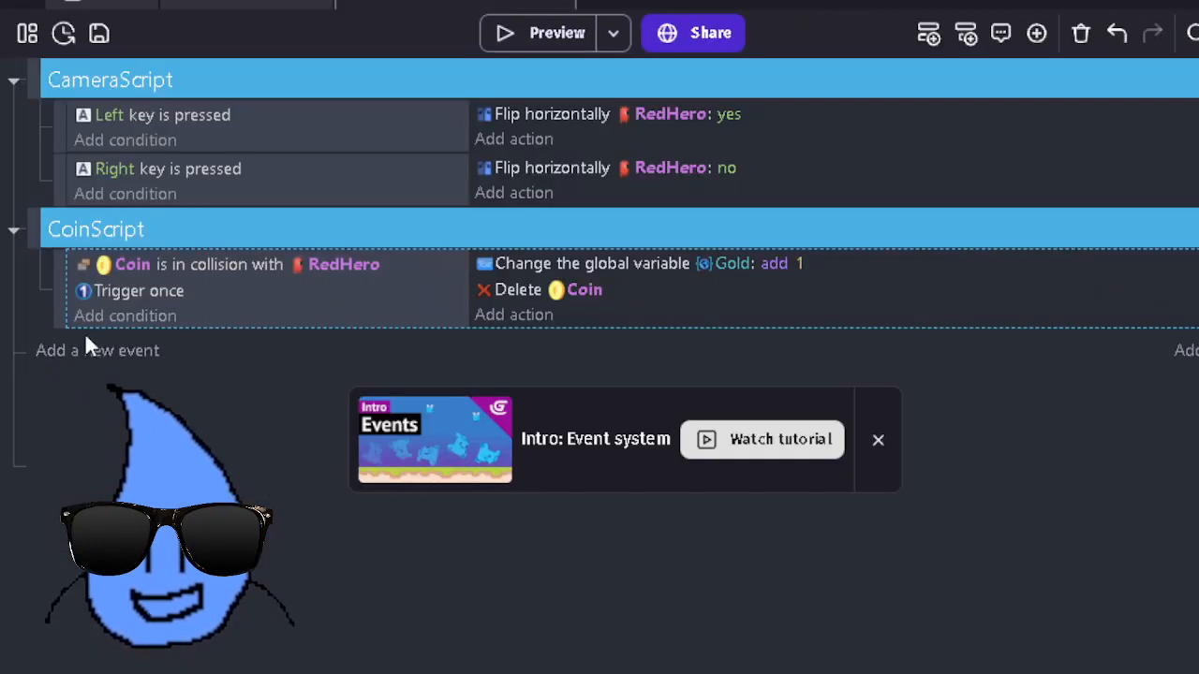
click(47, 352)
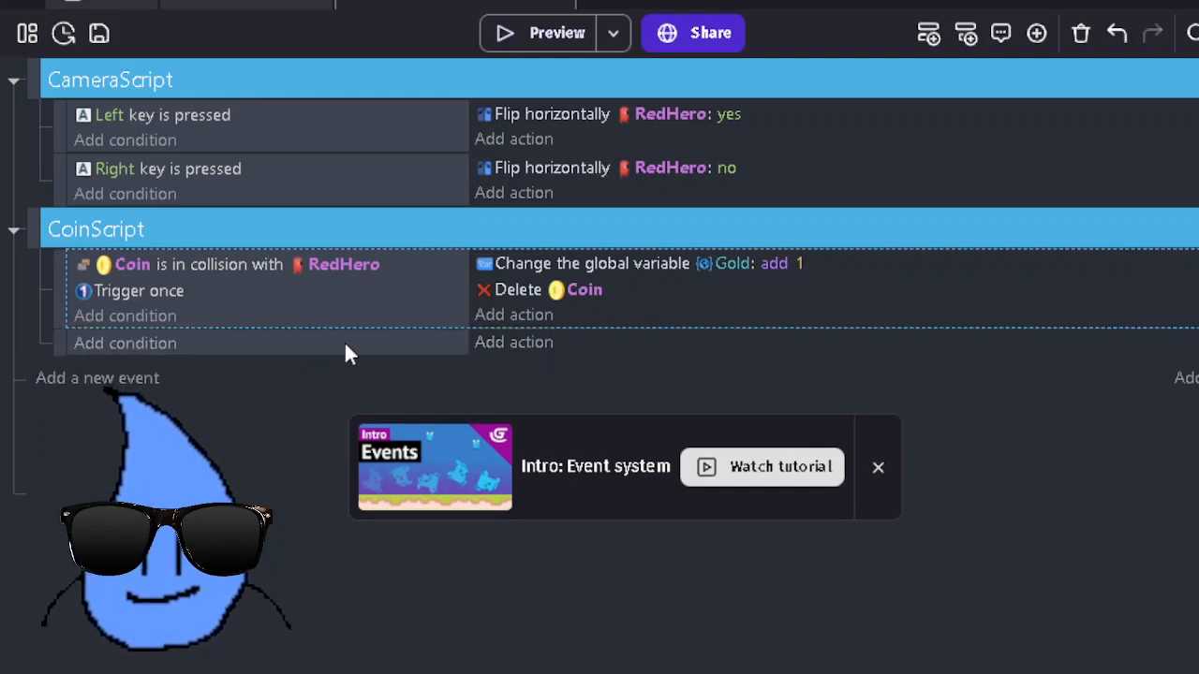
click(525, 346)
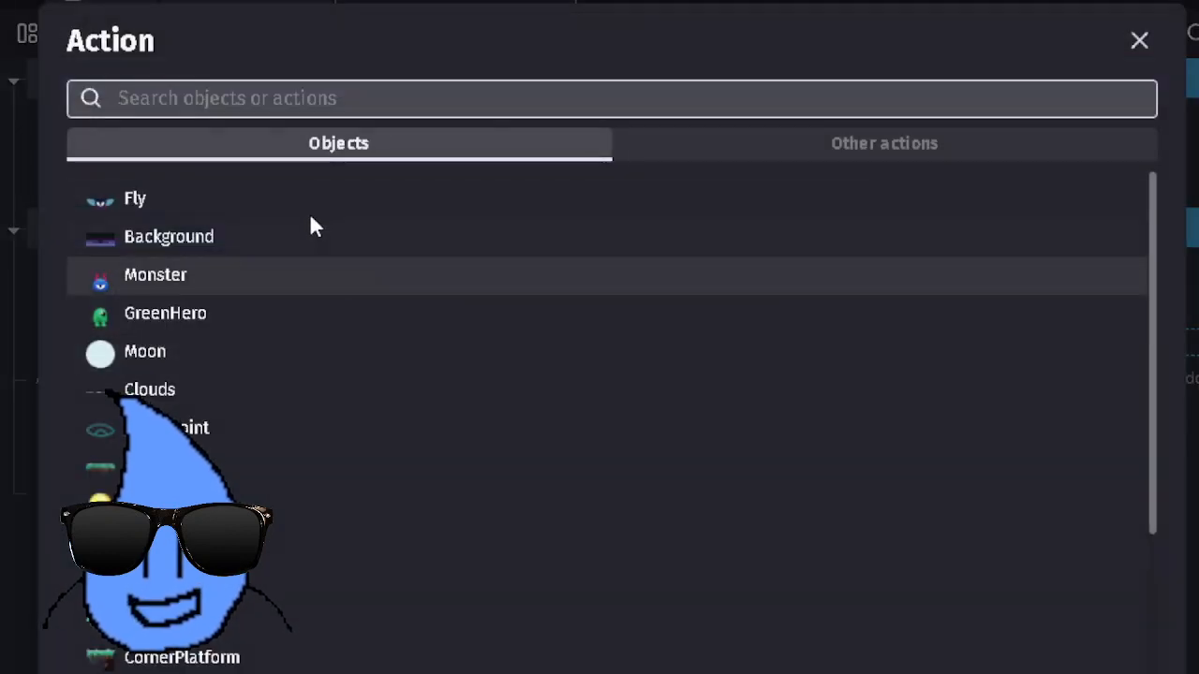
scroll(315, 379, down, 3)
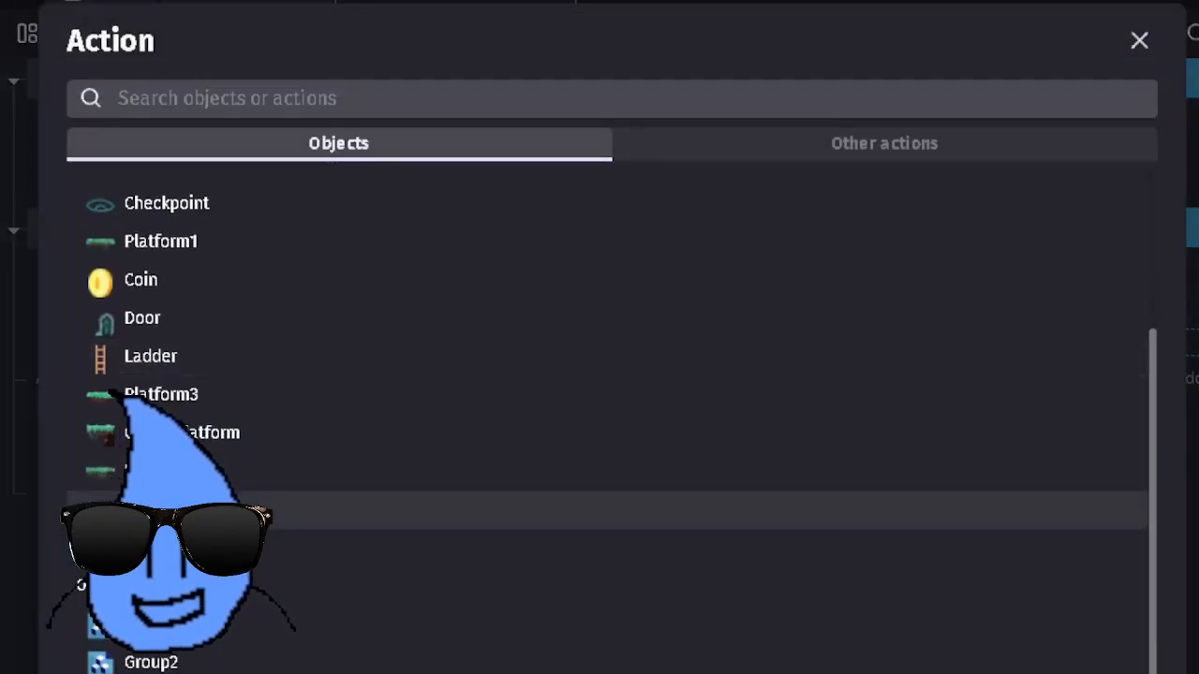
click(281, 509)
click(300, 529)
key(Escape)
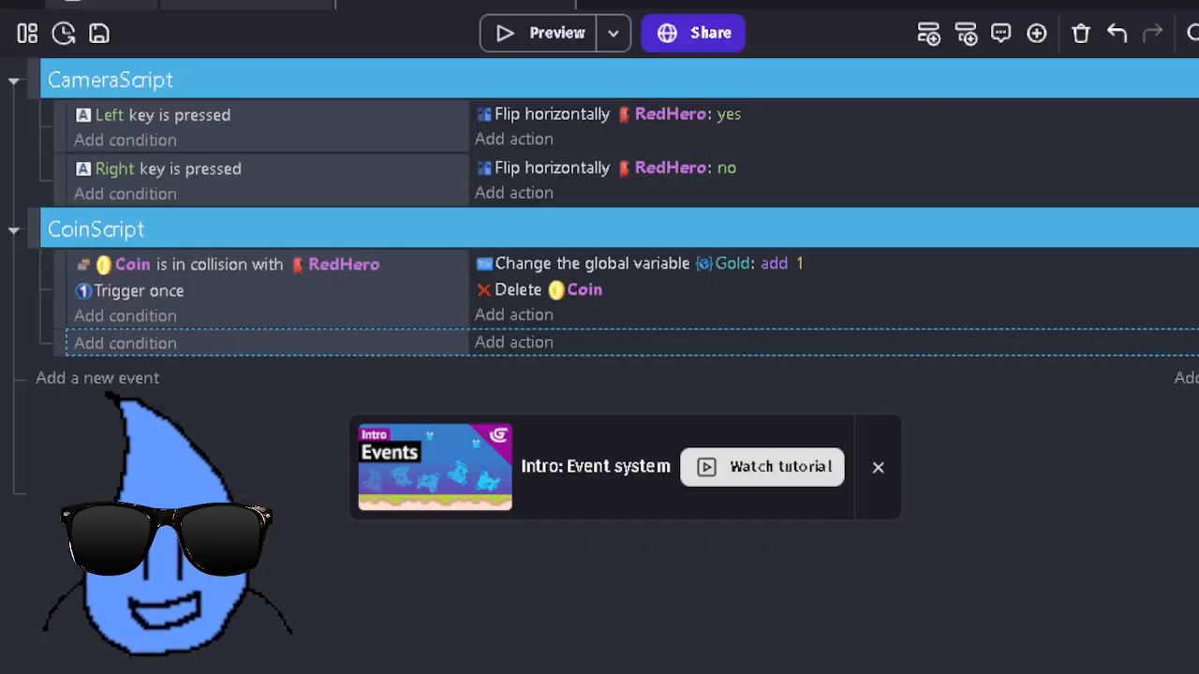
Step: Start an action in the empty CoinScript event that changes the text of GoldLabel, using the = (set to) modification
click(531, 351)
scroll(318, 469, down, 3)
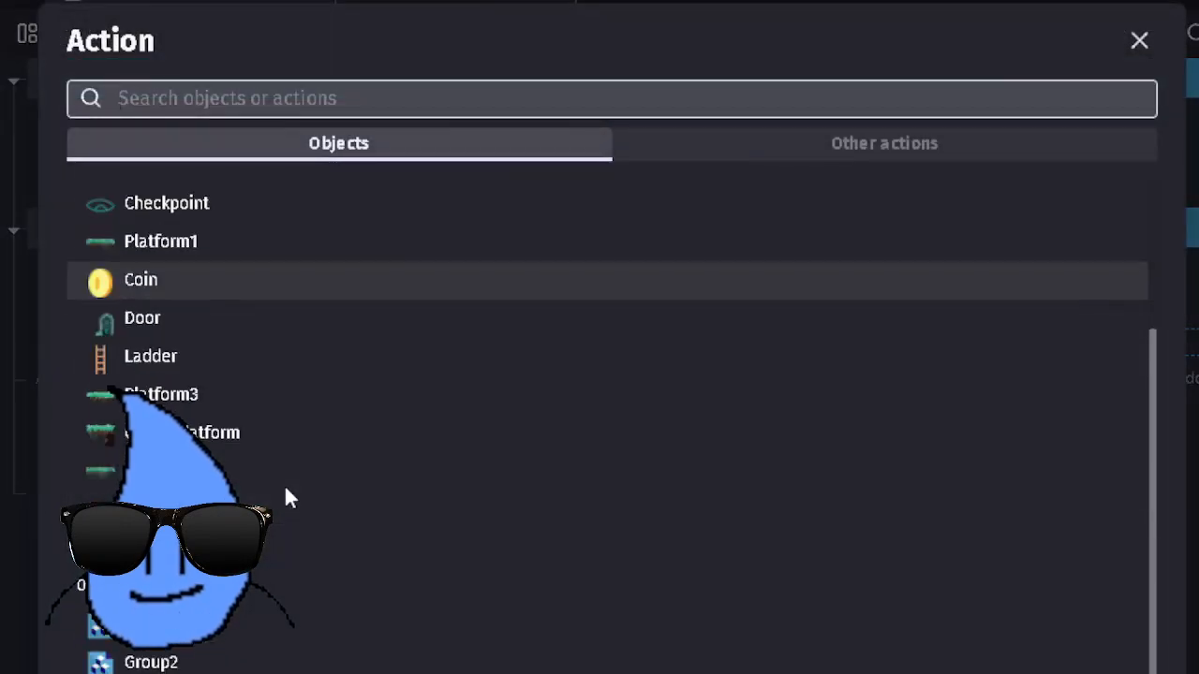
click(284, 501)
scroll(344, 195, down, 1)
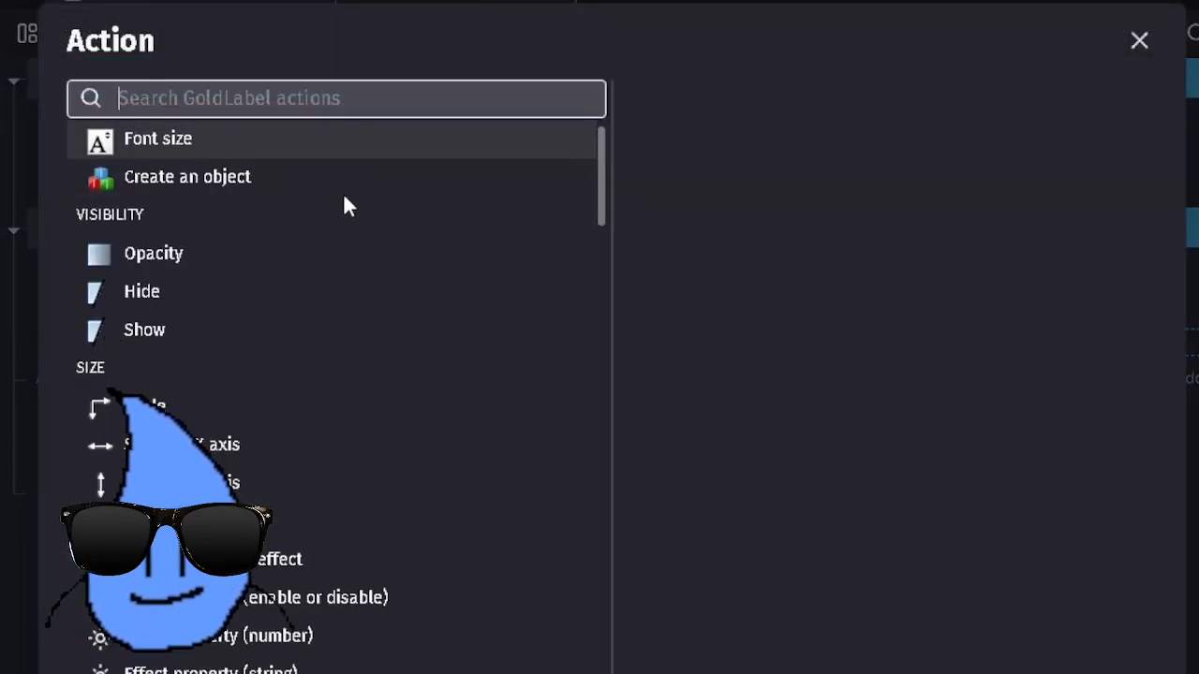
scroll(344, 196, up, 1)
click(171, 150)
click(773, 248)
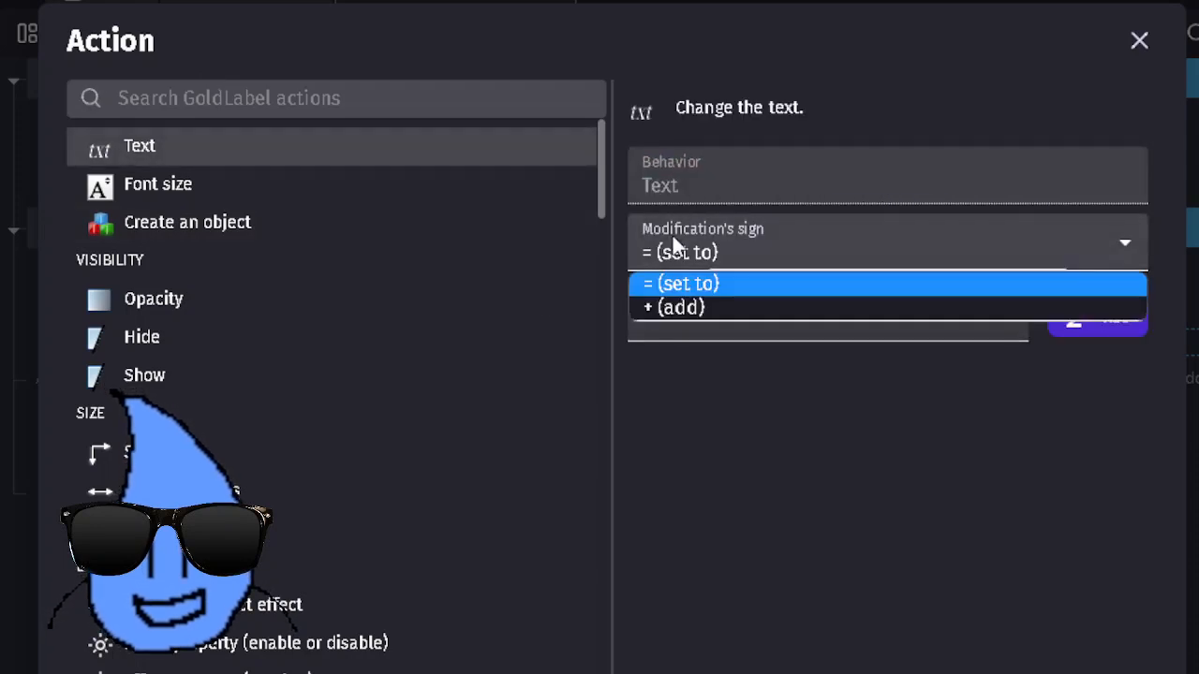
click(690, 277)
Step: Set the action's text expression to "Gold: " + GlobalVariableString(Gold) and confirm the action
click(708, 306)
text(")
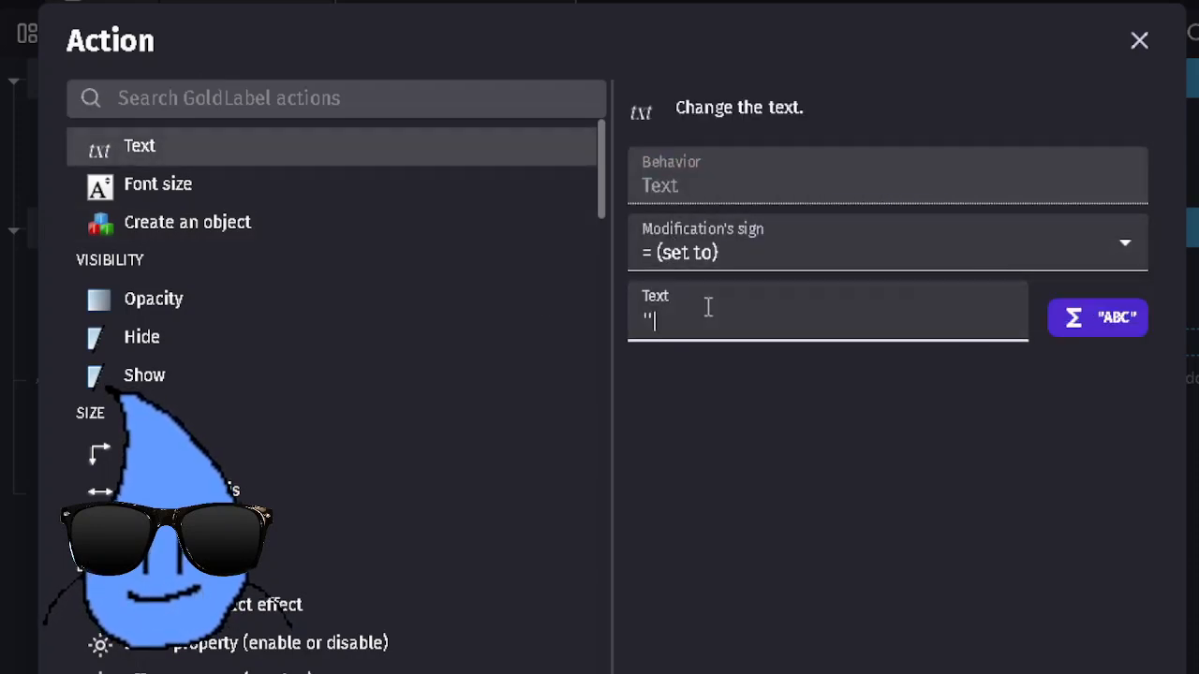
text(Gold: ")
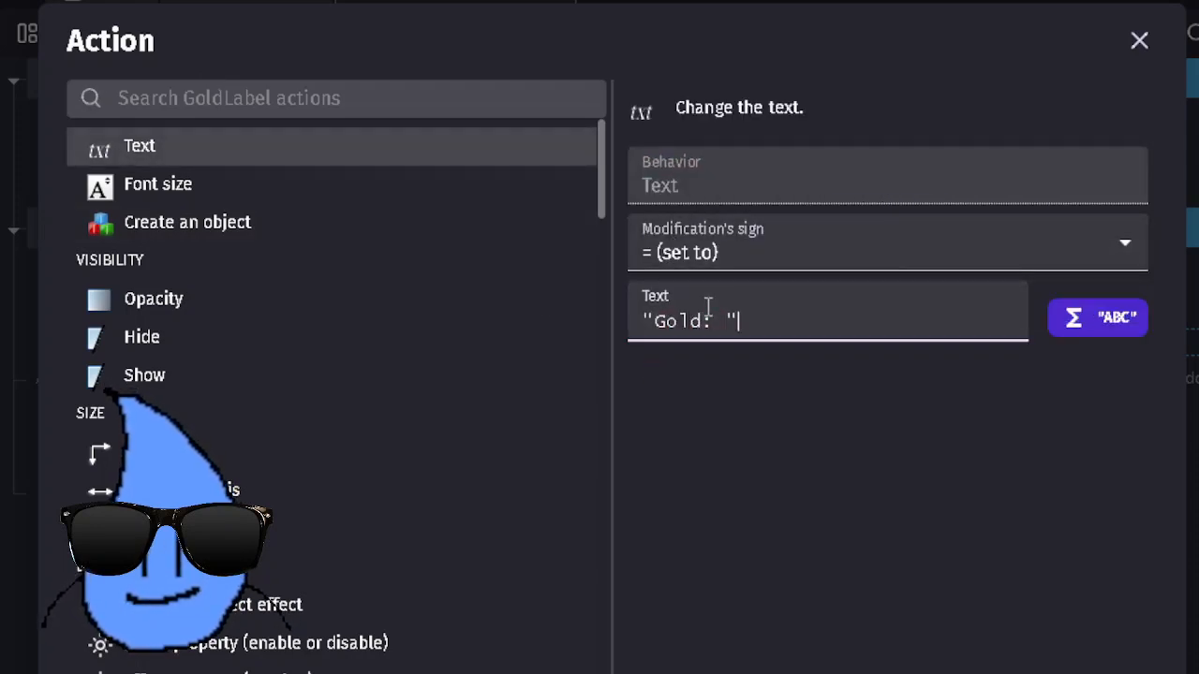
text( + global)
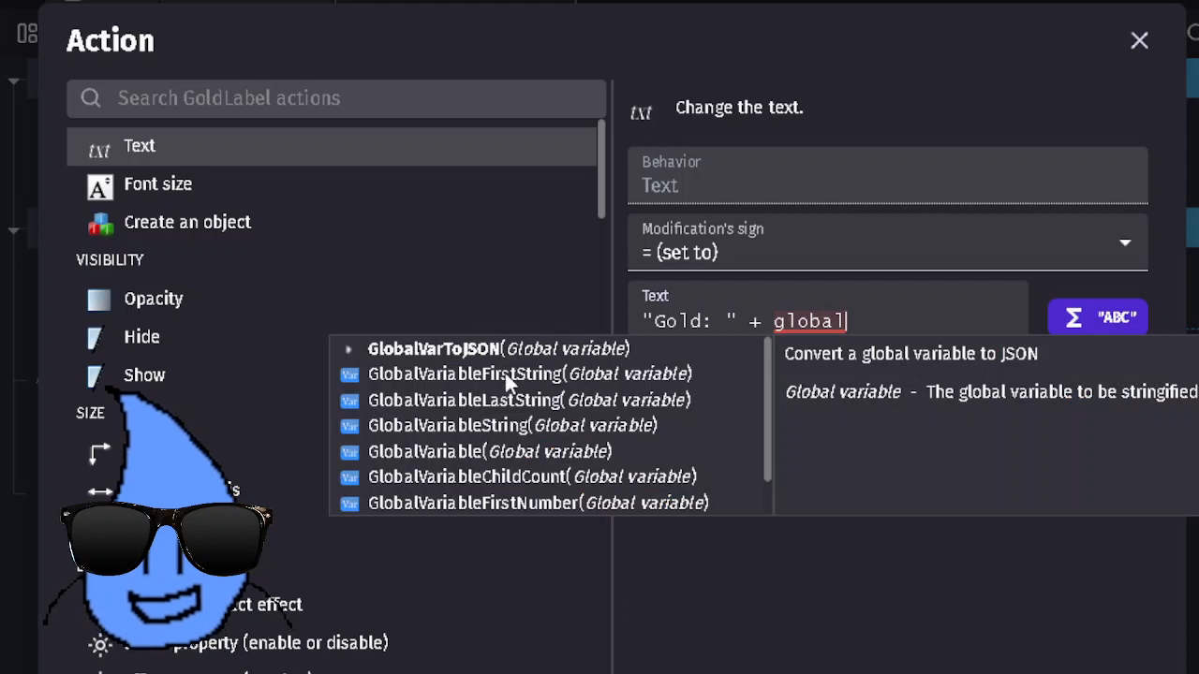
click(452, 426)
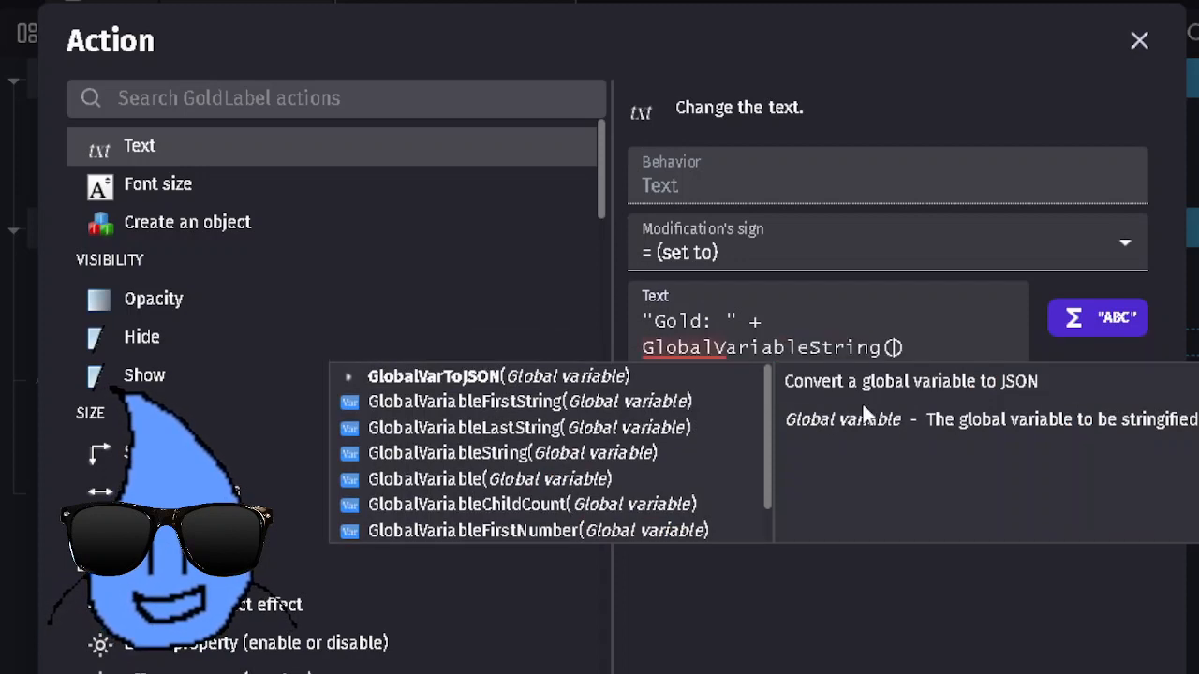
text(so)
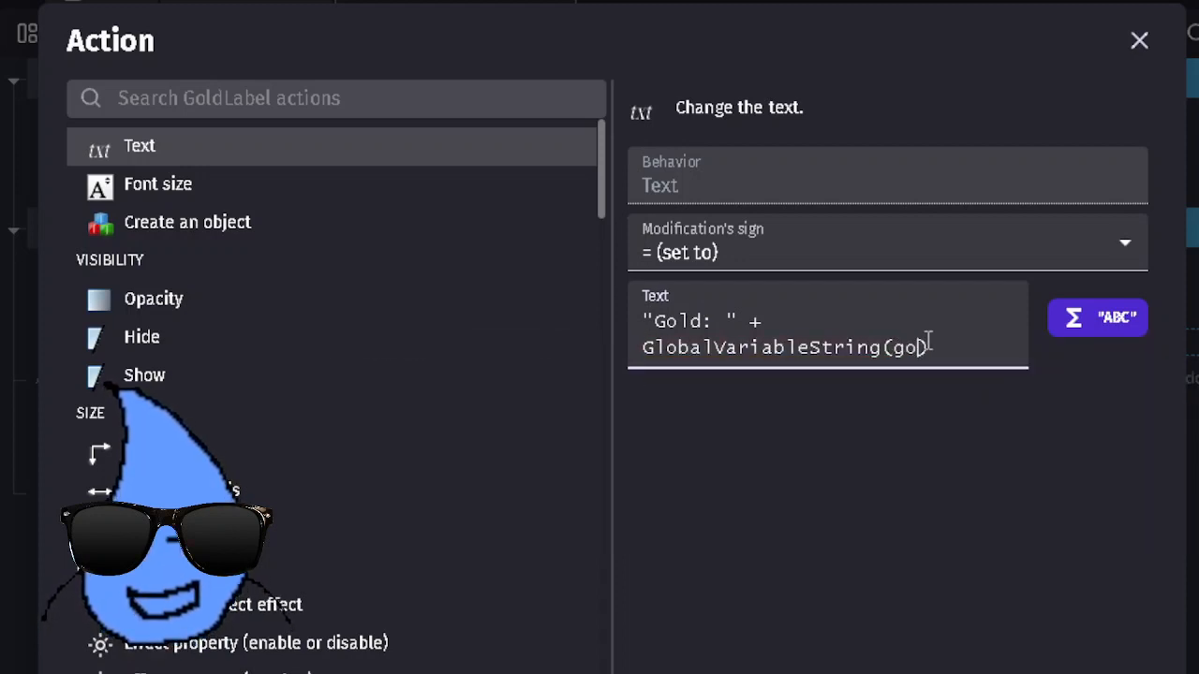
text(ld)
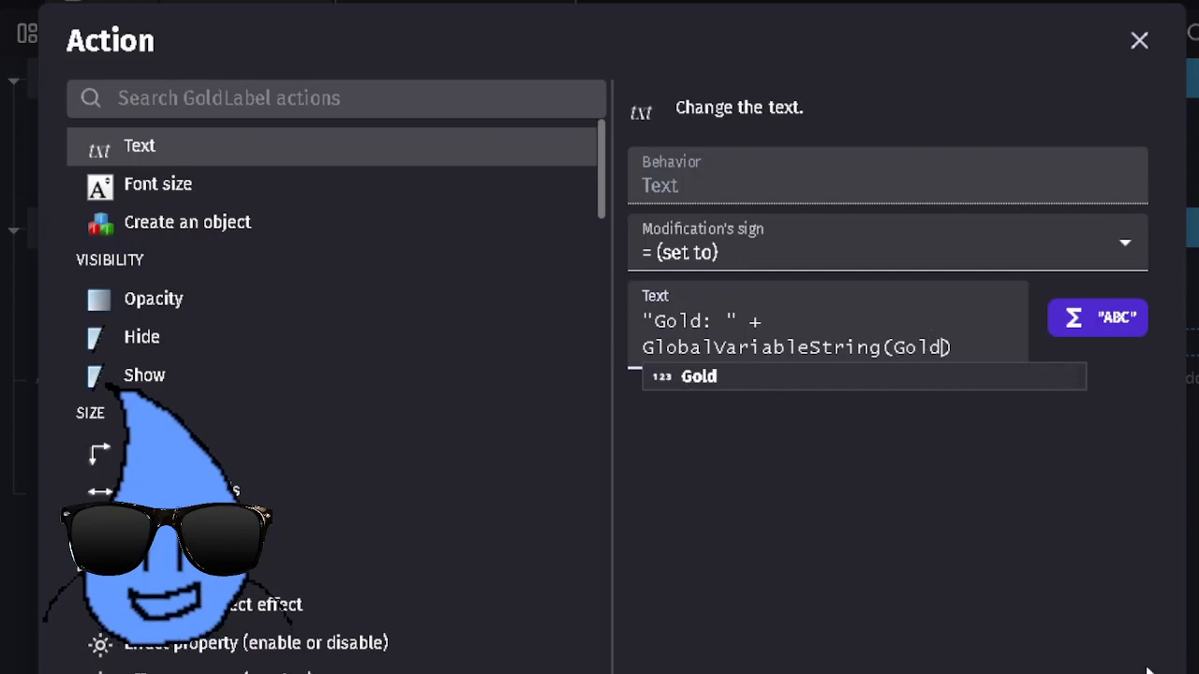
click(1144, 673)
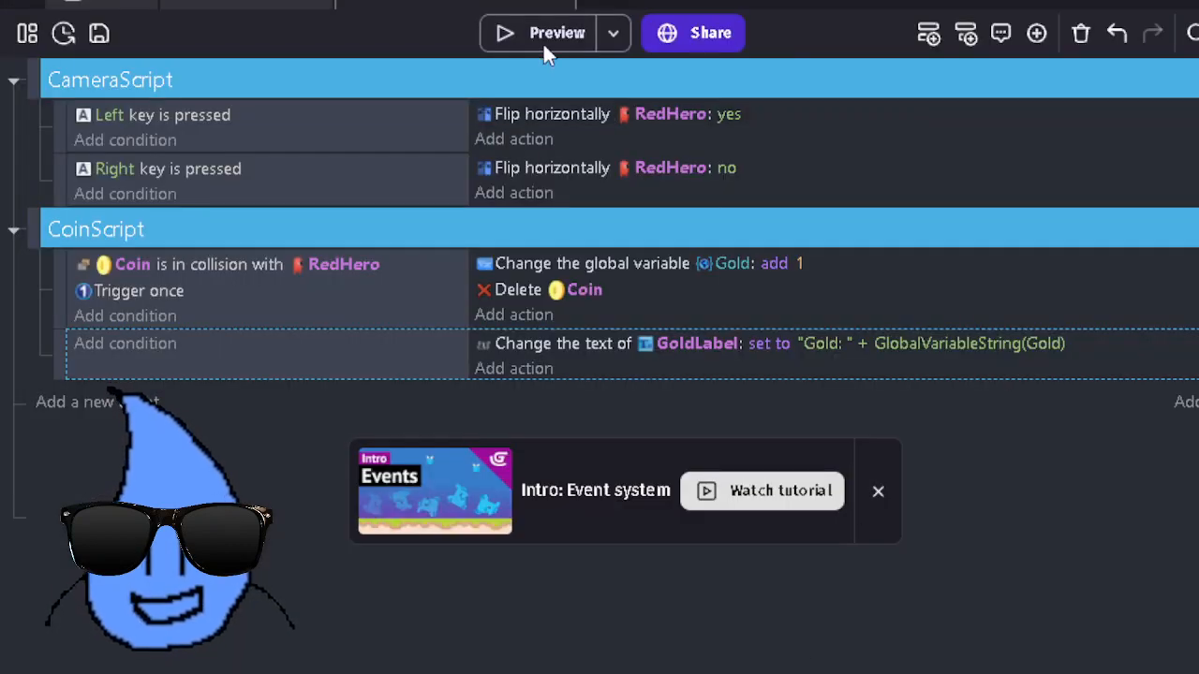
Step: Preview the game and move the red hero right and jump towards the coin to test the gold label
click(543, 39)
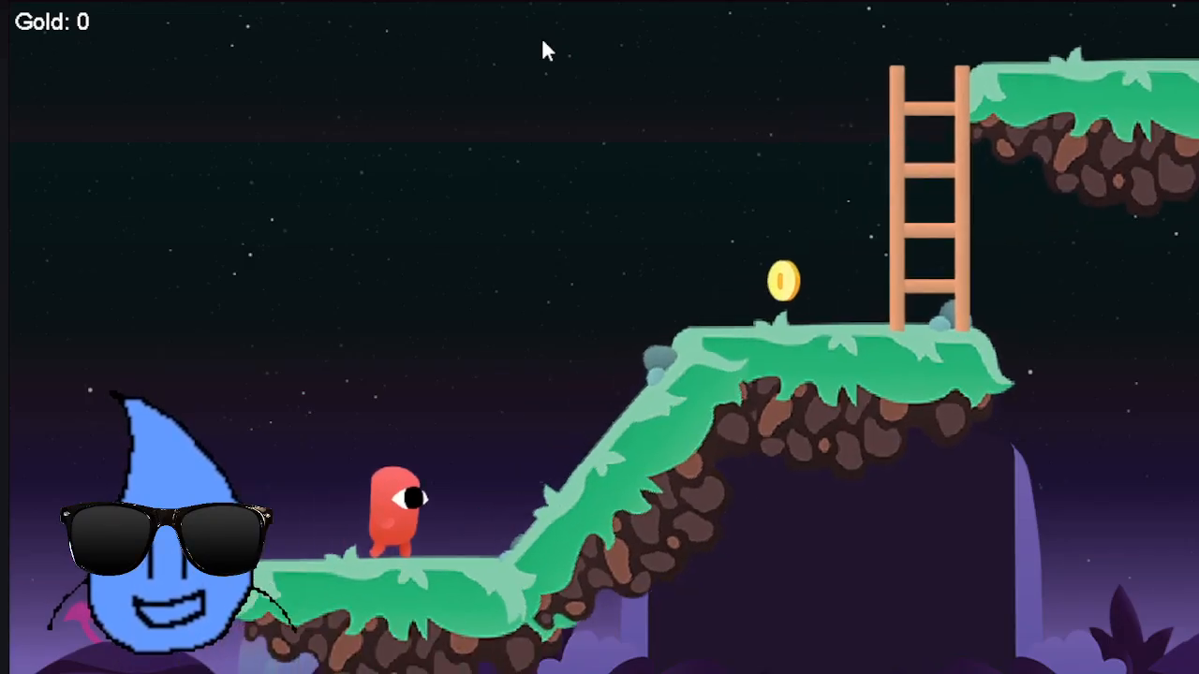
key(Right)
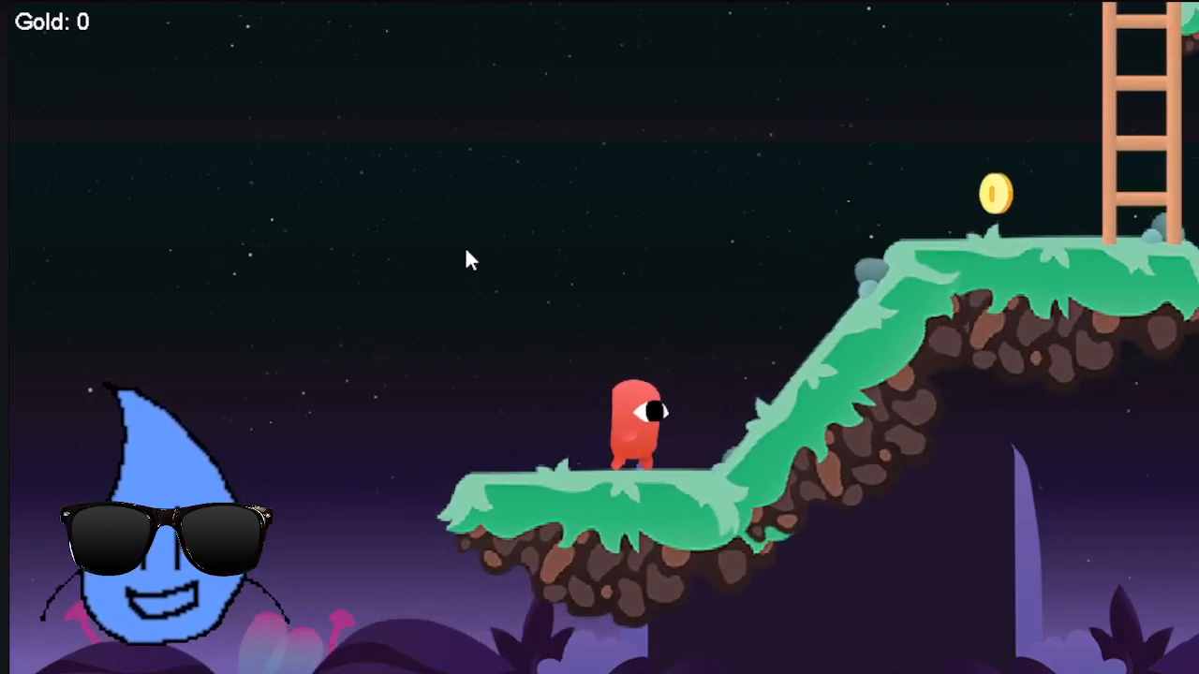
key(space)
key(Right)
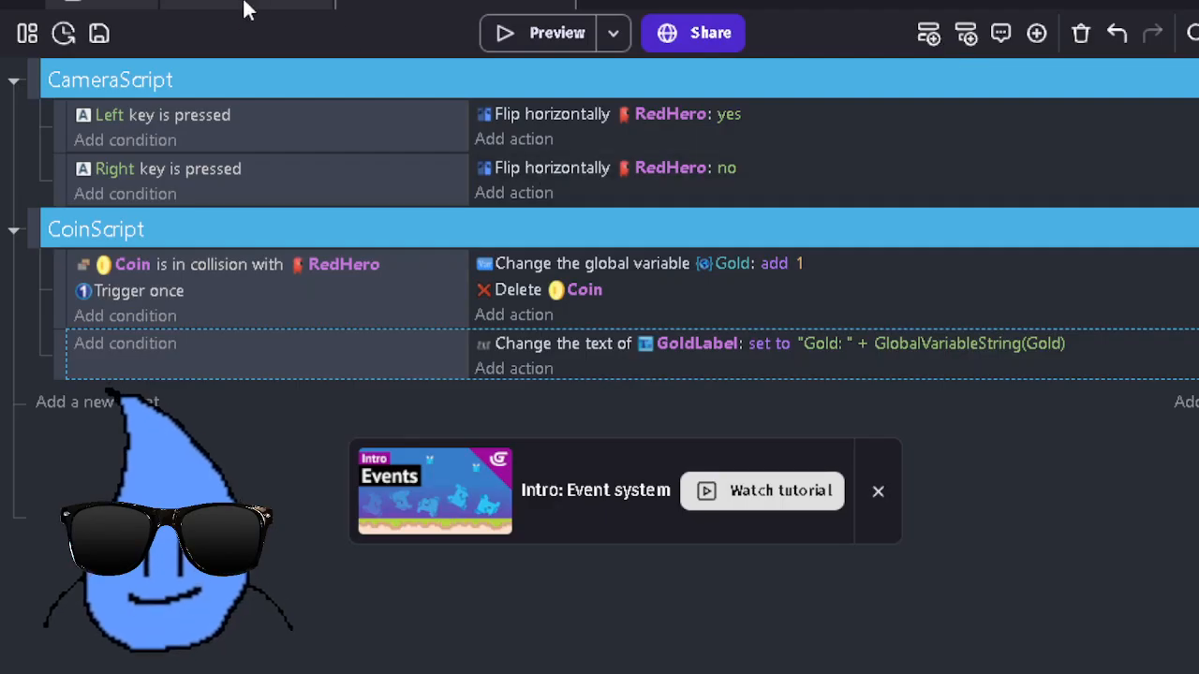
Step: Select the red hero in the scene and examine the list of animations in the RedHero object's properties
click(243, 10)
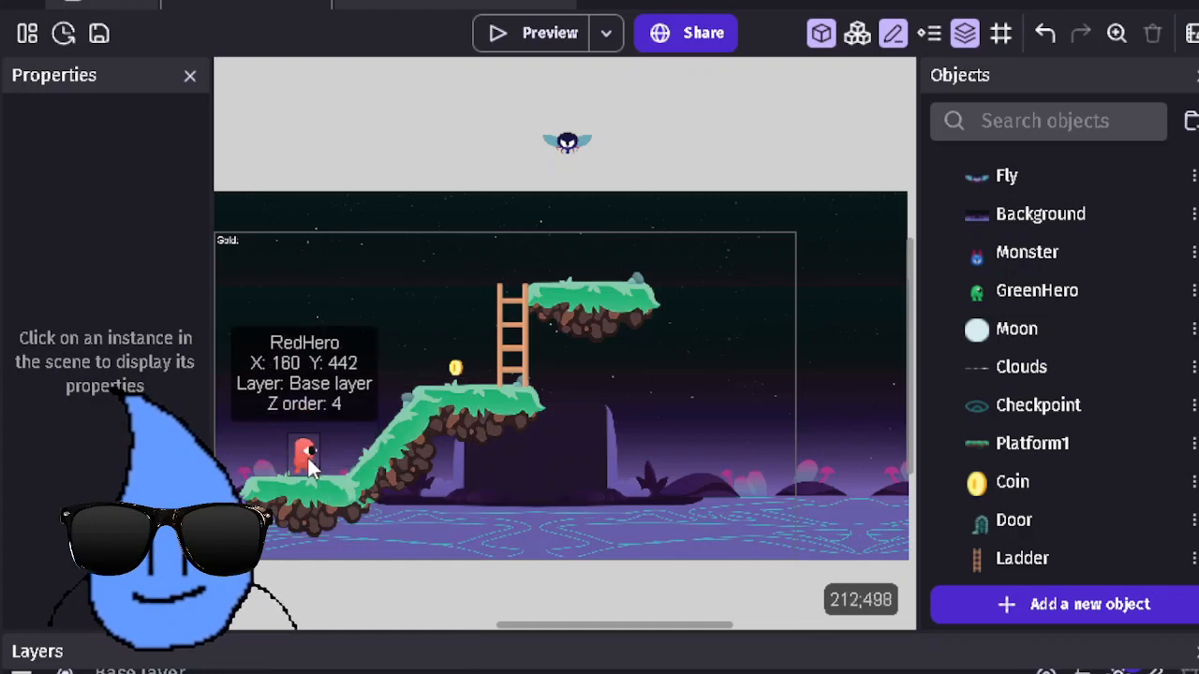
click(308, 452)
scroll(108, 356, down, 3)
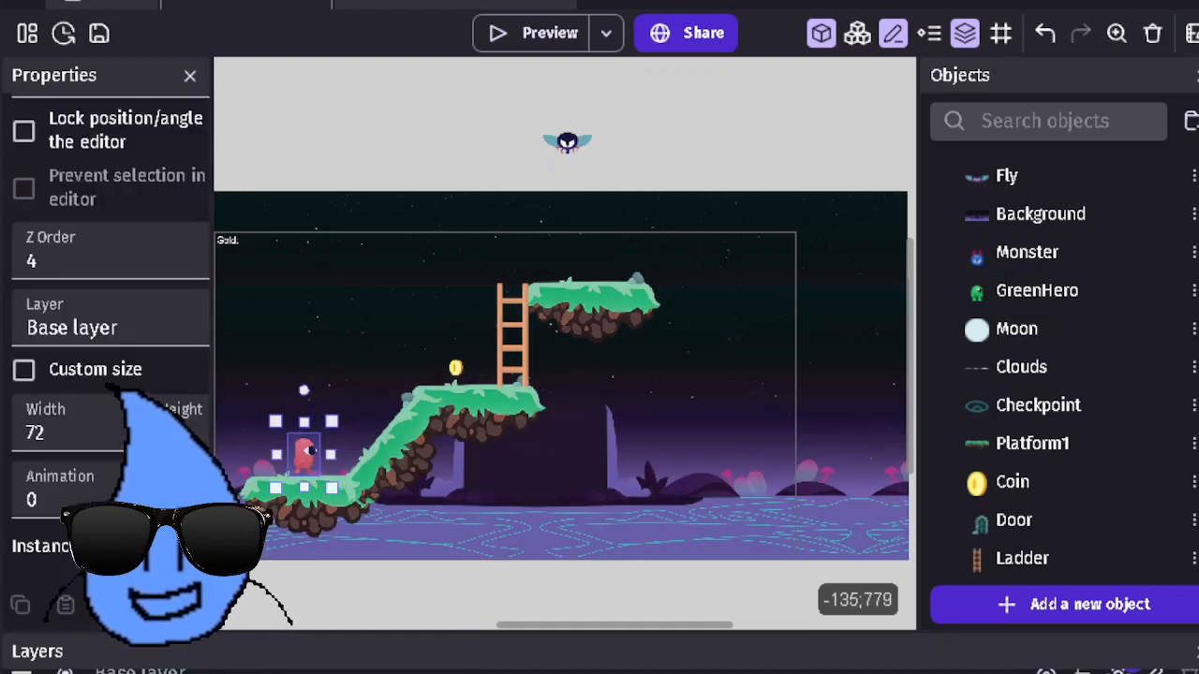
scroll(1094, 465, down, 3)
right_click(1179, 527)
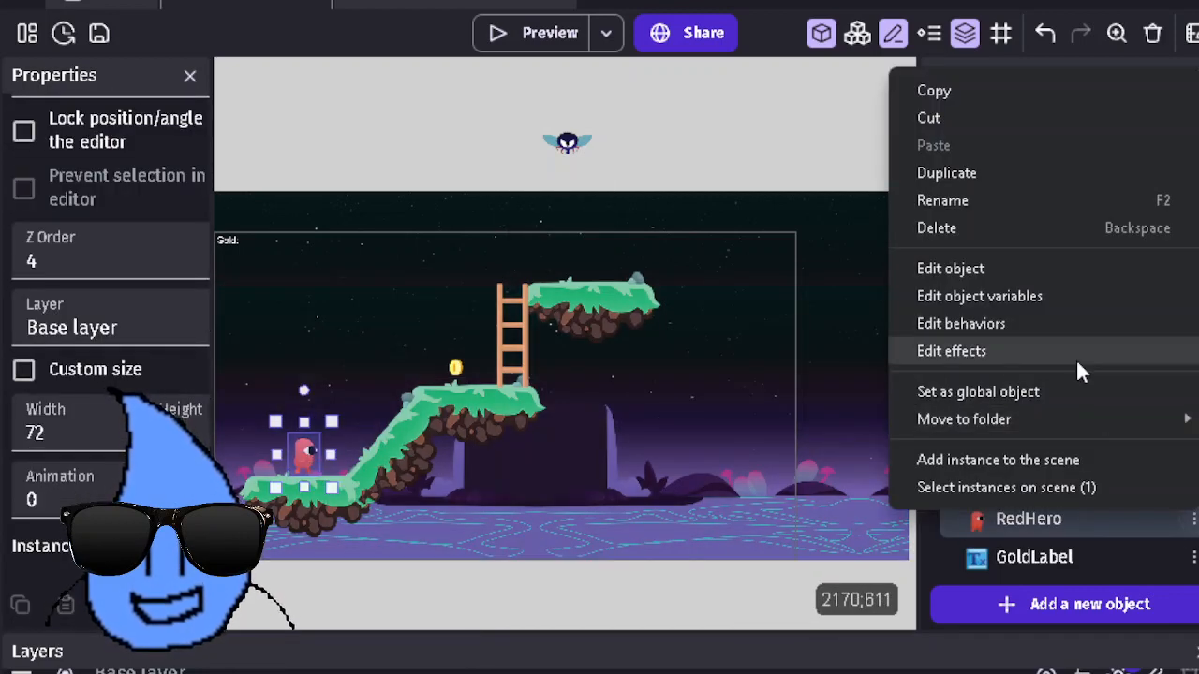
click(1023, 269)
scroll(695, 309, down, 10)
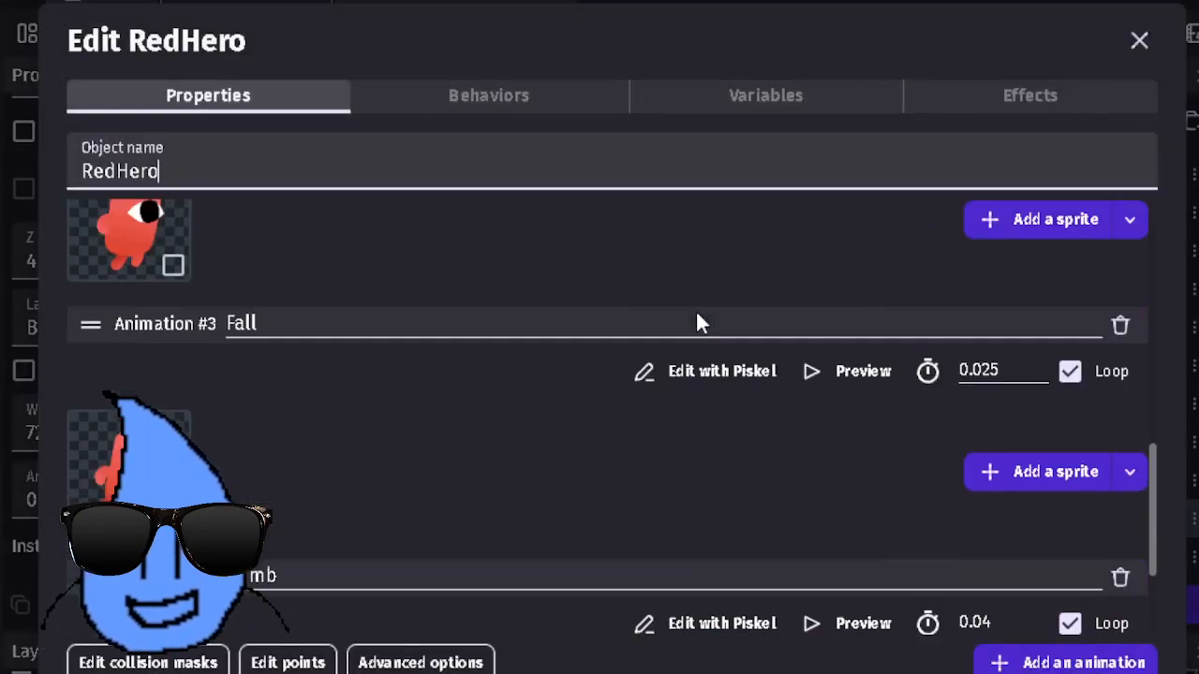
scroll(698, 323, up, 3)
scroll(697, 323, down, 5)
scroll(698, 323, up, 1)
scroll(698, 323, down, 1)
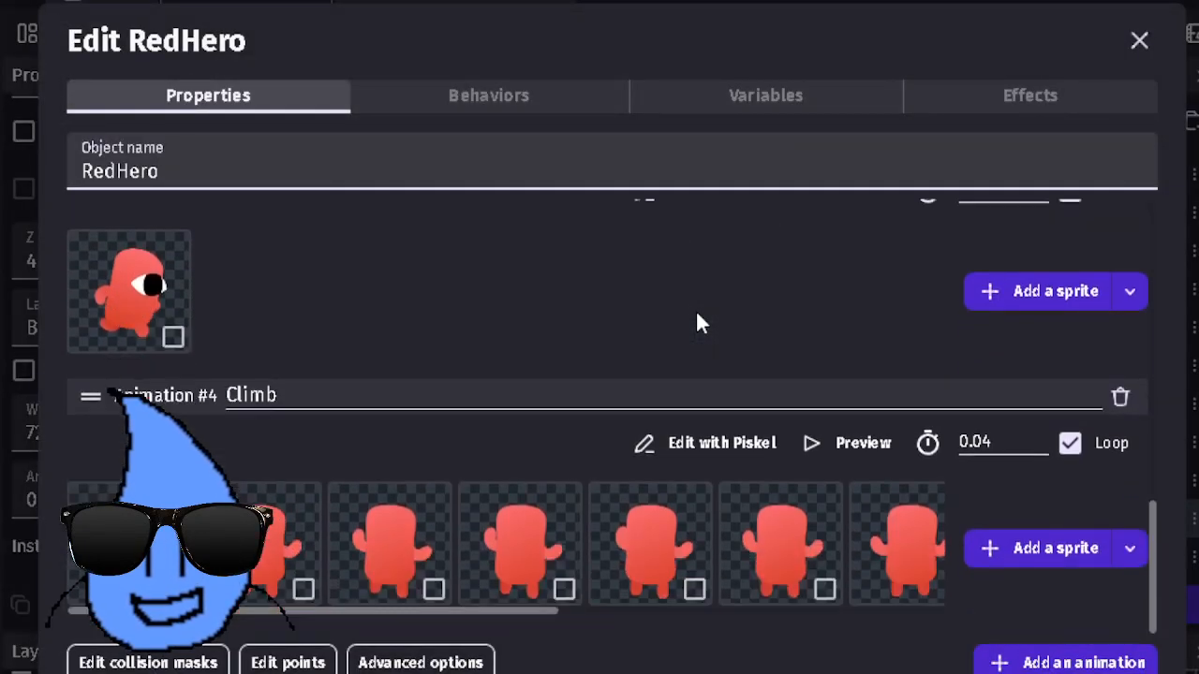
scroll(645, 334, up, 12)
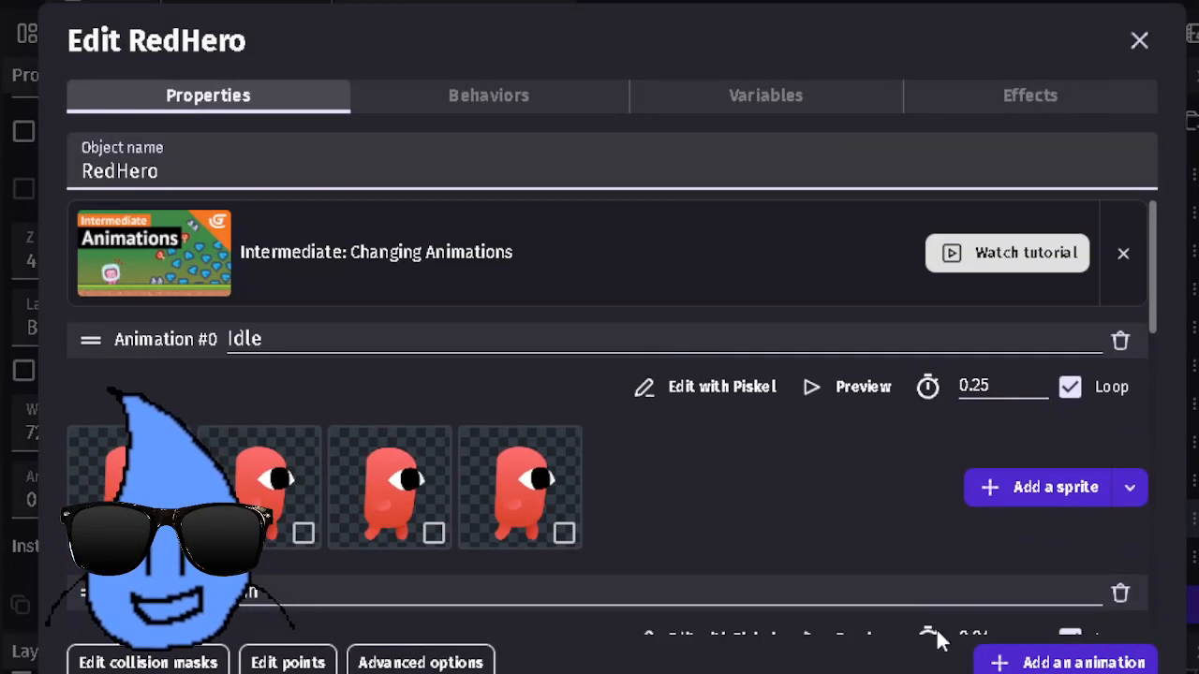
key(Escape)
click(466, 4)
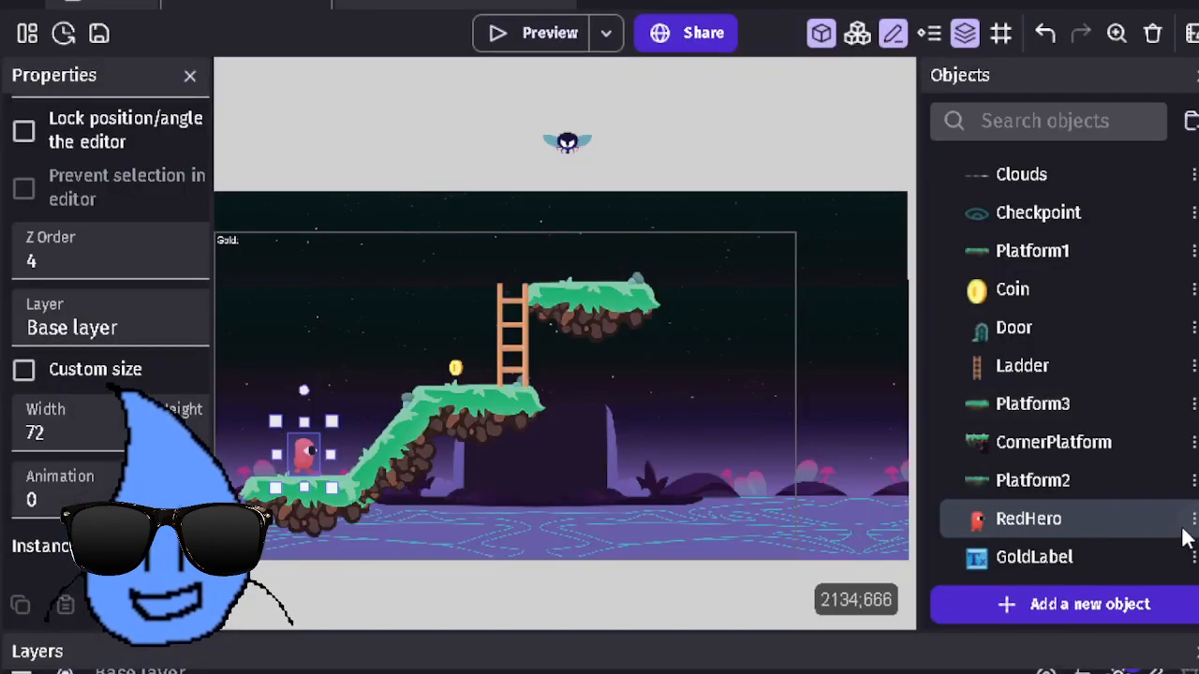
Step: Examine RedHero's behavior settings, including the jump, ladder, walk and advanced properties of PlatformerObject and the smooth camera values
click(1183, 526)
click(993, 285)
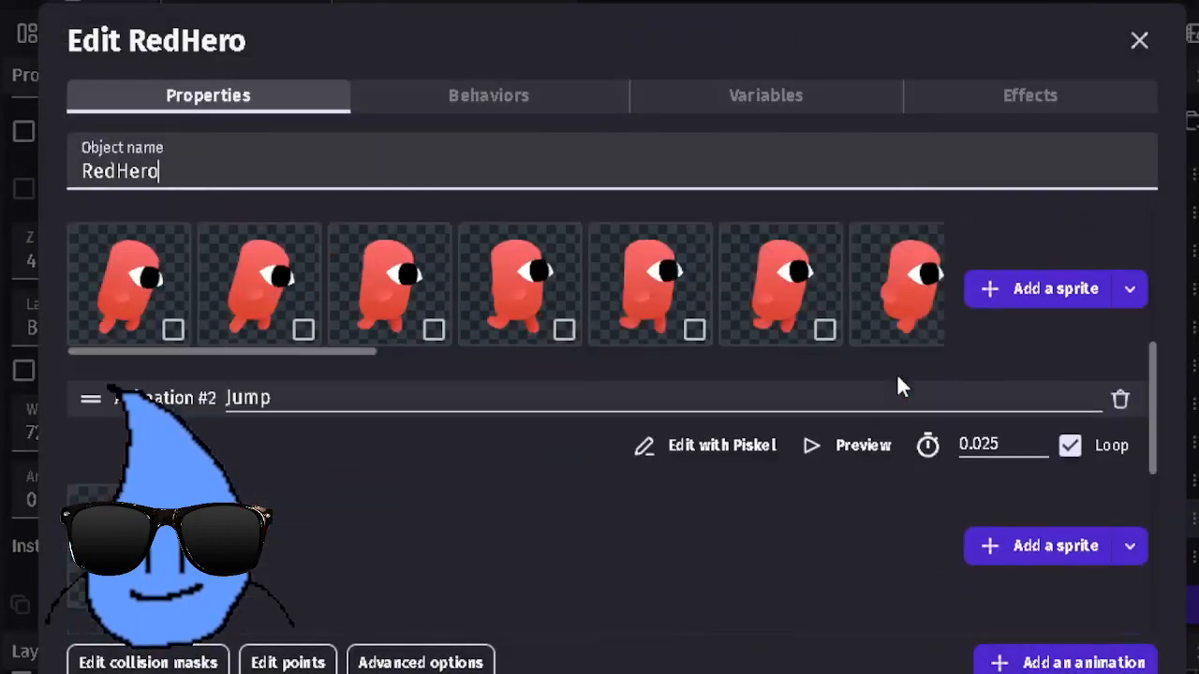
scroll(896, 373, down, 5)
click(502, 93)
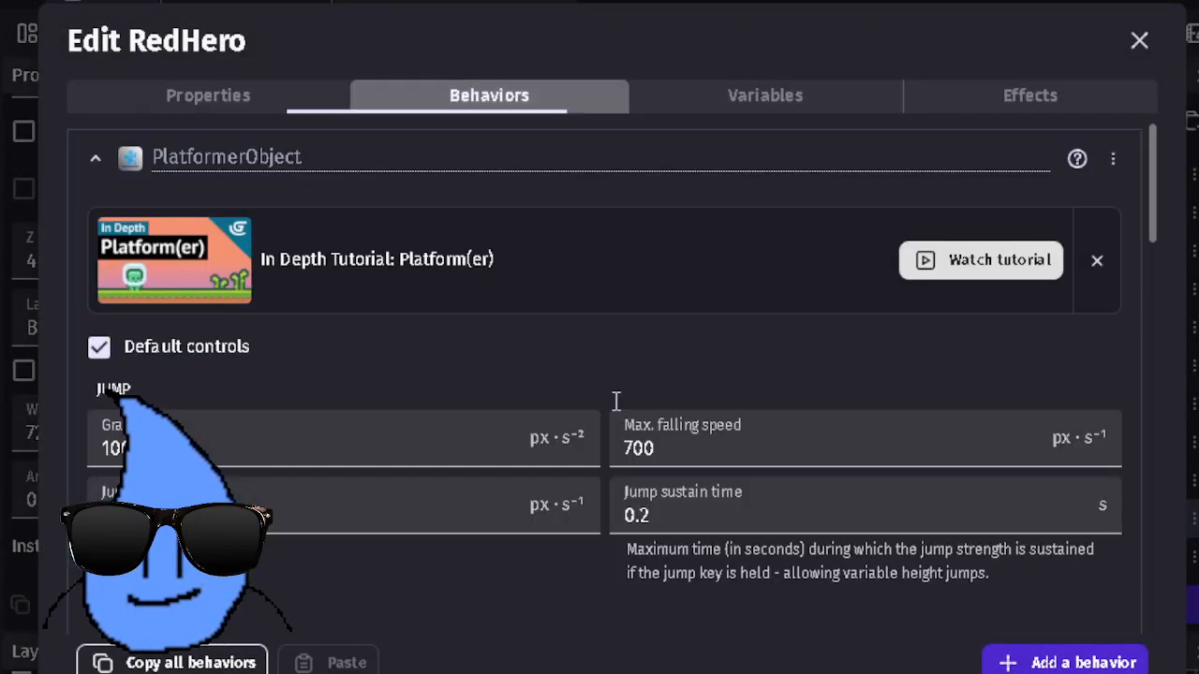
scroll(614, 416, down, 10)
scroll(614, 401, down, 3)
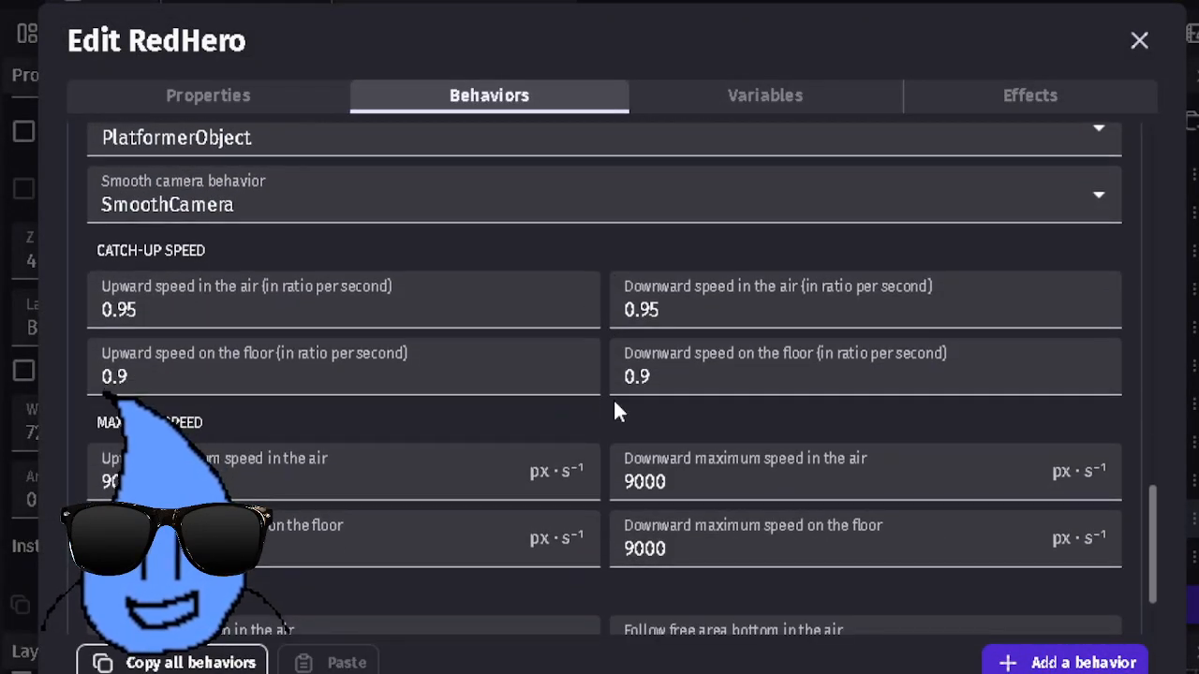
scroll(614, 403, up, 6)
scroll(615, 410, up, 4)
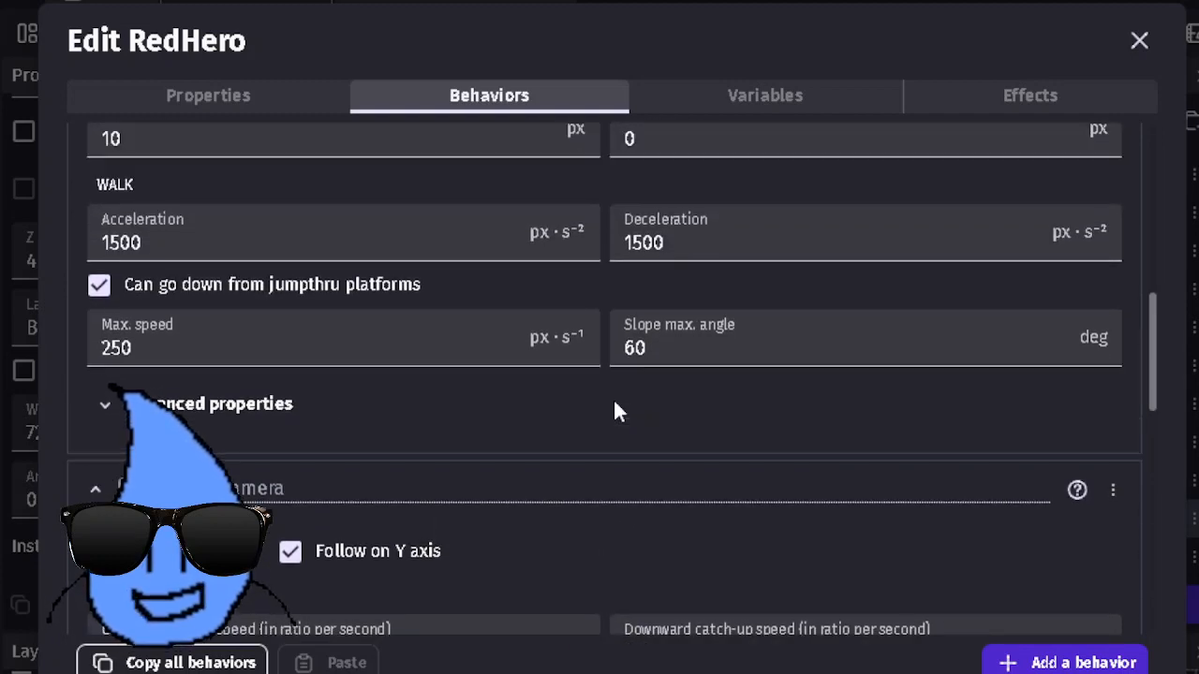
click(276, 405)
scroll(326, 404, up, 5)
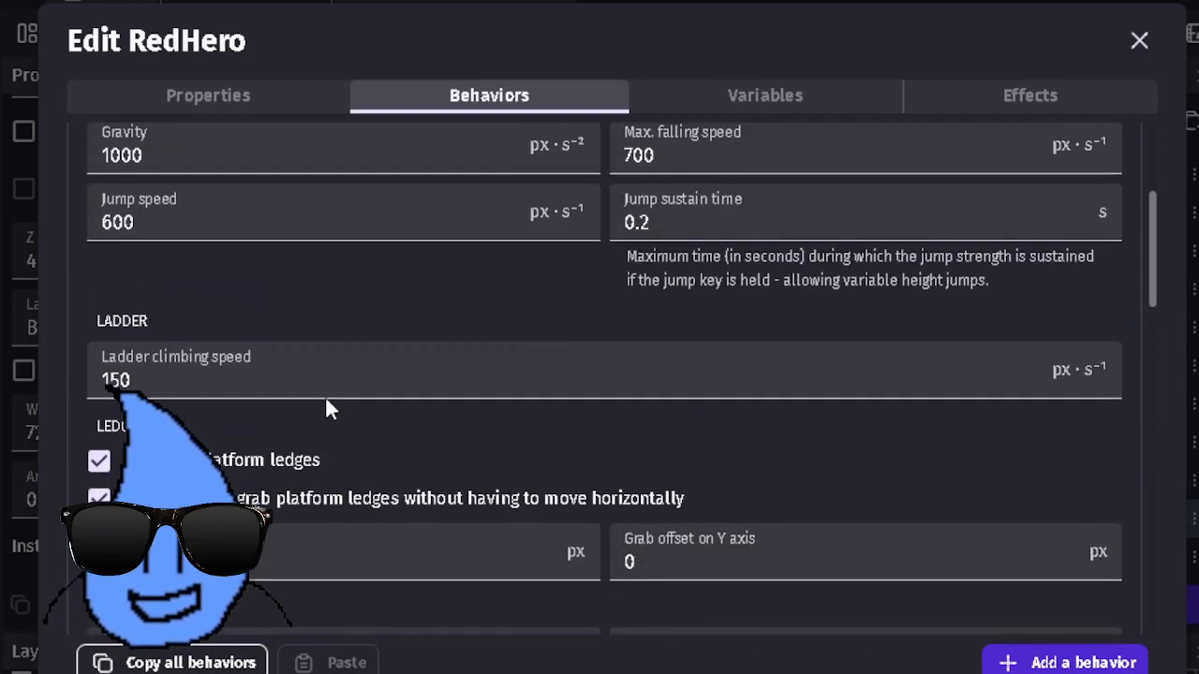
scroll(327, 407, down, 5)
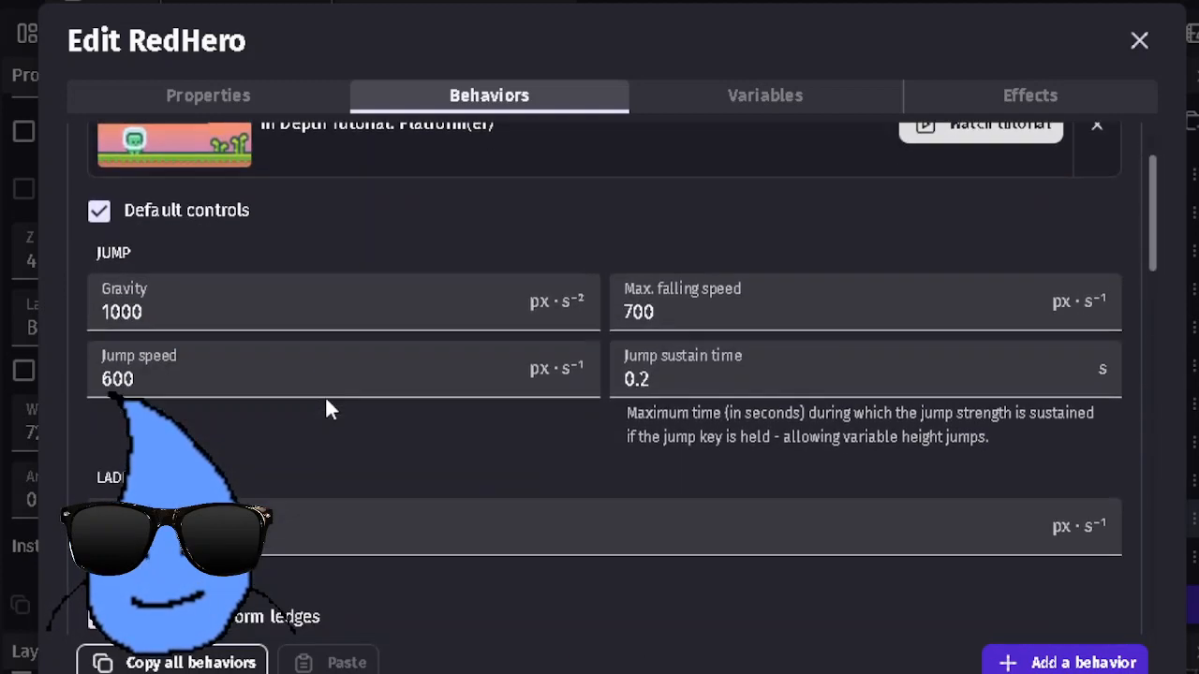
scroll(327, 401, down, 2)
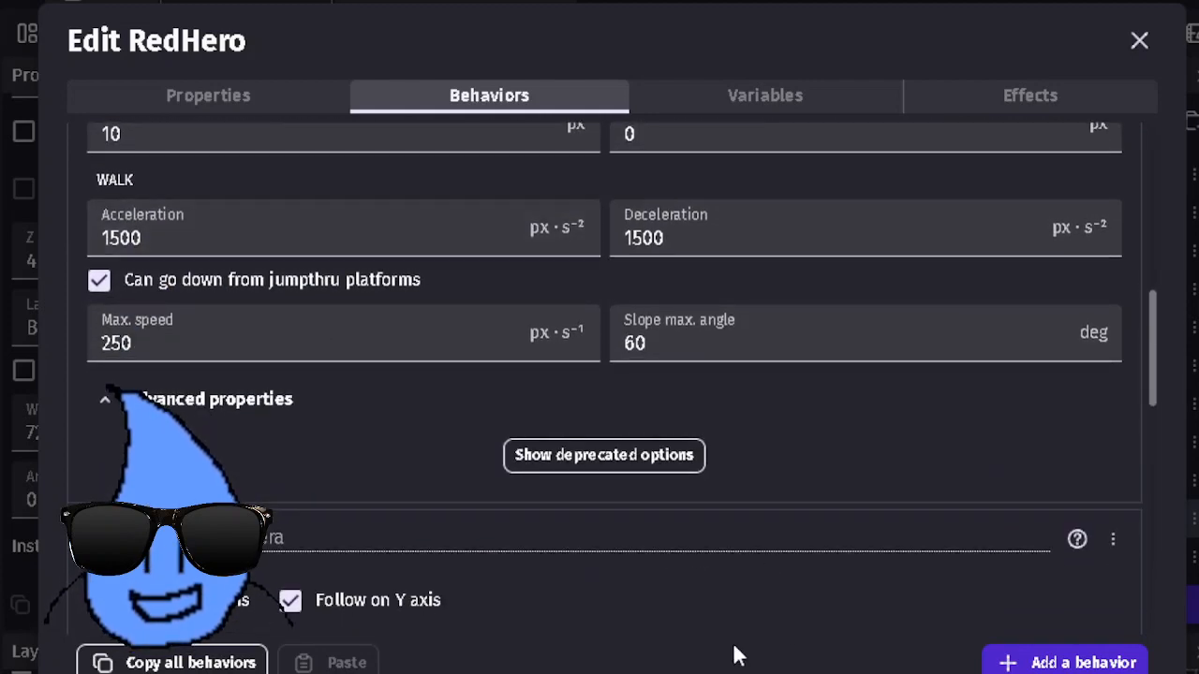
scroll(666, 581, up, 2)
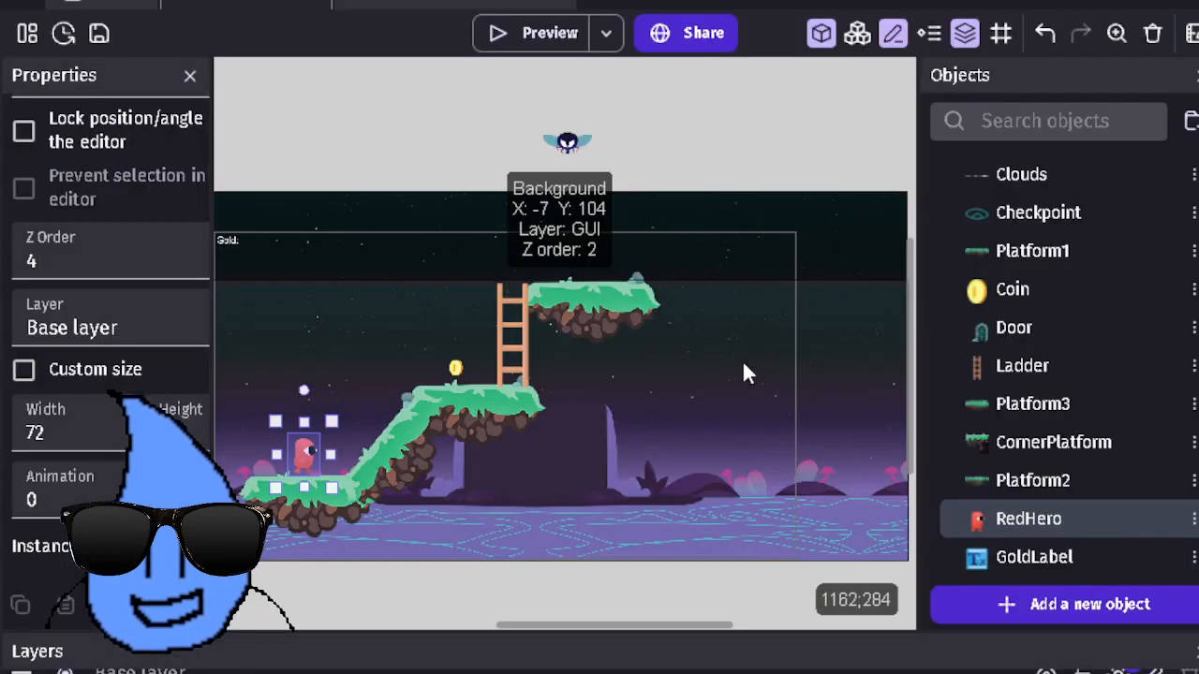
Step: Add an event group named AnimationHandler below the CoinScript group in the scene's events
click(447, 8)
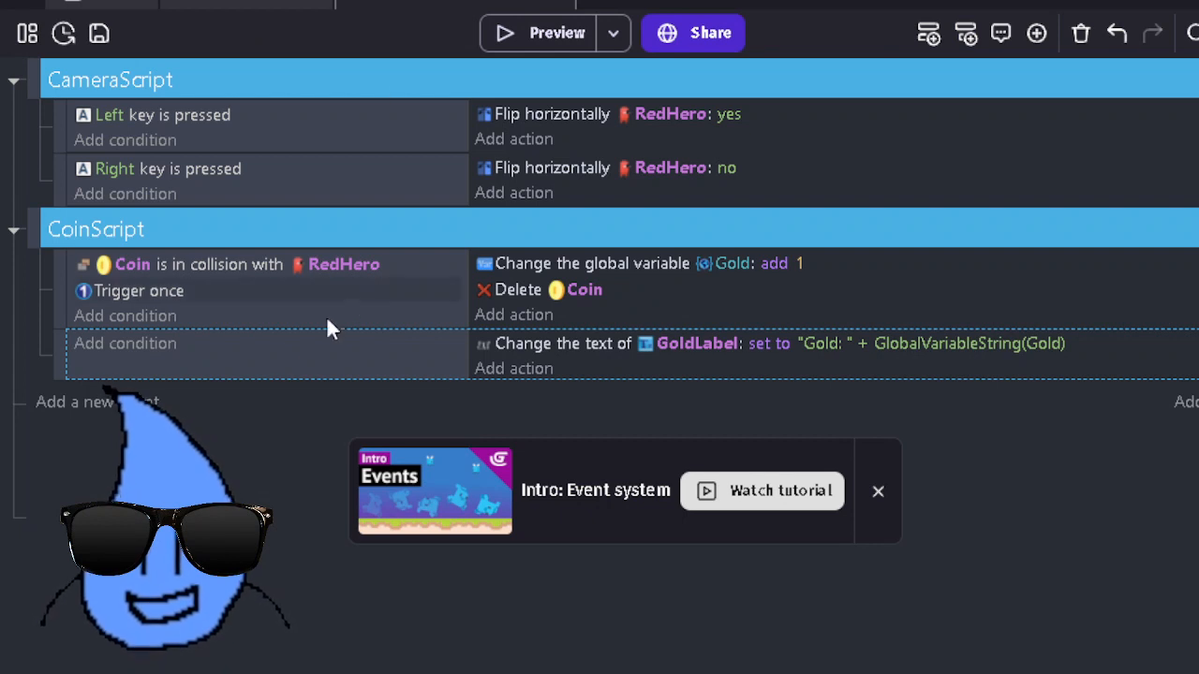
right_click(56, 403)
click(220, 462)
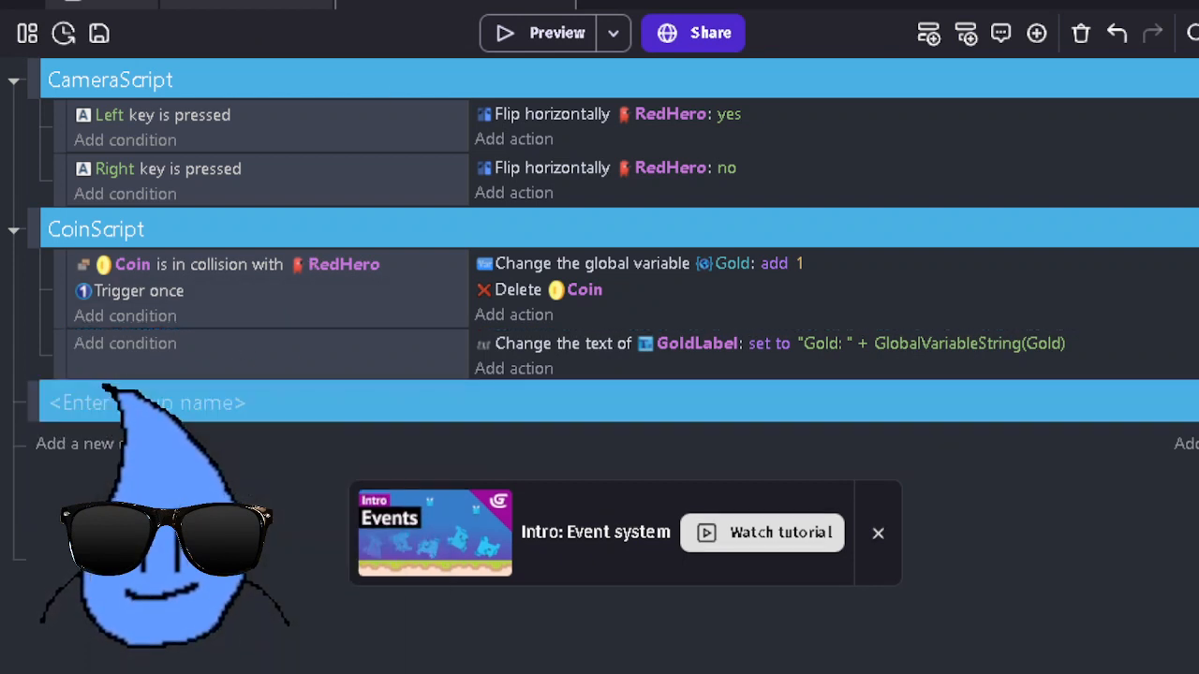
text(Animati)
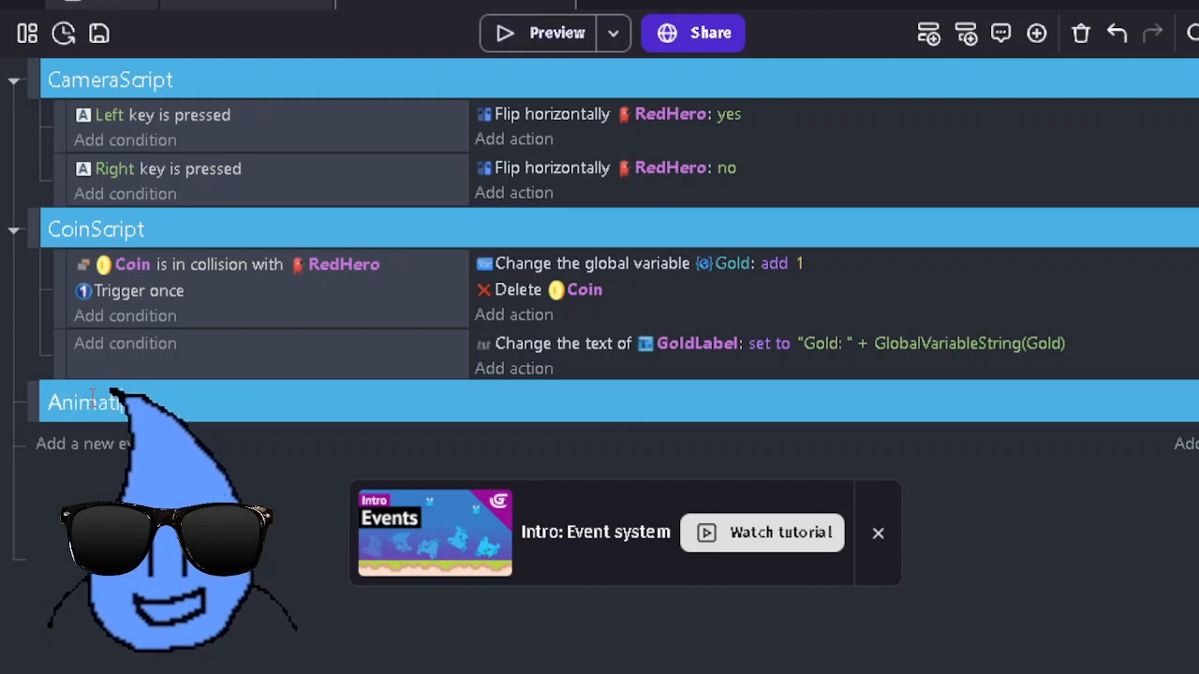
text(onHandler)
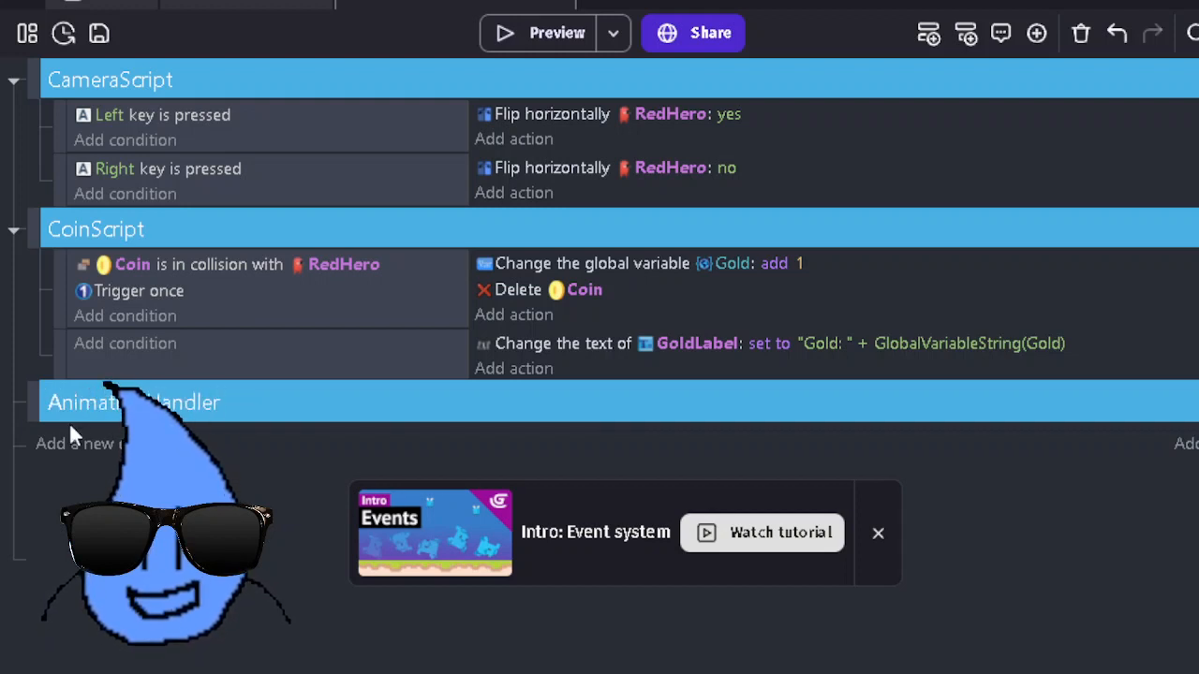
Step: Add a new event inside the AnimationHandler group with the RedHero platformer condition Is moving
click(60, 445)
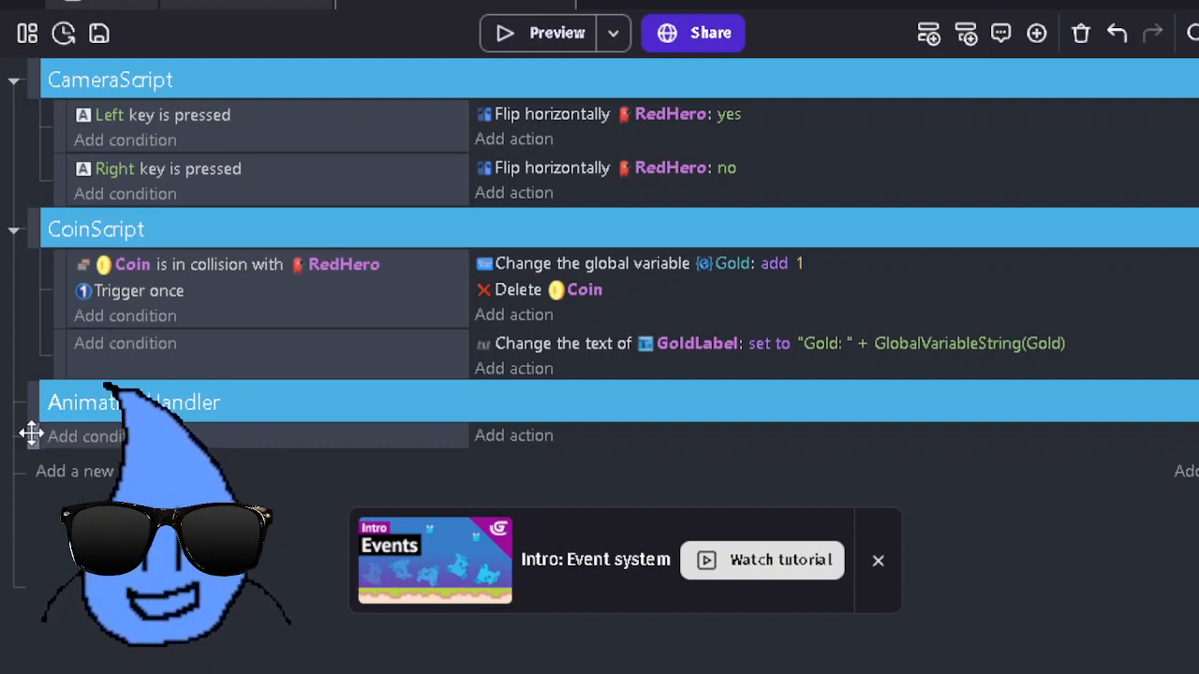
mouse_move(32, 431)
mouse_down()
mouse_move(56, 442)
mouse_move(56, 432)
mouse_up()
click(84, 434)
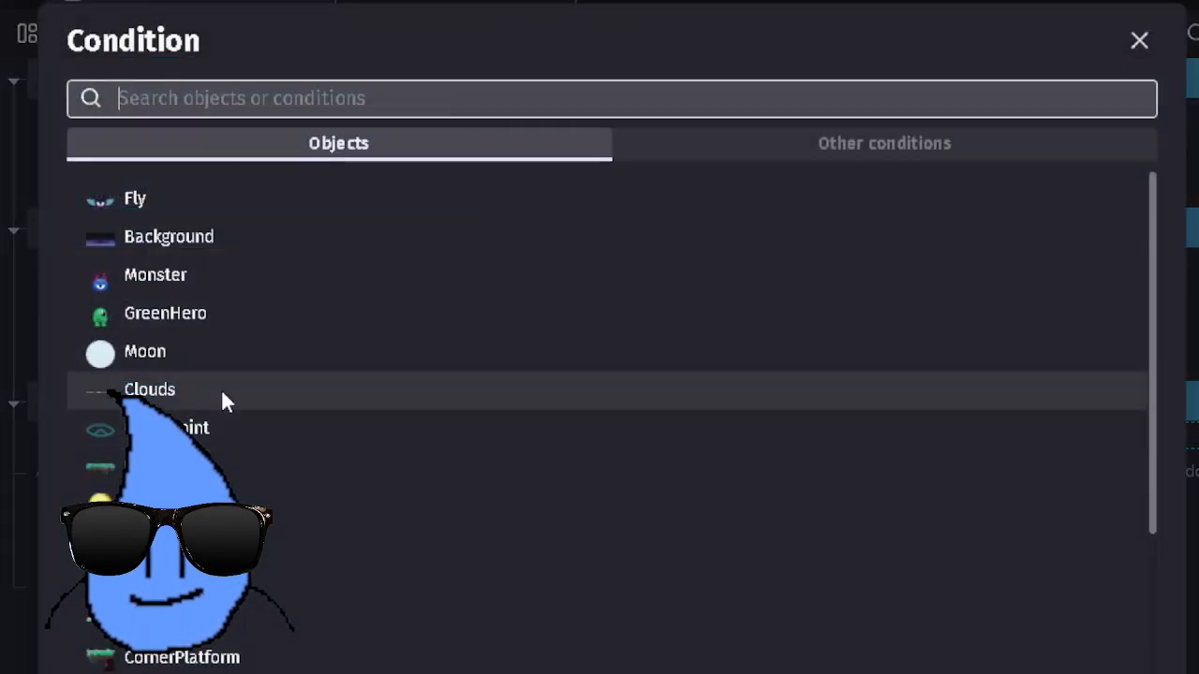
scroll(221, 389, down, 3)
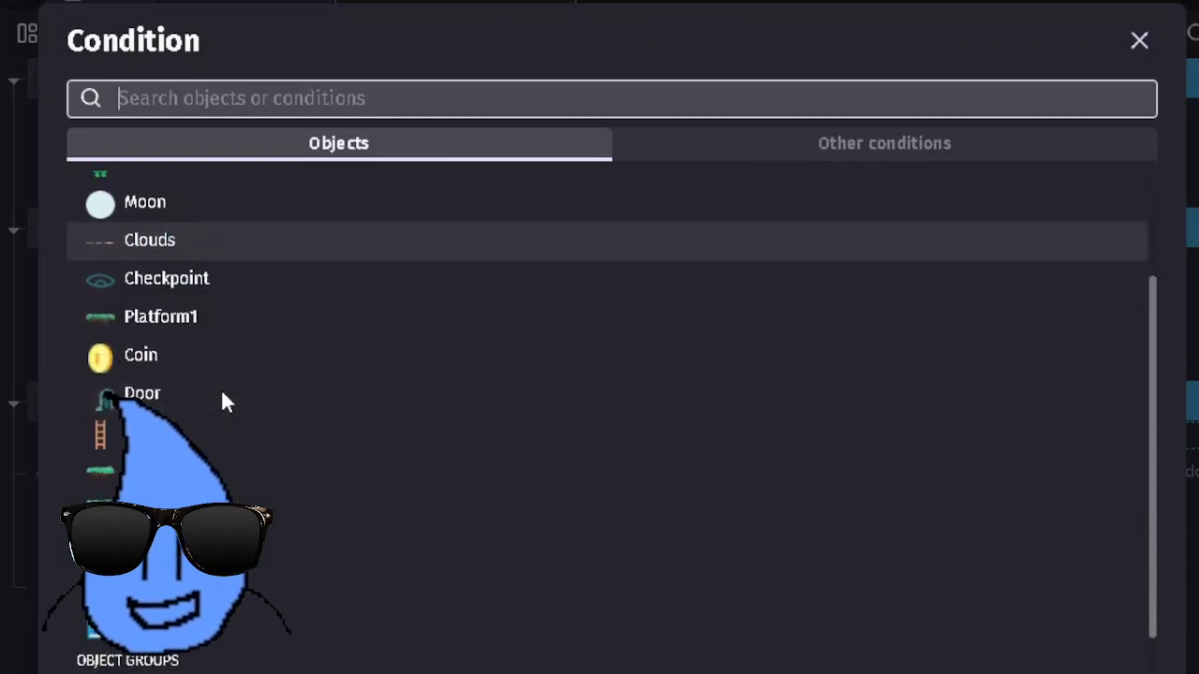
click(225, 487)
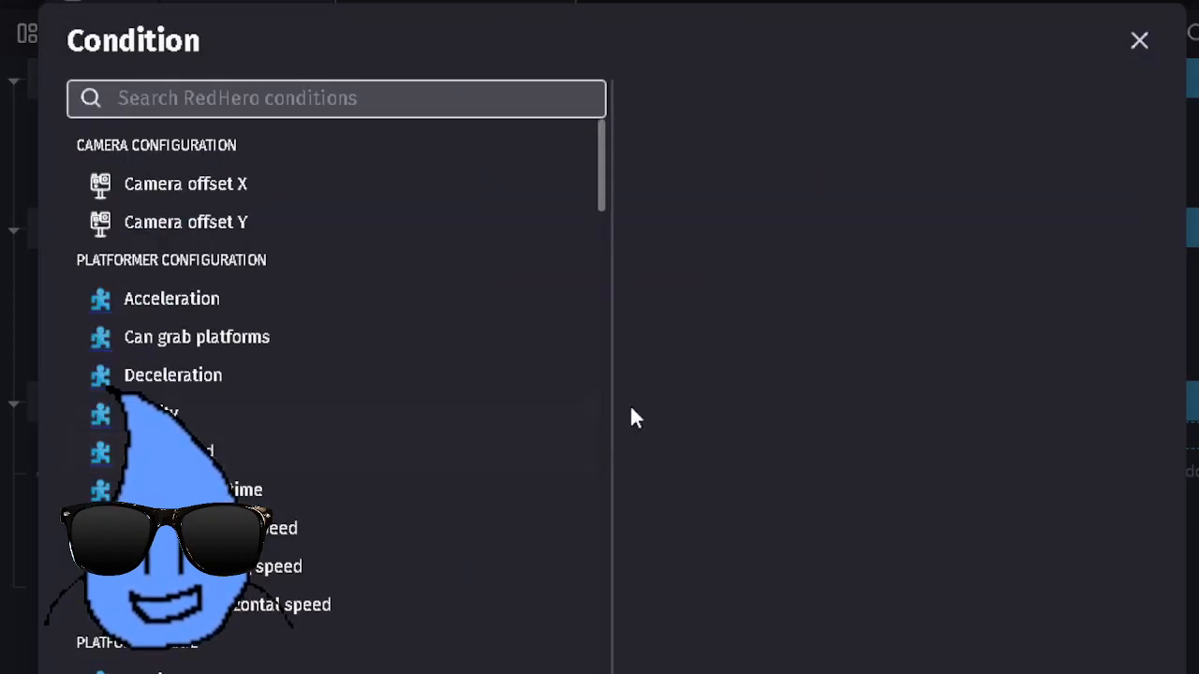
scroll(399, 440, down, 1)
scroll(399, 442, down, 3)
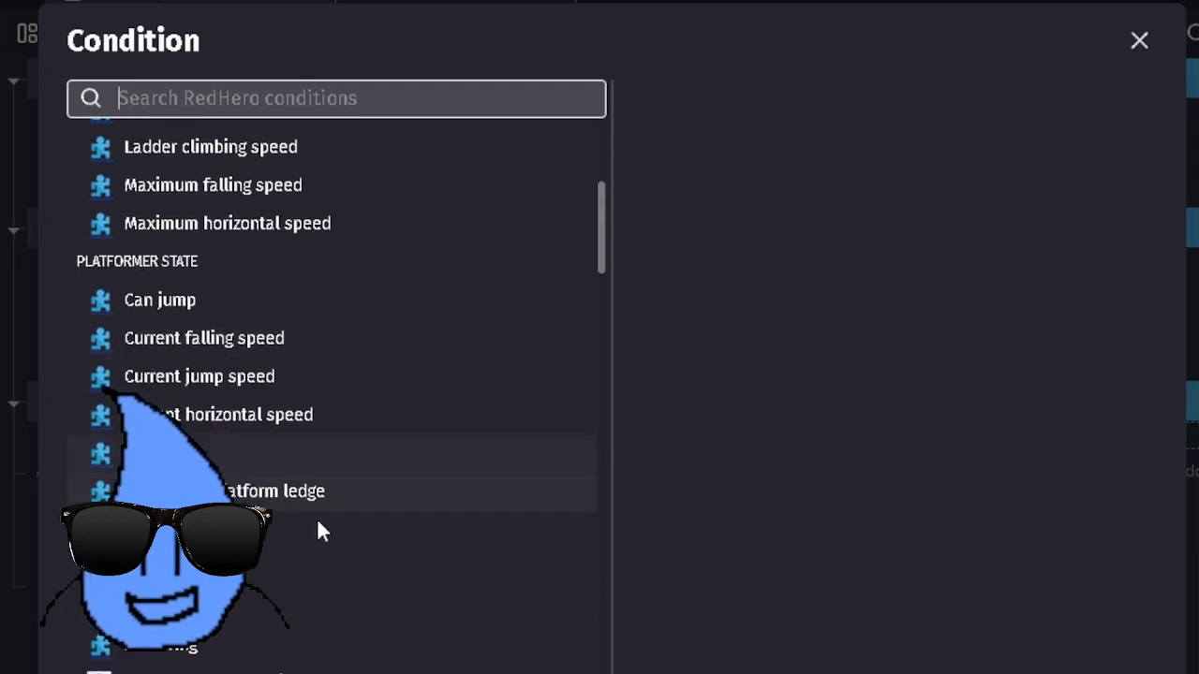
scroll(318, 522, down, 1)
click(225, 619)
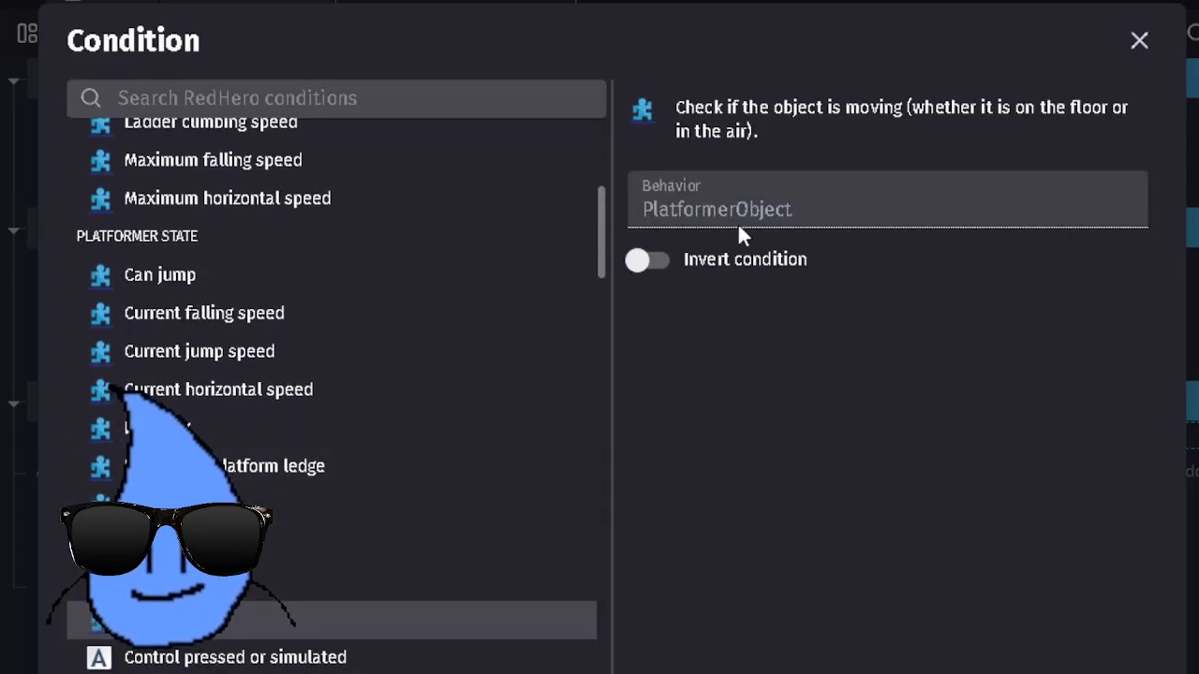
click(1110, 672)
Step: Add a RedHero Animation (by name) action to the moving event, set to the Run animation
click(521, 437)
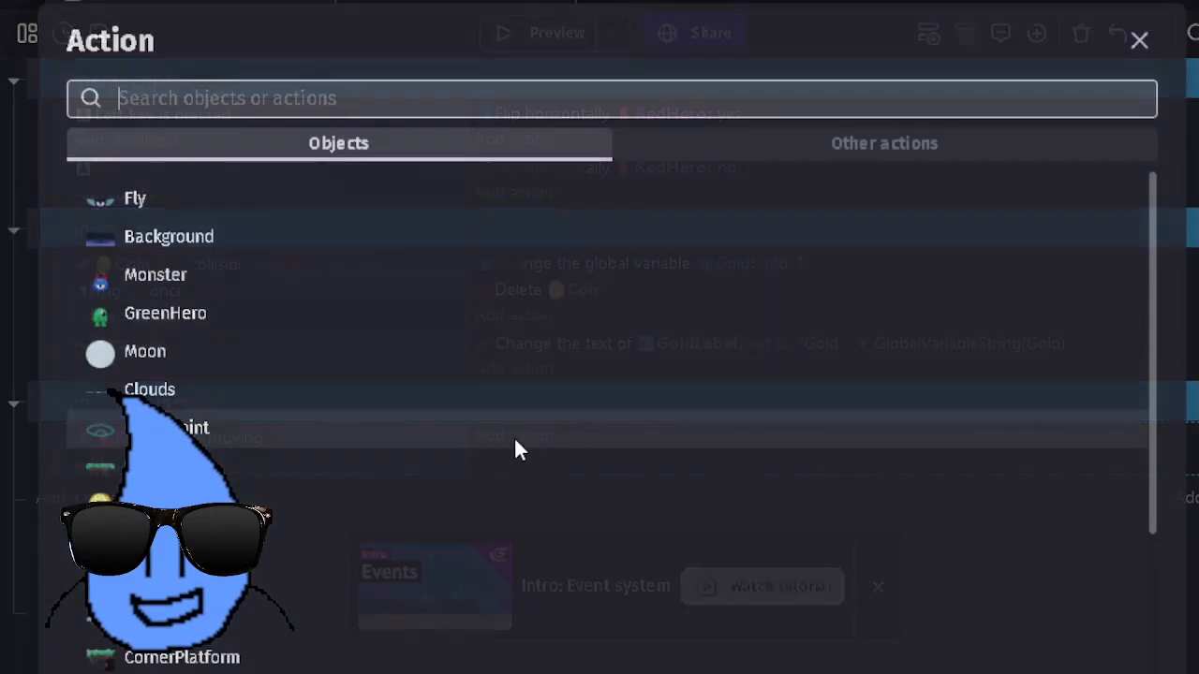
scroll(248, 350, down, 3)
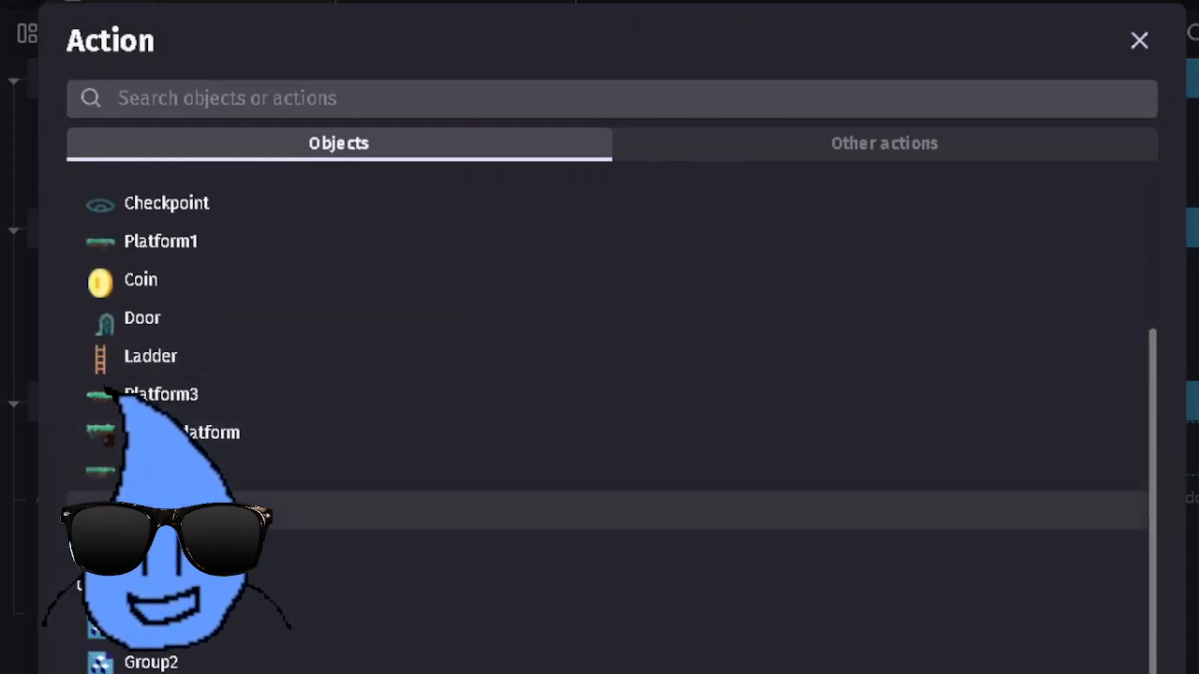
click(215, 509)
text(animat)
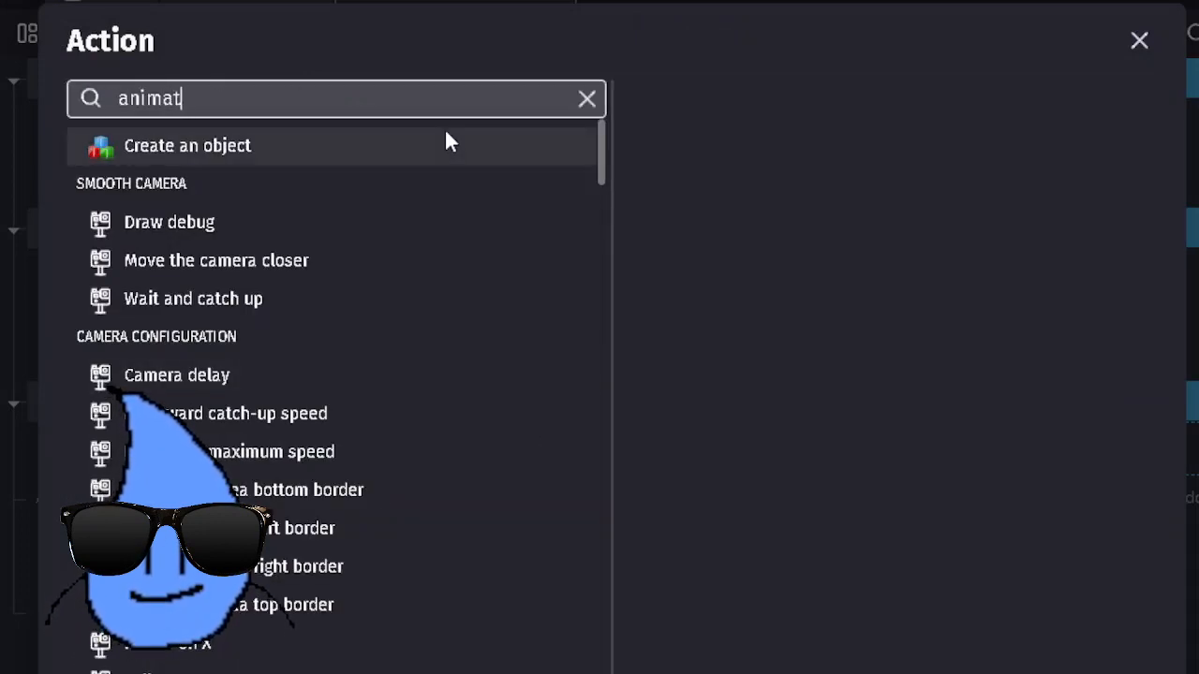
text(ion)
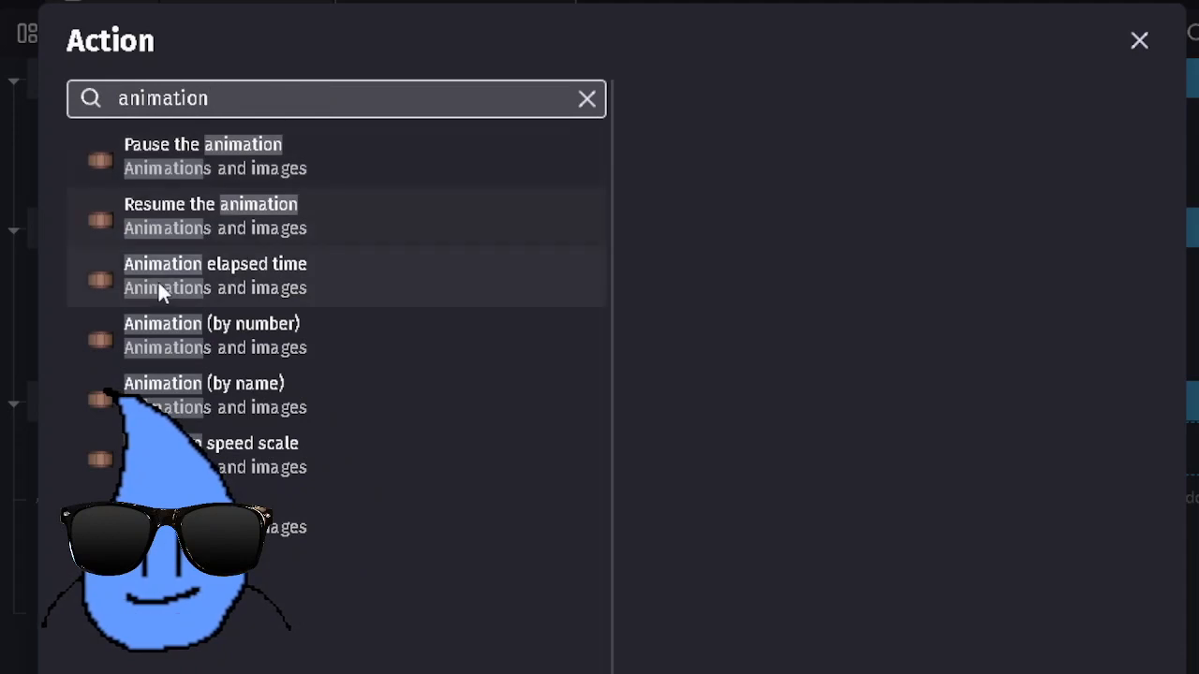
click(297, 408)
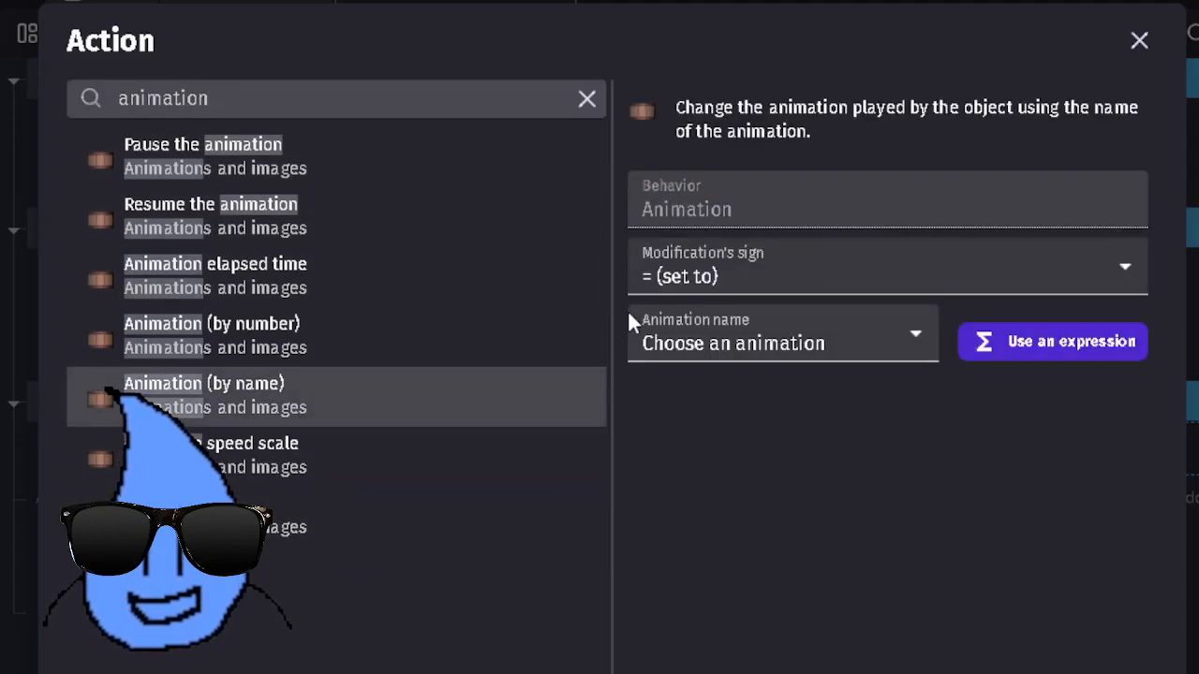
click(760, 250)
click(681, 306)
click(664, 323)
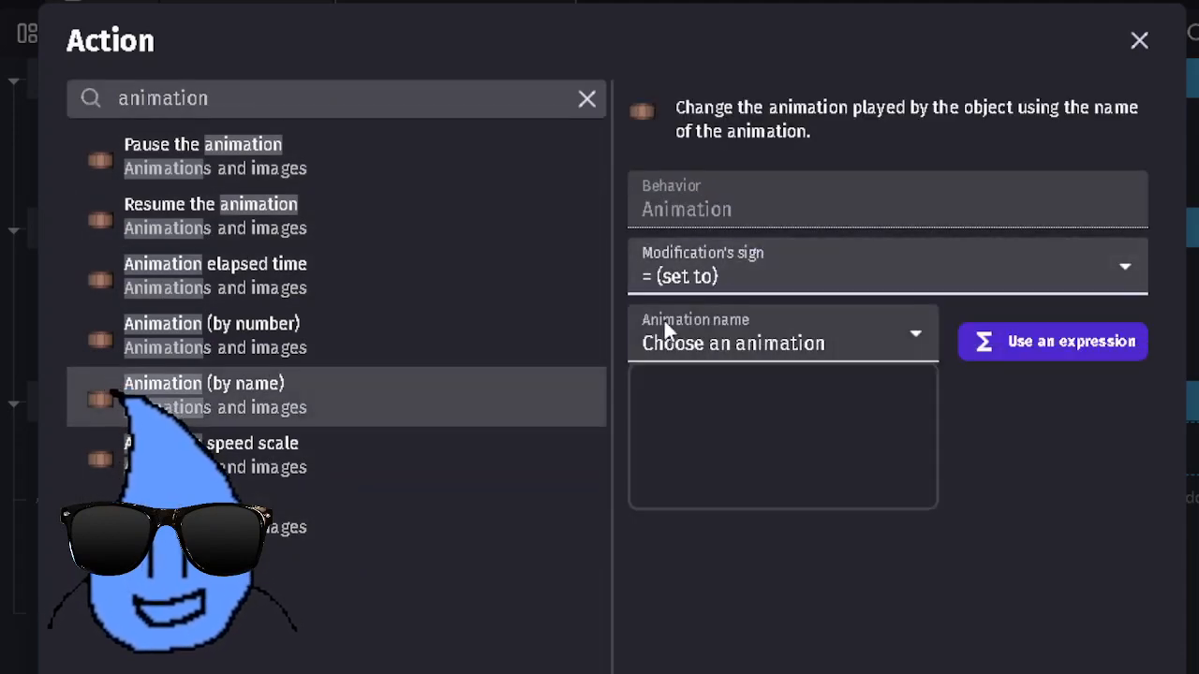
click(718, 424)
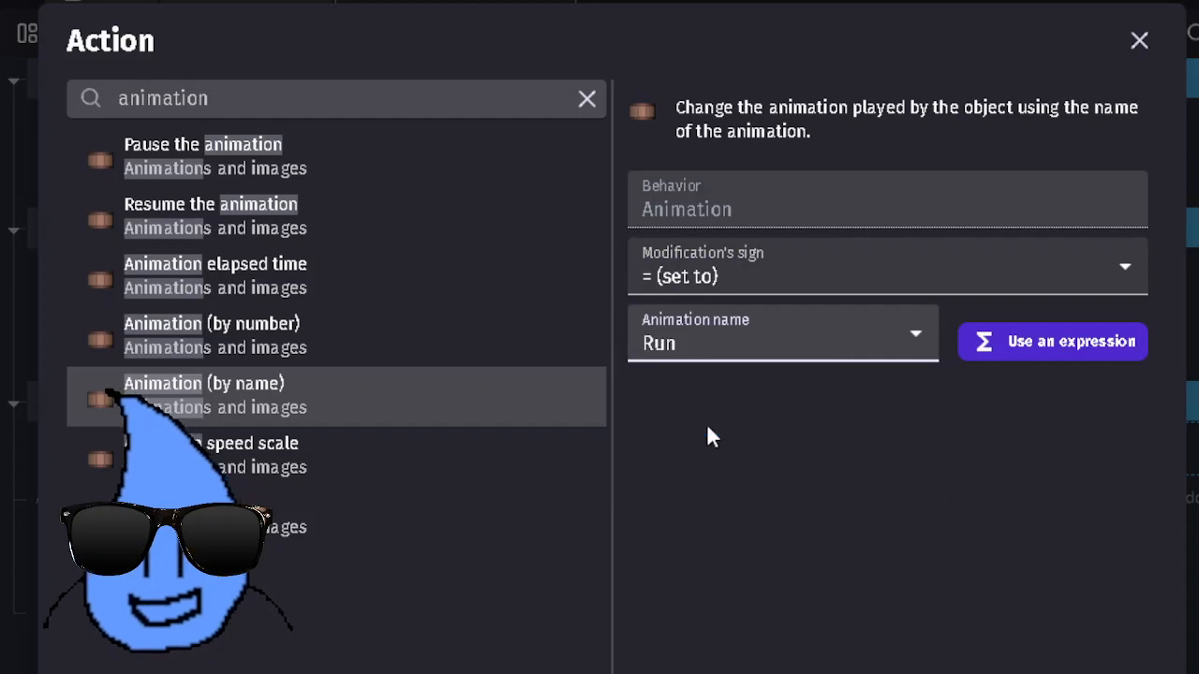
click(1040, 667)
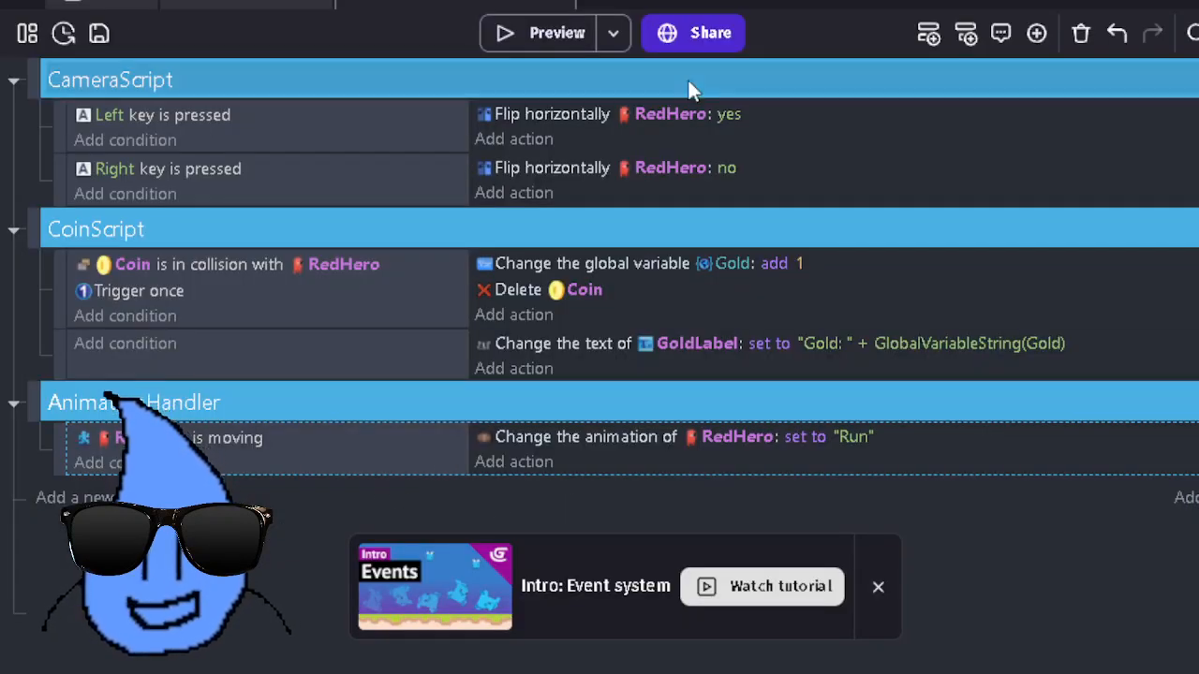
Step: Duplicate the moving event and change the copy's RedHero condition to Is jumping
key(ctrl+v)
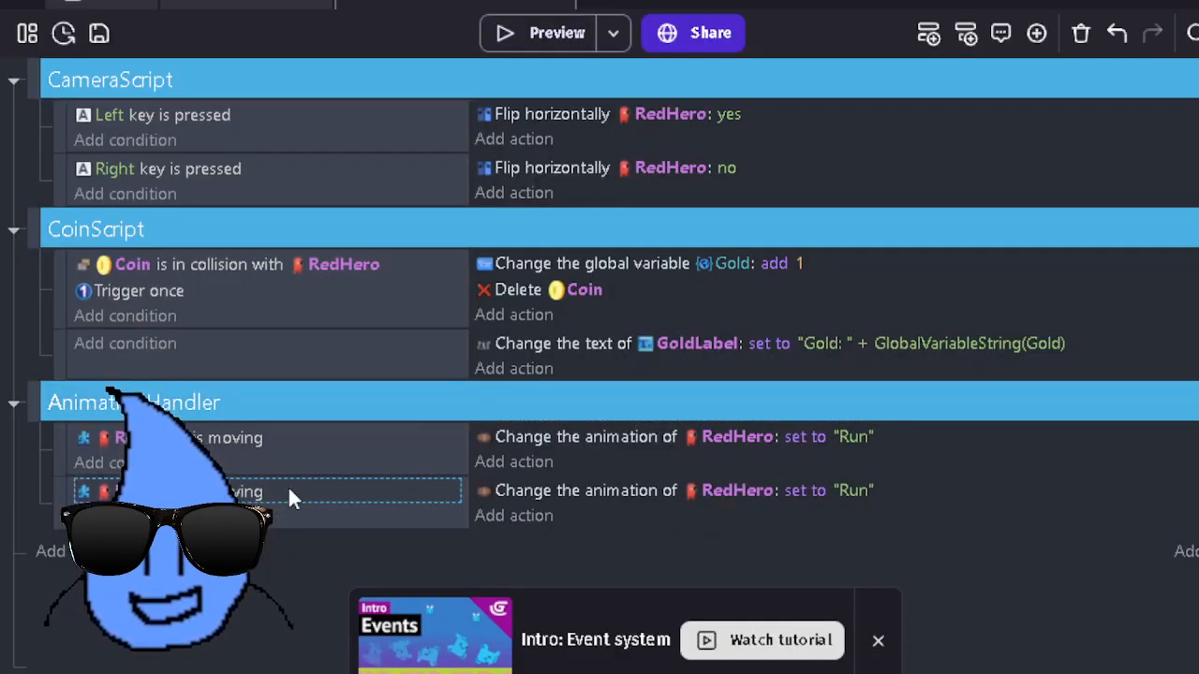
double_click(288, 494)
scroll(504, 300, up, 3)
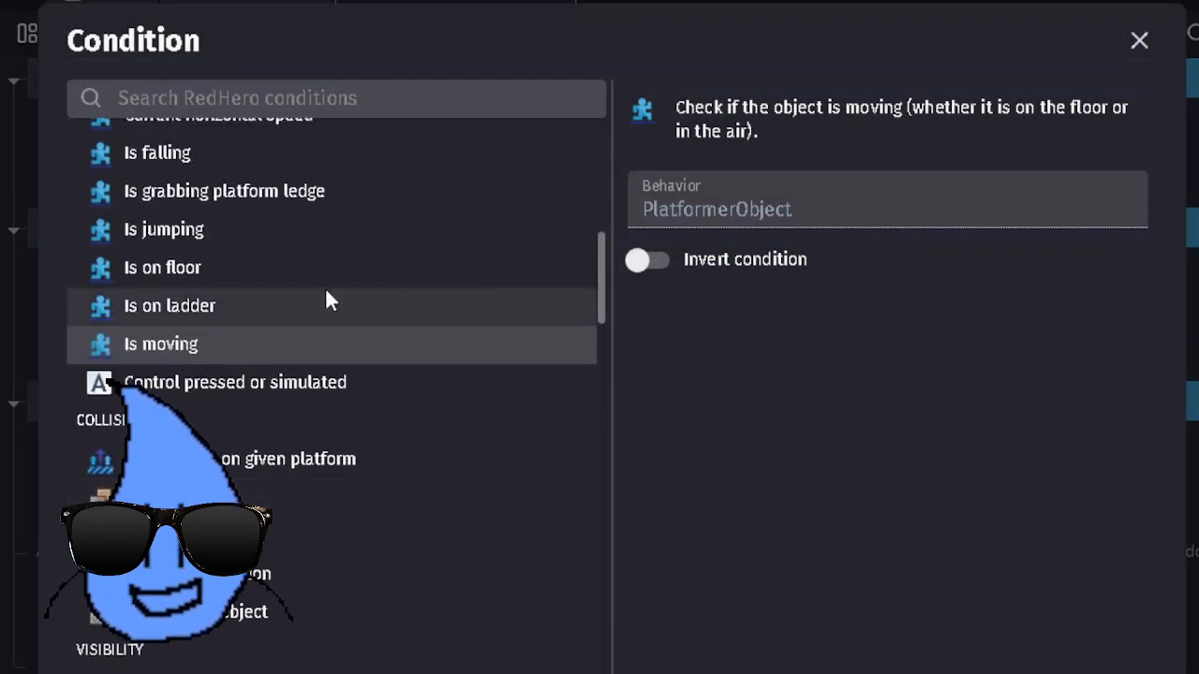
click(245, 234)
key(Return)
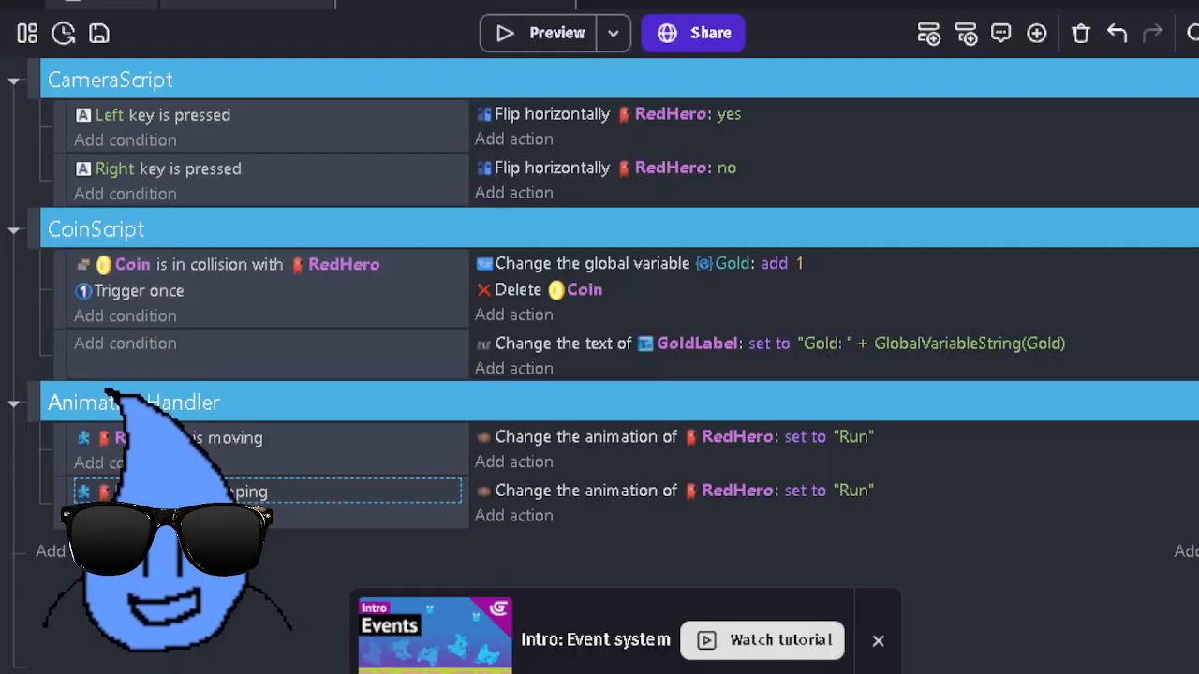
Step: Set the animation name in the jumping event's action to Jump
click(862, 488)
click(877, 544)
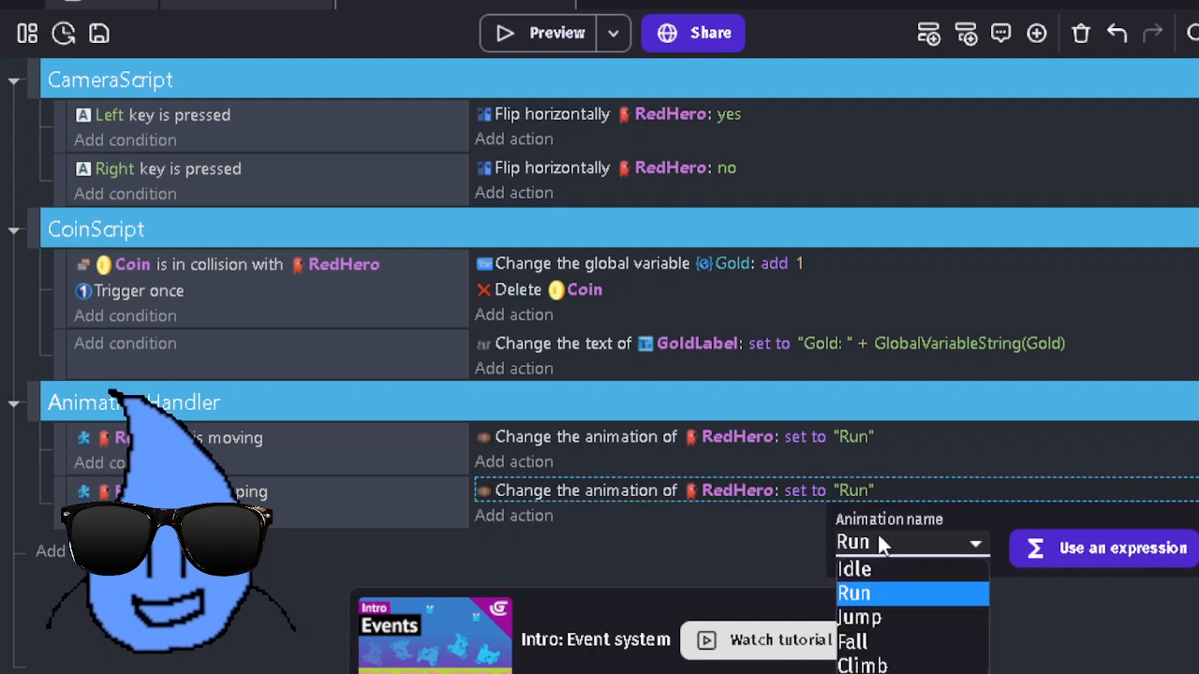
click(882, 619)
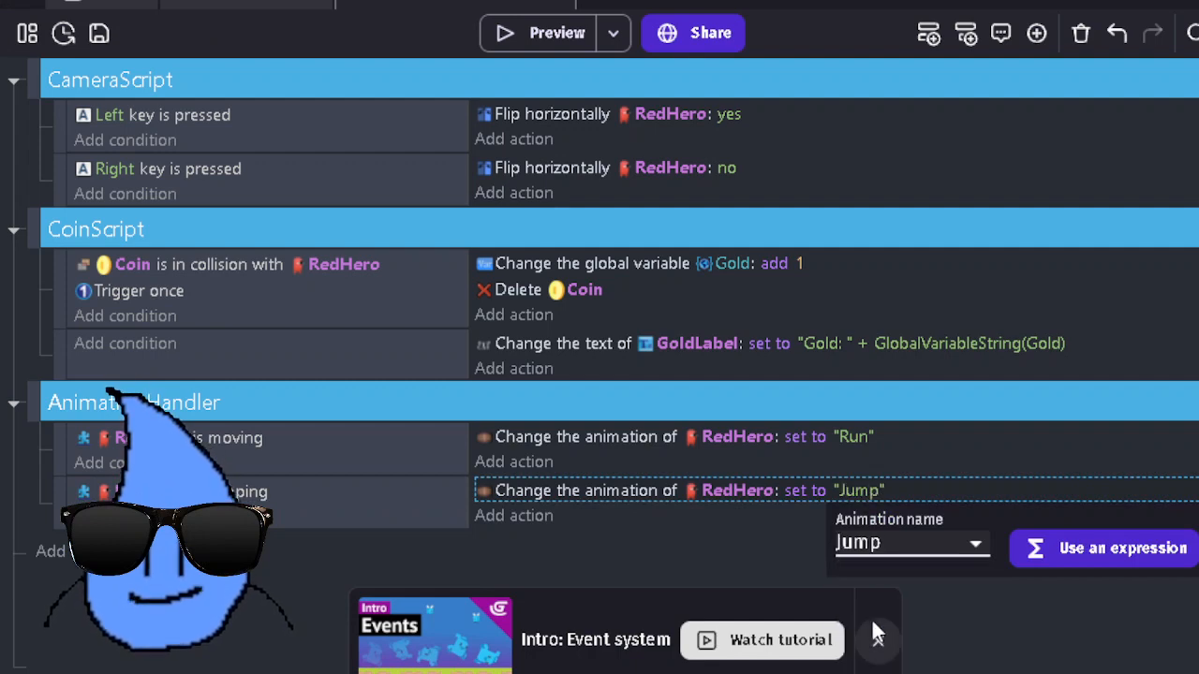
click(454, 555)
Step: Duplicate the jumping event and change the copy's RedHero condition to Is falling
click(276, 518)
key(ctrl+c)
key(ctrl+v)
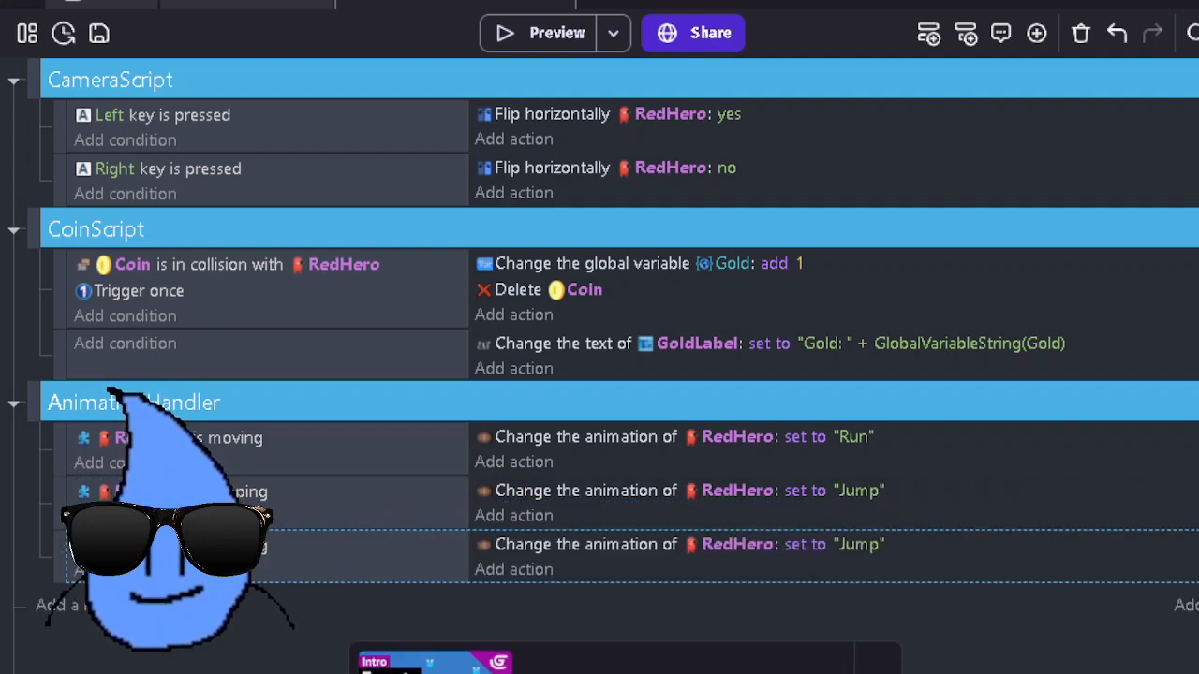
double_click(245, 545)
scroll(286, 366, up, 2)
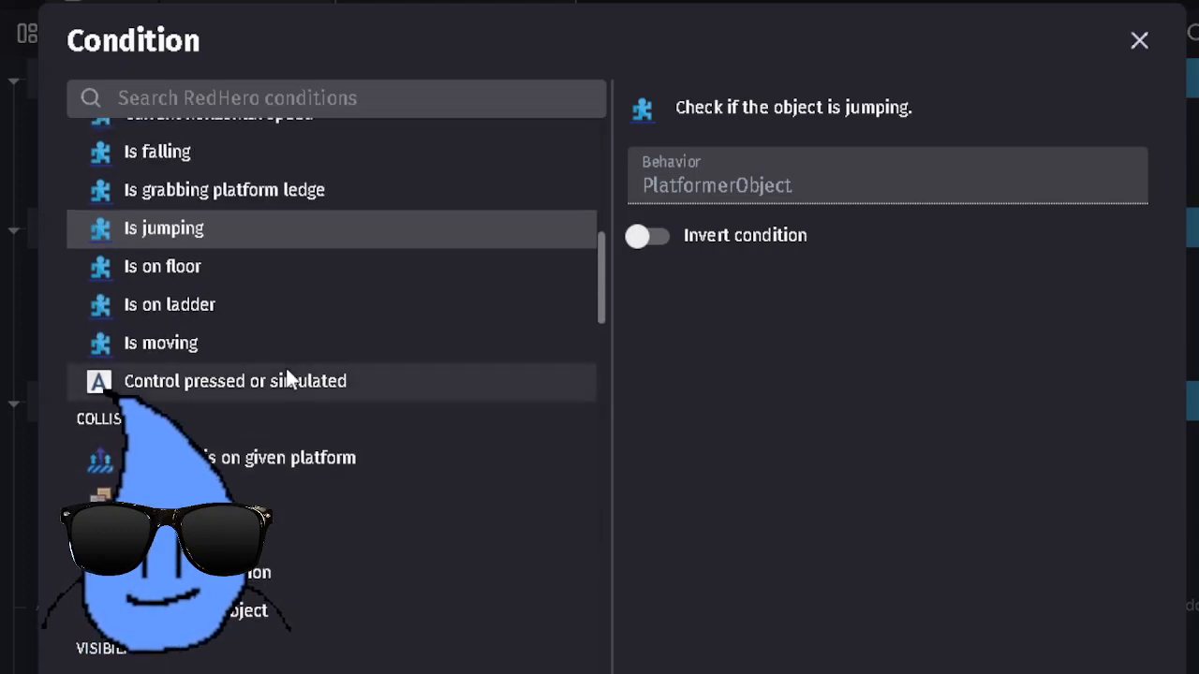
scroll(286, 377, up, 1)
click(225, 220)
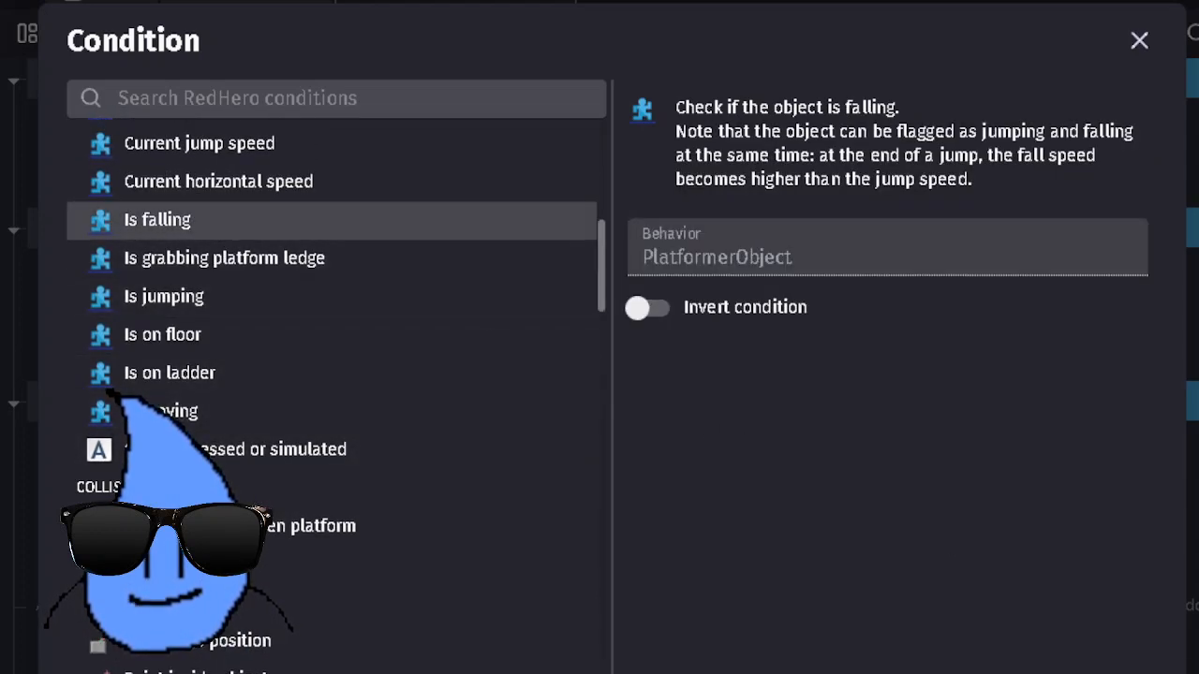
key(Return)
Step: Set the animation name in the falling event's action to Fall
click(843, 543)
click(897, 596)
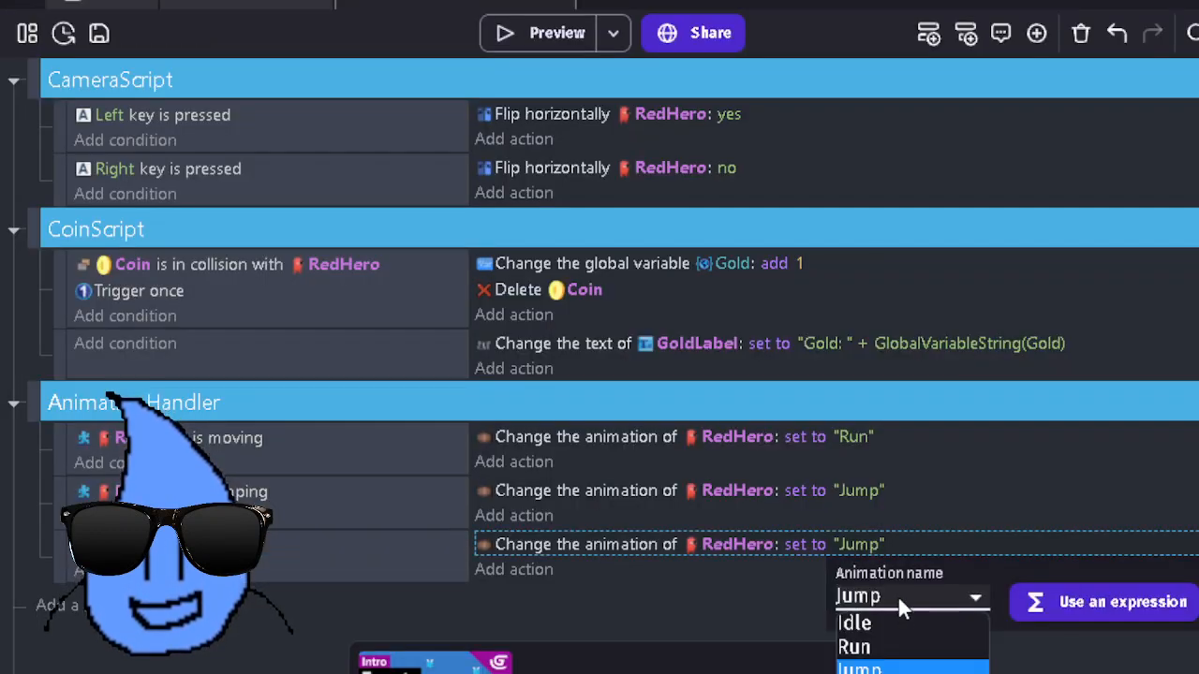
click(860, 673)
click(626, 572)
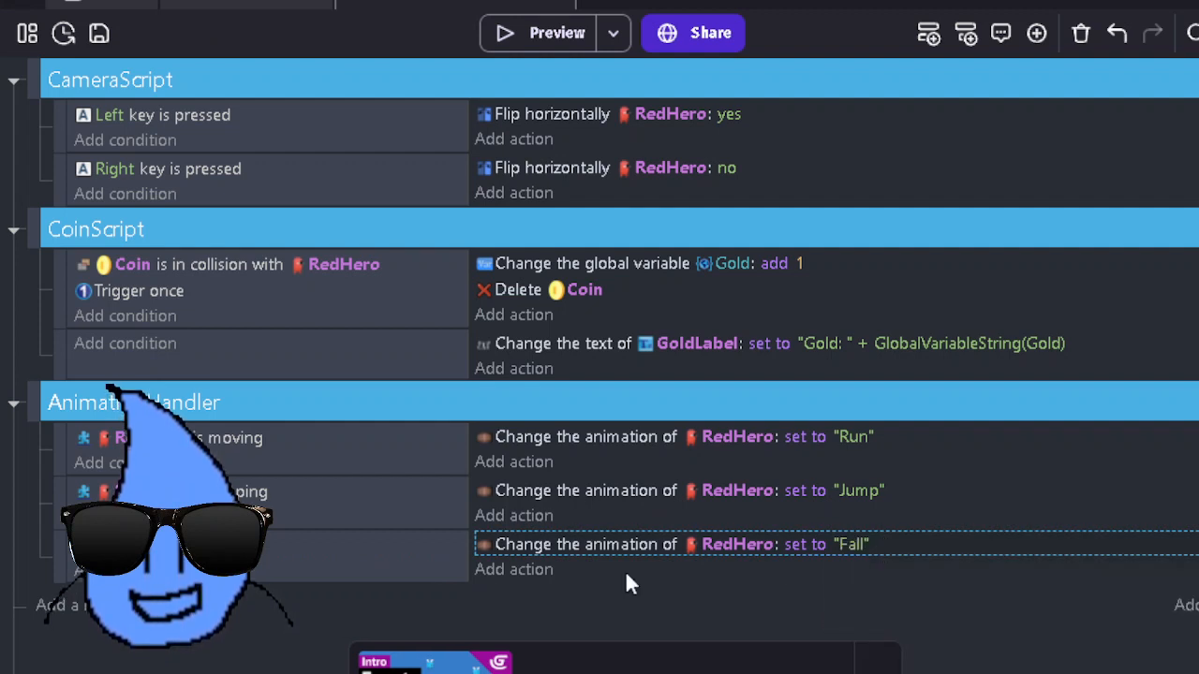
Step: Paste another copy of the event below the falling one and change its RedHero condition to Is on ladder
key(ctrl+v)
click(154, 598)
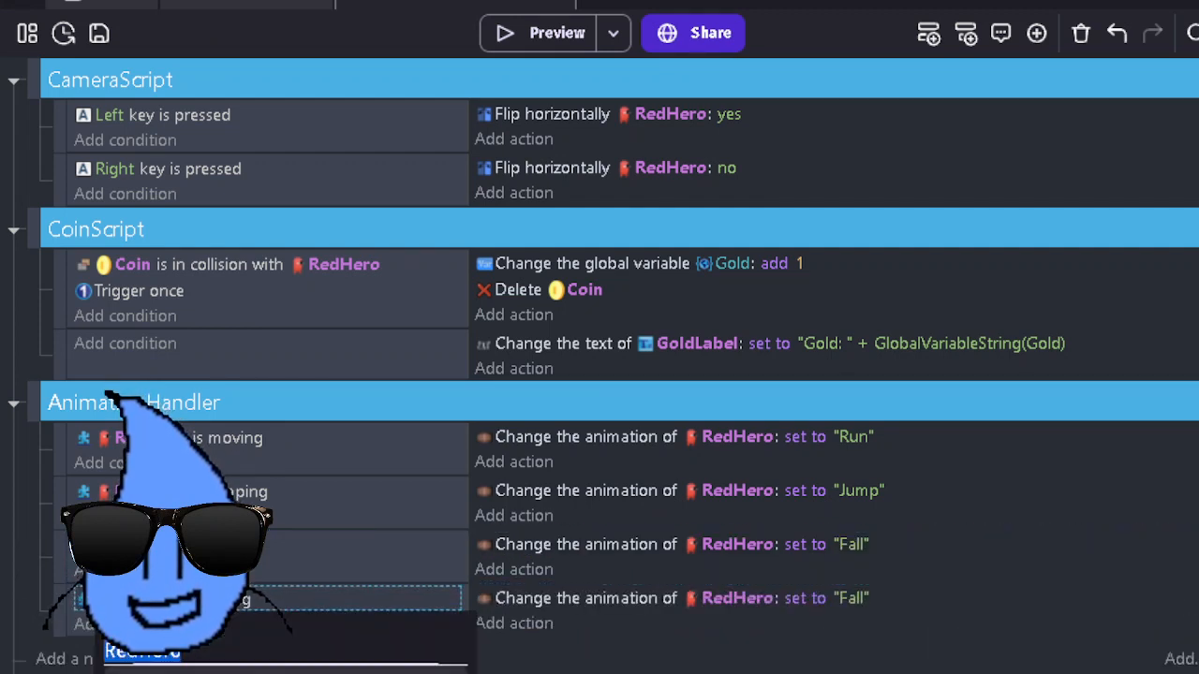
double_click(264, 594)
click(264, 584)
scroll(343, 211, up, 2)
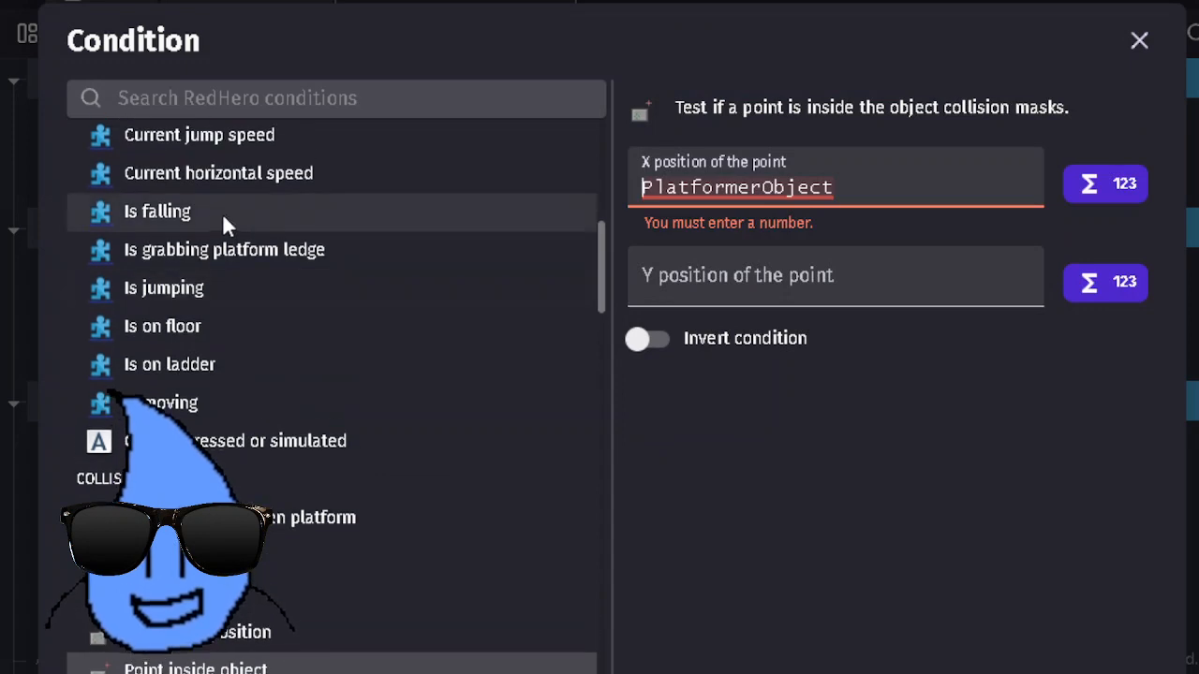
click(186, 368)
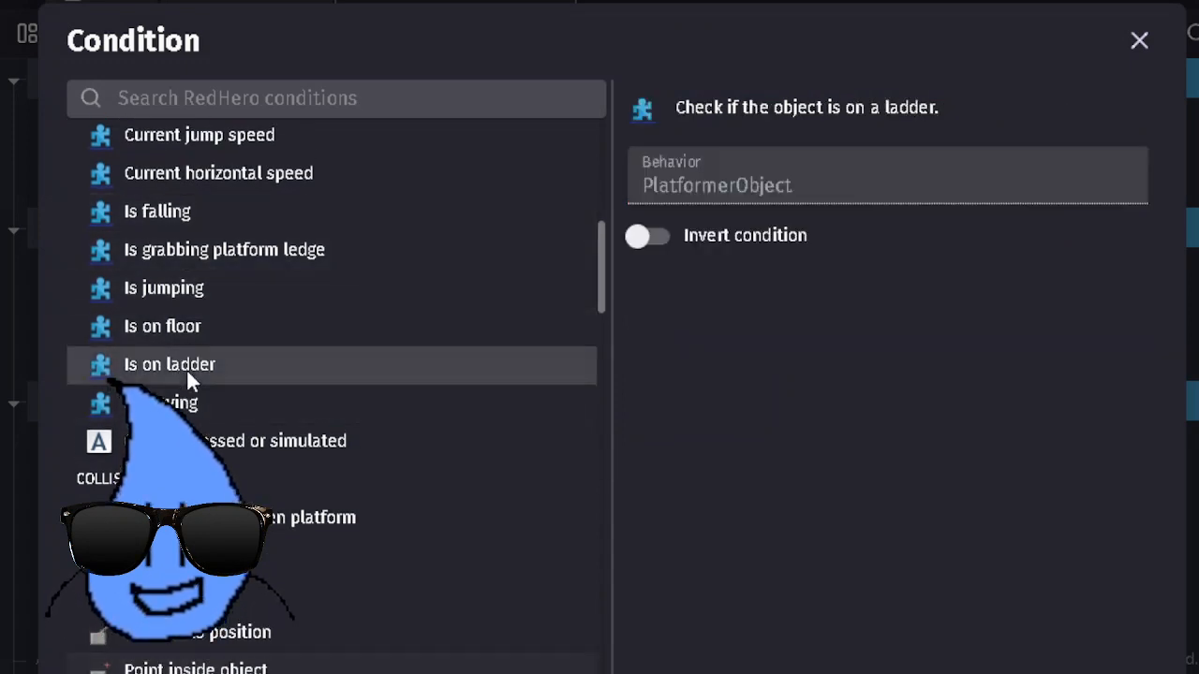
click(925, 664)
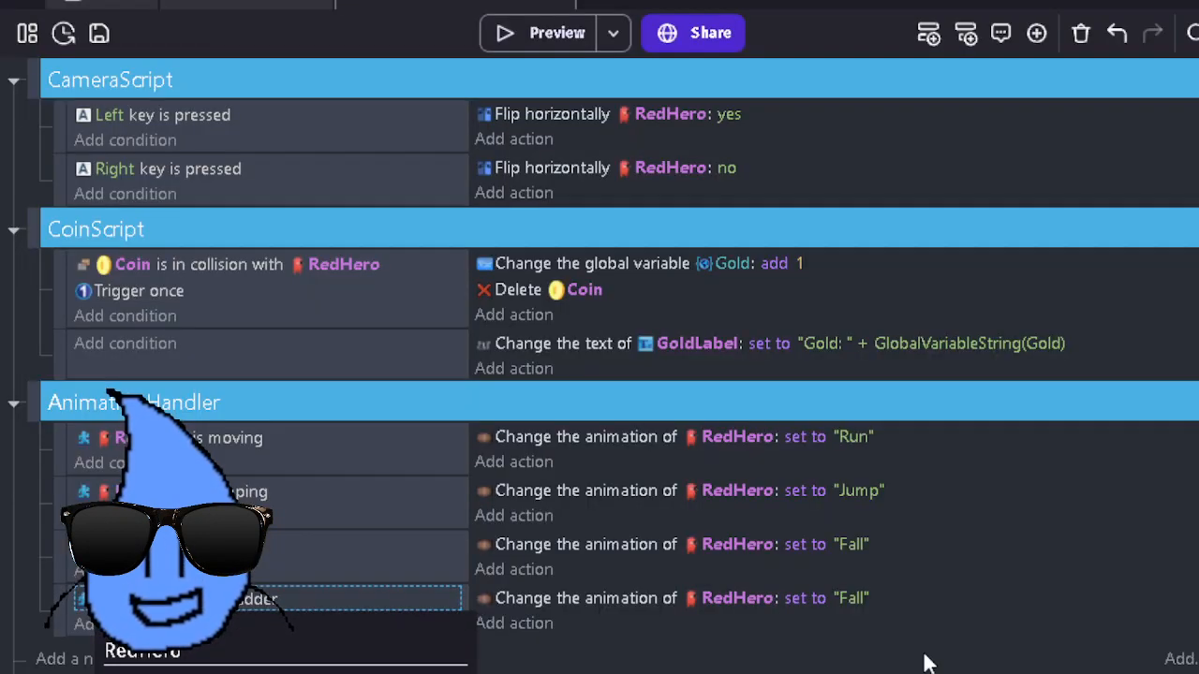
Step: Set the animation name in the ladder event's action to Climb and launch a preview of the game
click(851, 598)
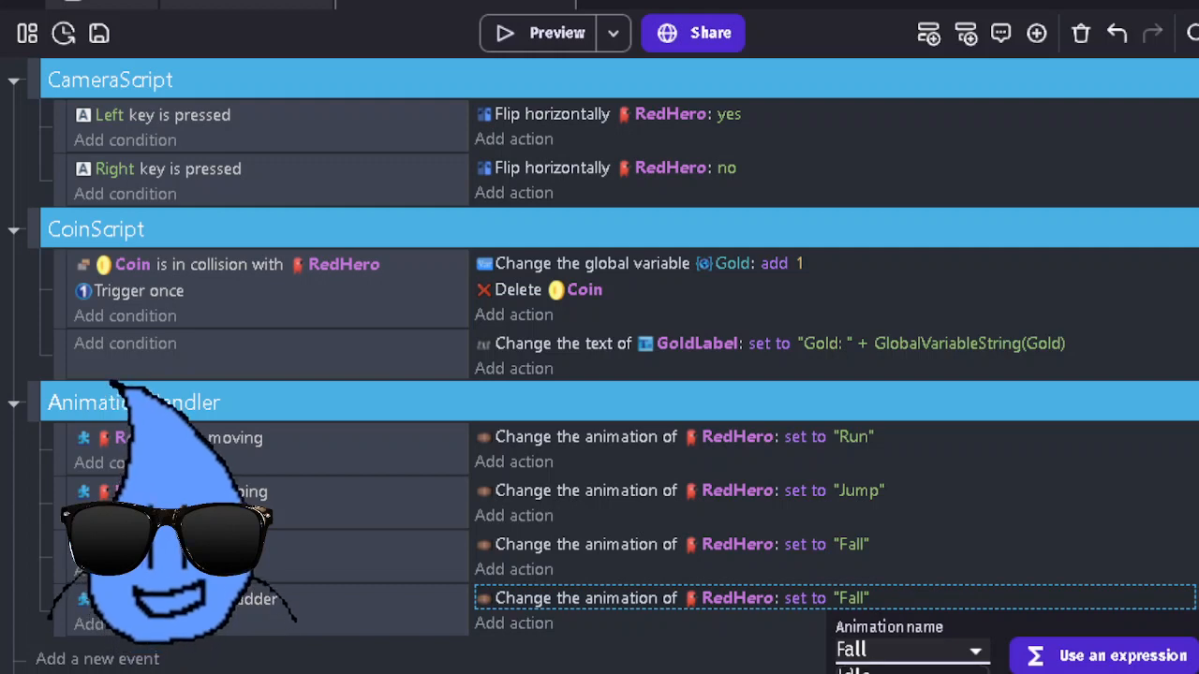
click(881, 673)
click(785, 284)
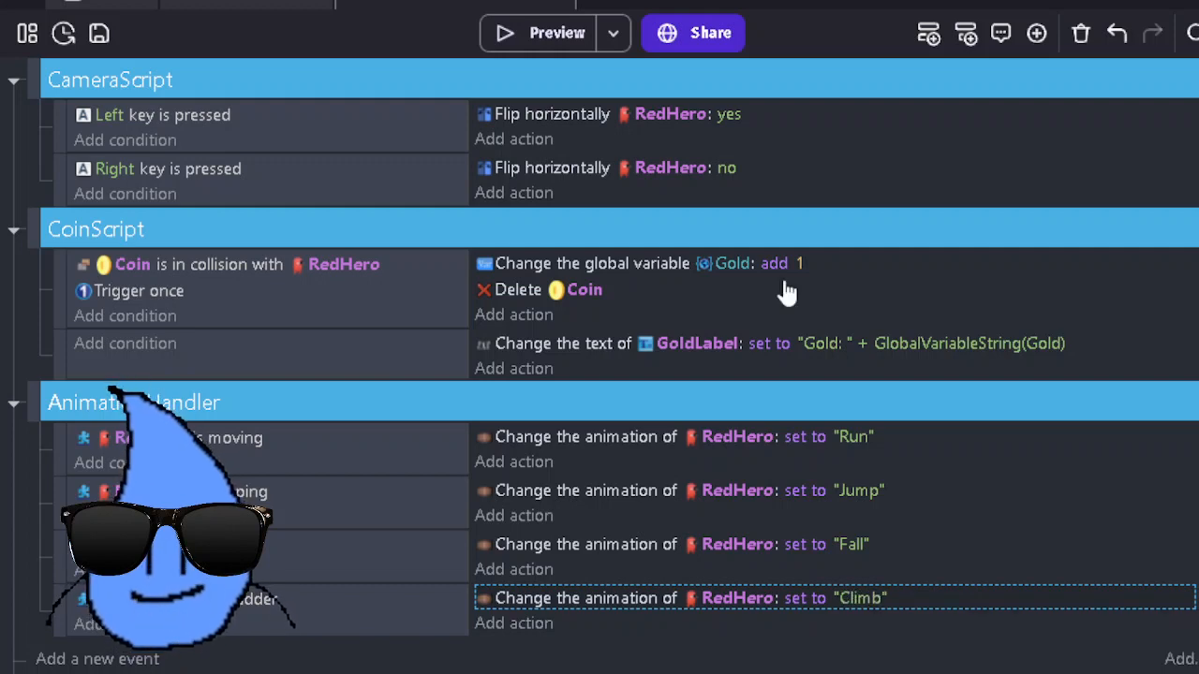
click(540, 45)
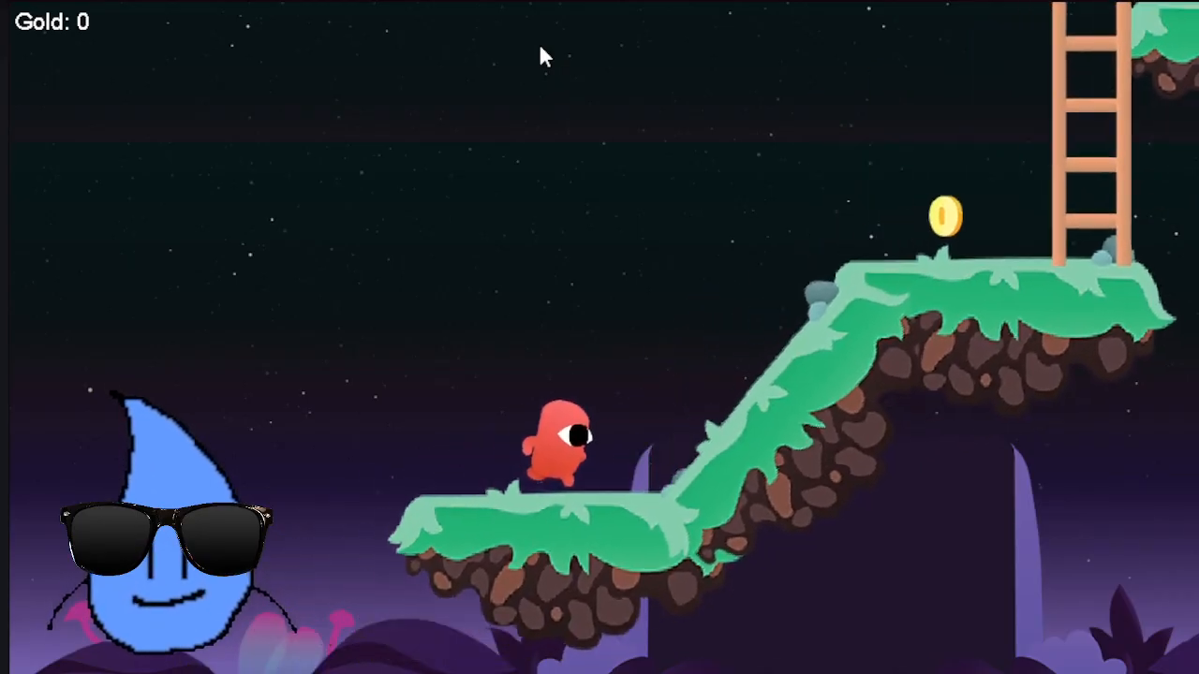
Step: Playtest the hero's run, jump and fall animations in both directions, collect the coin, and close the preview
key(Right)
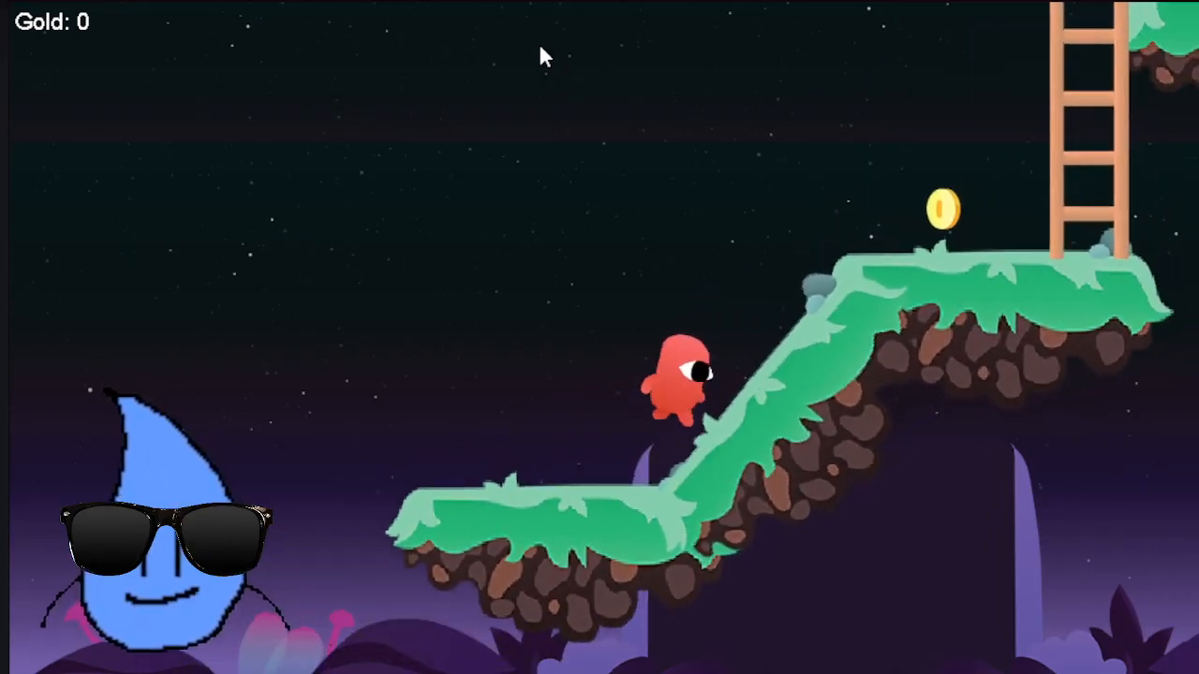
key(Left)
key(Right)
key(space)
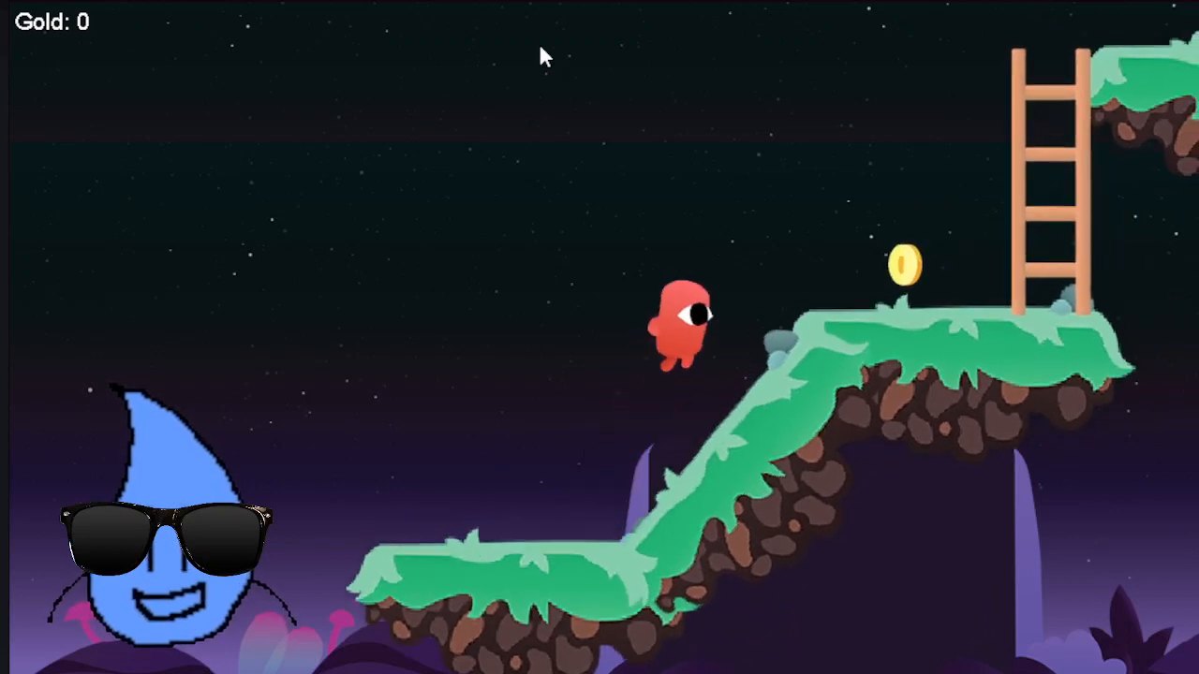
key(space)
key(Left)
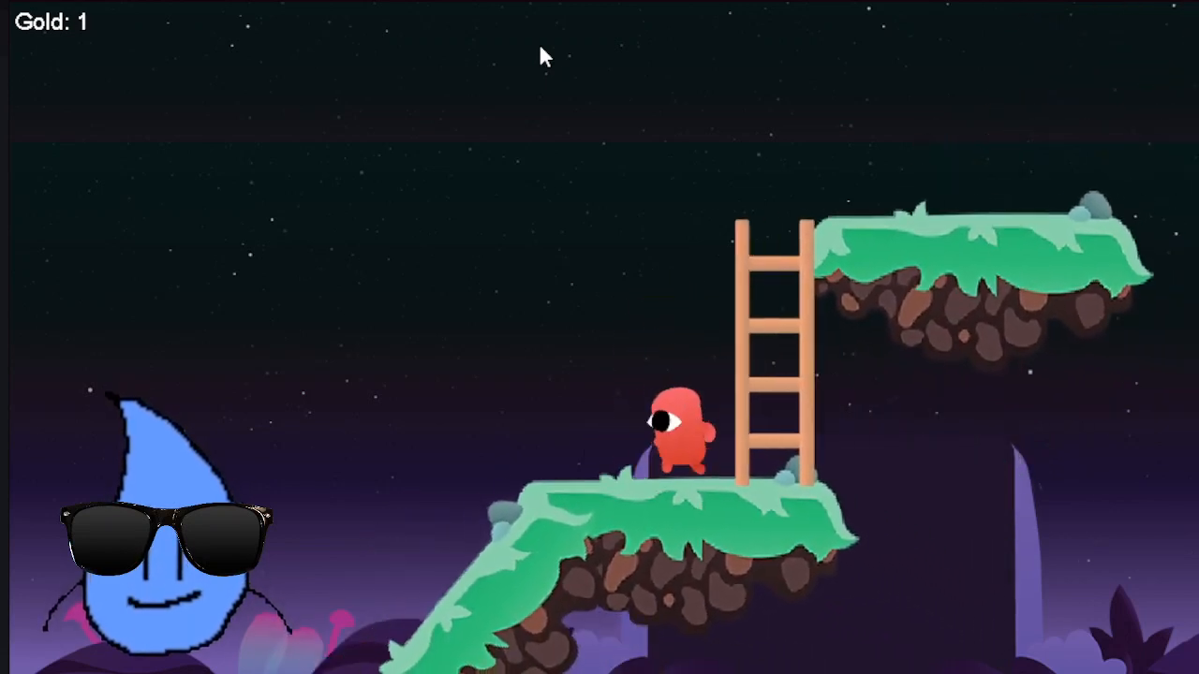
key(Left)
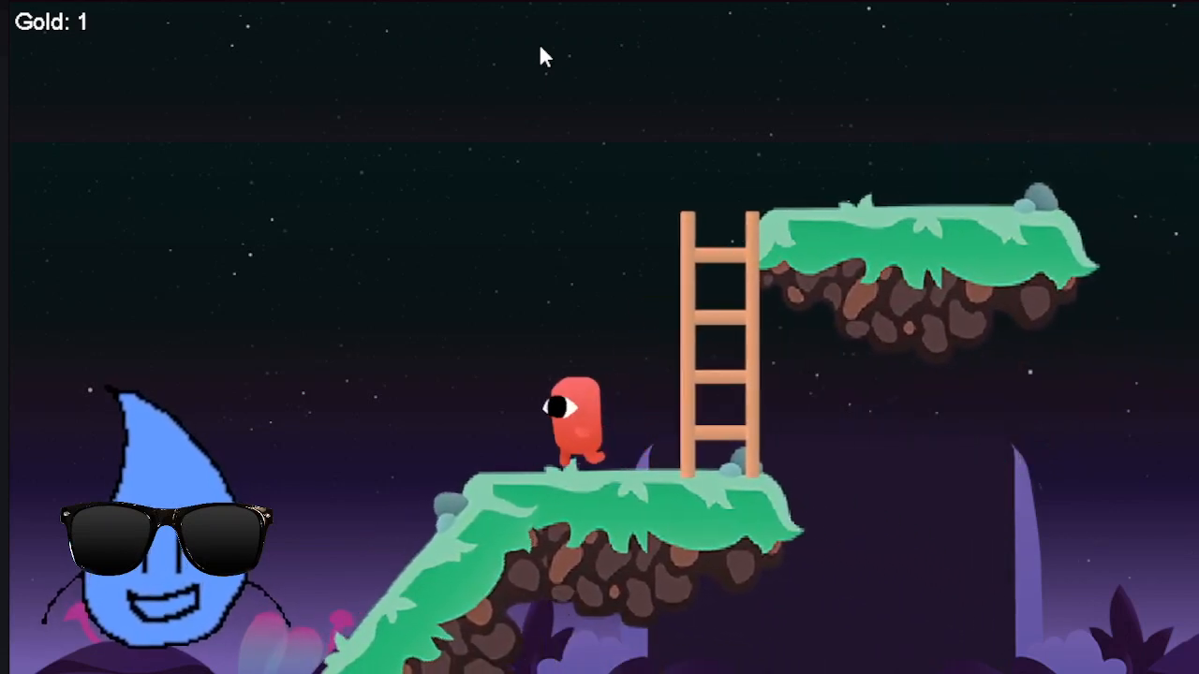
key(Left)
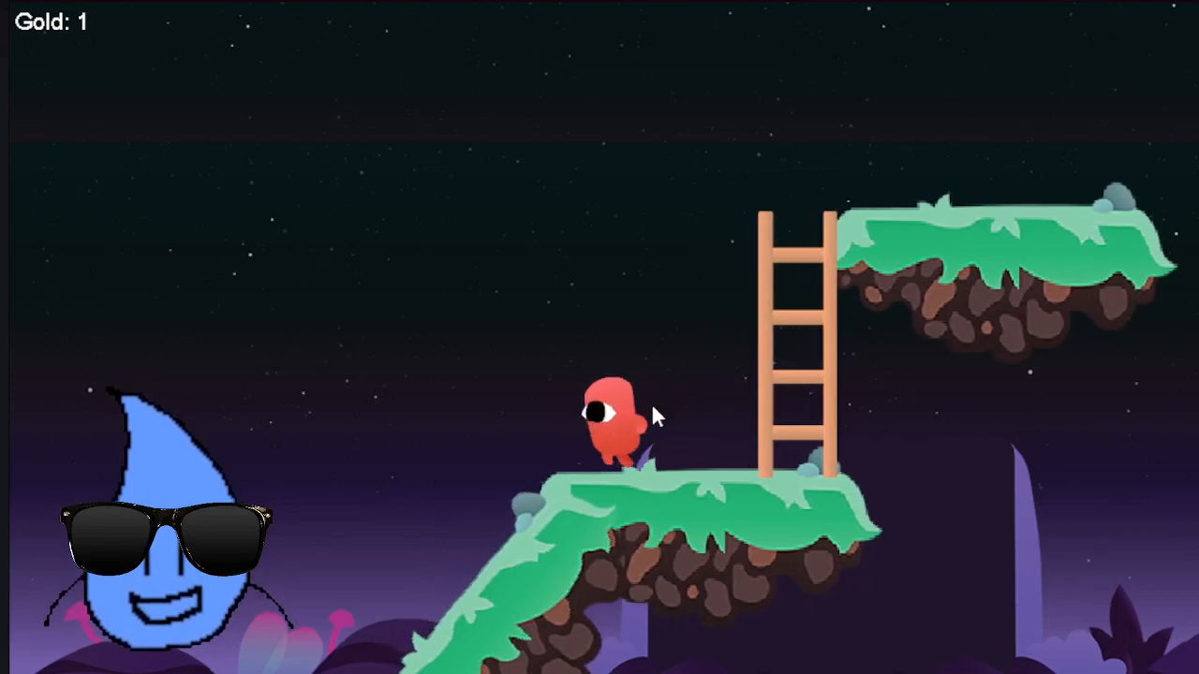
click(1169, 4)
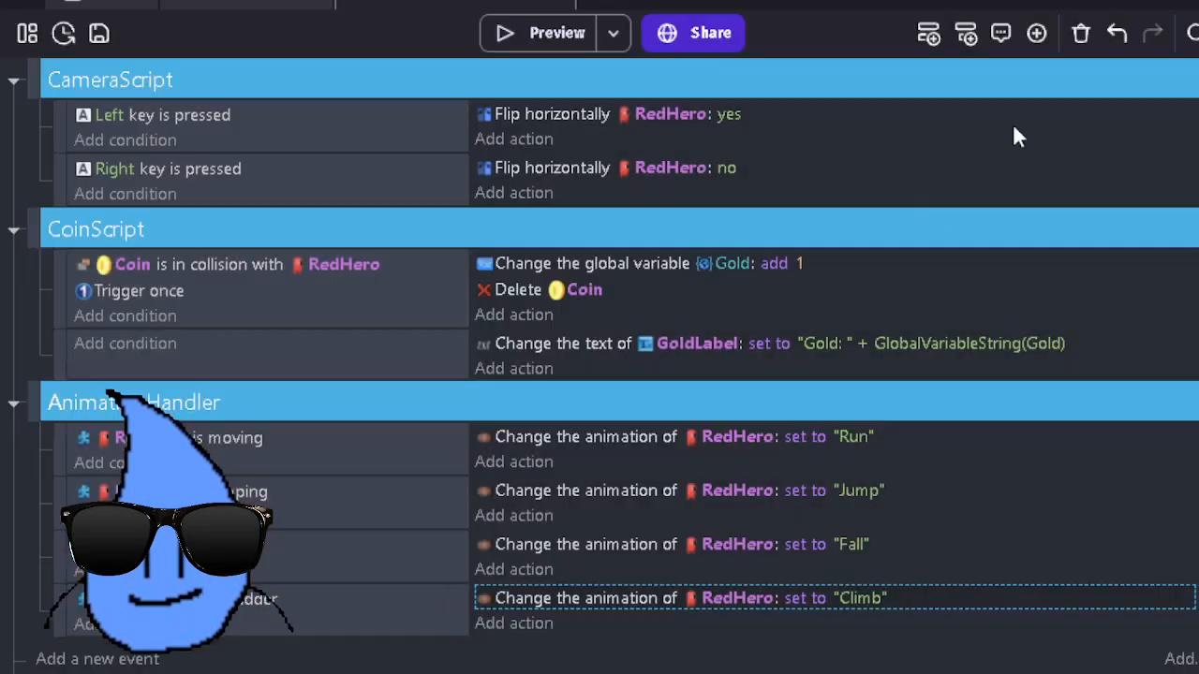
Step: Duplicate the ladder event in AnimationHandler and change the copy's RedHero condition to an inverted Is moving
click(372, 627)
key(ctrl+c)
key(ctrl+v)
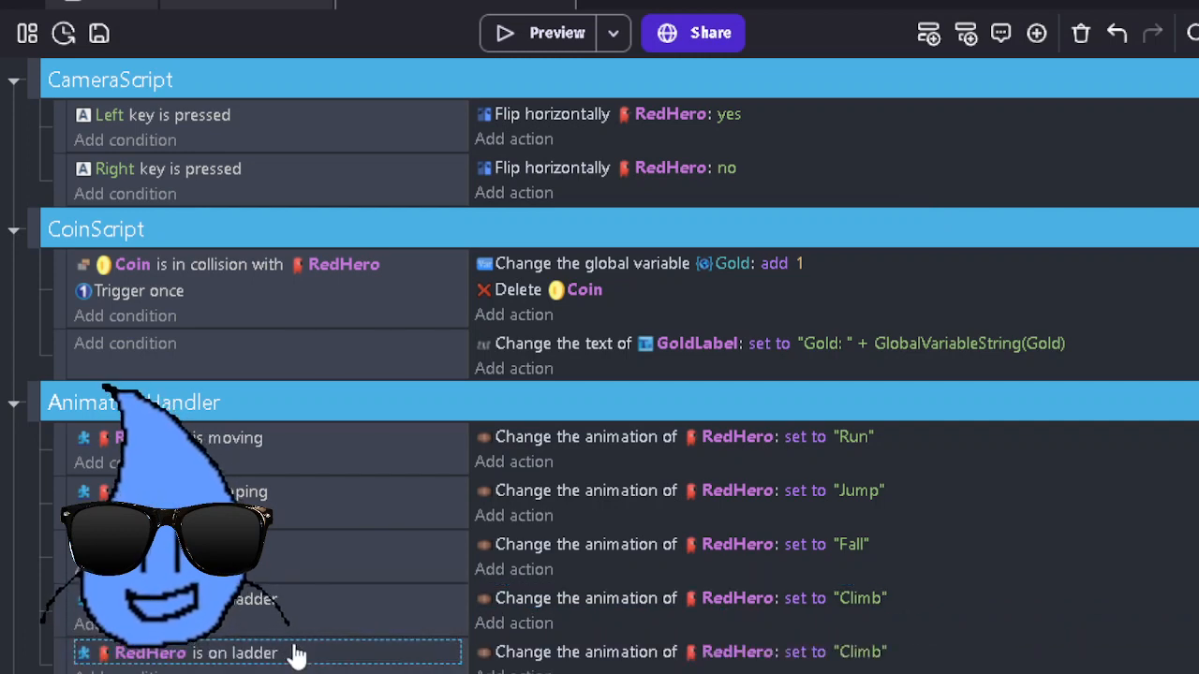
double_click(296, 654)
scroll(328, 276, up, 5)
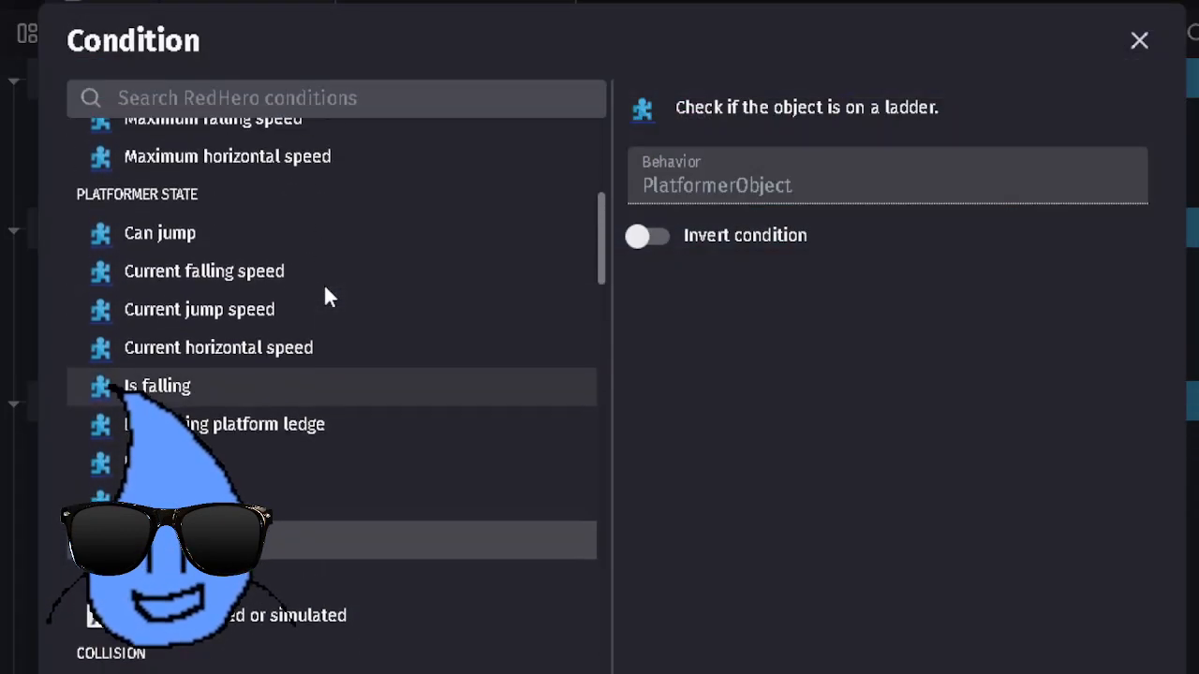
click(324, 281)
scroll(313, 305, down, 1)
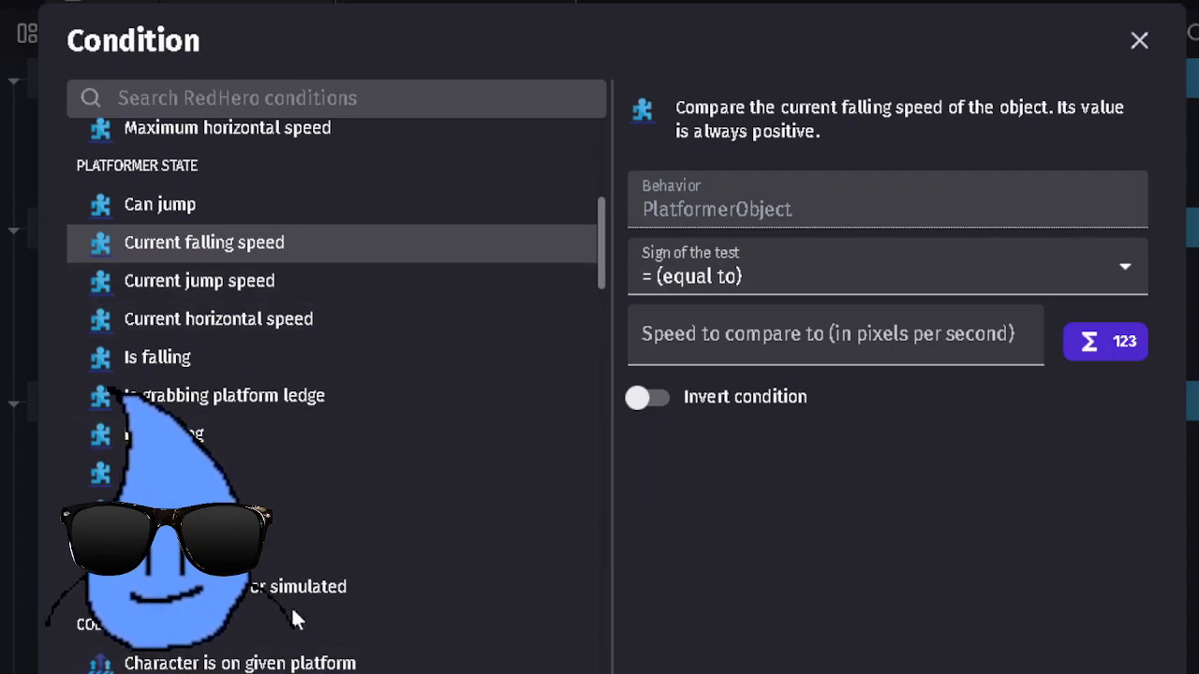
click(260, 547)
double_click(274, 544)
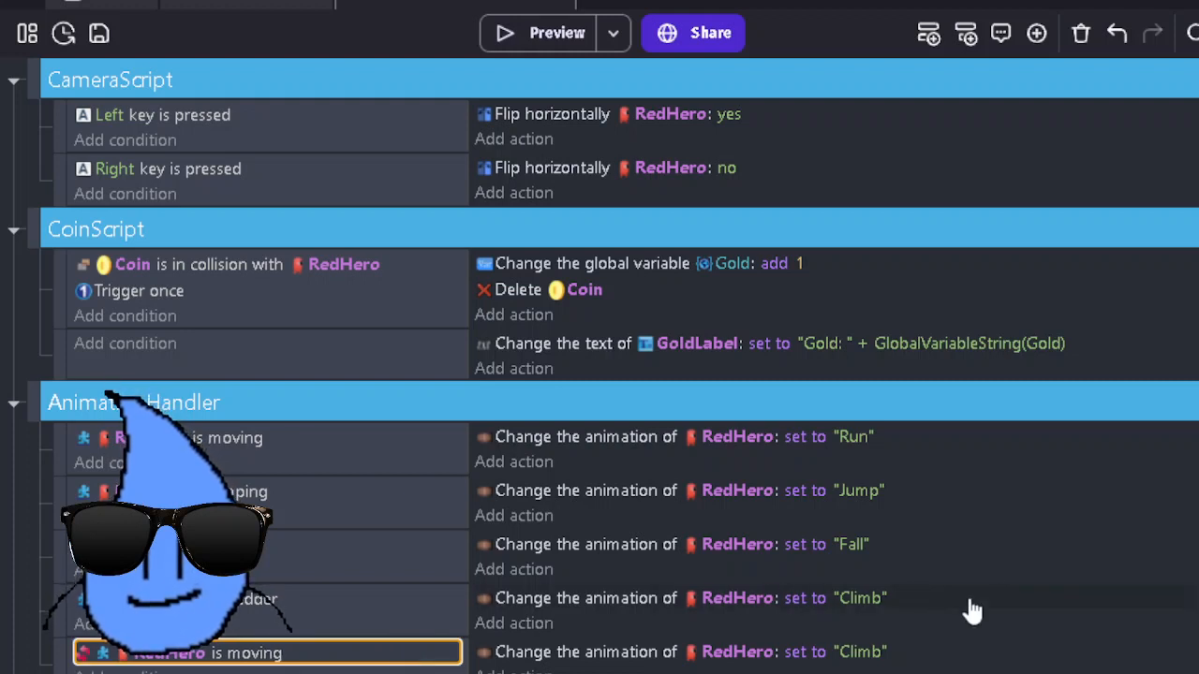
Step: Set the animation name in the not-moving event's action to Idle and launch a preview of the game
click(856, 653)
click(855, 580)
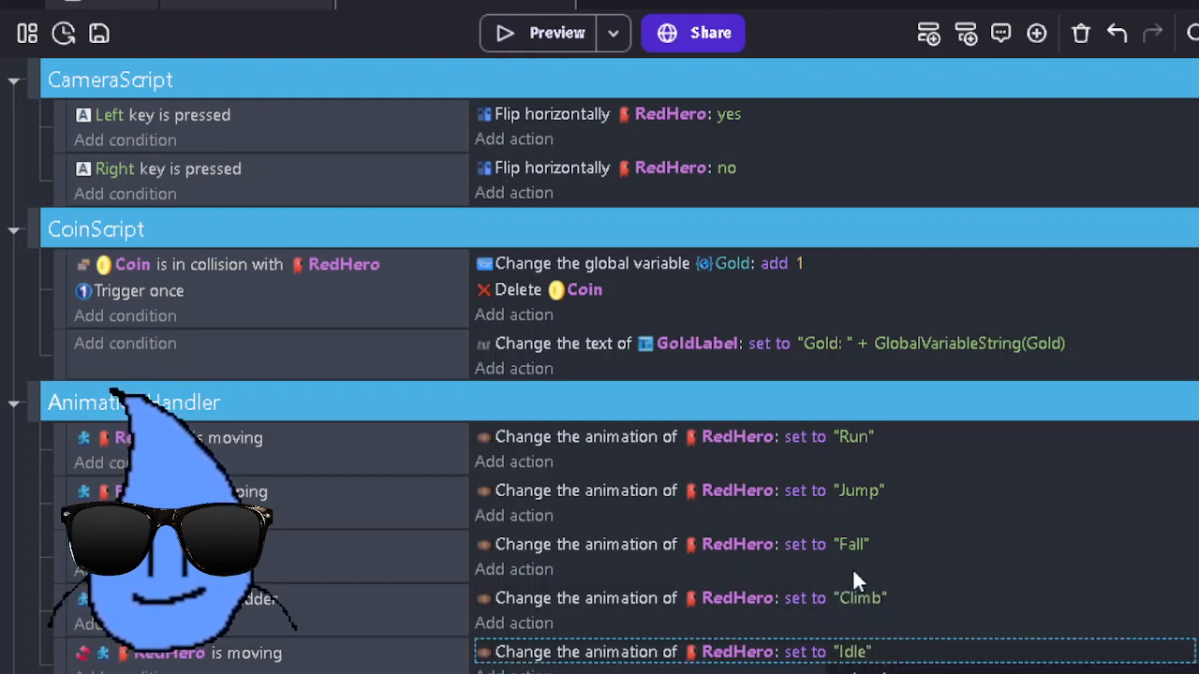
click(513, 34)
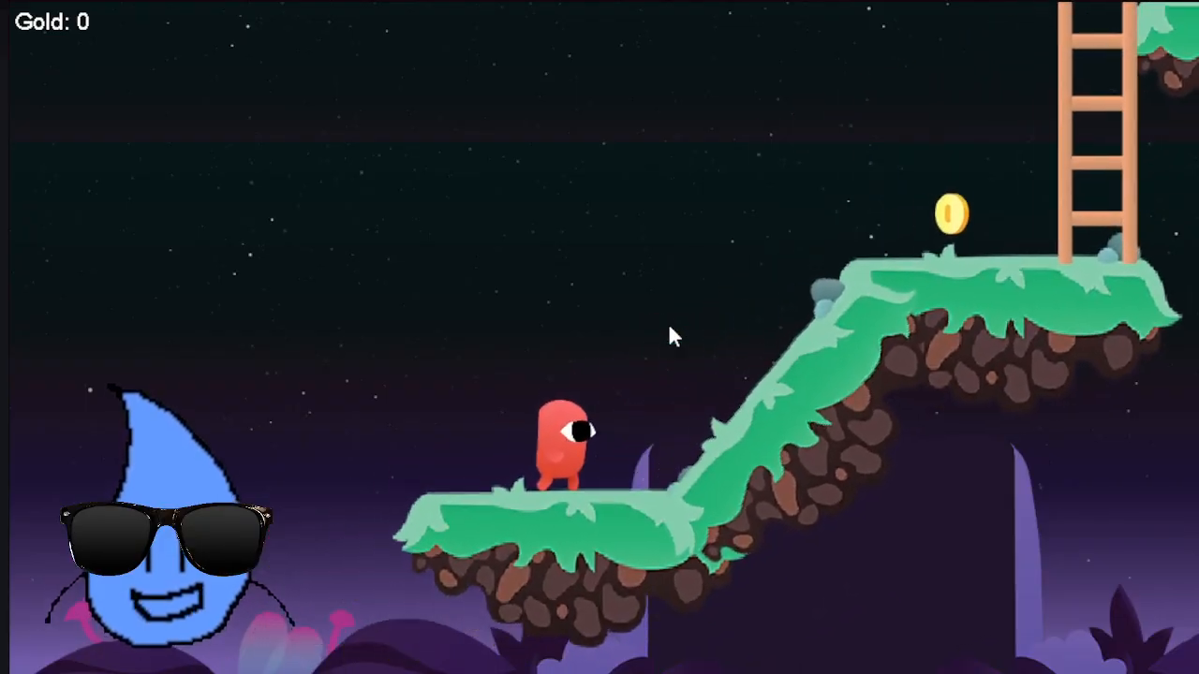
Step: Playtest the idle, run and jump animations across the platforms, let the hero drop off the level, and close the preview
key(Right)
key(space)
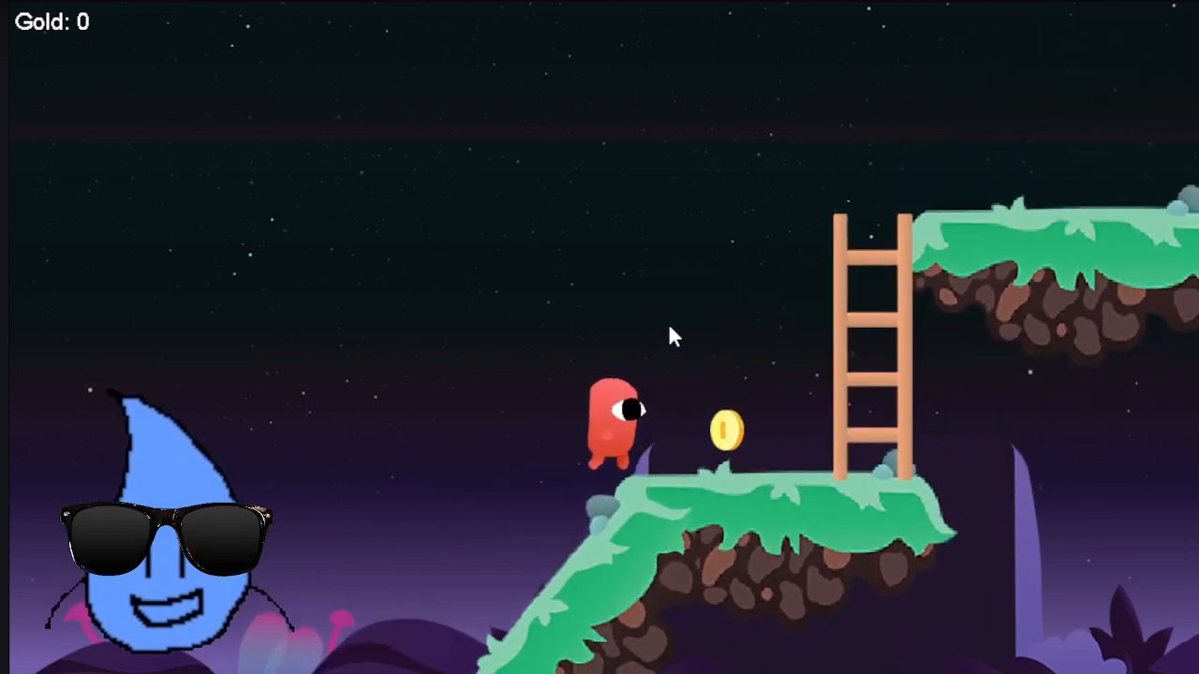
key(Right)
key(Left)
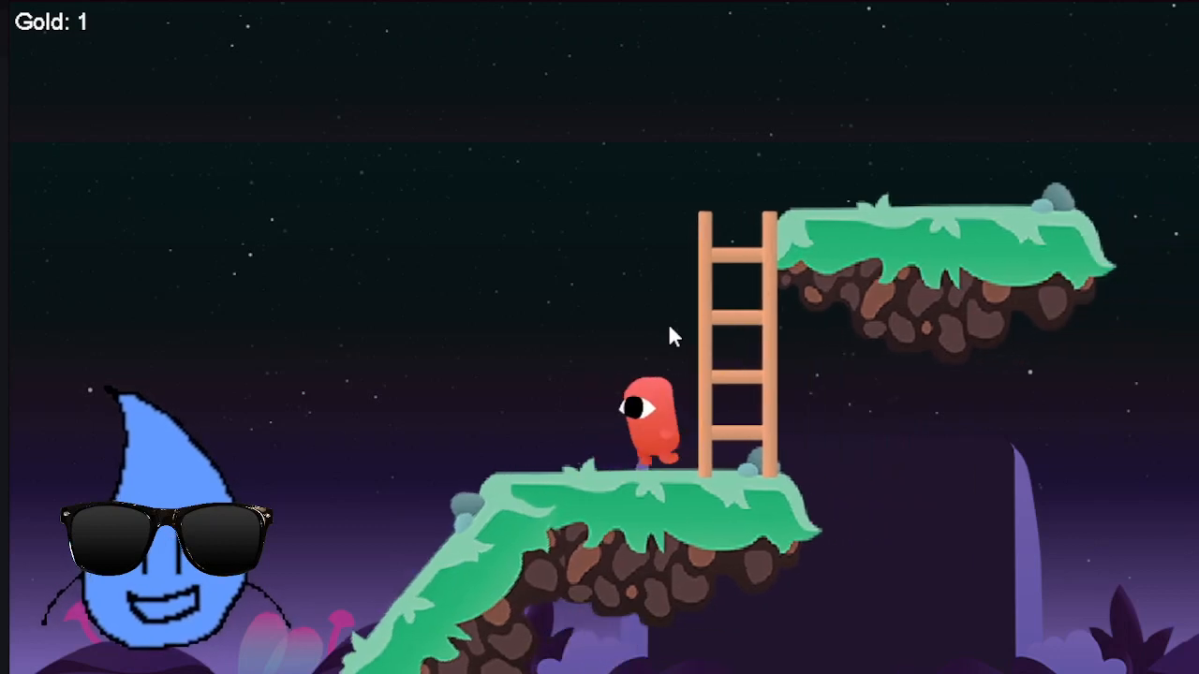
key(space)
key(Right)
key(space)
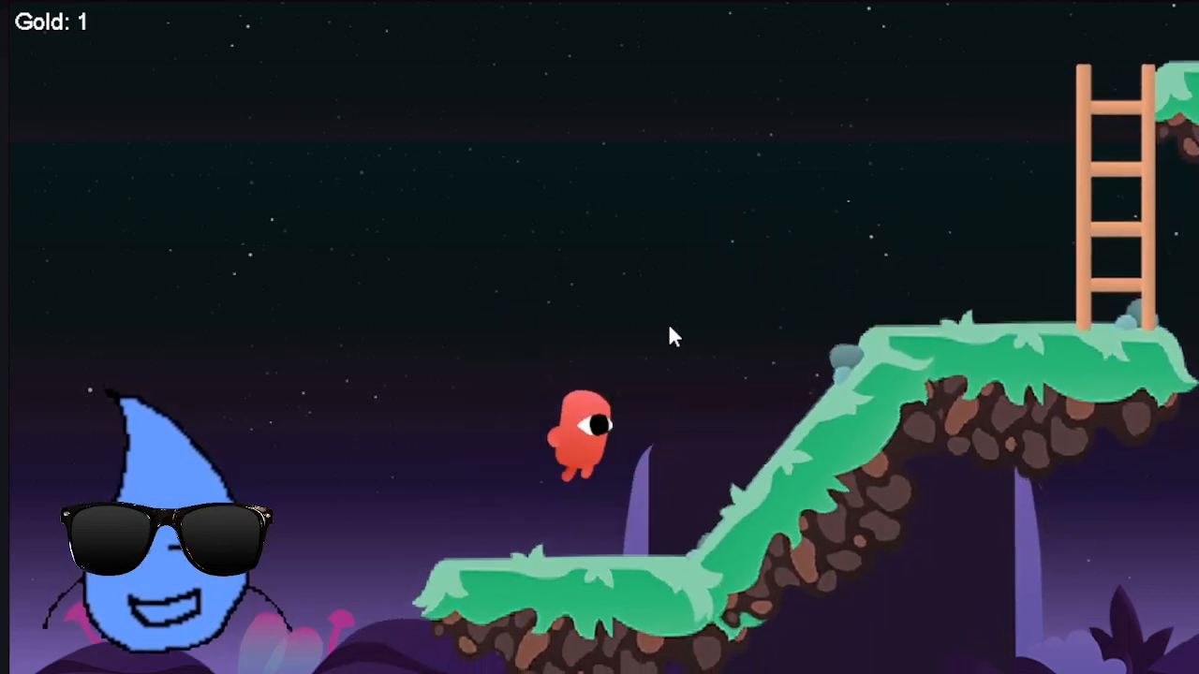
key(Left)
key(space)
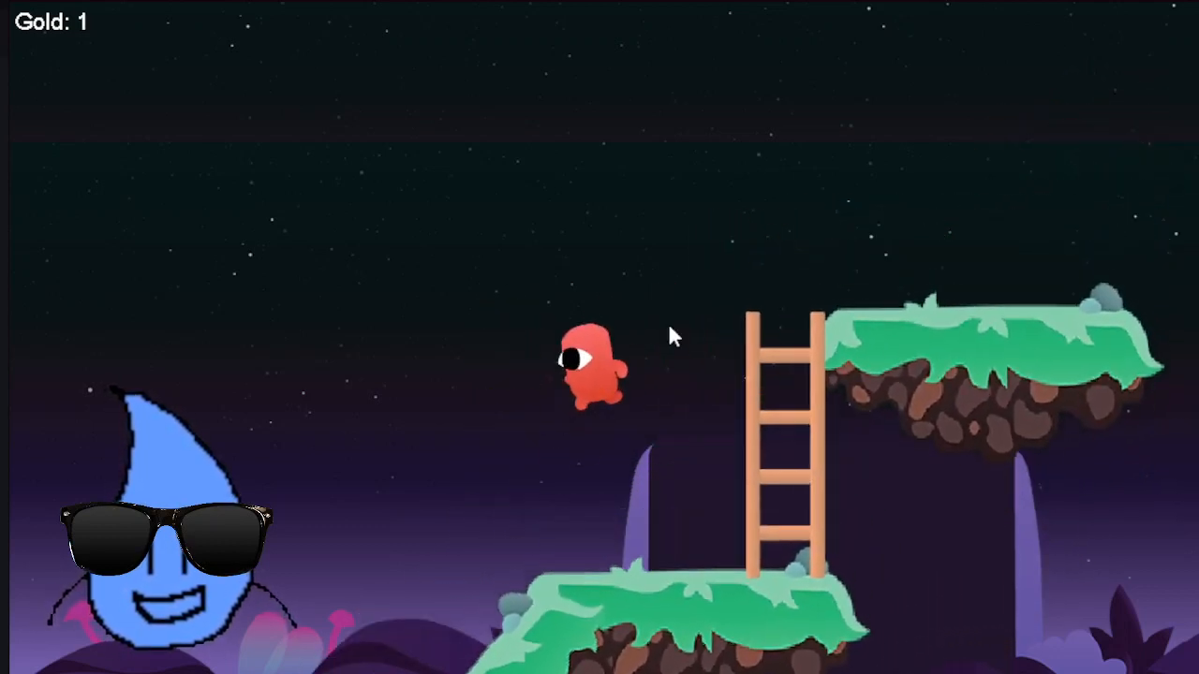
key(Right)
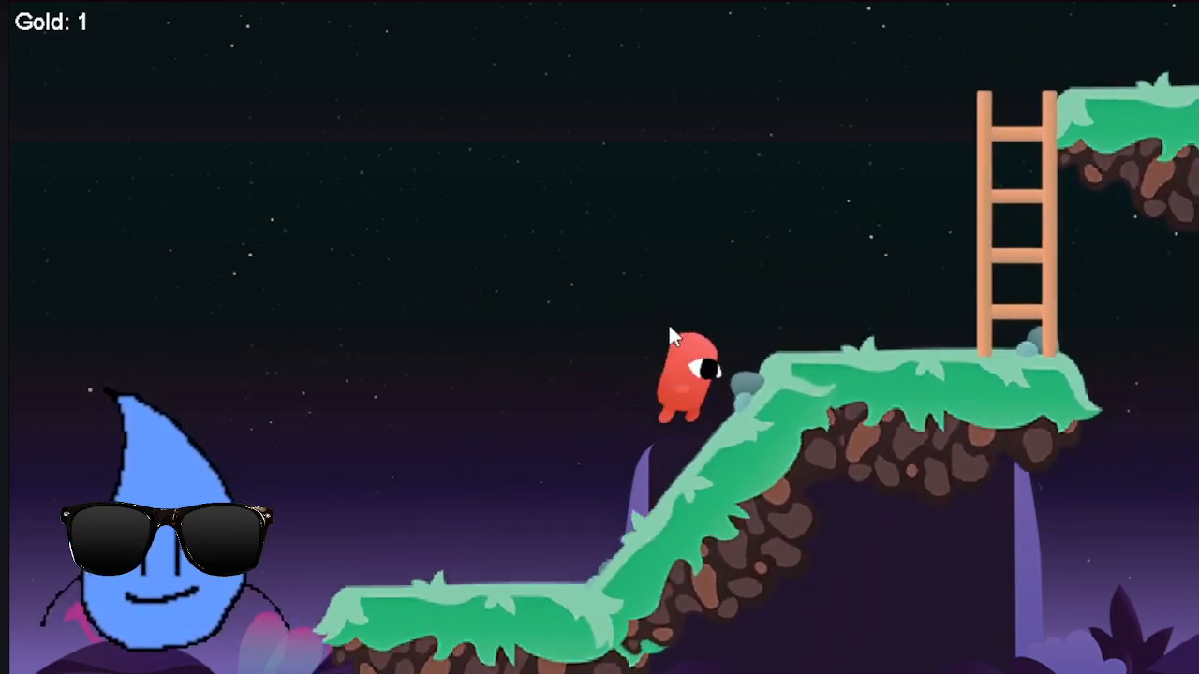
key(space)
key(space)
key(Left)
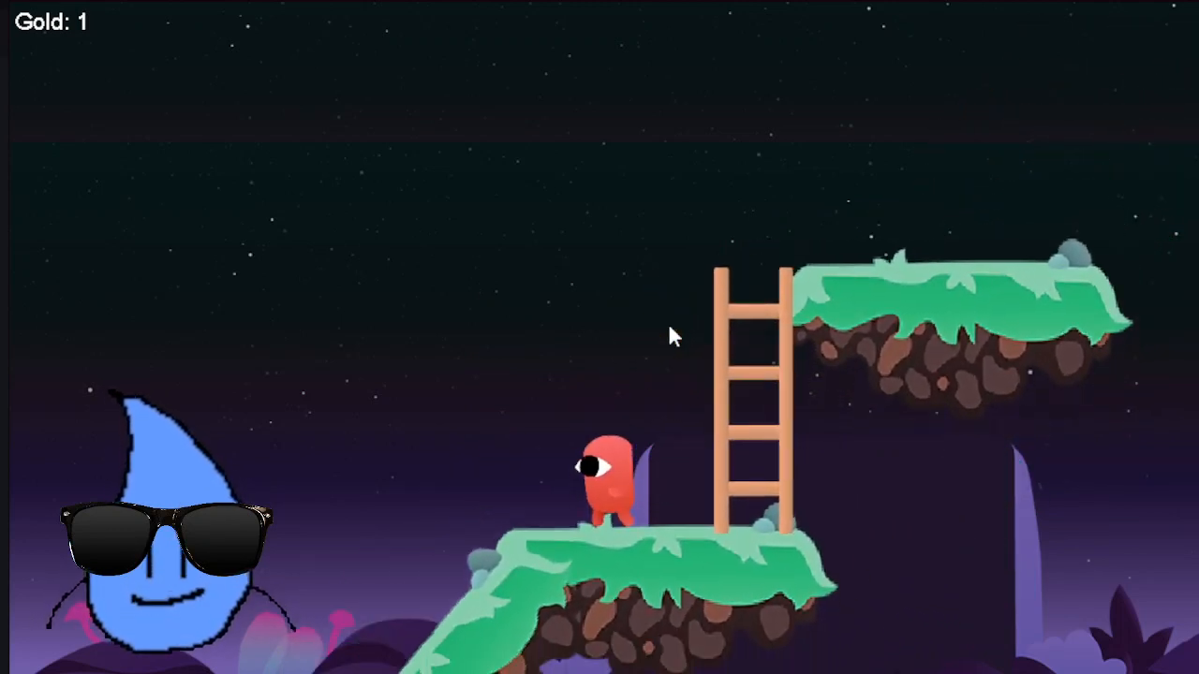
key(space)
key(space)
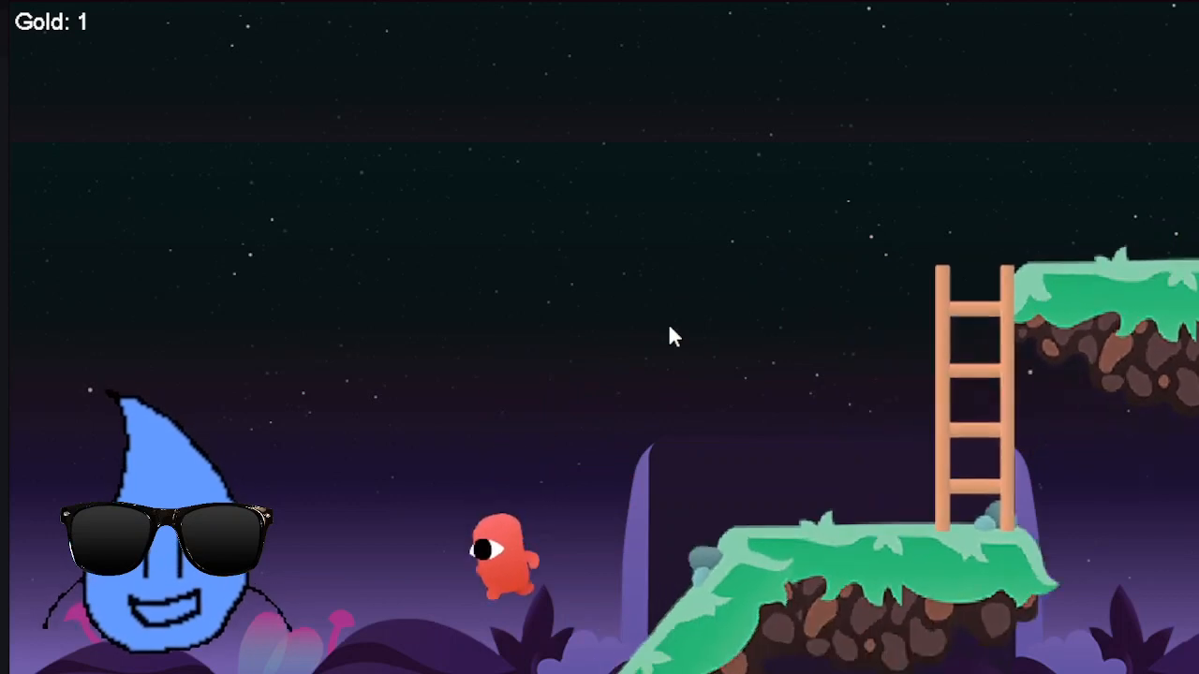
key(Right)
key(Left)
key(space)
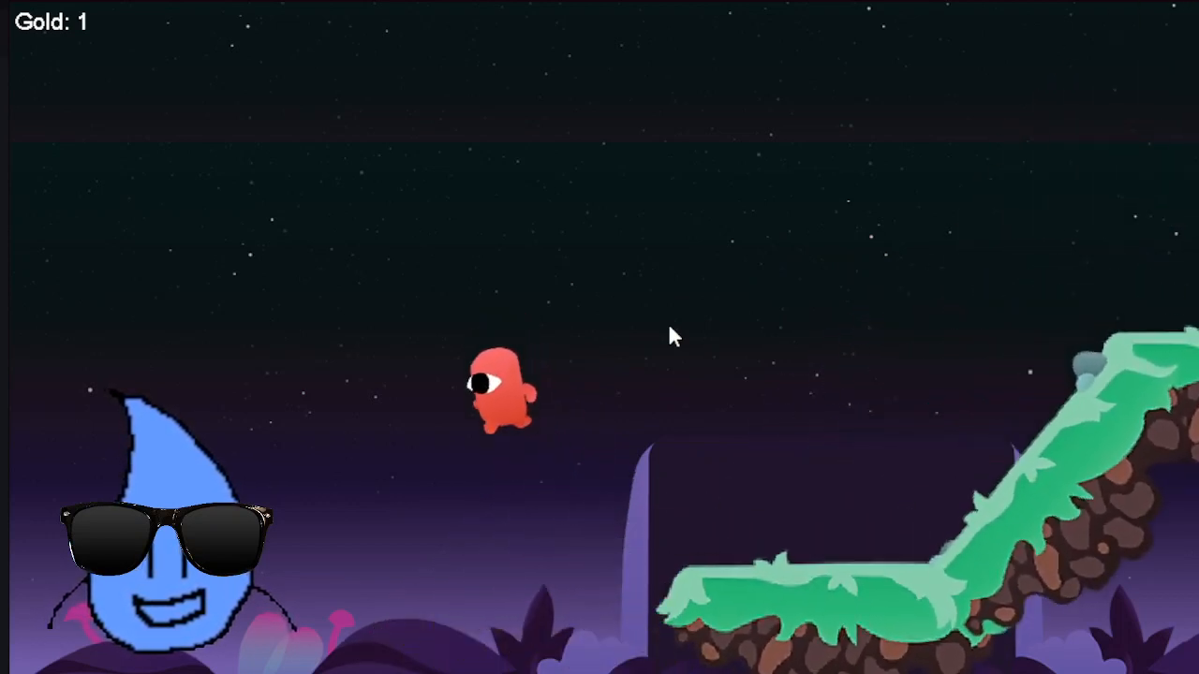
key(Right)
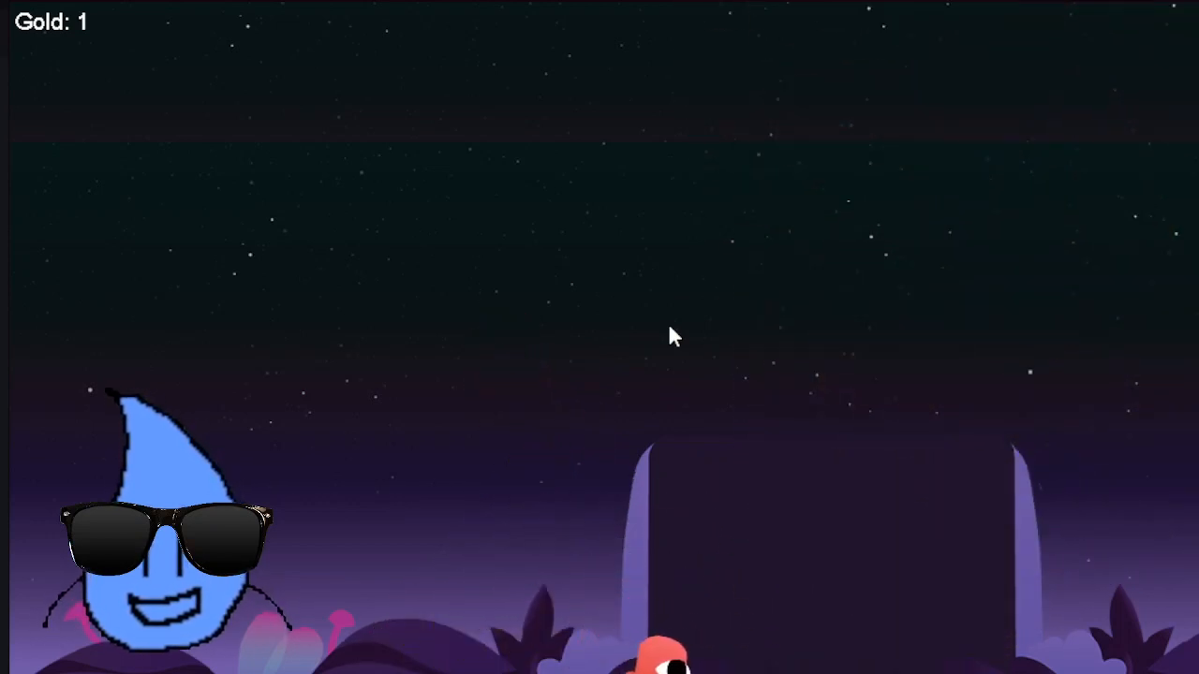
click(1188, 13)
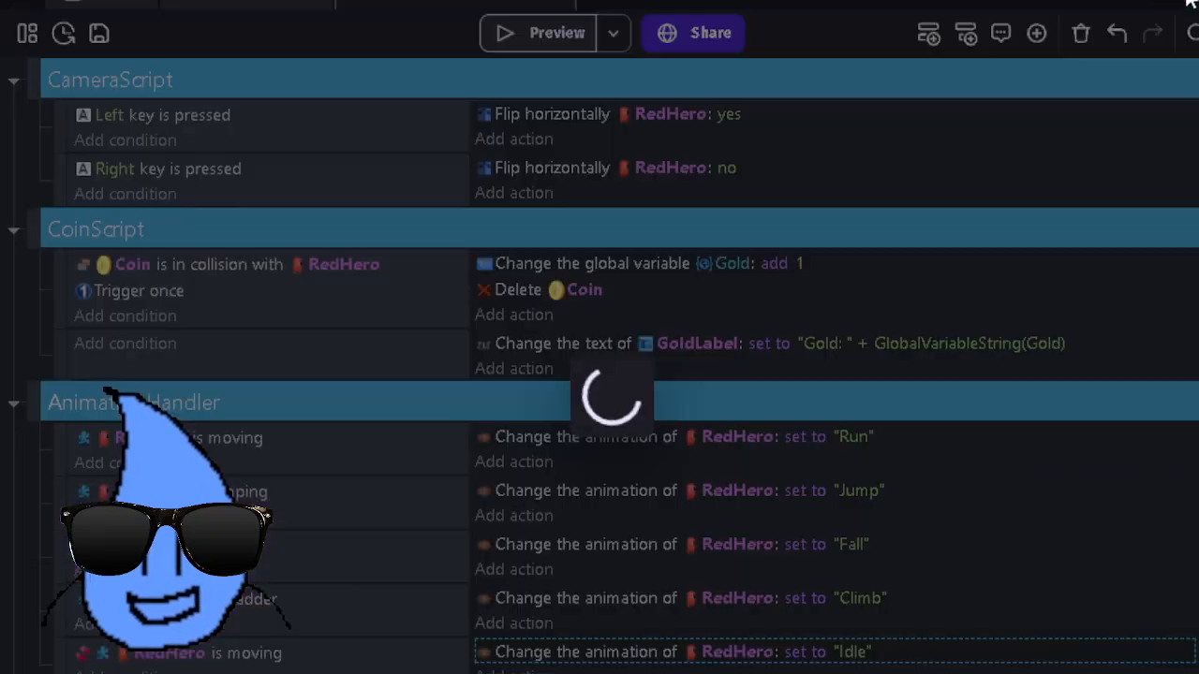
Step: Add a death scene to the project and open it
click(27, 36)
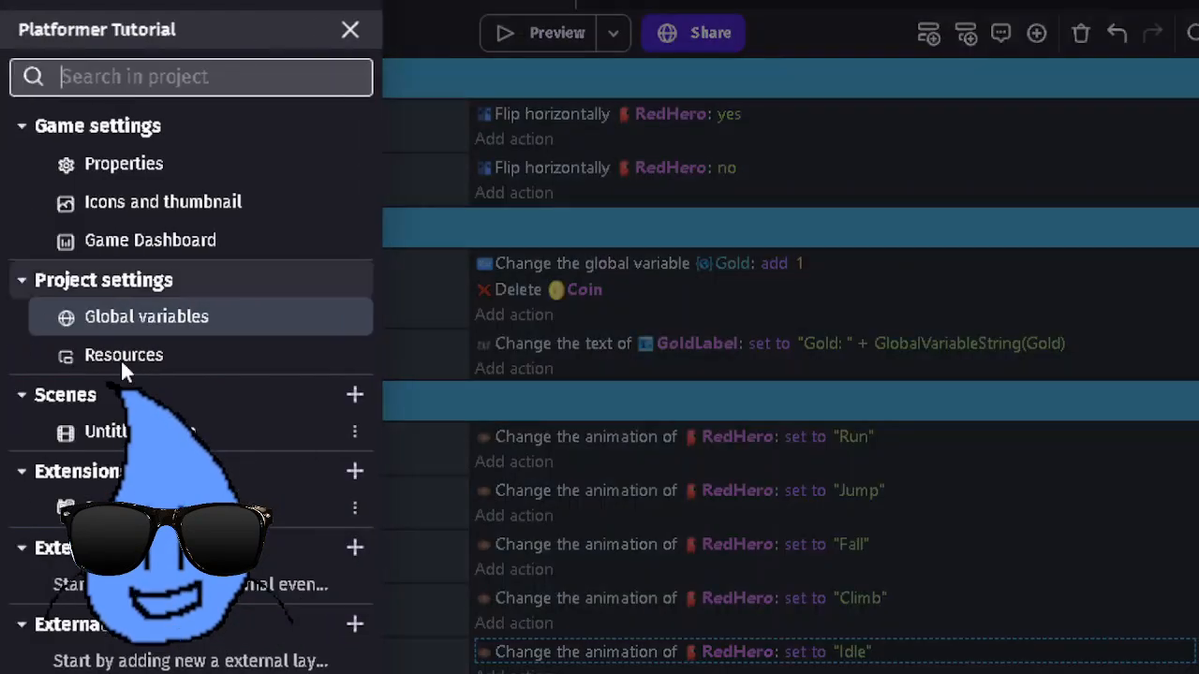
click(346, 400)
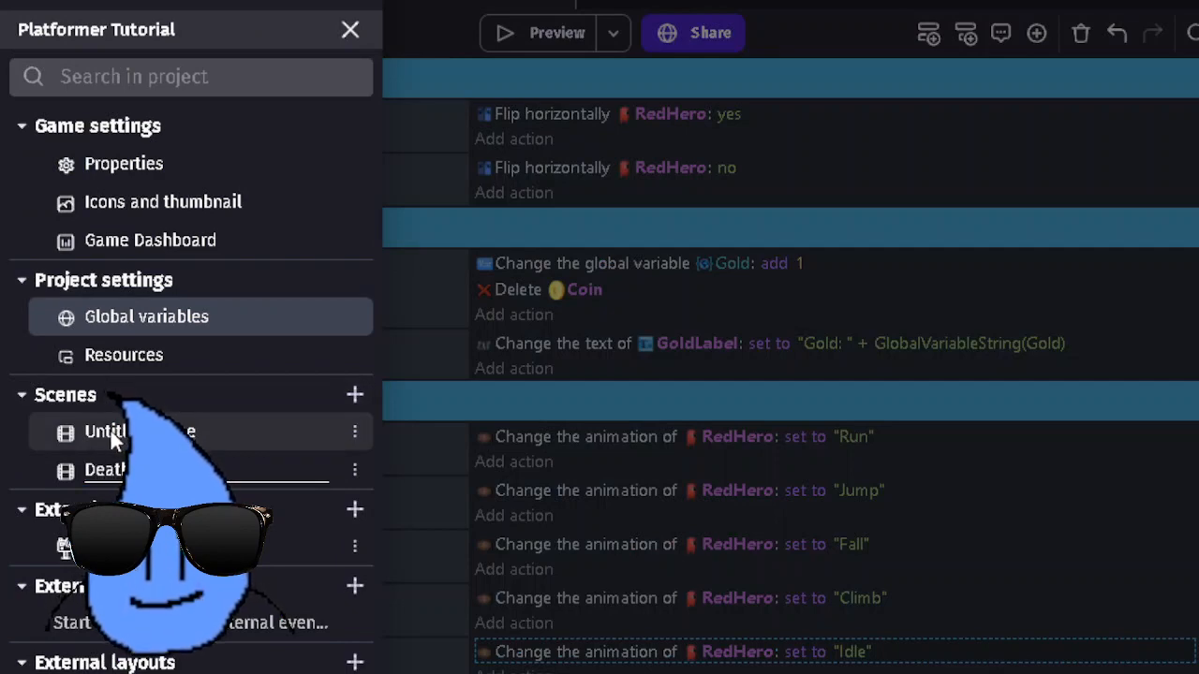
click(38, 467)
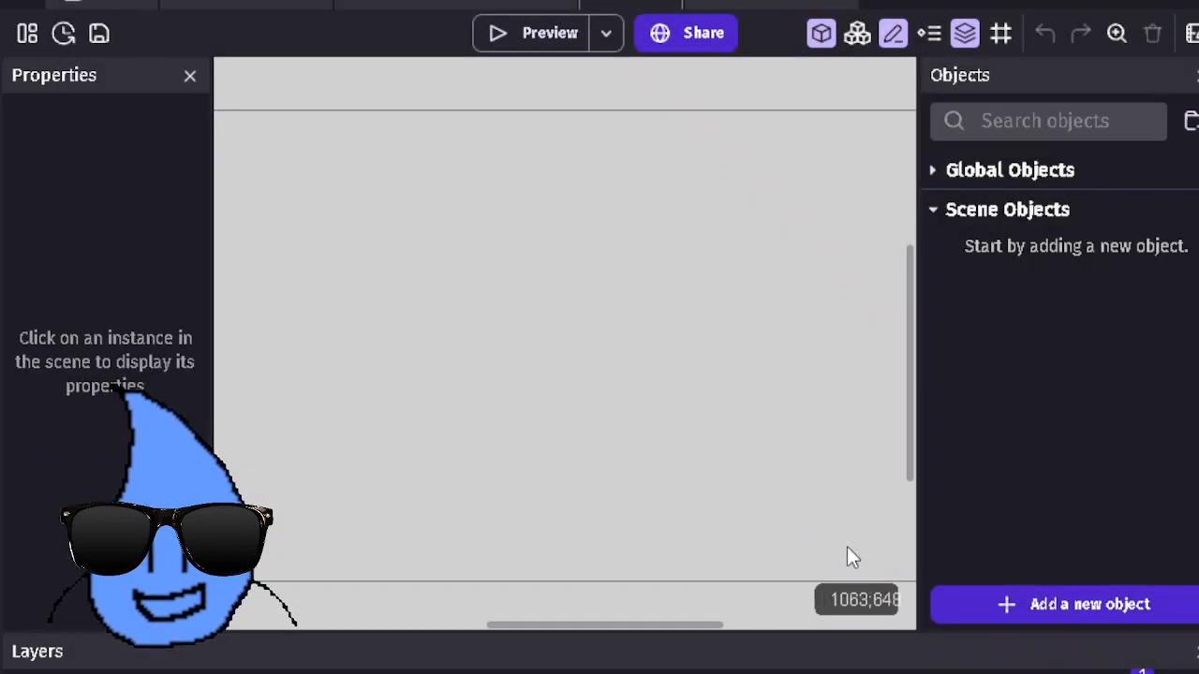
Step: Create a new Text object from scratch in the death scene
click(1027, 606)
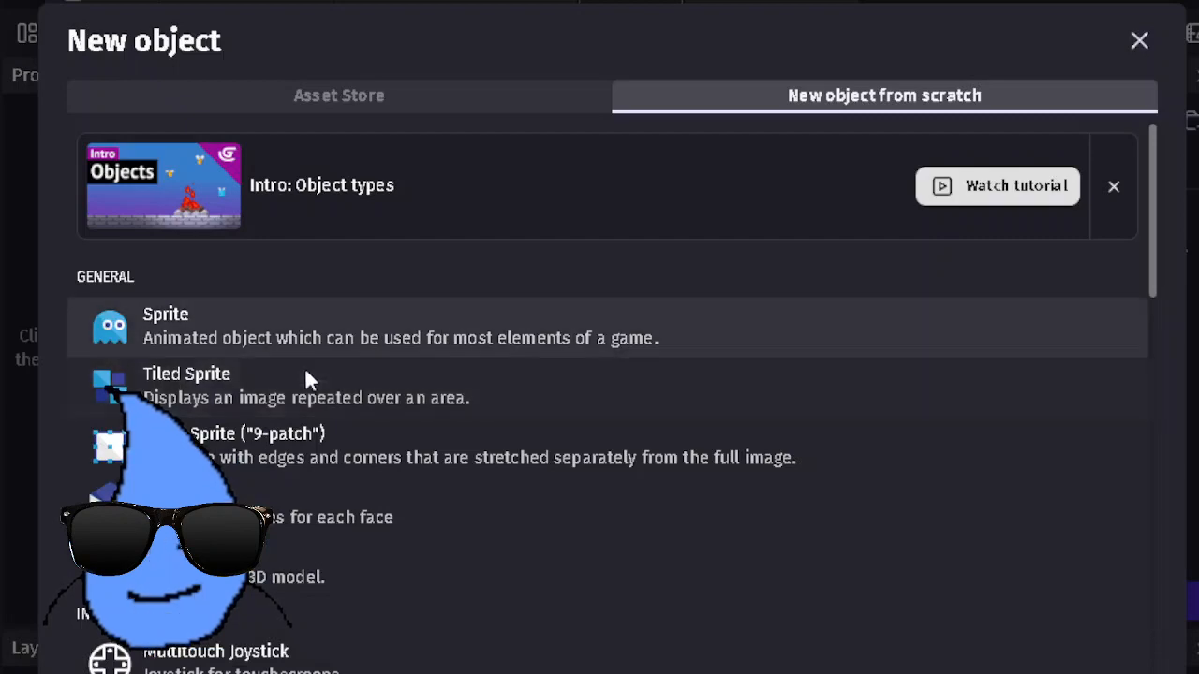
scroll(300, 412, down, 10)
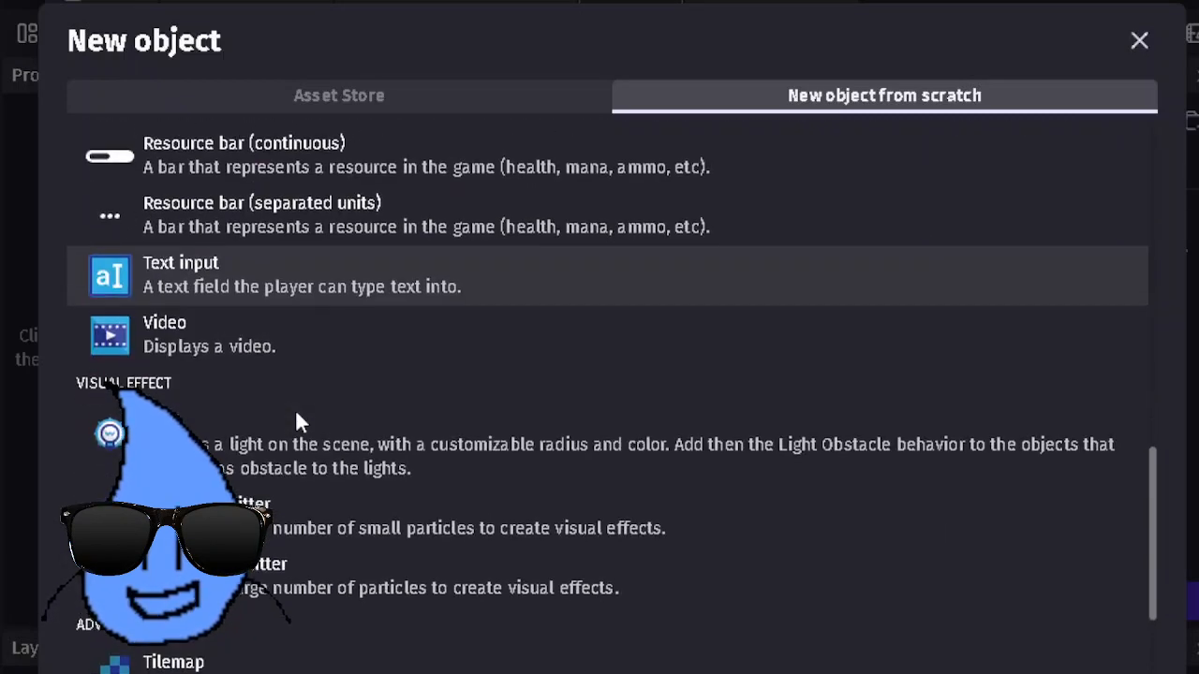
scroll(295, 422, up, 10)
scroll(248, 487, down, 3)
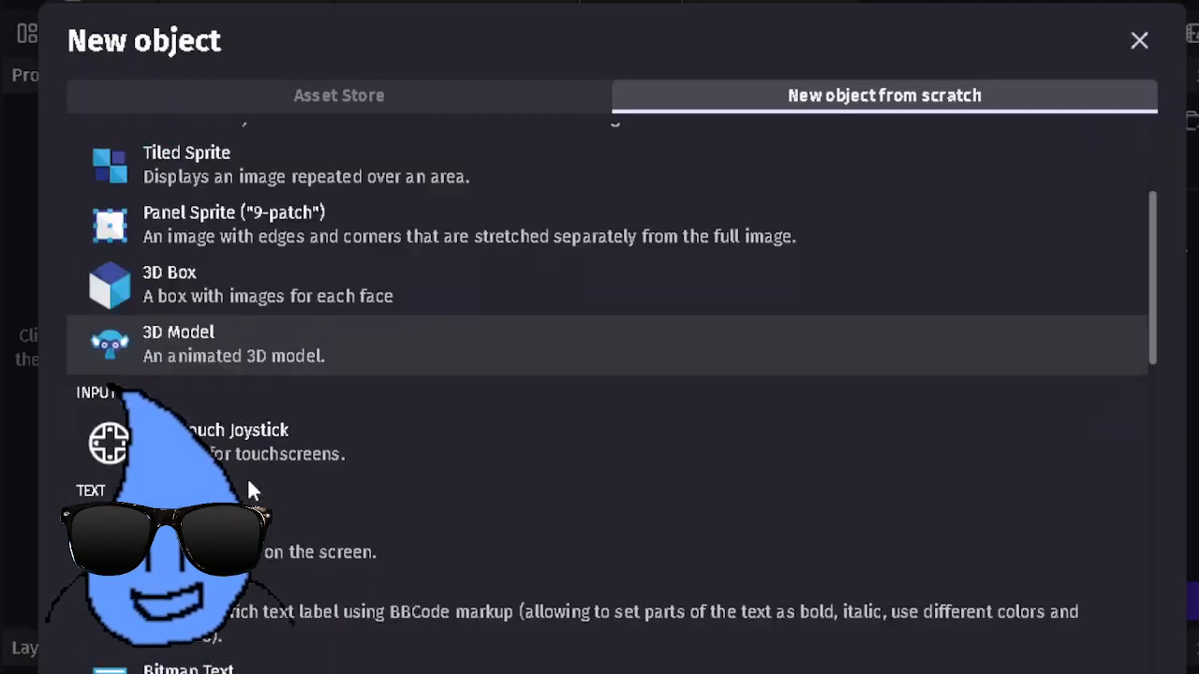
scroll(247, 477, down, 1)
click(247, 473)
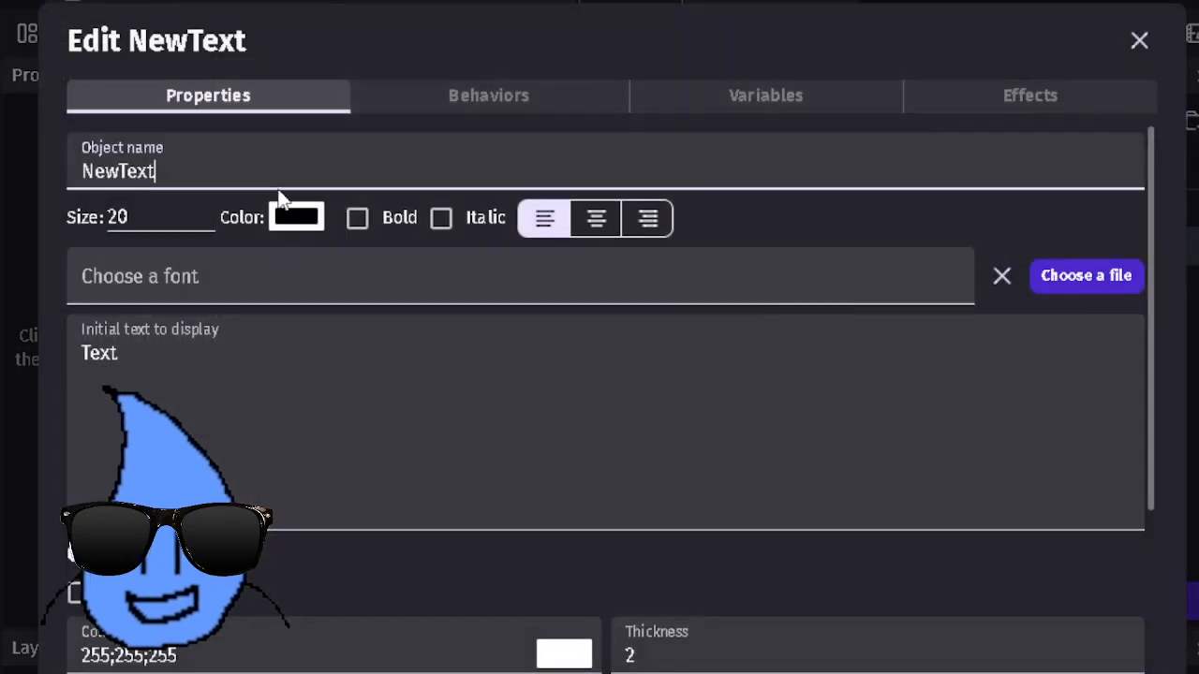
Step: Make the text object read You Died in a larger font size and place it near the middle of the scene
double_click(215, 373)
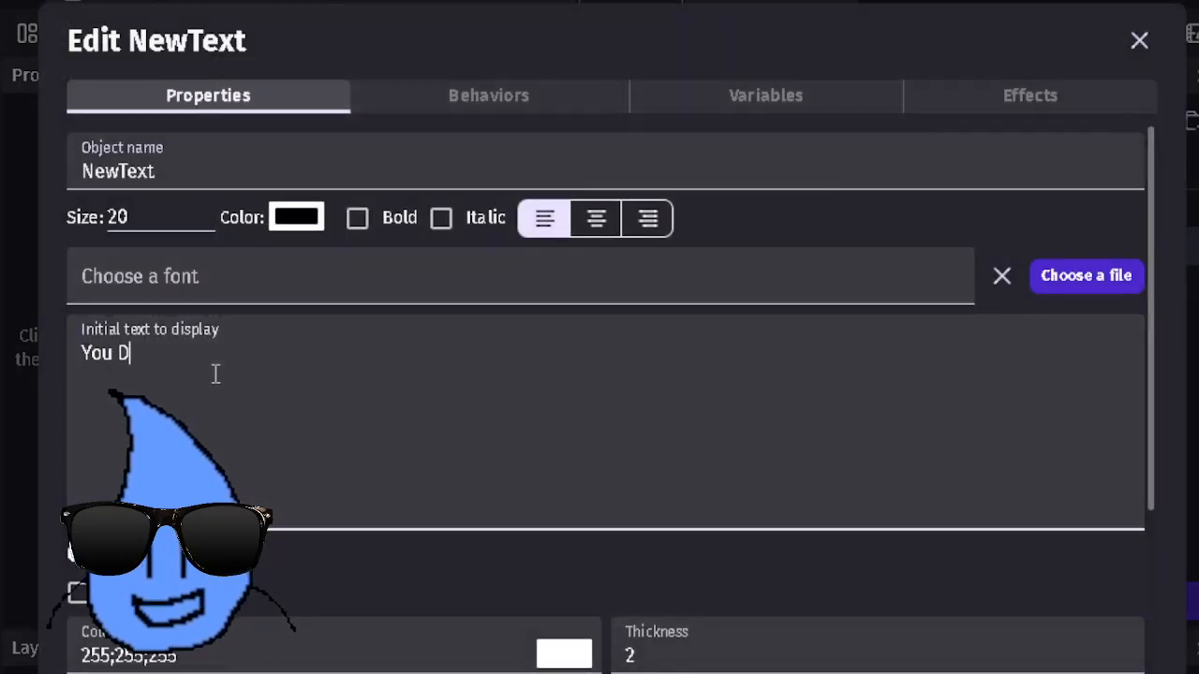
click(178, 218)
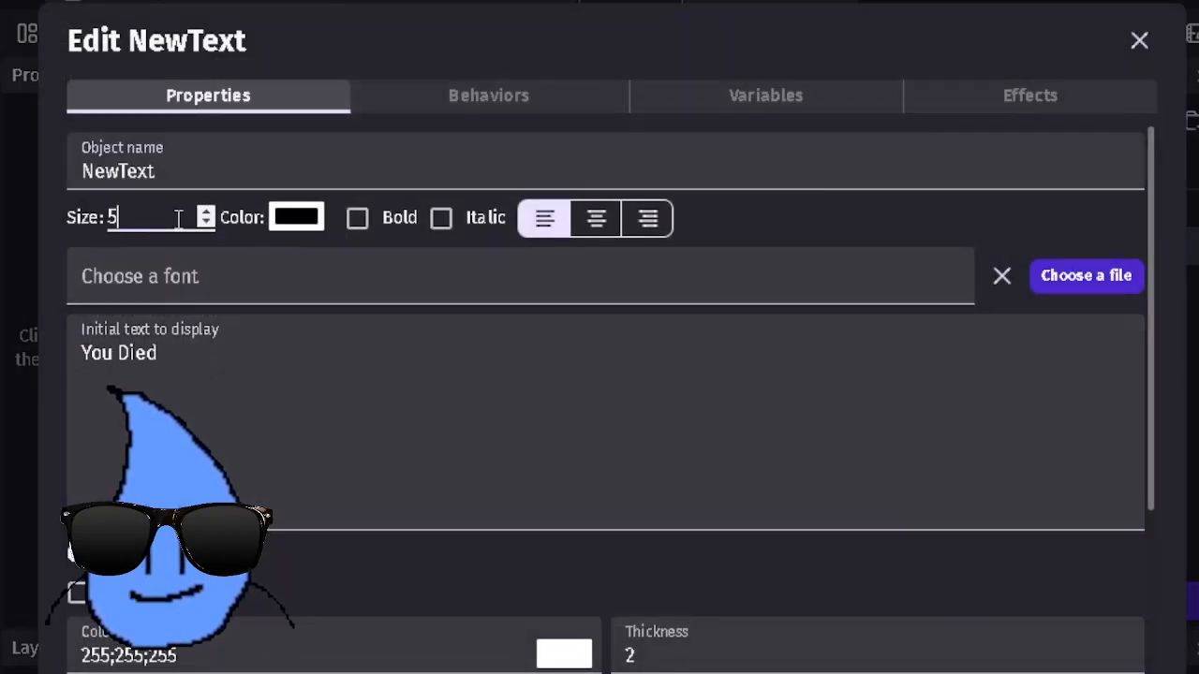
key(Return)
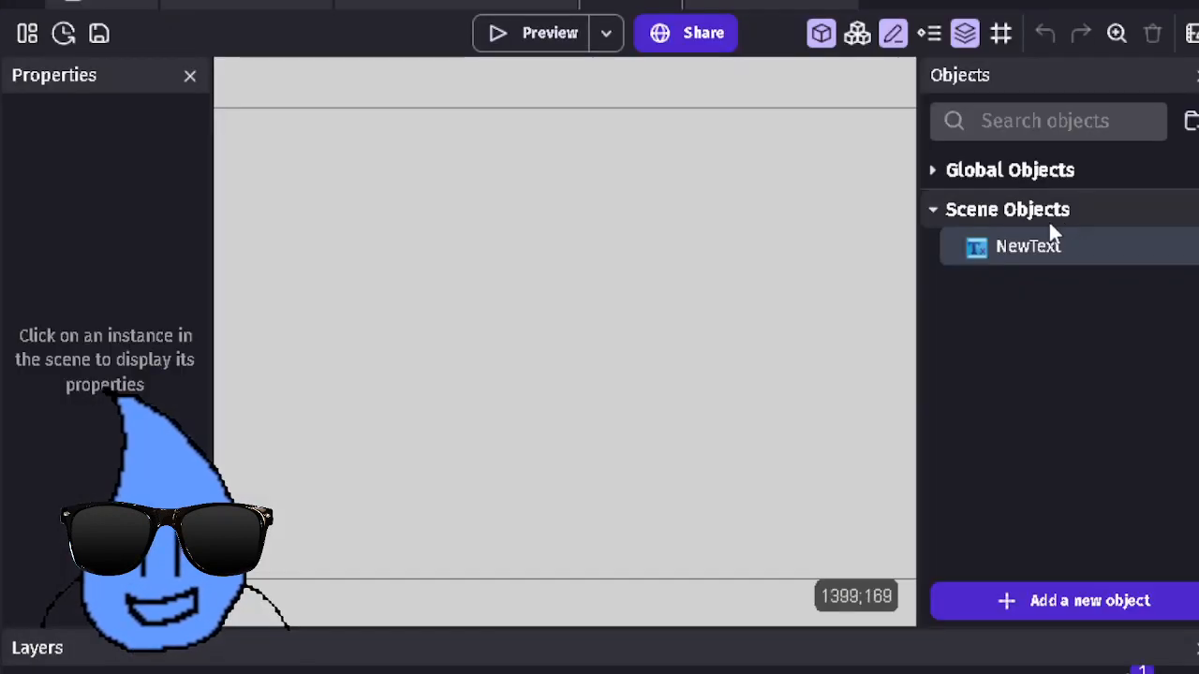
drag(1021, 246, 473, 314)
scroll(587, 314, down, 5)
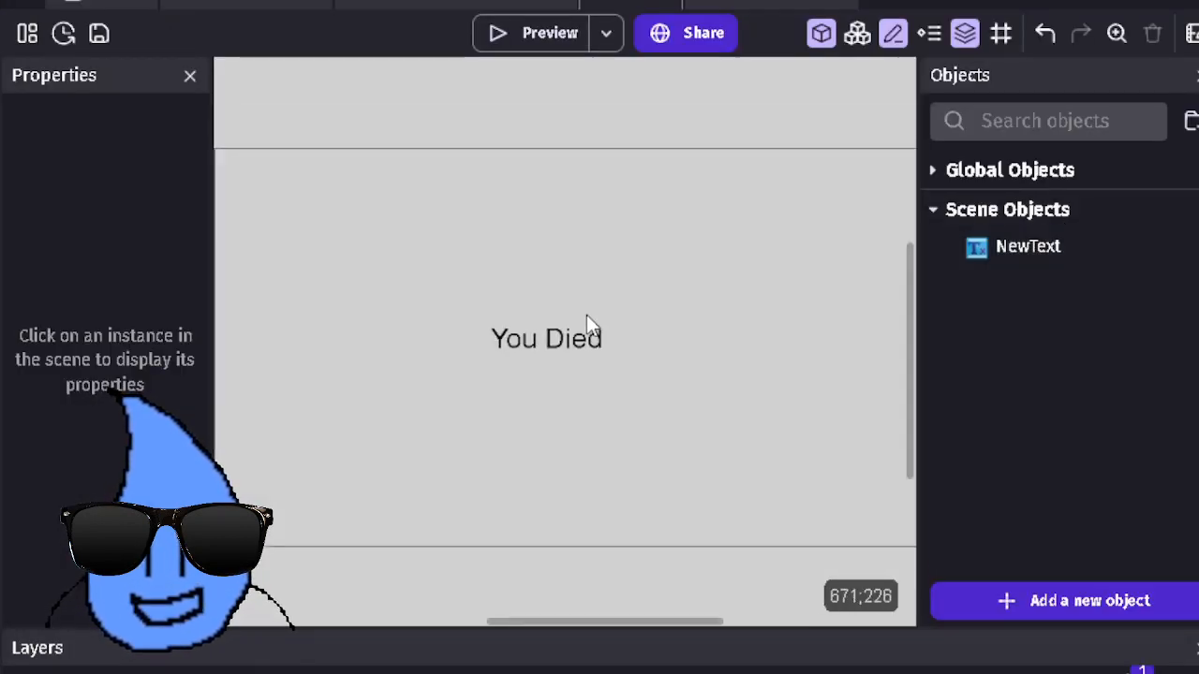
Step: Return to the platformer level scene and create a new Sprite object named Death
click(288, 5)
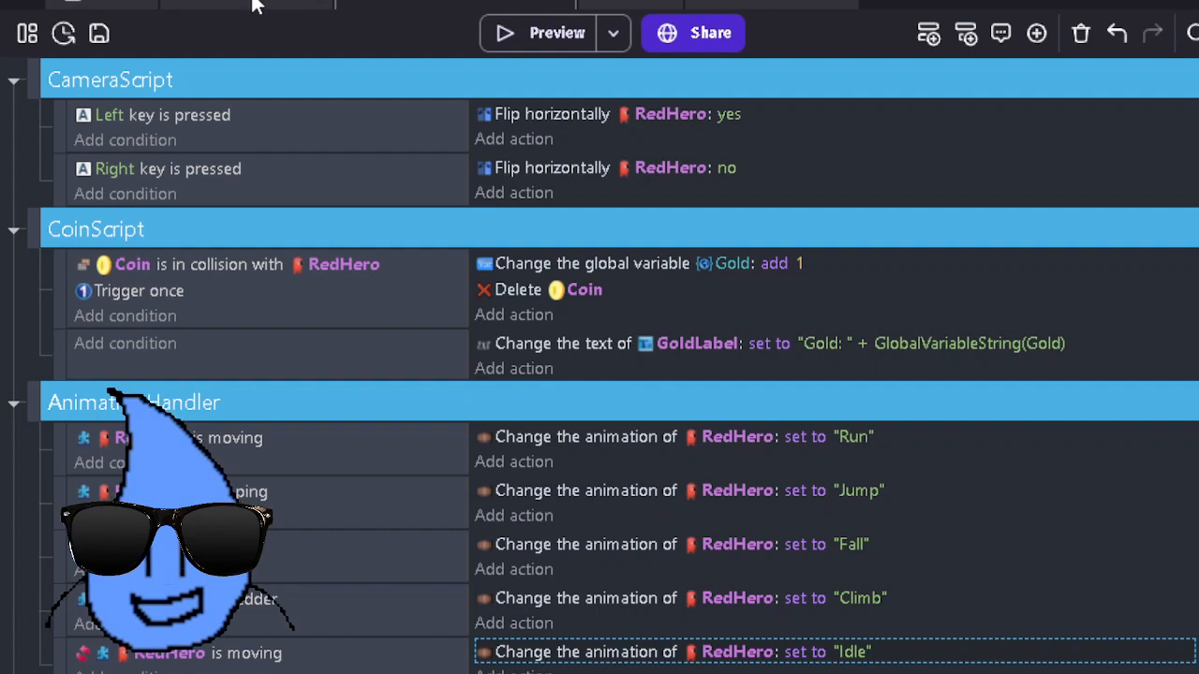
click(255, 5)
scroll(529, 473, down, 5)
middle_drag(771, 574, 797, 366)
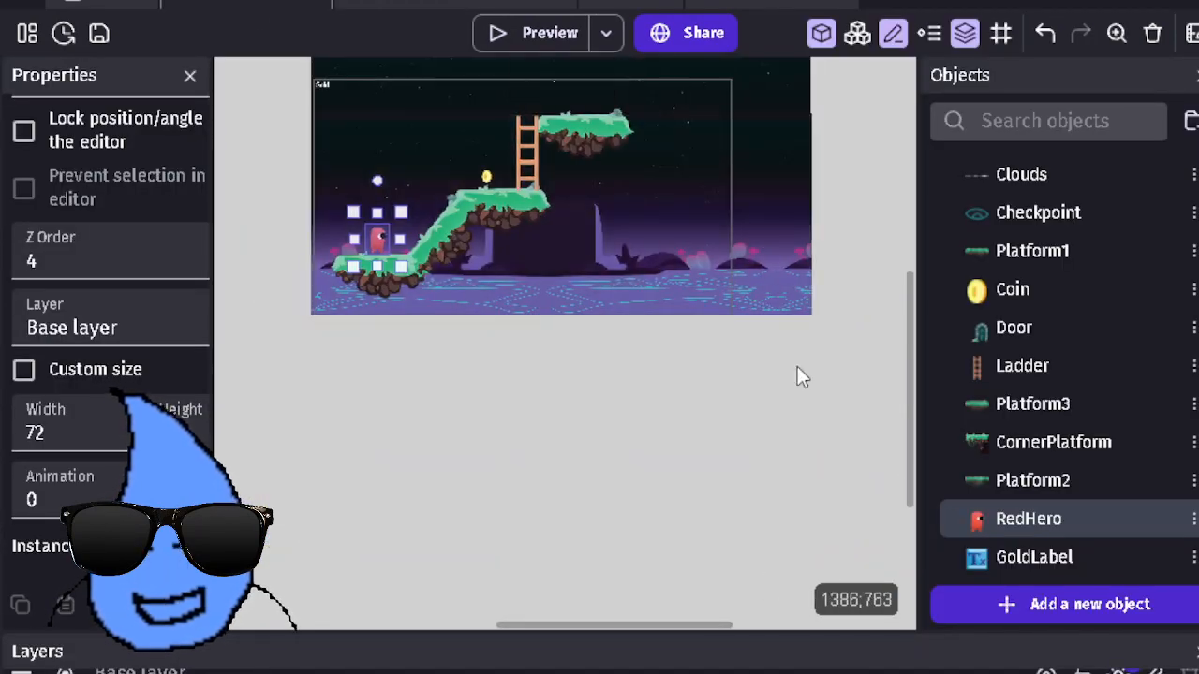
click(1063, 604)
click(294, 322)
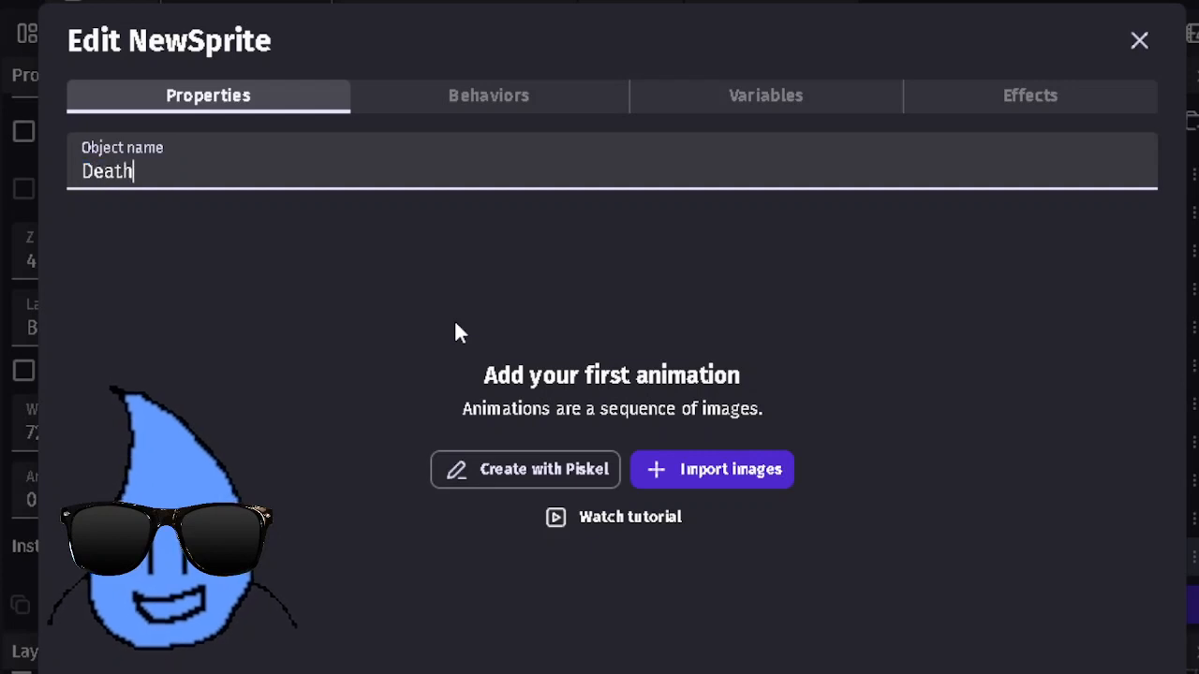
Step: Draw the Death sprite's image in Piskel by filling the whole 32 by 32 px canvas with red, and save it
click(567, 464)
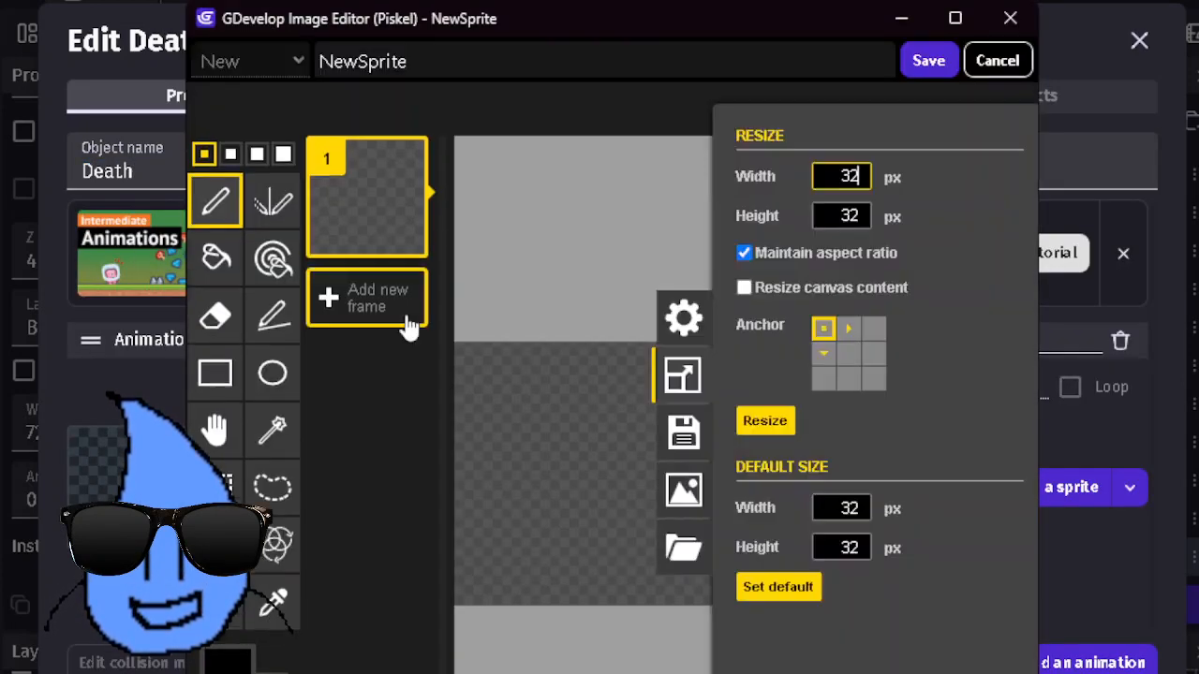
click(708, 401)
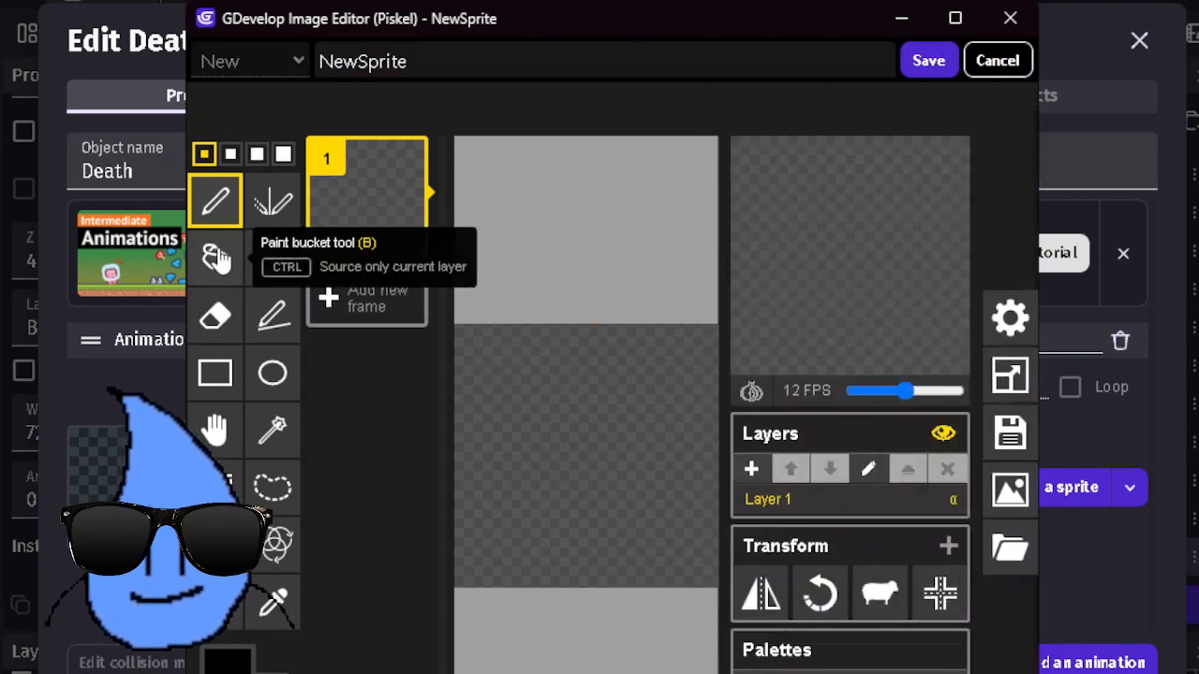
click(216, 257)
click(221, 656)
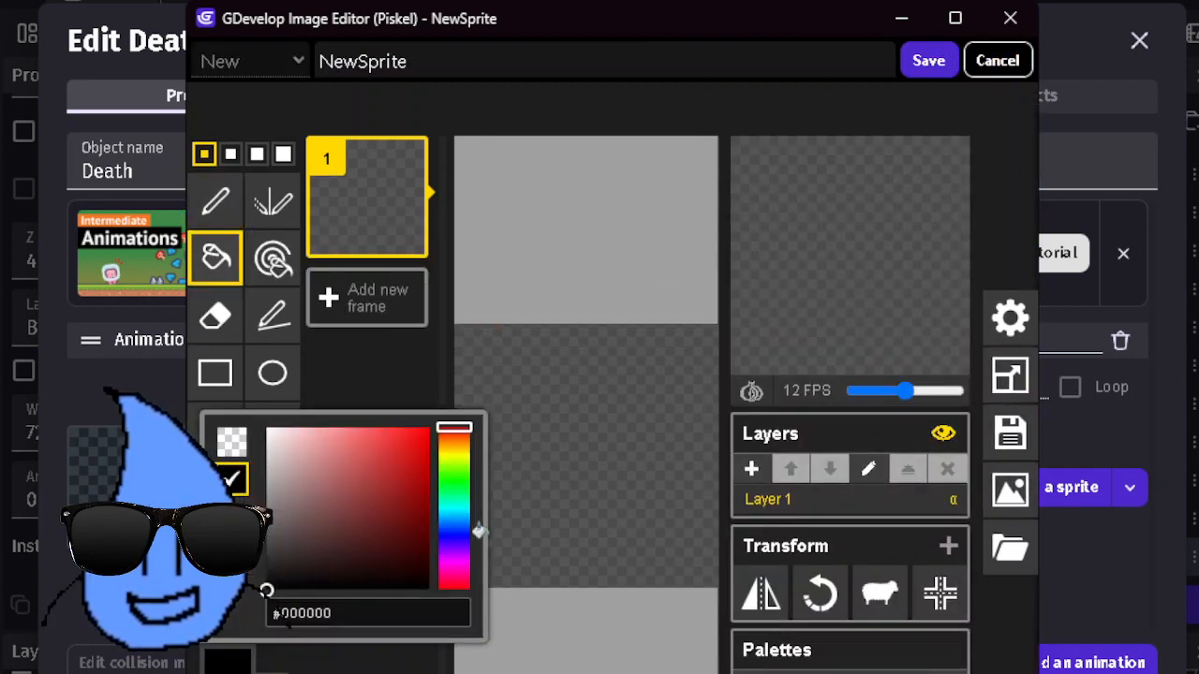
click(565, 438)
click(928, 60)
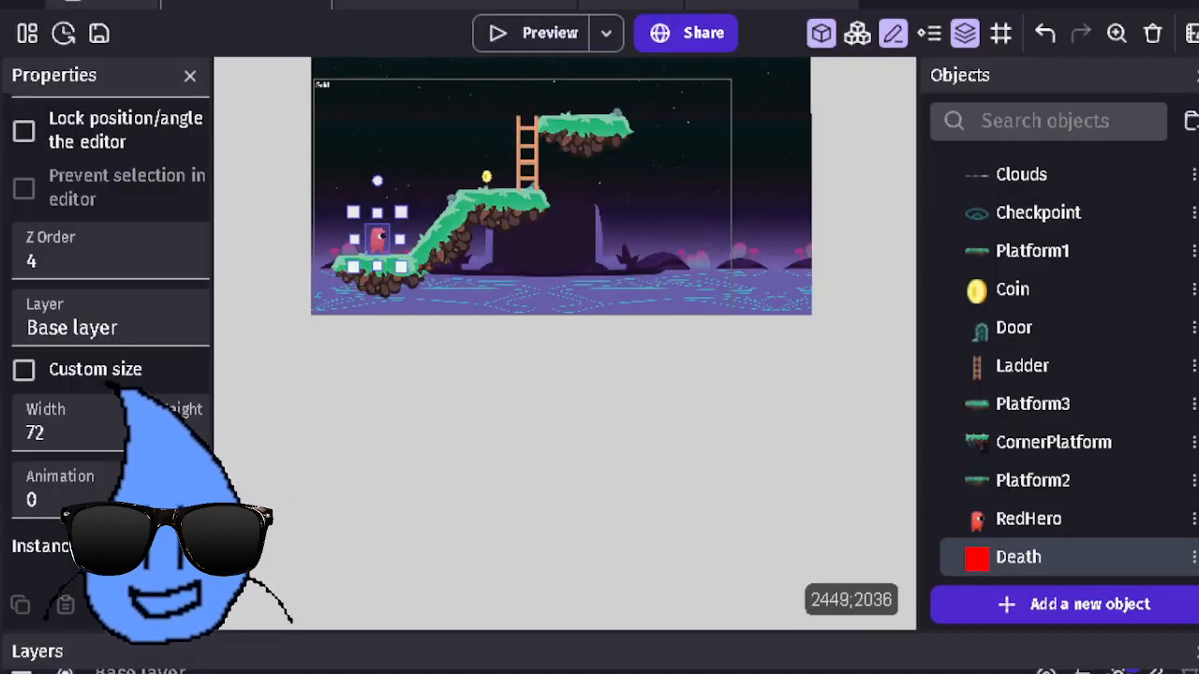
Step: Place a Death instance below the level and stretch it into a thin horizontal bar wider than the background, at about X -165, Y 1050
drag(1002, 558, 804, 488)
drag(349, 417, 900, 432)
drag(797, 434, 773, 433)
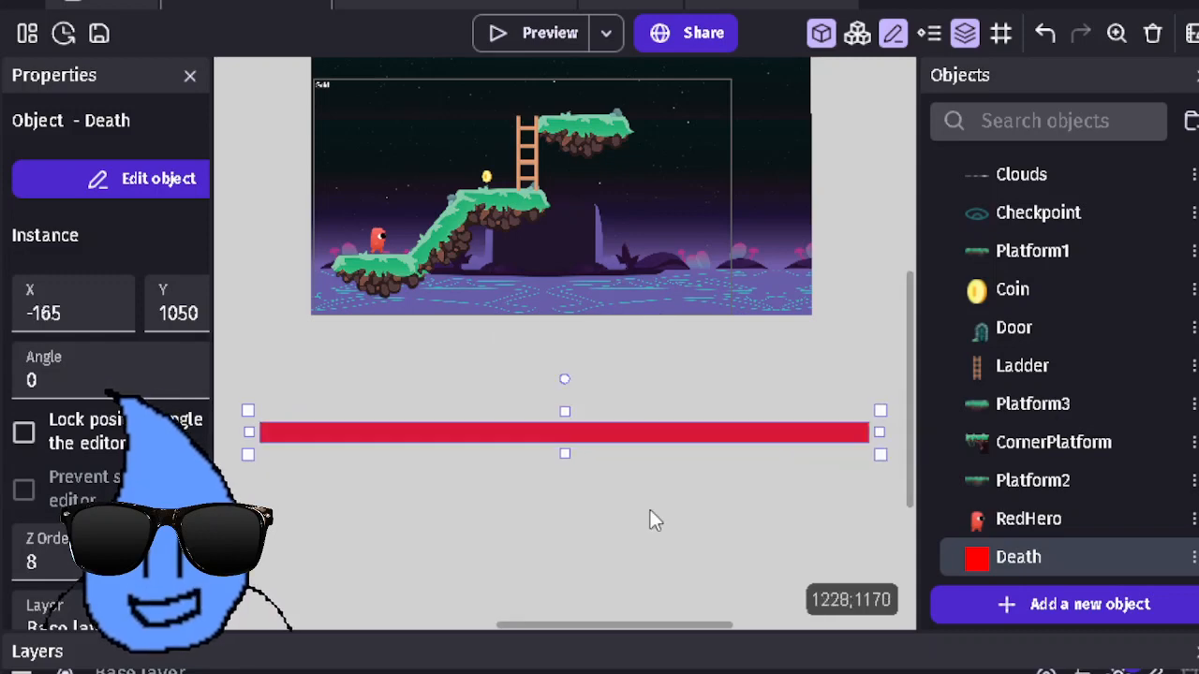
click(651, 512)
Step: Add an event group for death below the AnimationHandler group in the level's events
click(401, 3)
scroll(290, 474, down, 1)
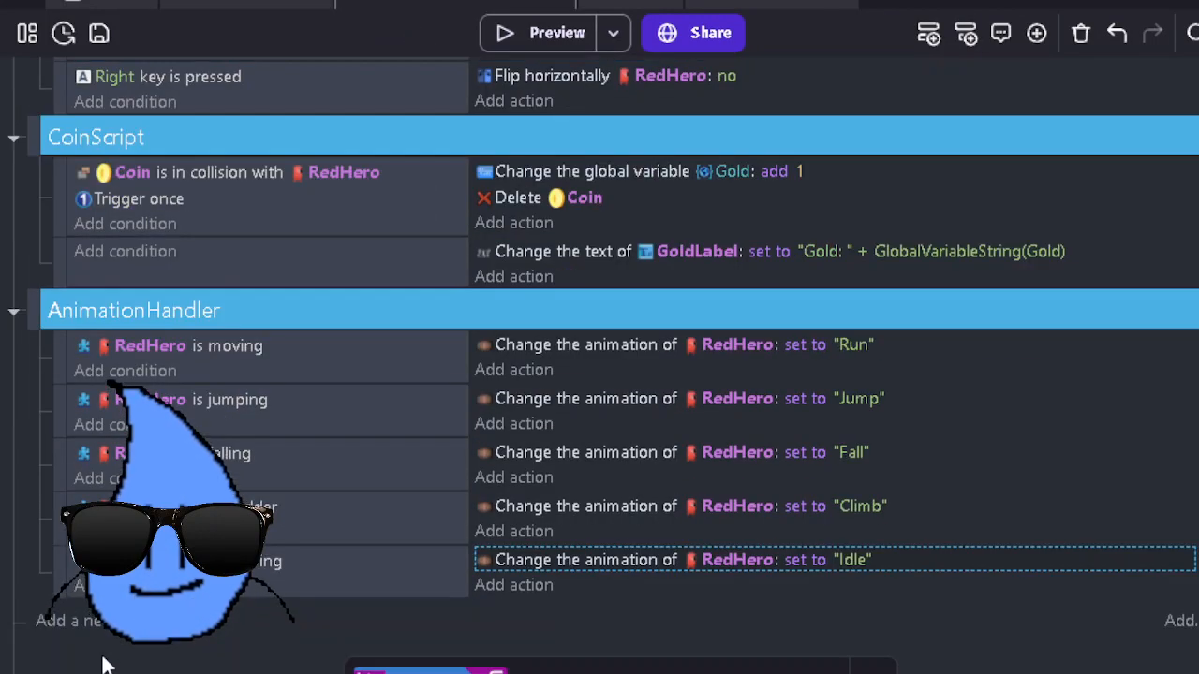
click(103, 635)
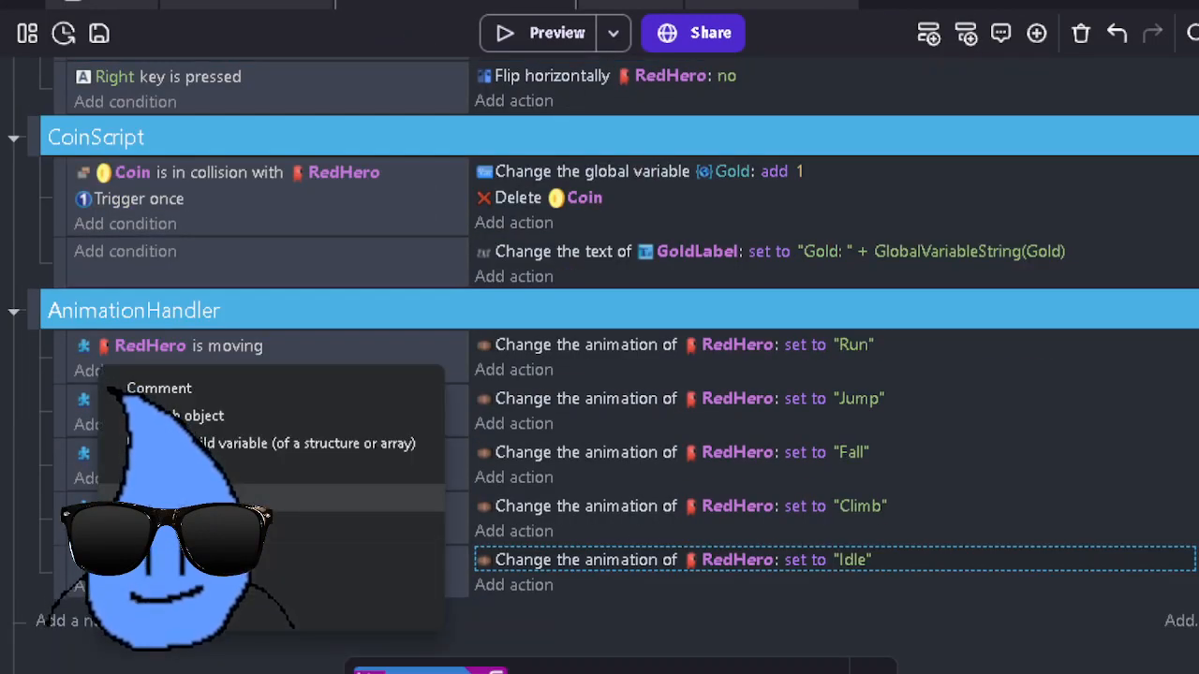
click(271, 471)
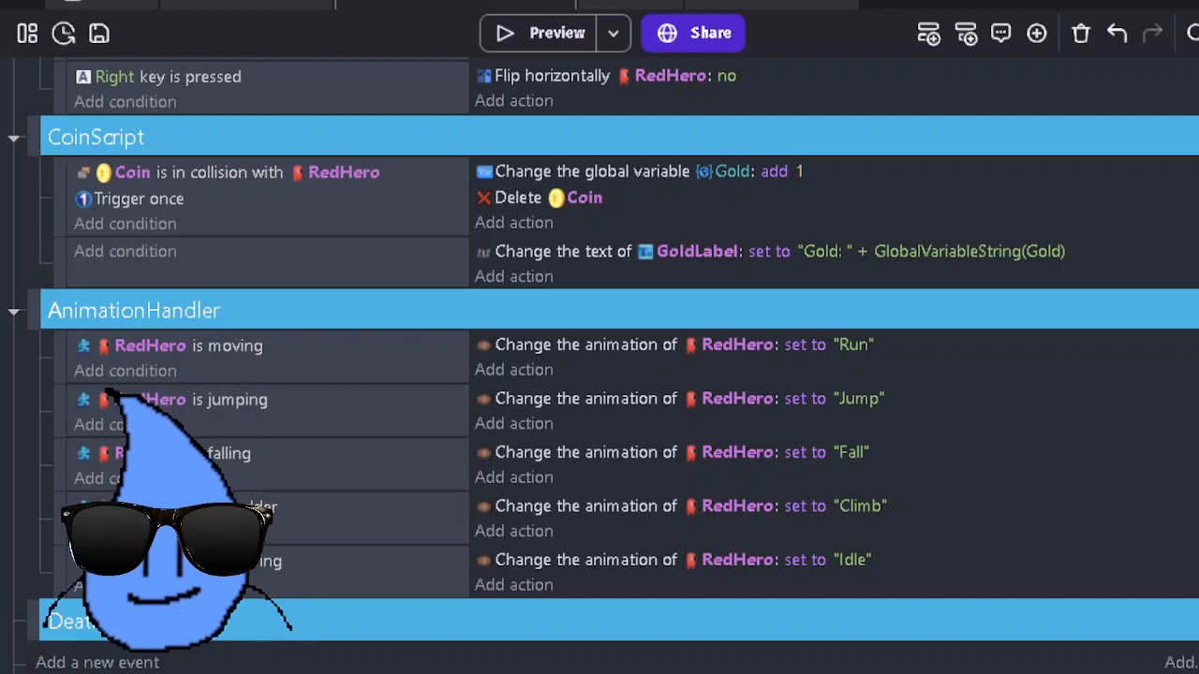
Step: Add an event in the death group with the condition At the beginning of the scene
click(77, 660)
drag(34, 658, 87, 664)
click(84, 659)
text(at the begin)
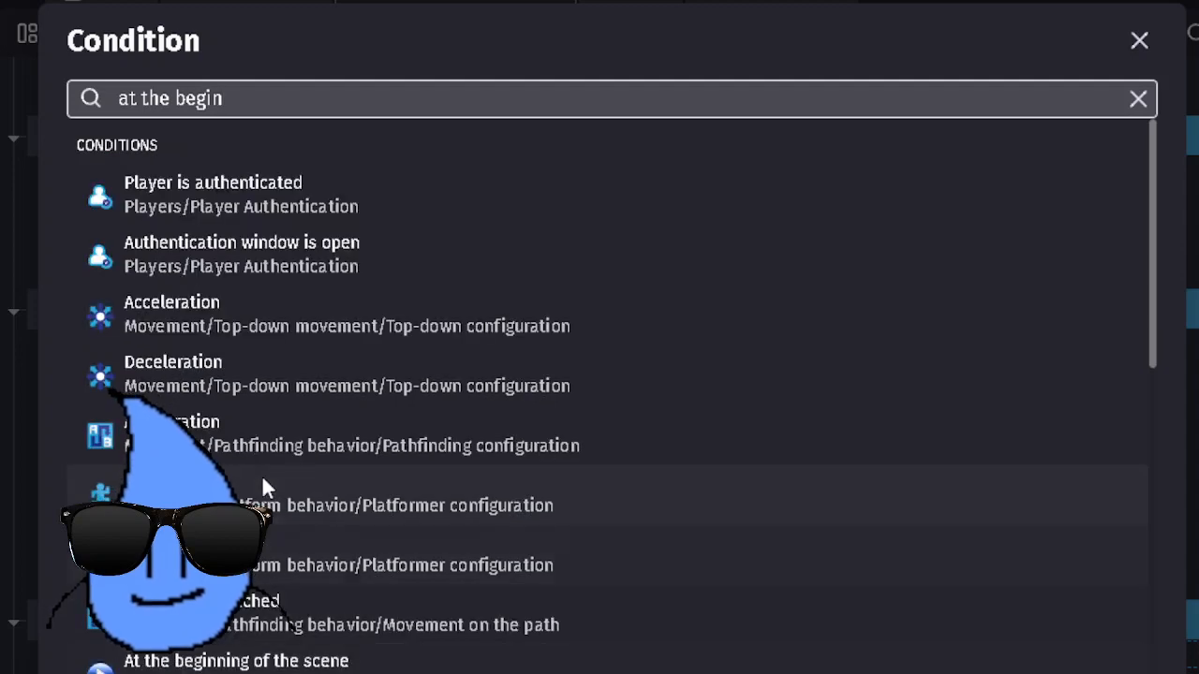
click(395, 667)
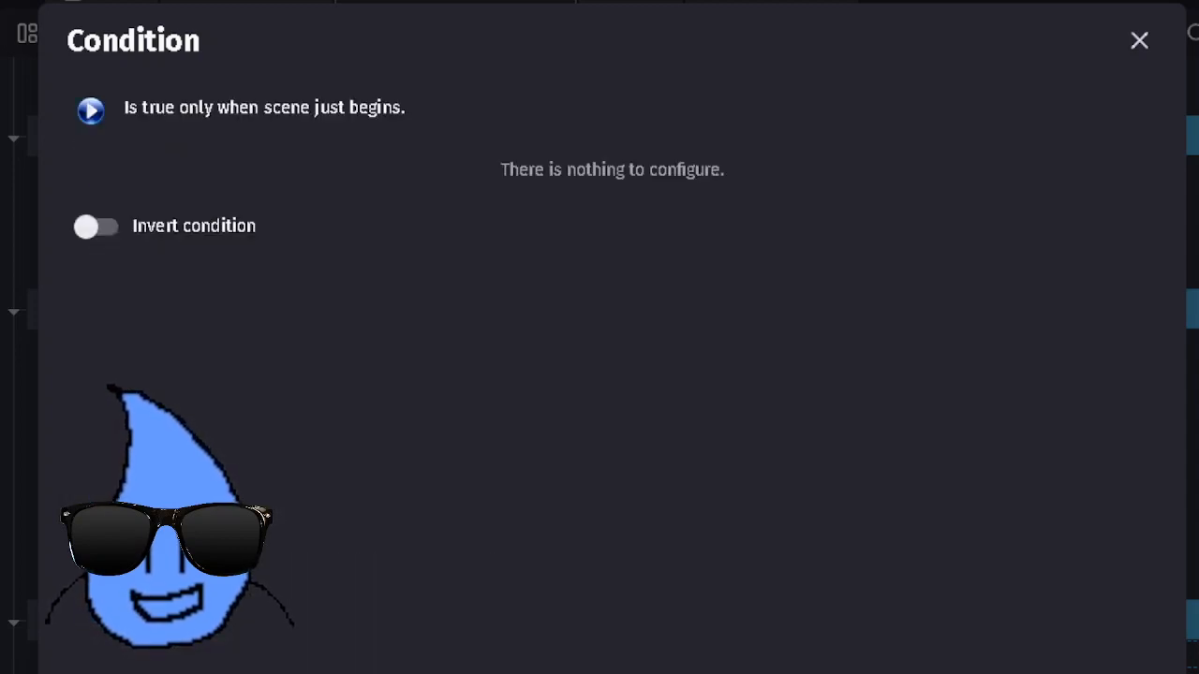
key(Return)
Step: Add an action to the scene-start event that hides the Death object
click(513, 653)
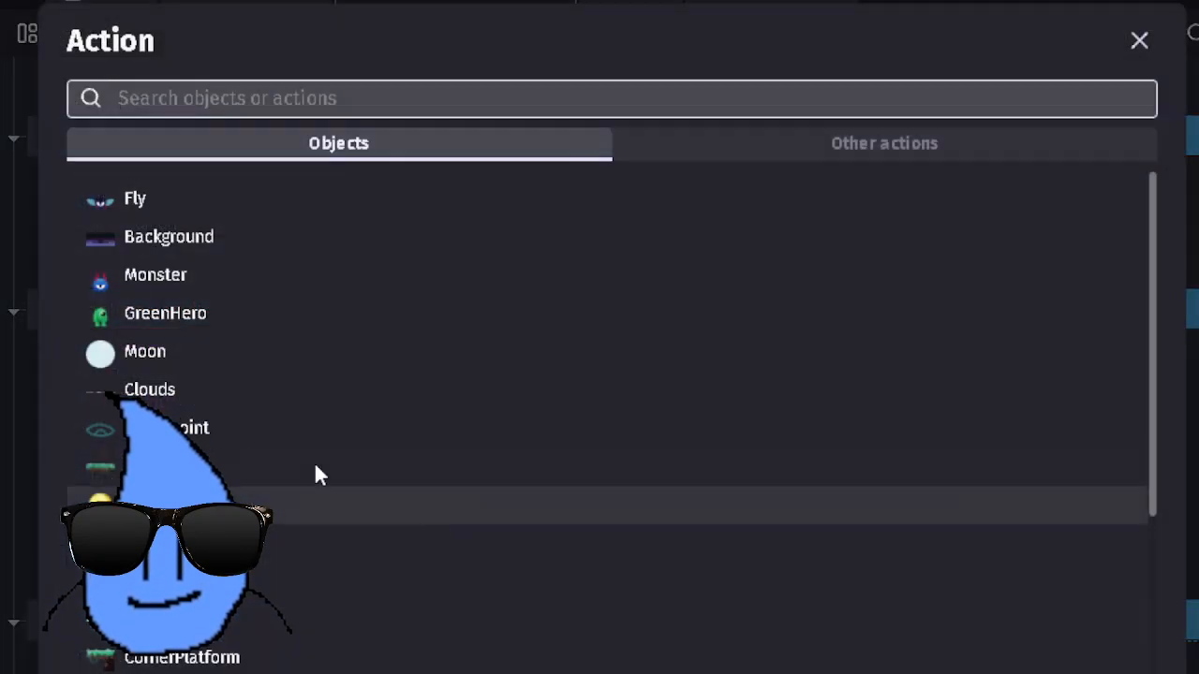
scroll(316, 476, down, 5)
click(316, 546)
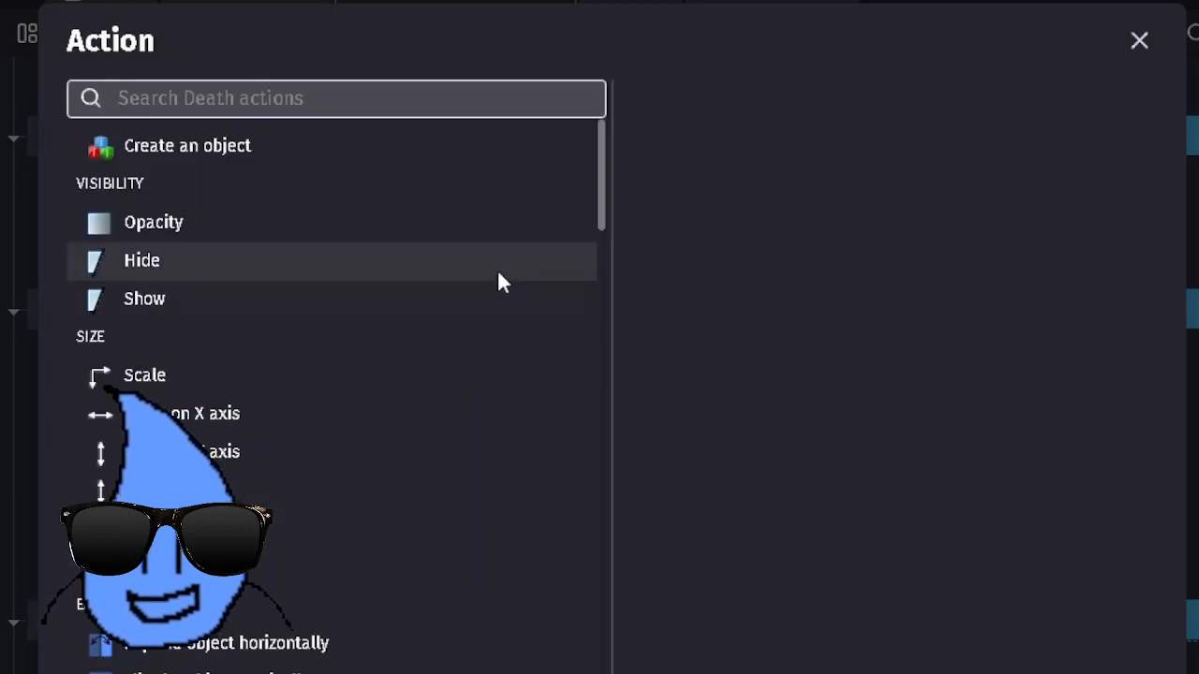
click(293, 261)
click(1138, 671)
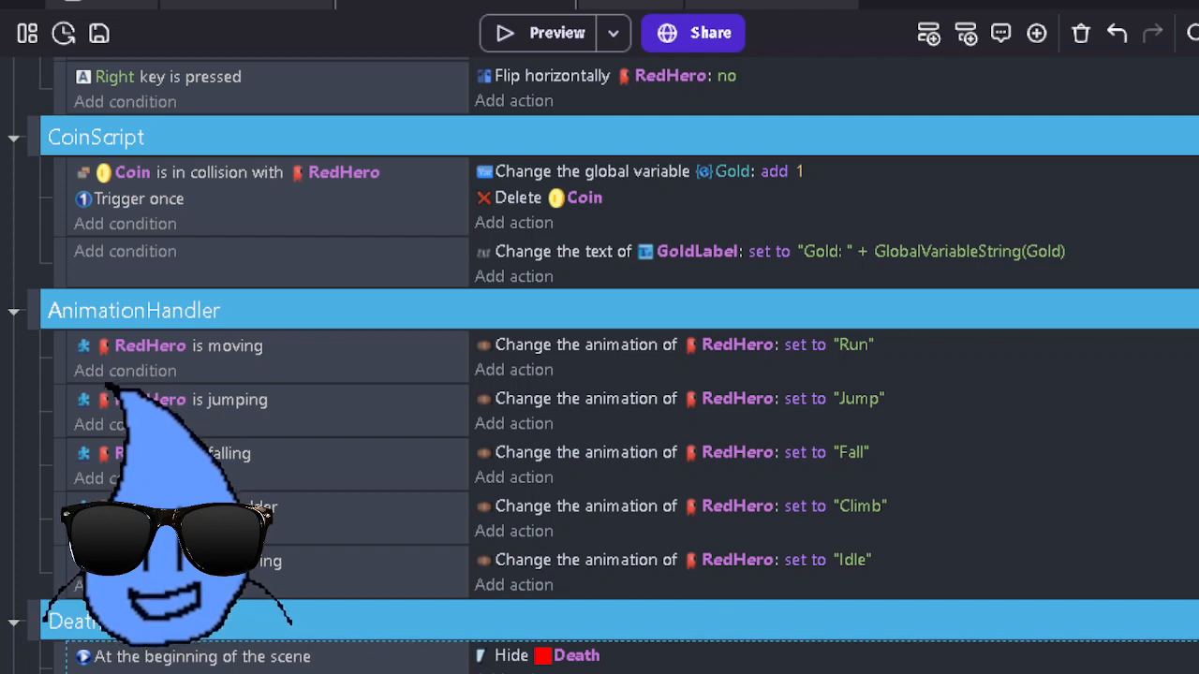
Step: Add another event to the death group with a condition testing whether Death is in collision with RedHero
click(126, 673)
scroll(271, 500, down, 3)
click(487, 549)
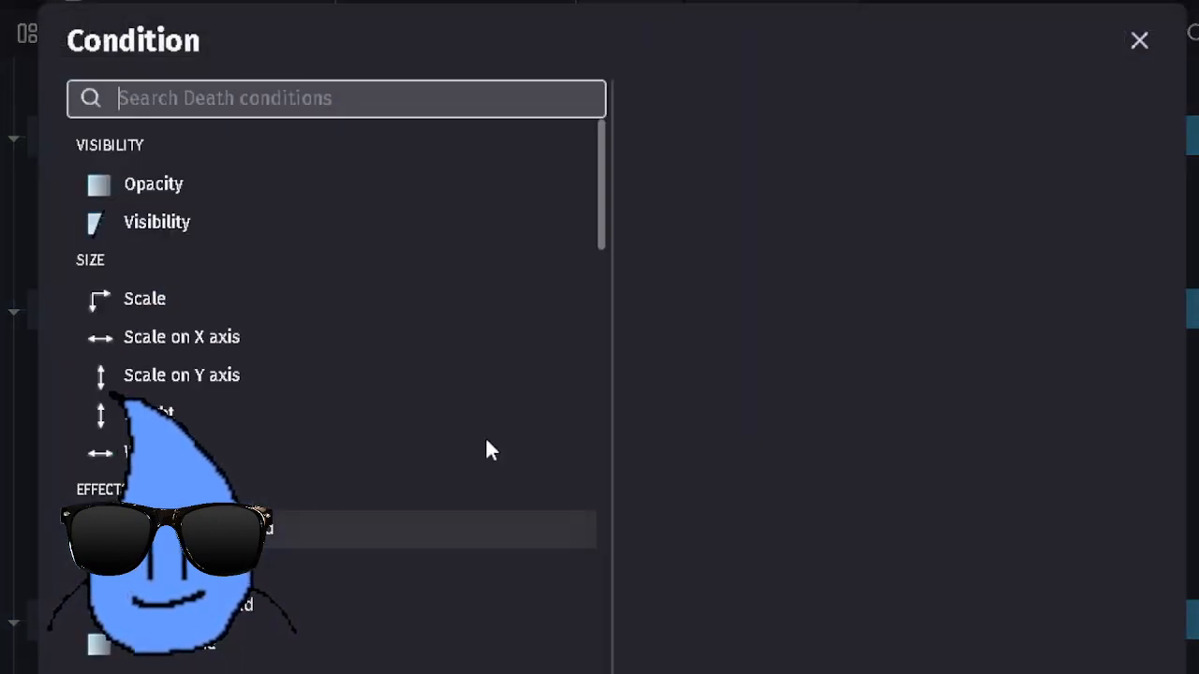
text(coll)
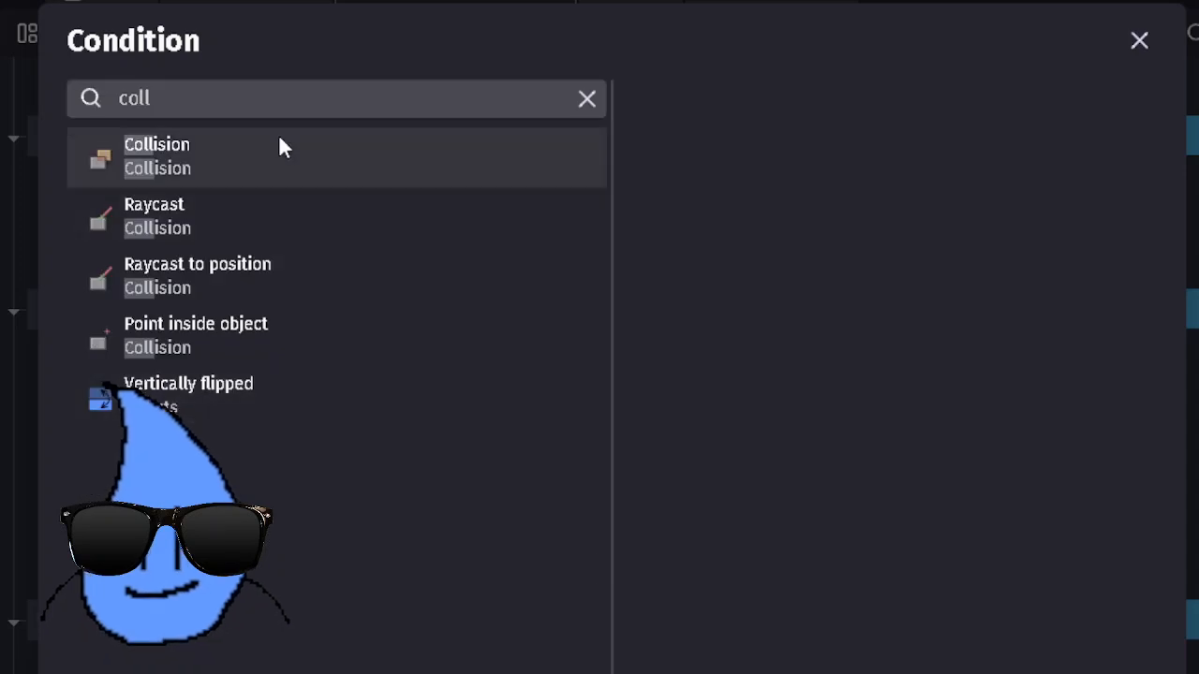
click(281, 150)
text(re)
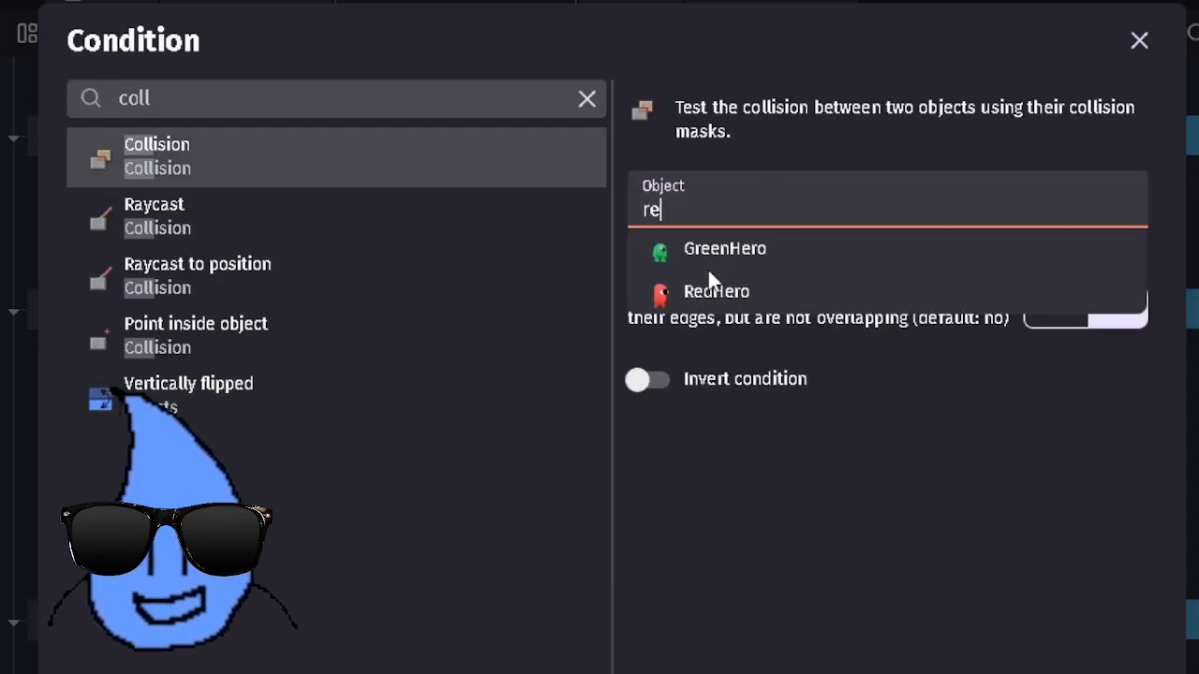
click(770, 288)
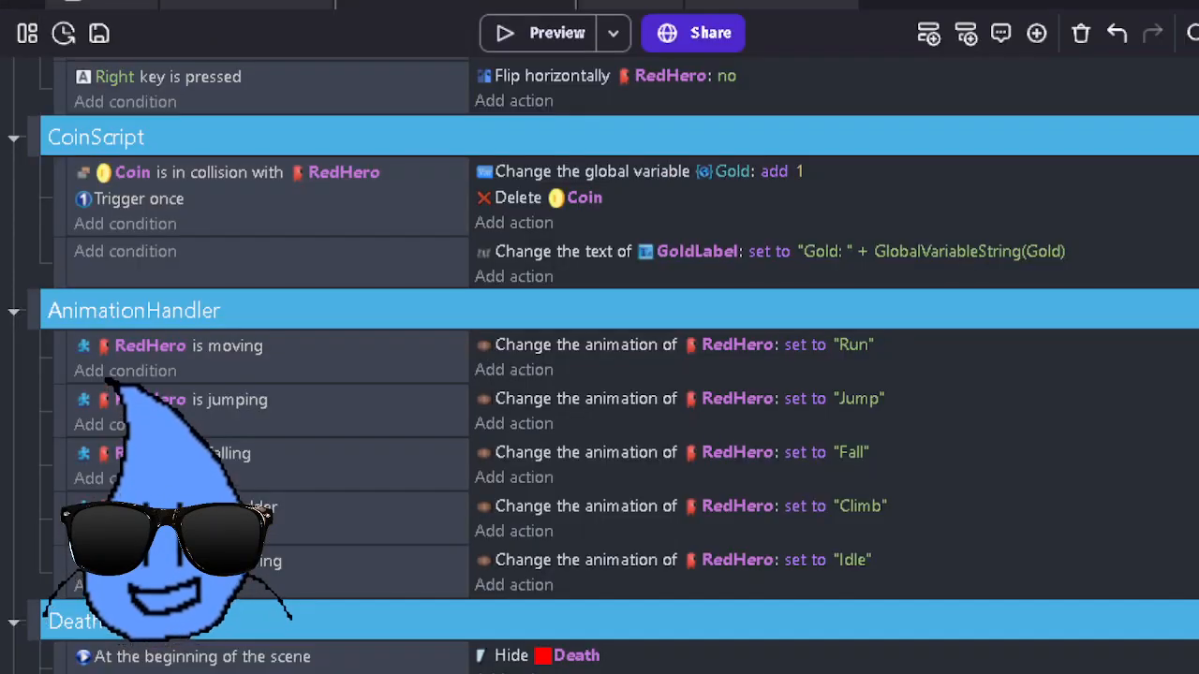
Step: Give the Death and RedHero collision event an action that stops the current scene and starts the Death scene instead
click(513, 585)
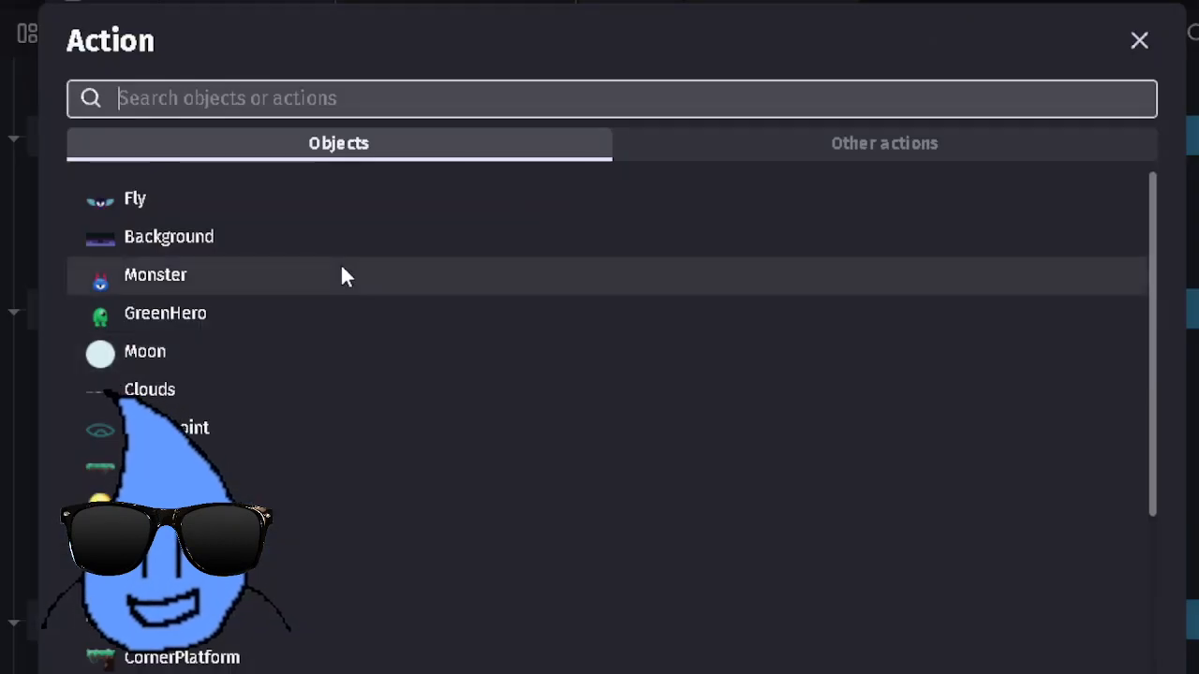
click(722, 150)
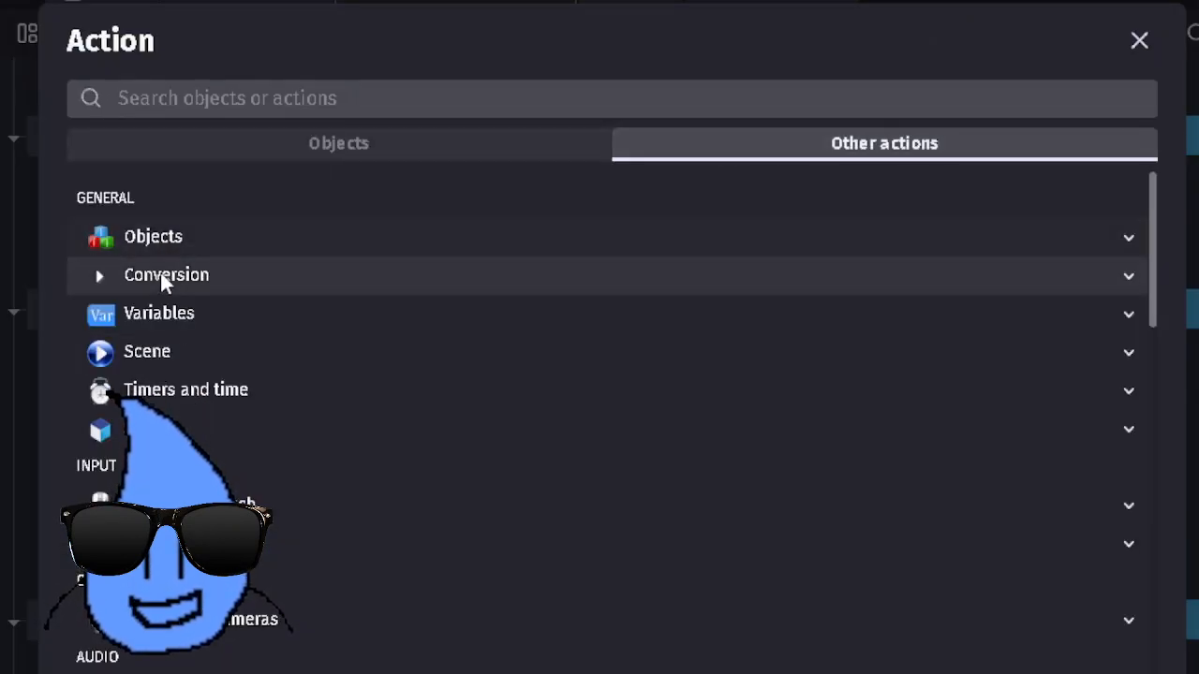
scroll(159, 440, down, 4)
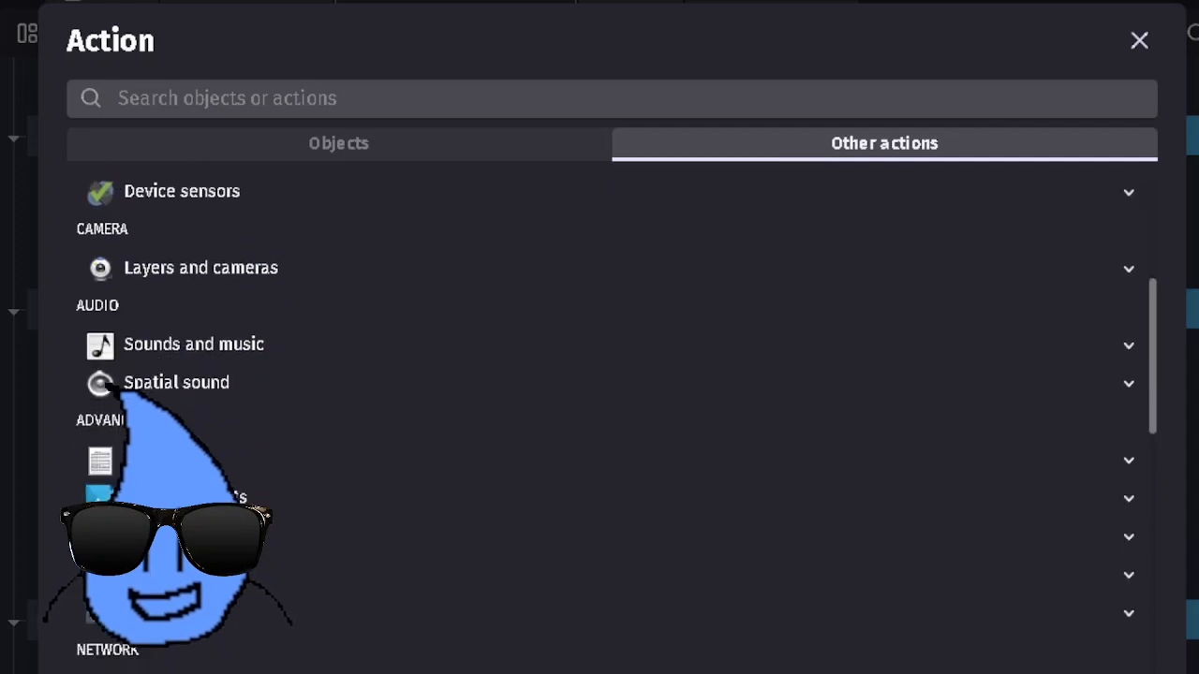
scroll(159, 469, up, 1)
scroll(209, 271, up, 3)
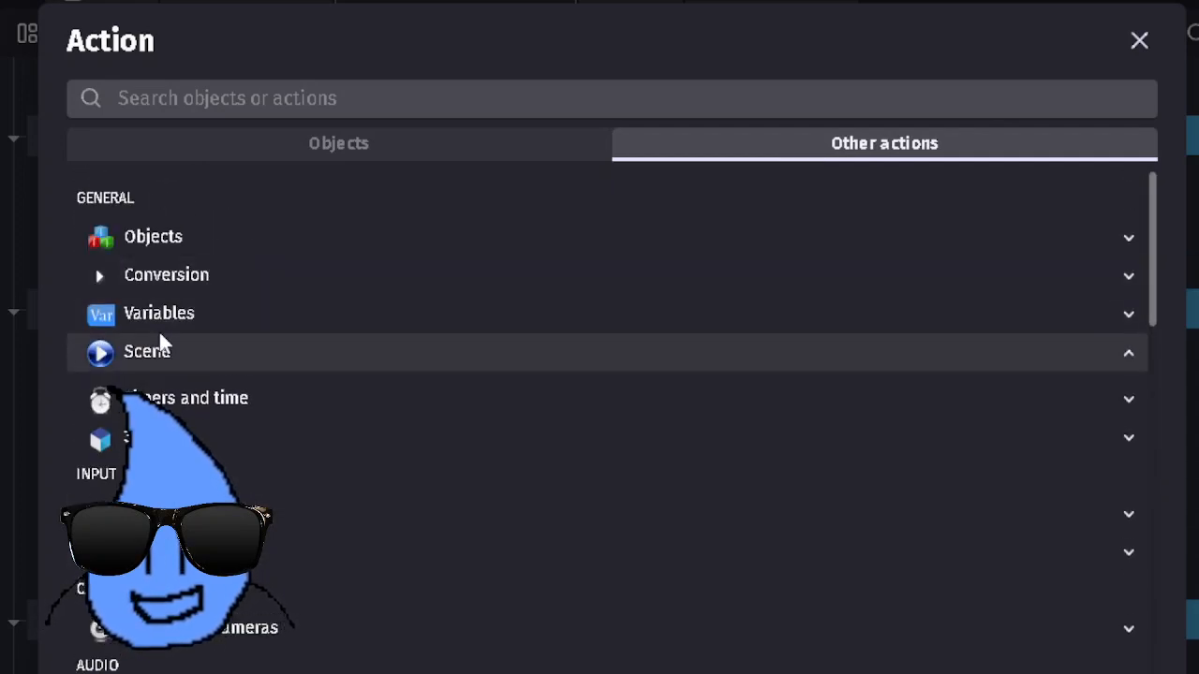
click(193, 355)
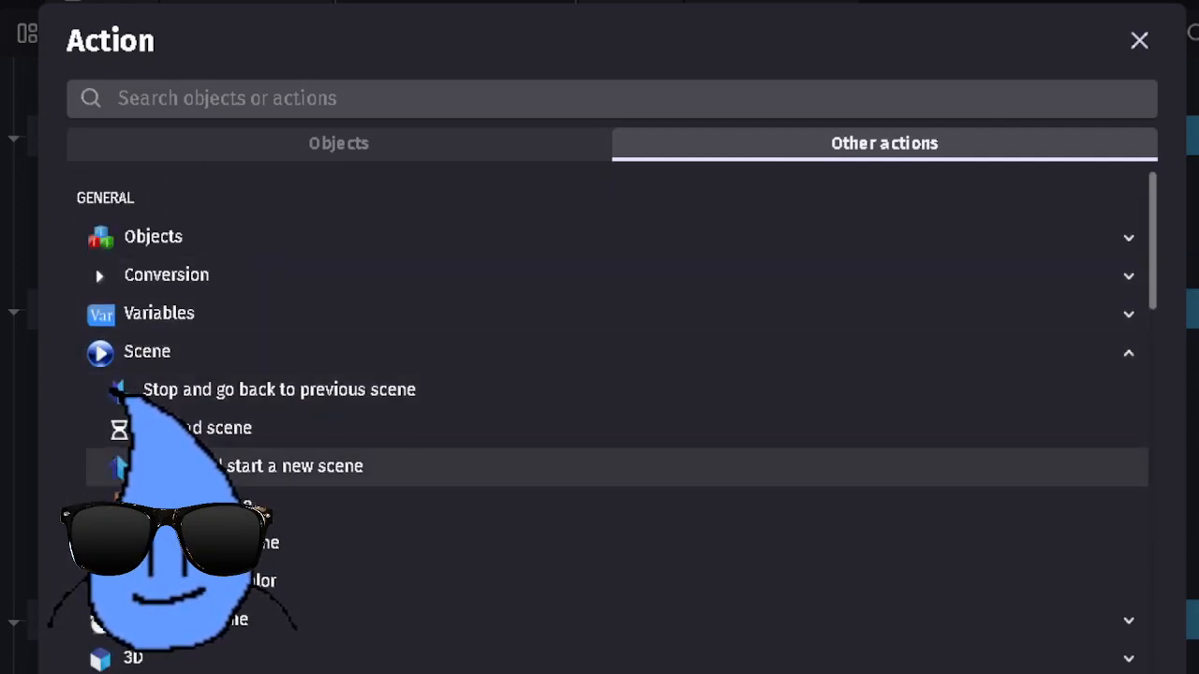
click(281, 544)
click(342, 306)
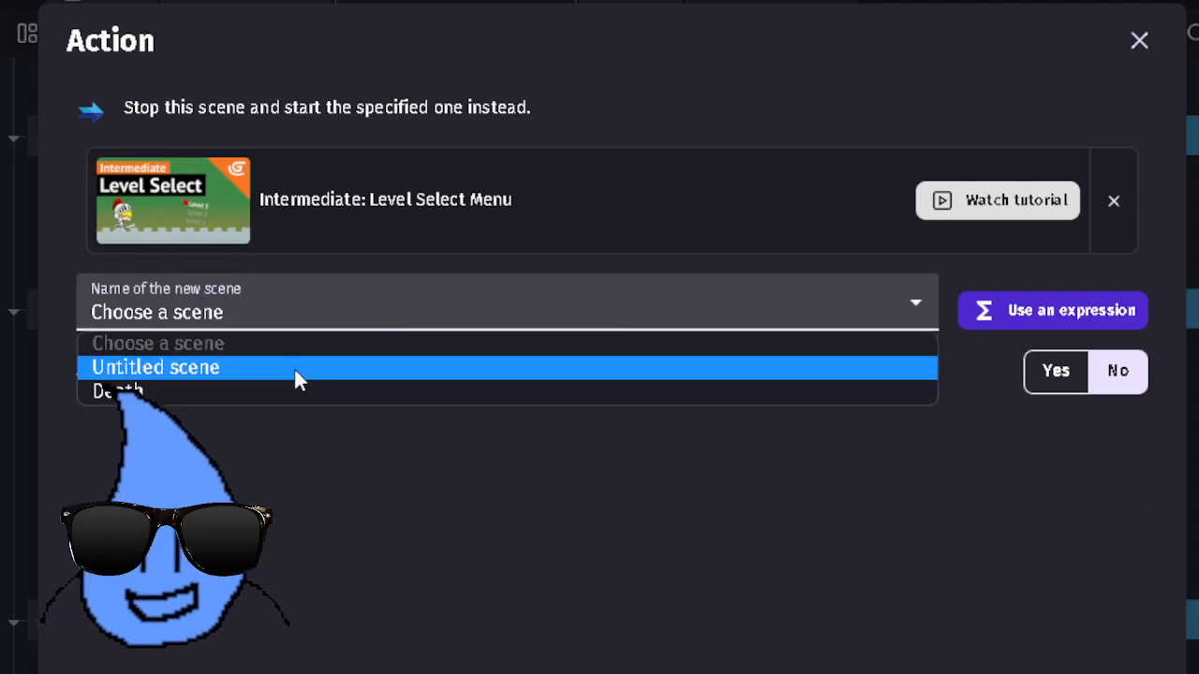
click(273, 395)
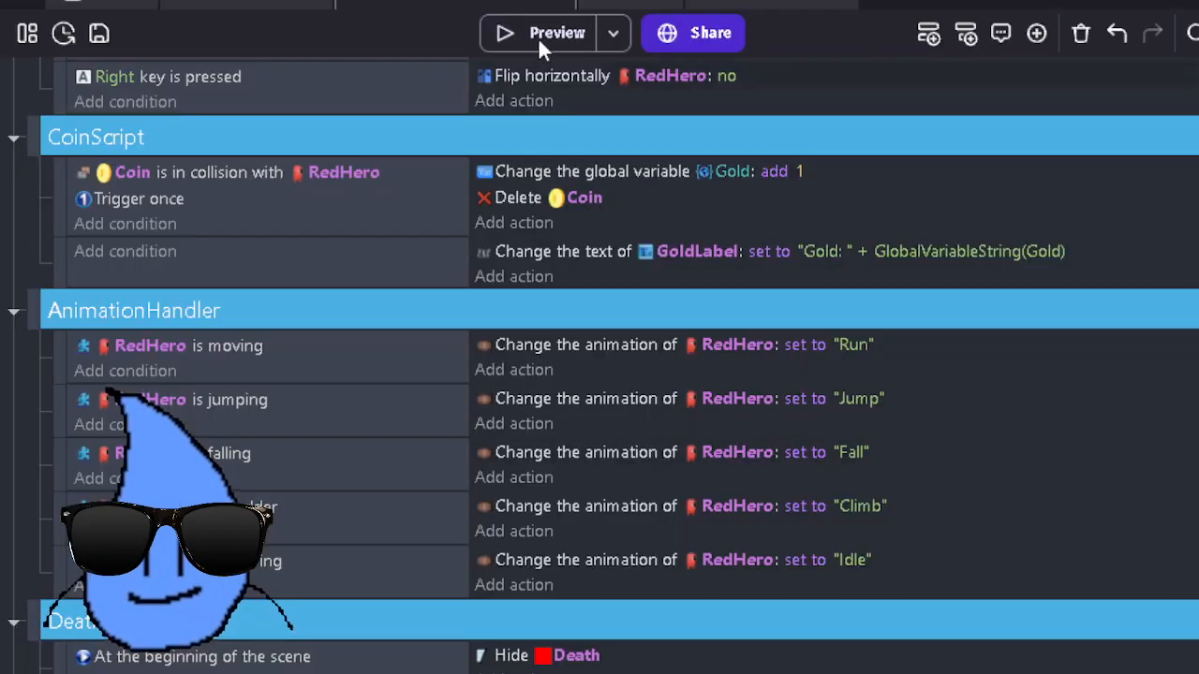
Step: Preview the game, moving the hero left and right near the platform edge to test falling onto the death bar
click(506, 34)
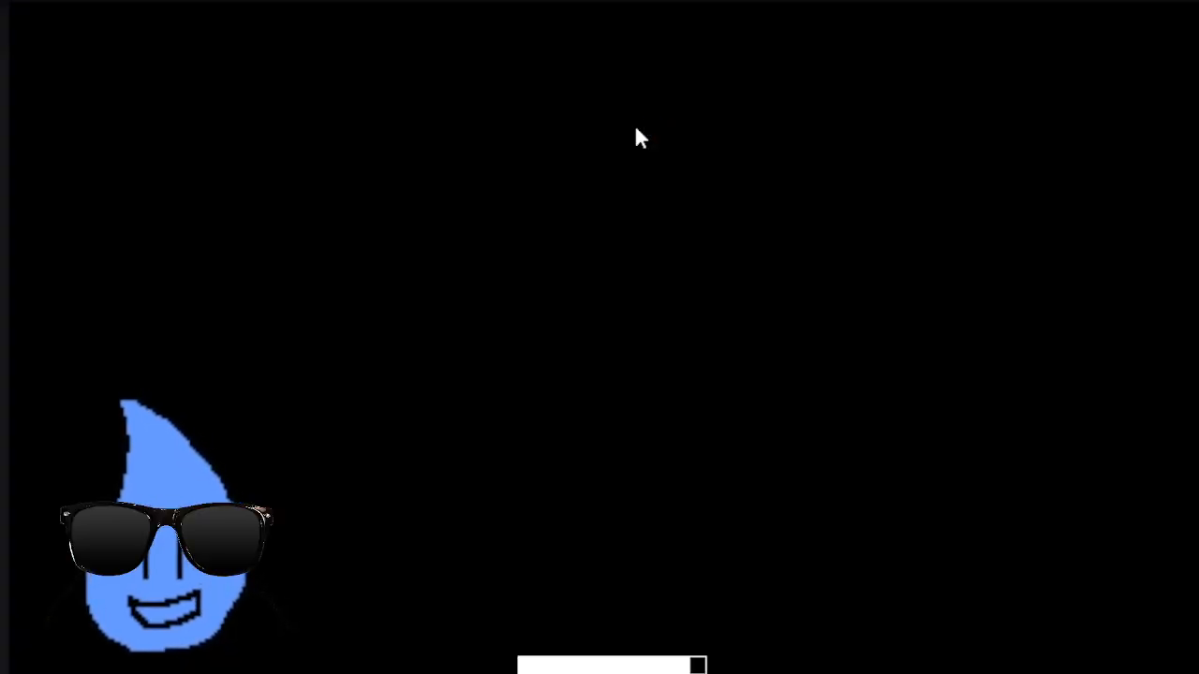
key(Left)
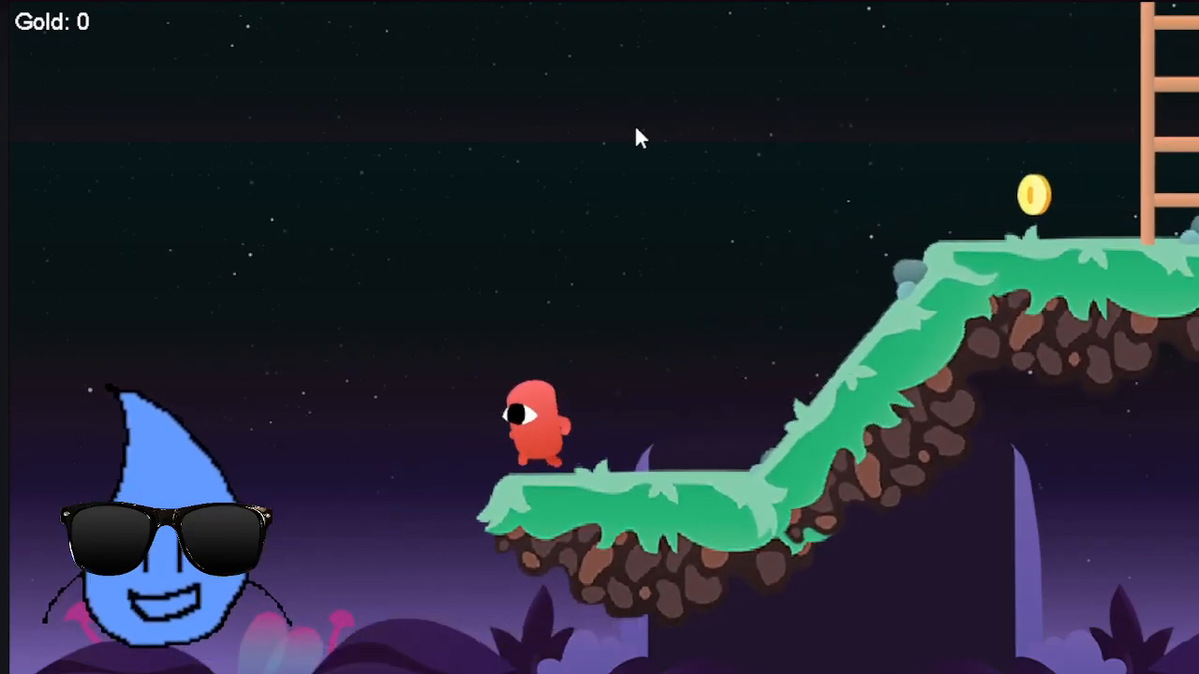
key(Right)
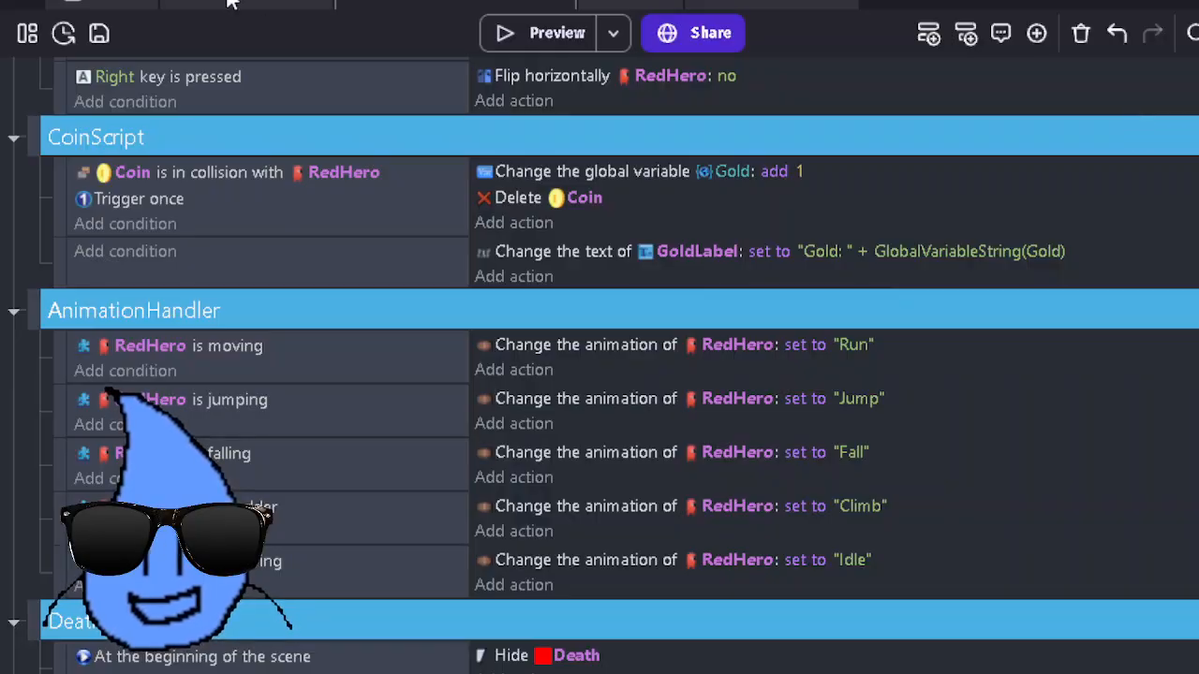
Step: Examine the level scene's layout, including the Fly above the background, the platforms and the death bar below
click(230, 5)
scroll(627, 455, down, 3)
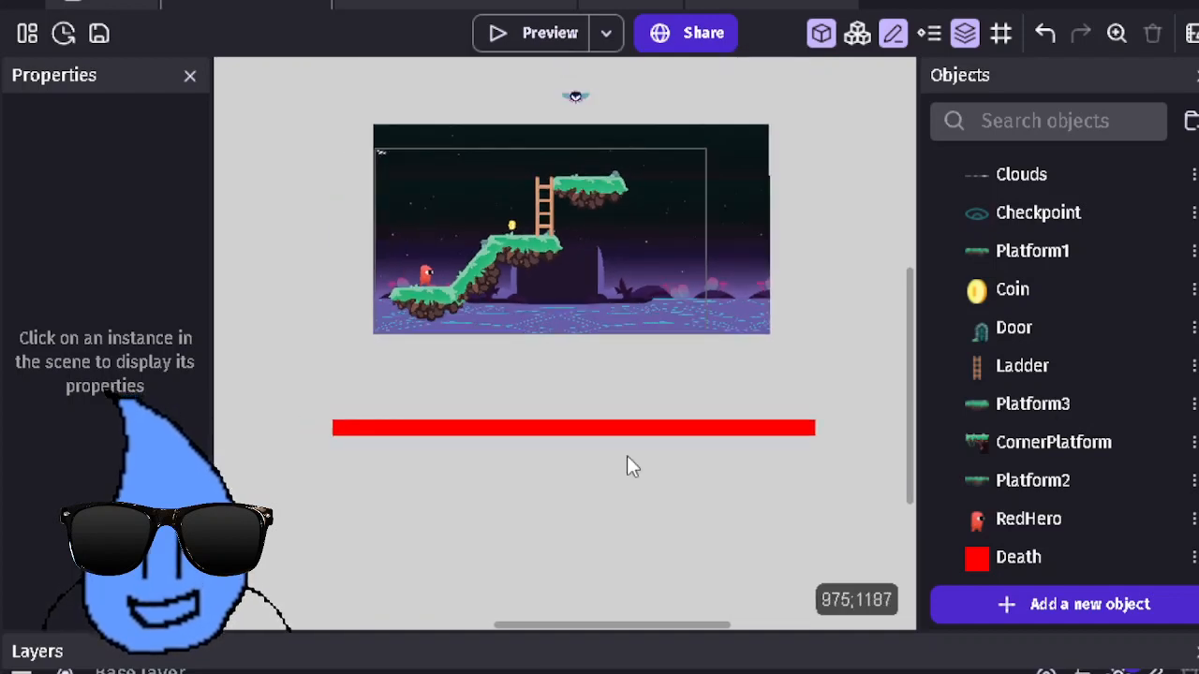
scroll(627, 455, down, 1)
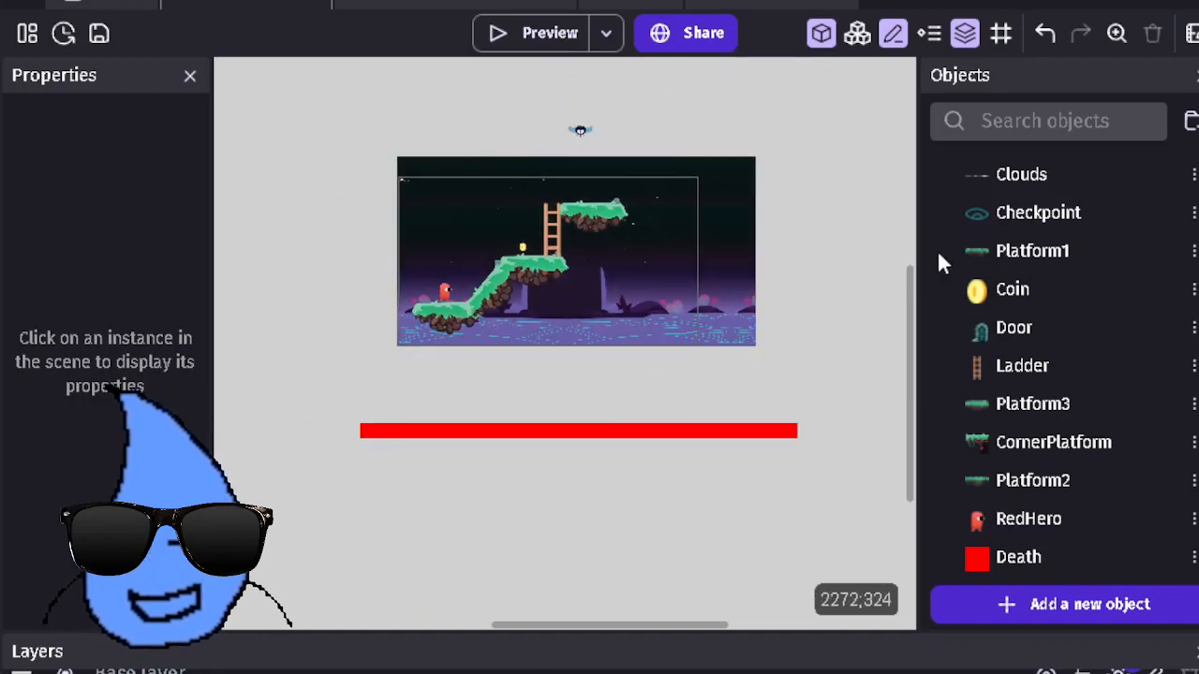
scroll(936, 249, up, 3)
click(582, 131)
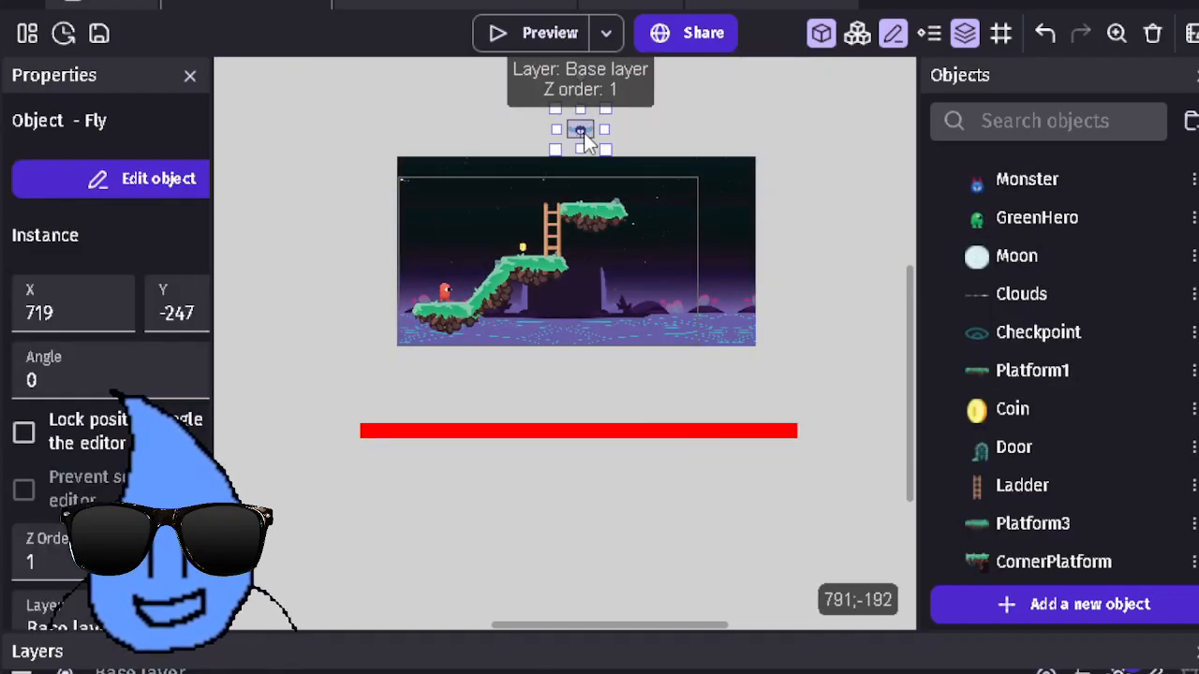
click(702, 161)
scroll(702, 161, down, 1)
scroll(667, 279, up, 2)
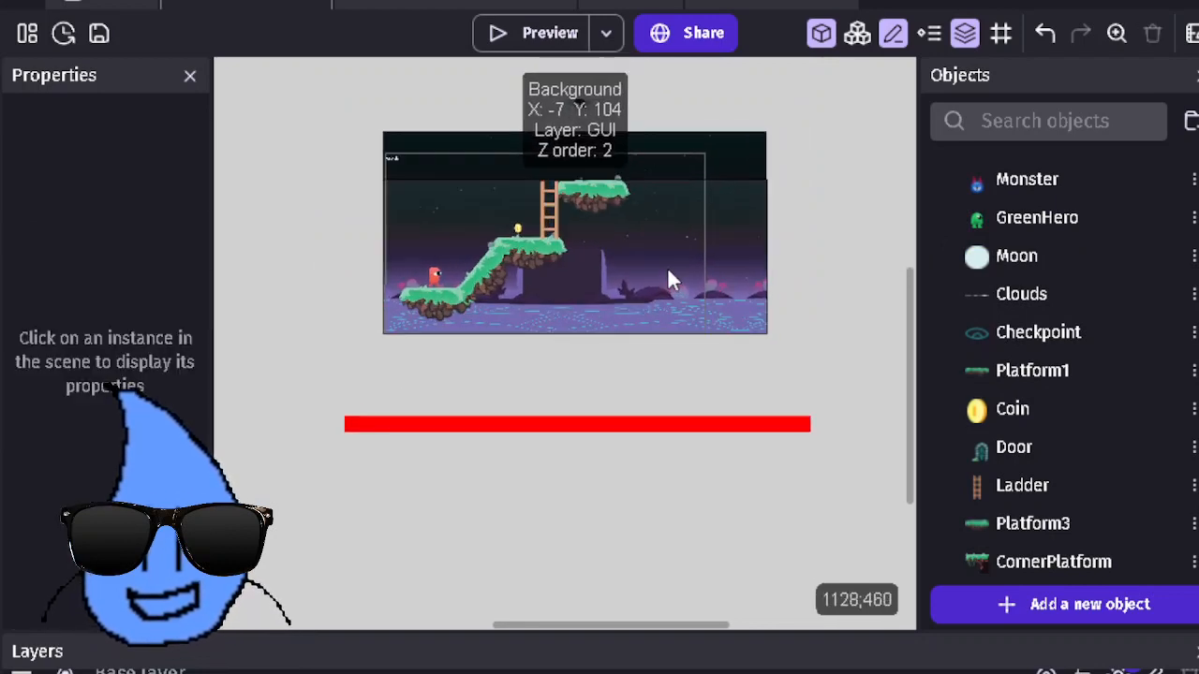
scroll(637, 236, up, 2)
middle_drag(530, 216, 520, 400)
scroll(520, 401, up, 2)
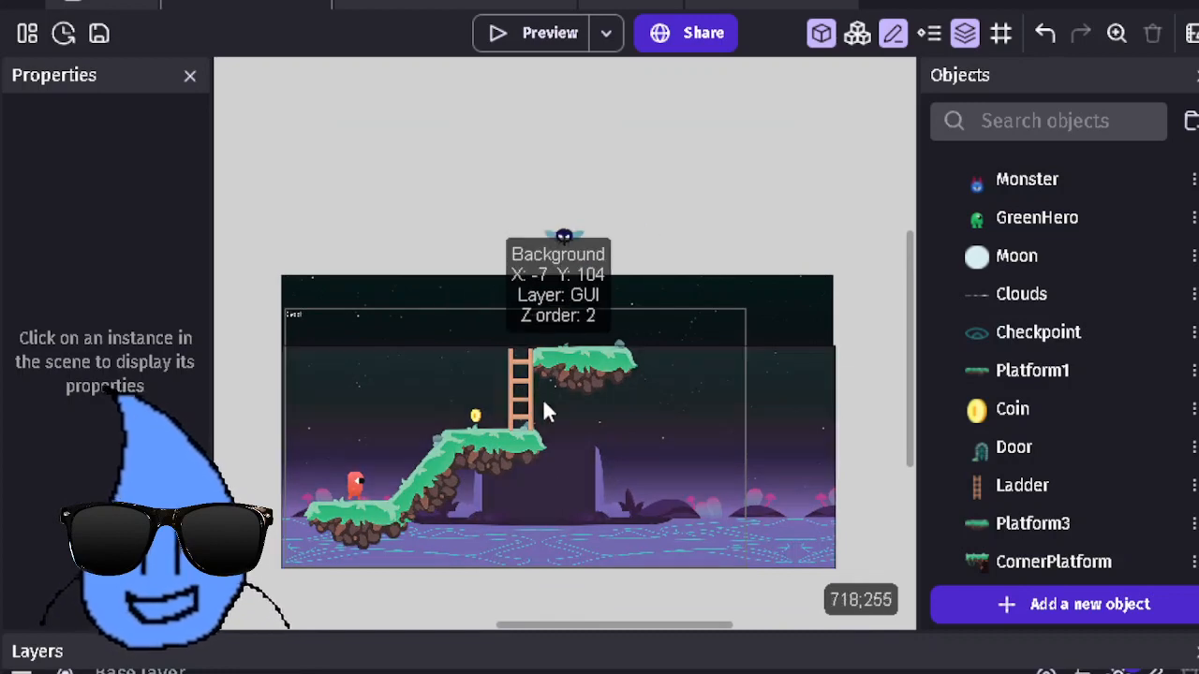
Step: Search the new extensions for "chec" and view the details of the Checkpoints extension without installing it
scroll(604, 517, up, 1)
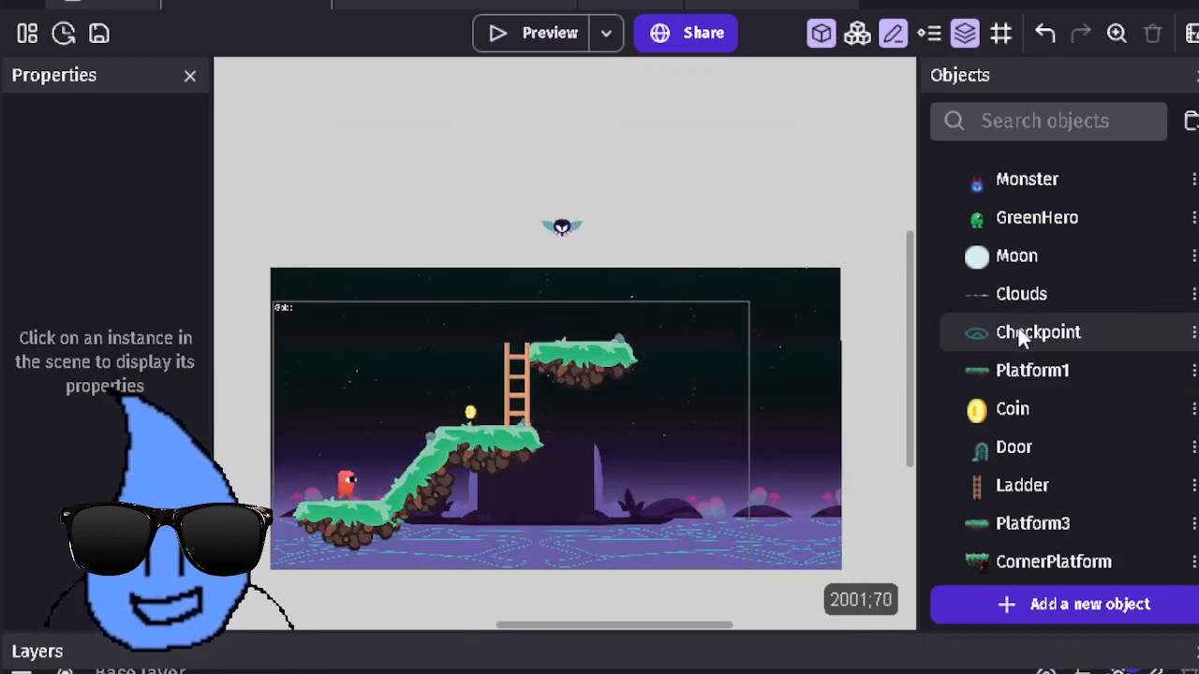
click(27, 35)
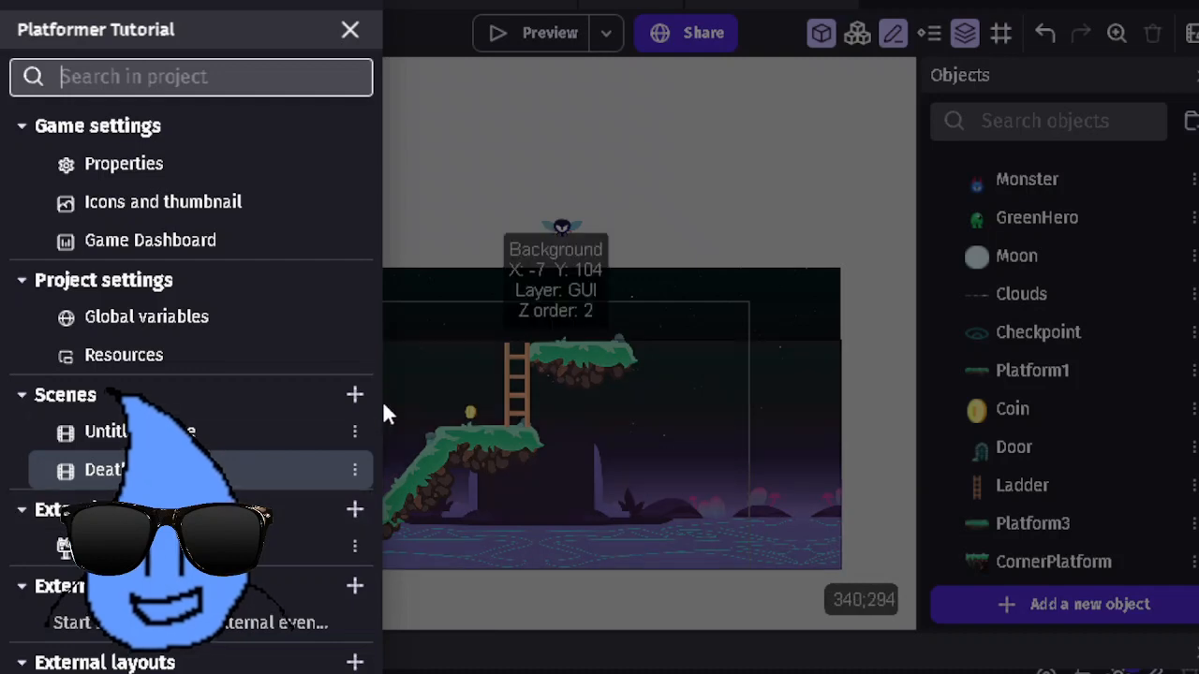
click(354, 509)
click(269, 101)
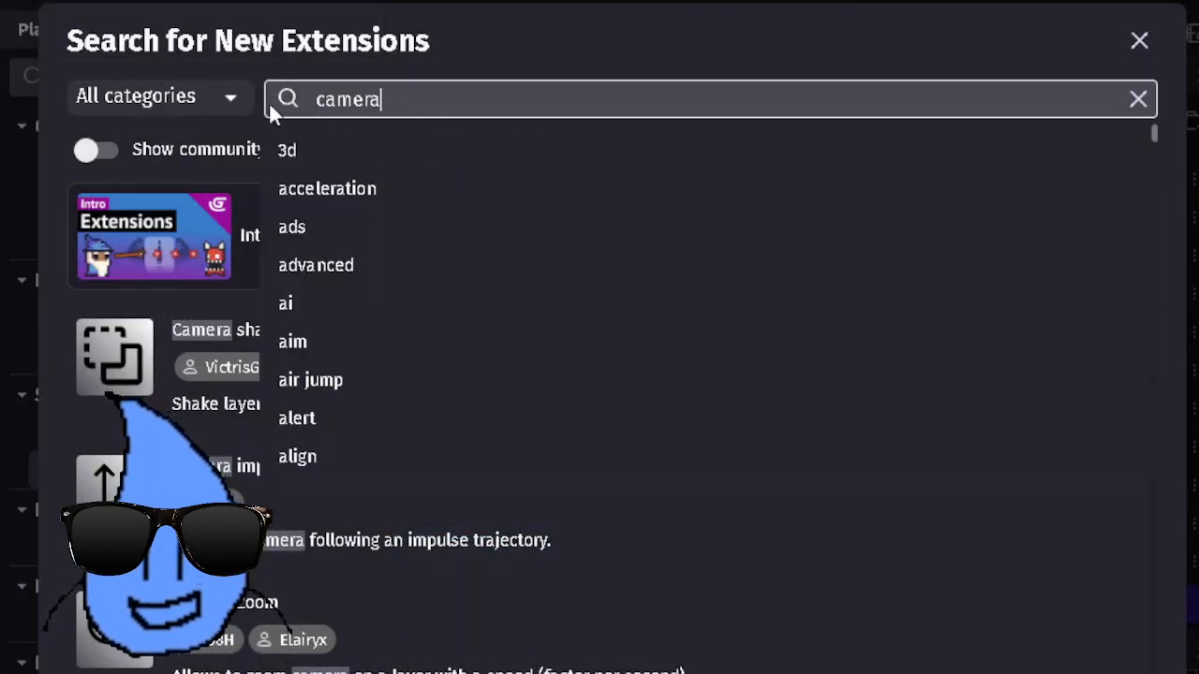
key(ctrl+a)
text(x)
key(BackSpace)
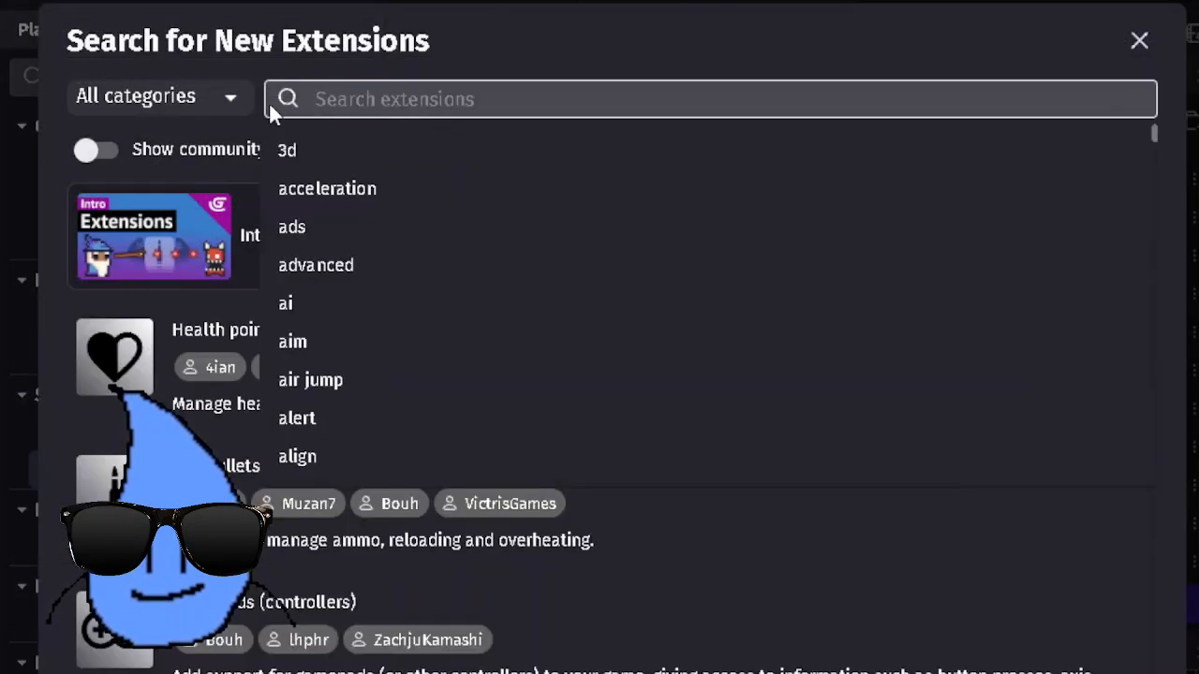
text(c)
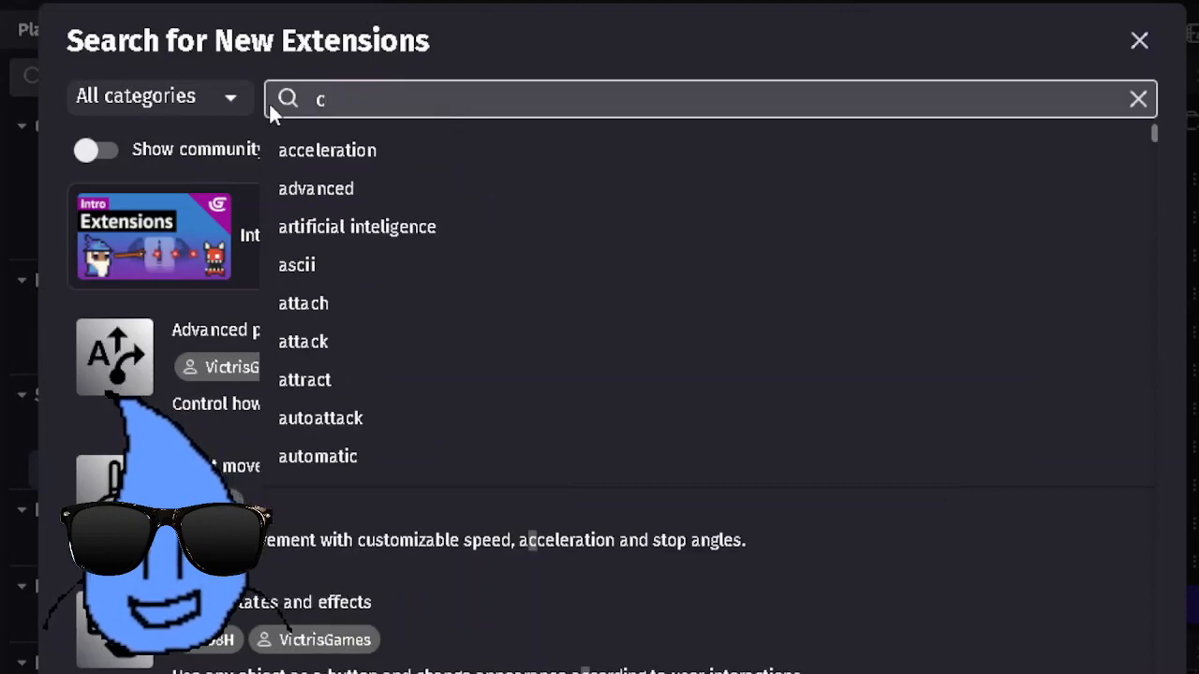
text(hec)
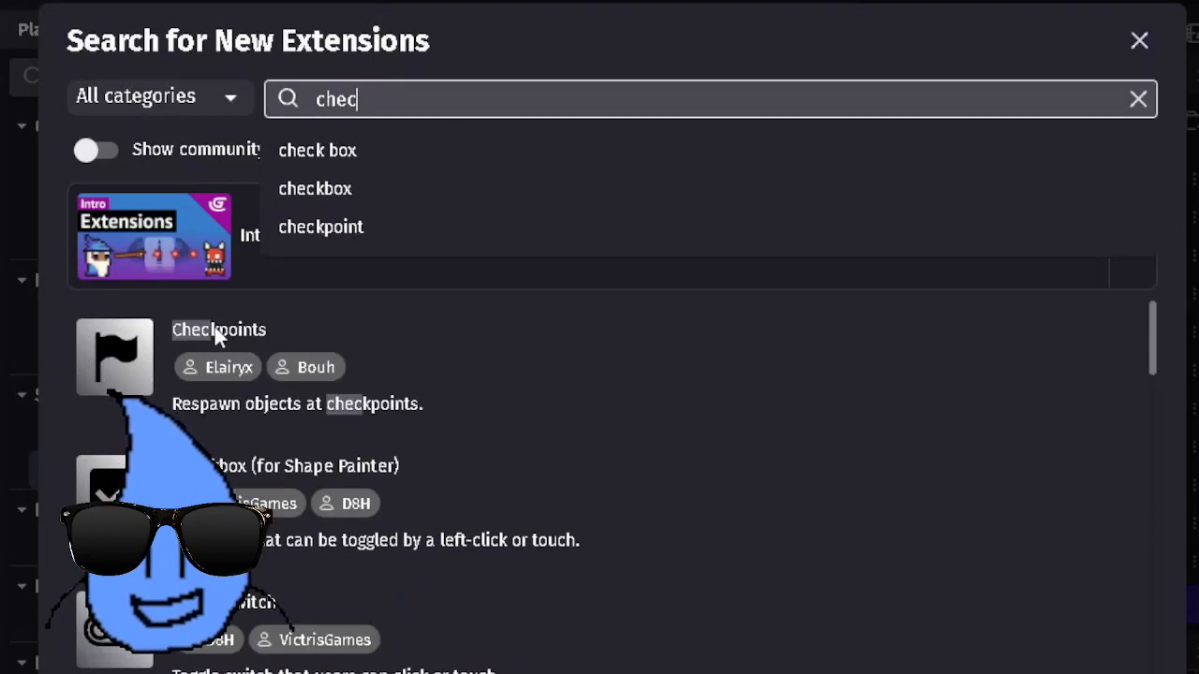
click(383, 354)
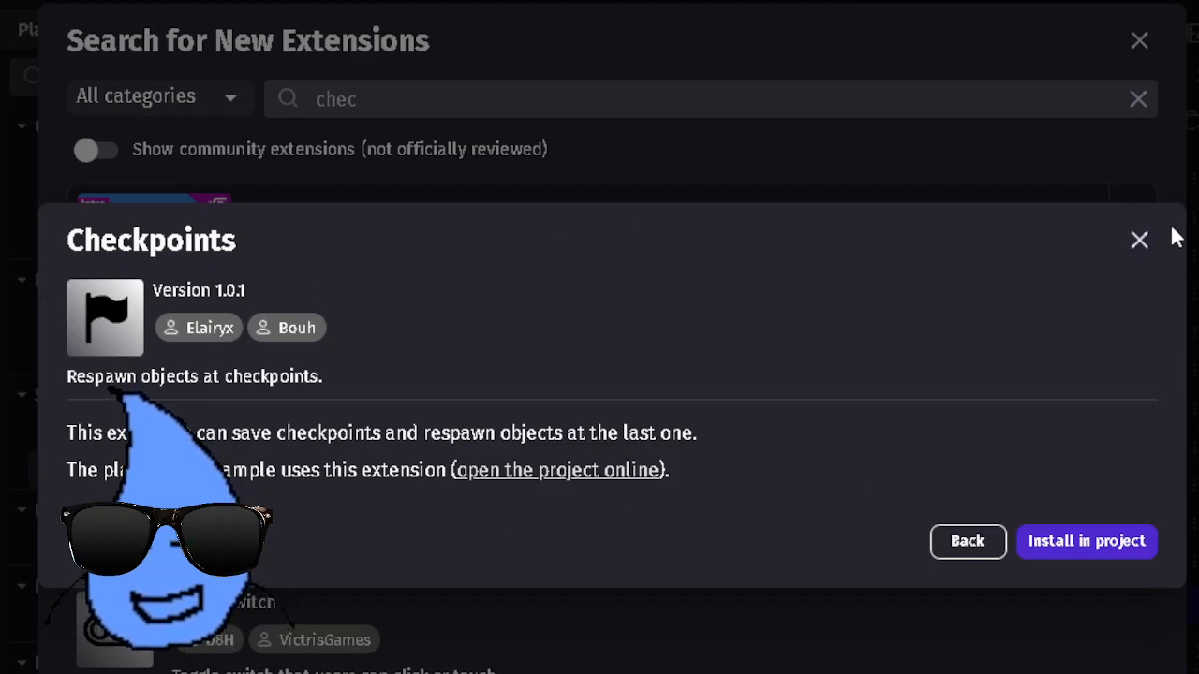
click(1139, 240)
click(1139, 41)
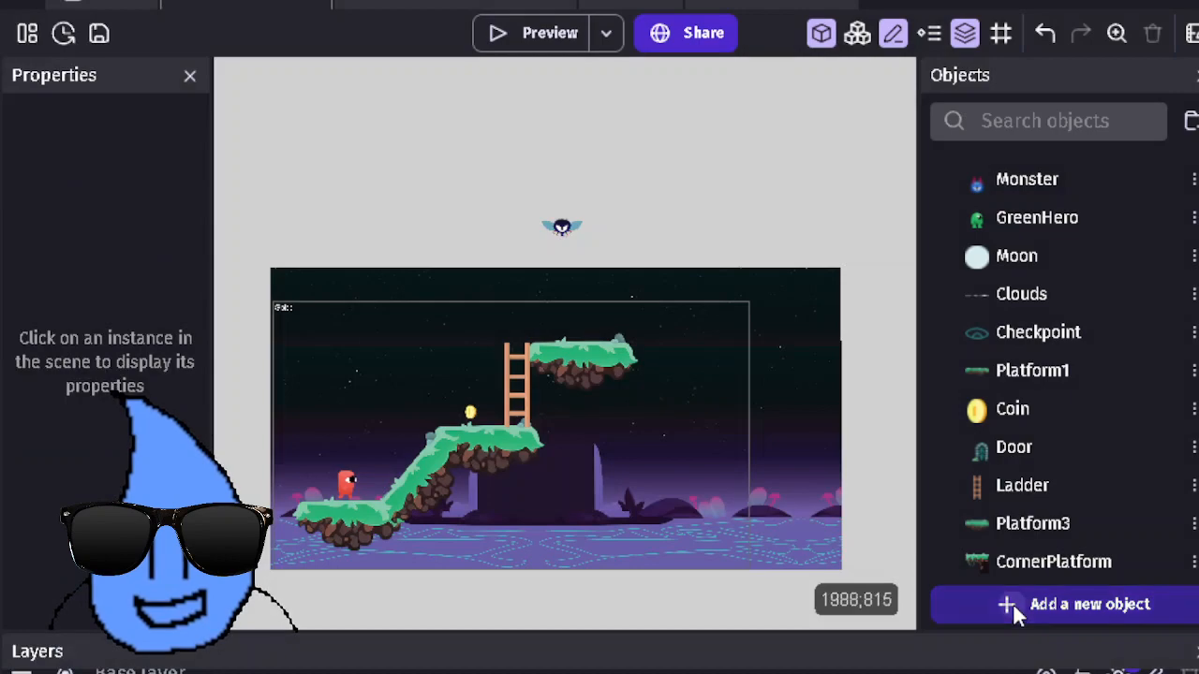
click(1012, 602)
scroll(530, 394, down, 10)
scroll(530, 393, up, 5)
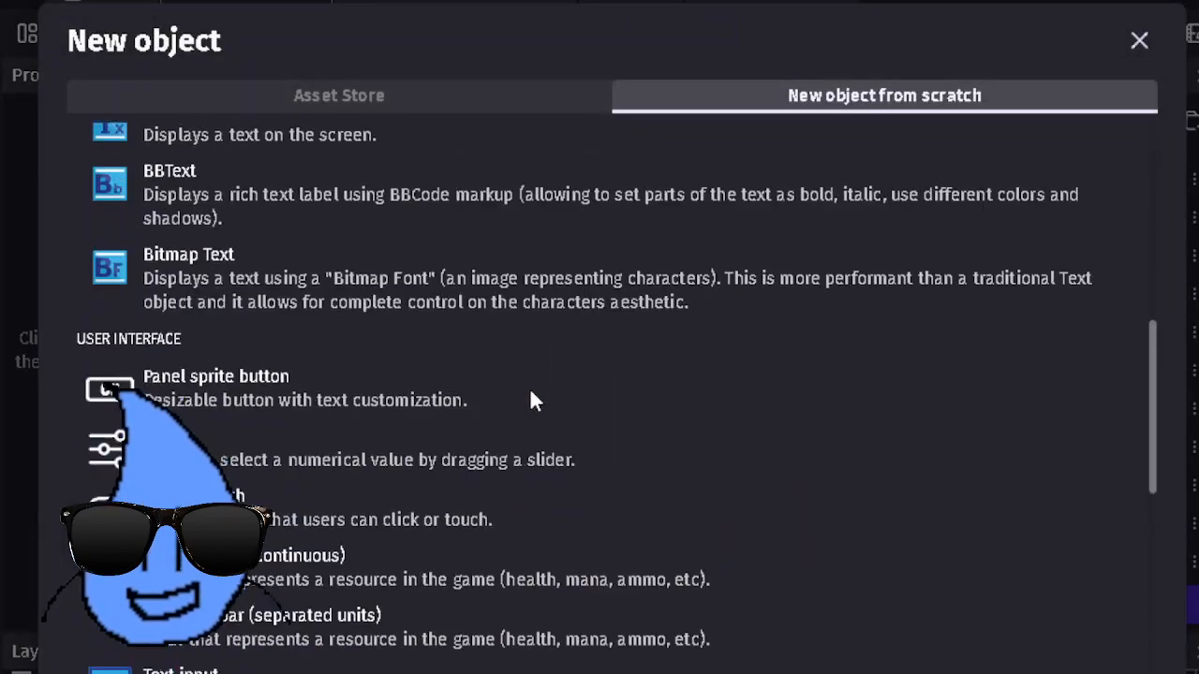
scroll(532, 400, down, 3)
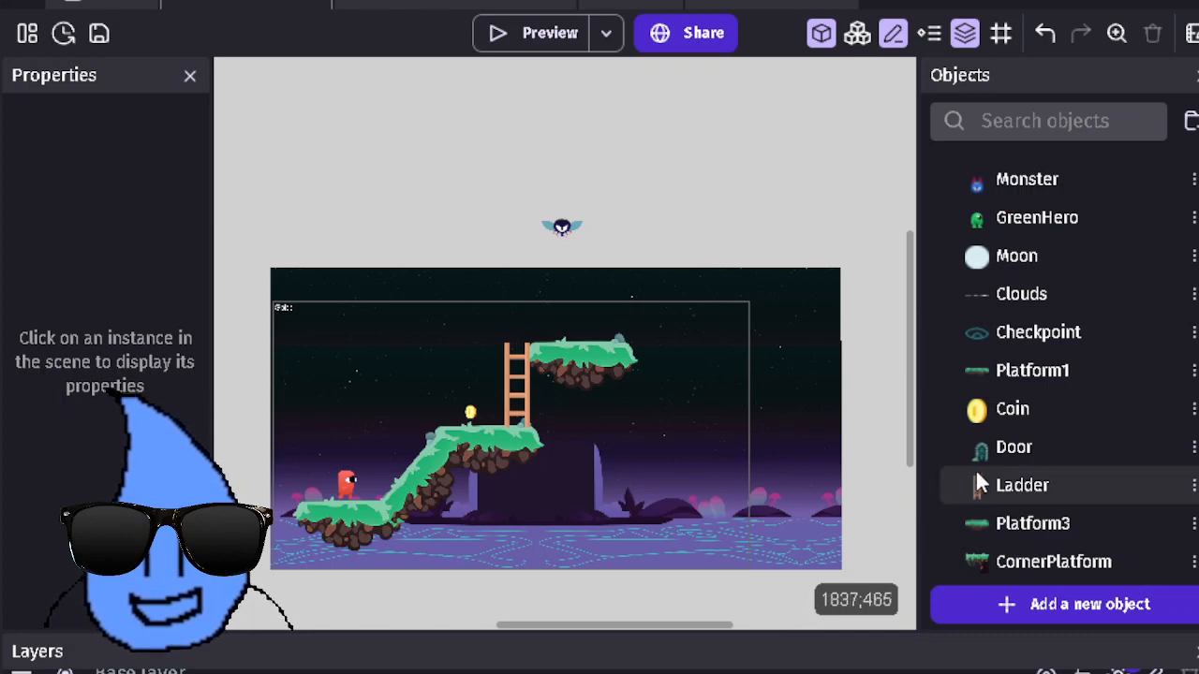
Step: Place the Door object on the upper platform, just past the top of the ladder
drag(1062, 448, 510, 230)
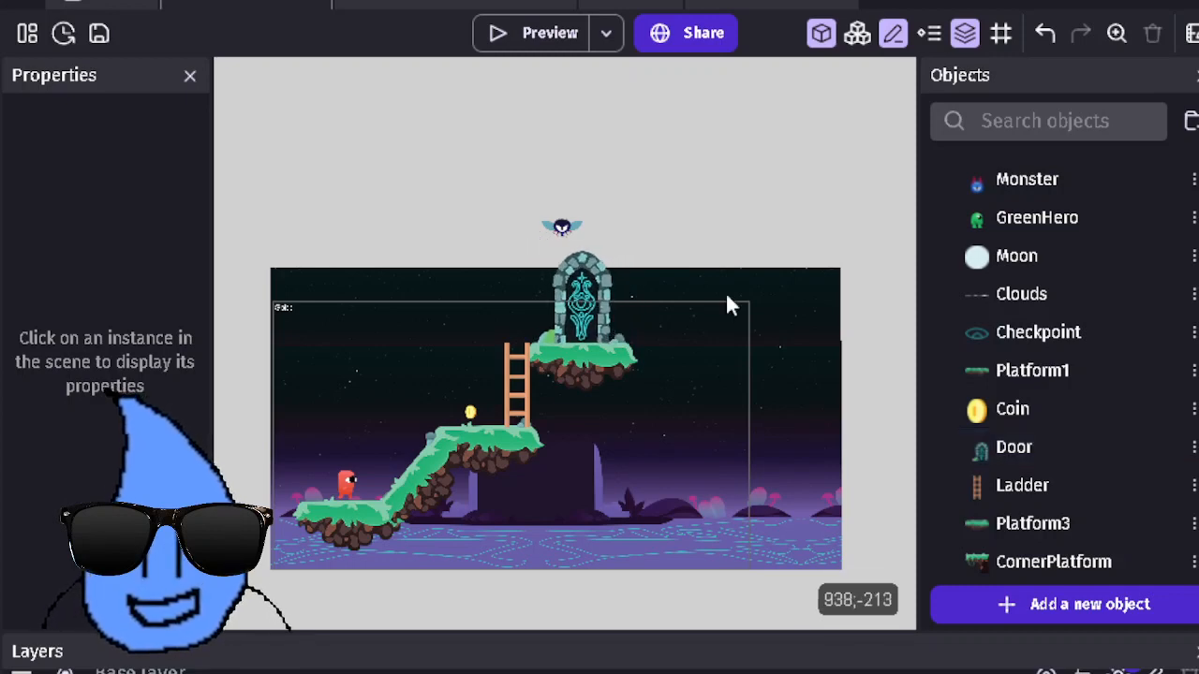
scroll(740, 374, down, 1)
Step: Add a win scene to the project below the Death scene and open it for editing
click(27, 35)
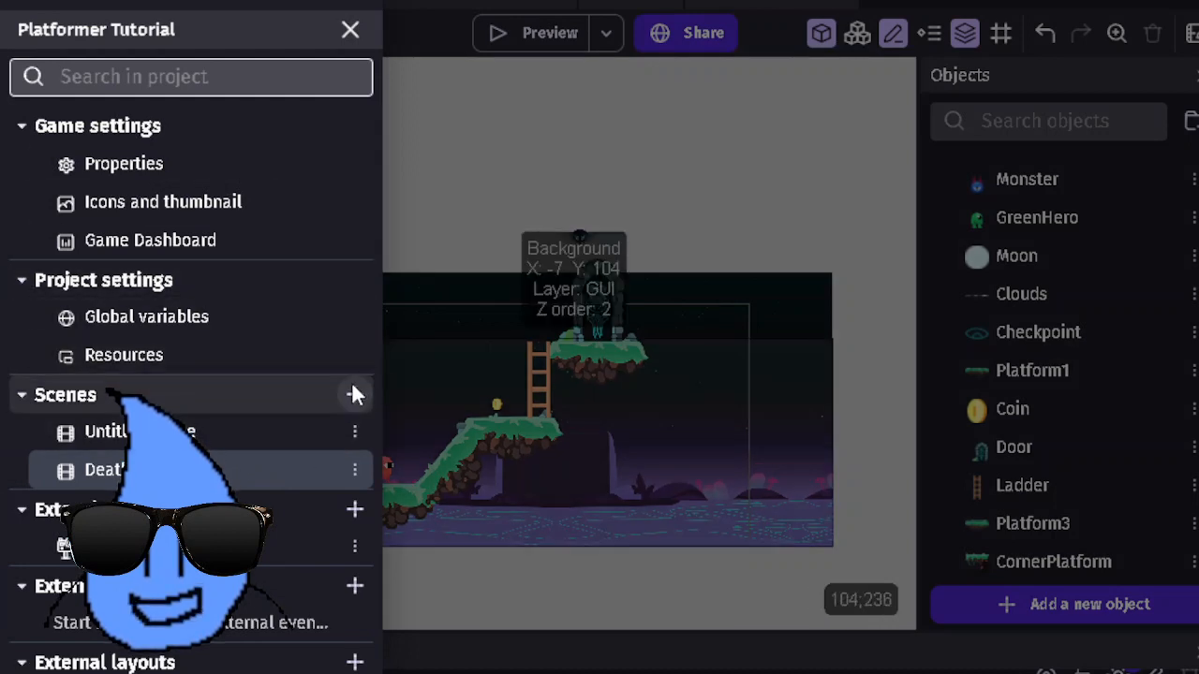
click(355, 394)
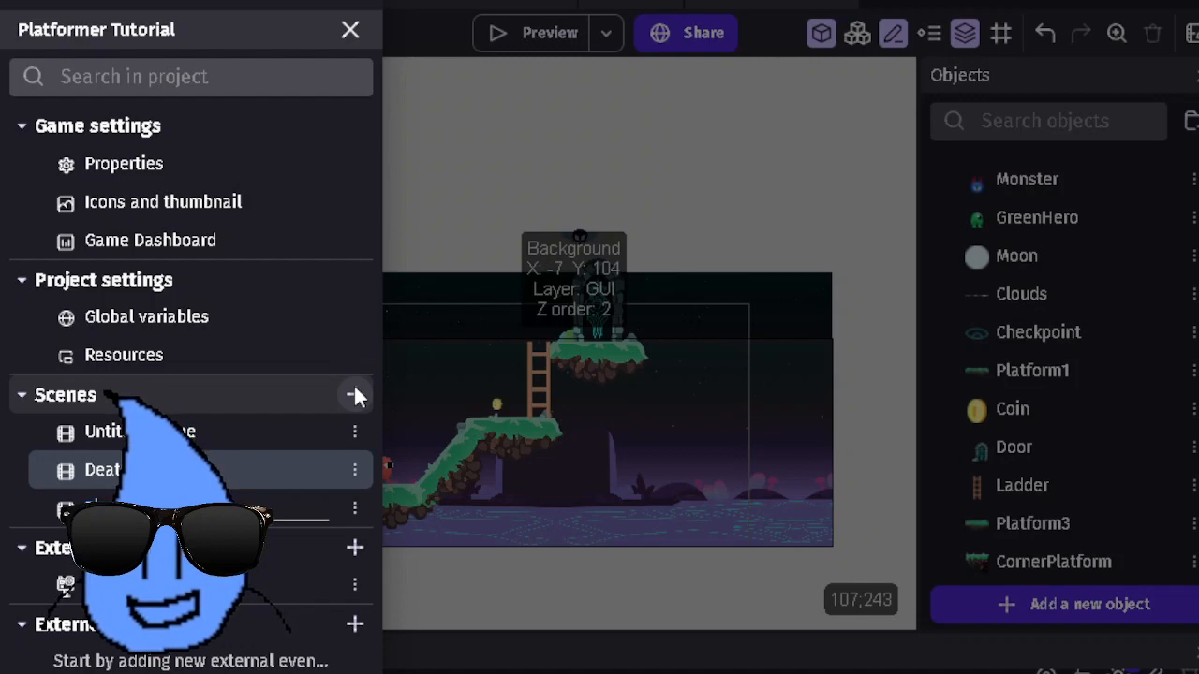
key(Return)
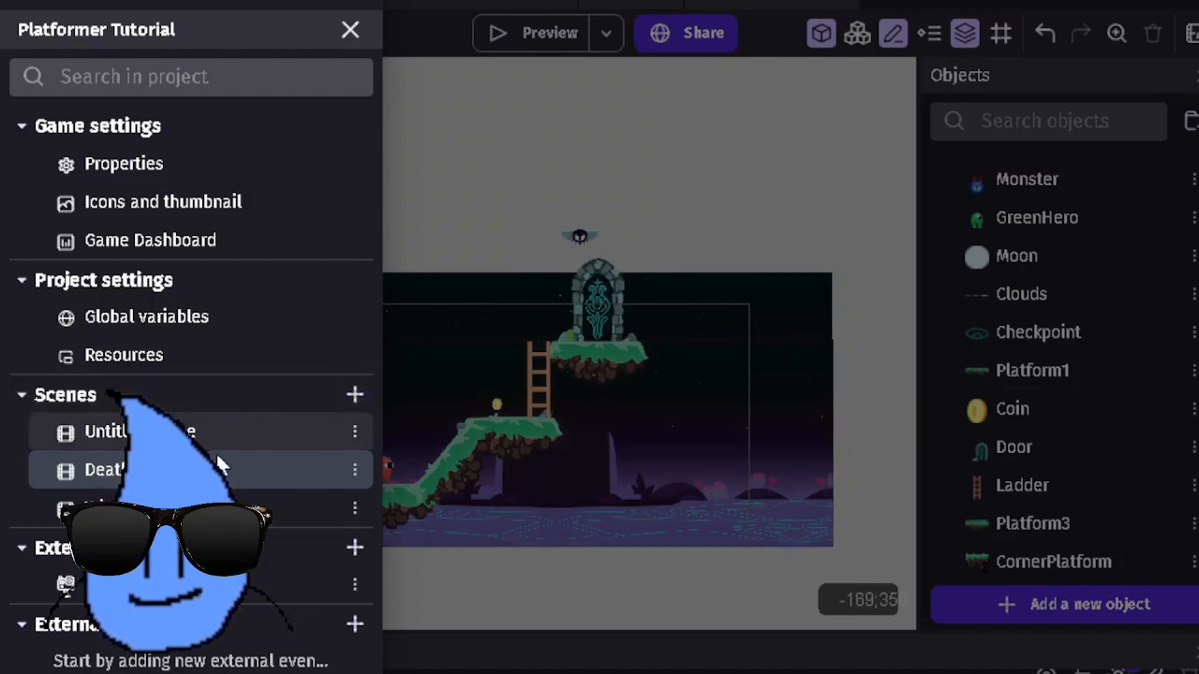
click(169, 508)
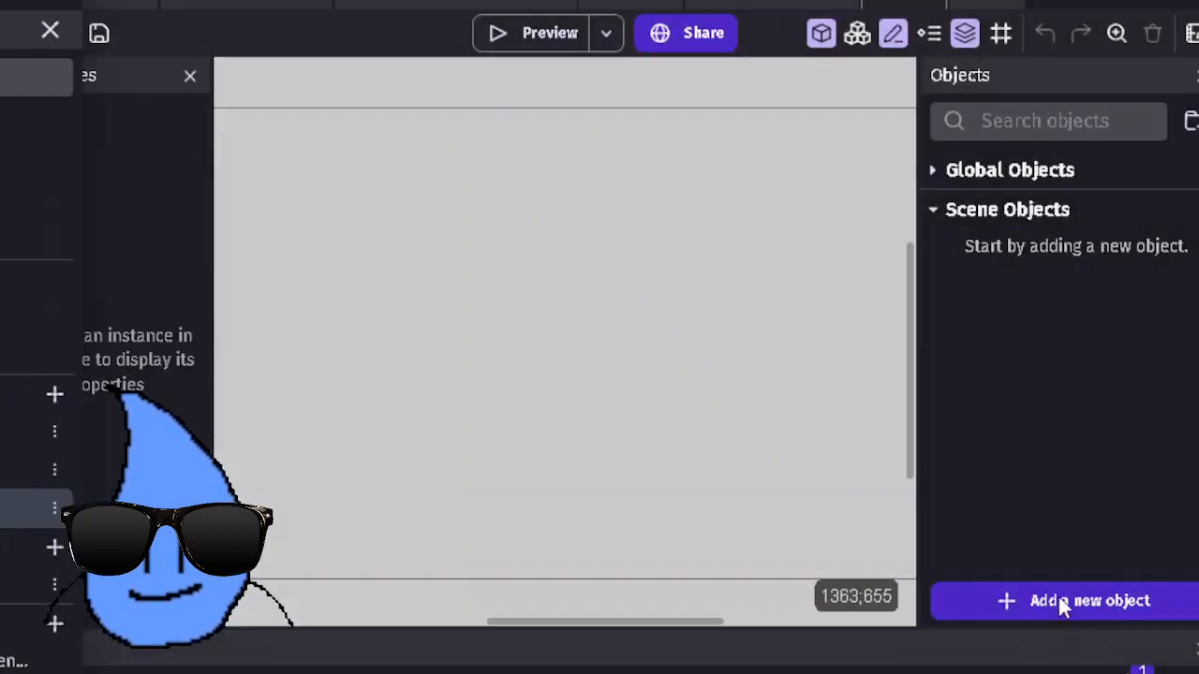
Step: Create a Text object with size 50 and the initial text "Win", and place it in the win scene
click(1063, 600)
scroll(281, 309, down, 5)
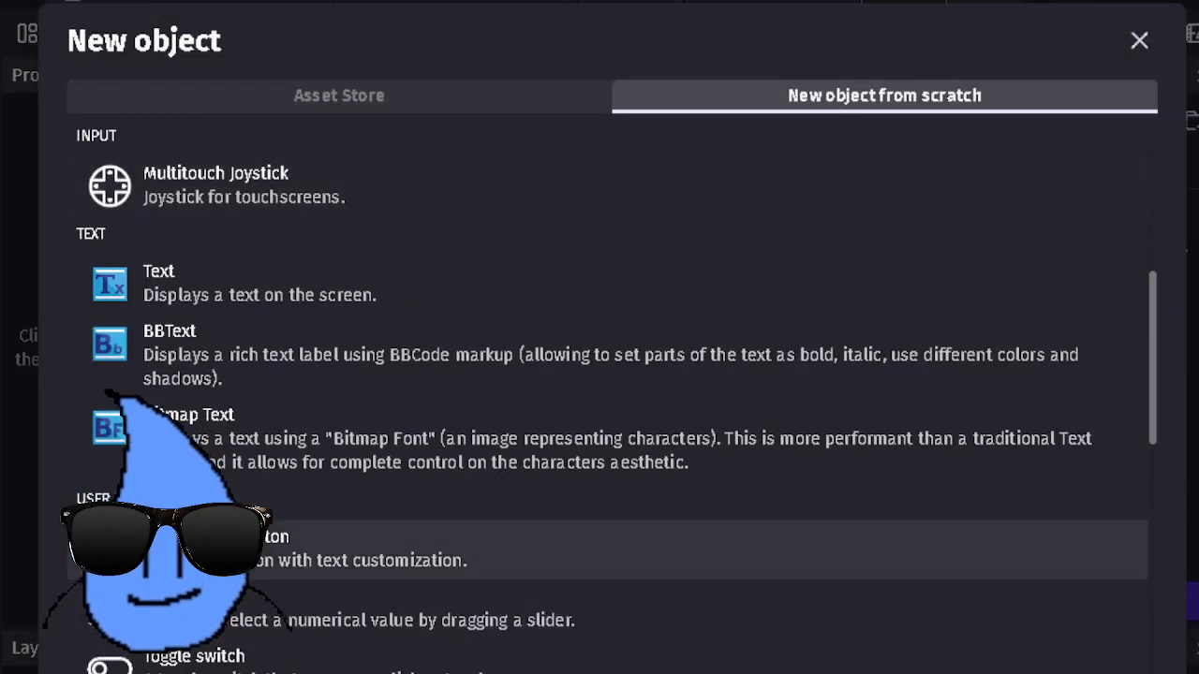
click(230, 281)
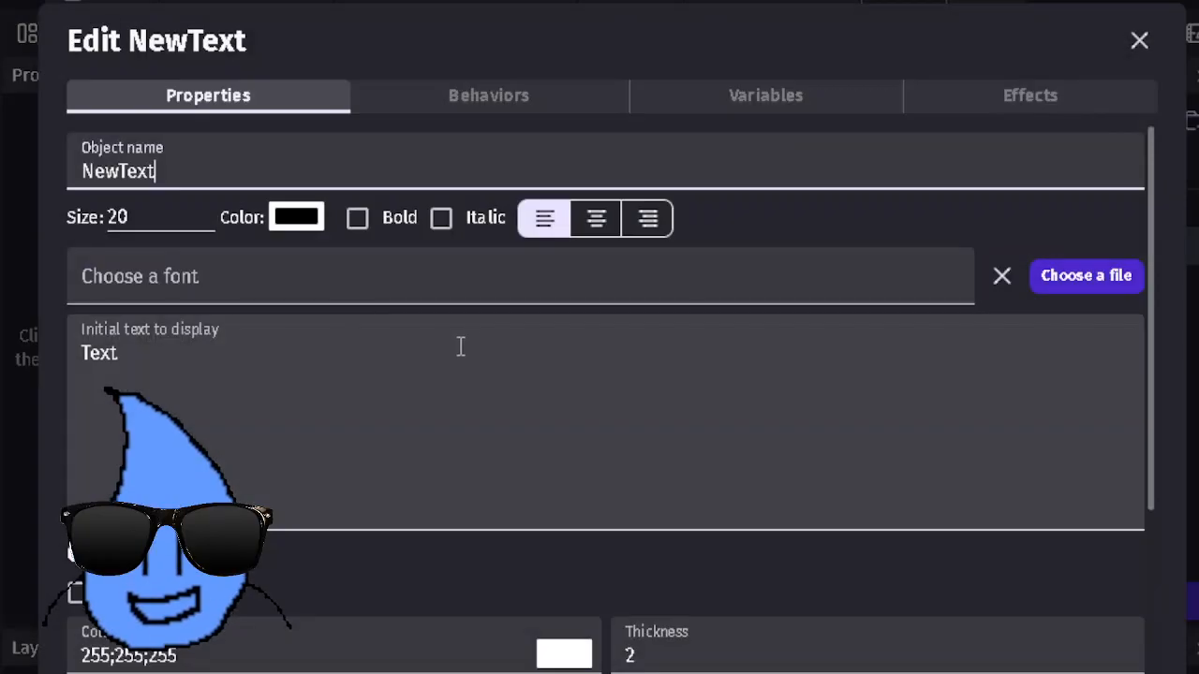
click(192, 220)
text(5)
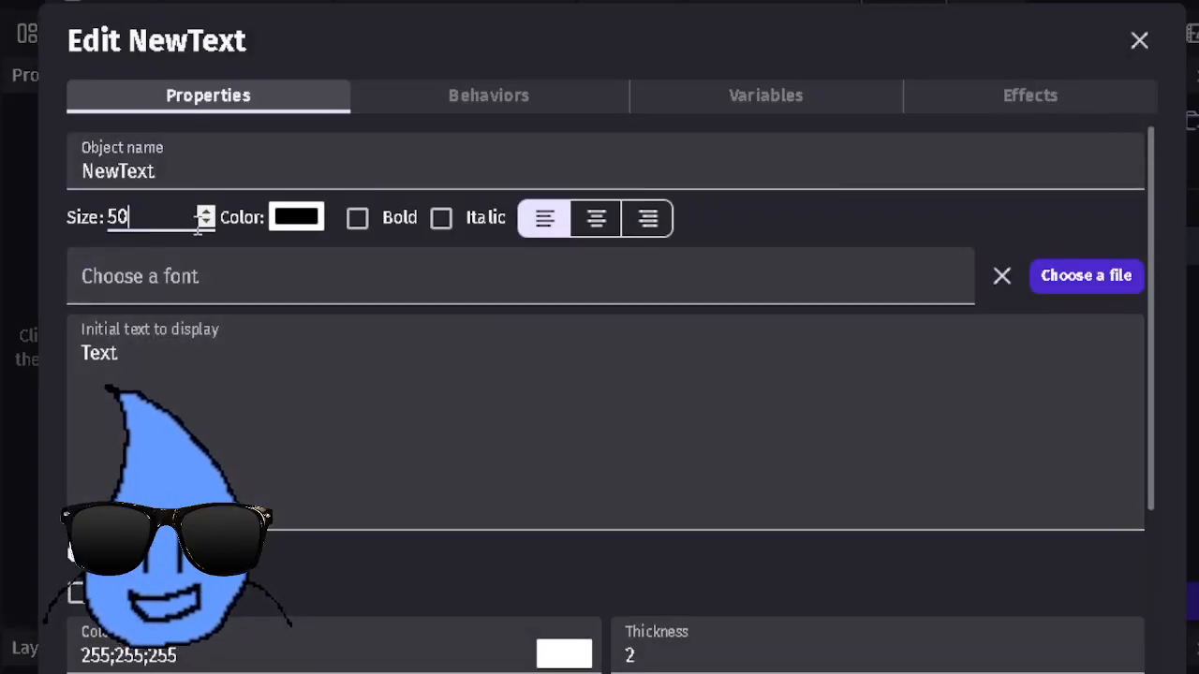
click(217, 397)
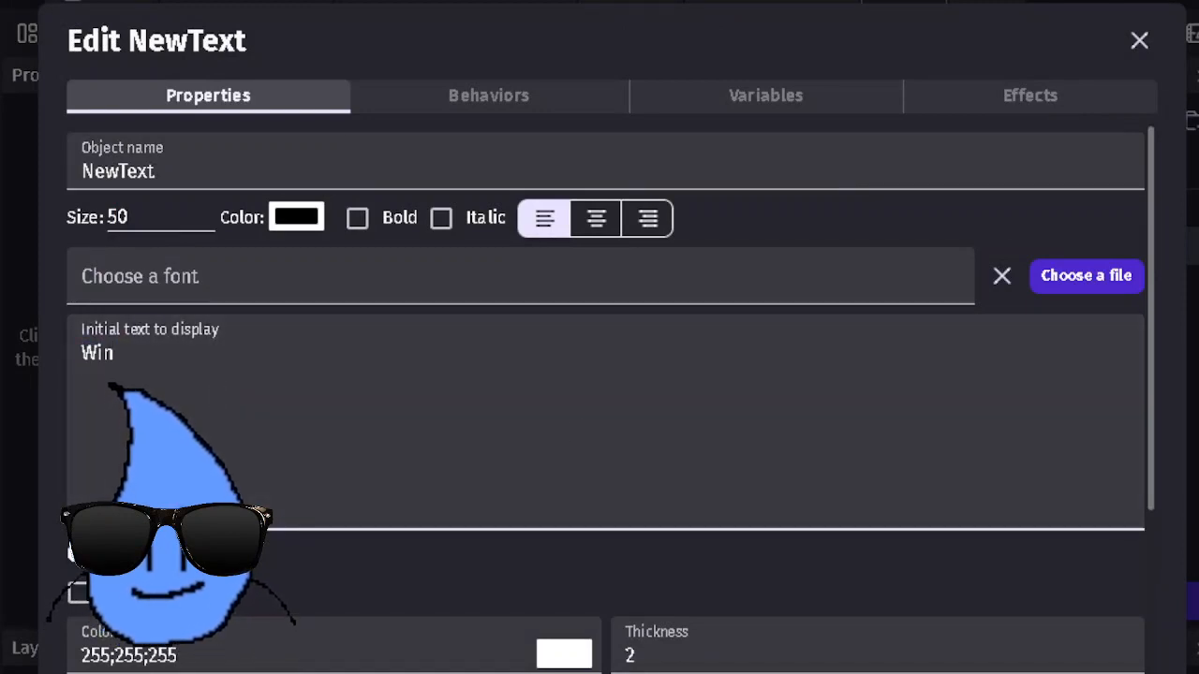
click(1115, 672)
scroll(744, 369, down, 2)
drag(1056, 256, 587, 353)
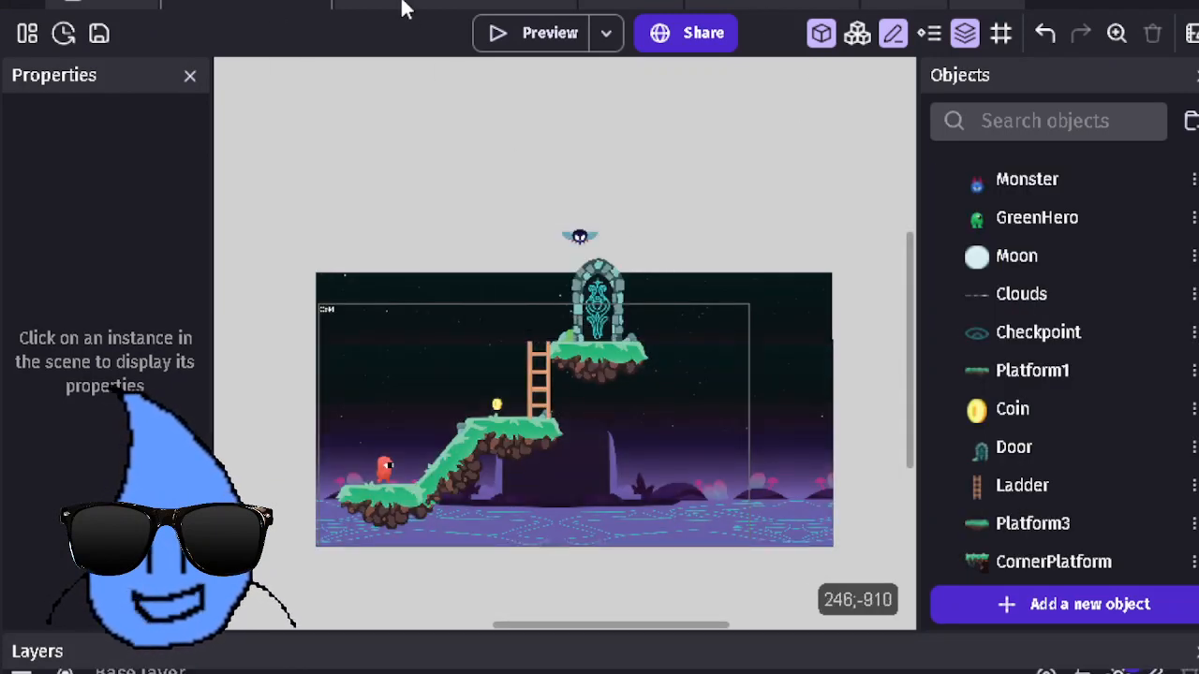
Step: In the level scene's events, add a win system event group below the death group and put an empty event in it
click(404, 5)
scroll(326, 413, down, 2)
right_click(86, 623)
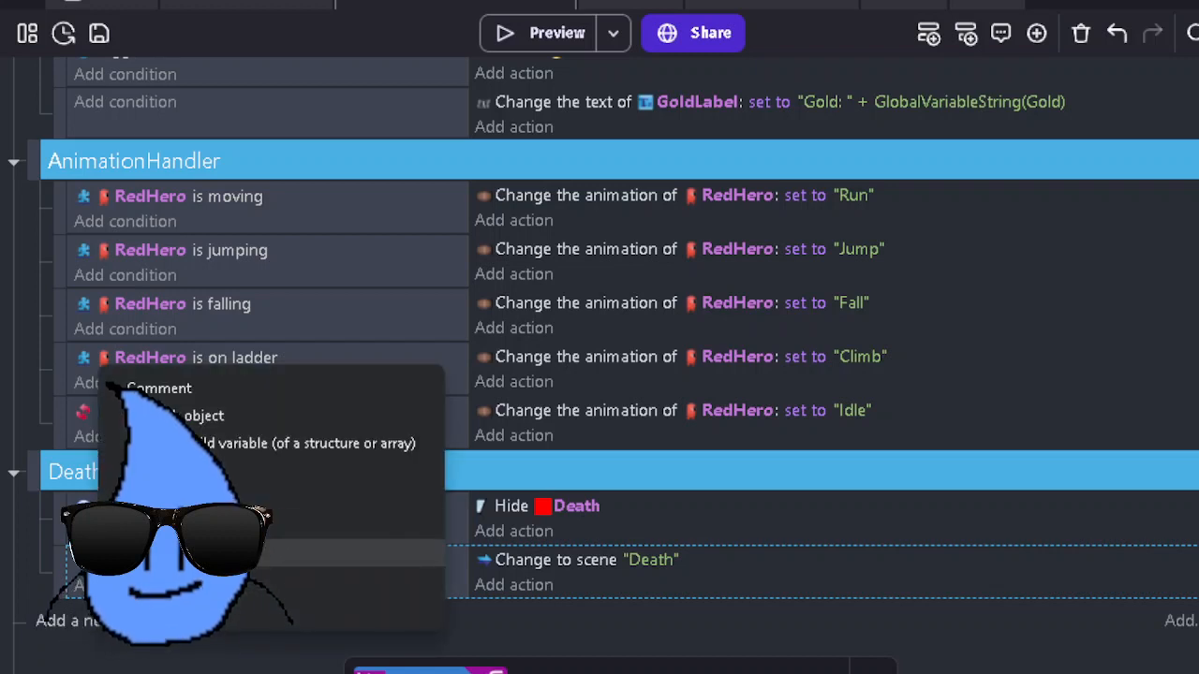
click(356, 553)
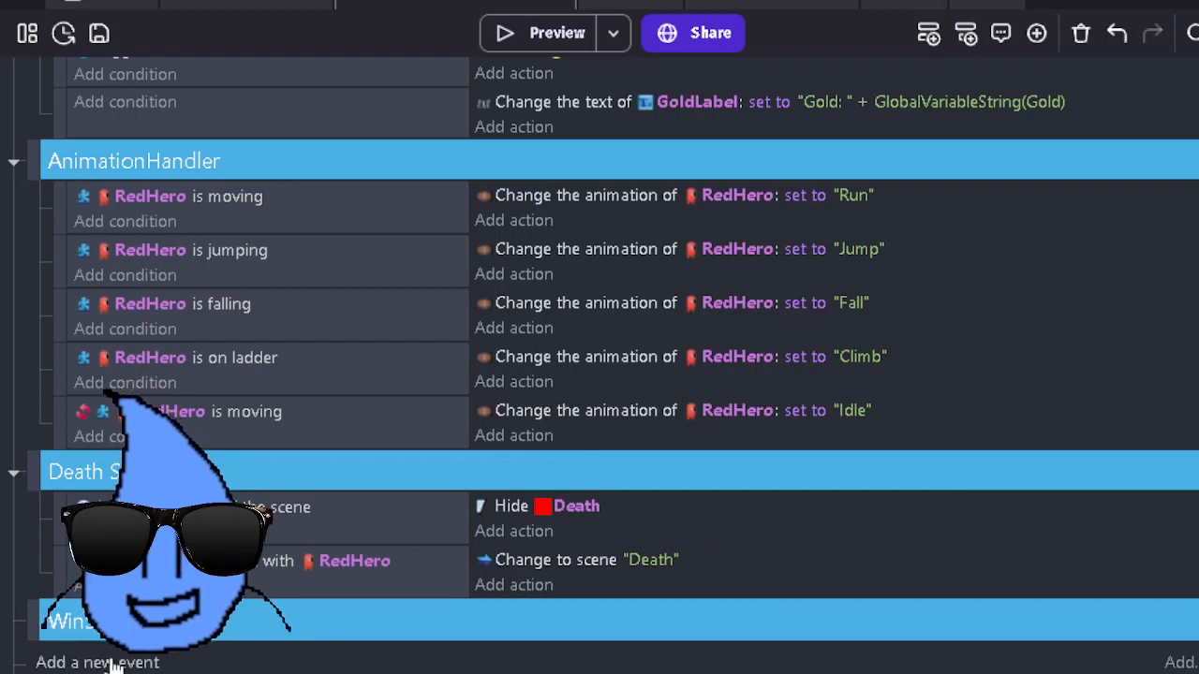
click(28, 661)
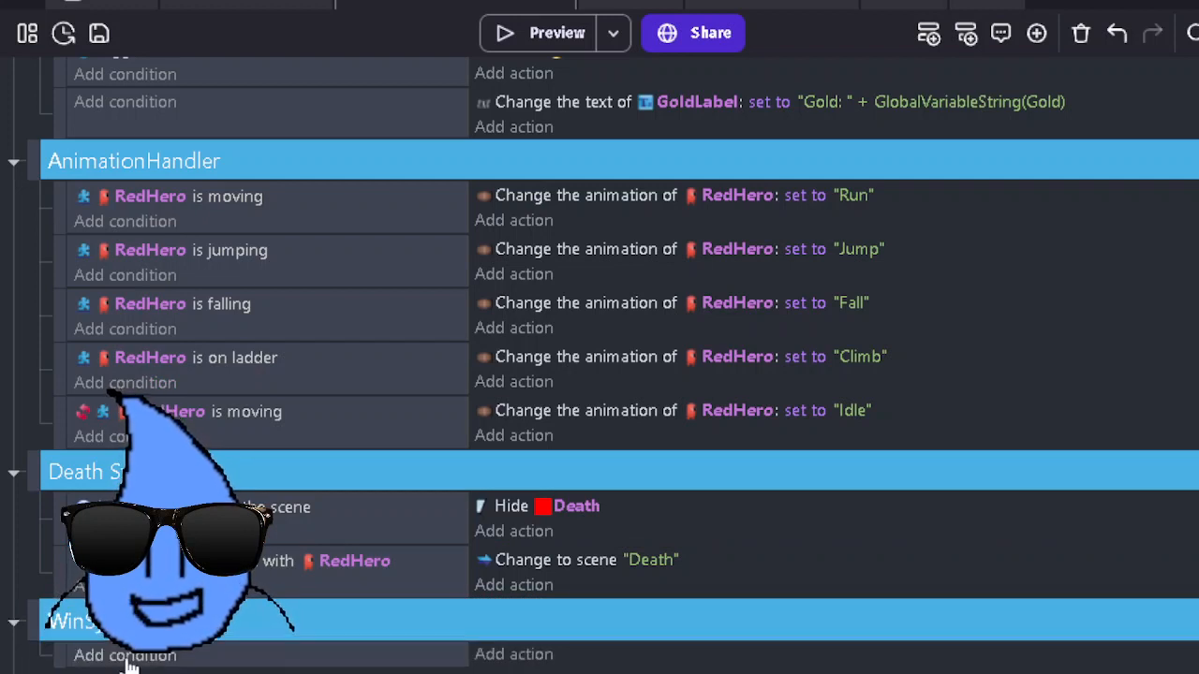
Step: Give the win group's event a condition testing whether Door is in collision with RedHero
click(94, 655)
scroll(178, 328, down, 3)
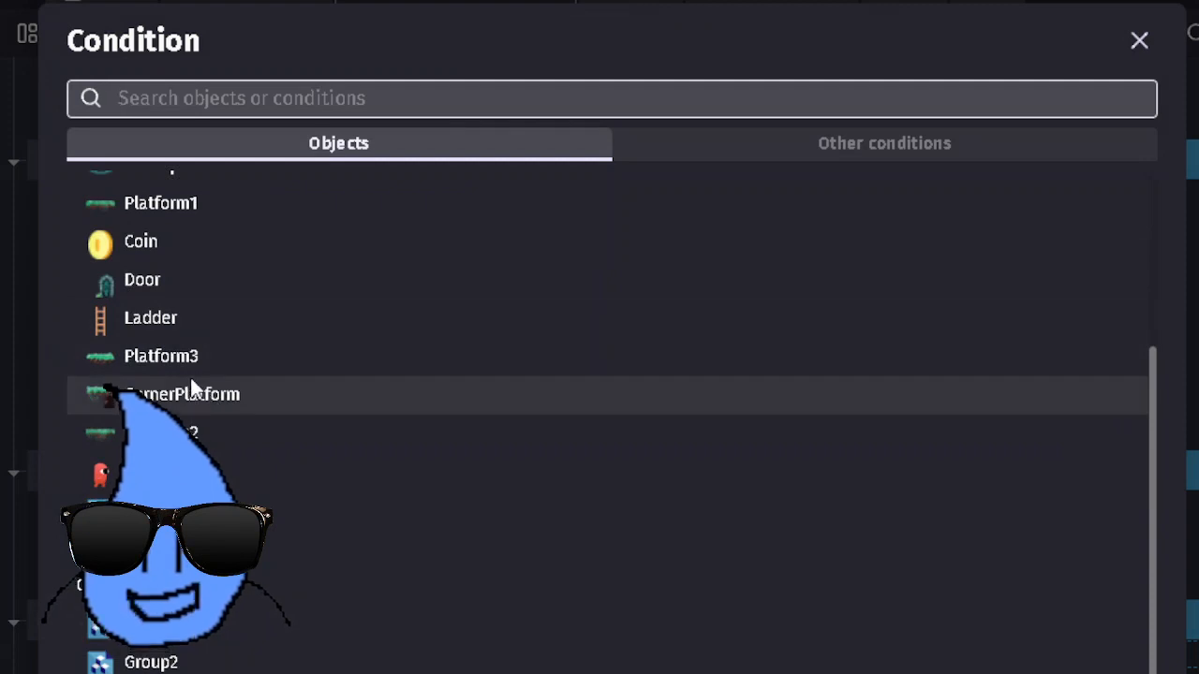
scroll(191, 384, up, 3)
click(188, 544)
text(coll)
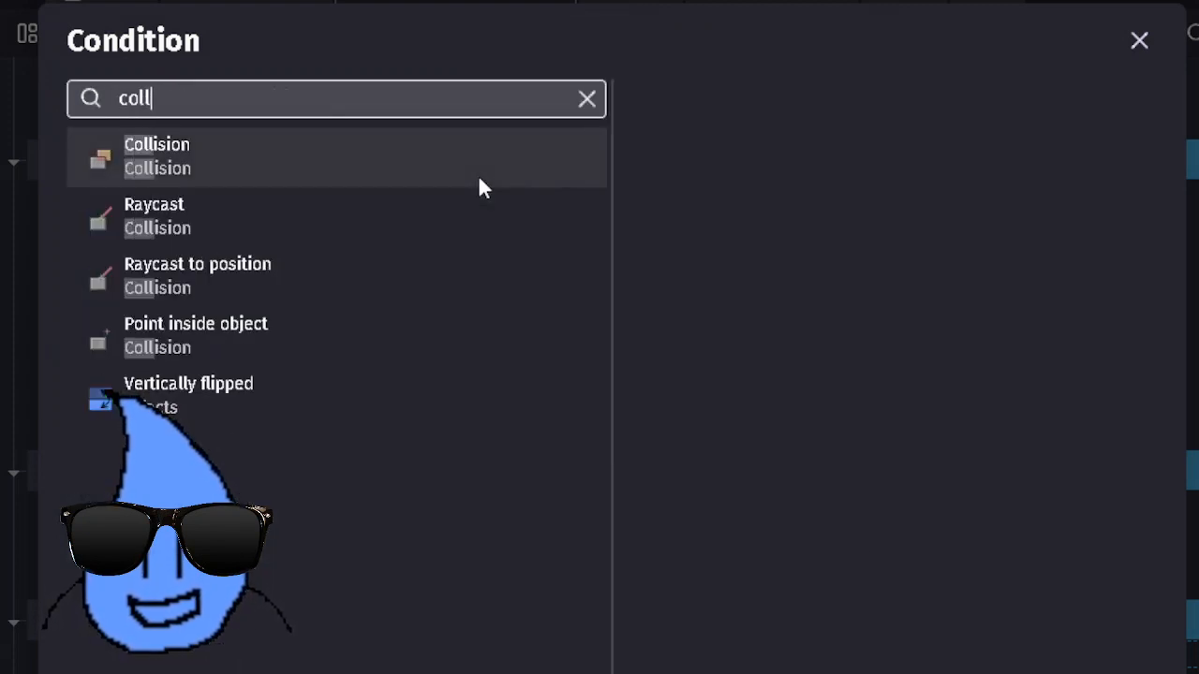
click(478, 186)
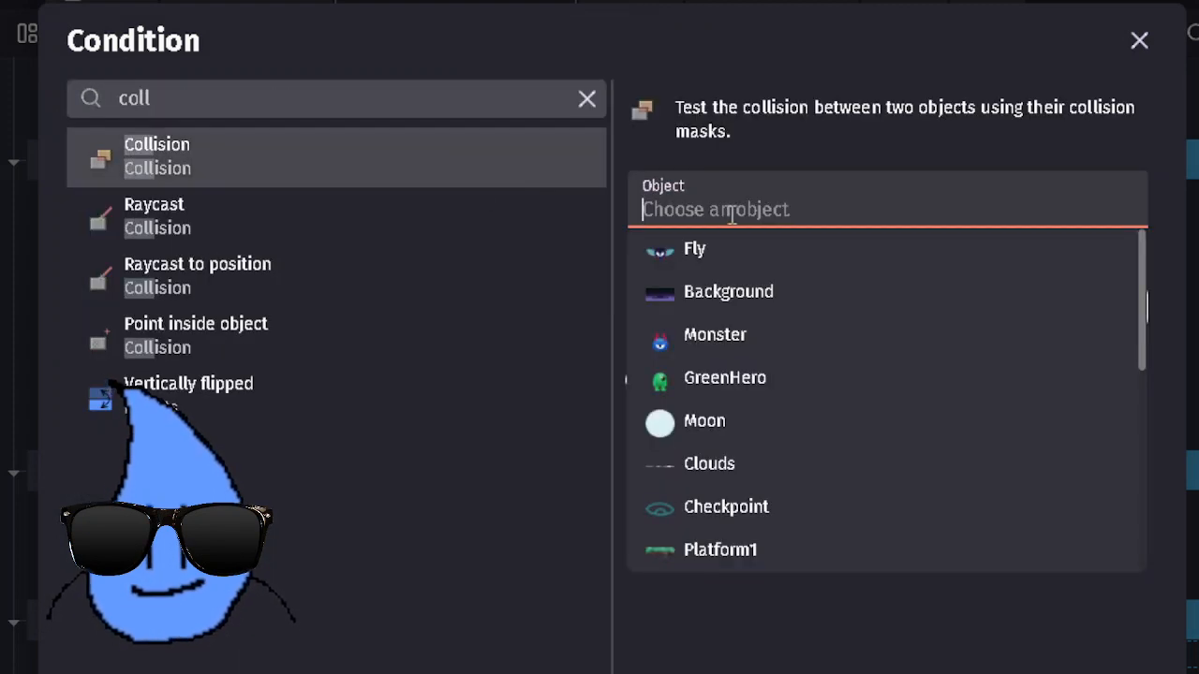
text(red)
click(750, 246)
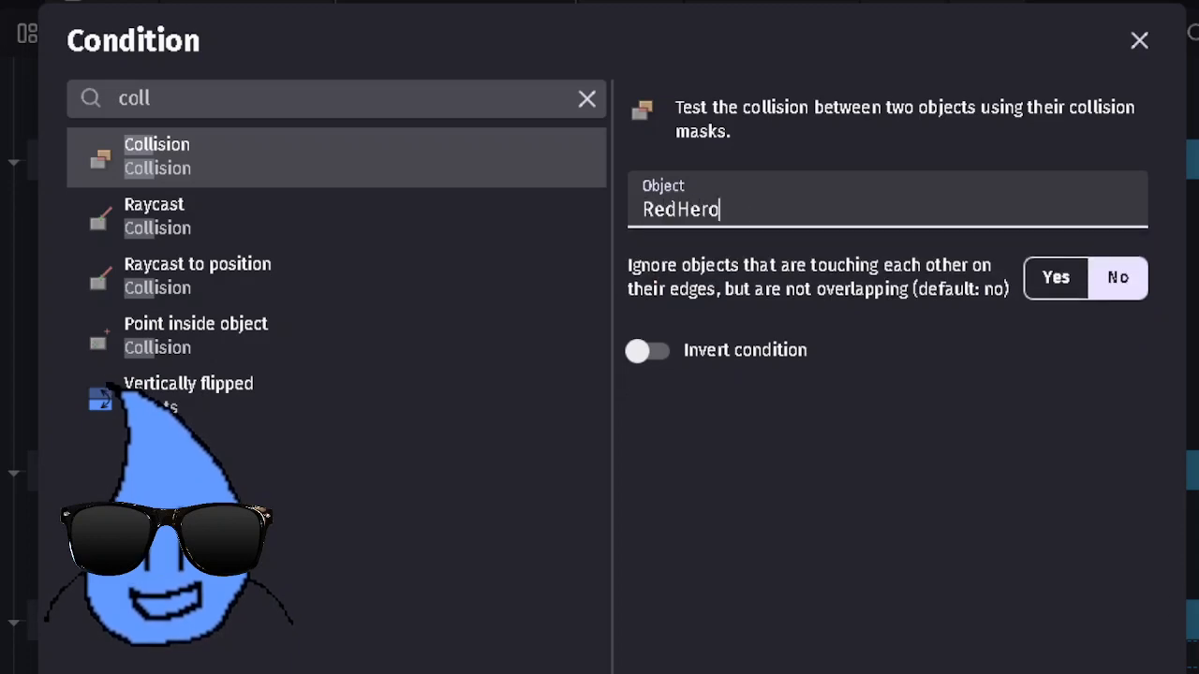
key(Return)
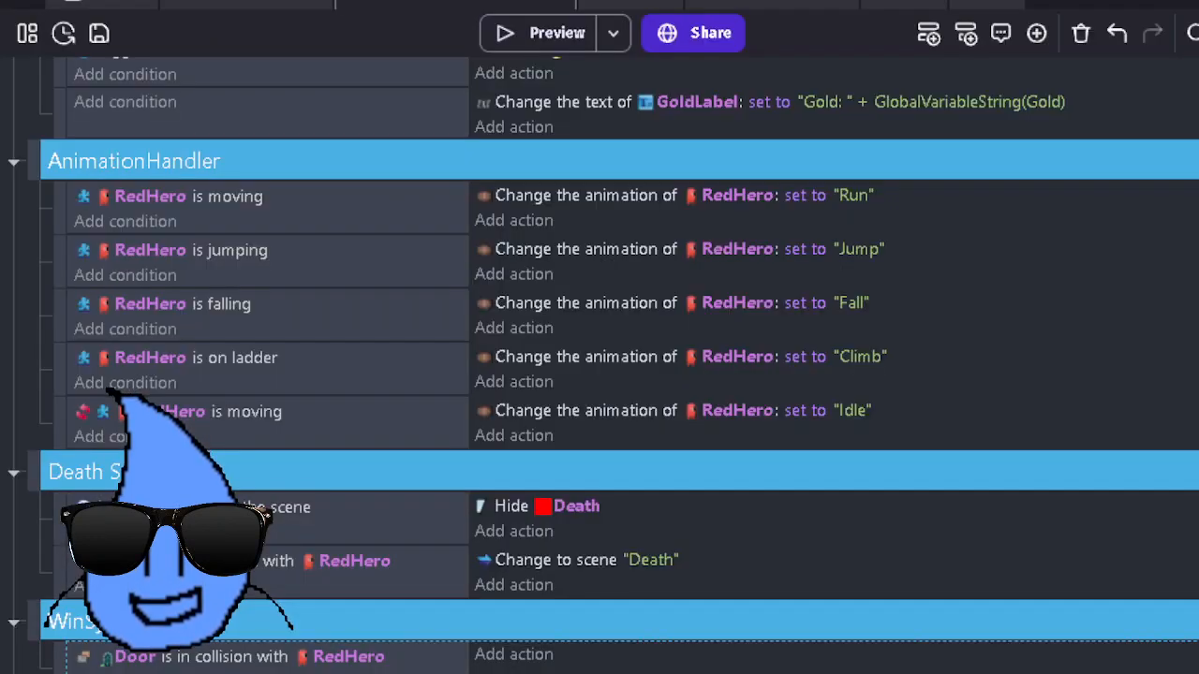
click(541, 654)
text(go t)
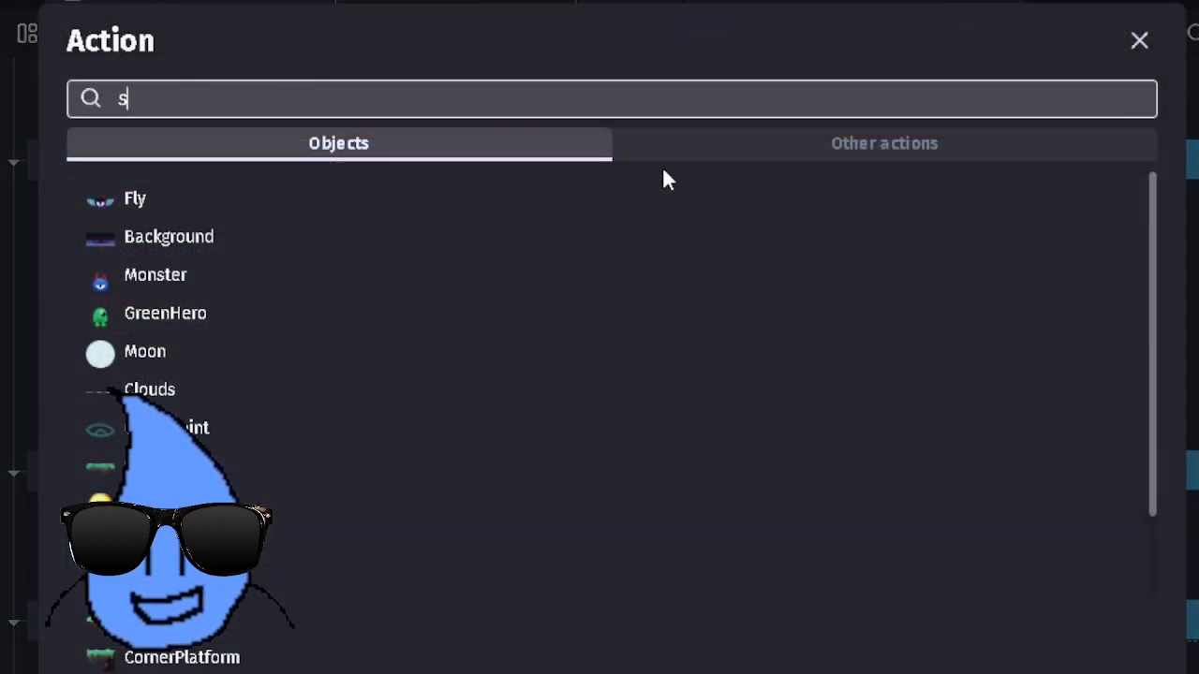
text(o)
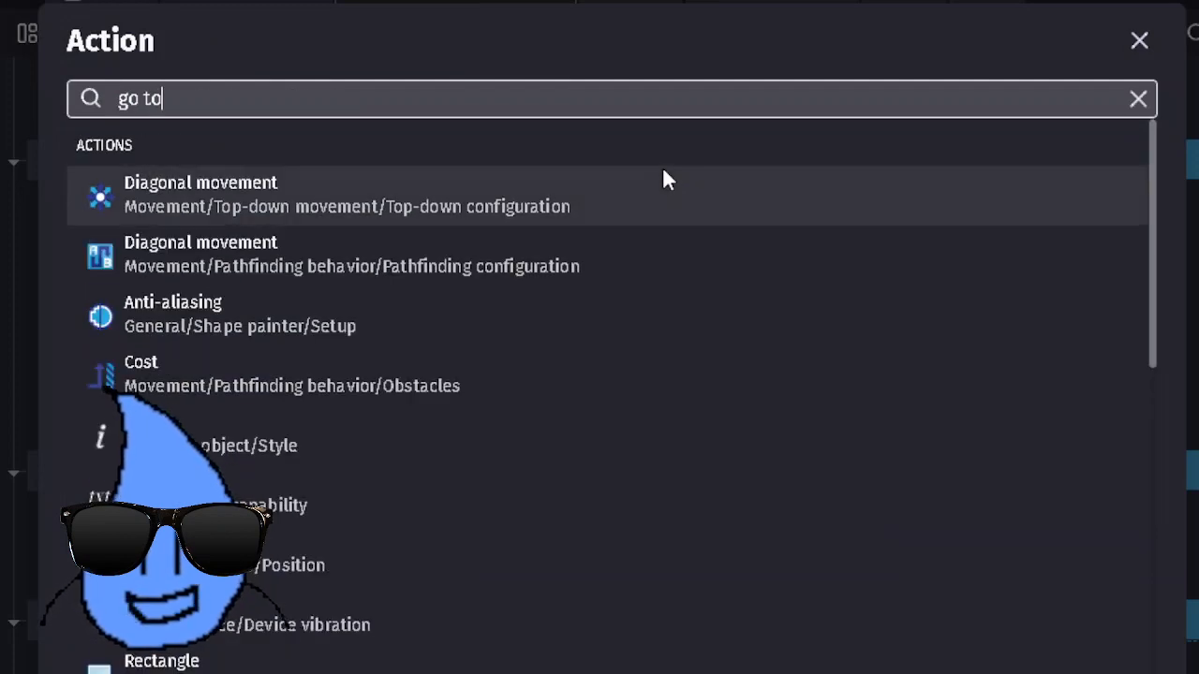
text( scen)
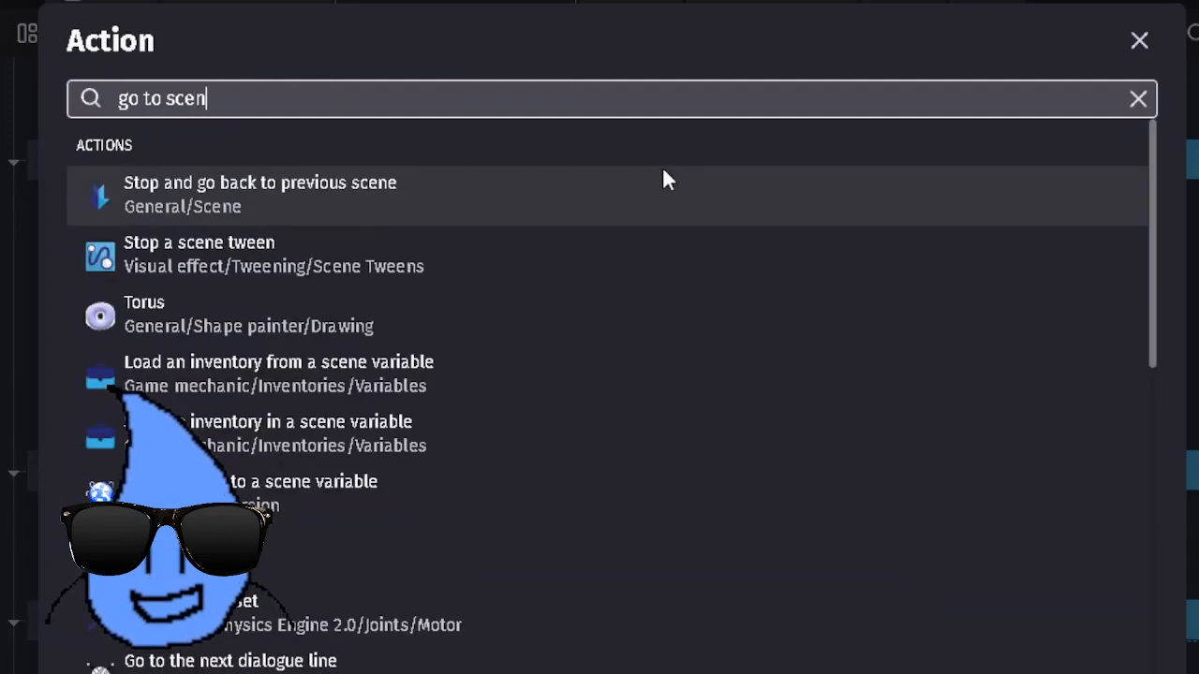
text(e)
key(ctrl+a)
text(scene)
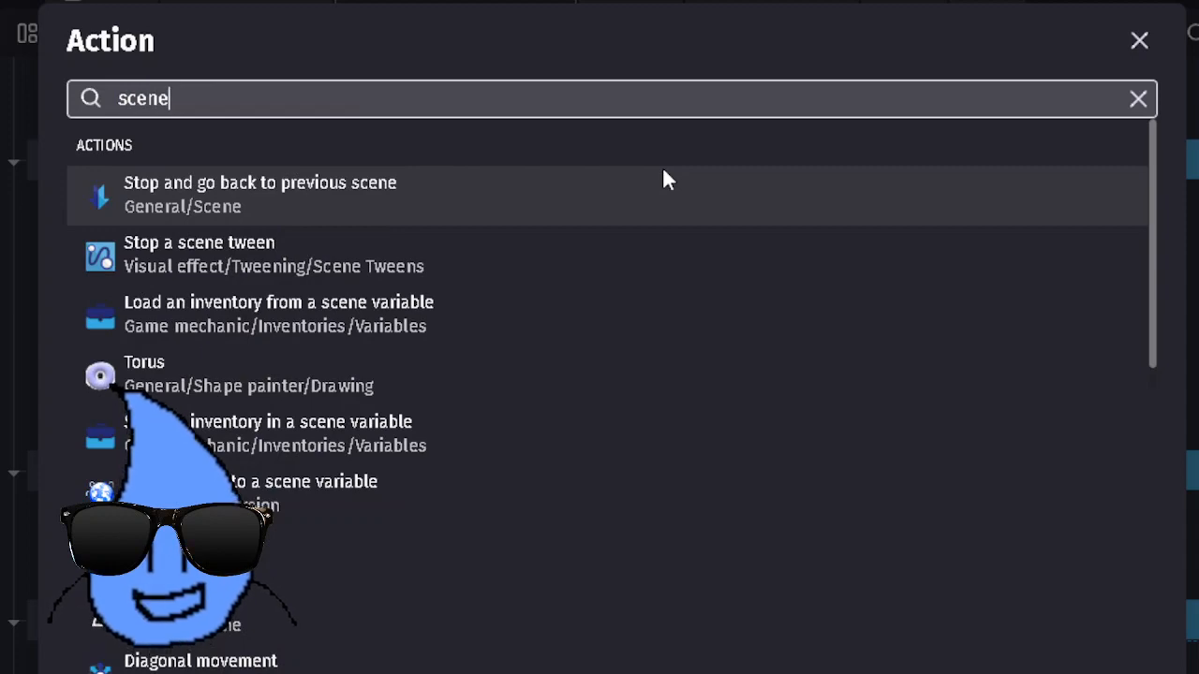
click(664, 172)
key(Escape)
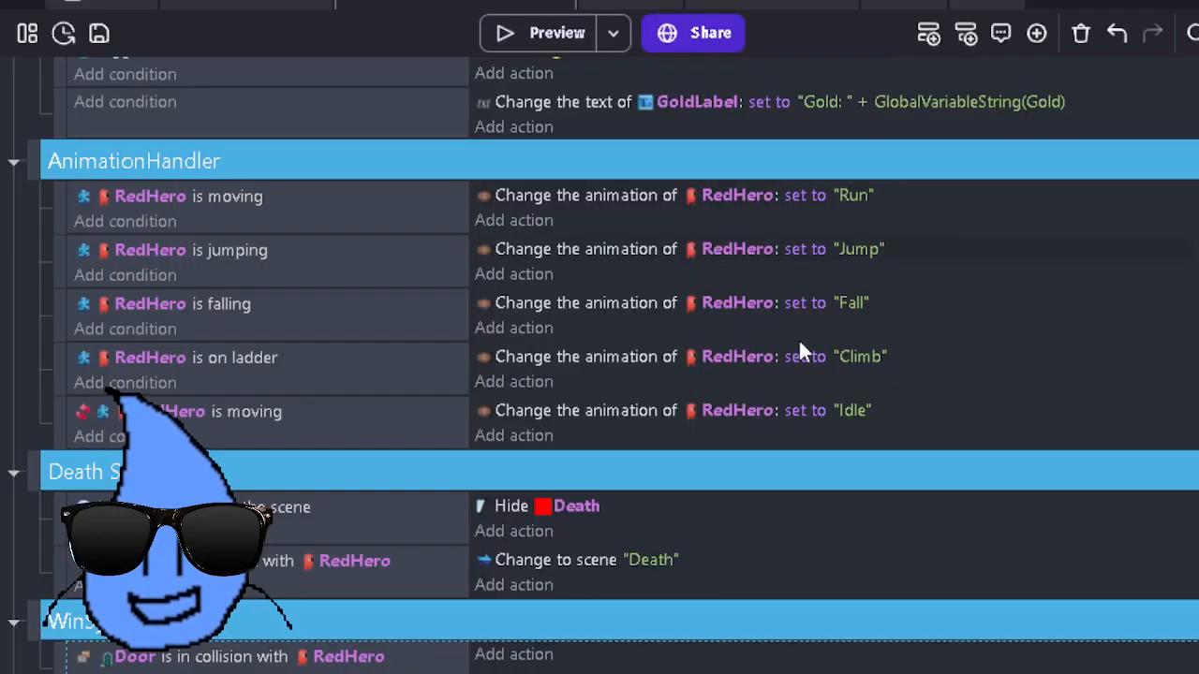
click(529, 658)
click(702, 195)
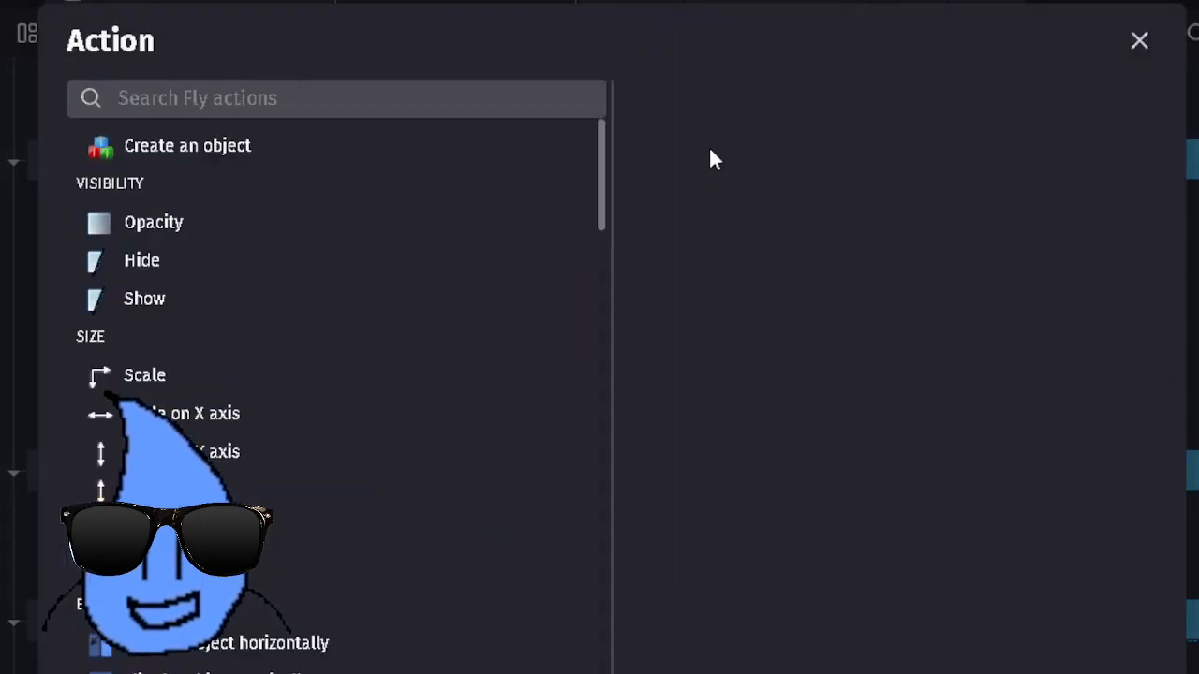
key(Escape)
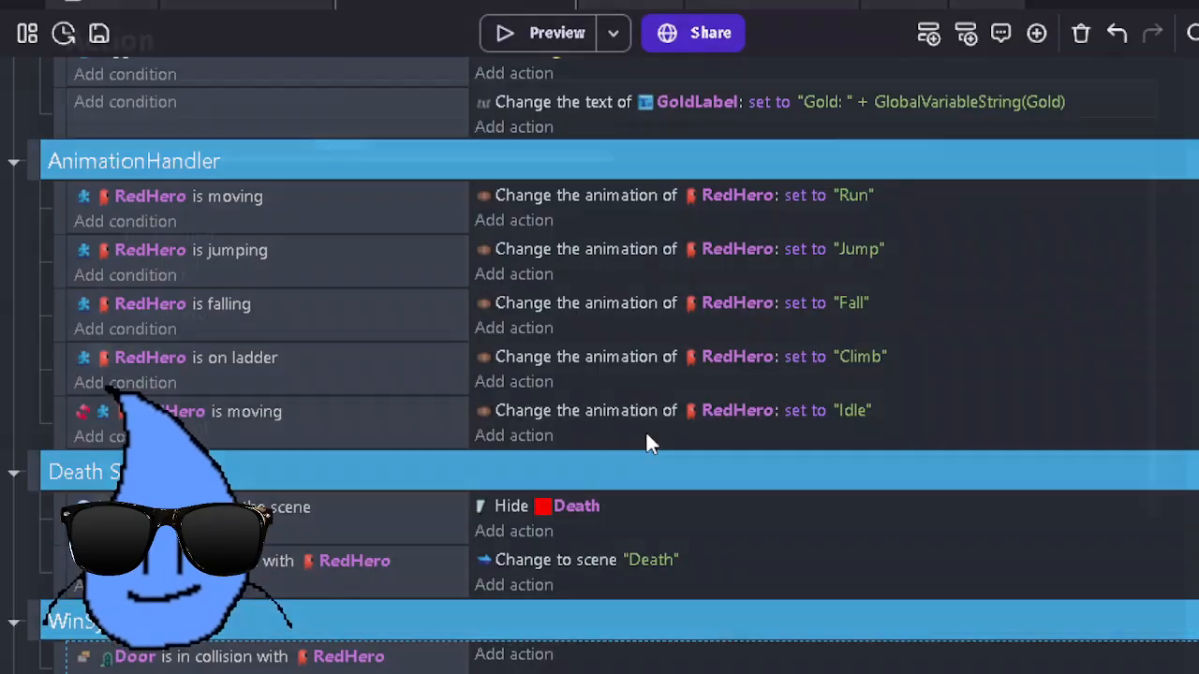
Step: Add an action to the win group's event that changes to the scene "Win"
click(648, 436)
click(694, 148)
click(140, 352)
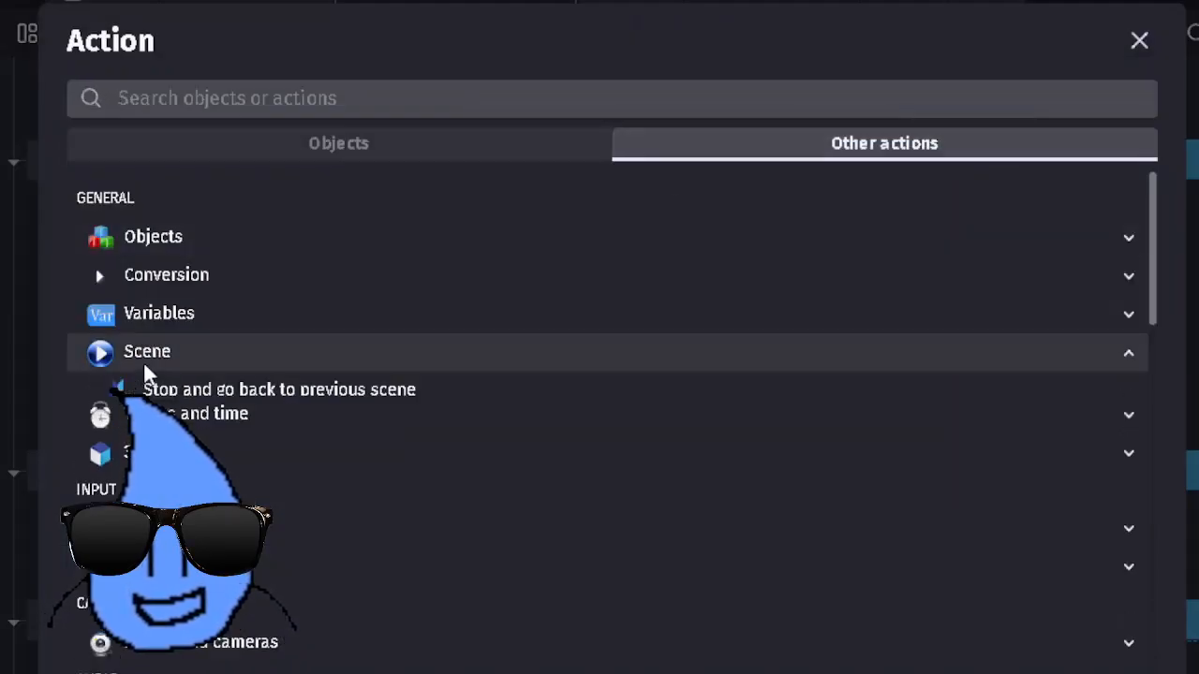
click(375, 504)
click(268, 308)
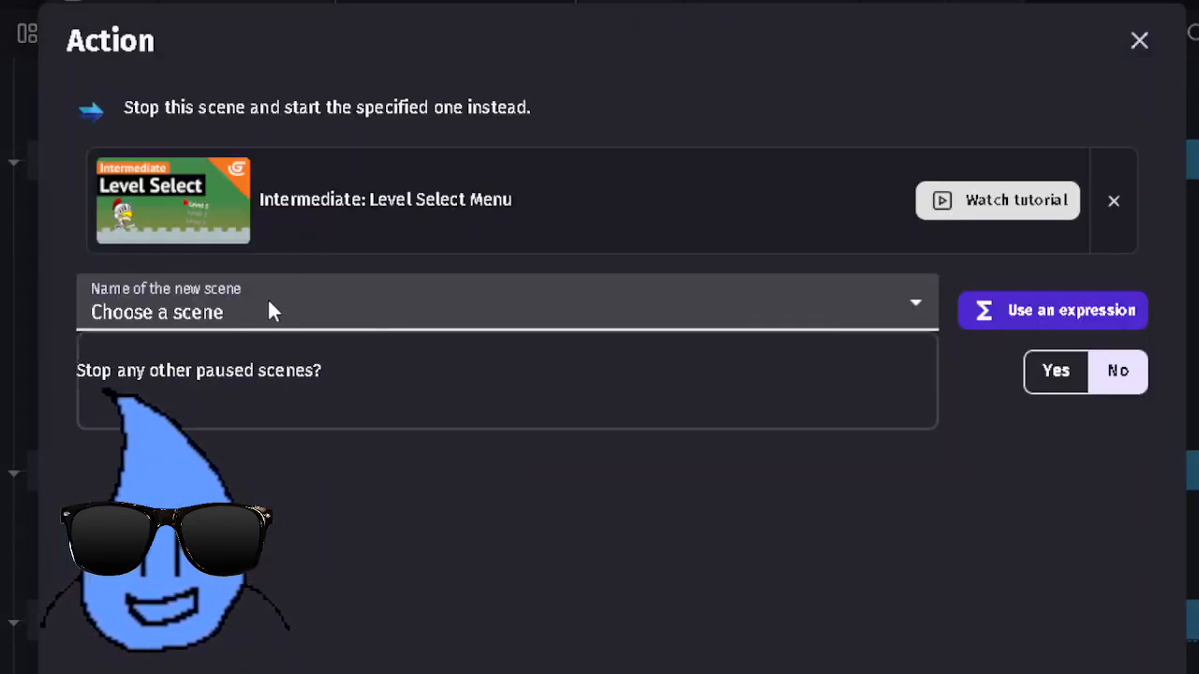
click(237, 418)
key(Return)
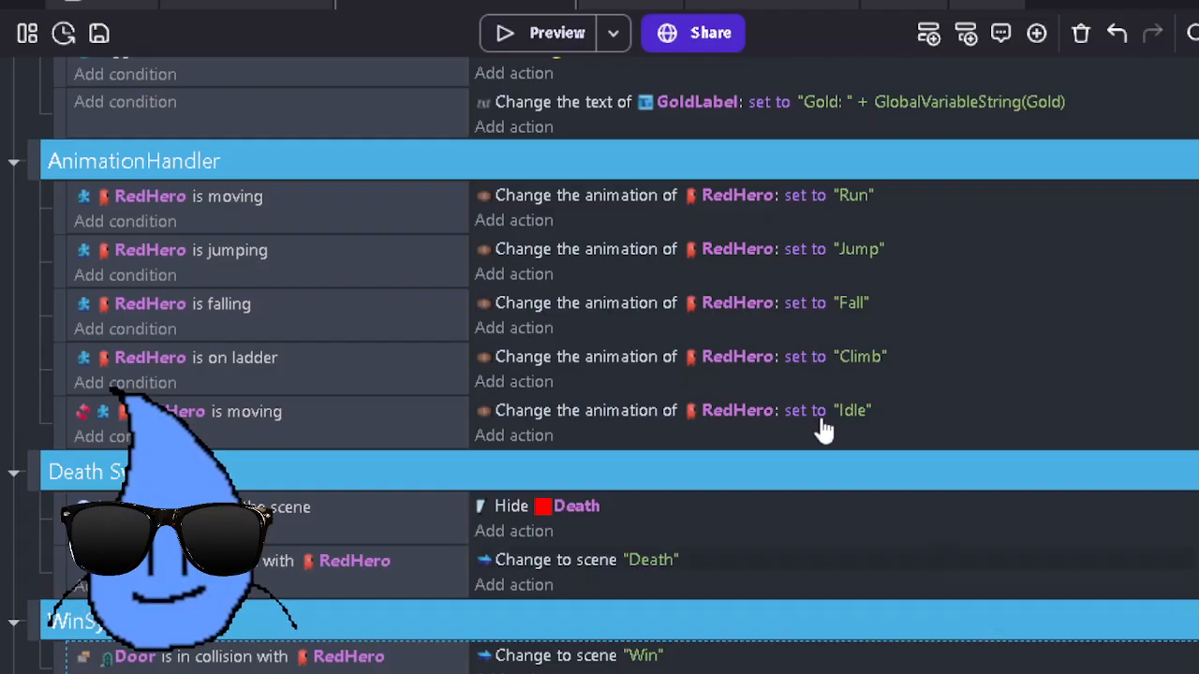
Step: Preview the game, play the hero up the ladder to the door to test the win transition, and close the preview
click(521, 33)
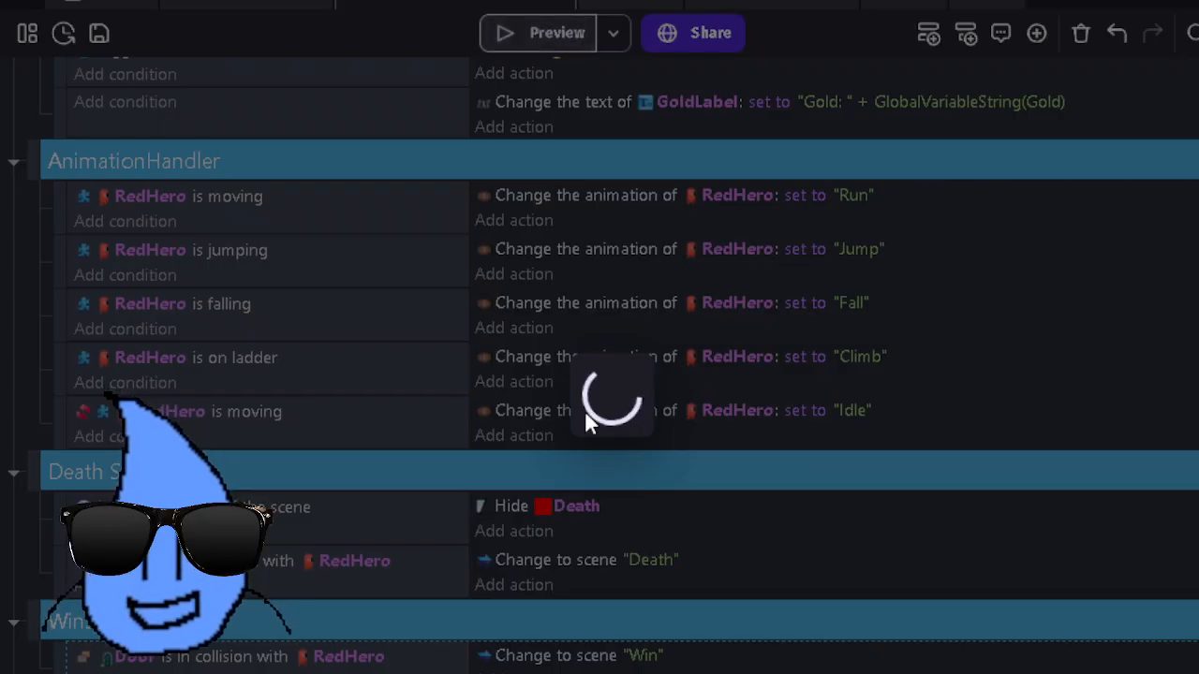
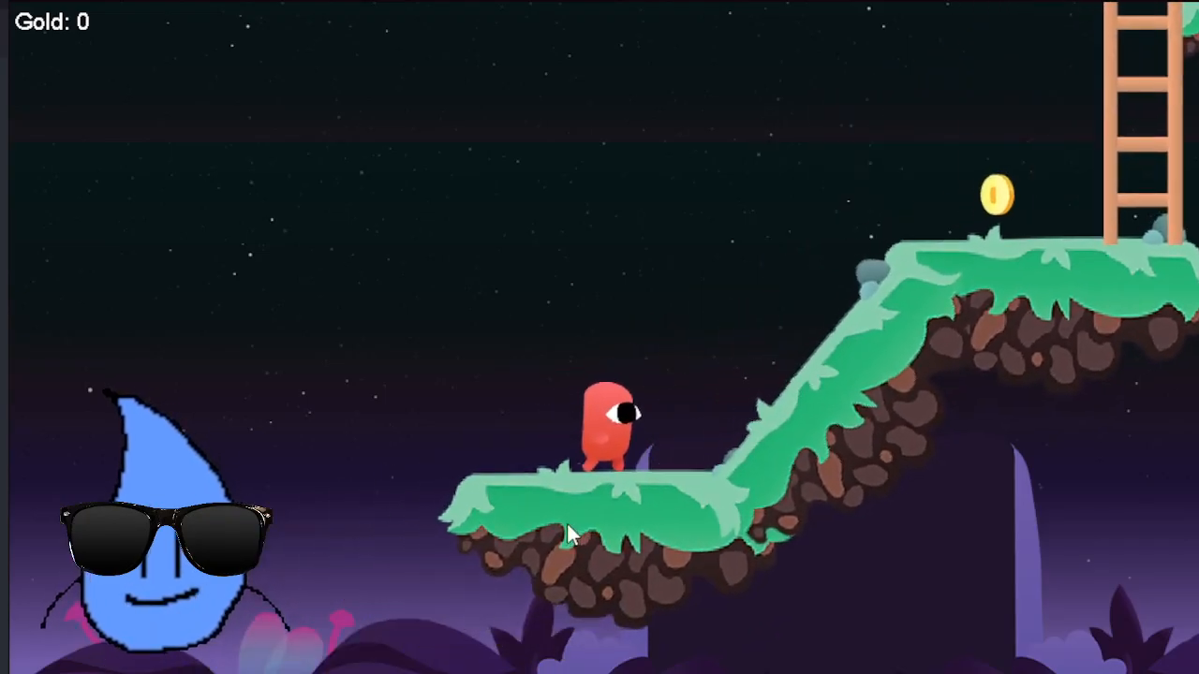
key(Right)
key(space)
key(Right)
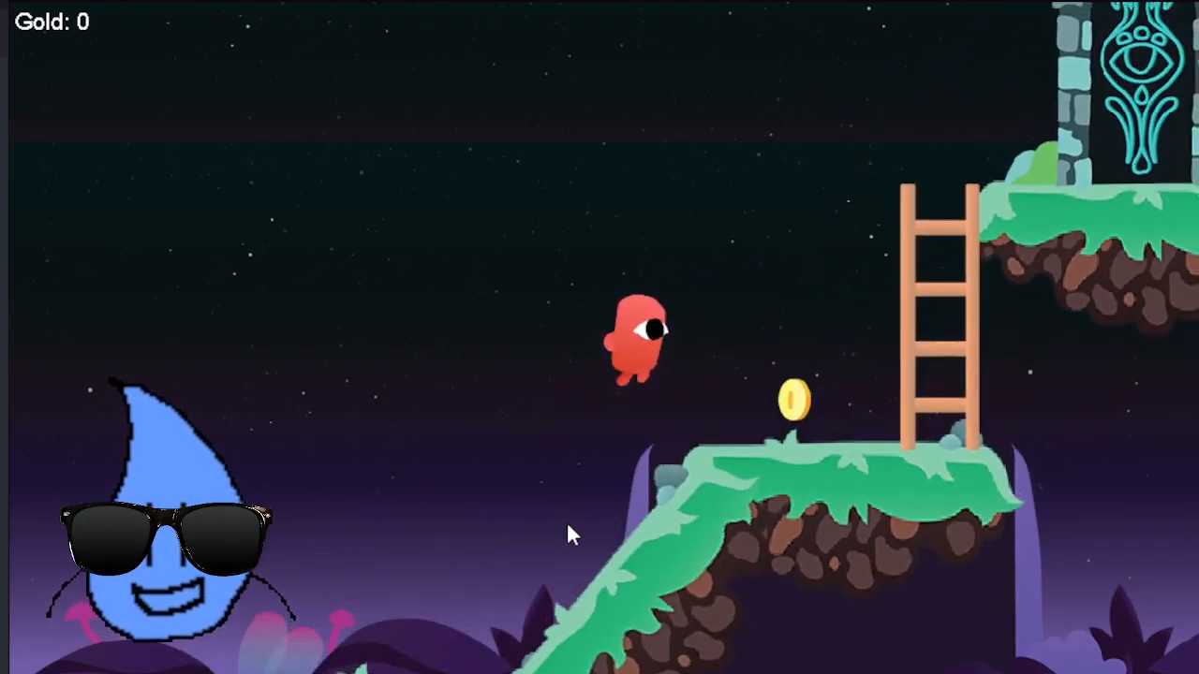
key(Up)
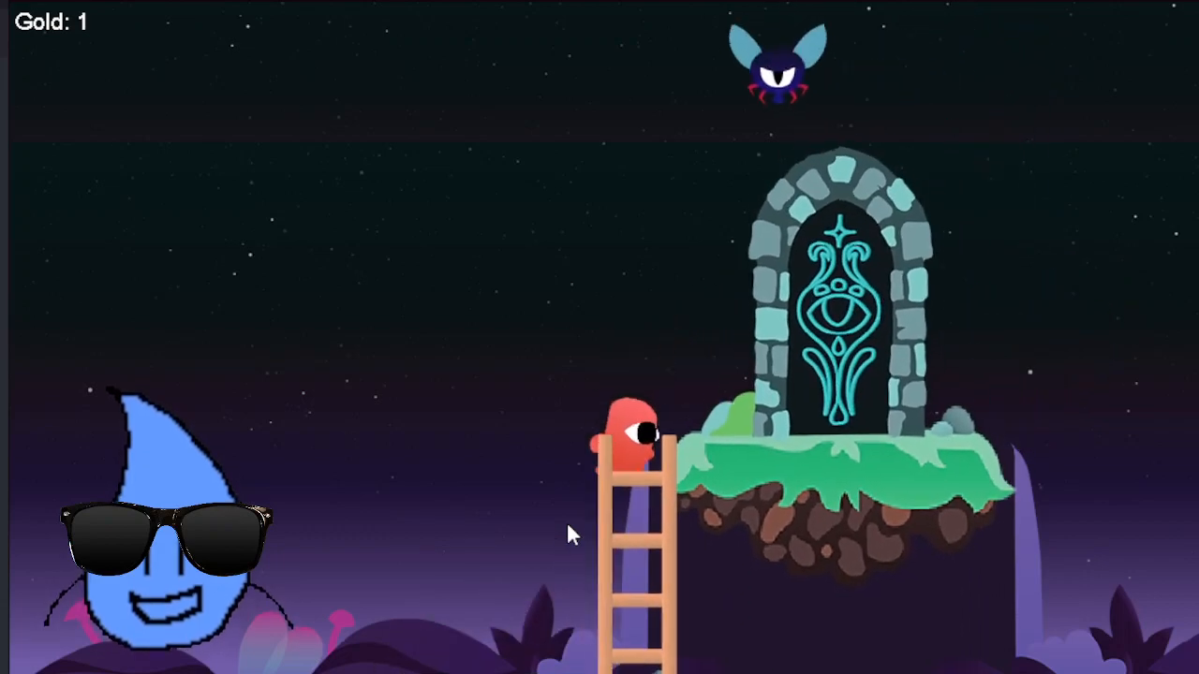
key(Up)
key(space)
key(Right)
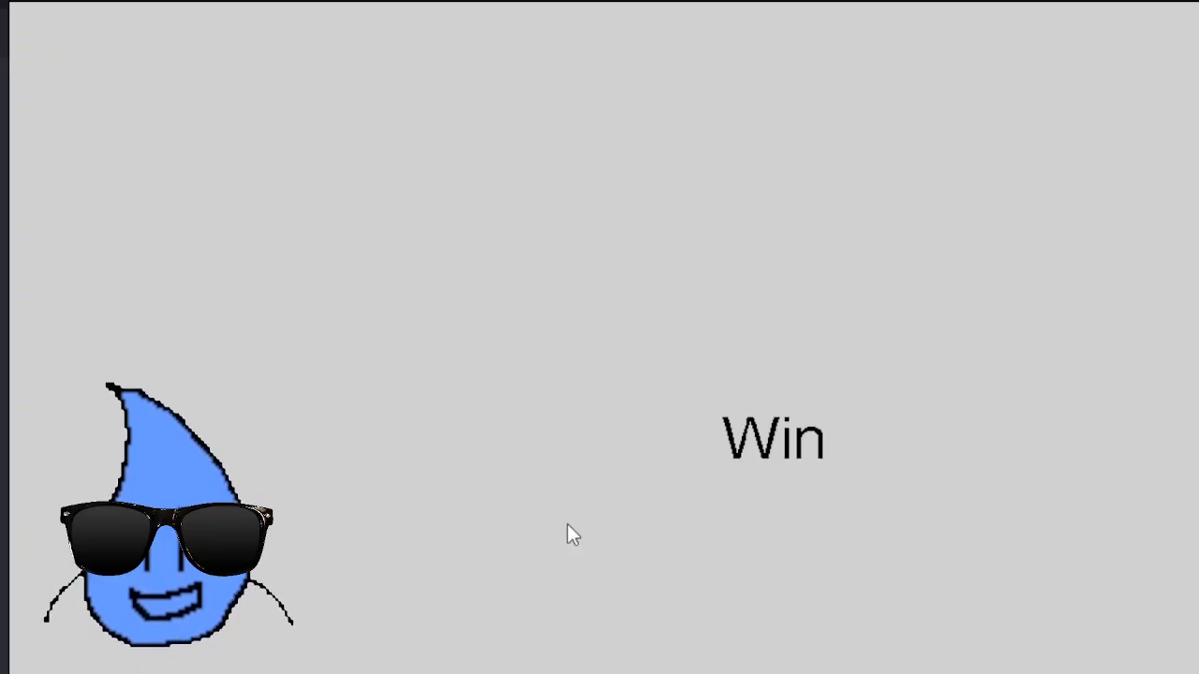
click(1182, 3)
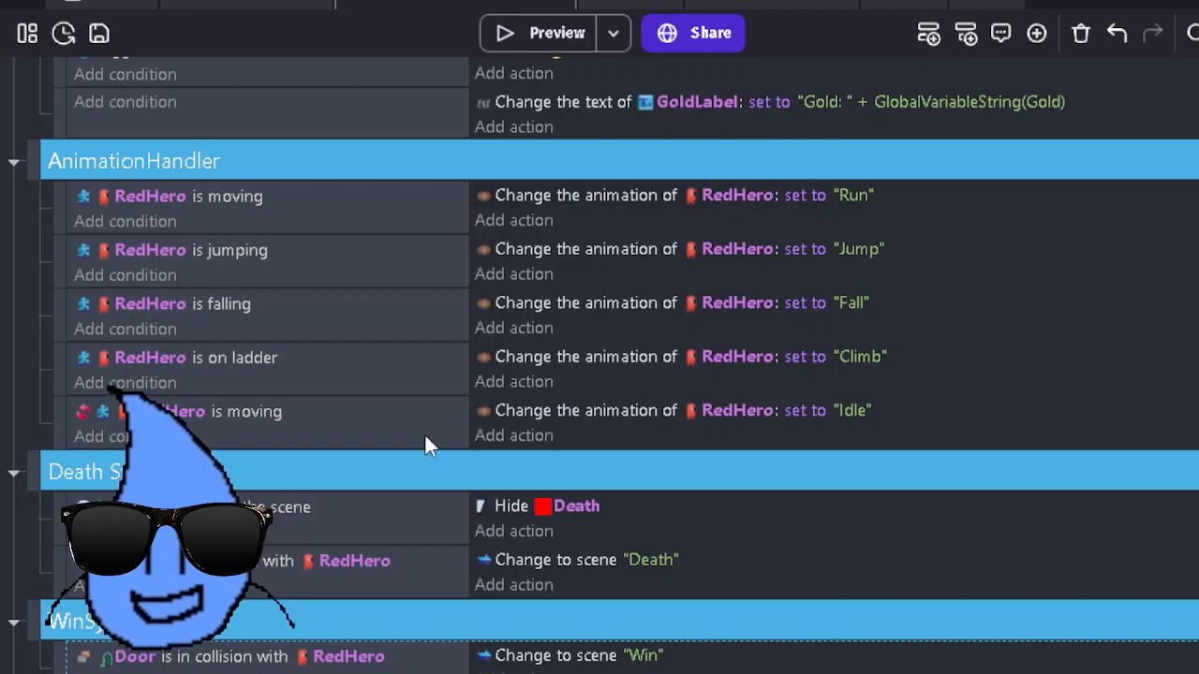
Step: In the level scene, edit the Door object's points and move its Center to about X 202, Y 217, in the middle of the door
click(216, 4)
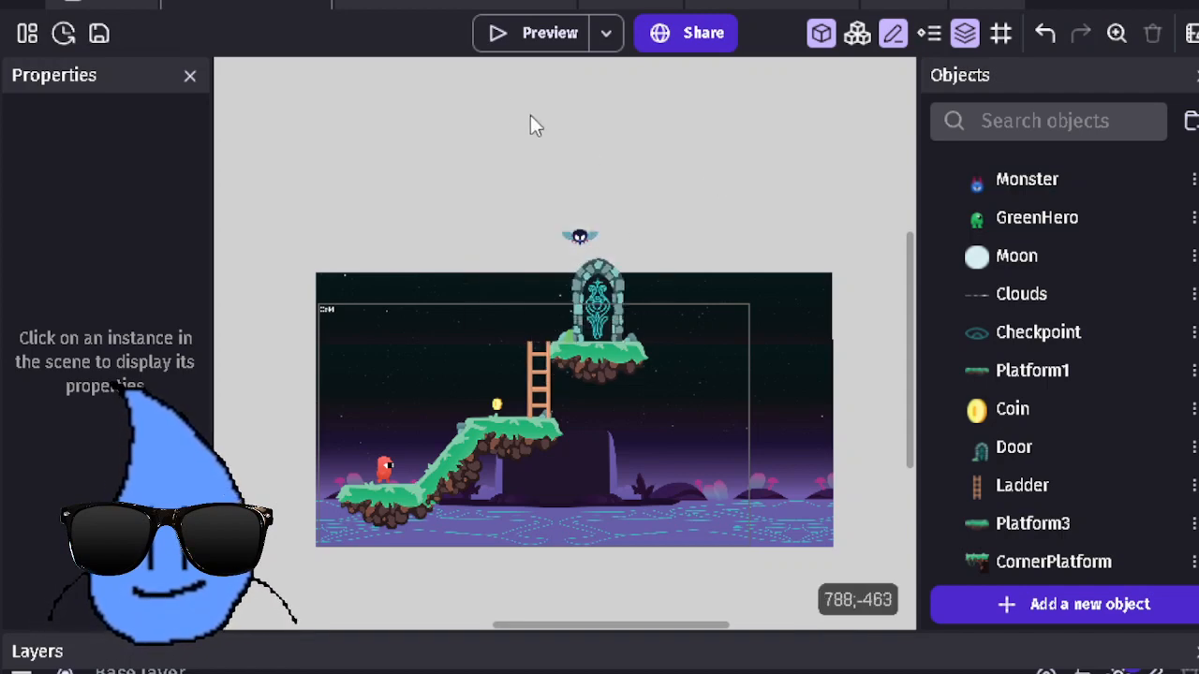
click(407, 5)
click(248, 9)
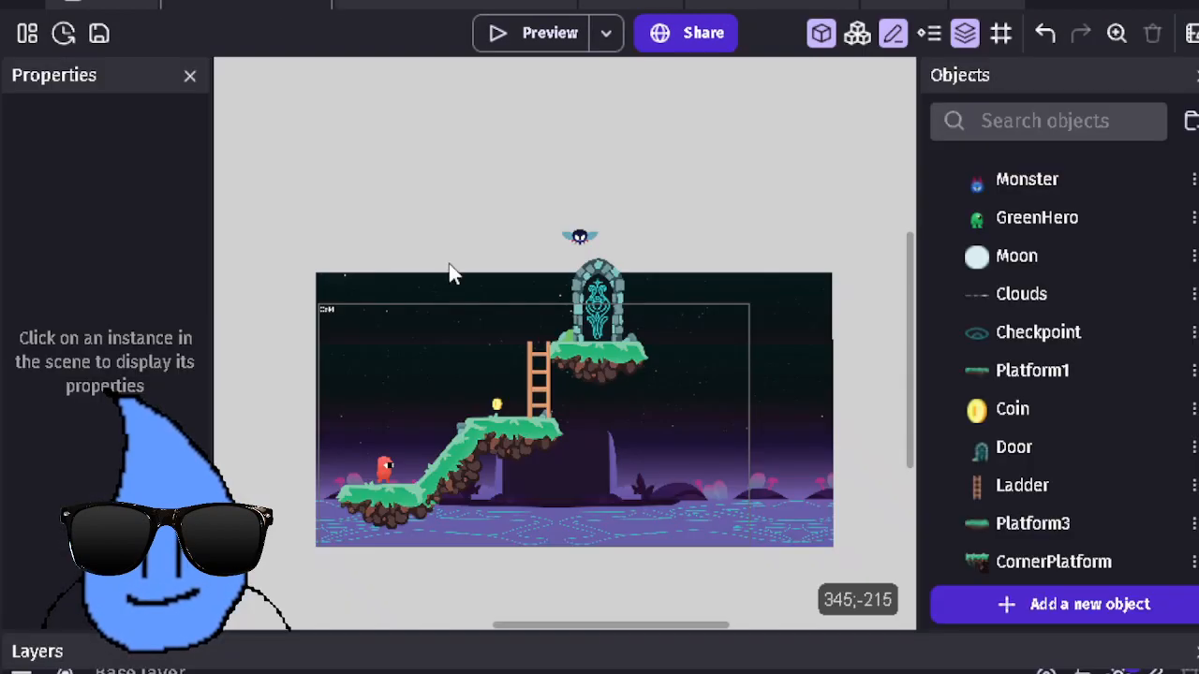
click(573, 328)
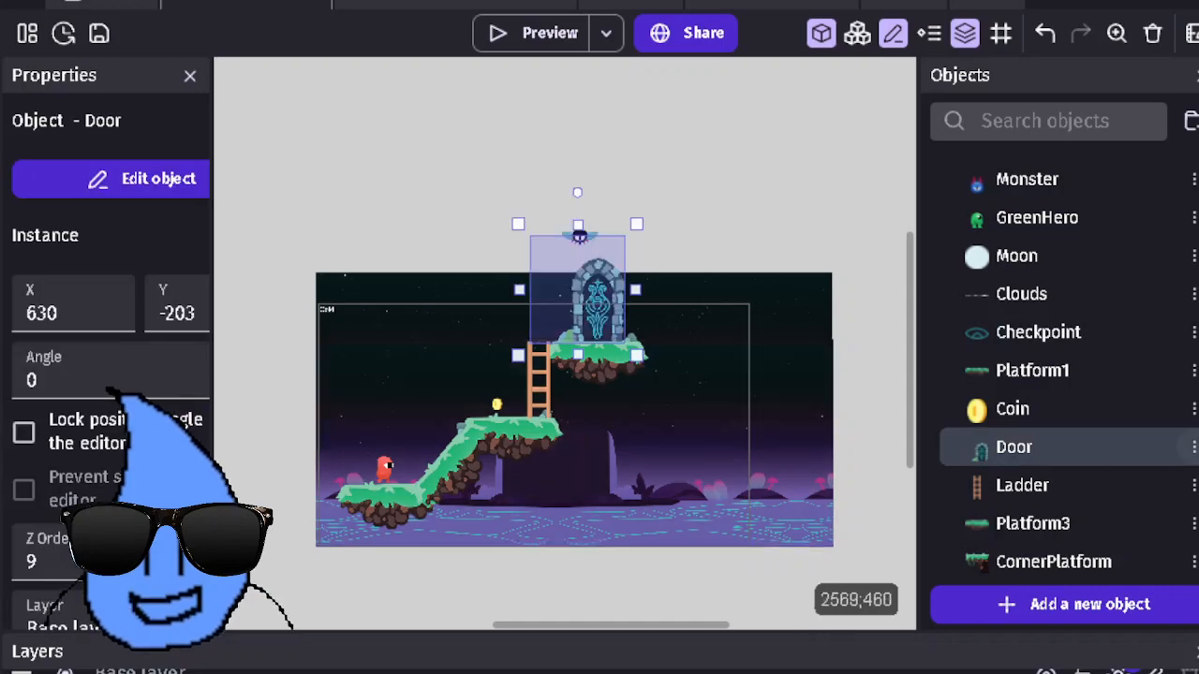
right_click(1130, 457)
click(905, 250)
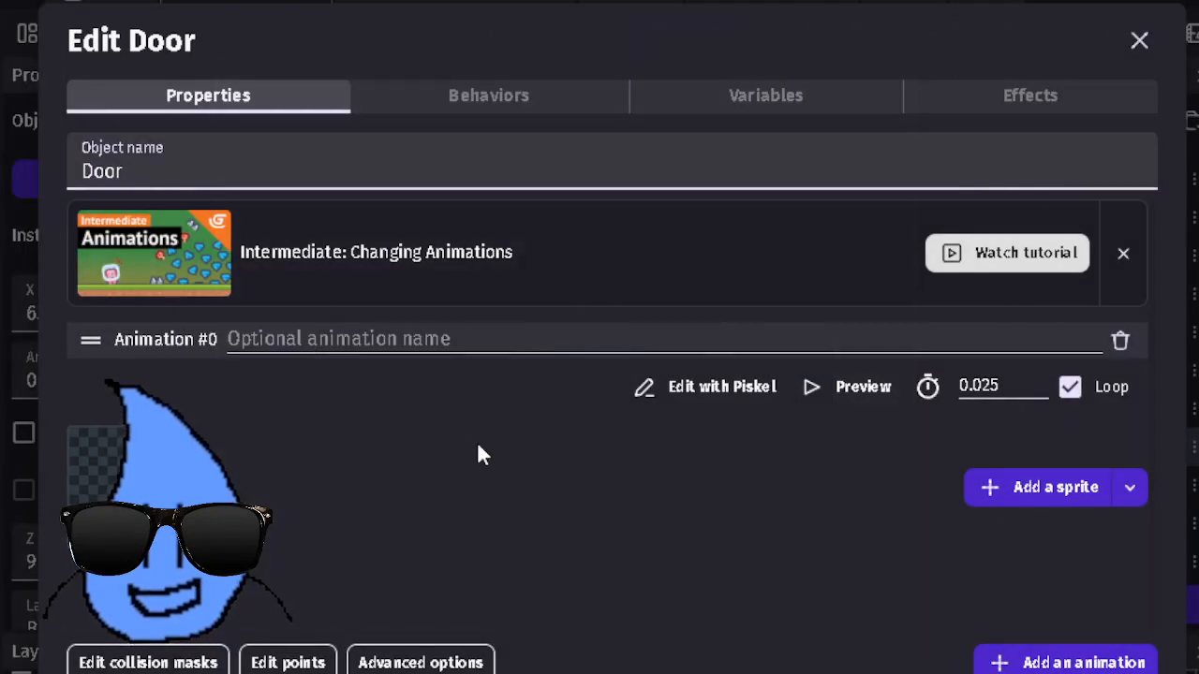
click(288, 662)
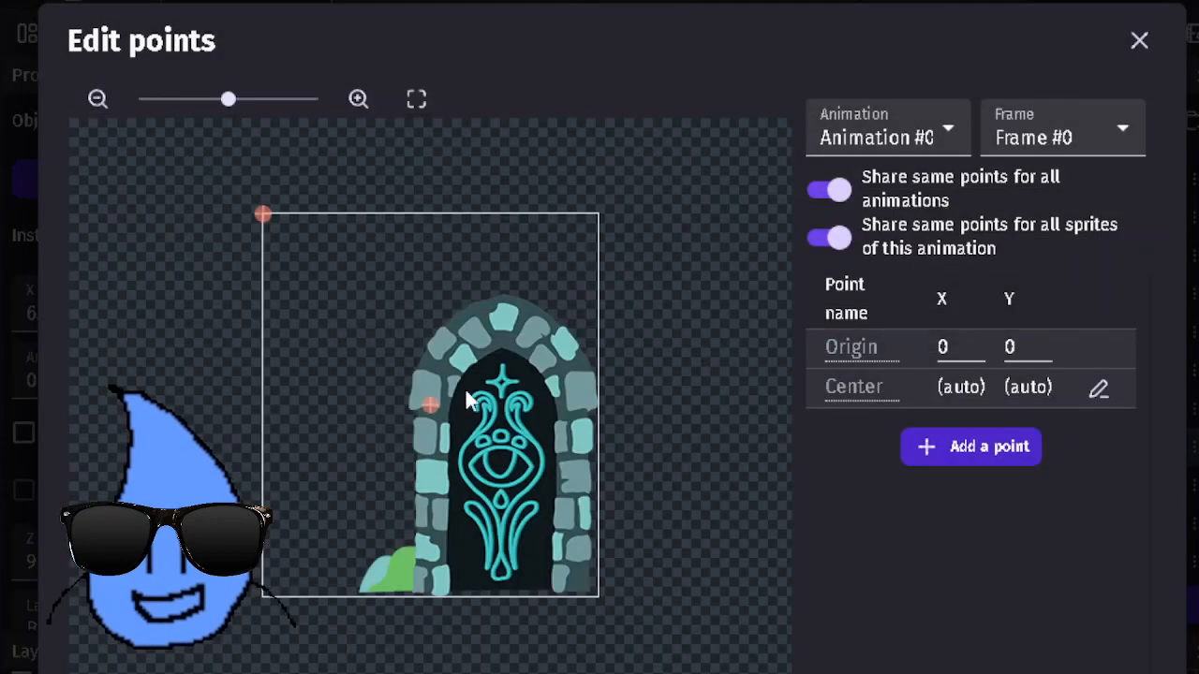
drag(466, 444, 504, 471)
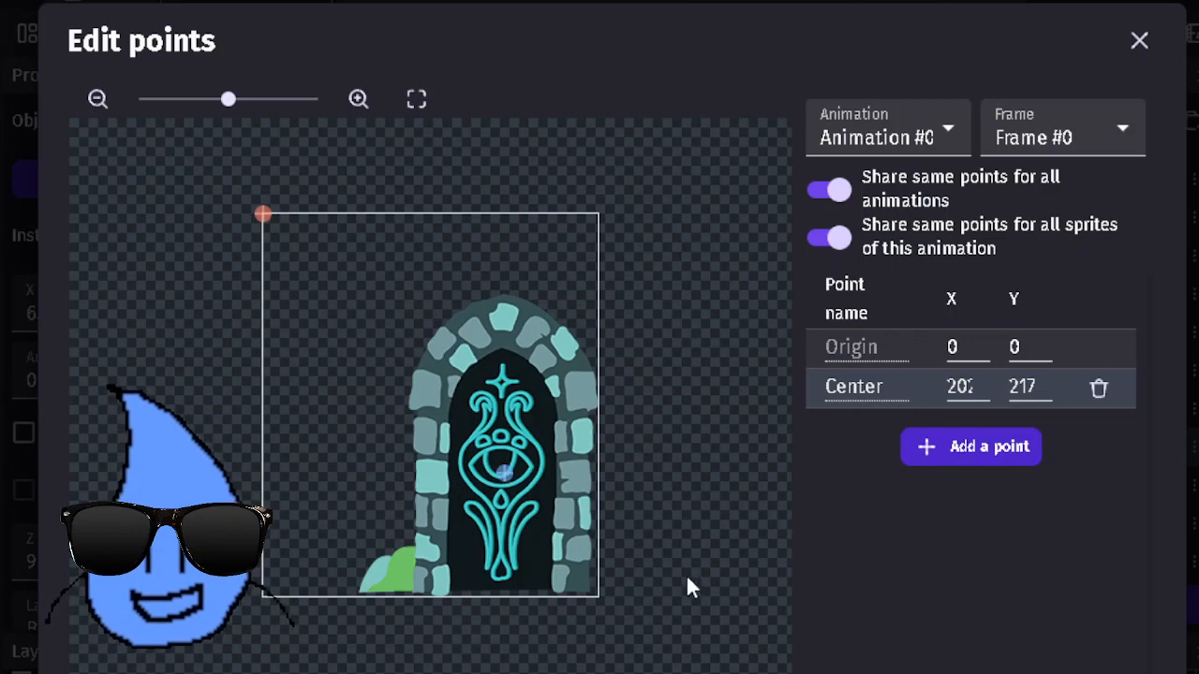
click(1110, 672)
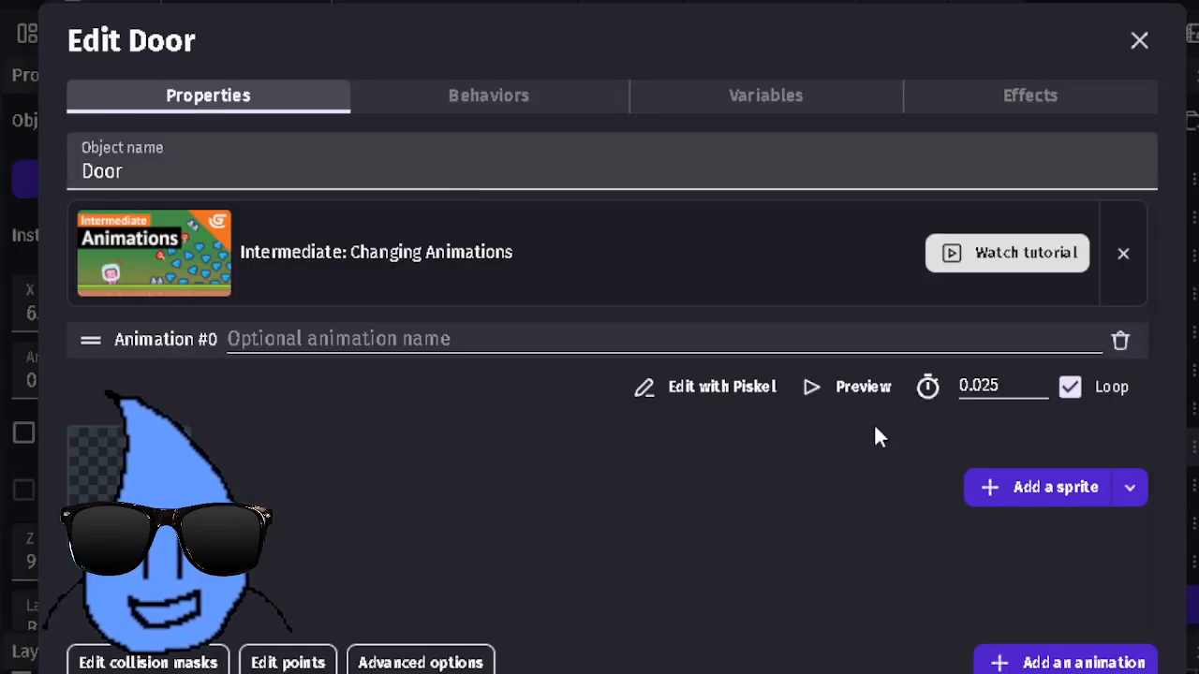
click(1110, 673)
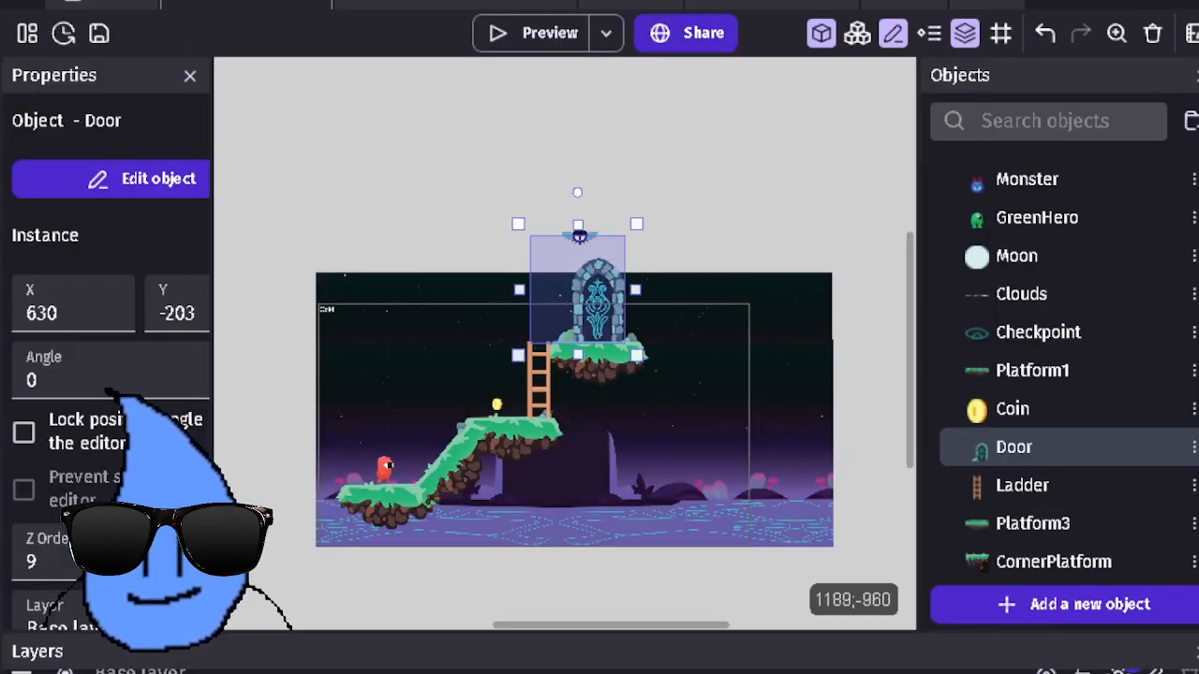
click(422, 3)
scroll(469, 514, down, 1)
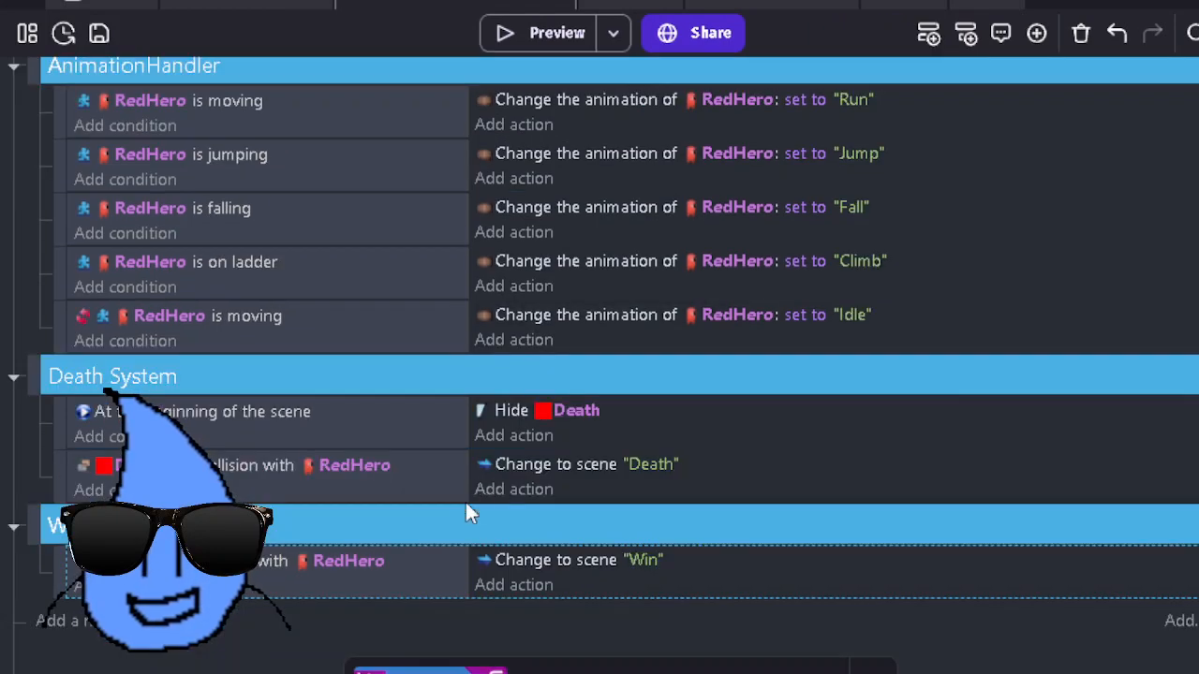
double_click(408, 562)
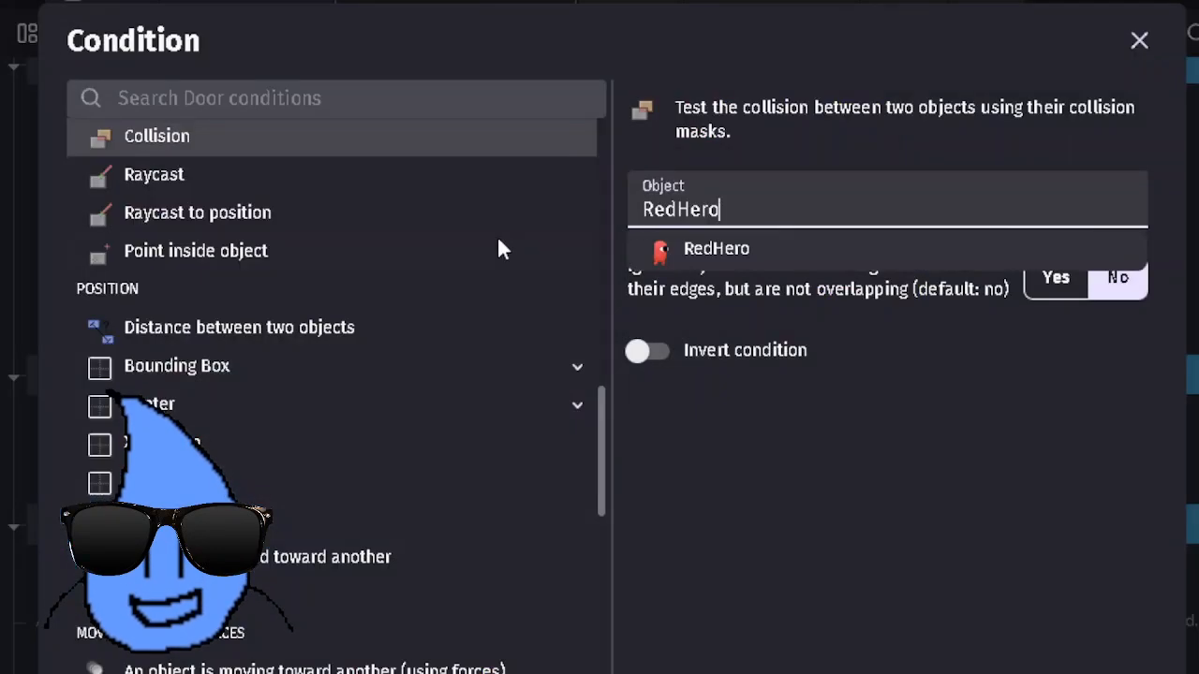
scroll(234, 255, up, 3)
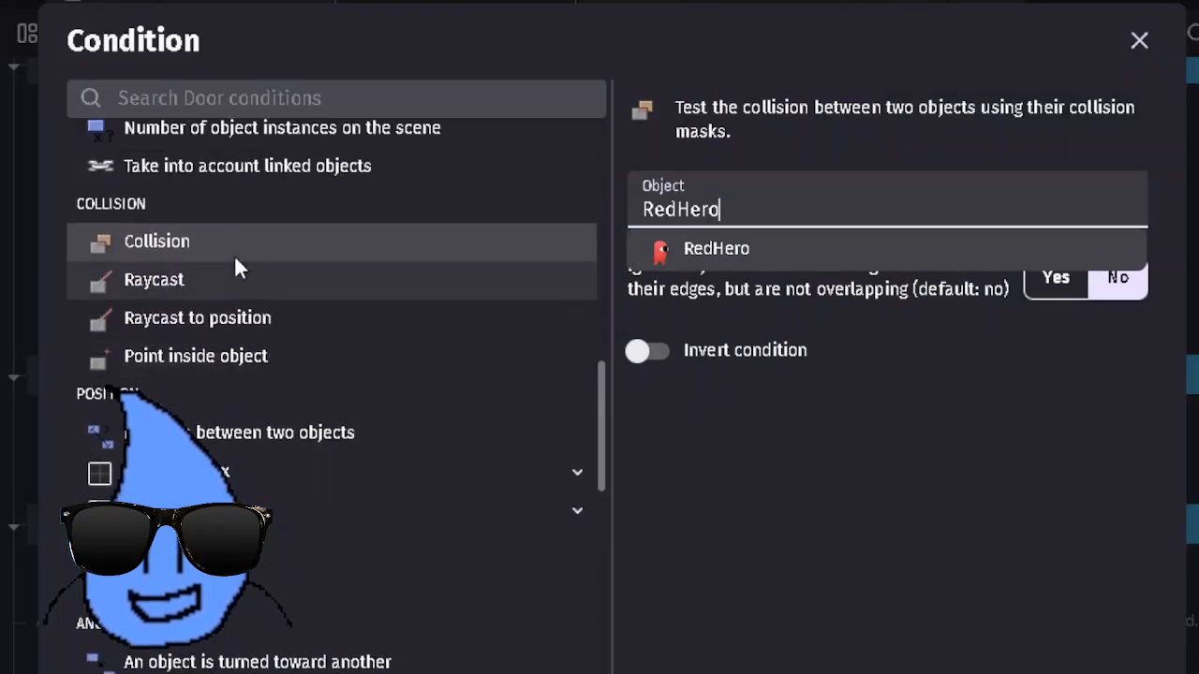
scroll(266, 423, down, 1)
click(228, 373)
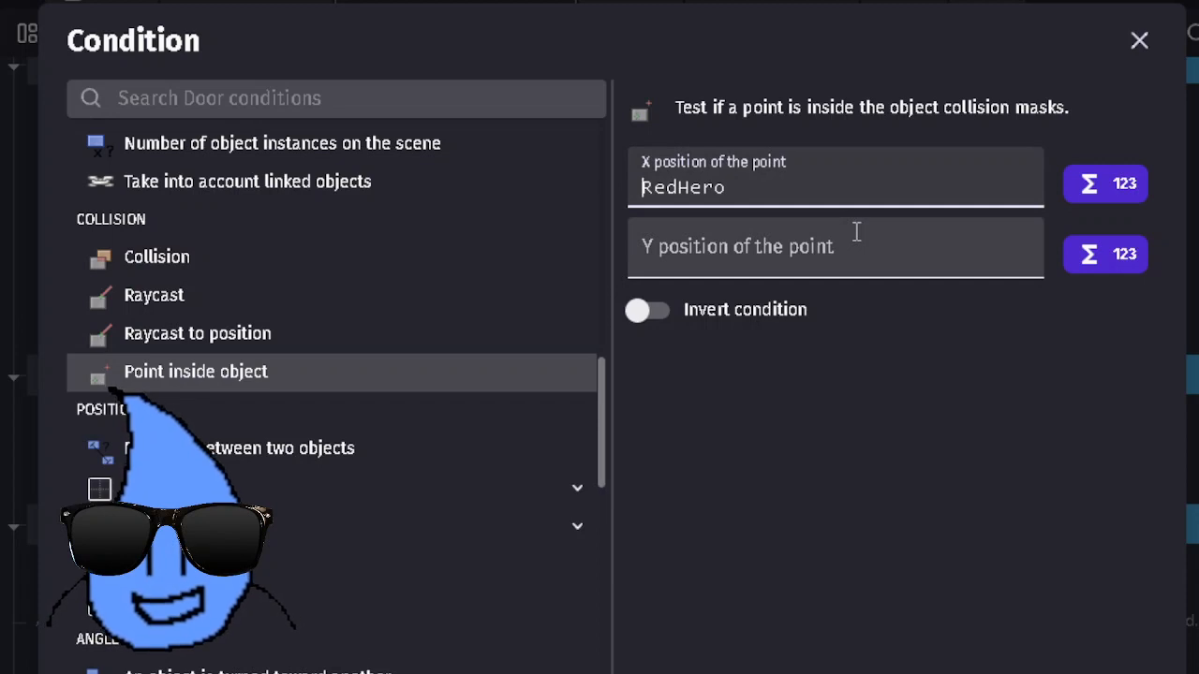
key(ctrl+a)
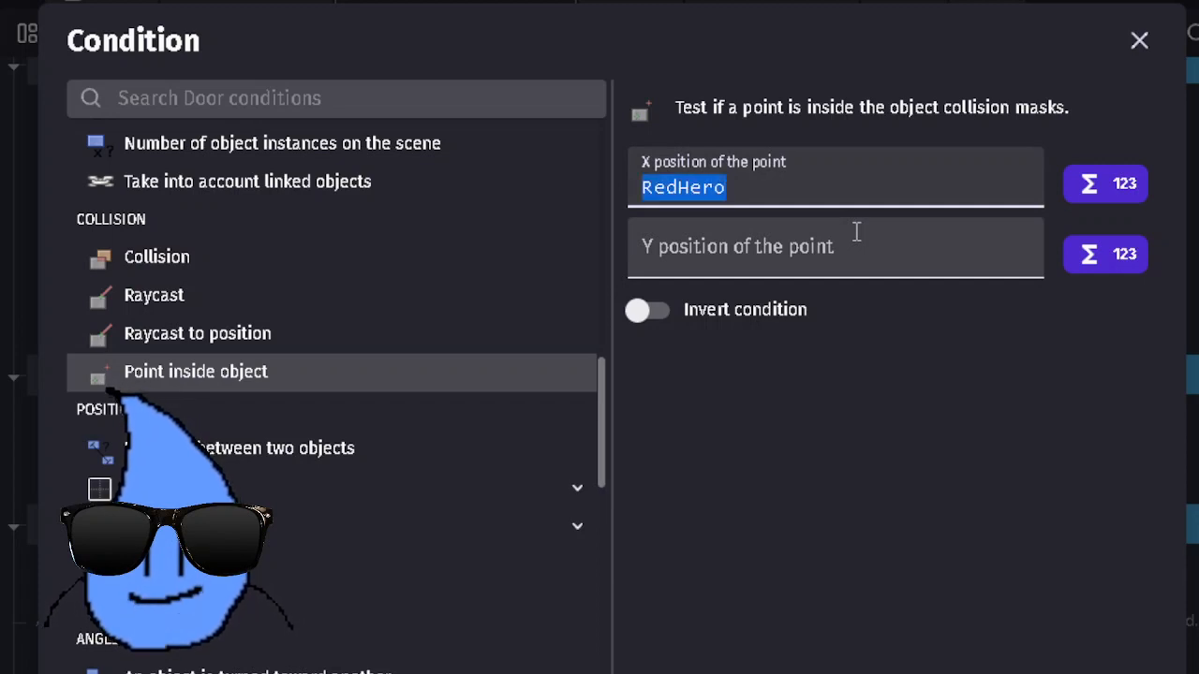
key(BackSpace)
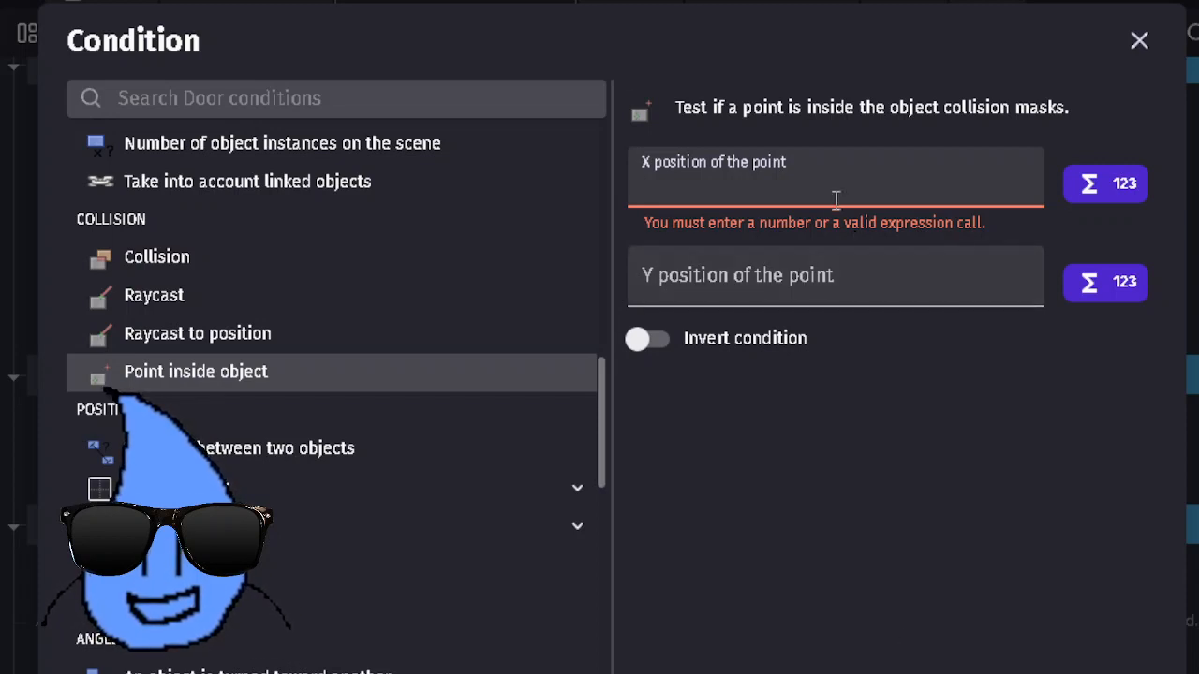
key(Escape)
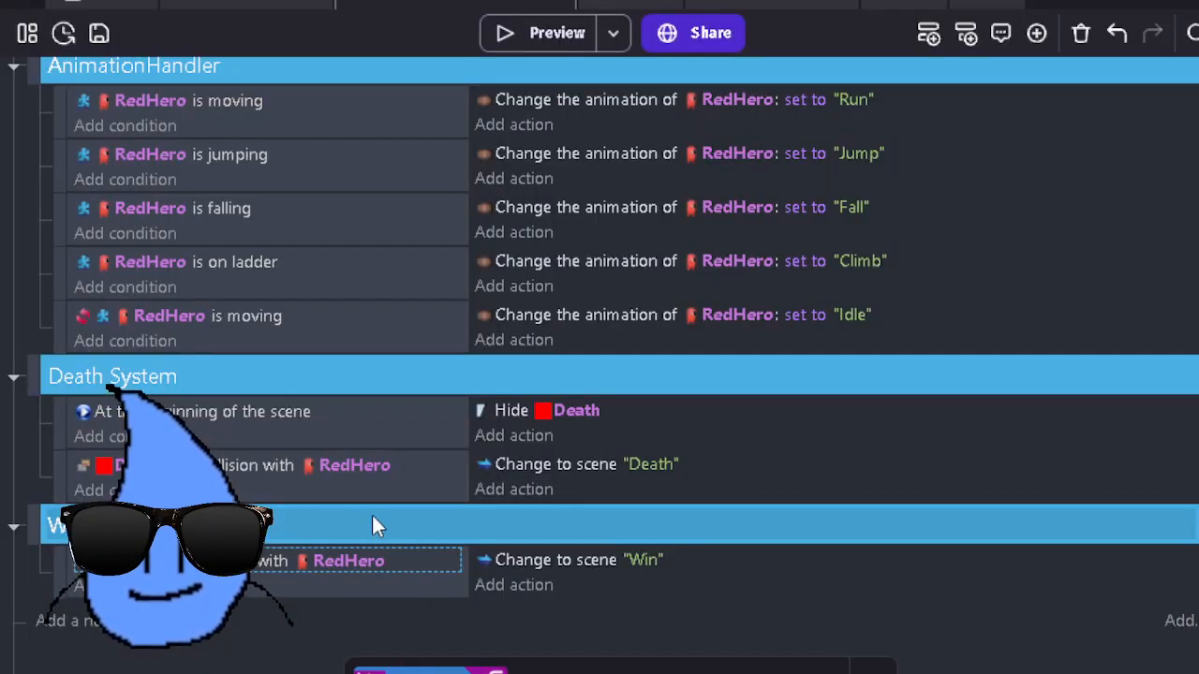
click(377, 556)
double_click(407, 568)
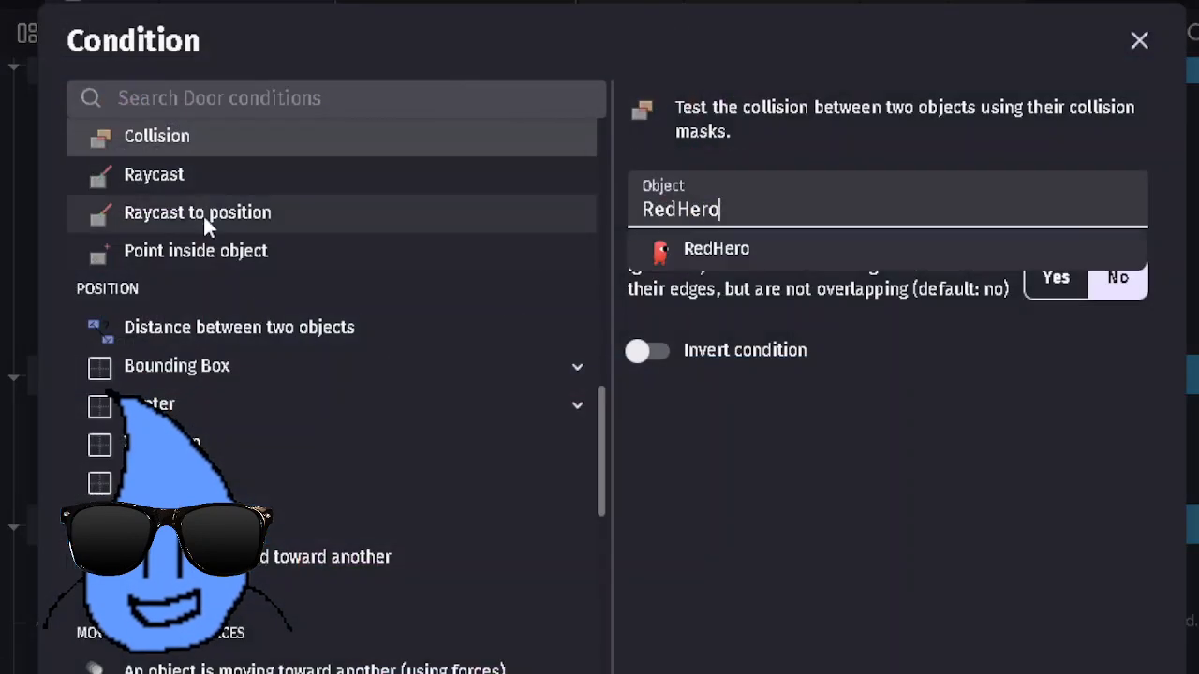
scroll(237, 302, up, 12)
key(Escape)
key(Escape)
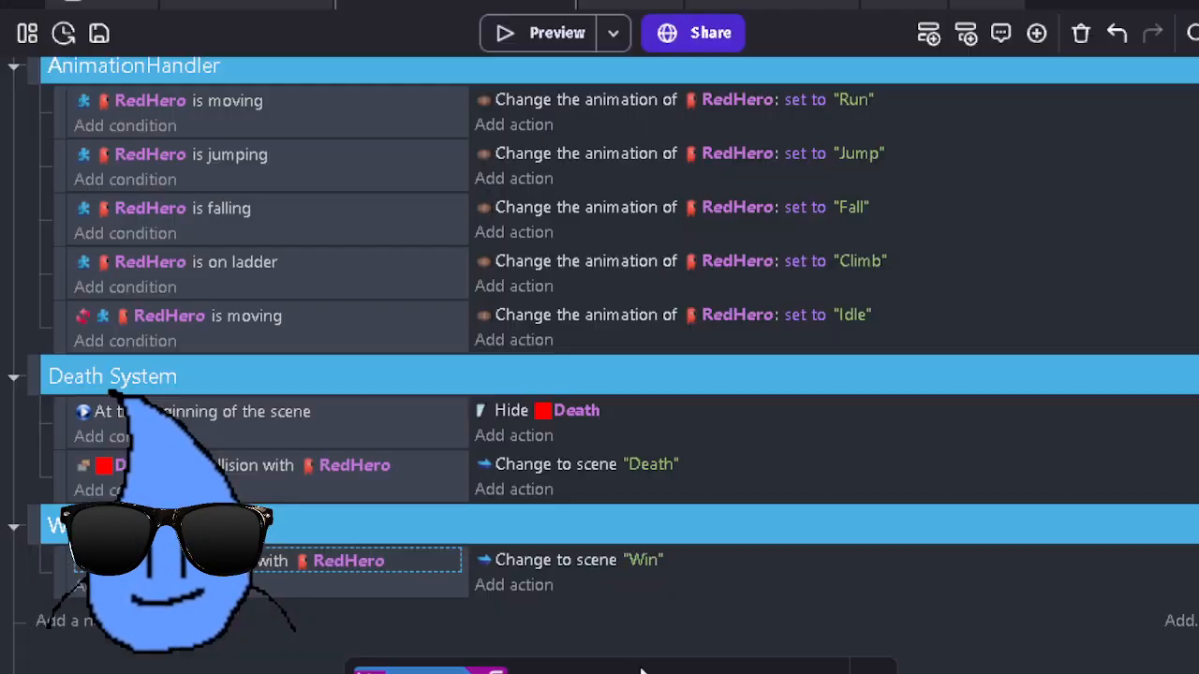
Step: Replace the win event's Door collision condition with a new RedHero condition of the type Point inside object
double_click(240, 464)
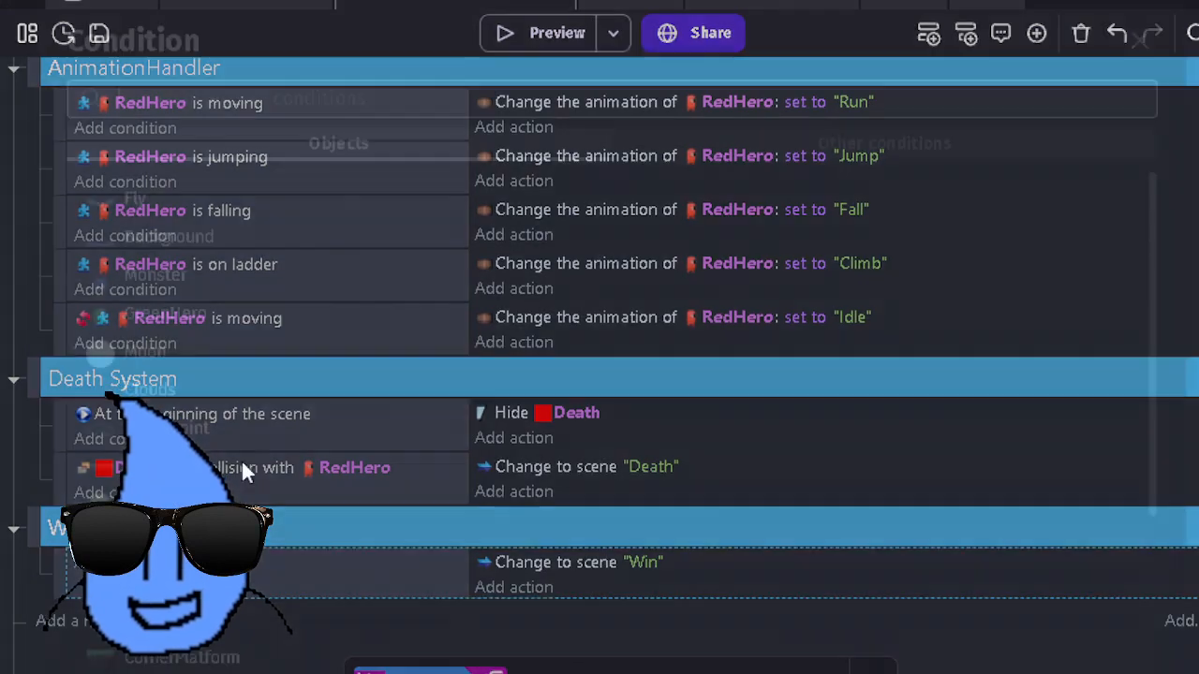
scroll(278, 278, down, 4)
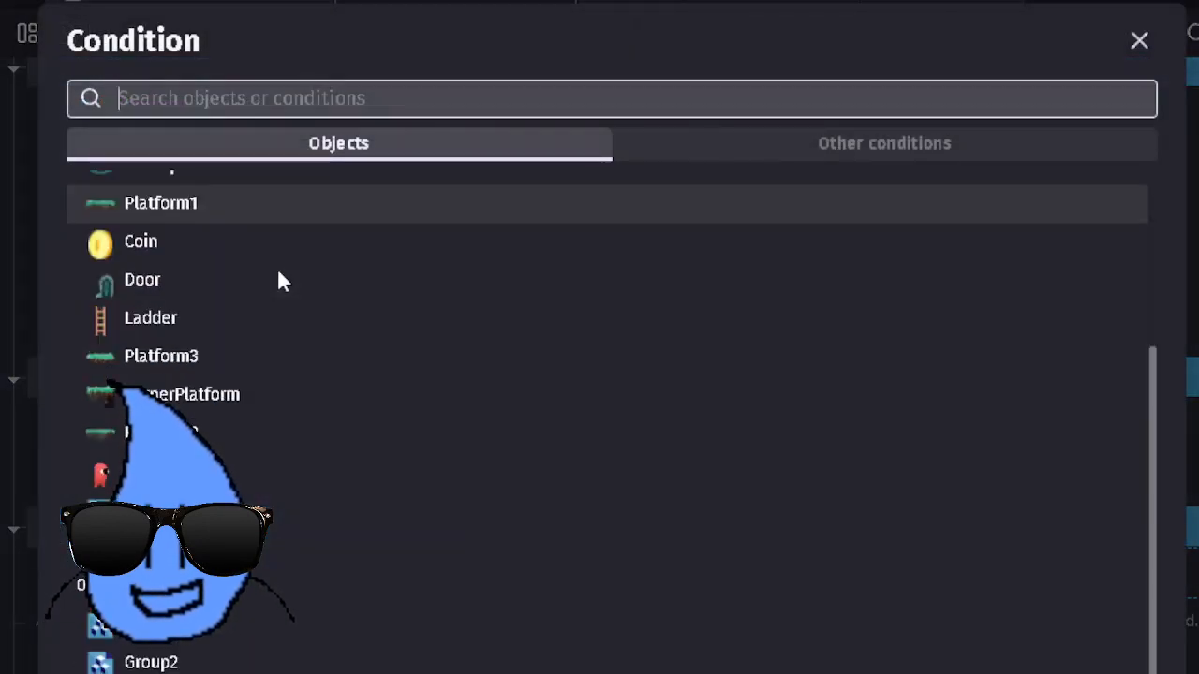
click(169, 471)
click(320, 487)
scroll(320, 482, down, 15)
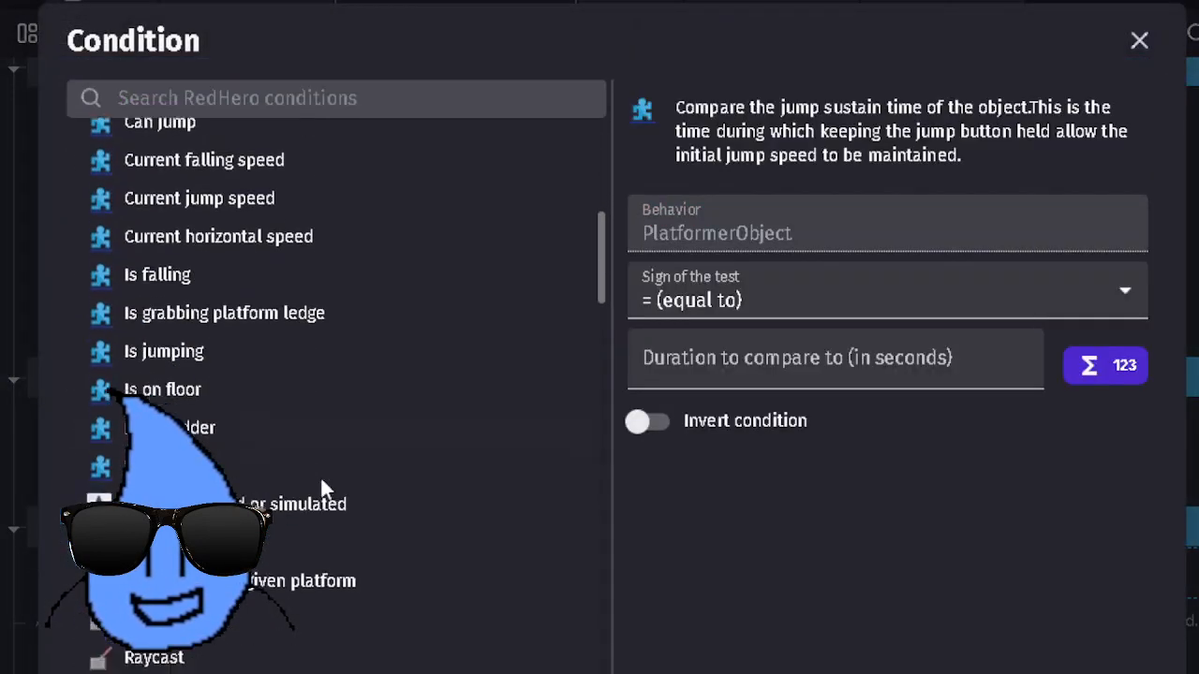
scroll(321, 476, up, 15)
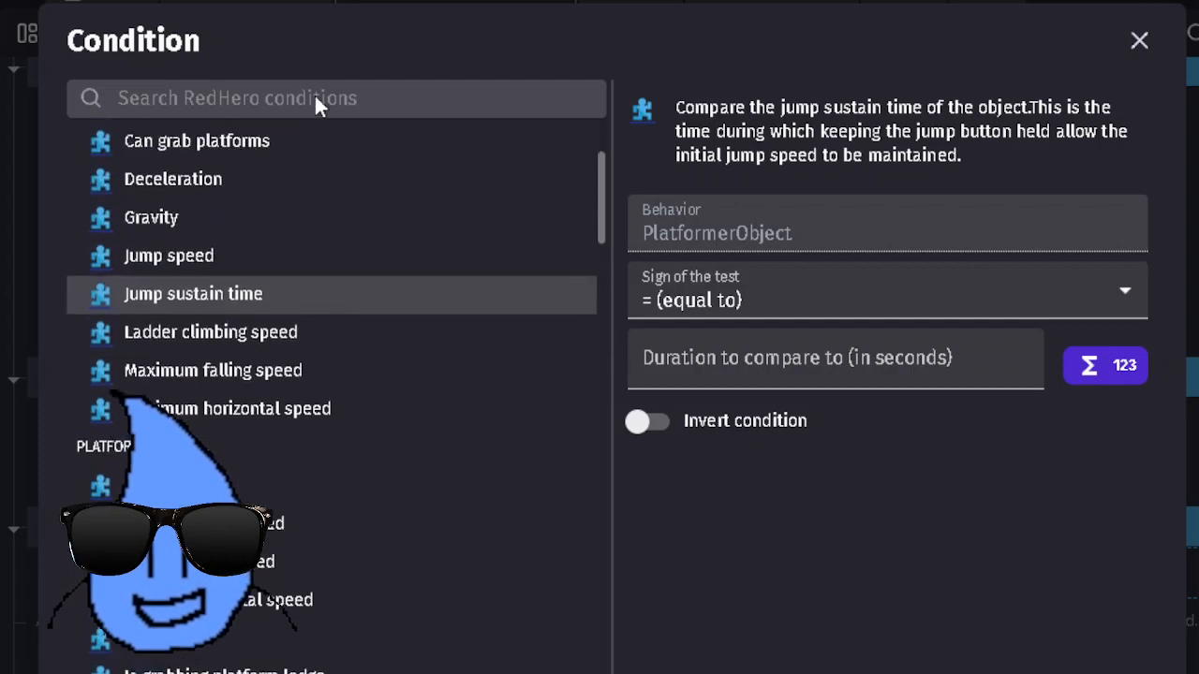
click(270, 98)
text(p)
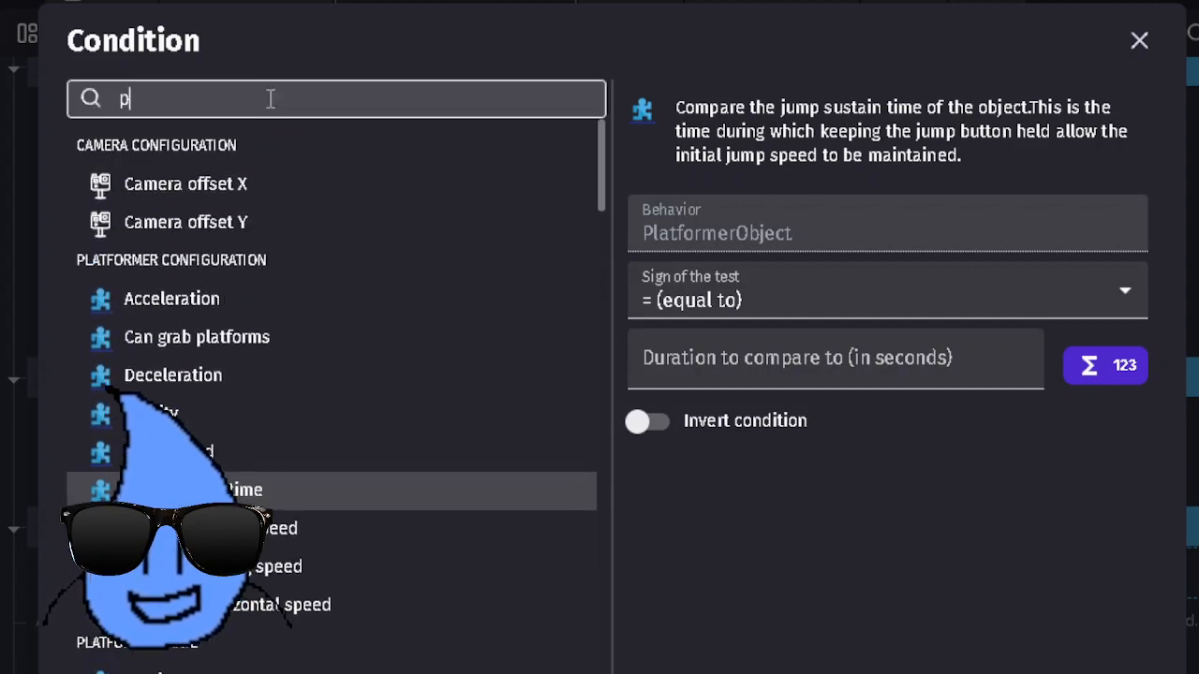
text(oint)
click(207, 168)
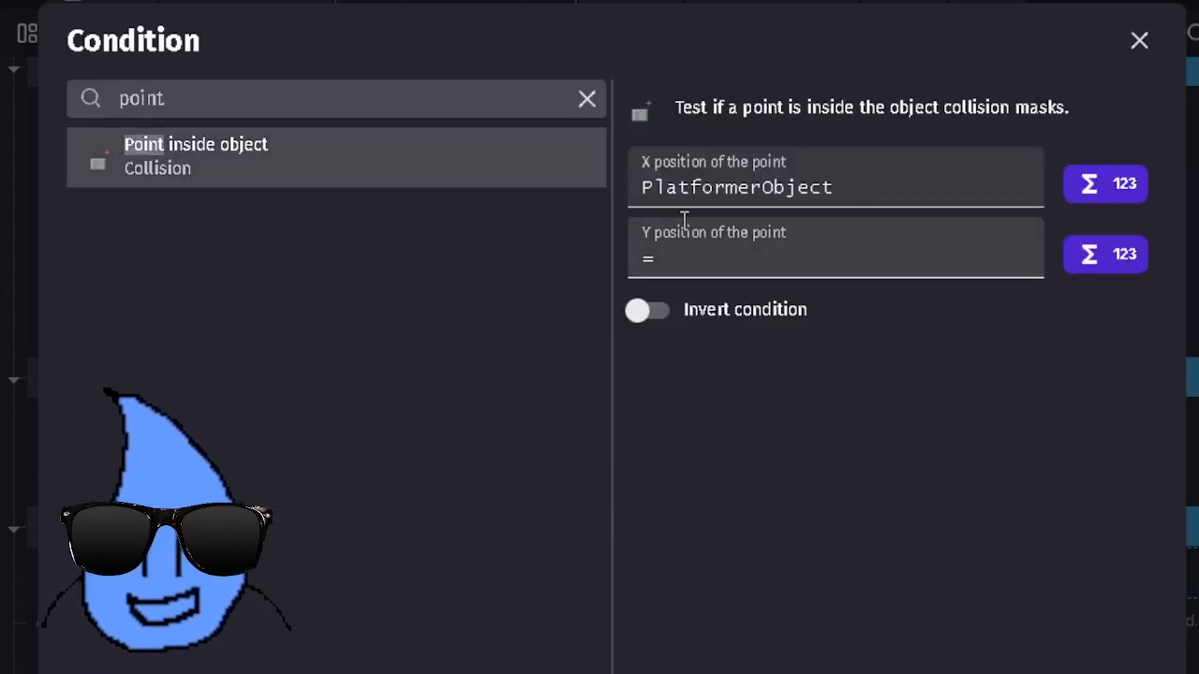
Step: Set the X position of the Point inside object condition to Door.CenterX()
click(740, 165)
double_click(759, 192)
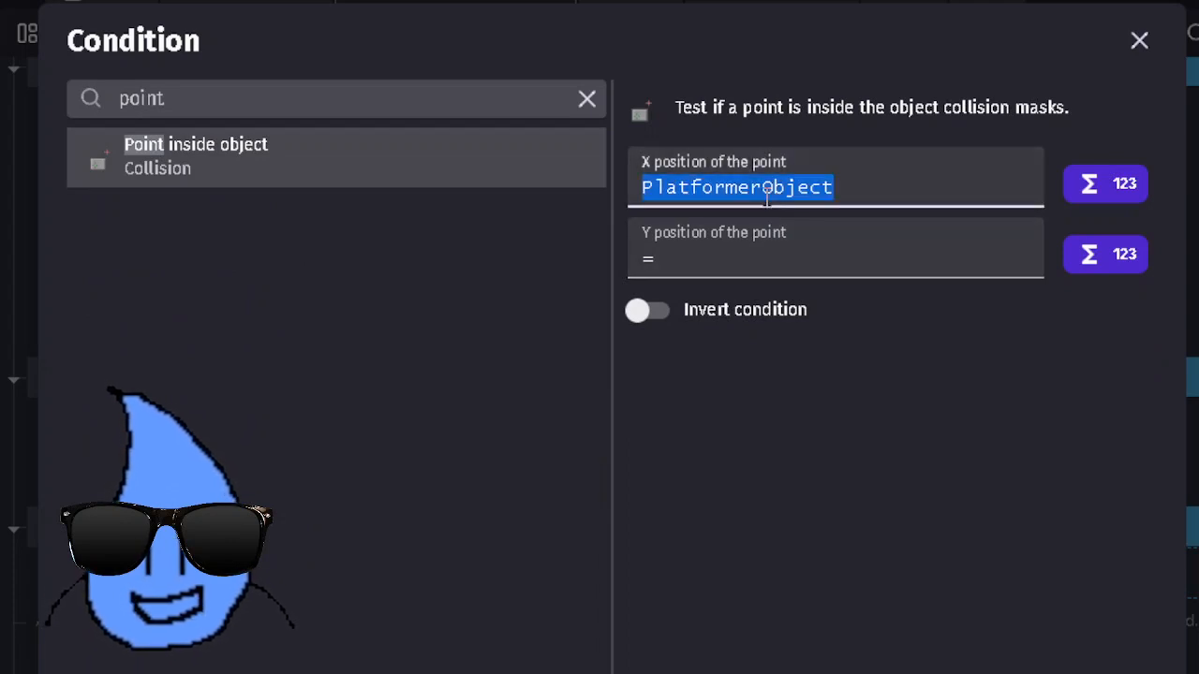
key(BackSpace)
text(p)
key(BackSpace)
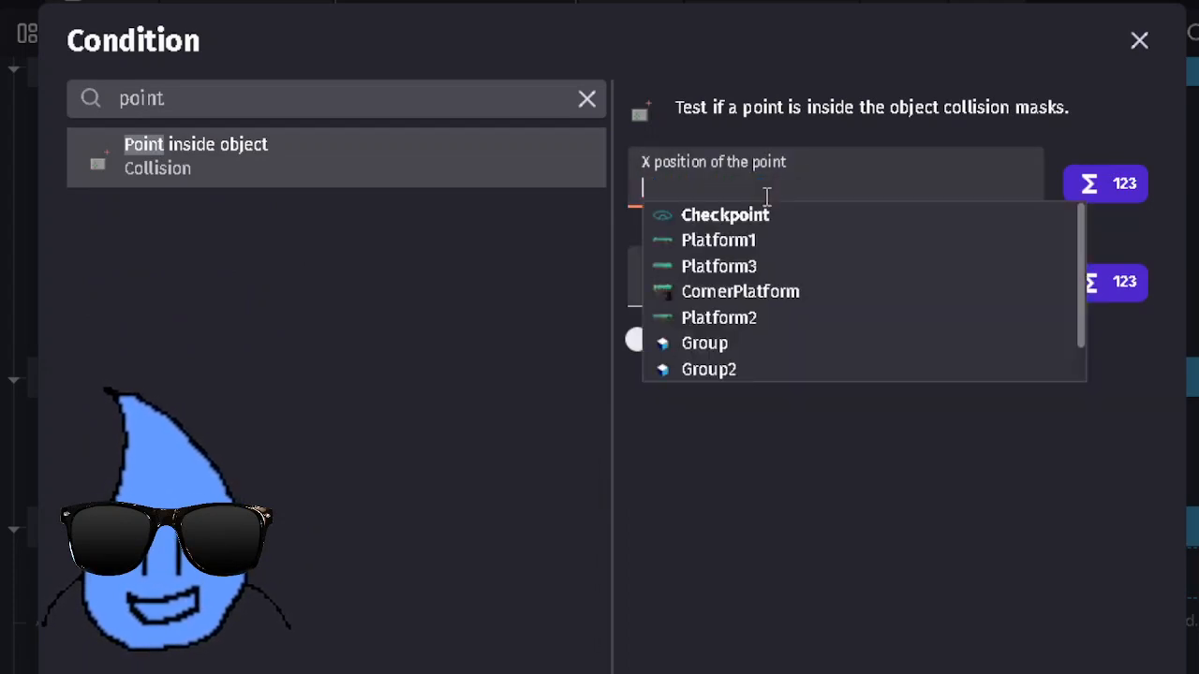
text(door)
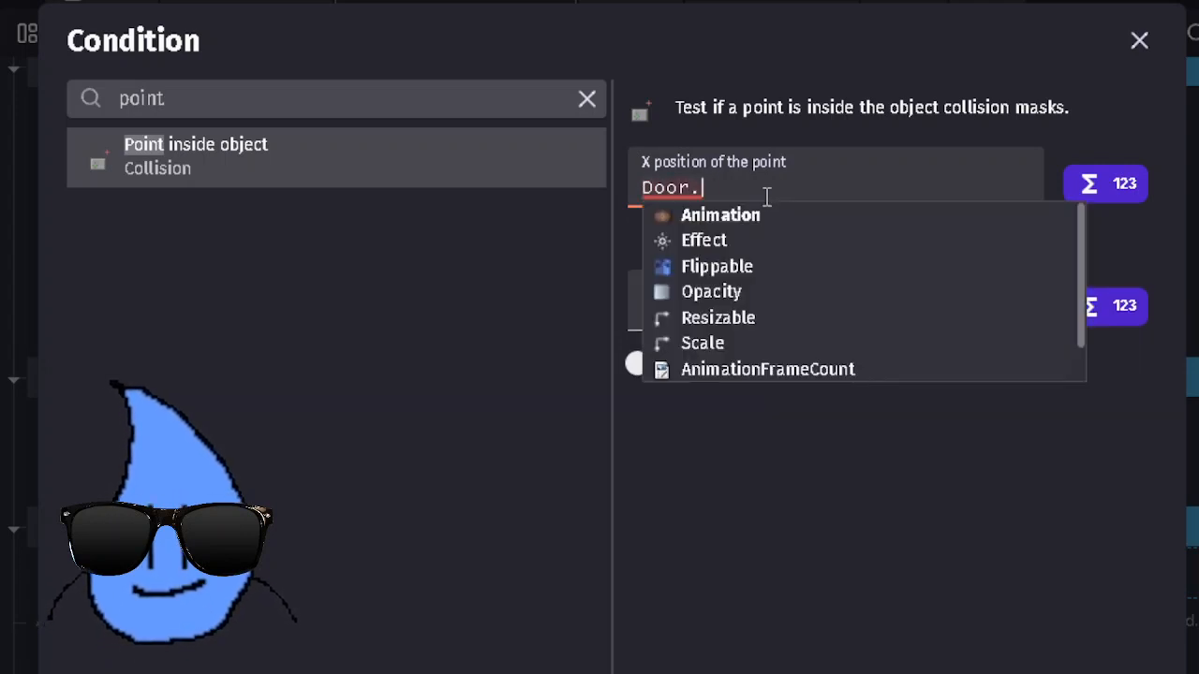
text(Cen)
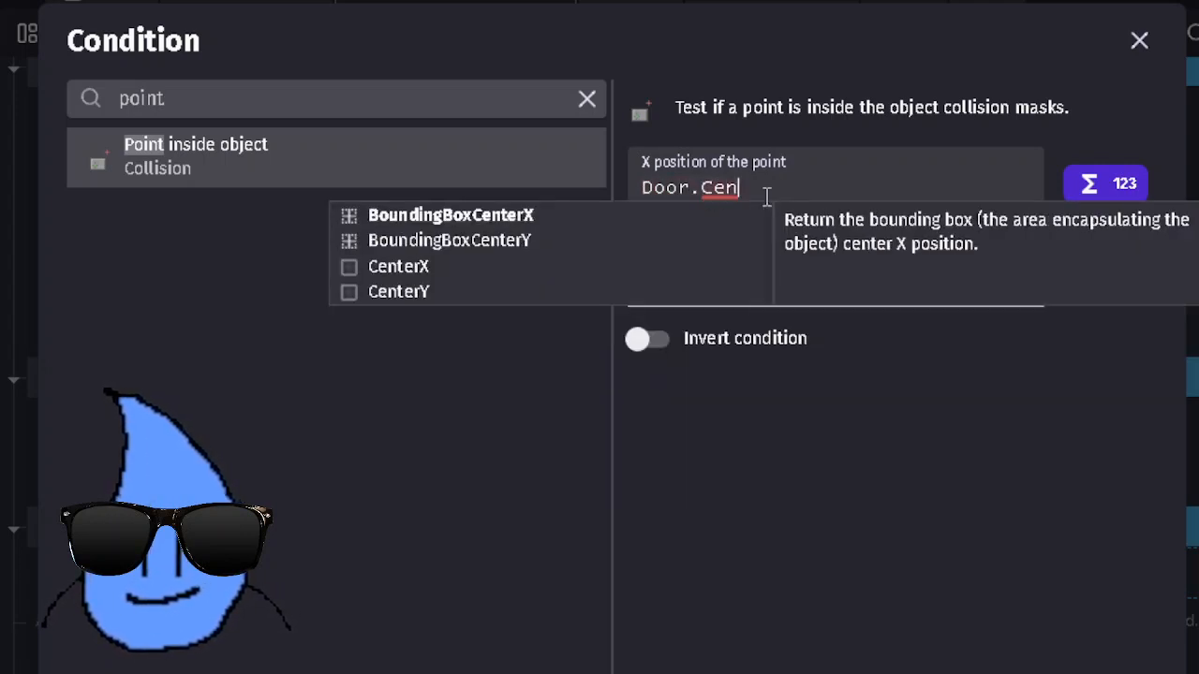
key(Down)
key(Down)
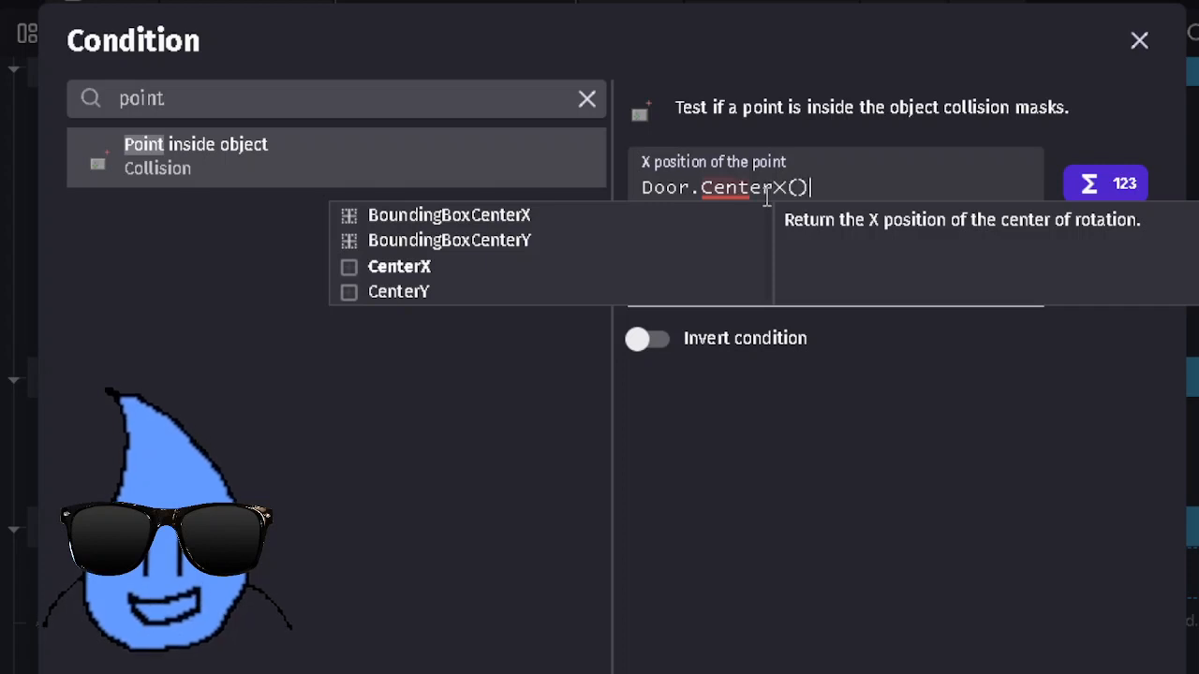
Step: Try Door.PointY("") as the Y position of the Point inside object condition
double_click(730, 260)
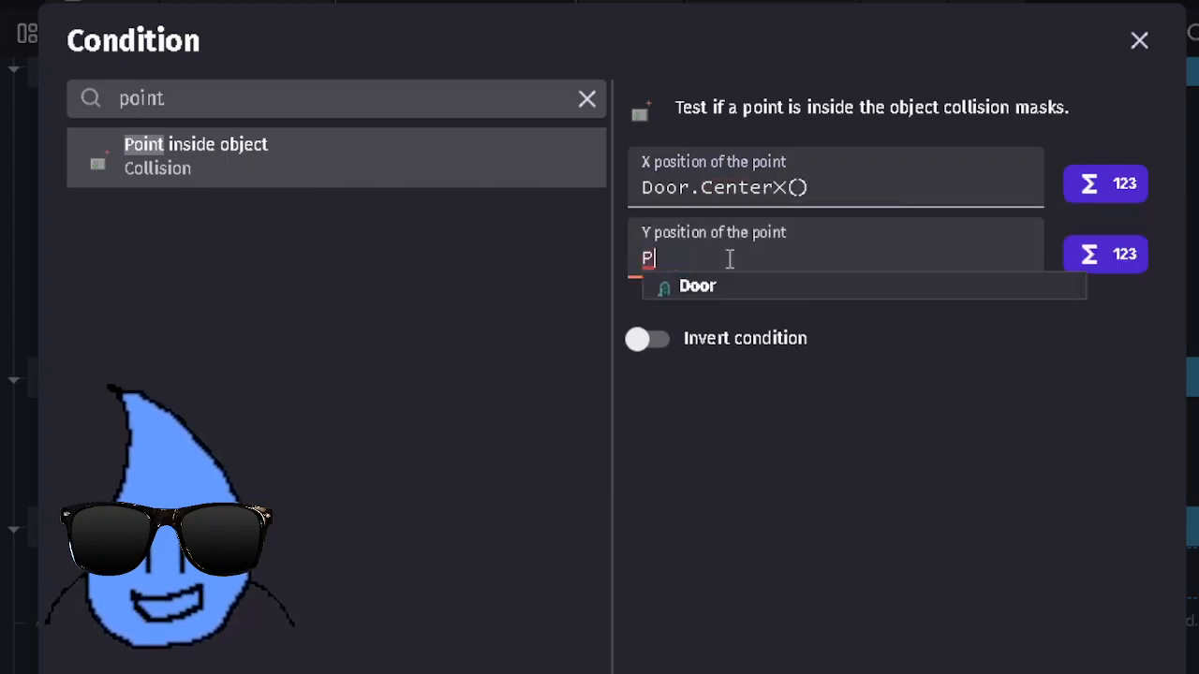
key(BackSpace)
text(Door.P)
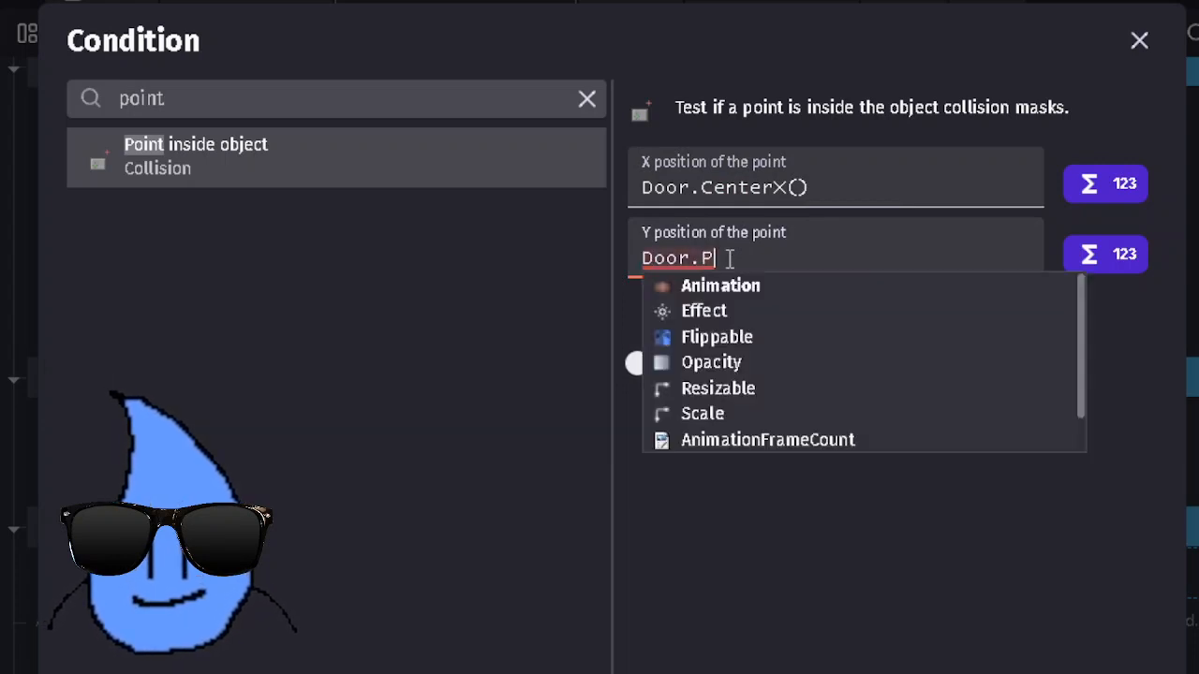
scroll(516, 328, down, 3)
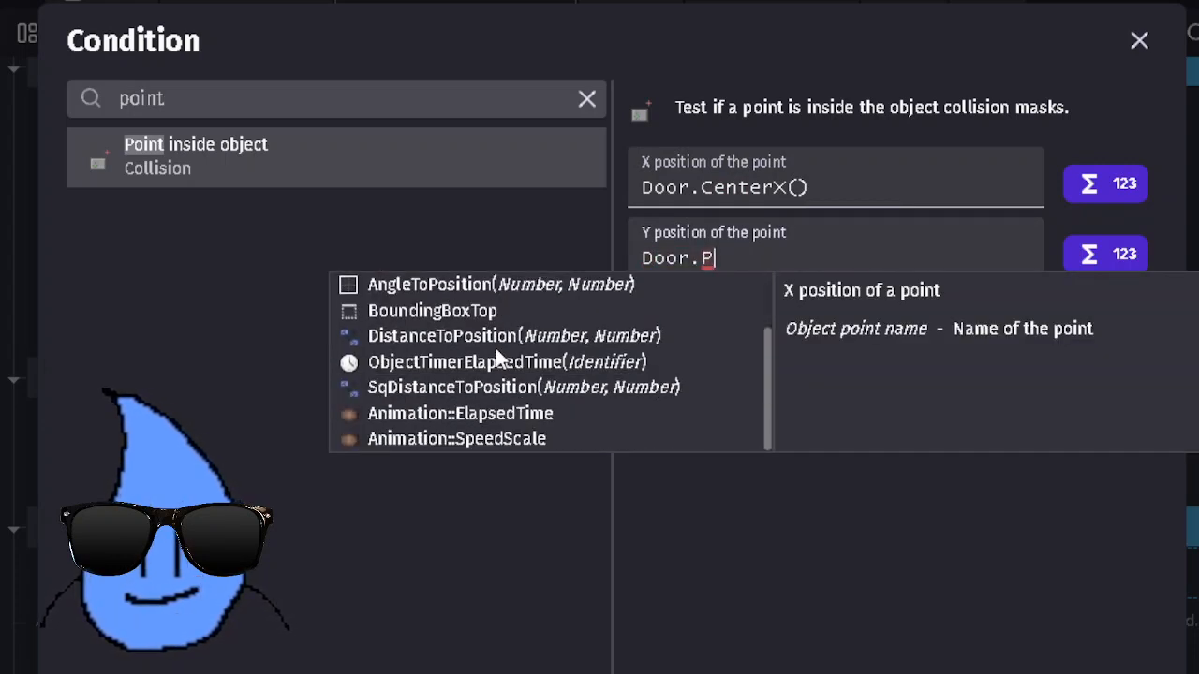
scroll(497, 348, up, 3)
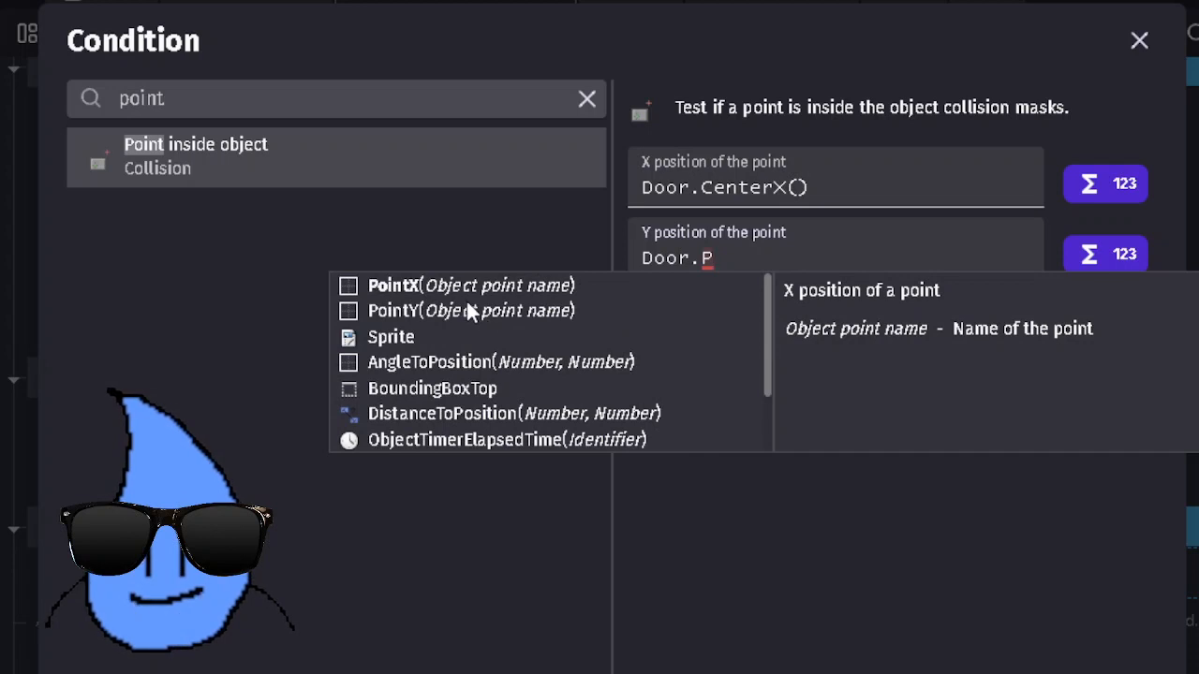
click(467, 286)
click(774, 267)
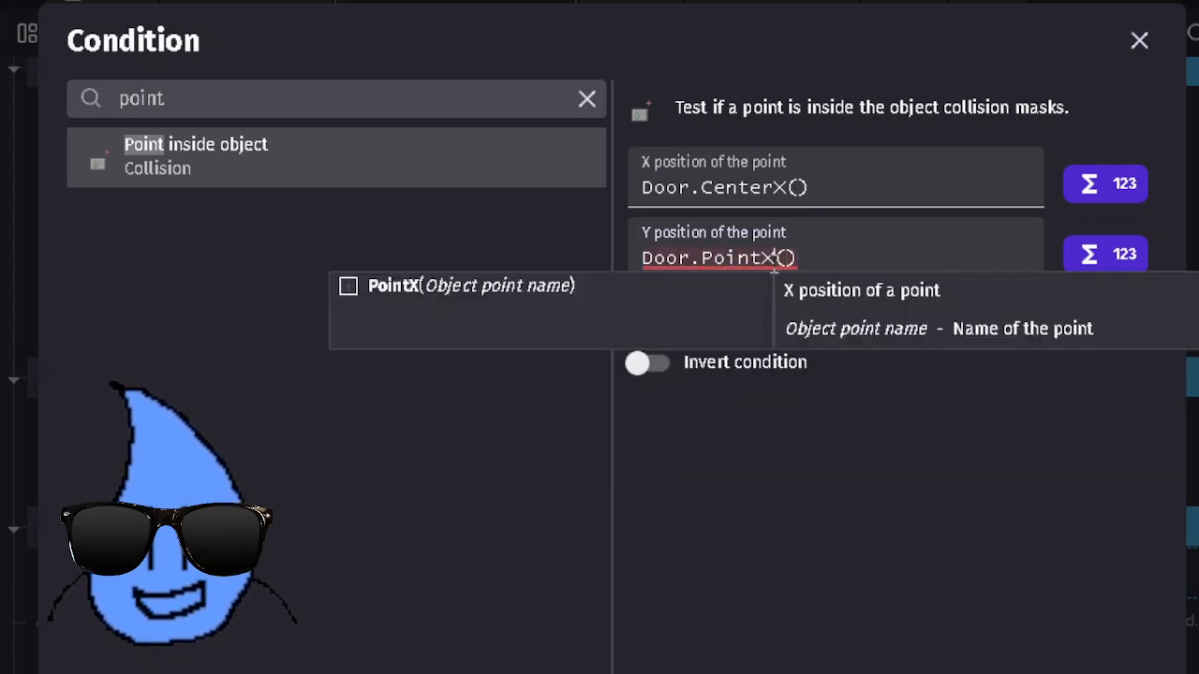
key(BackSpace)
text(Y)
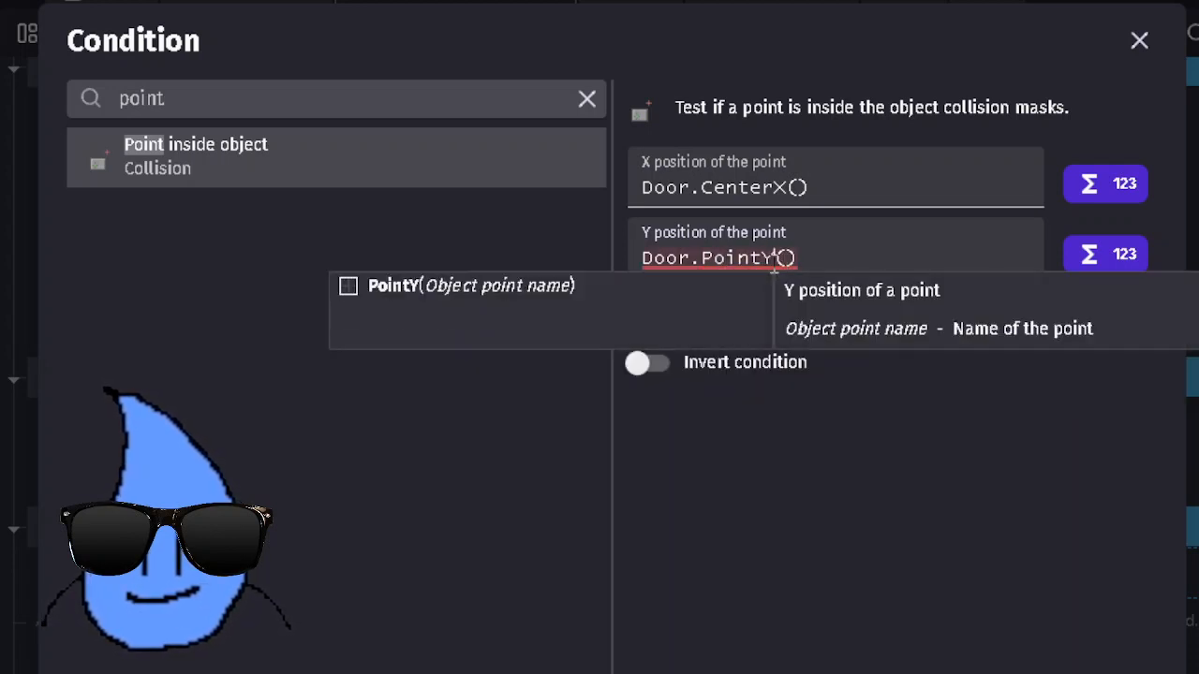
click(786, 258)
text(c)
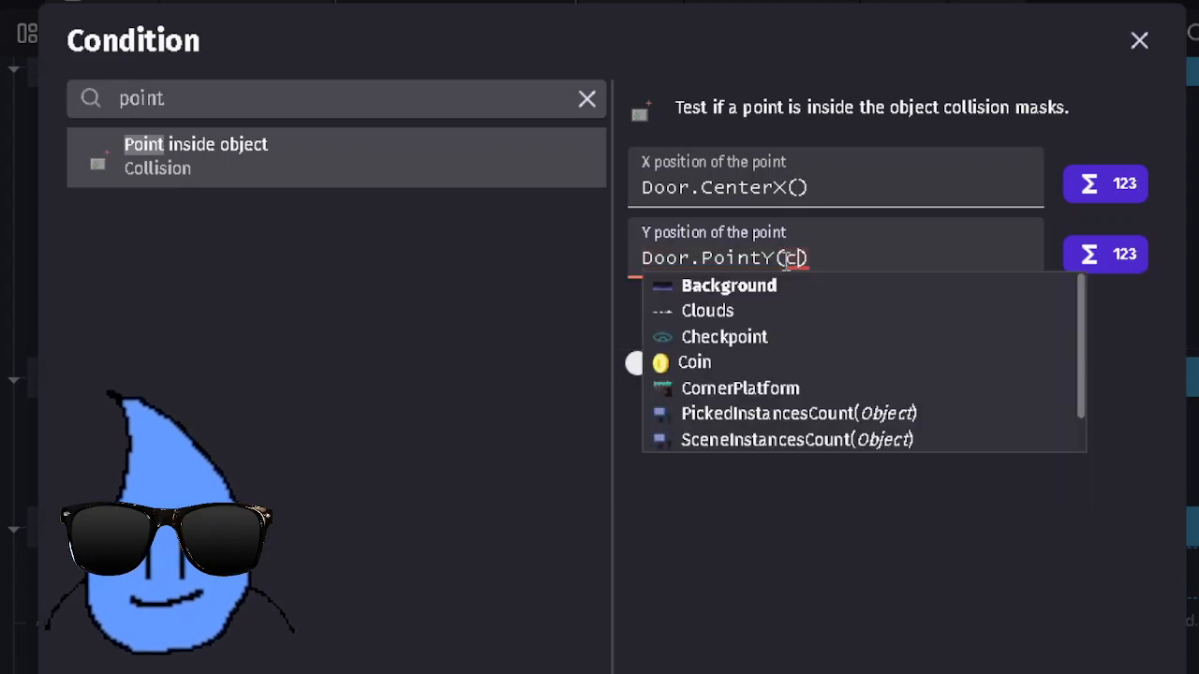
key(BackSpace)
text("")
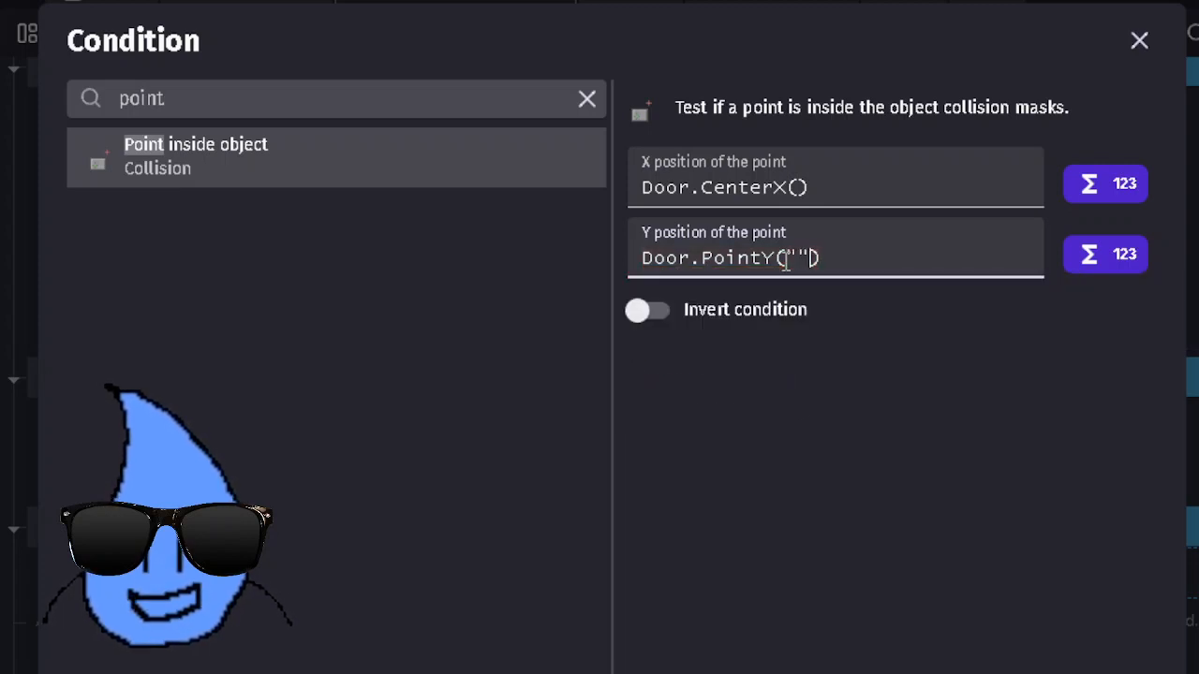
Step: Clear the Y position, look through the Door's available expressions, and try Door.PointY() again
key(ctrl+a)
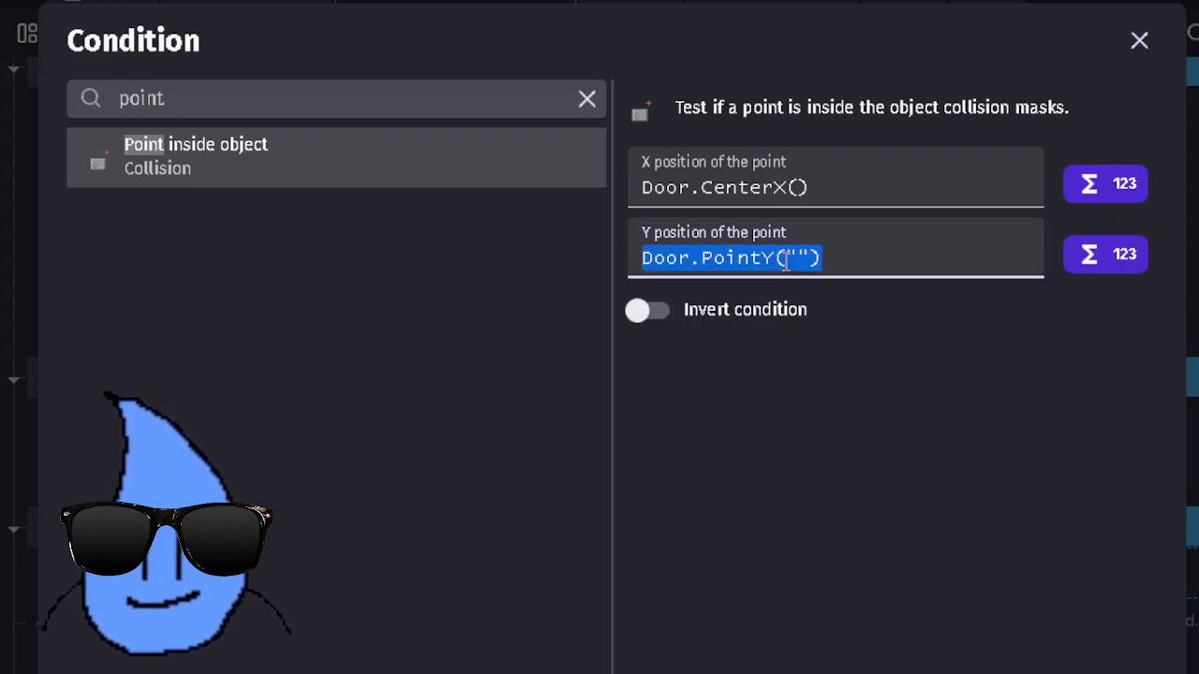
text(Door.)
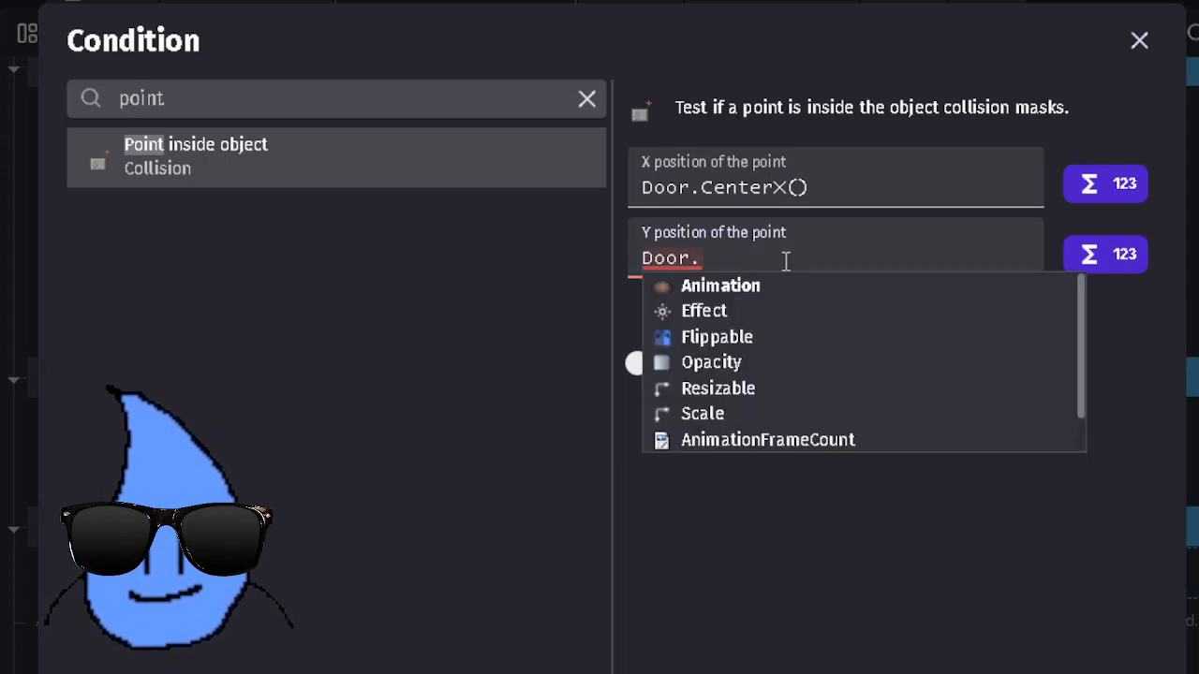
click(1103, 264)
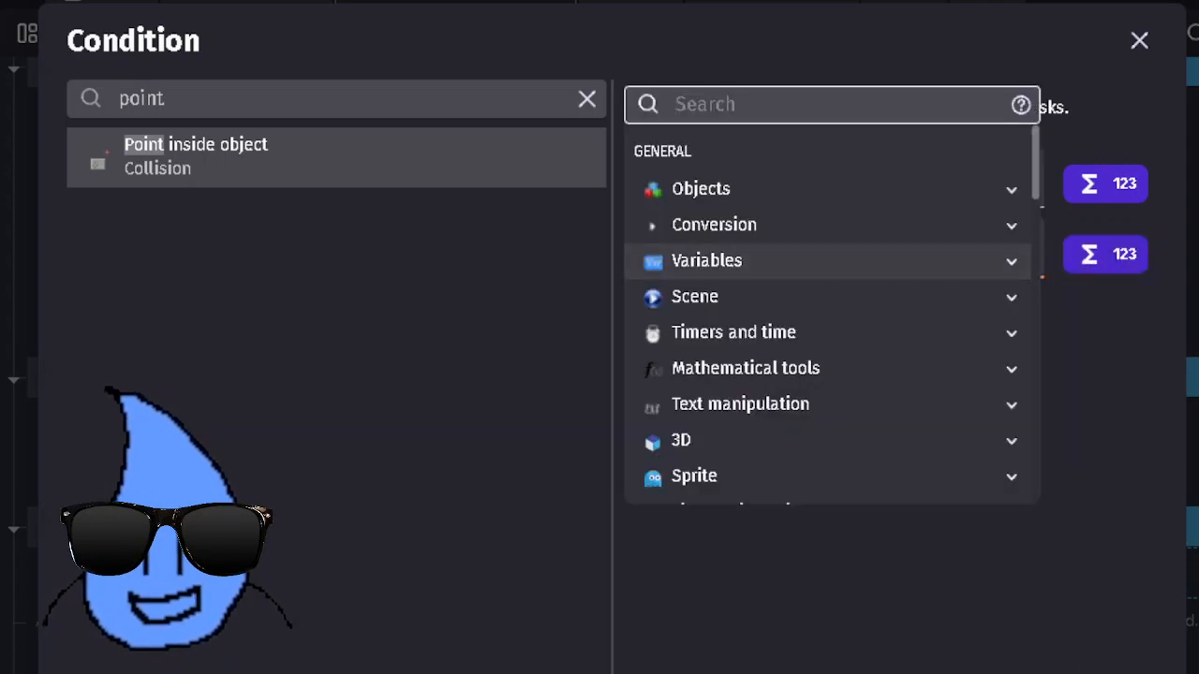
key(Escape)
click(914, 264)
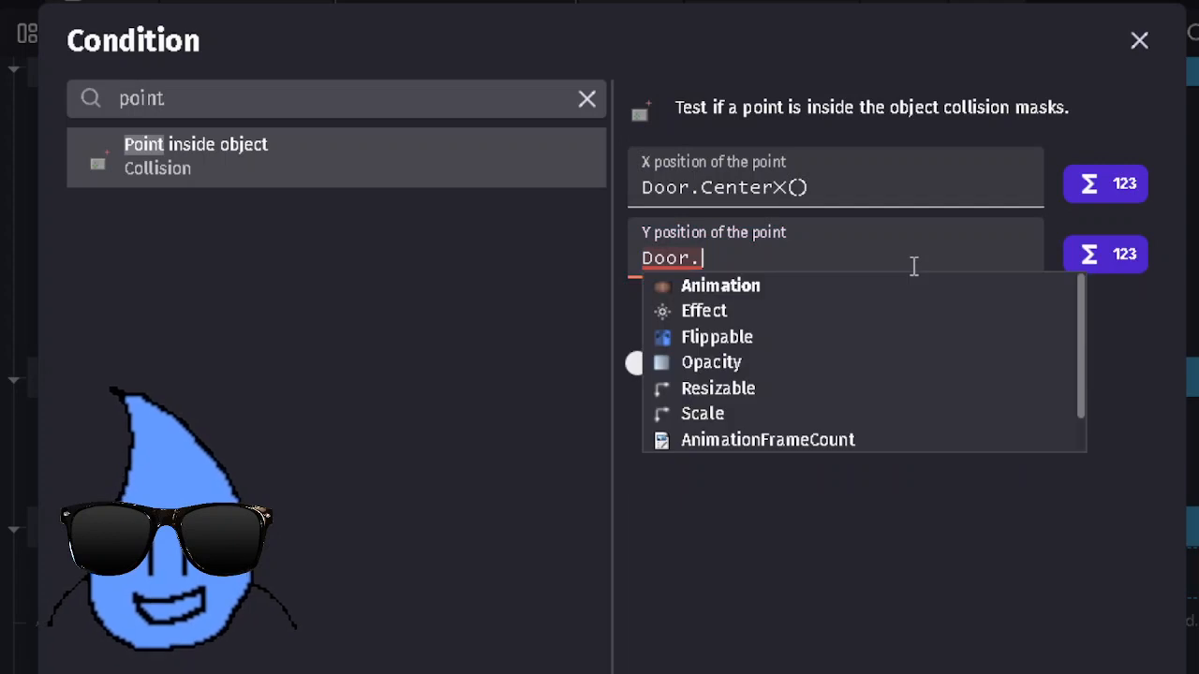
scroll(854, 350, down, 4)
scroll(855, 353, up, 3)
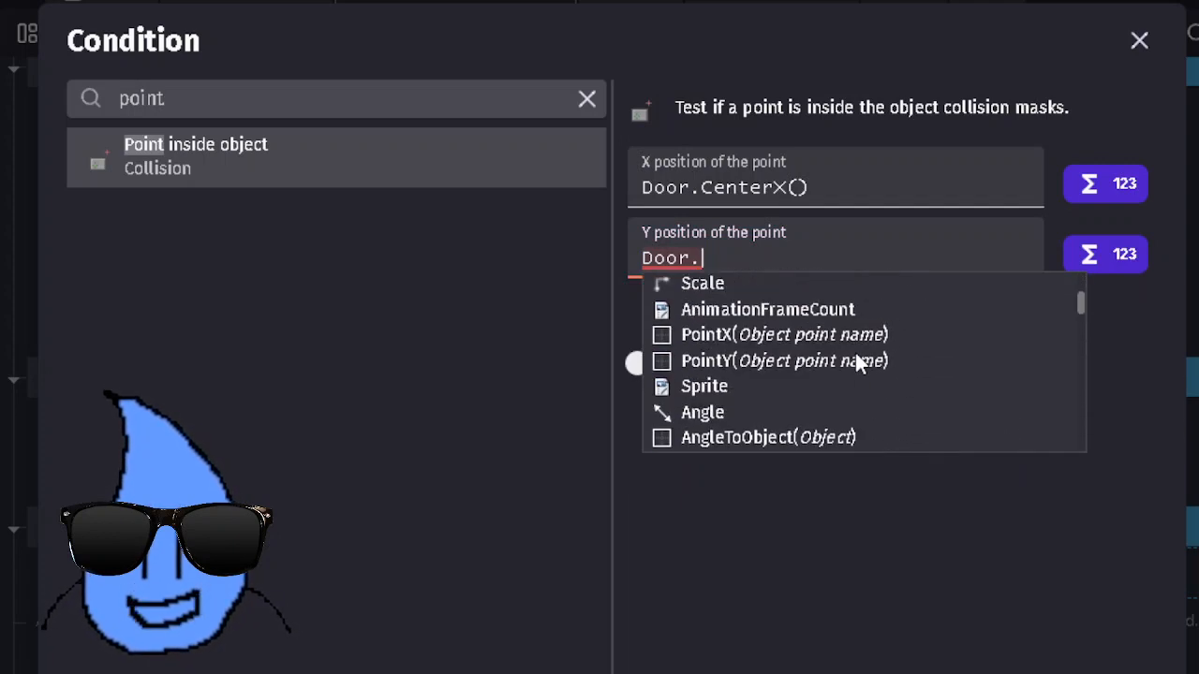
scroll(855, 353, down, 2)
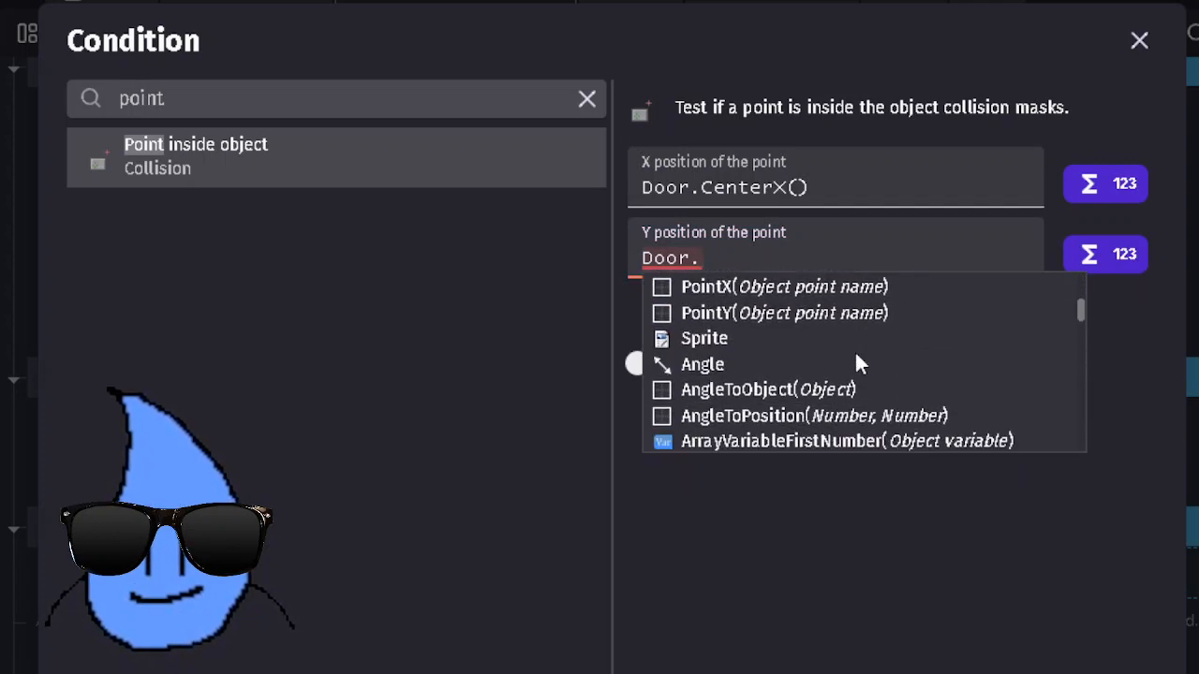
scroll(856, 353, up, 2)
click(775, 329)
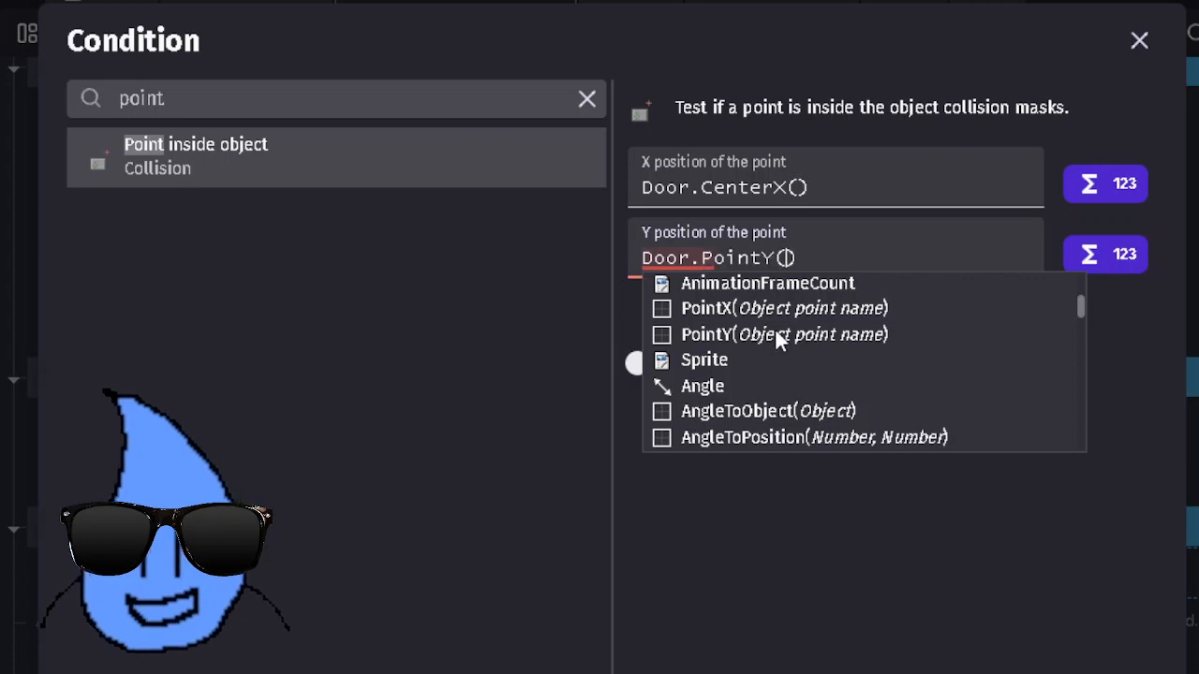
click(780, 257)
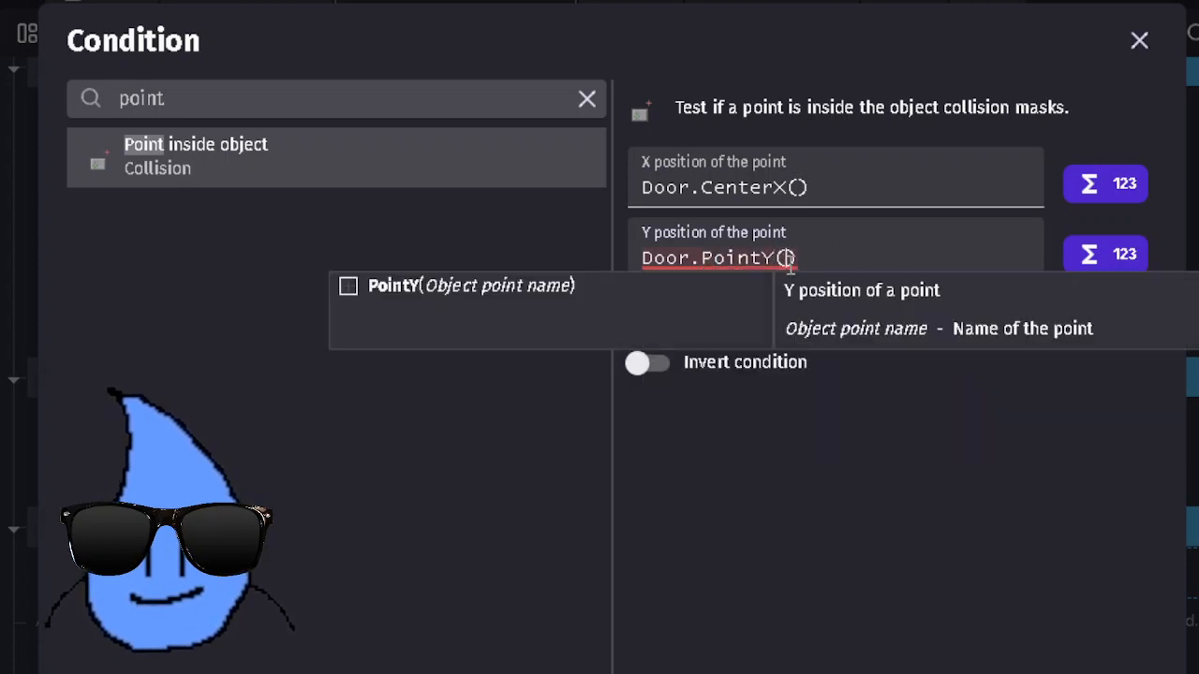
click(789, 260)
drag(796, 258, 731, 255)
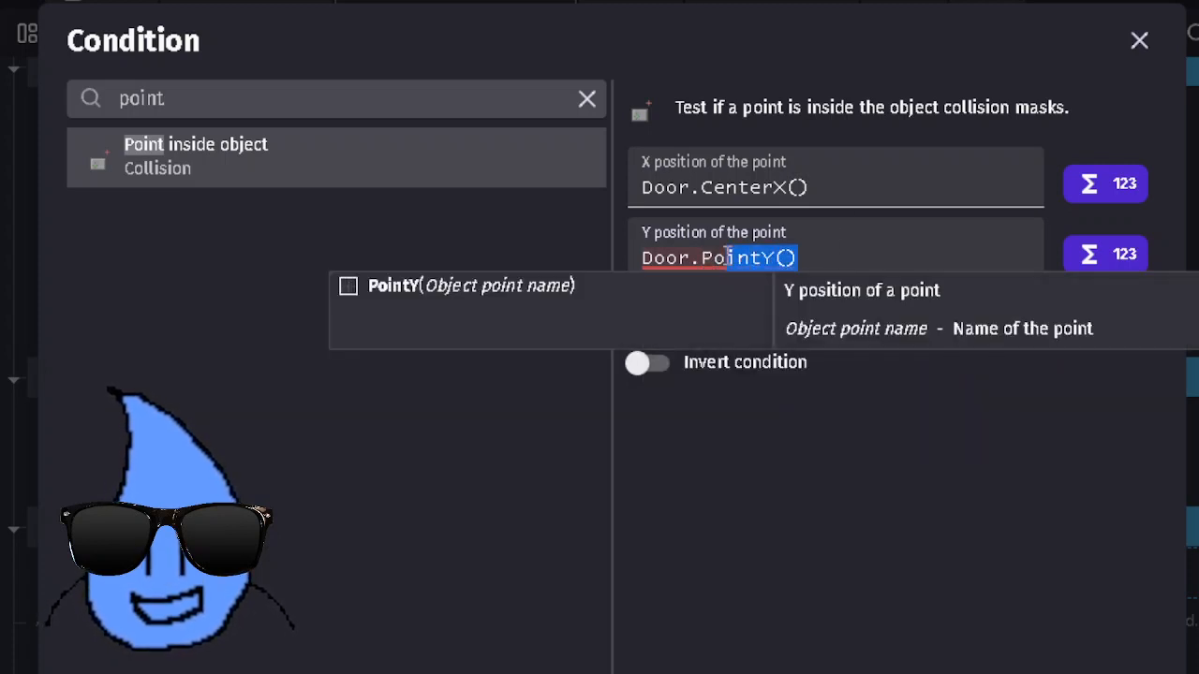
Step: Set the condition's Y position to Door.CenterY() and accept the condition
key(ctrl+a)
key(BackSpace)
text(Door.)
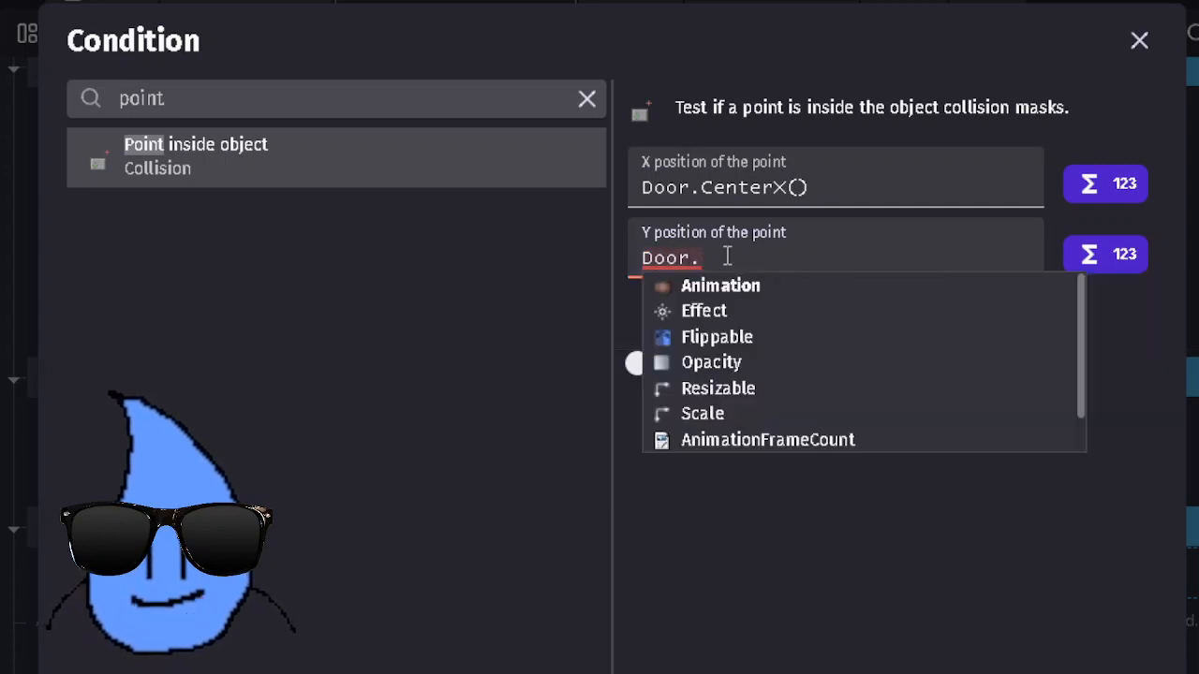
text(CenterY()
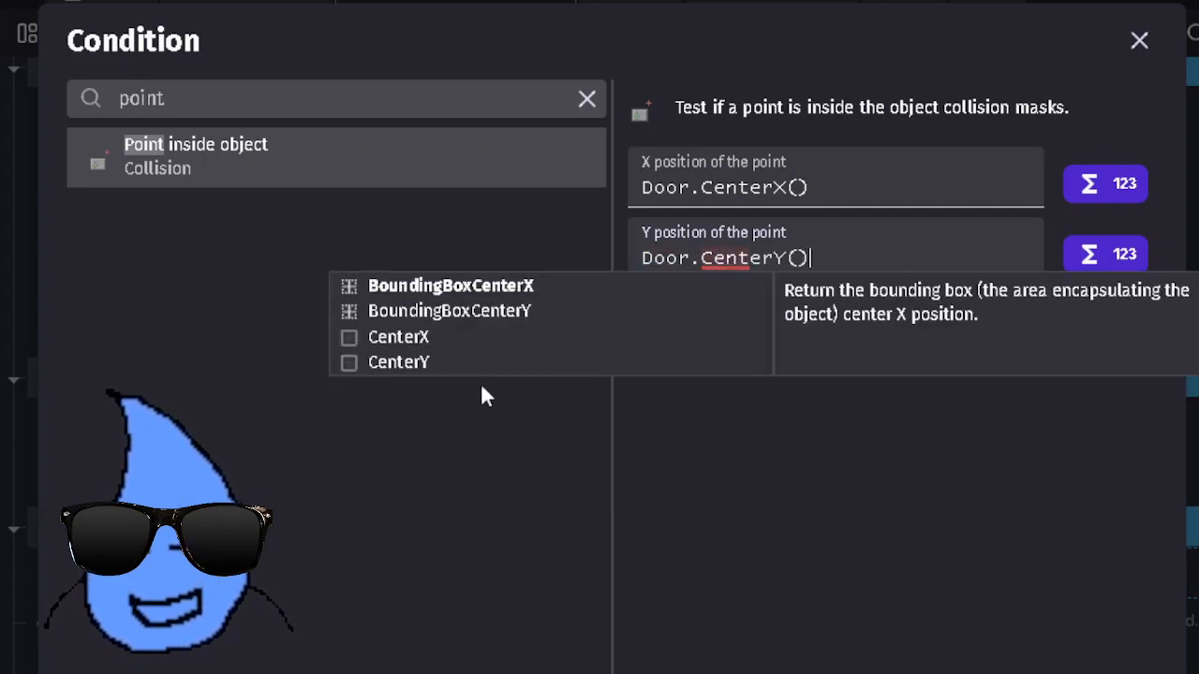
click(955, 604)
click(993, 671)
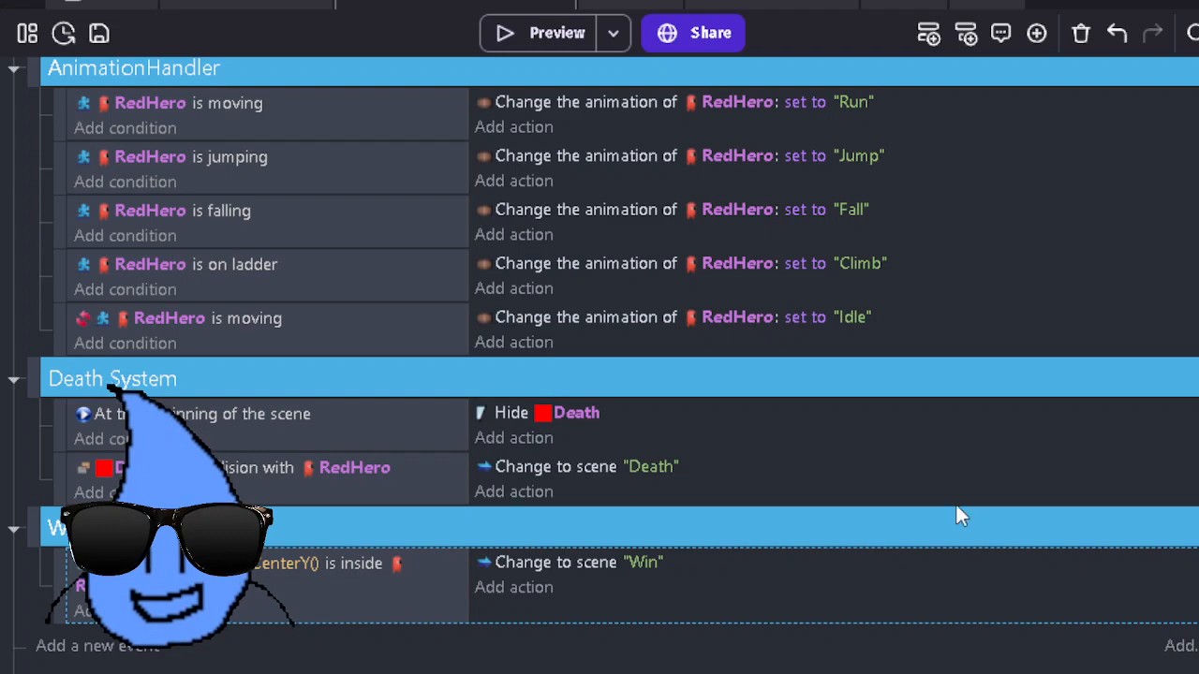
Step: Preview the game, play the hero past the coin and up the ladder into the door's middle, and close the preview
click(501, 32)
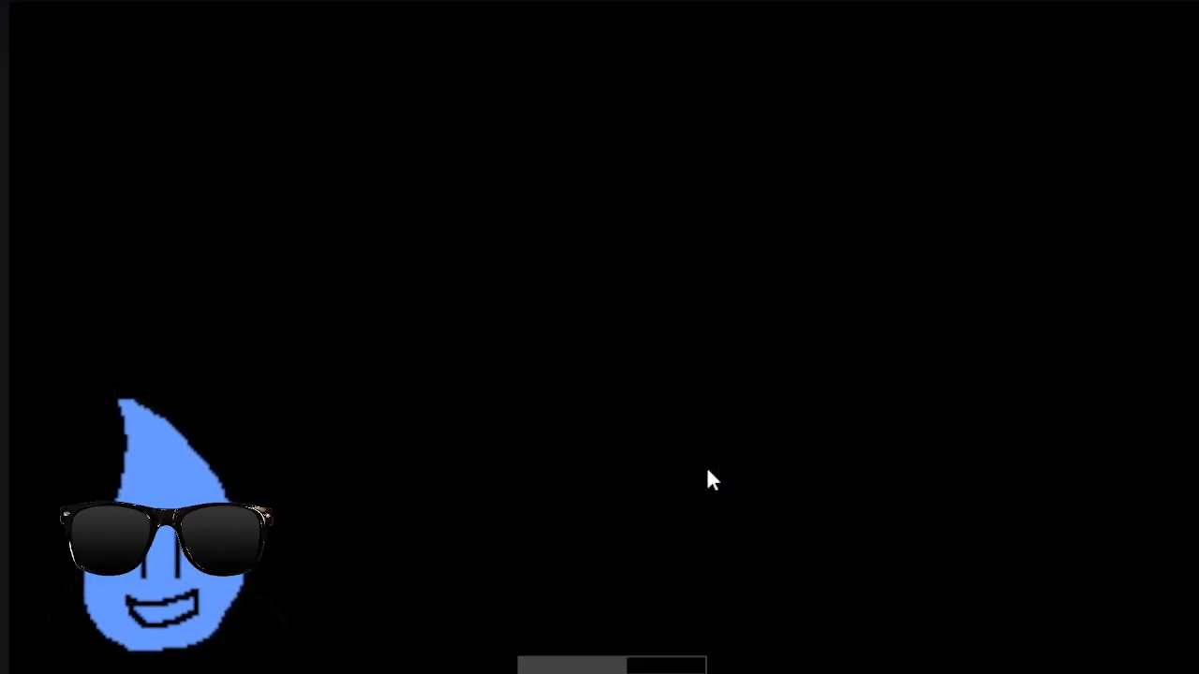
key(Right)
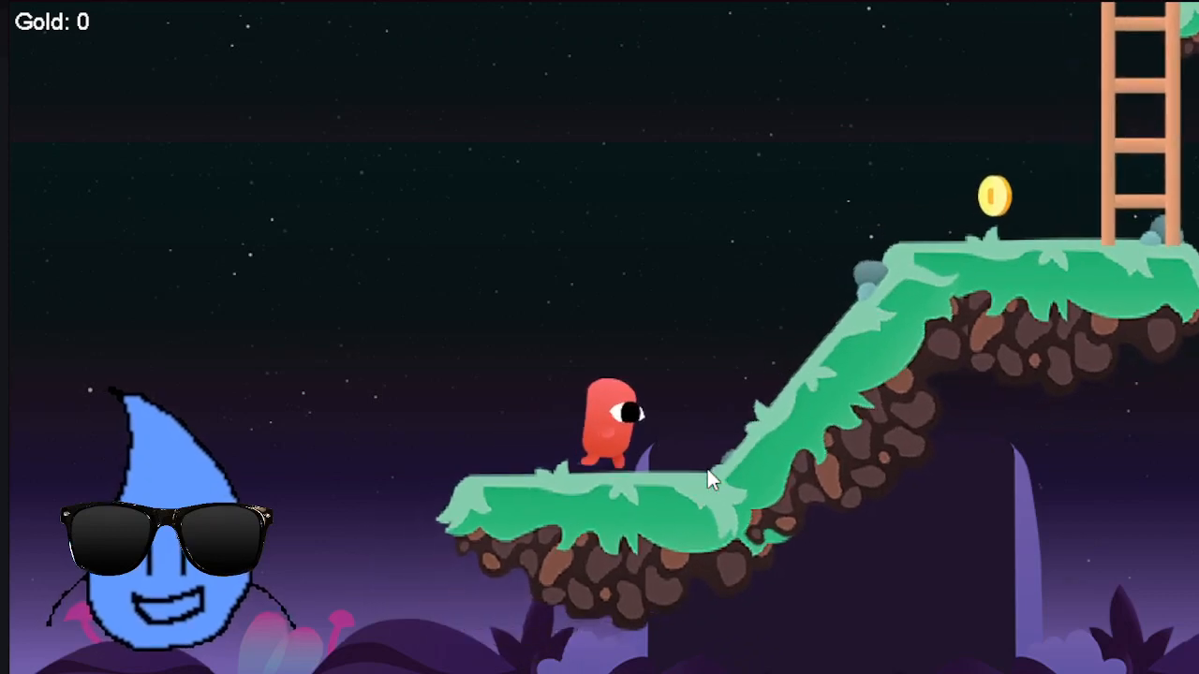
key(space)
key(space)
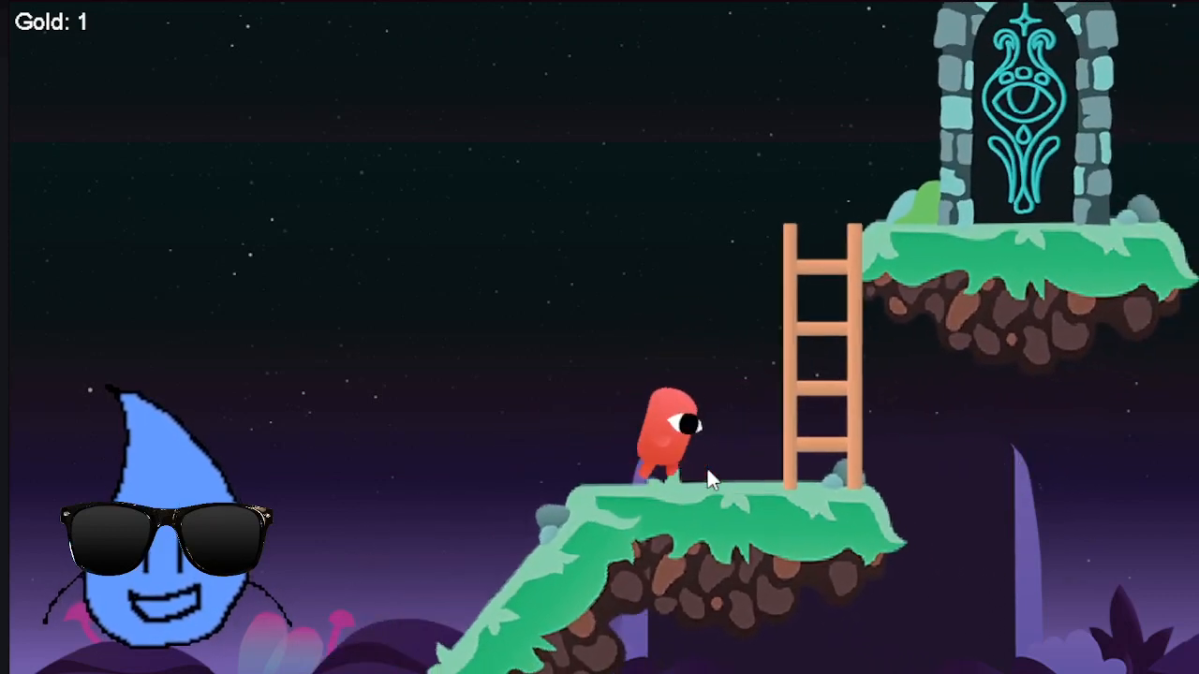
key(Up)
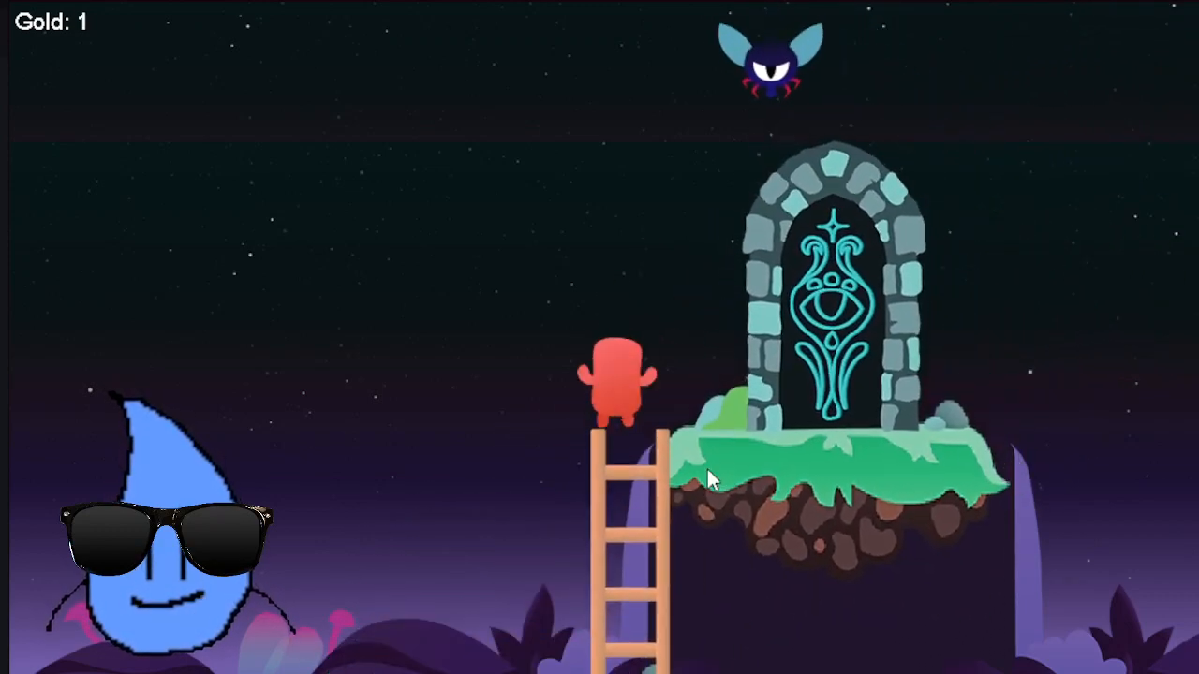
key(Right)
key(space)
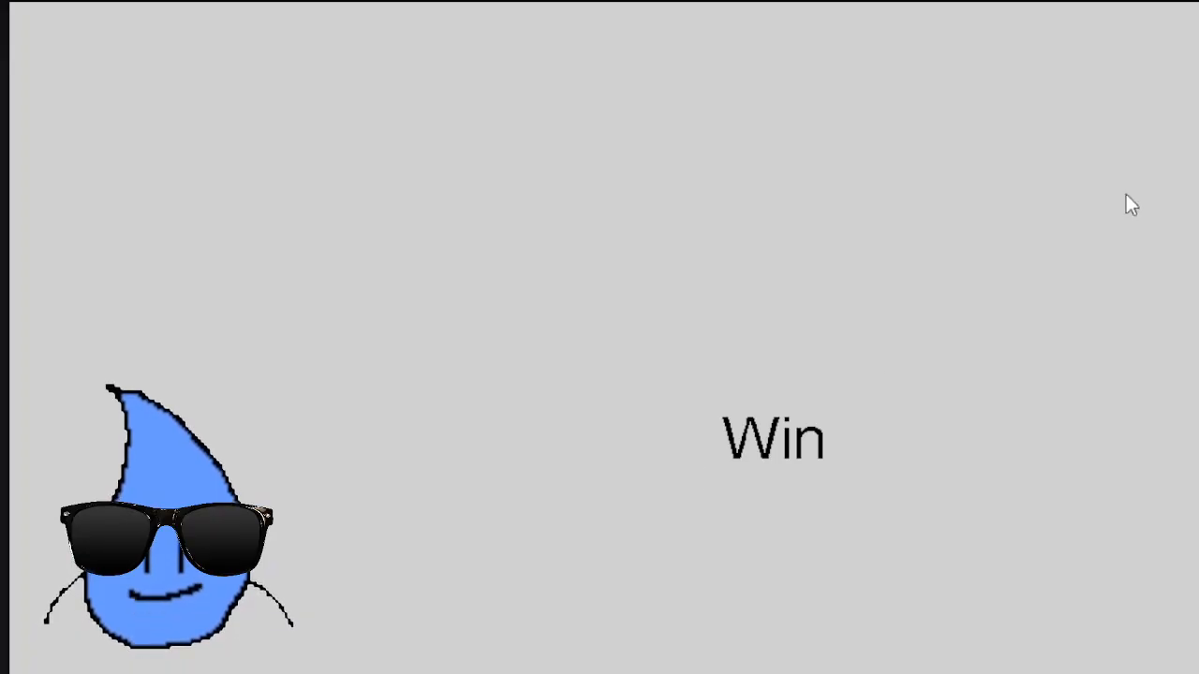
click(1154, 7)
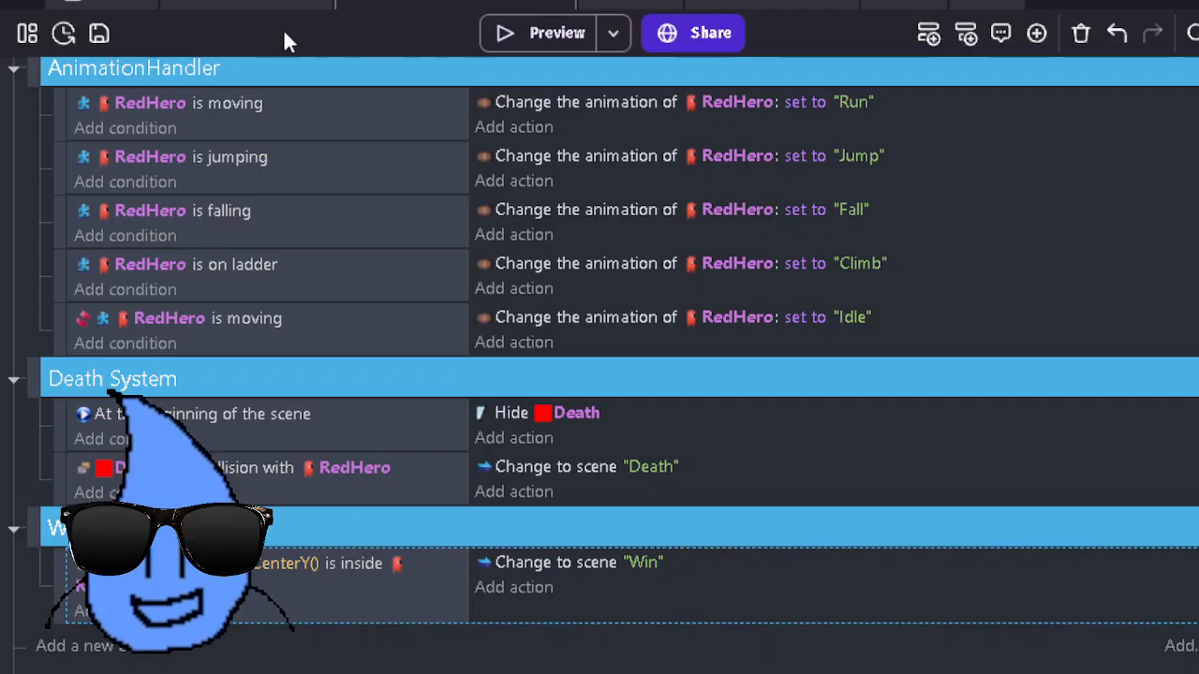
Step: In the level scene, set the Door instance's Z order to 0
click(235, 4)
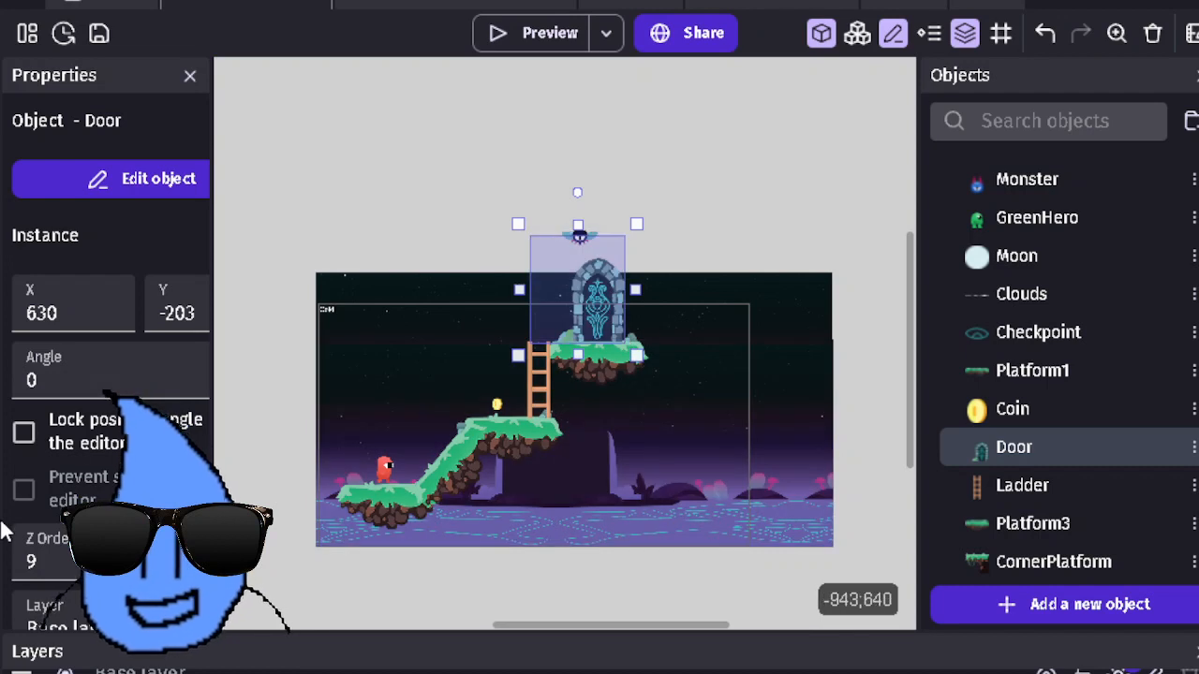
scroll(105, 365, down, 2)
click(139, 419)
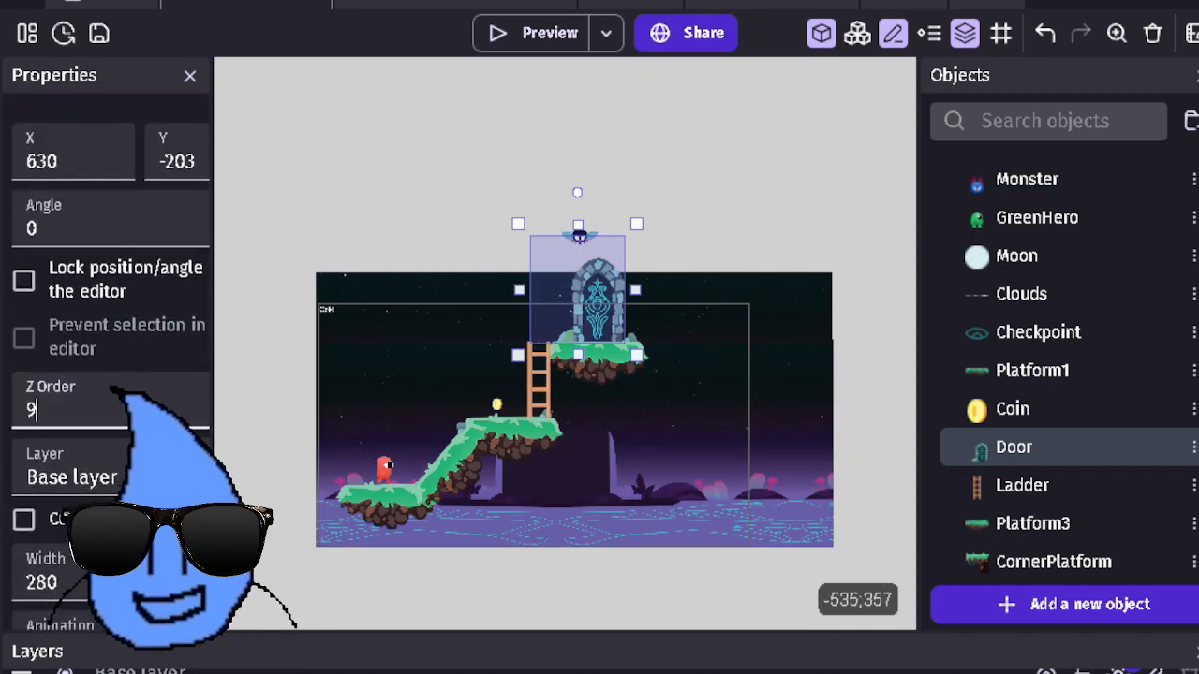
scroll(139, 419, up, 1)
scroll(121, 327, down, 1)
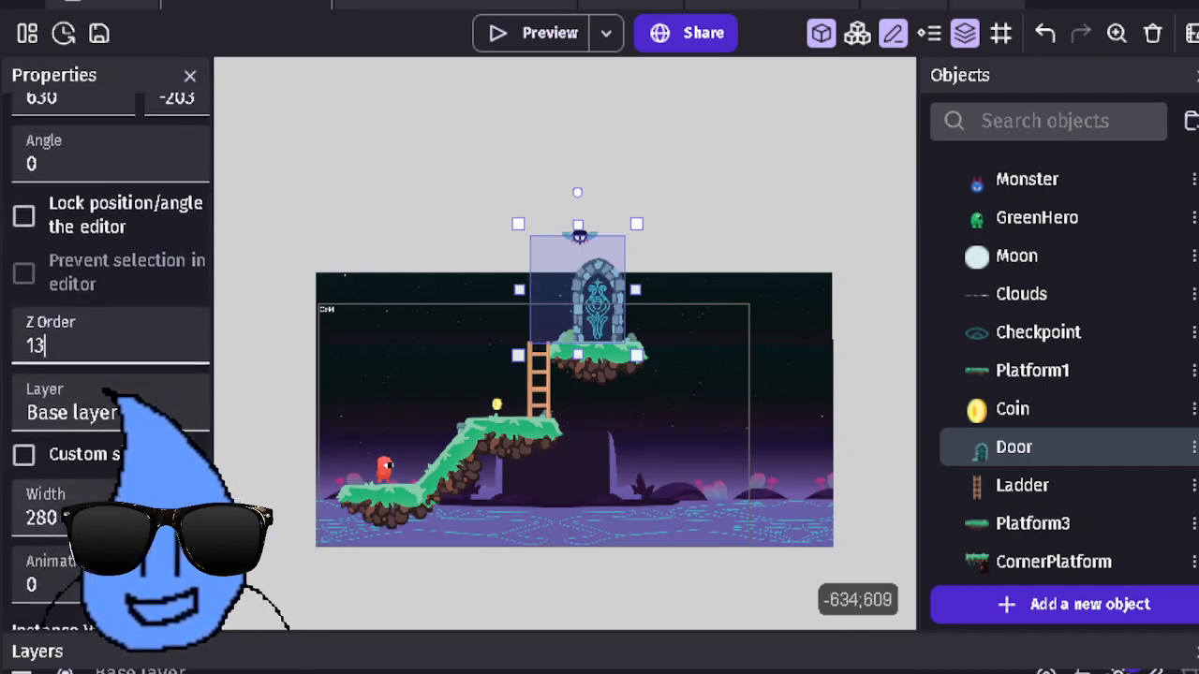
scroll(121, 332, down, 2)
scroll(120, 259, down, 20)
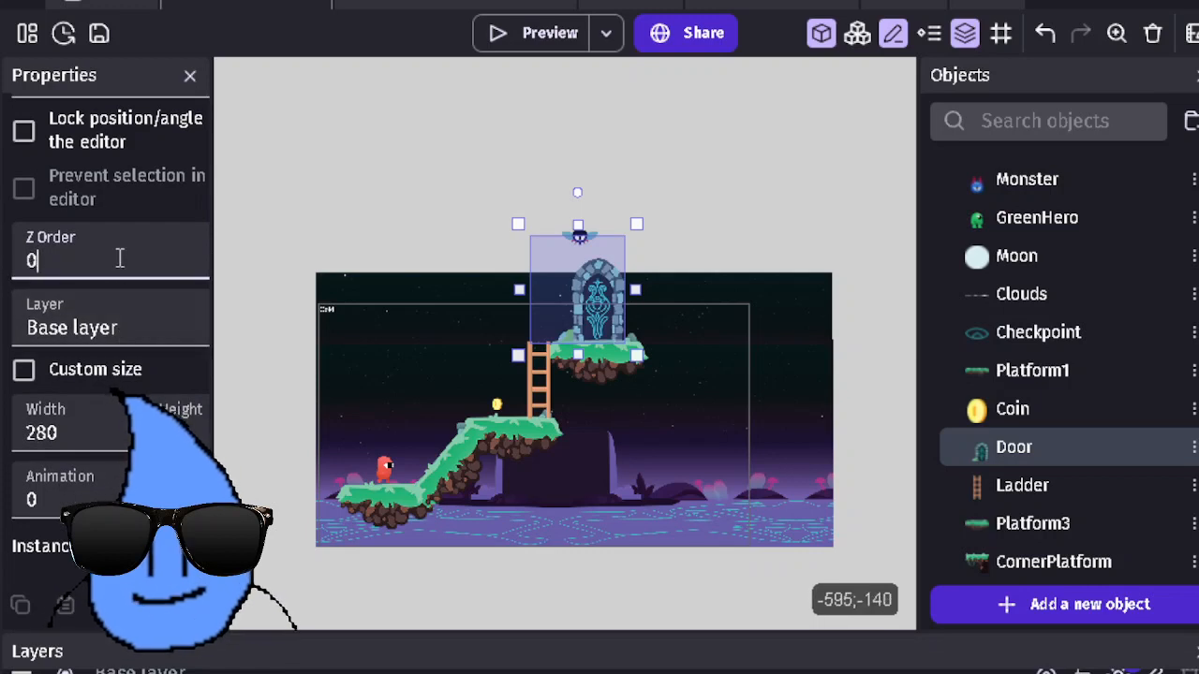
Step: Lower the Door instance's Z order to -24 and deselect it
scroll(117, 255, up, 3)
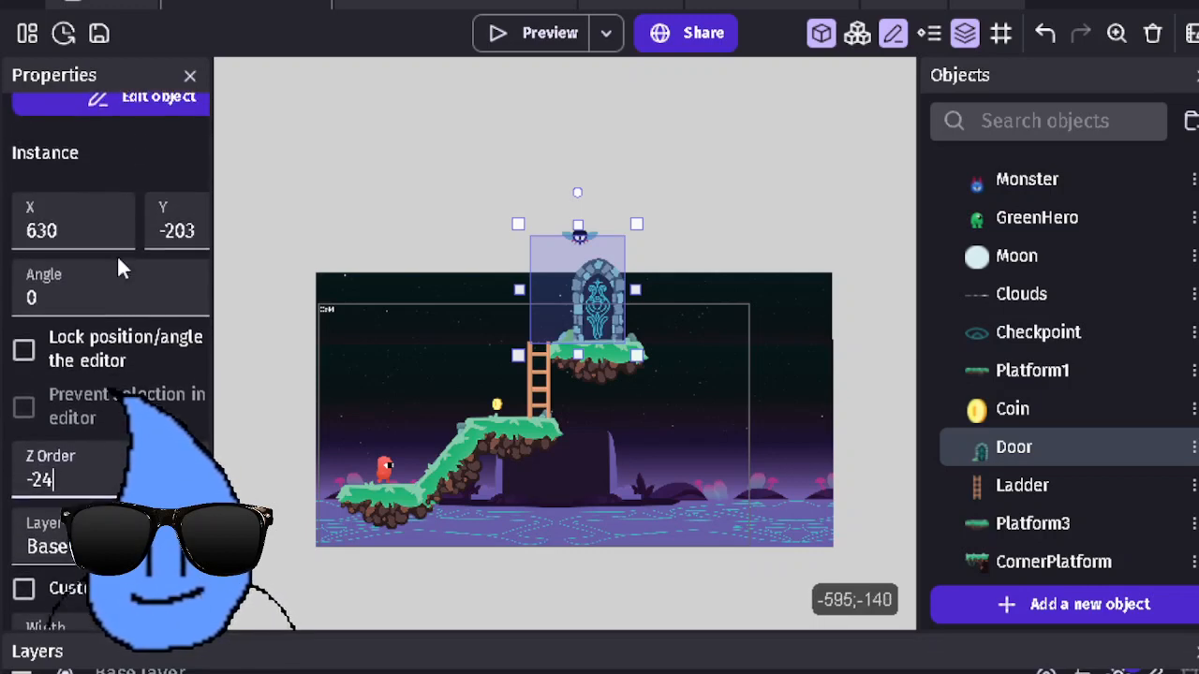
click(481, 143)
Step: Preview the game and play the hero through the coin, up the ladder and in front of the door
click(555, 34)
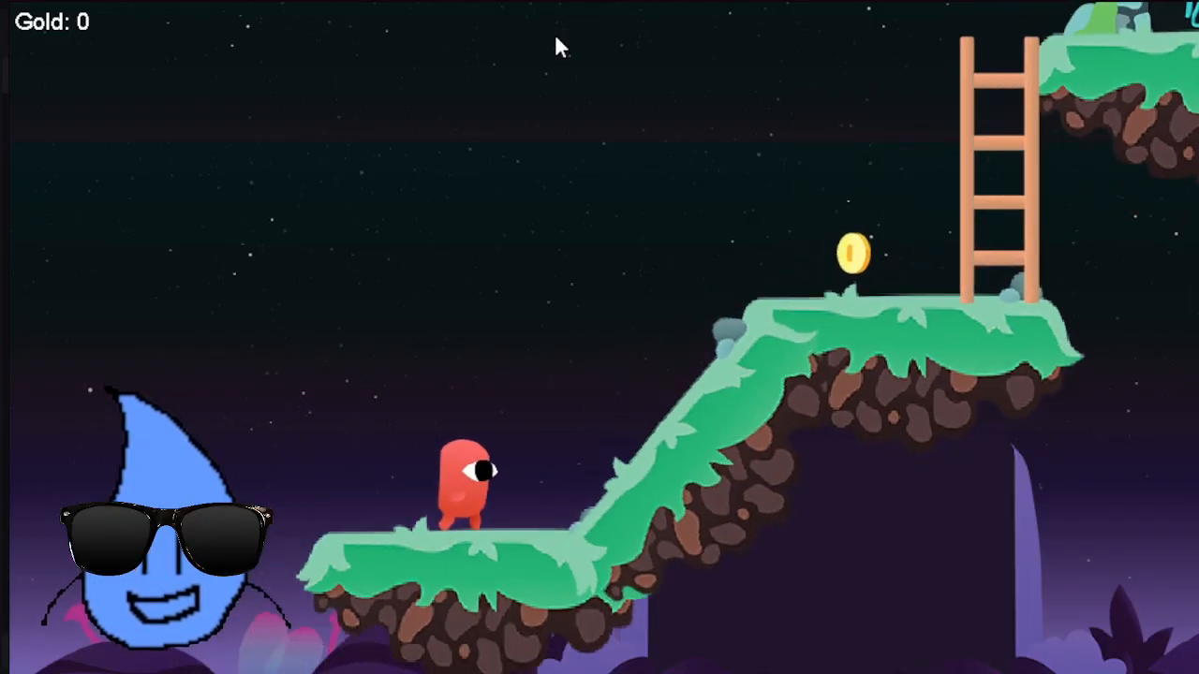
key(Right)
key(space)
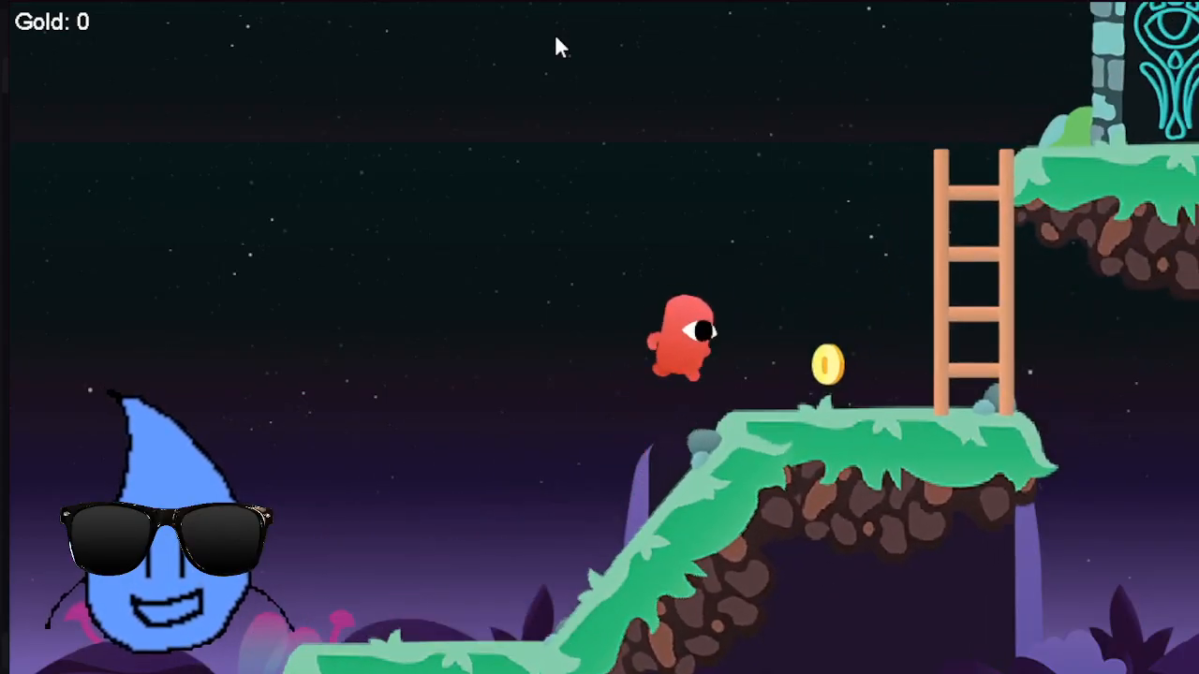
key(Up)
key(Right)
key(Left)
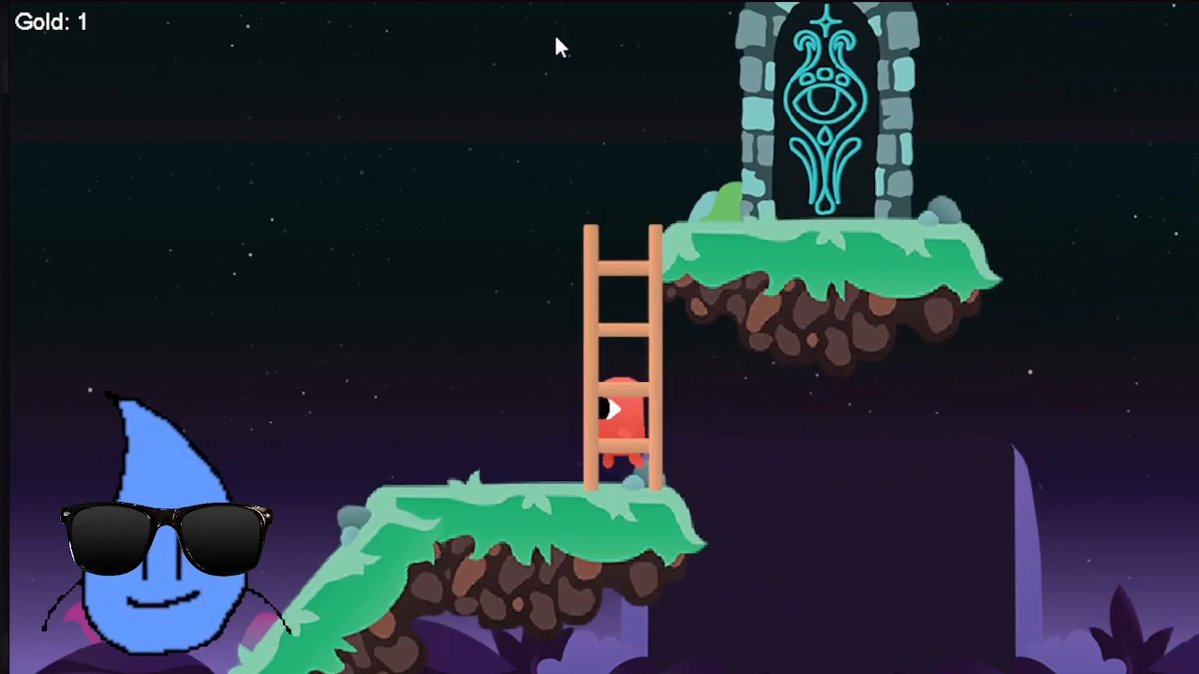
key(Right)
key(Up)
key(Right)
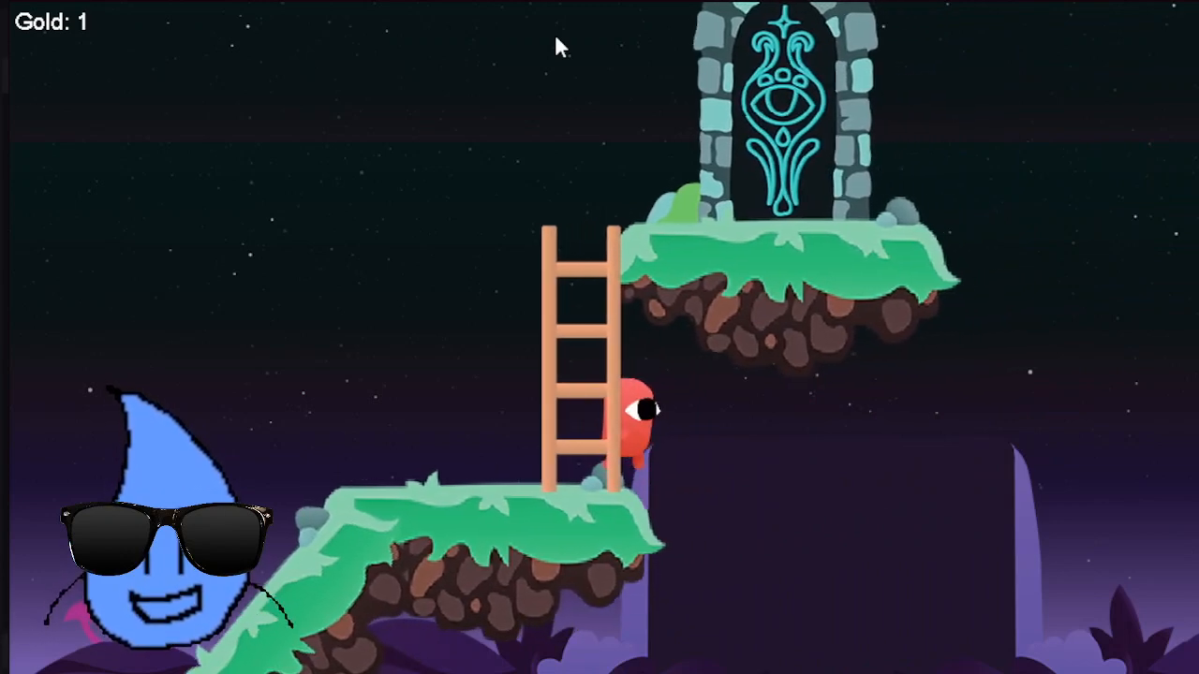
key(Left)
key(Up)
key(Left)
key(Right)
key(Up)
key(Left)
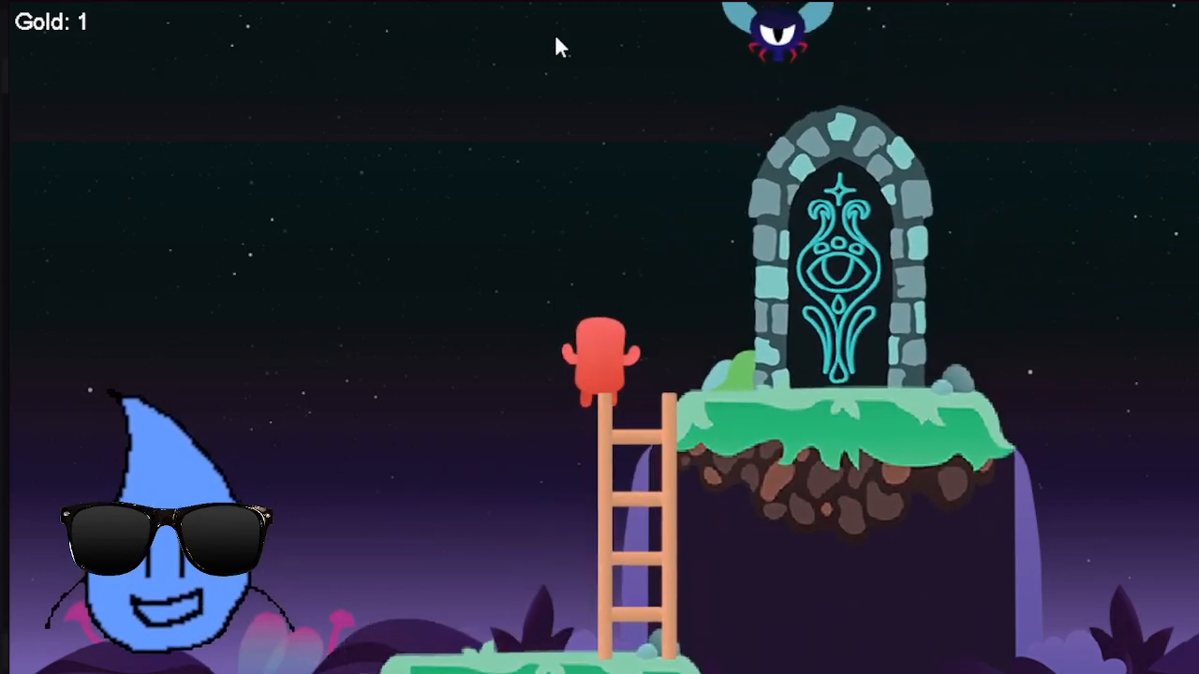
key(Right)
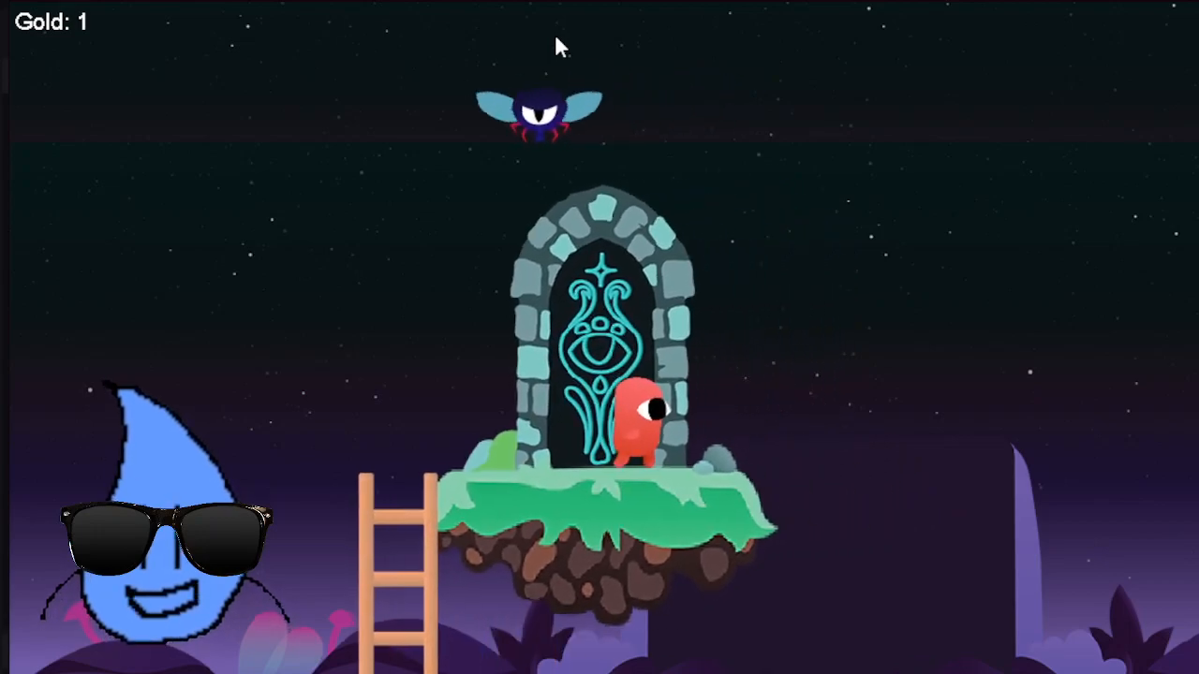
key(Left)
key(Up)
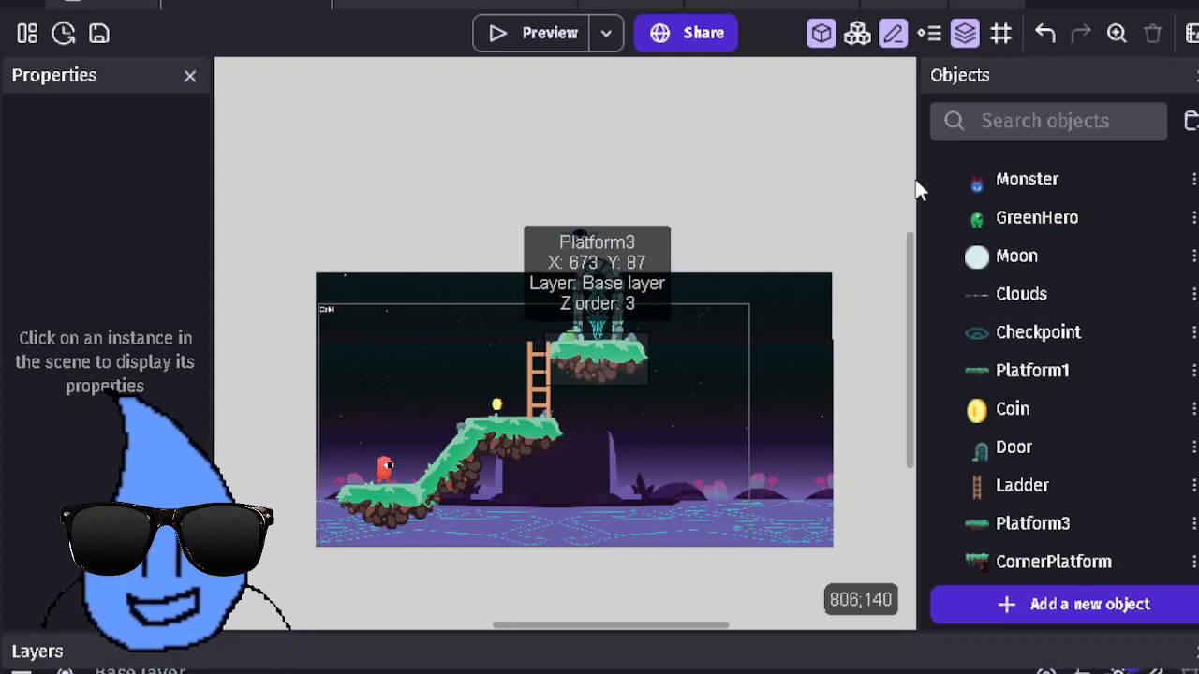
Step: Place two more Coin instances, one beside the existing coin on the upper ledge and one next to the red hero
drag(948, 417, 688, 375)
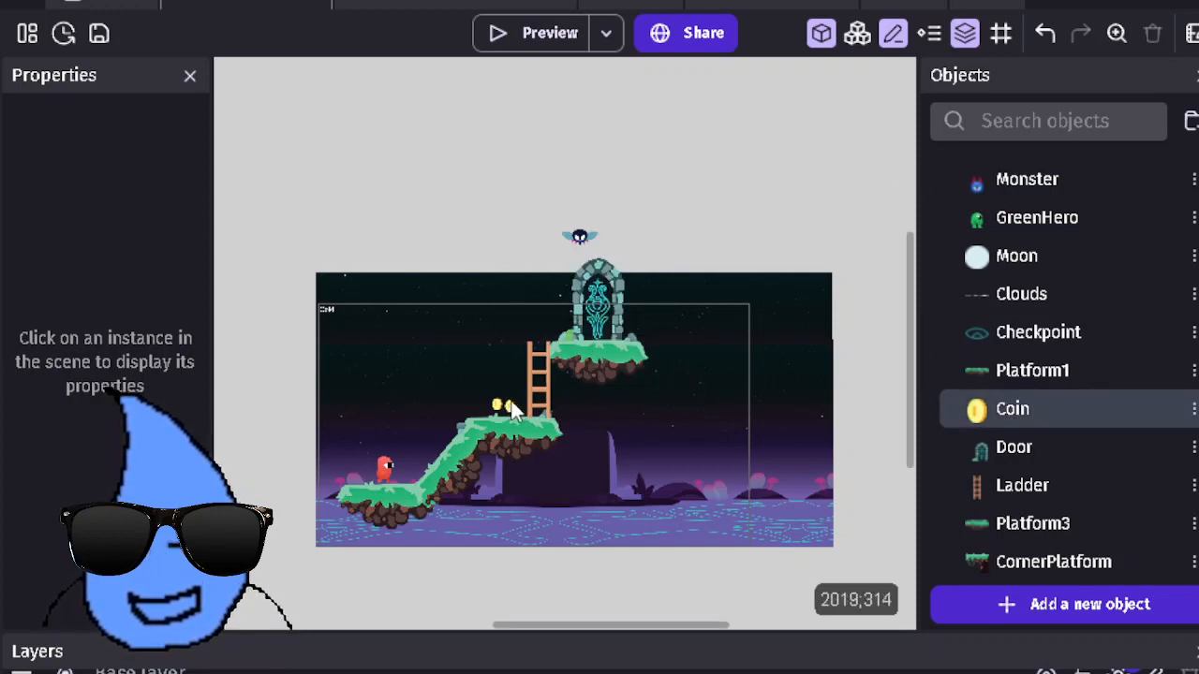
drag(514, 412, 515, 412)
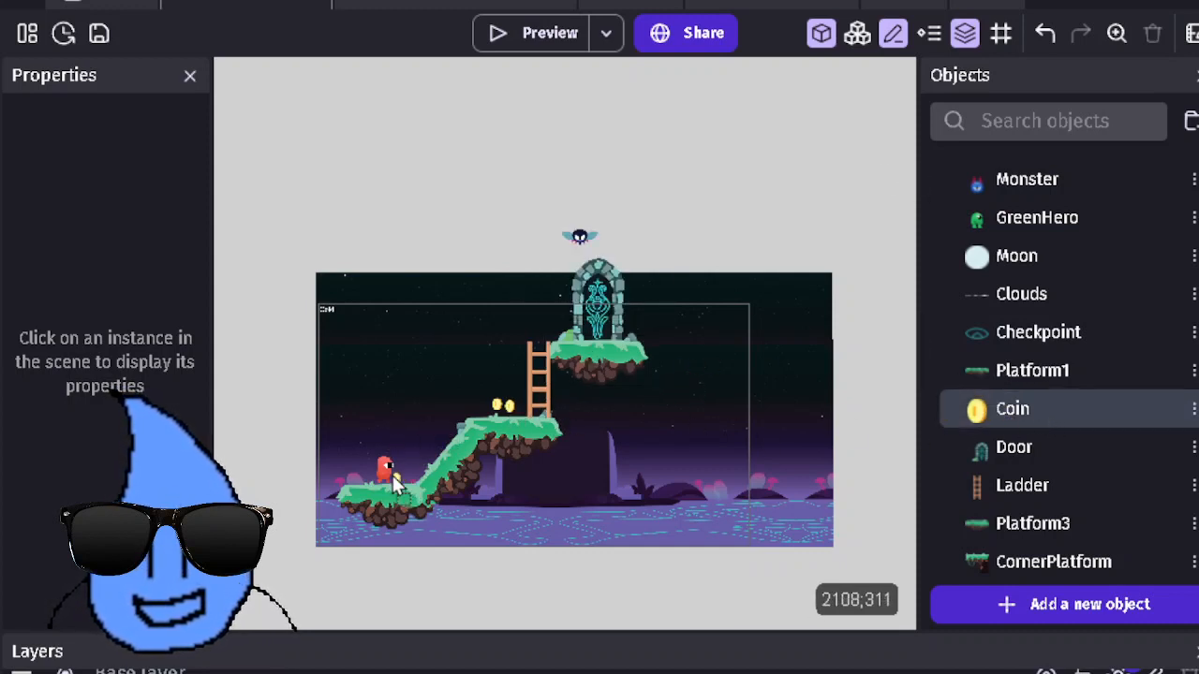
drag(405, 478, 403, 477)
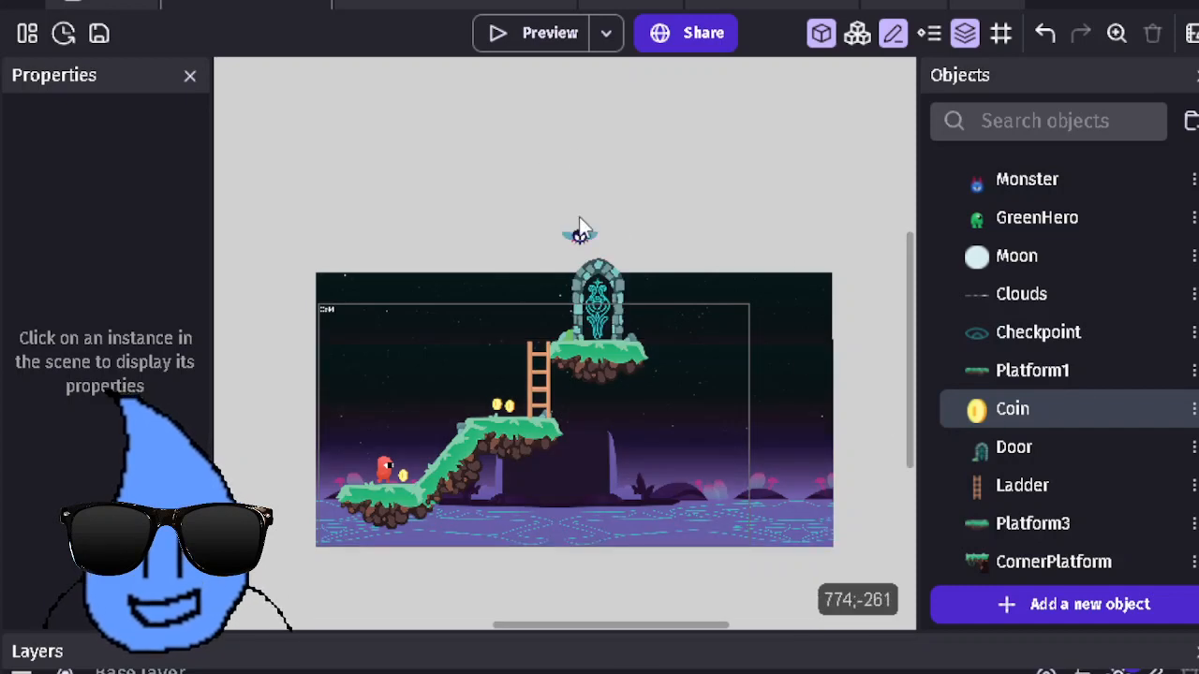
scroll(579, 216, down, 3)
scroll(602, 375, down, 7)
drag(387, 163, 768, 534)
click(789, 270)
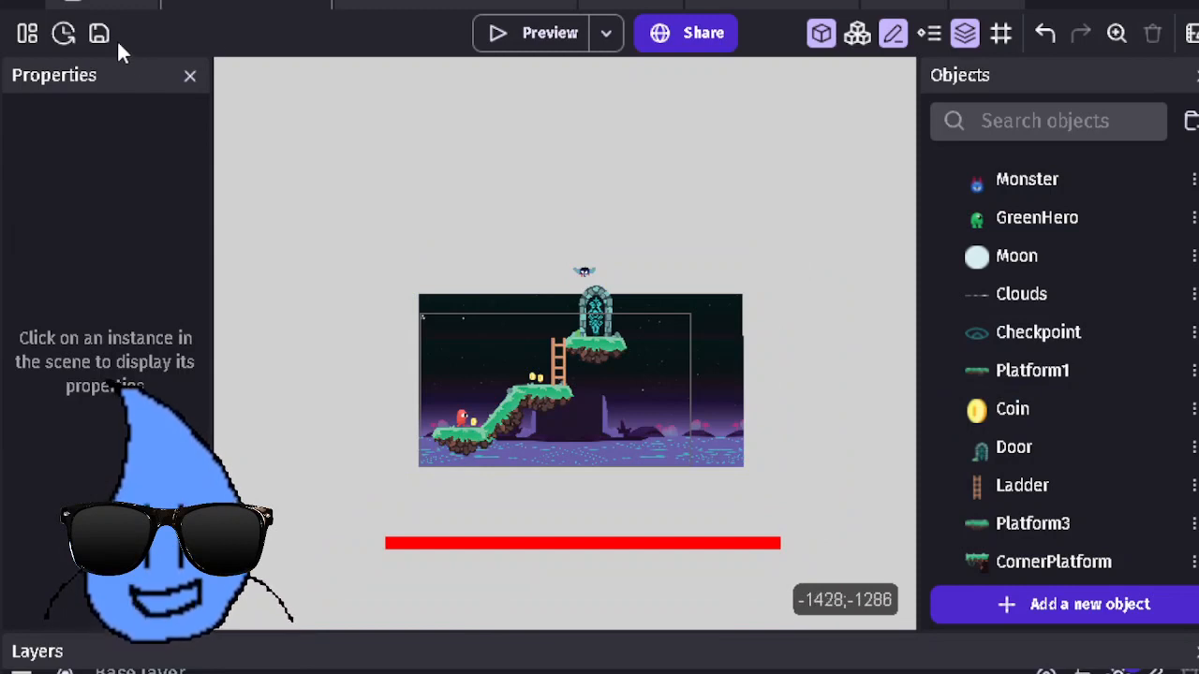
Step: Move the Fly away from above the door to about X 435, Y -304
scroll(628, 271, up, 5)
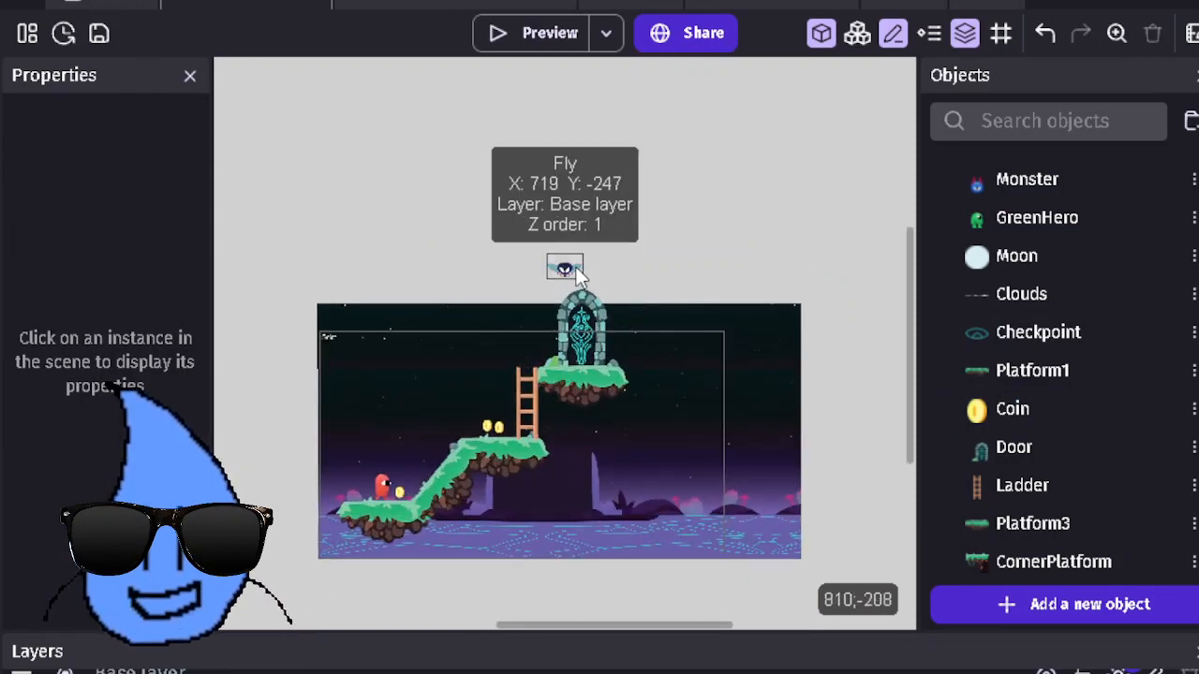
click(568, 270)
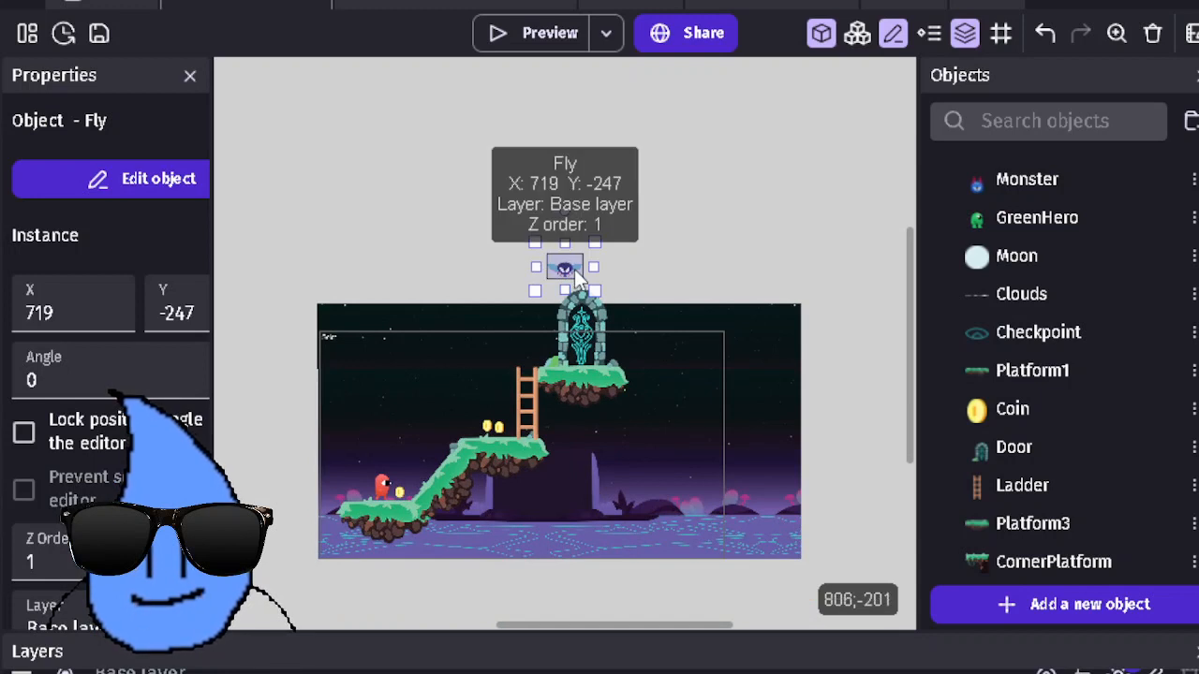
drag(573, 273, 488, 250)
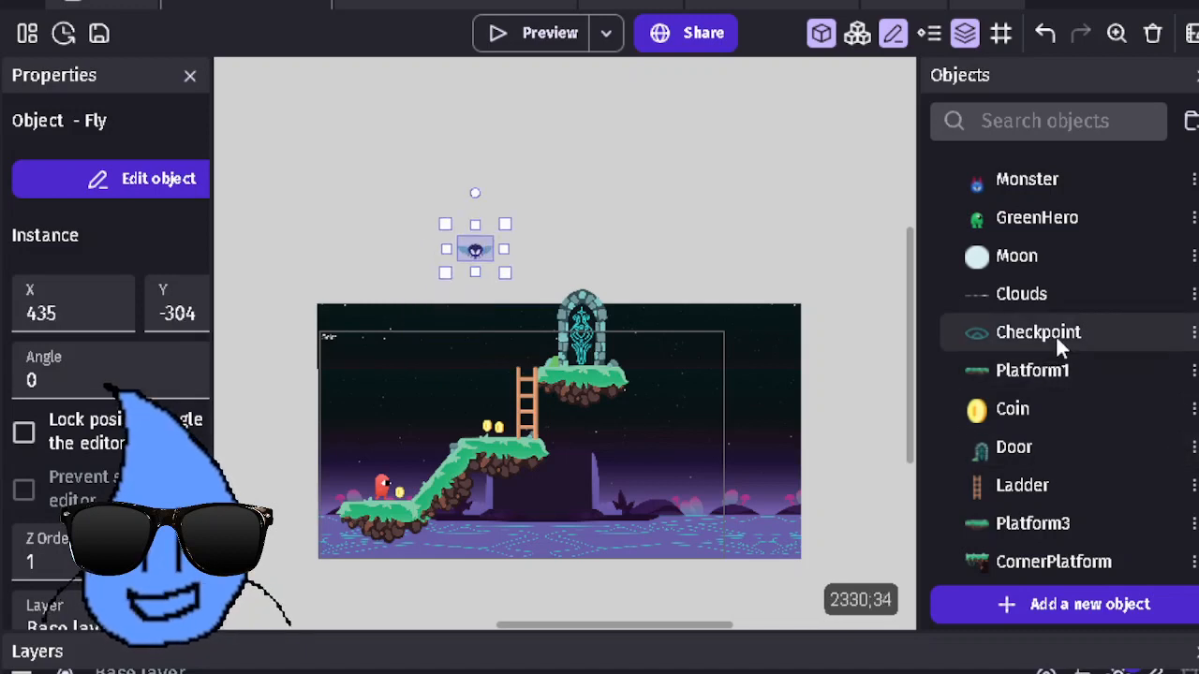
Step: Add a Moon to the background's upper right corner at about X 1266, Y -64, and assign it to the GUI layer
scroll(1056, 334, down, 3)
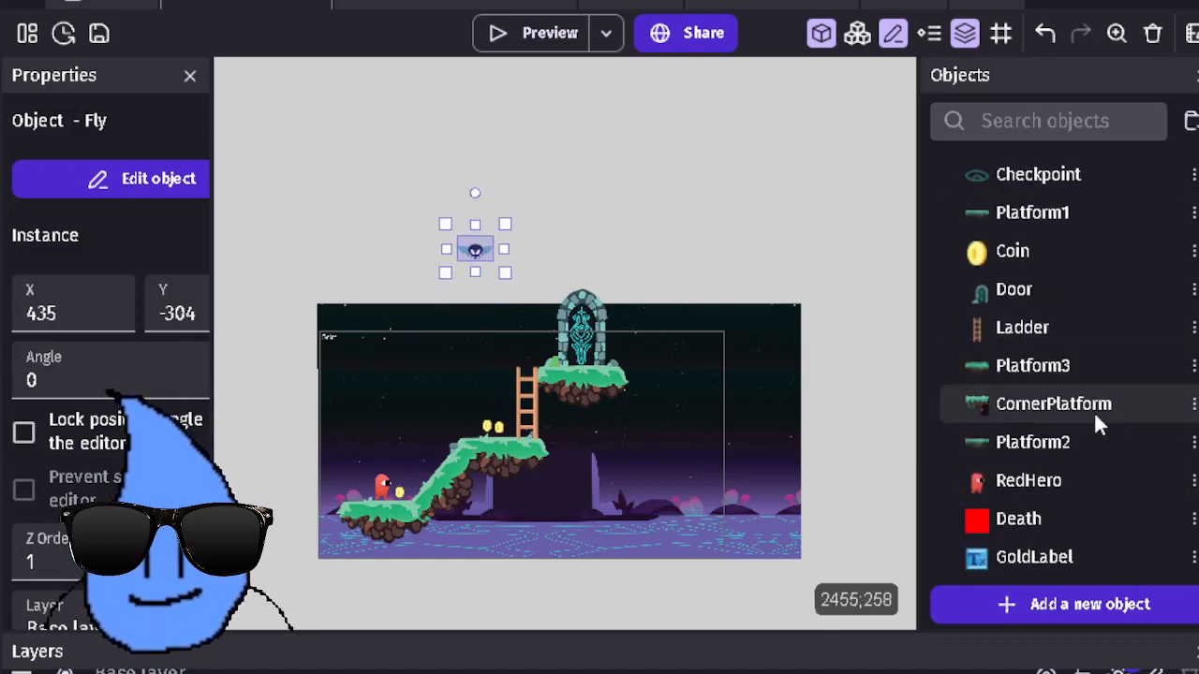
scroll(1096, 410, up, 3)
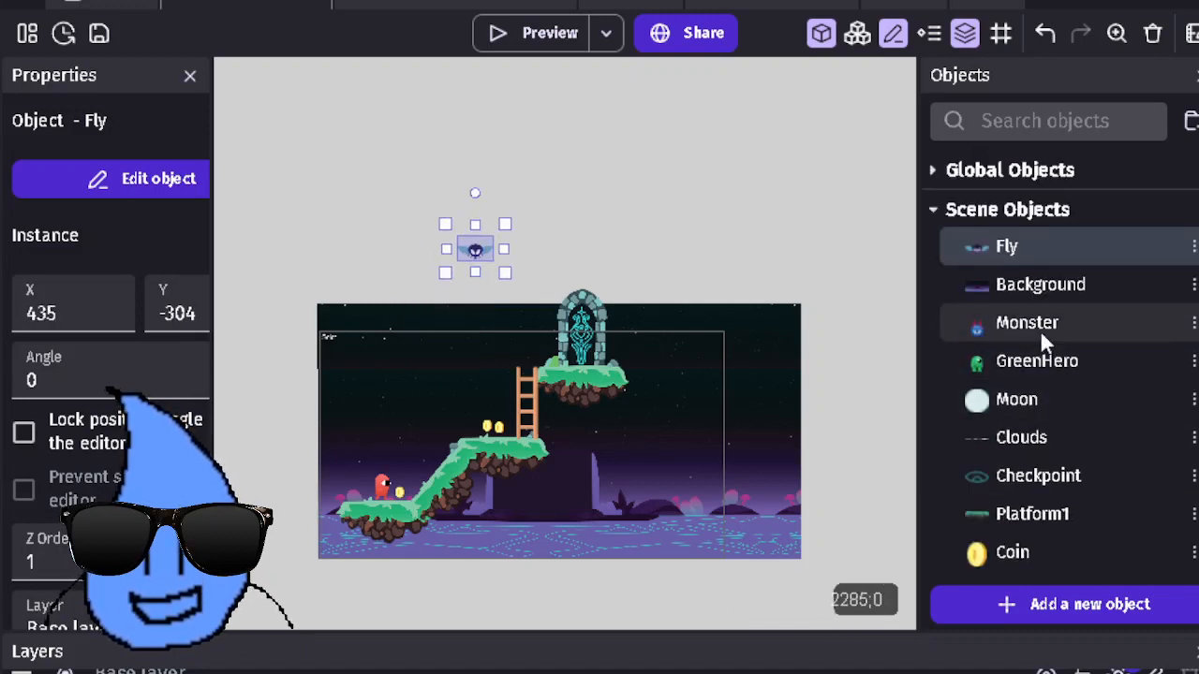
drag(1088, 398, 723, 325)
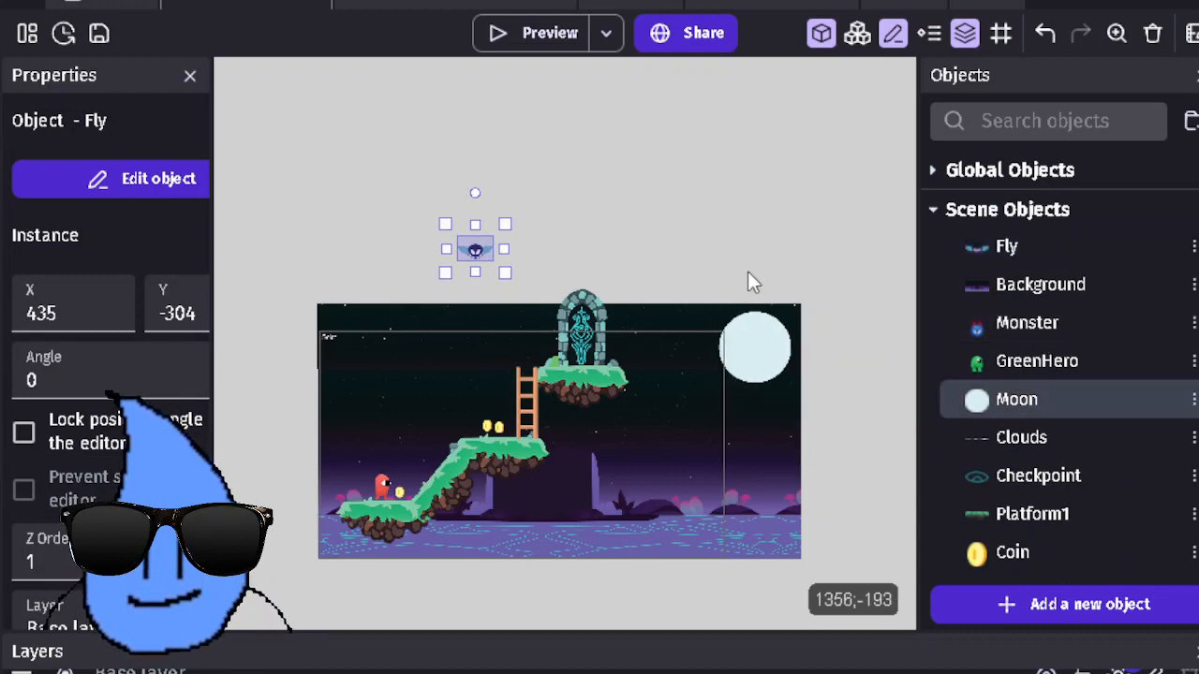
click(749, 274)
click(755, 347)
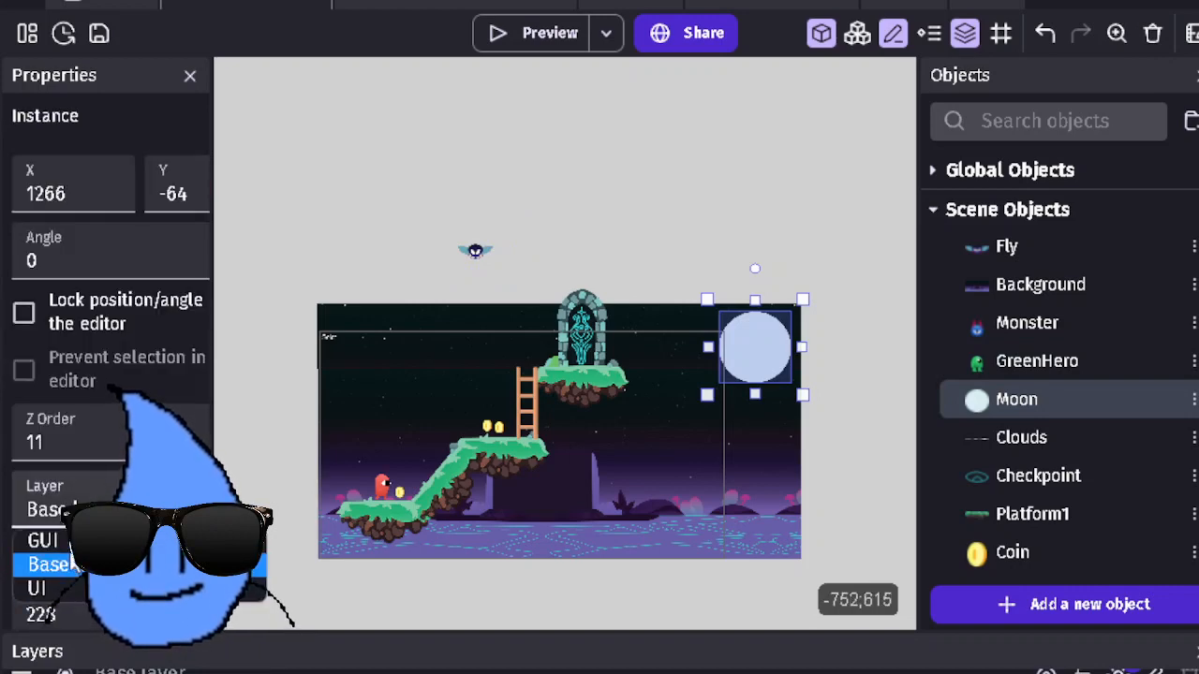
click(43, 540)
click(738, 257)
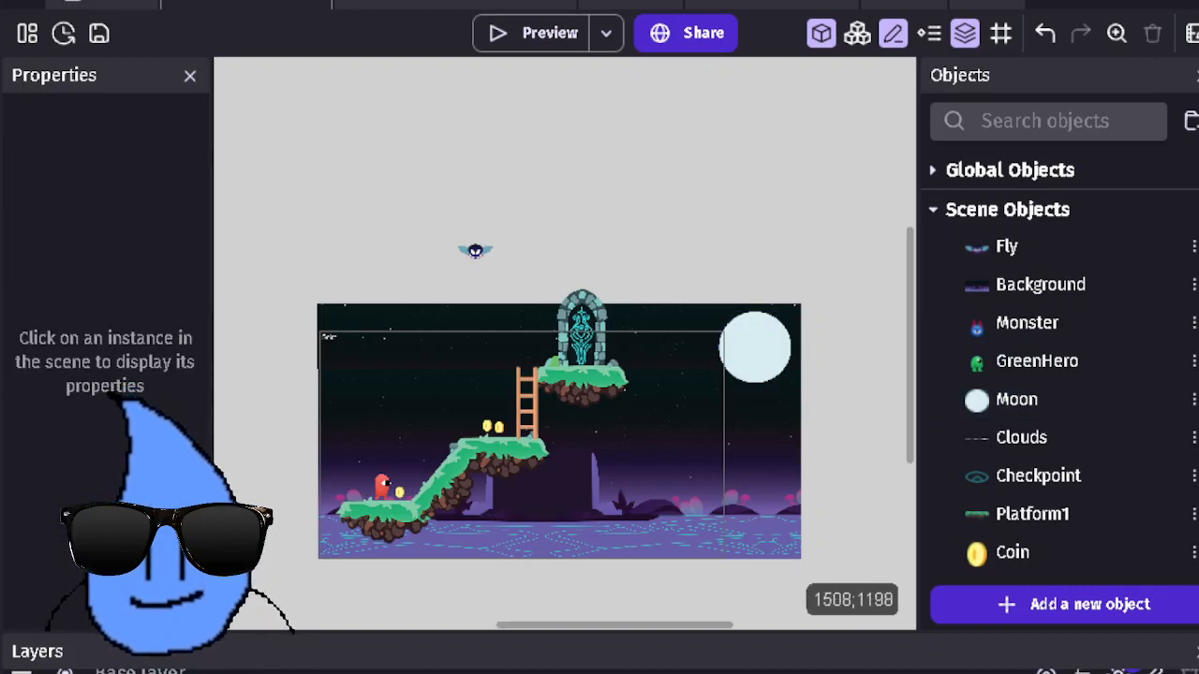
key(alt+Tab)
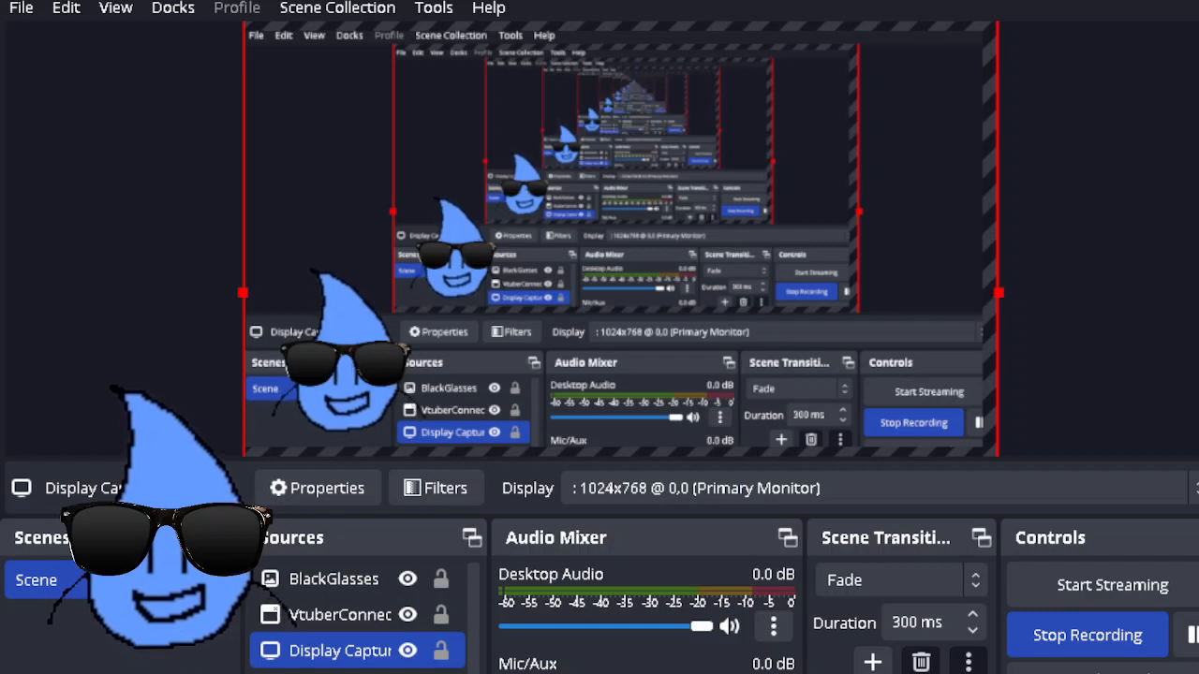